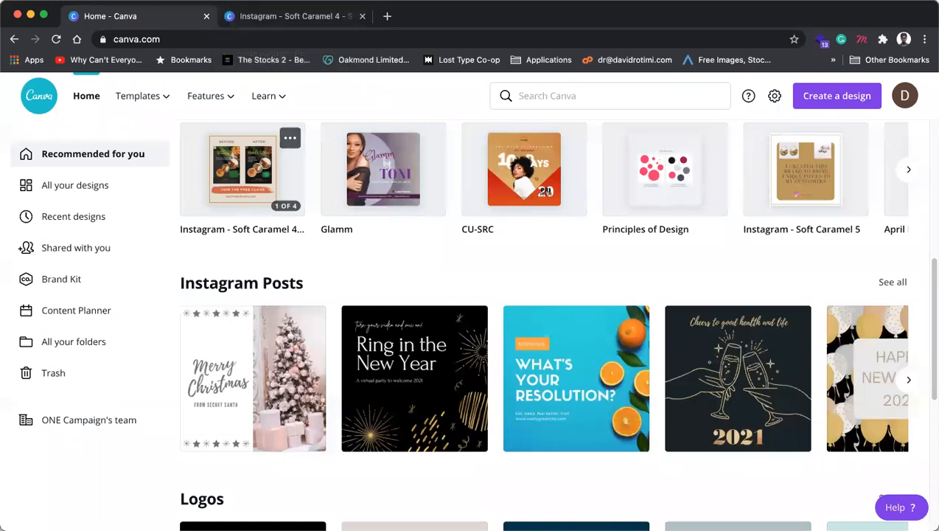
Step: Switch to the Instagram - Soft Caramel 4 tab and return it to the Canva home page
key("super+Tab")
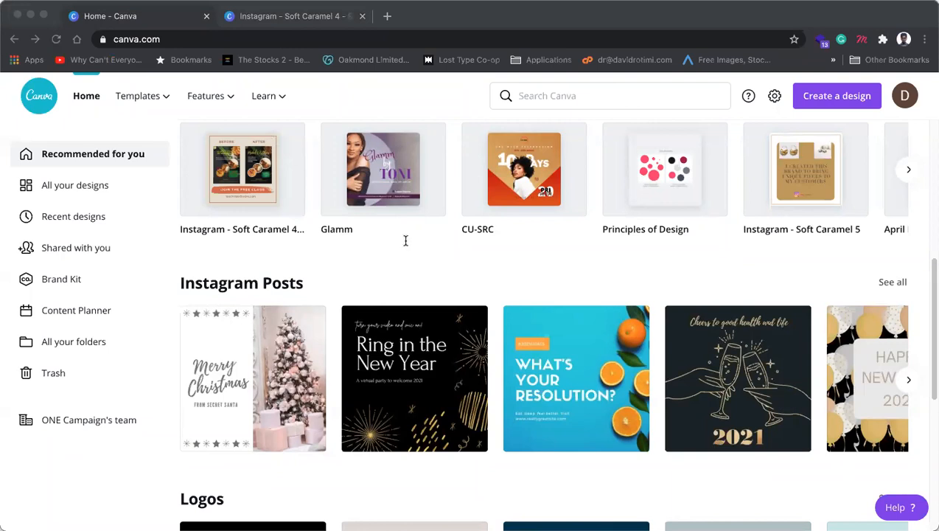
left_click(348, 105)
mouse_move(236, 102)
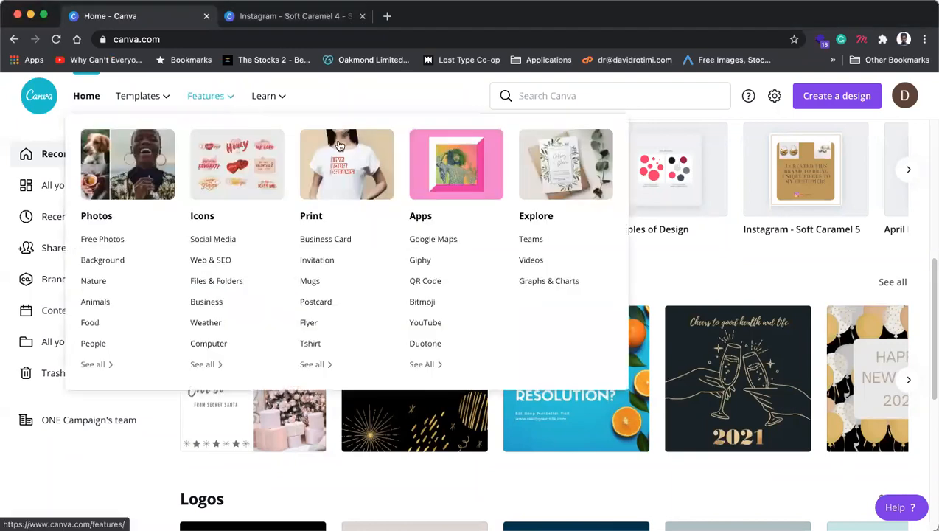
left_click(260, 17)
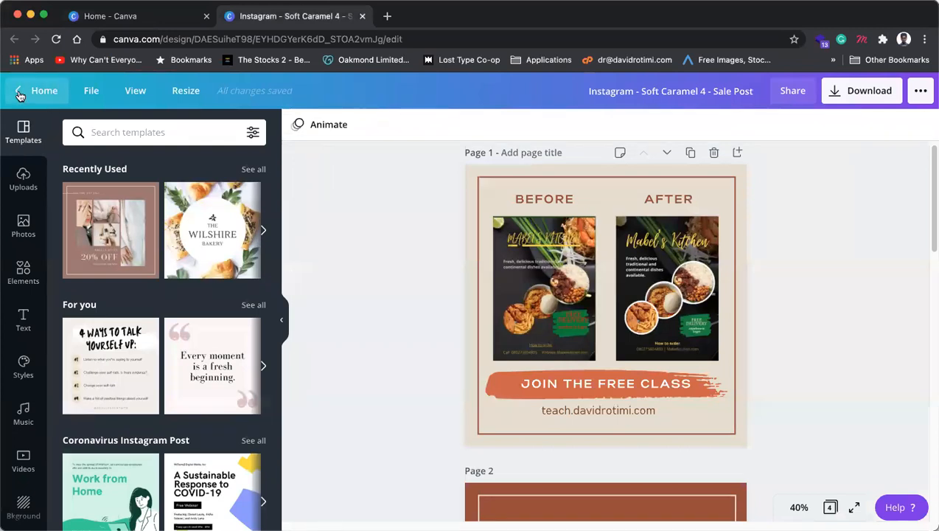
left_click(20, 92)
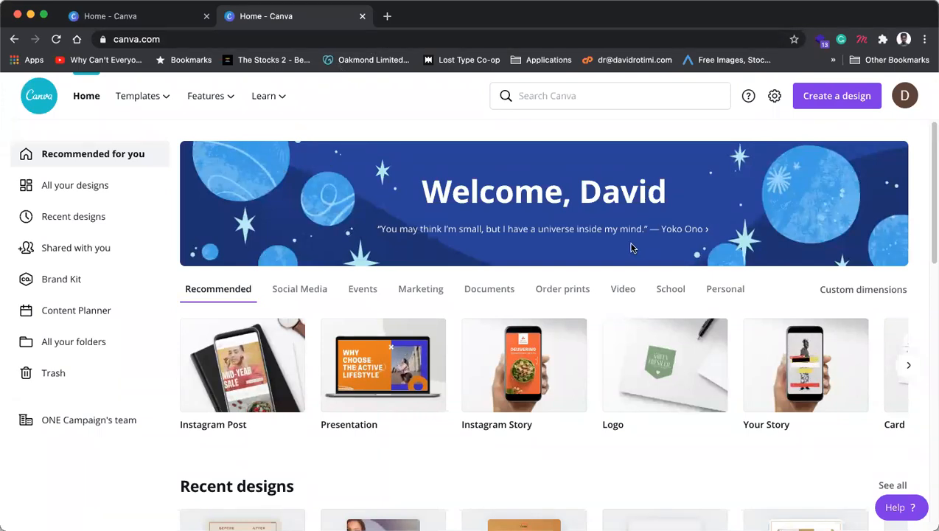
Step: Open Instagram - Soft Caramel 4 from the Recent designs carousel in a new tab, then return to the home tab
scroll(520, 293, "down", 3)
scroll(520, 294, "down", 6)
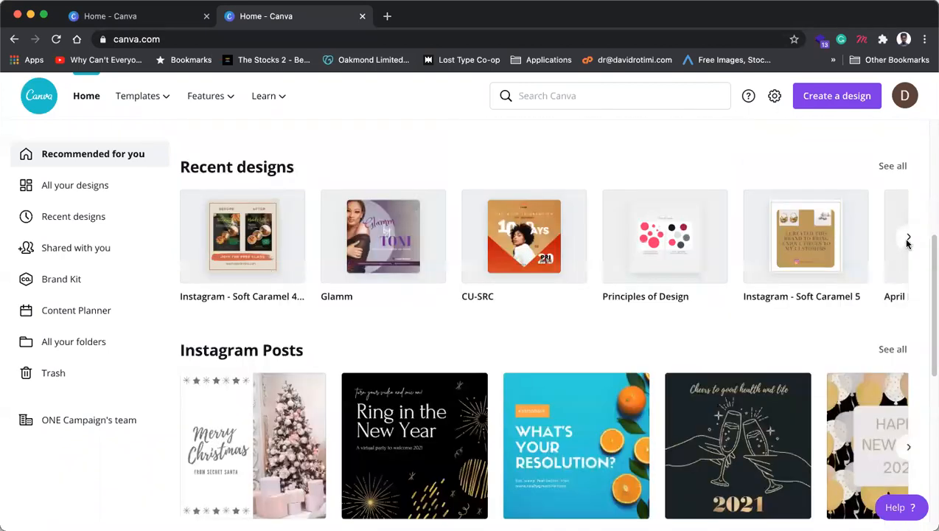
left_click(909, 239)
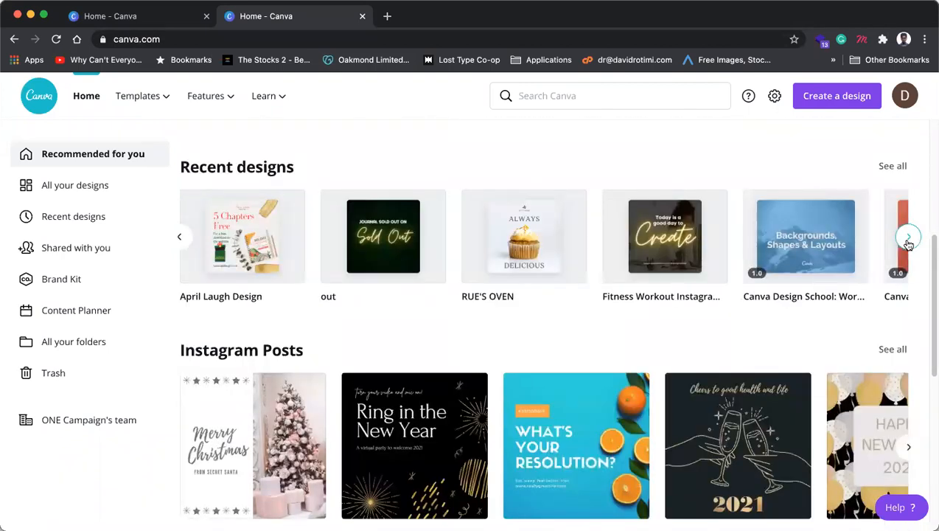
left_click(909, 239)
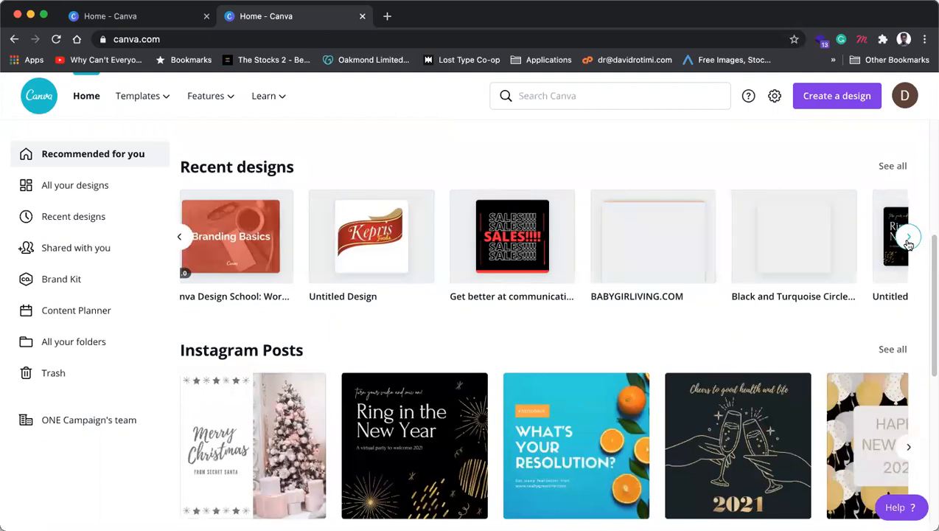
left_click(909, 239)
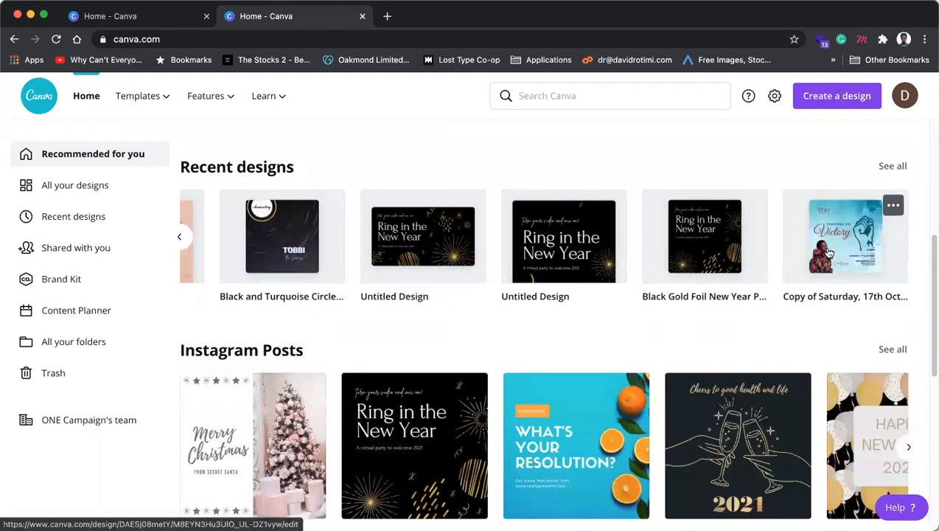
left_click(182, 238)
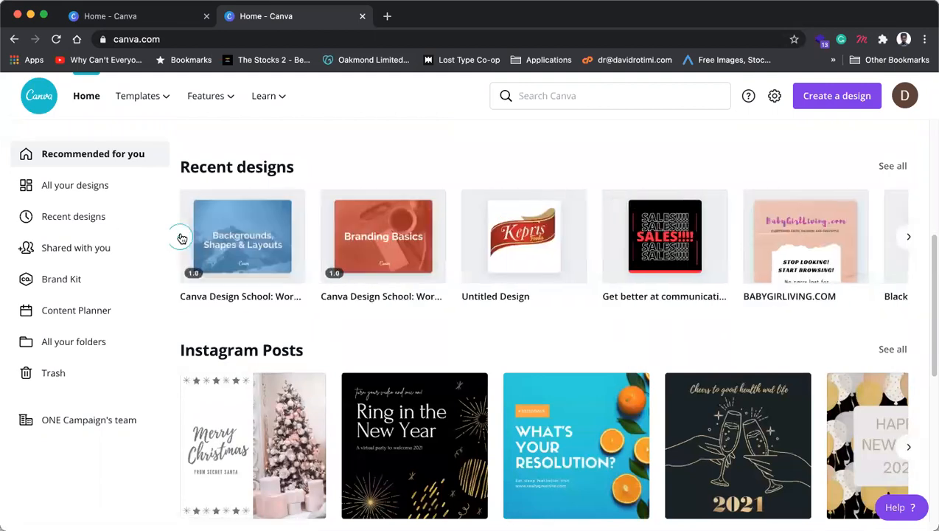
left_click(182, 238)
left_click(182, 238)
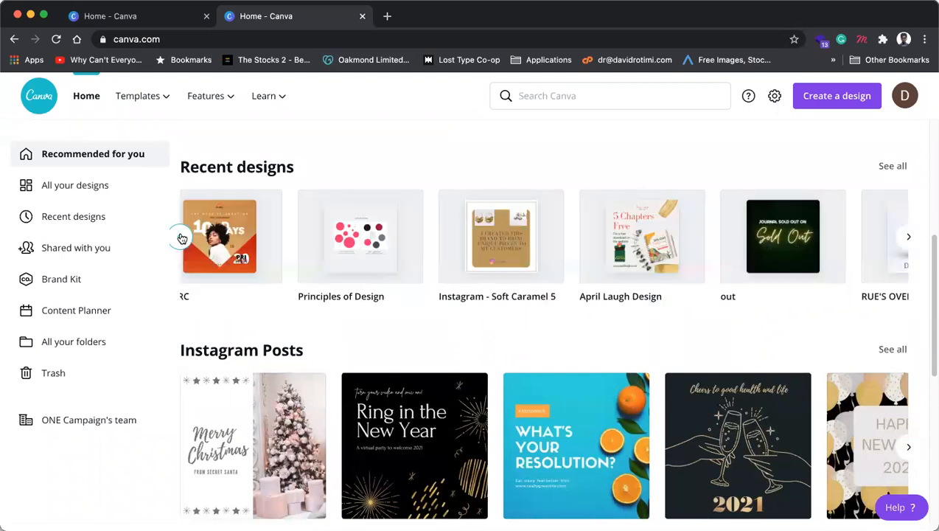
left_click(182, 238)
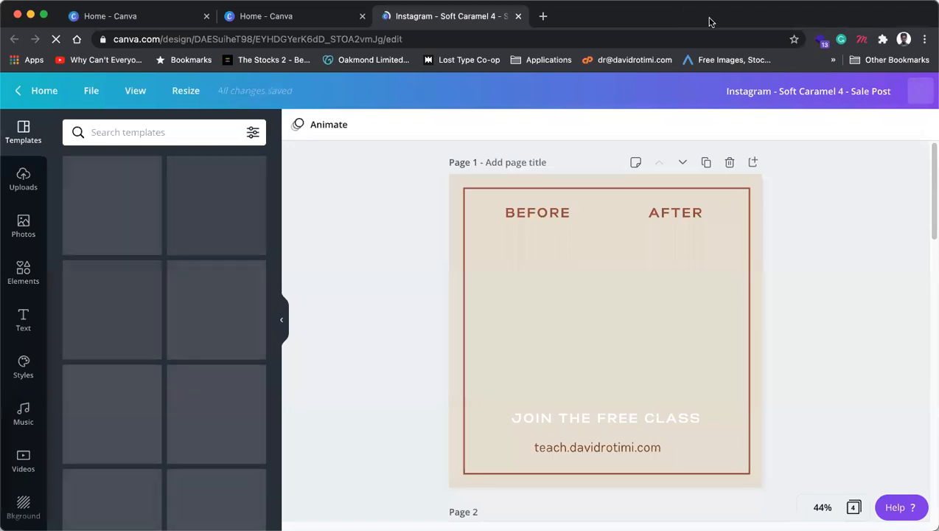
left_click(310, 22)
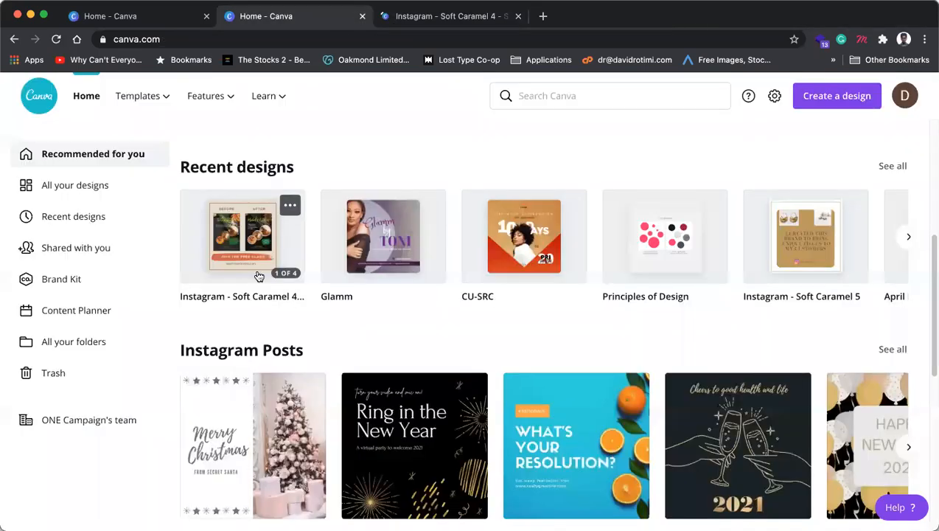
Step: Show All your designs and scroll the grid down to the Basic Design Principles thumbnail
left_click(66, 193)
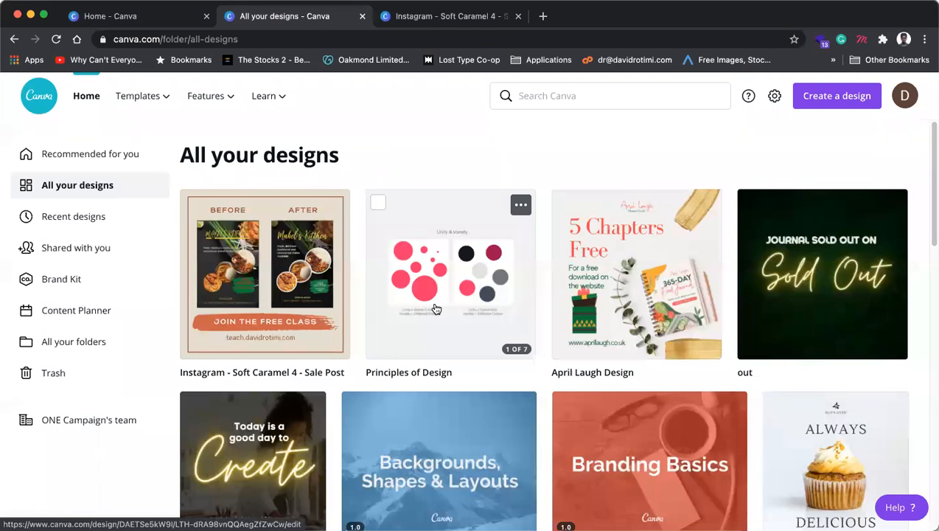
scroll(472, 310, "down", 5)
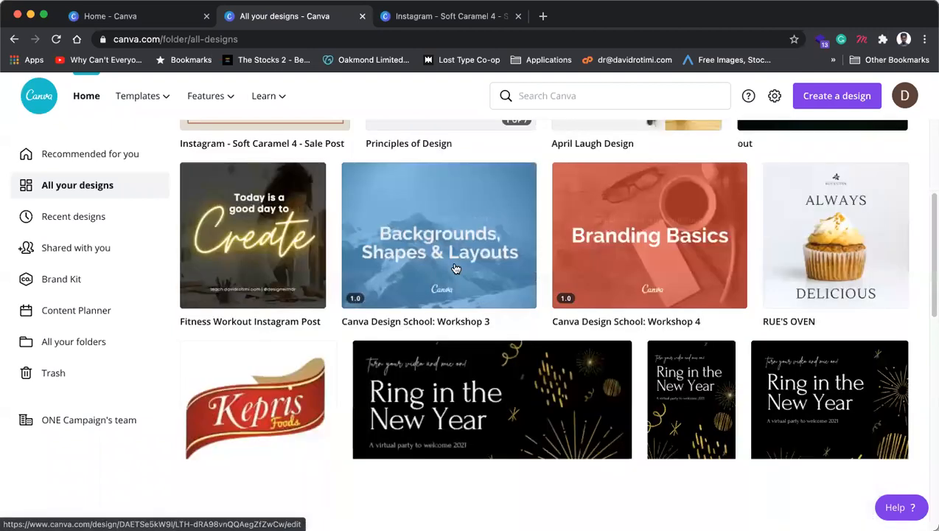
scroll(477, 337, "down", 2)
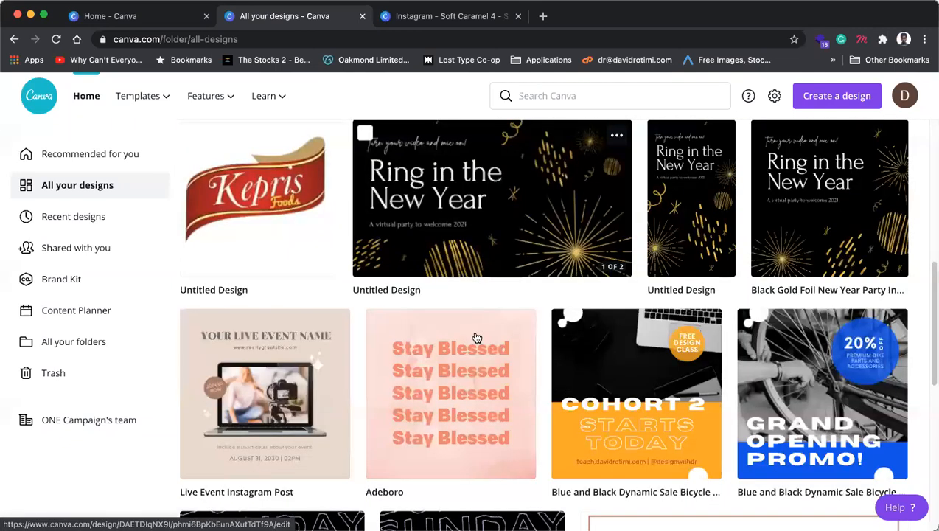
scroll(466, 322, "down", 5)
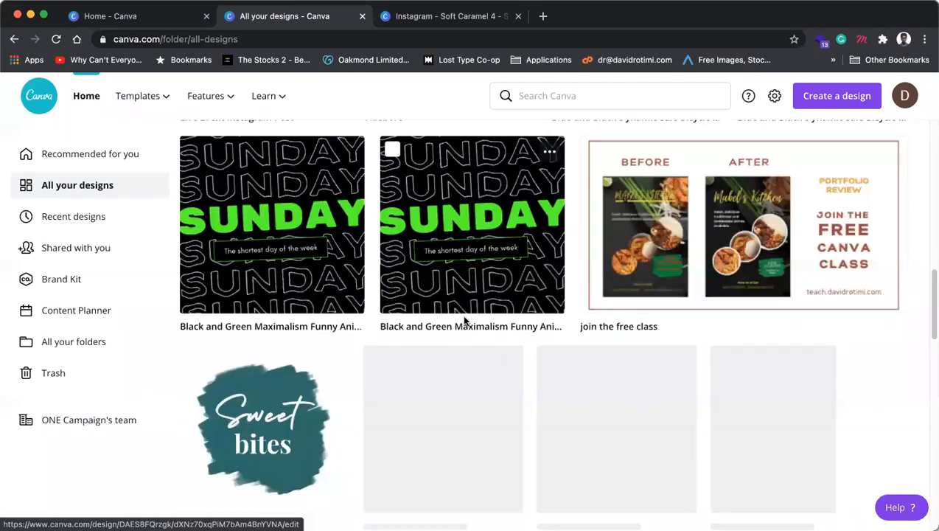
scroll(465, 320, "down", 3)
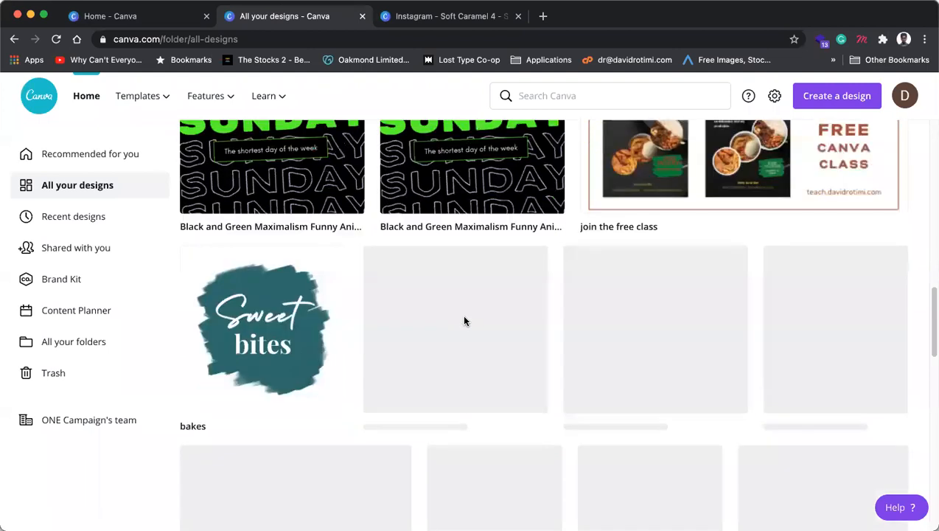
scroll(542, 297, "up", 3)
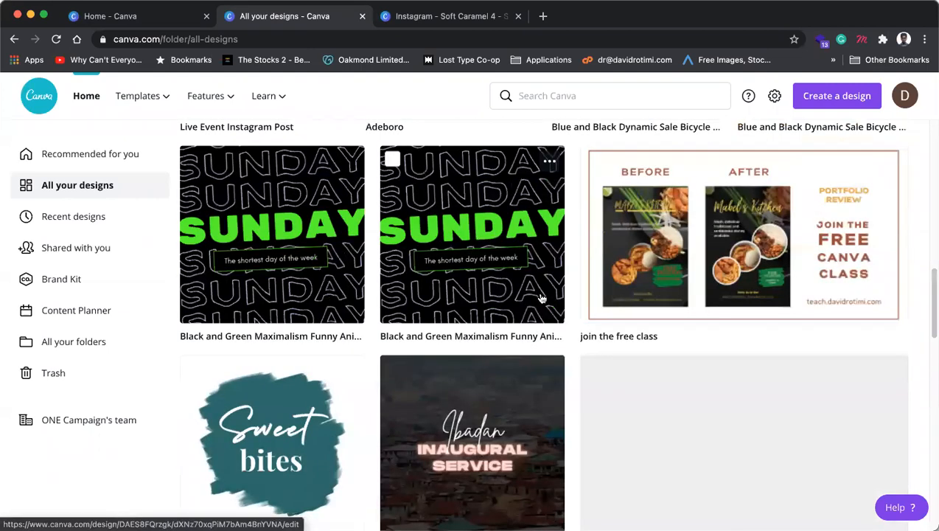
scroll(542, 298, "up", 2)
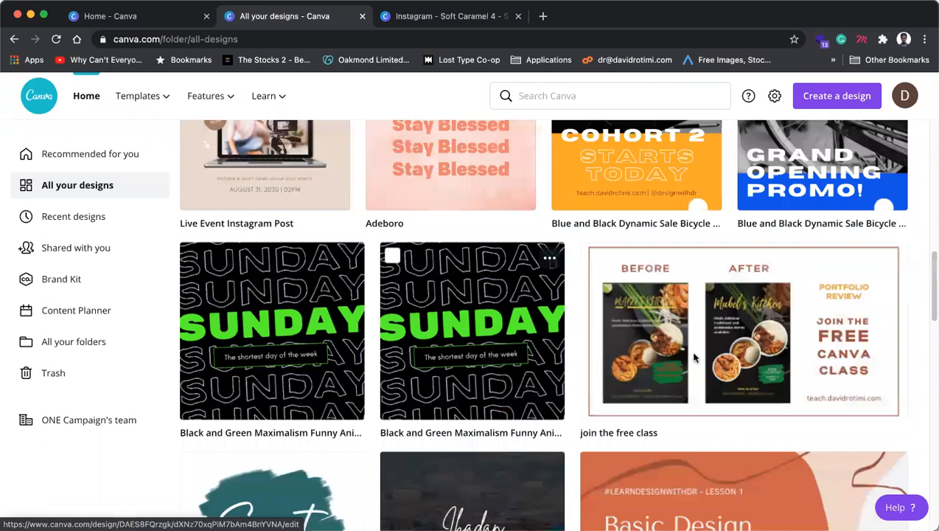
scroll(691, 354, "down", 3)
Step: Open Basic Design Principles in a new tab and switch back to the Soft Caramel 4 sale post
left_click(623, 280)
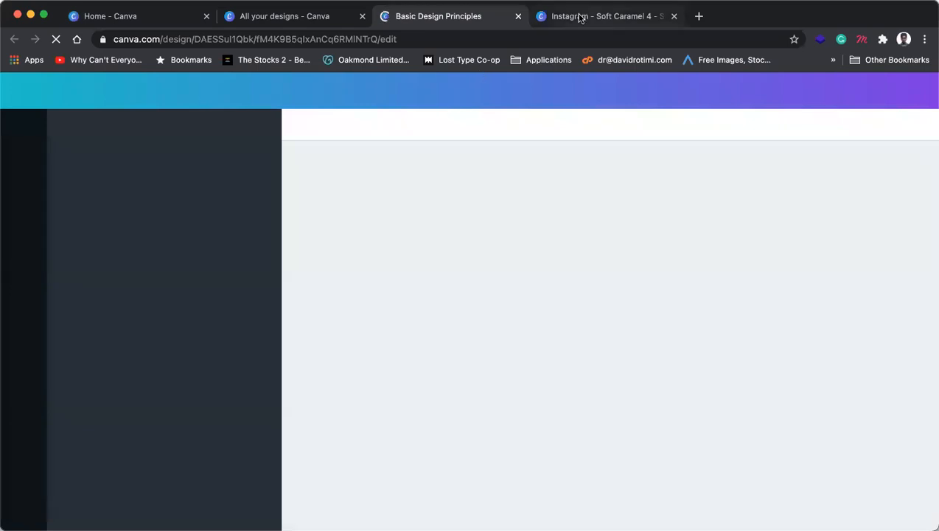
left_click(580, 16)
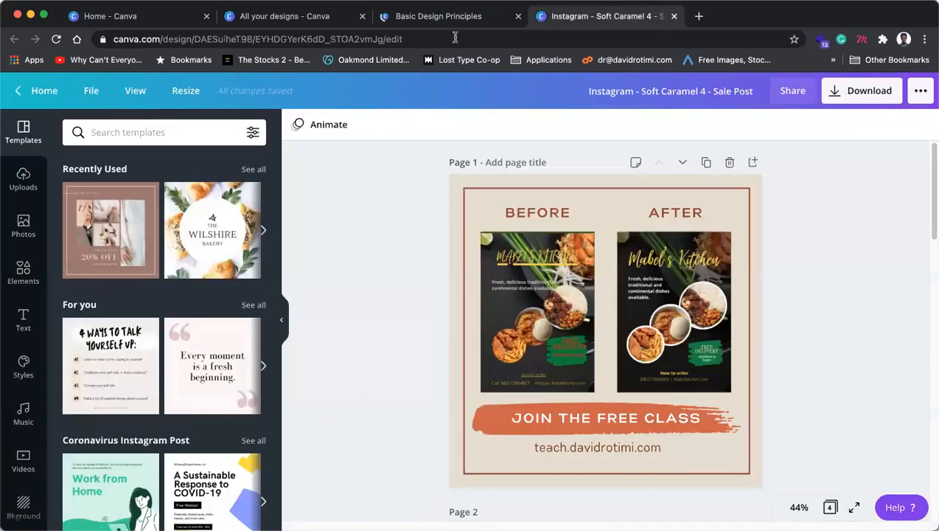
Step: Switch to the Basic Design Principles tab and select all the title slide's heading text
left_click(463, 22)
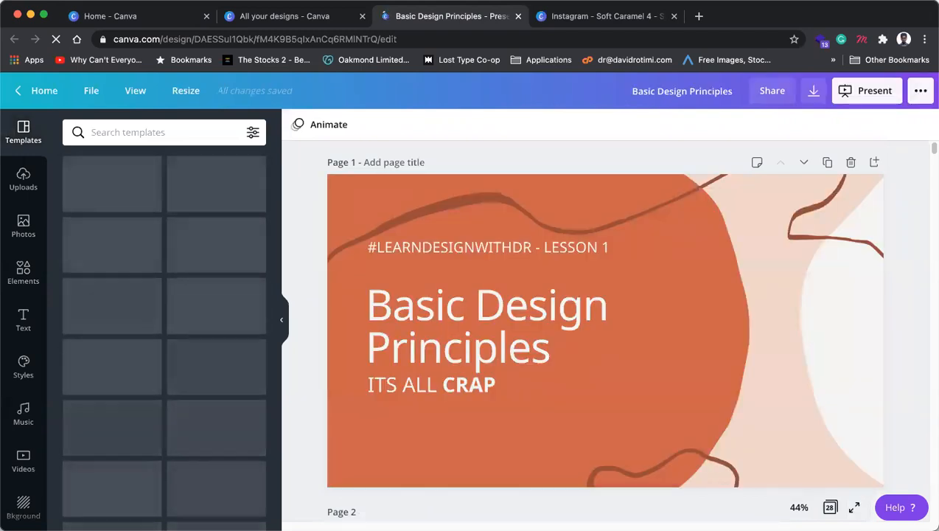
double_click(481, 353)
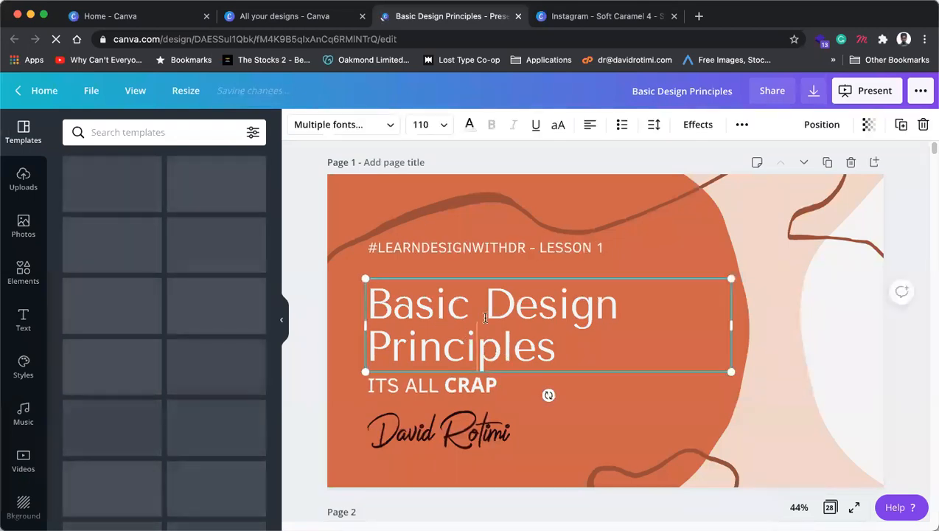
key("super+a")
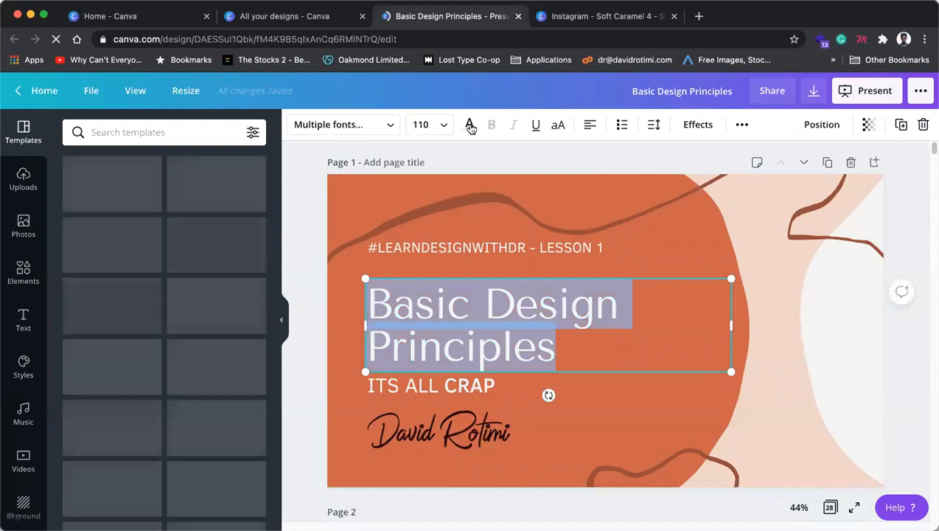
left_click(470, 126)
left_click(223, 264)
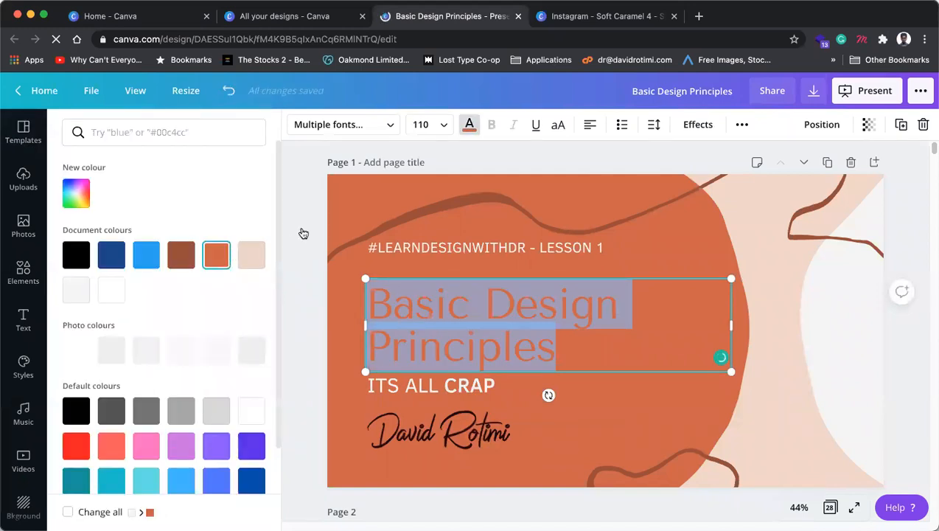
left_click(76, 194)
key("super+a")
type("#B8573D")
key("Return")
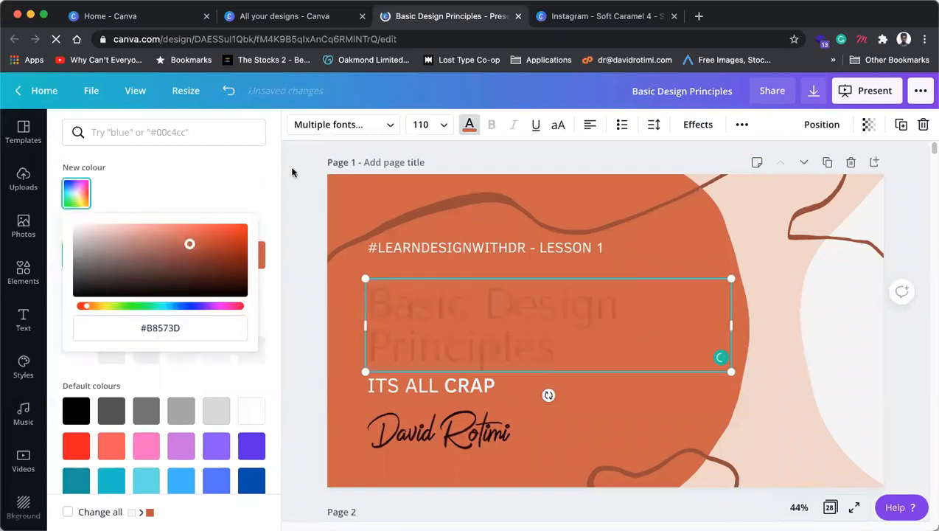
left_click(290, 166)
left_click(299, 168)
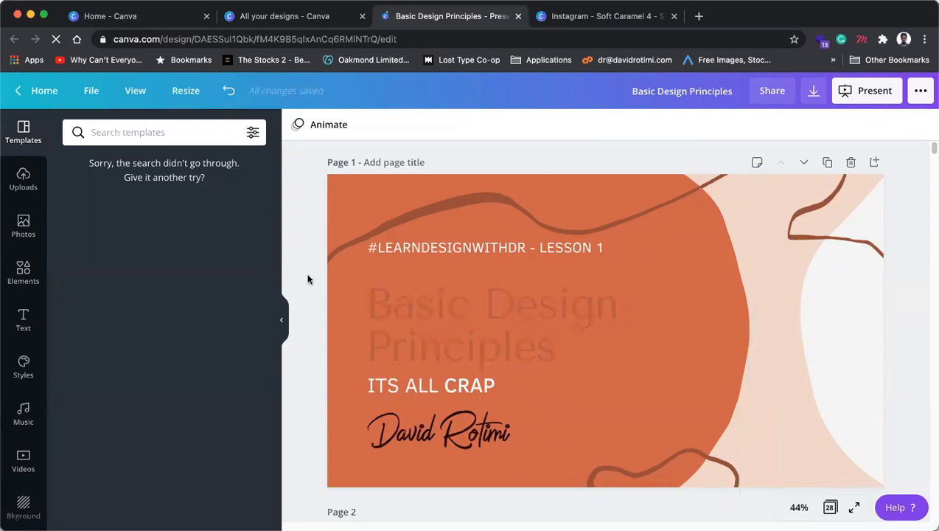
key("super+z")
key("super+z")
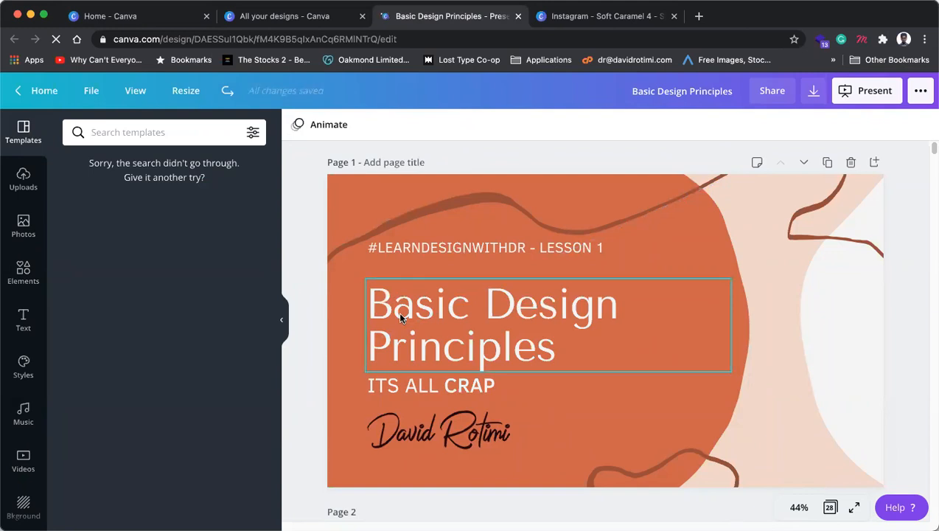
Step: Select the squiggle on page 1, then scroll down the deck to the orange Page 18 slide
left_click(824, 200)
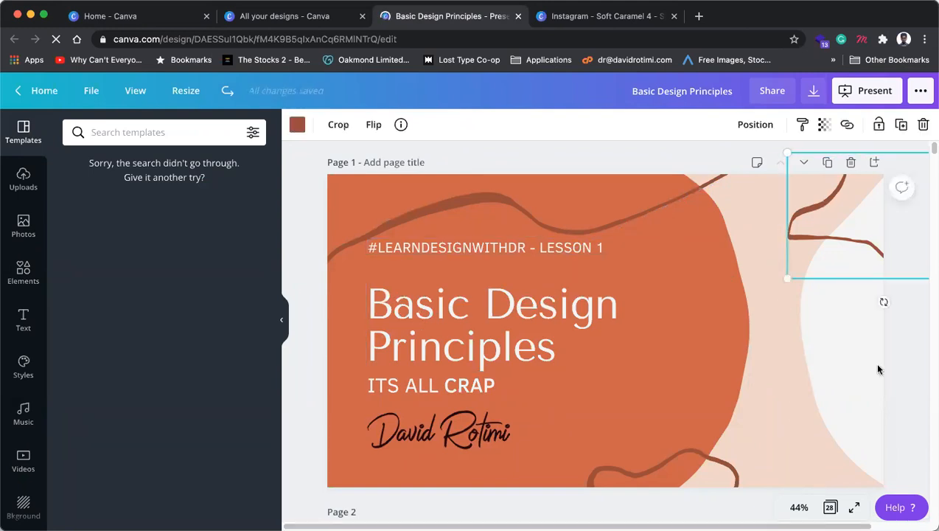
scroll(670, 315, "down", 20)
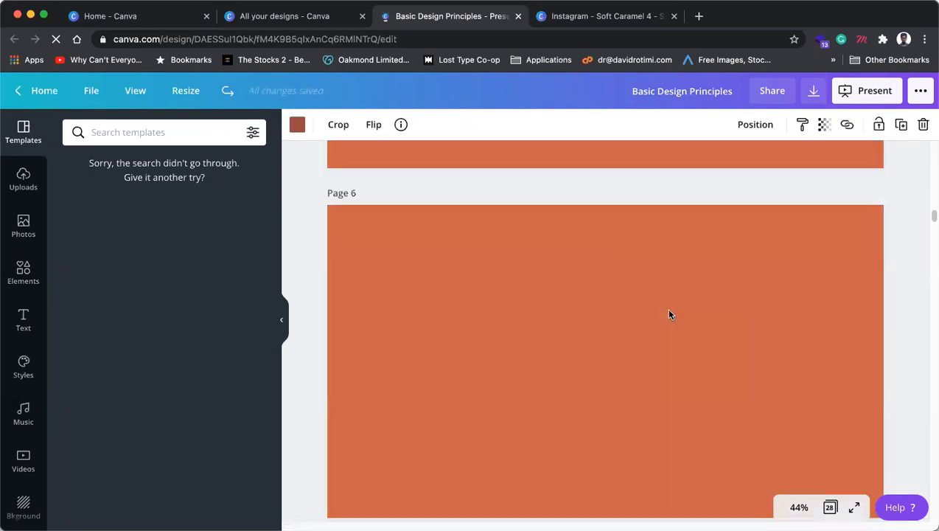
scroll(669, 314, "down", 10)
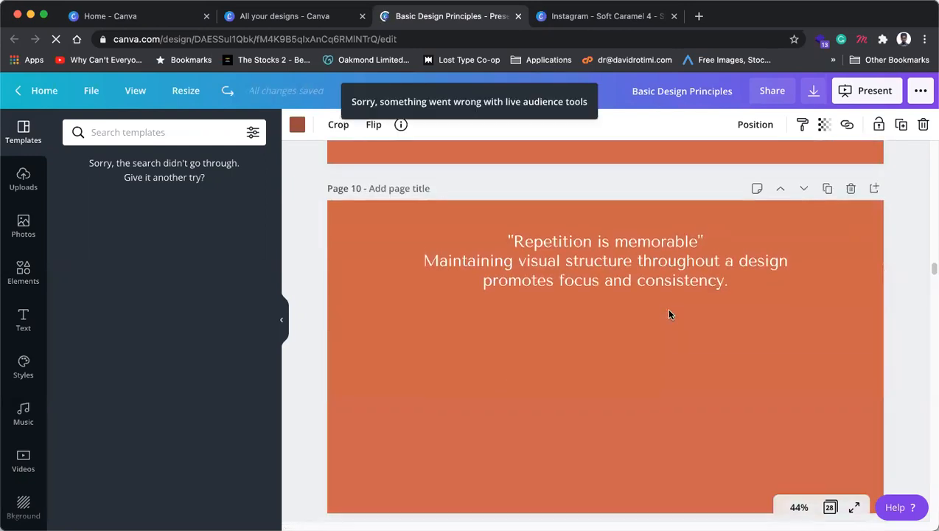
scroll(669, 315, "down", 2)
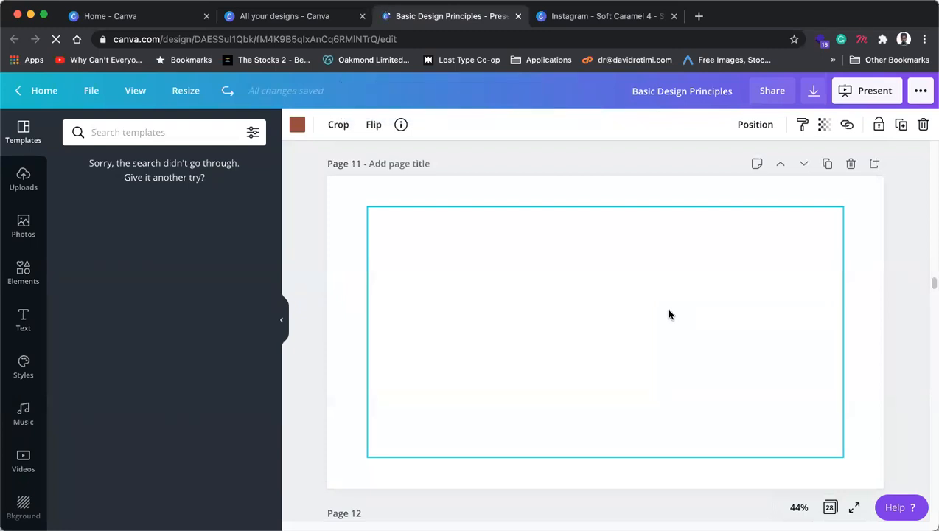
scroll(670, 315, "down", 4)
scroll(670, 315, "up", 4)
scroll(669, 315, "down", 10)
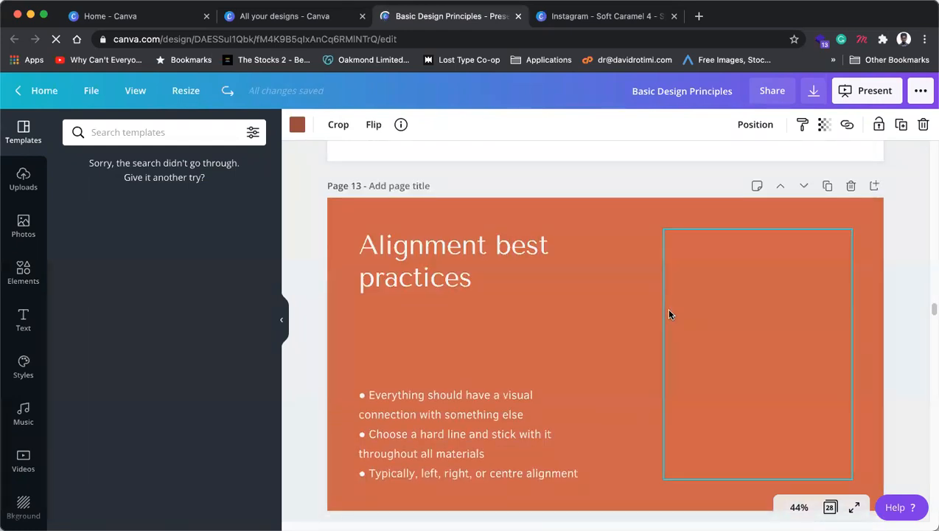
scroll(670, 315, "down", 15)
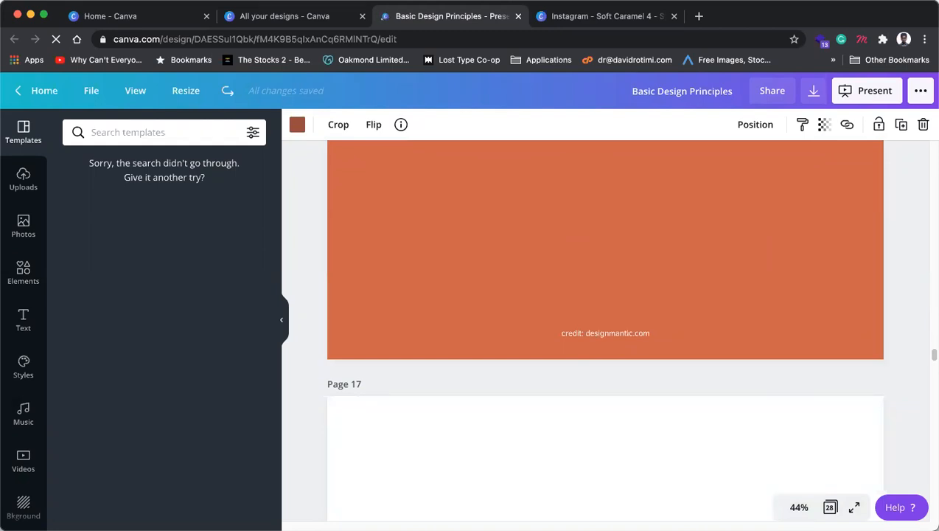
scroll(576, 291, "down", 5)
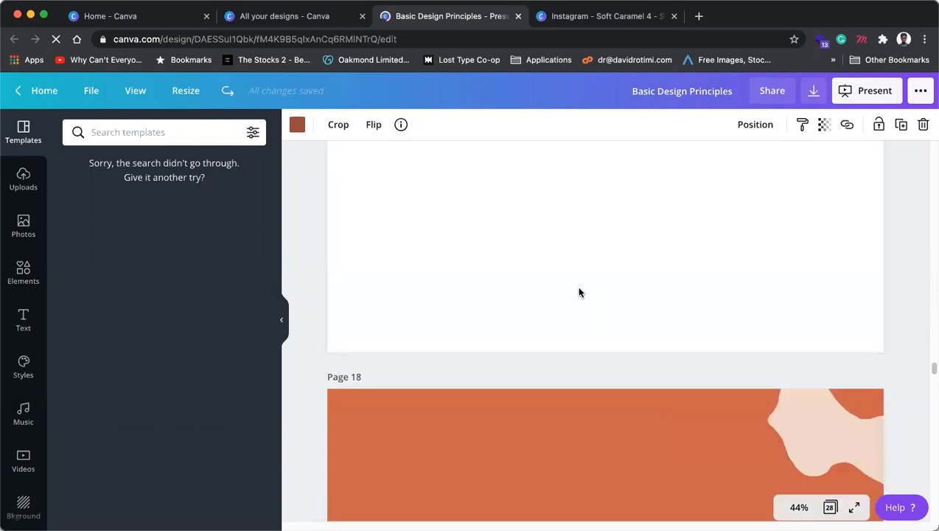
scroll(580, 292, "down", 5)
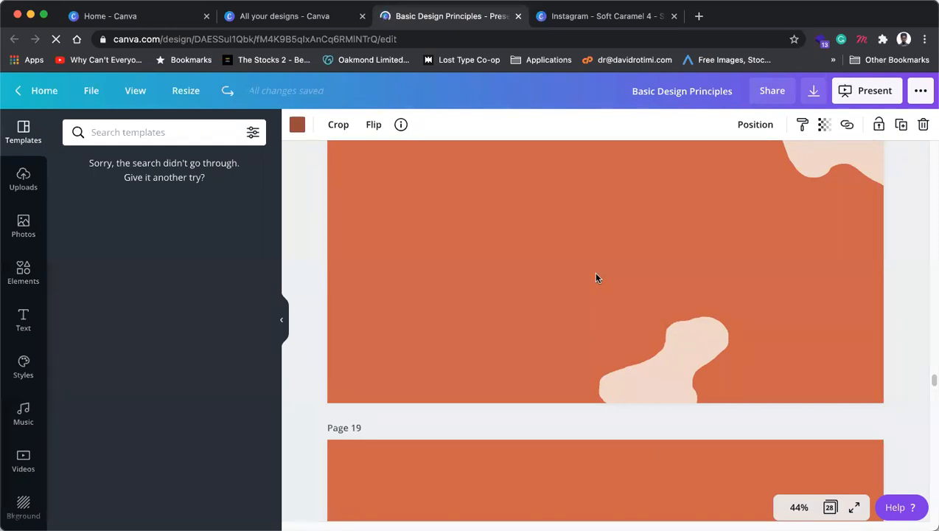
Step: Scroll past the Learn to Dance! slides on Pages 19–22 to the Page 23 'Basic Colour Types' slide
scroll(597, 277, "up", 3)
scroll(597, 278, "down", 3)
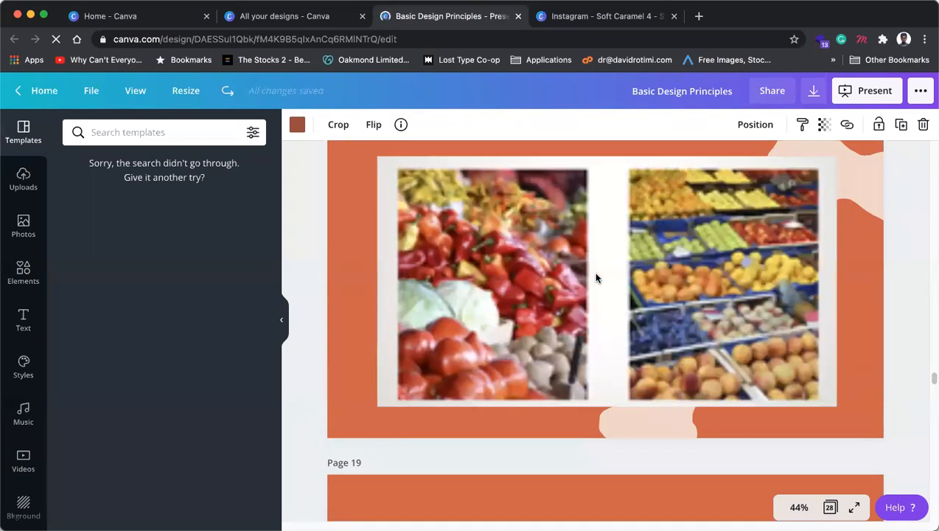
scroll(598, 278, "down", 3)
scroll(597, 279, "down", 8)
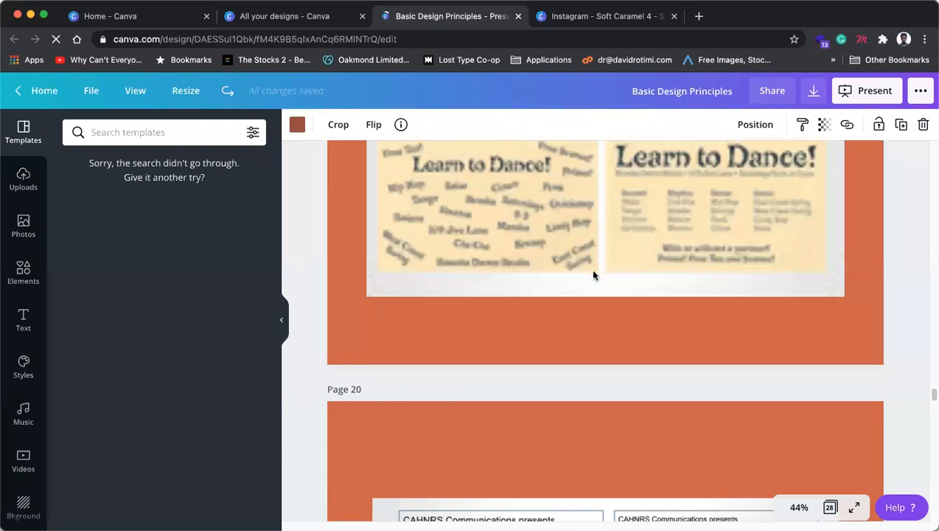
scroll(594, 275, "down", 15)
scroll(593, 275, "up", 3)
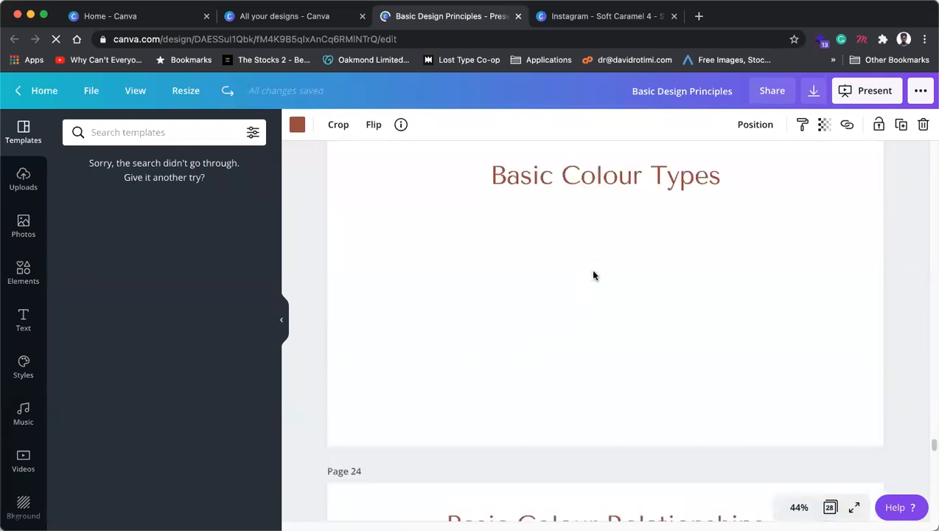
scroll(594, 275, "up", 1)
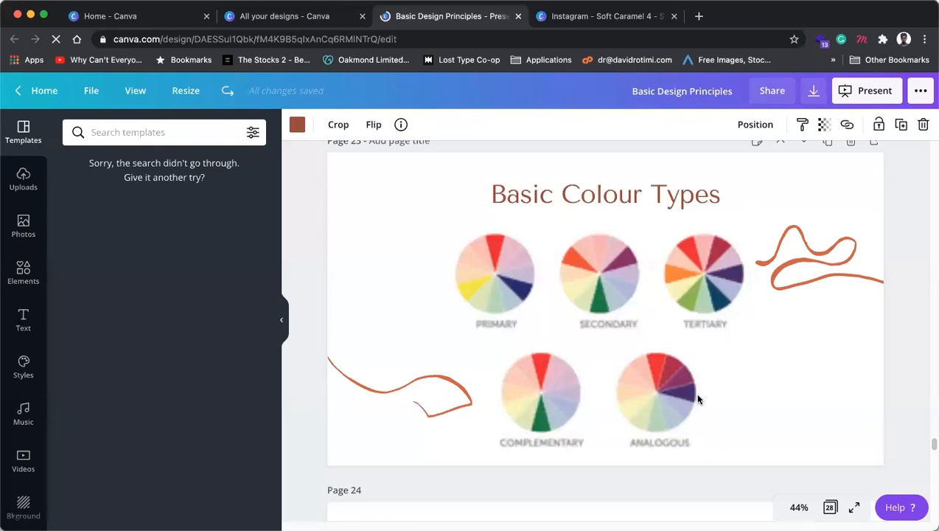
Step: Compare Pages 23 and 24, ending on the Basic Colour Relationships slide with its six colour-wheel diagrams
scroll(703, 386, "down", 2)
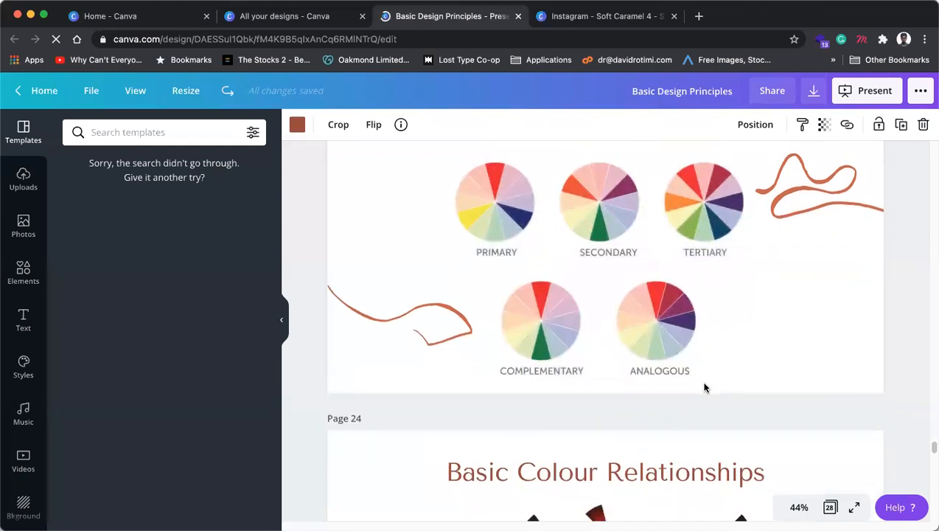
scroll(704, 387, "up", 1)
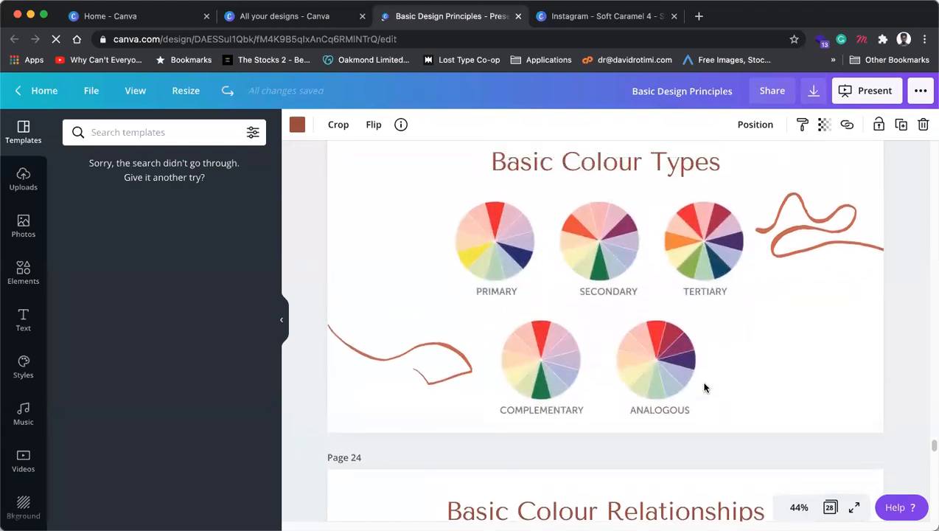
scroll(704, 387, "up", 1)
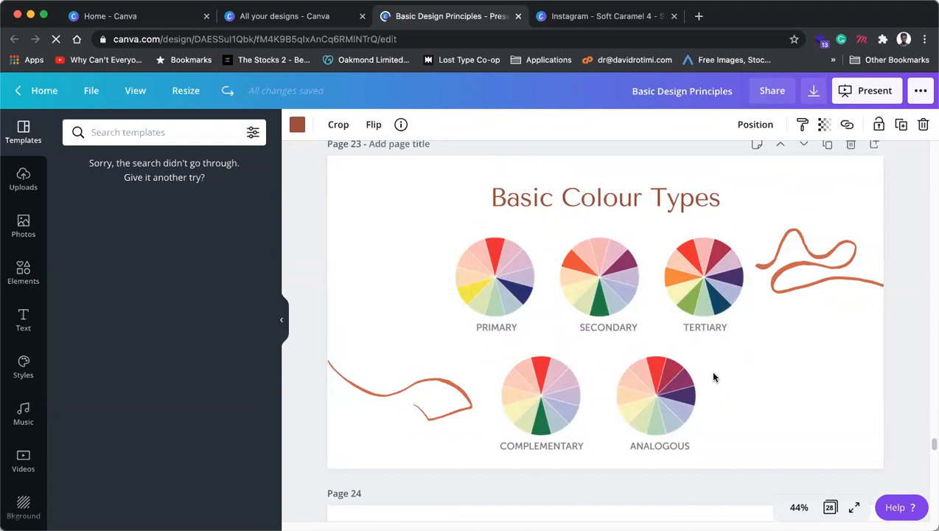
scroll(713, 378, "down", 8)
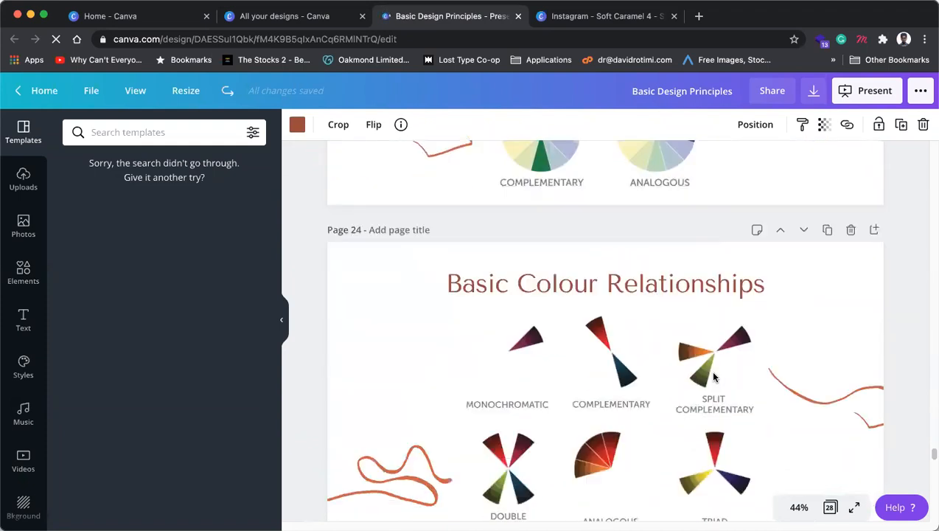
scroll(713, 376, "down", 2)
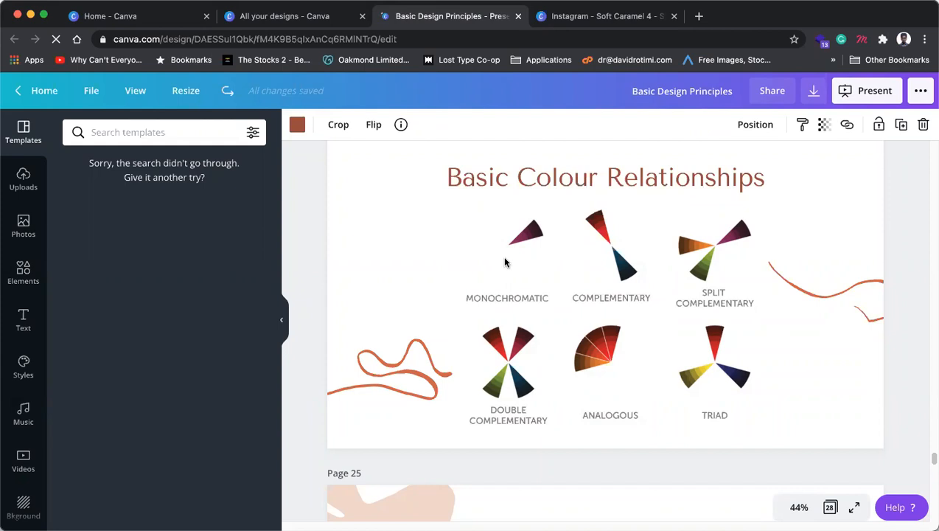
scroll(505, 262, "up", 10)
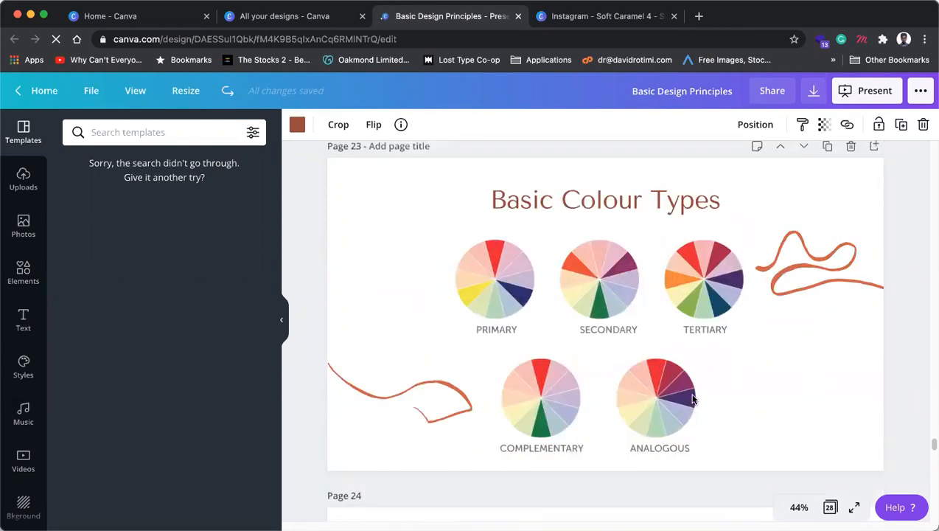
scroll(683, 412, "down", 10)
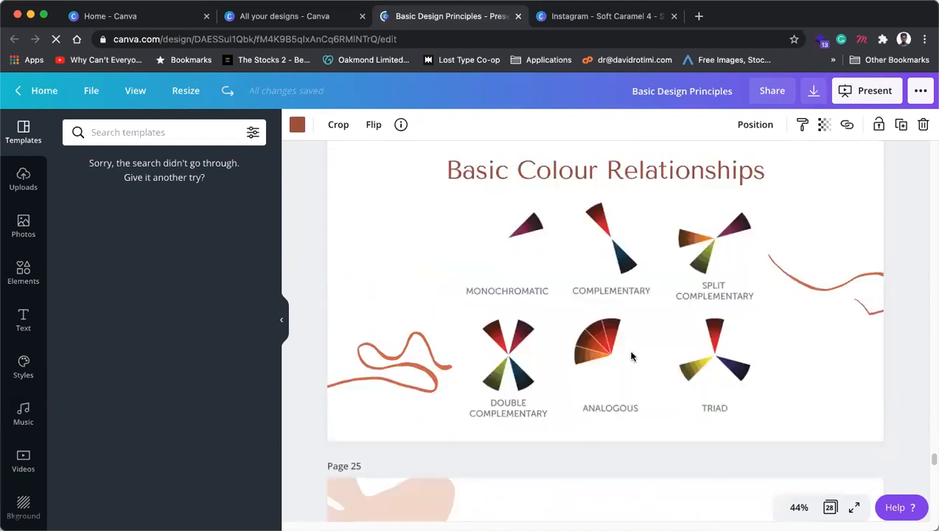
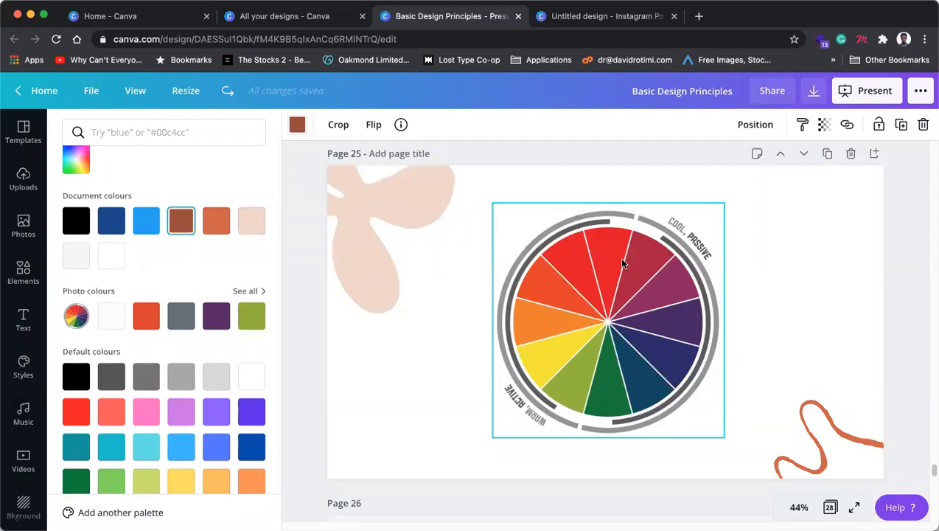
Step: Finish scrolling the deck, close the Basic Design Principles tab and show Elements in the Instagram post
scroll(638, 383, "down", 5)
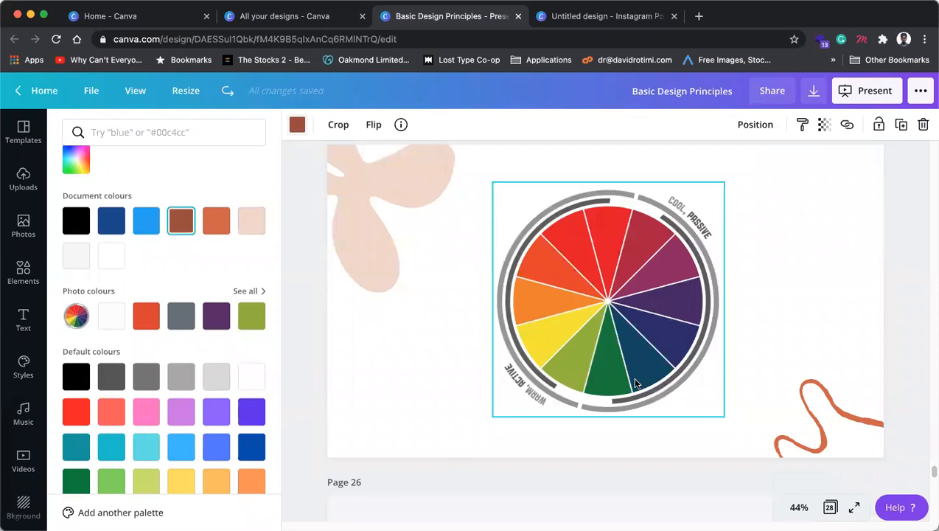
scroll(638, 381, "down", 5)
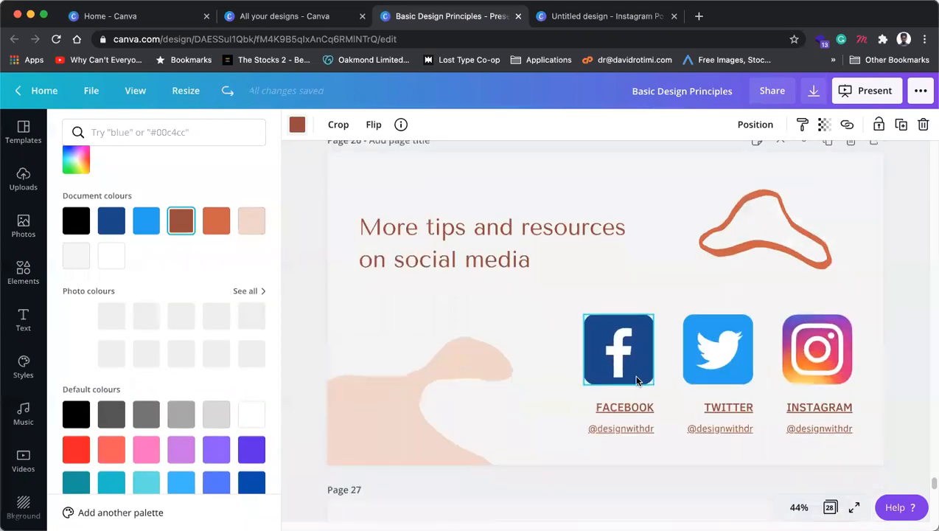
scroll(637, 381, "down", 4)
scroll(637, 381, "up", 4)
scroll(637, 381, "down", 5)
scroll(637, 380, "down", 3)
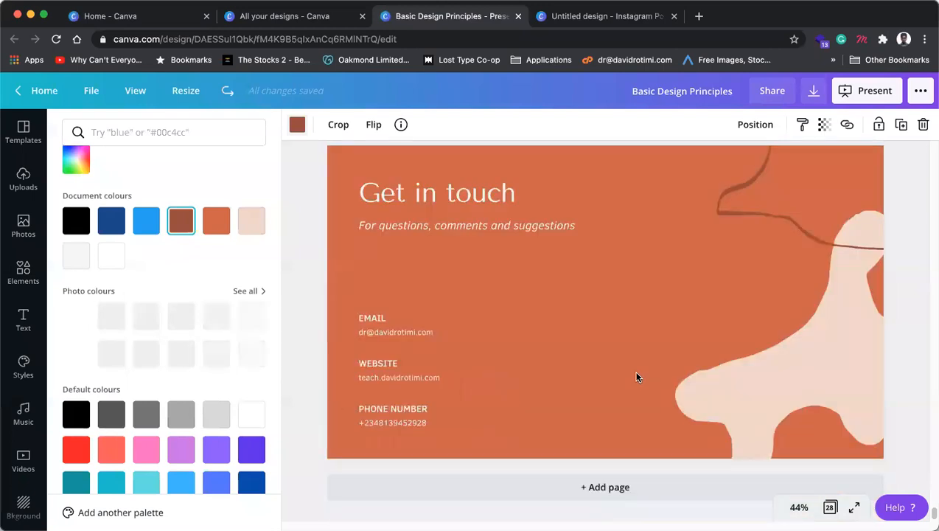
scroll(649, 369, "up", 10)
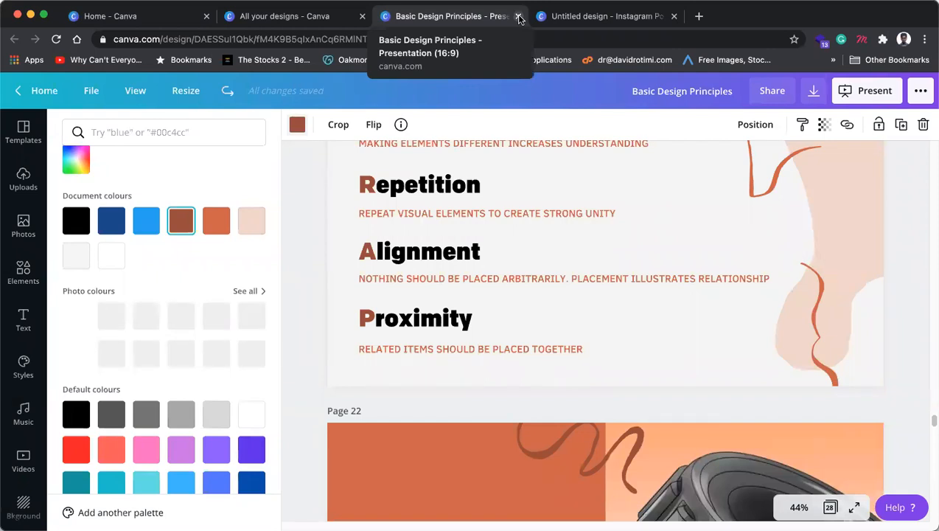
left_click(519, 16)
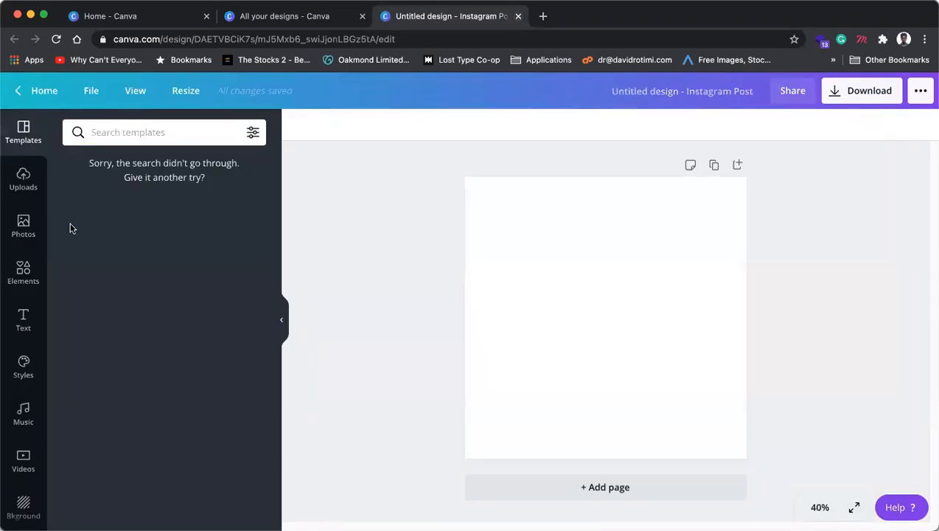
left_click(20, 272)
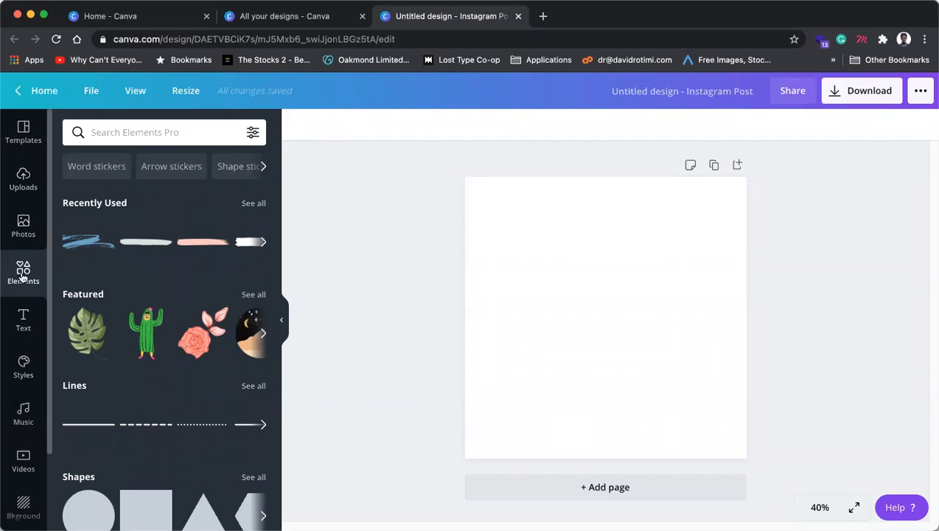
Step: Add a large dark navy circle, then centre a smaller second circle inside it
scroll(111, 301, "down", 5)
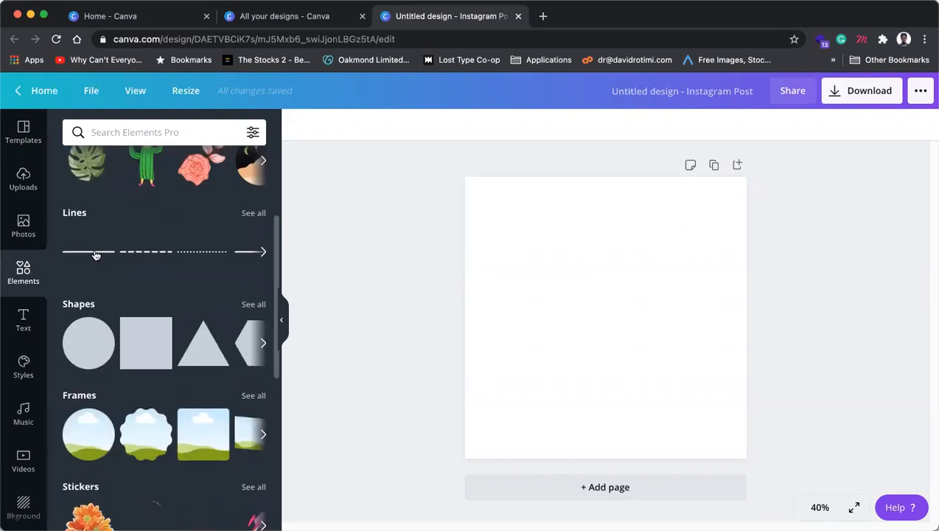
left_click(79, 347)
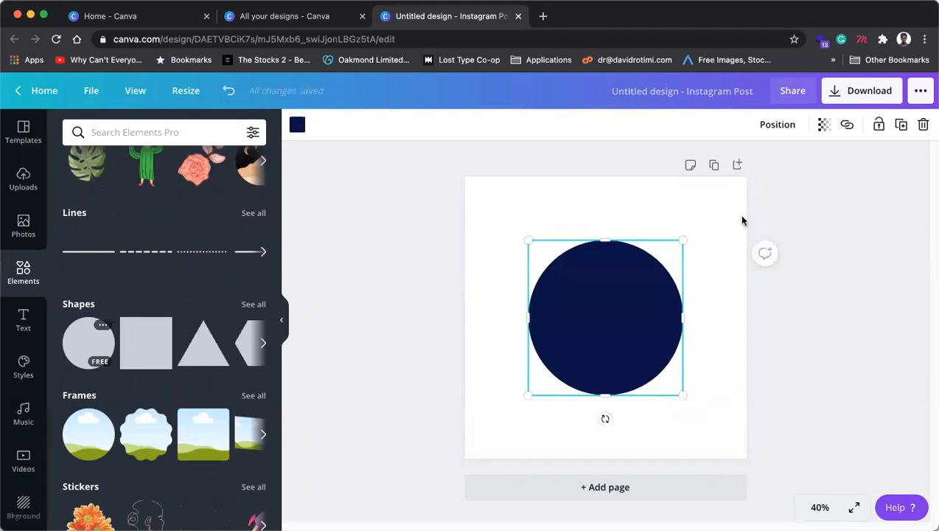
left_click_drag(683, 395, 636, 341)
mouse_move(616, 308)
left_mouse_down()
mouse_move(618, 321)
mouse_move(606, 318)
left_mouse_up()
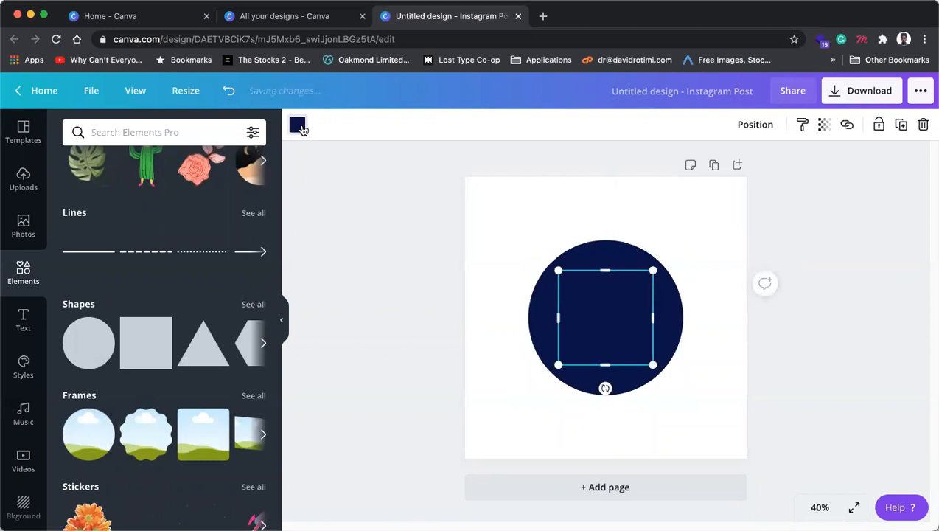
Step: Make the inner circle yellow at 243 px and shrink a navy copy to a 409-px middle ring
left_click(299, 127)
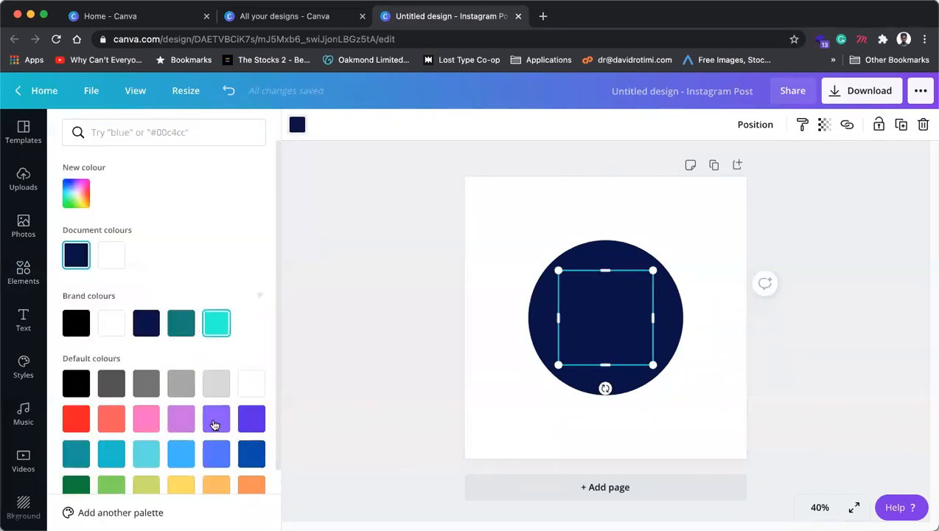
scroll(214, 425, "down", 1)
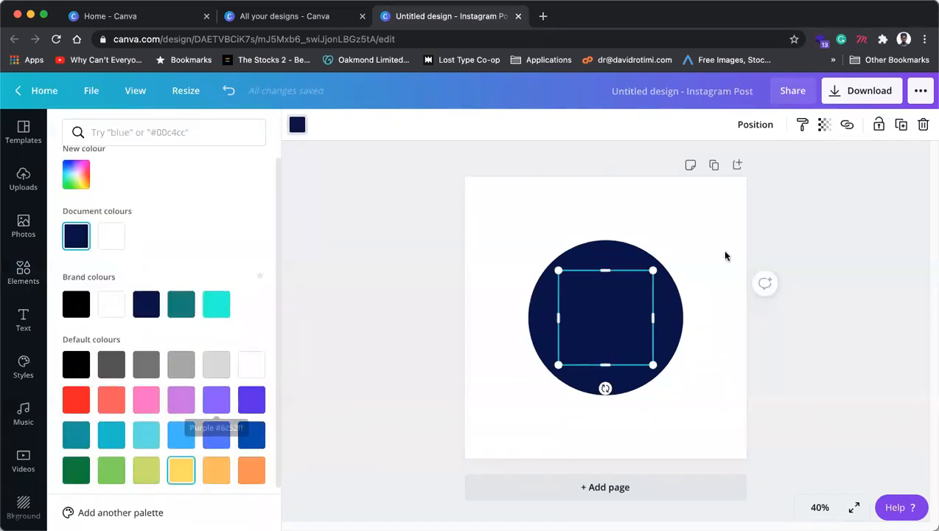
left_click_drag(643, 280, 637, 286)
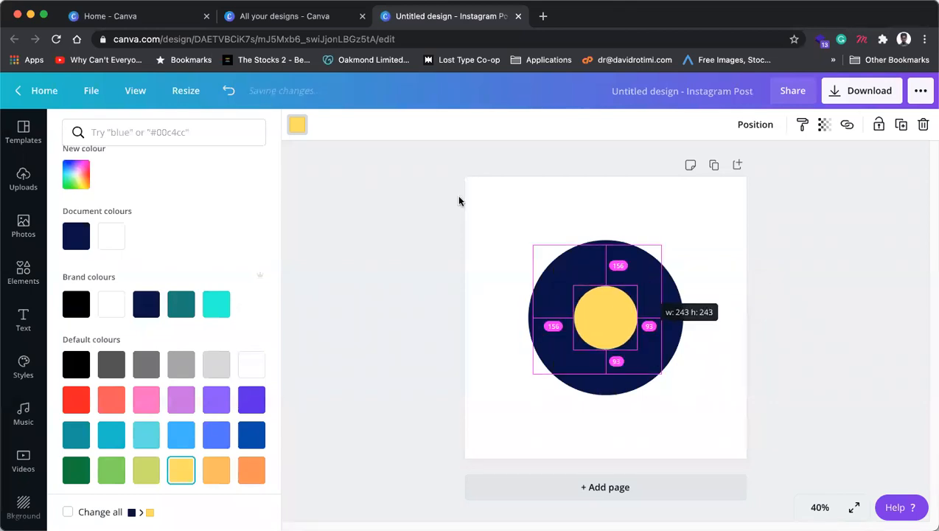
left_click(612, 273)
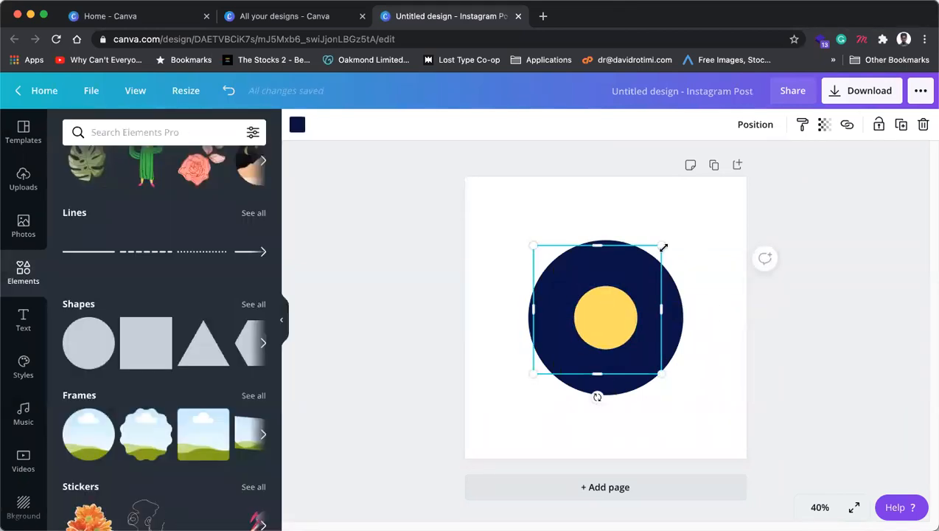
left_click_drag(657, 252, 621, 282)
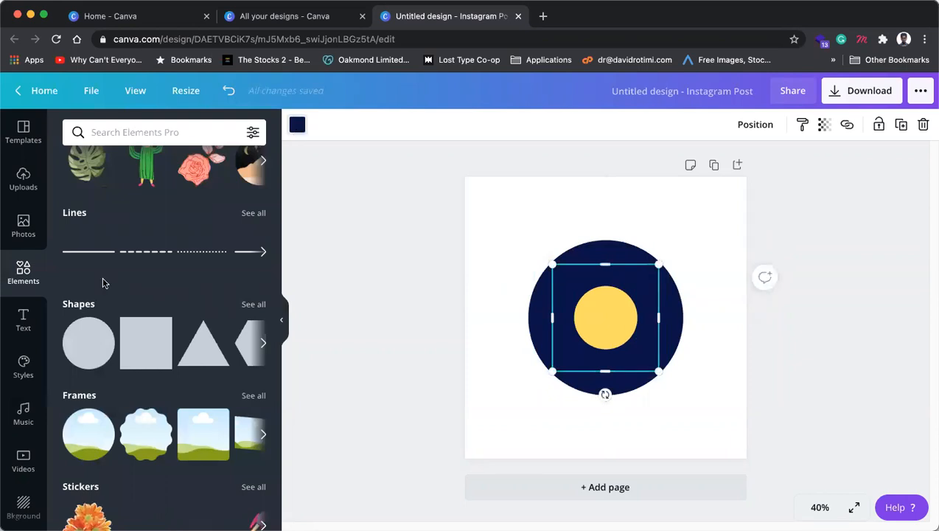
Step: Colour the middle ring gold #E6B800 with the custom picker and give the outer circle the same gold
left_click(297, 125)
left_click(109, 254)
left_click(79, 193)
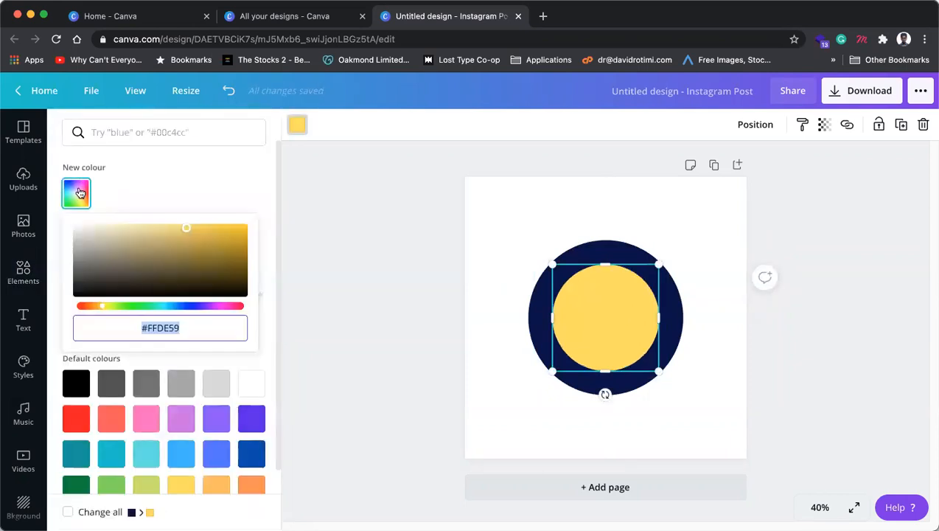
left_click_drag(187, 228, 194, 240)
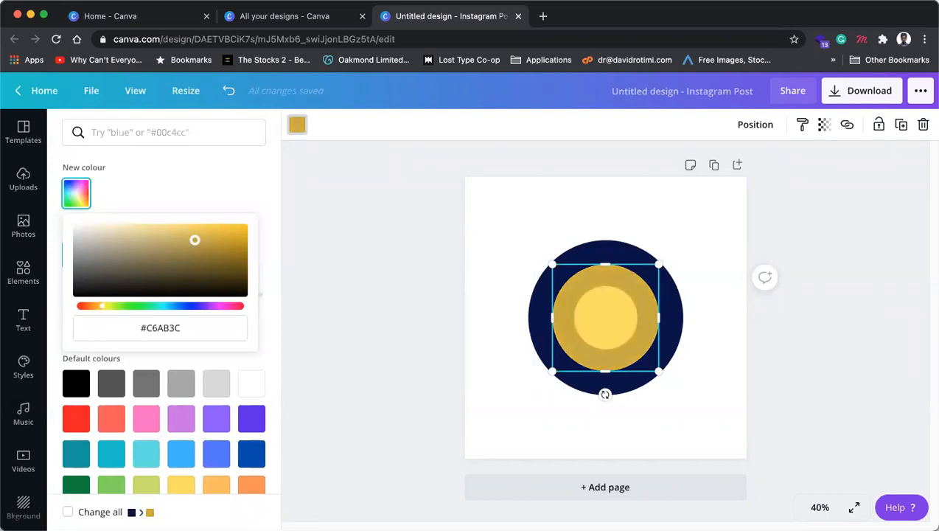
left_click_drag(194, 239, 62, 217)
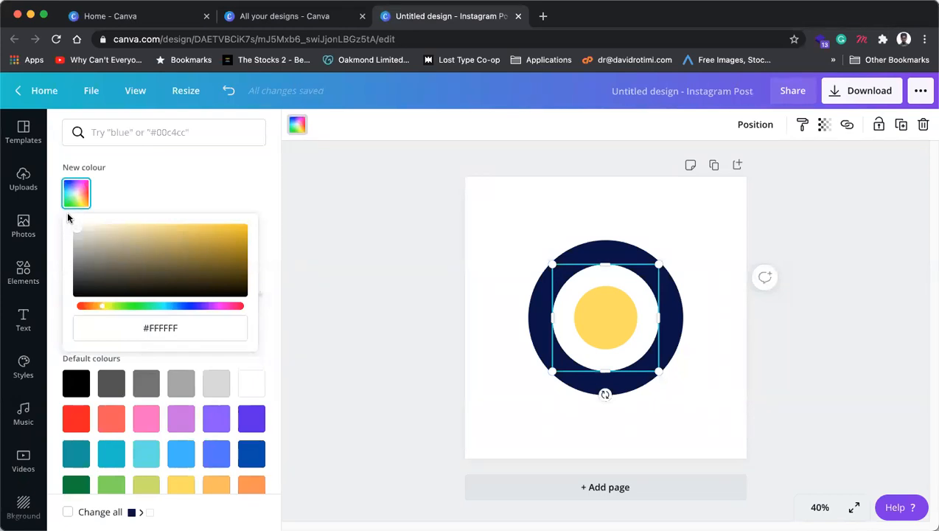
left_click_drag(122, 211, 283, 299)
left_click_drag(291, 199, 259, 233)
left_click(649, 249)
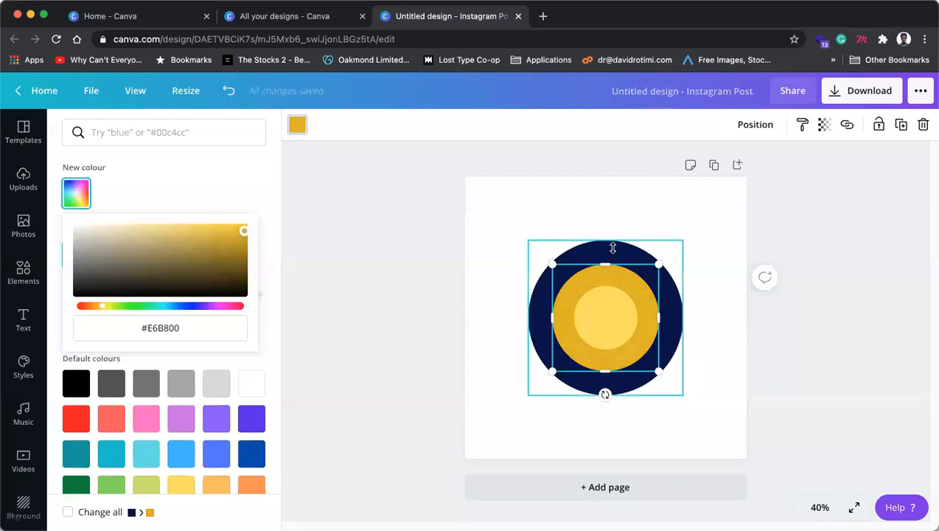
left_click(76, 258)
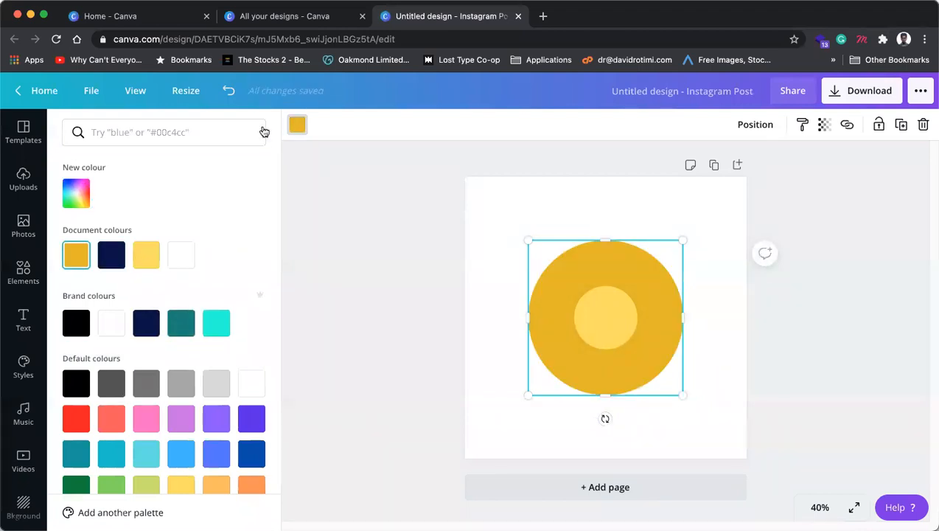
Step: Deepen the outer circle to #AB8903, then select all three concentric circles
left_click(299, 127)
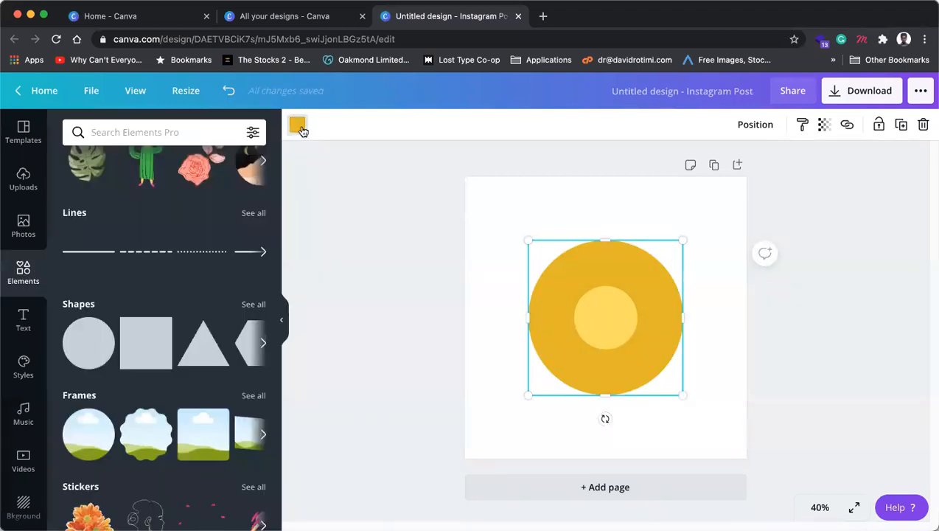
left_click(300, 127)
left_click(77, 193)
left_click_drag(243, 243, 244, 248)
left_click(391, 199)
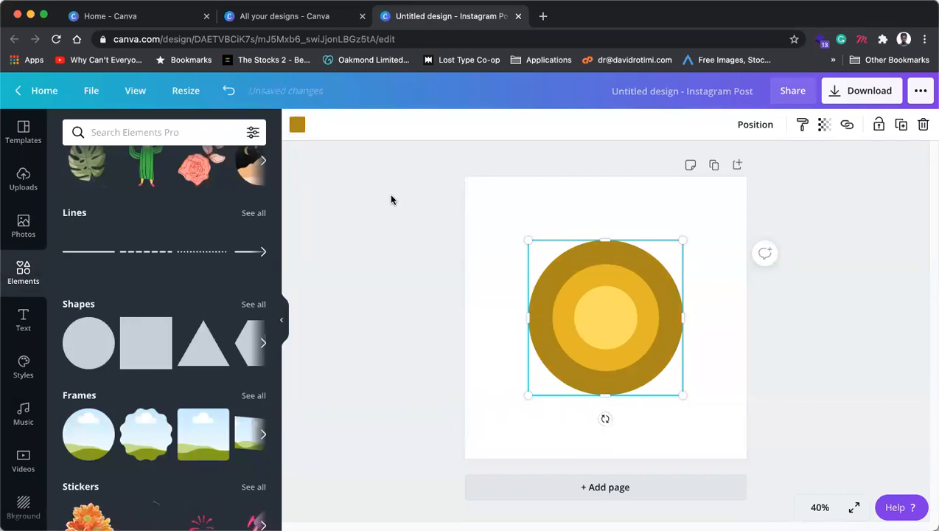
left_click(378, 288)
left_click_drag(360, 236, 661, 367)
Step: Delete all the concentric gold circles from the page
key("Delete")
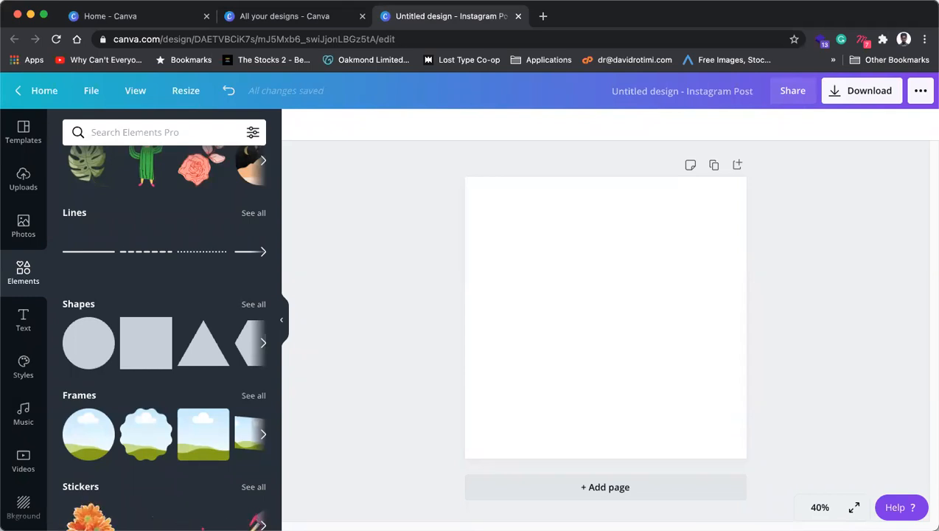
left_click(643, 213)
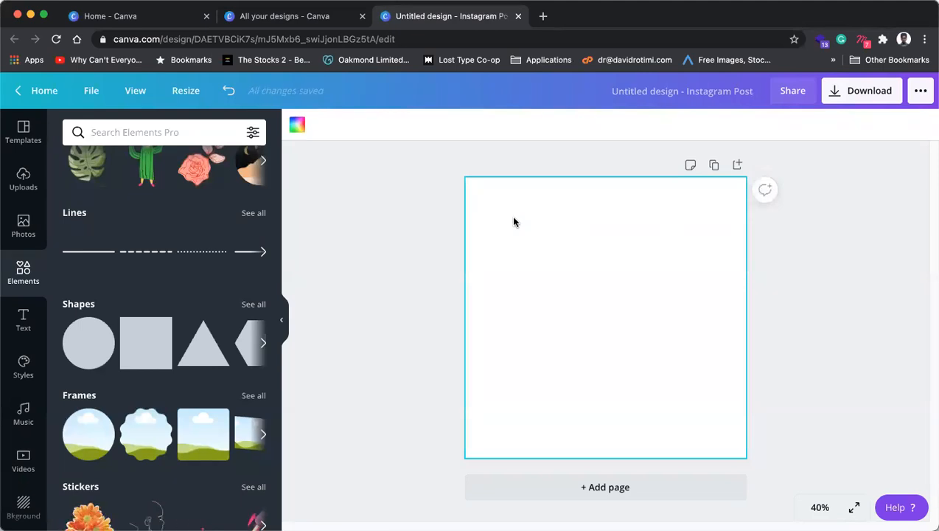
left_click(390, 211)
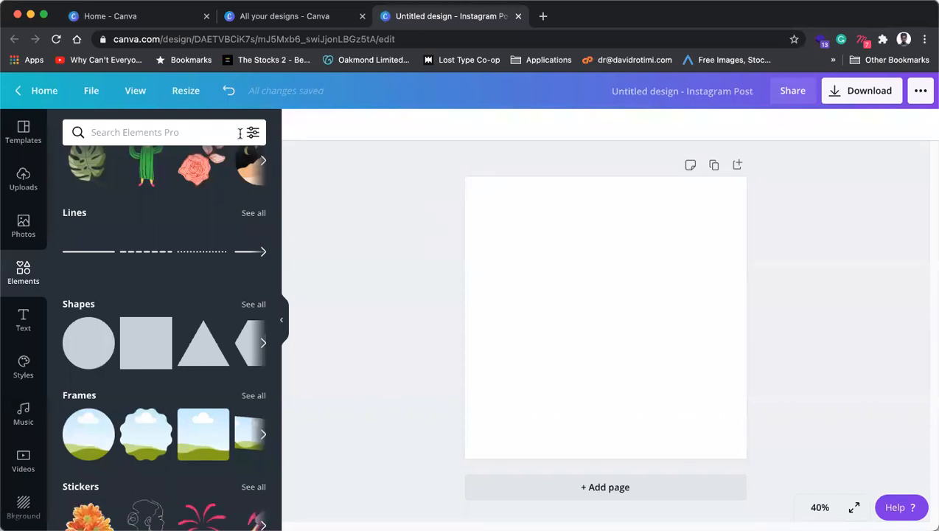
Step: From the Canva home page, search 'logo' and create a new Logo design
left_click(26, 90)
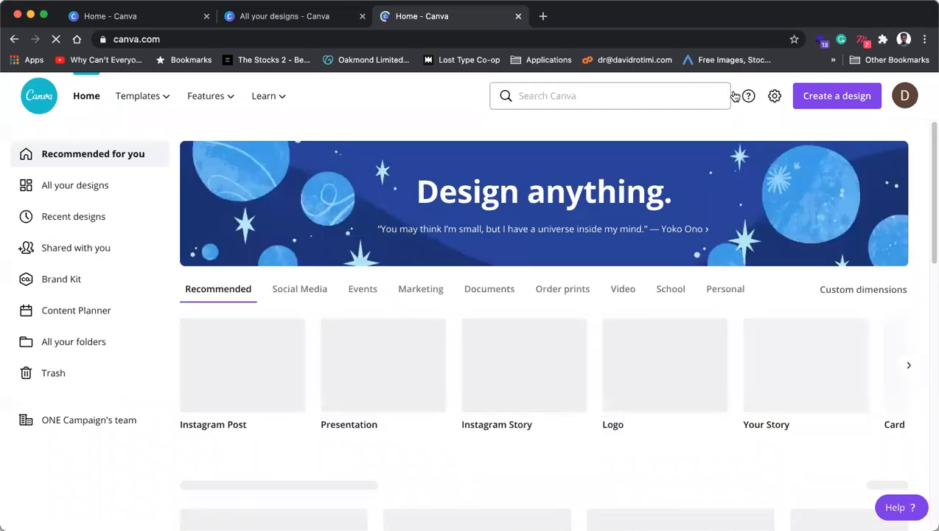
left_click(628, 95)
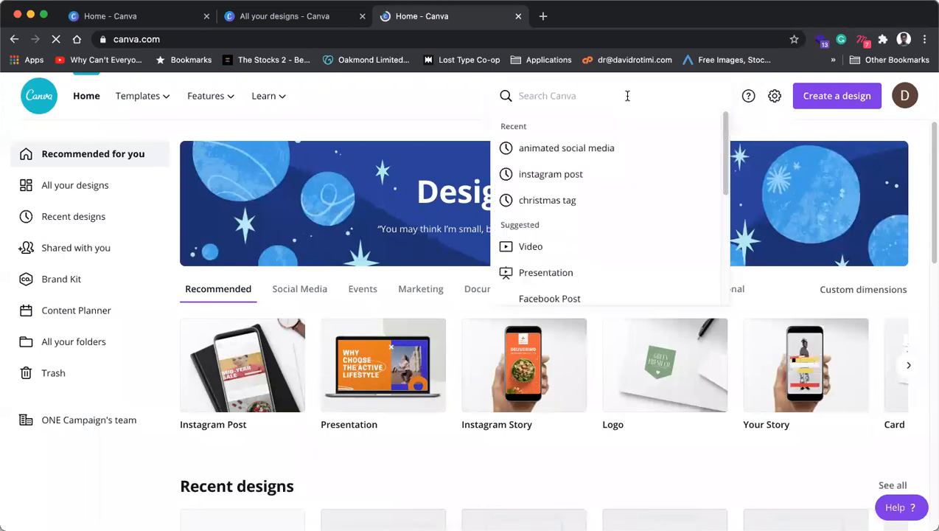
type("logo")
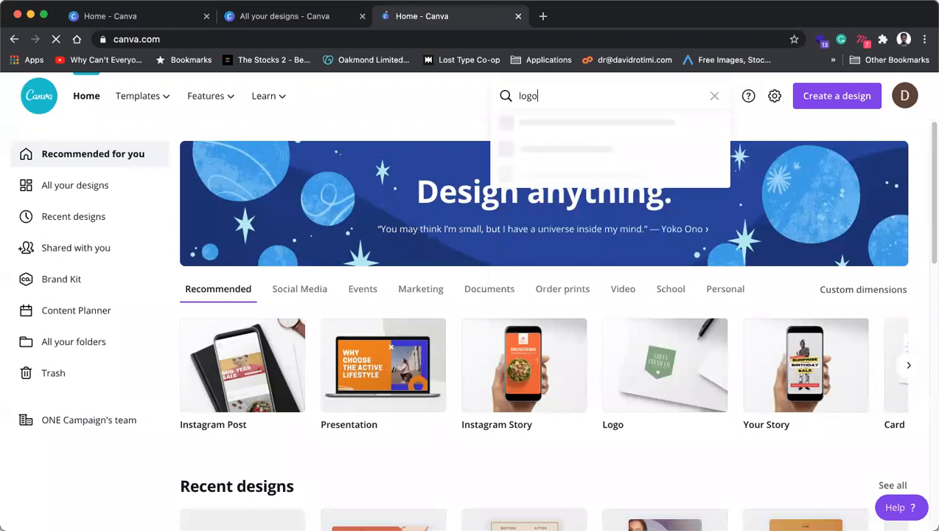
left_click(659, 361)
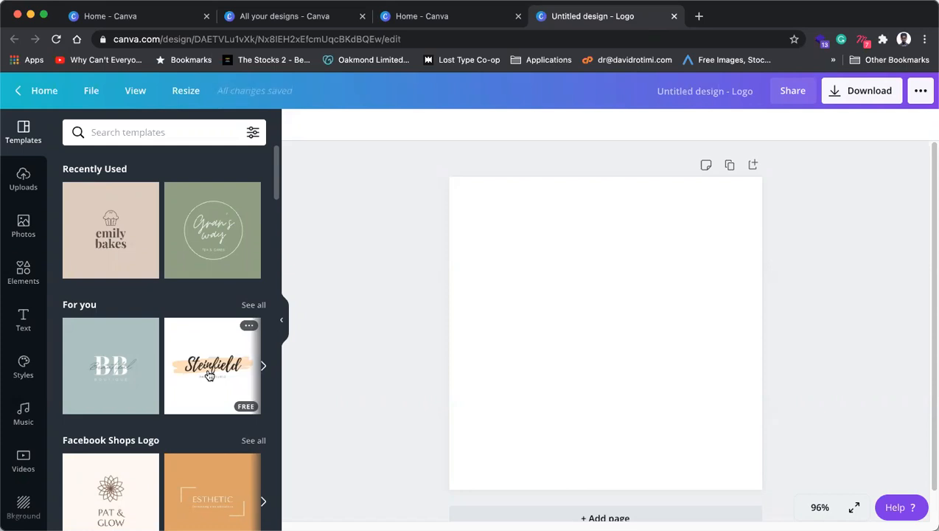
Step: Browse the logo templates panel, leaving the logo page blank
left_click(574, 304)
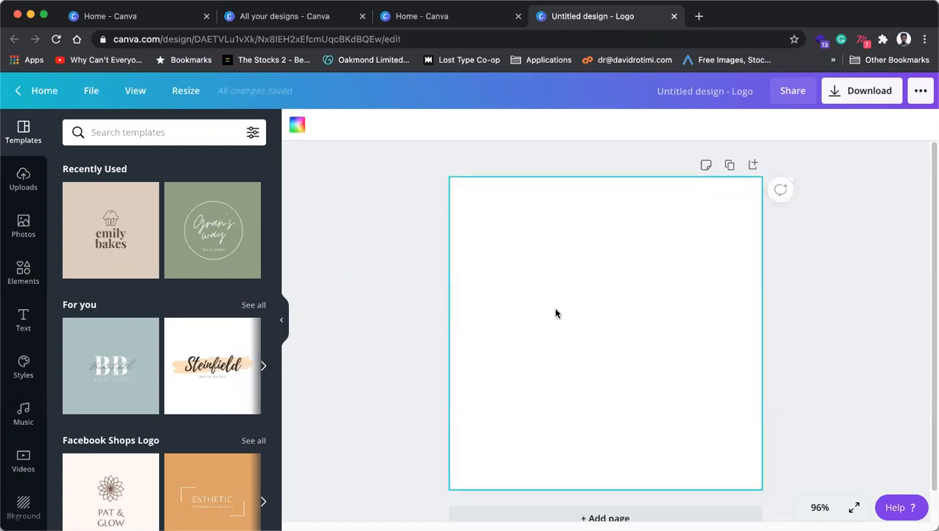
scroll(426, 313, "down", 1)
scroll(199, 396, "down", 3)
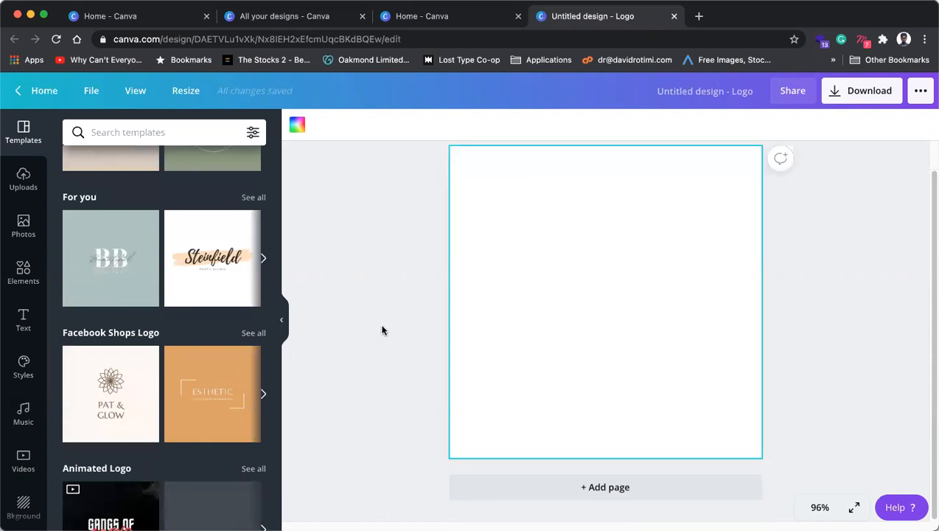
left_click(384, 293)
scroll(197, 339, "down", 5)
scroll(197, 339, "up", 6)
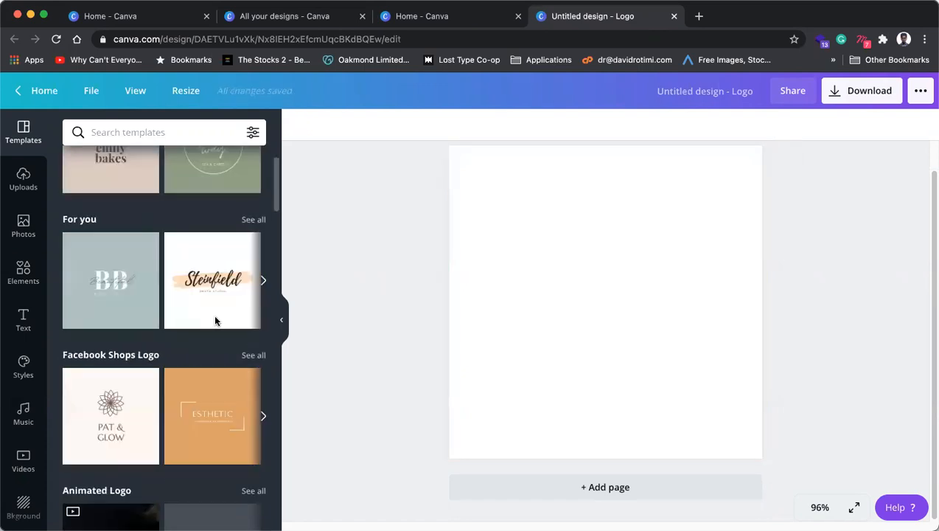
left_click(164, 134)
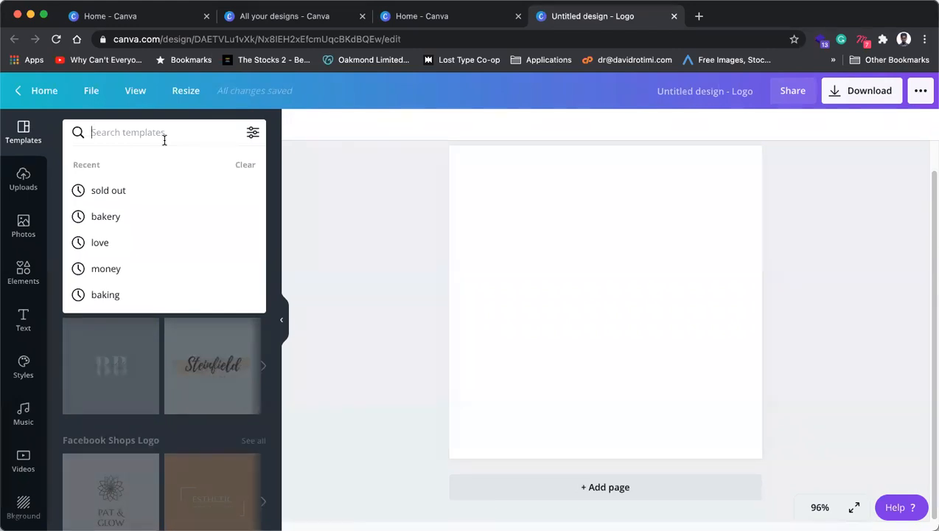
Step: Search Google for 'fonts' in a new browser tab
left_click(699, 17)
type("fonts")
key("Return")
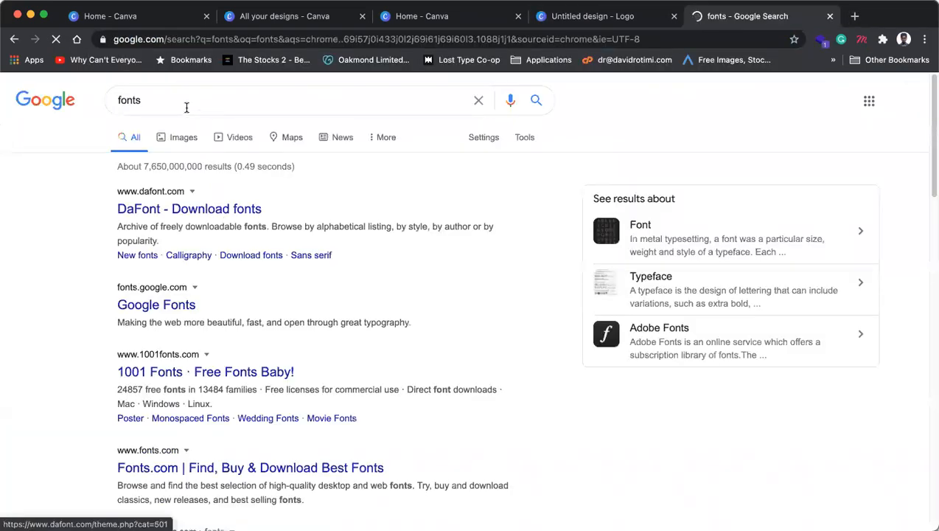
Step: Change the Google query to 'font types' and run the search
left_click(187, 103)
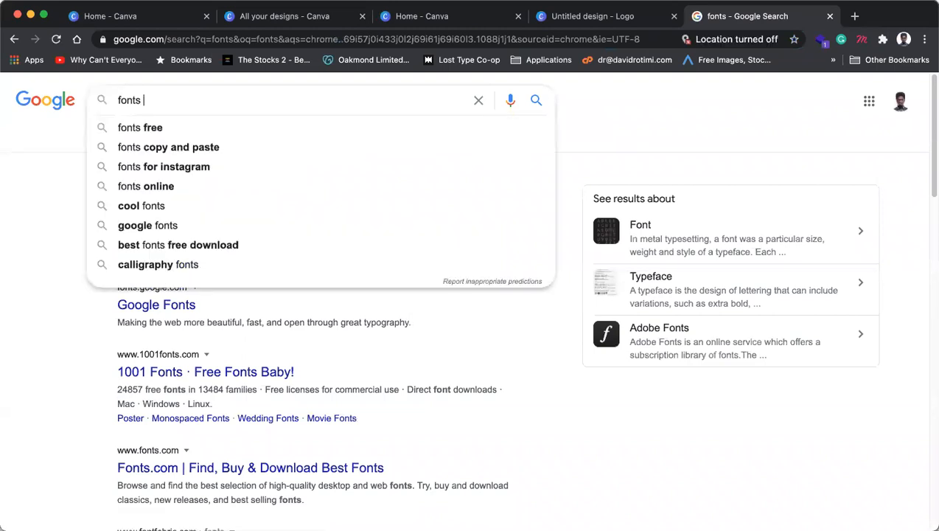
key("BackSpace")
key("BackSpace")
type("ty")
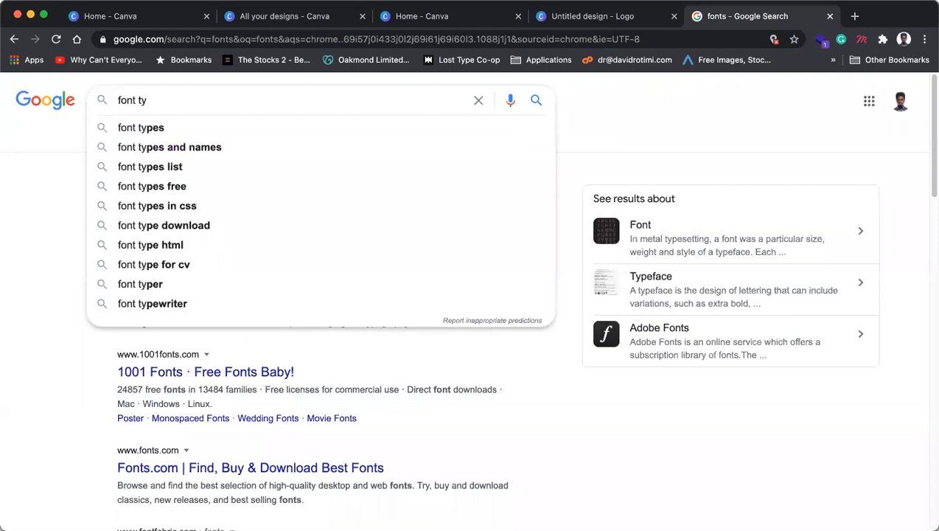
key("Down")
key("Return")
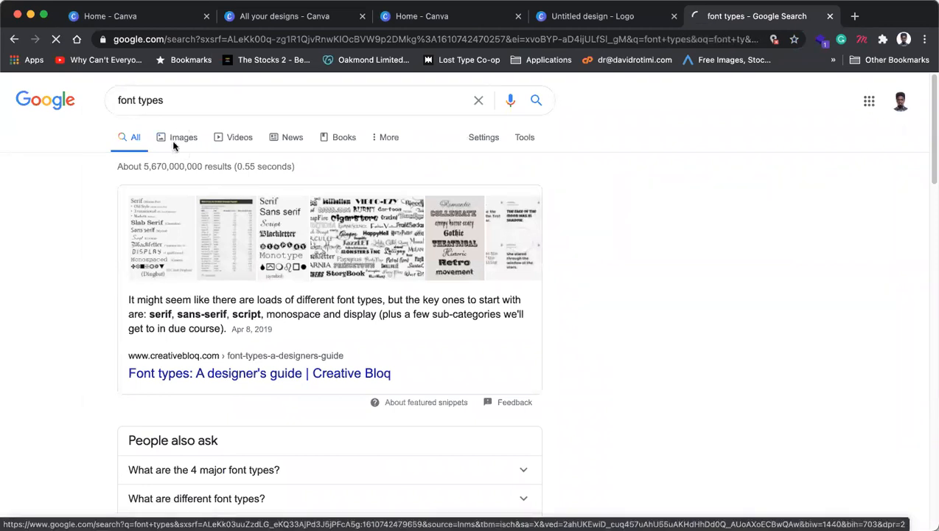
Step: Browse the font types image results, then return to the top
left_click(177, 146)
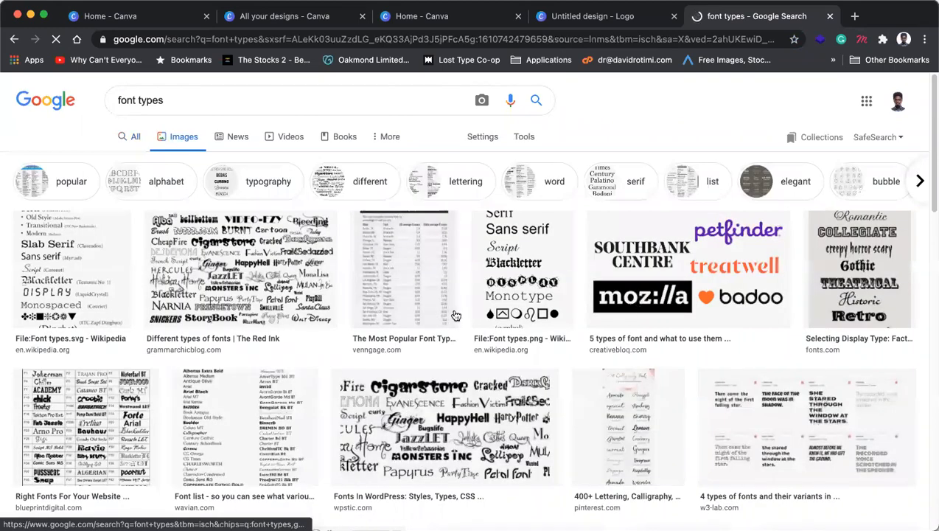
scroll(456, 316, "down", 5)
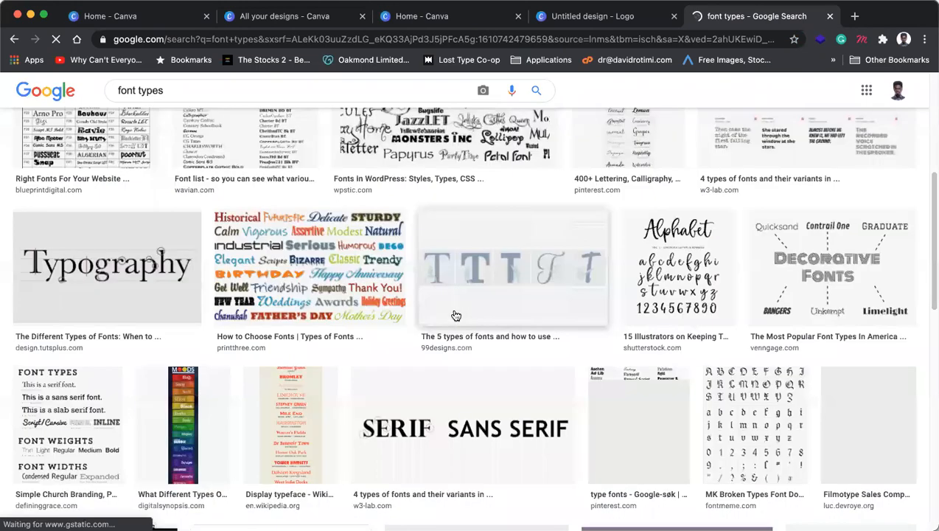
scroll(456, 315, "down", 5)
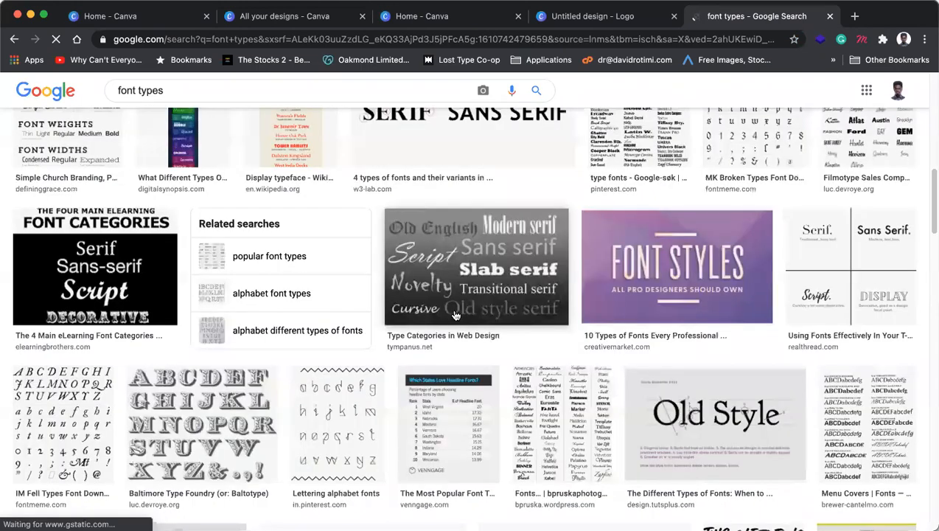
scroll(601, 312, "down", 4)
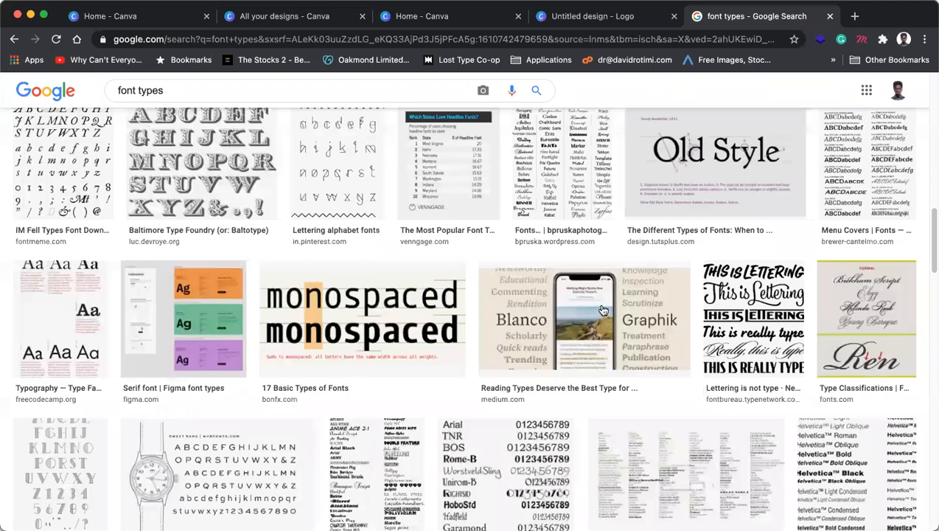
scroll(605, 310, "down", 9)
left_click(157, 92)
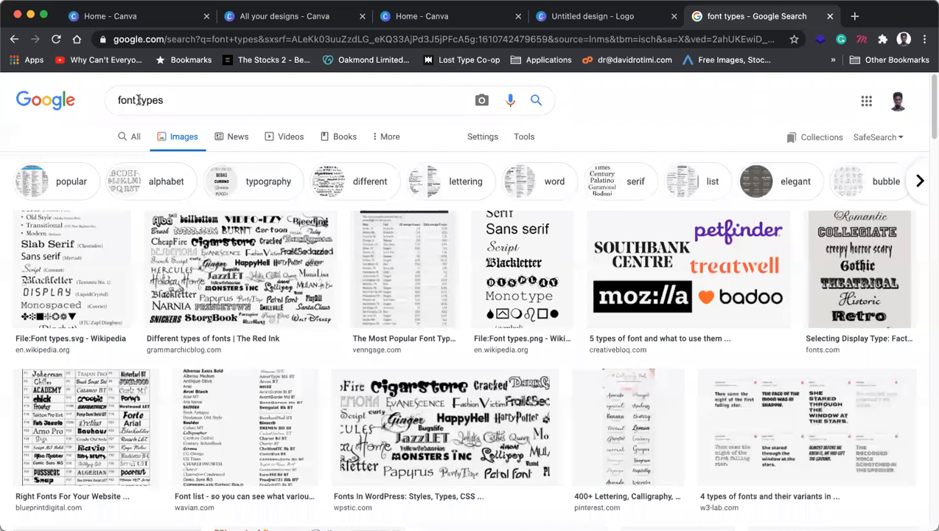
double_click(186, 97)
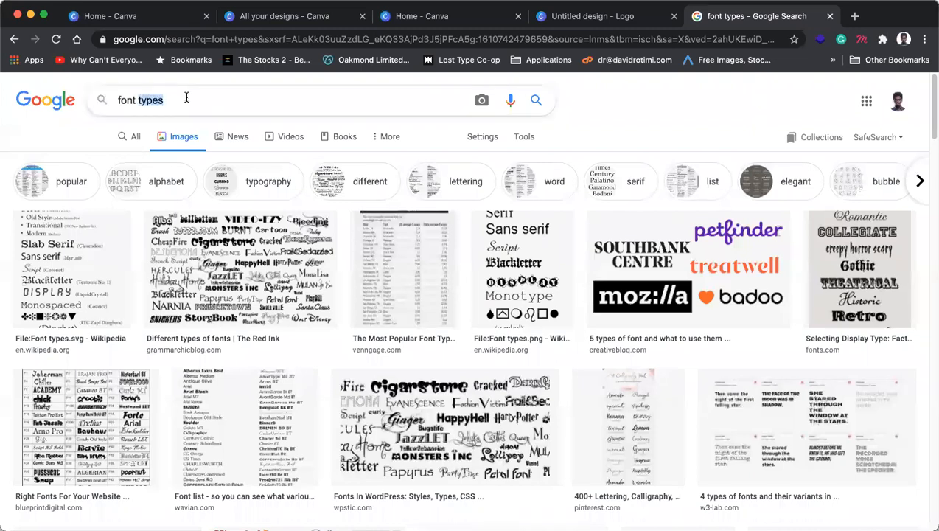
type("chat")
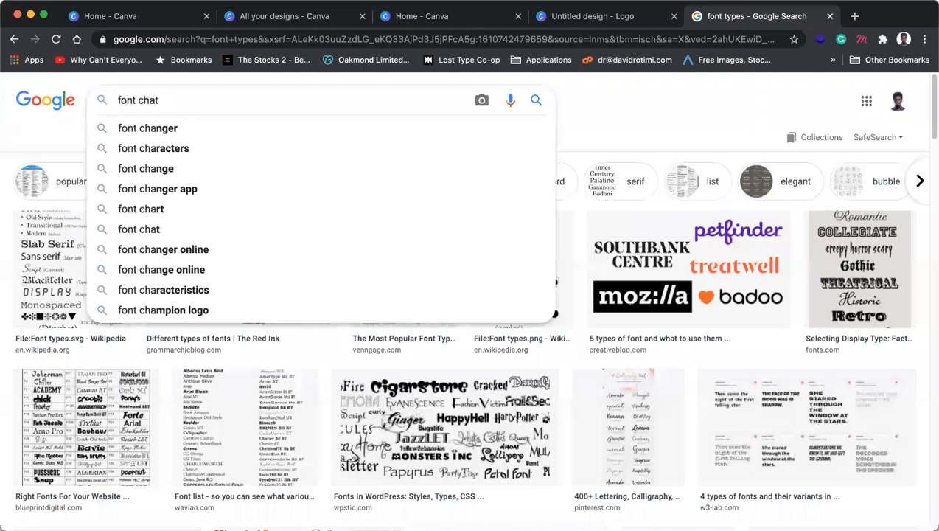
key("BackSpace")
left_click(151, 149)
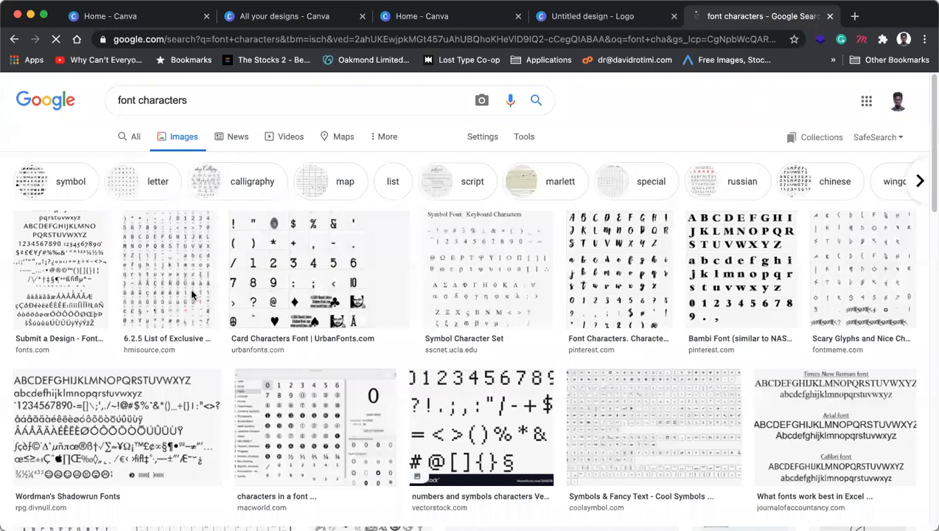
scroll(192, 291, "down", 6)
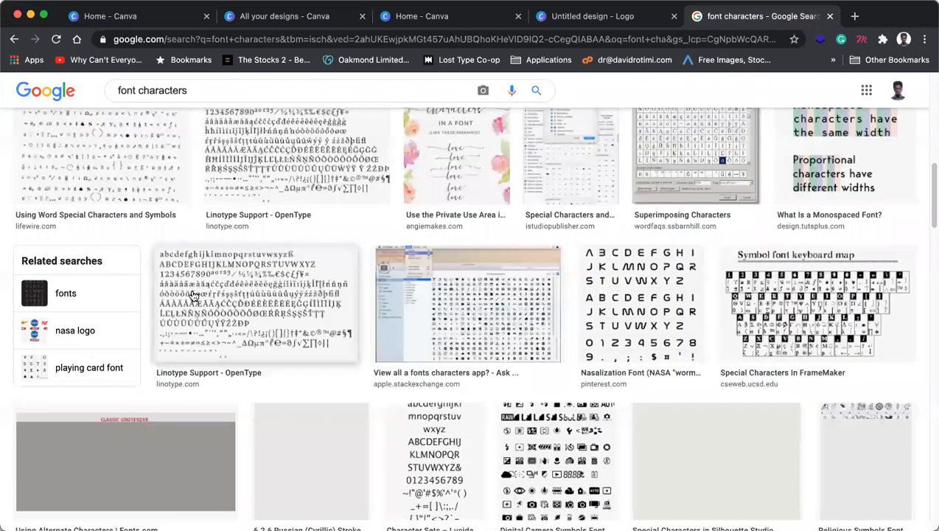
scroll(193, 295, "up", 6)
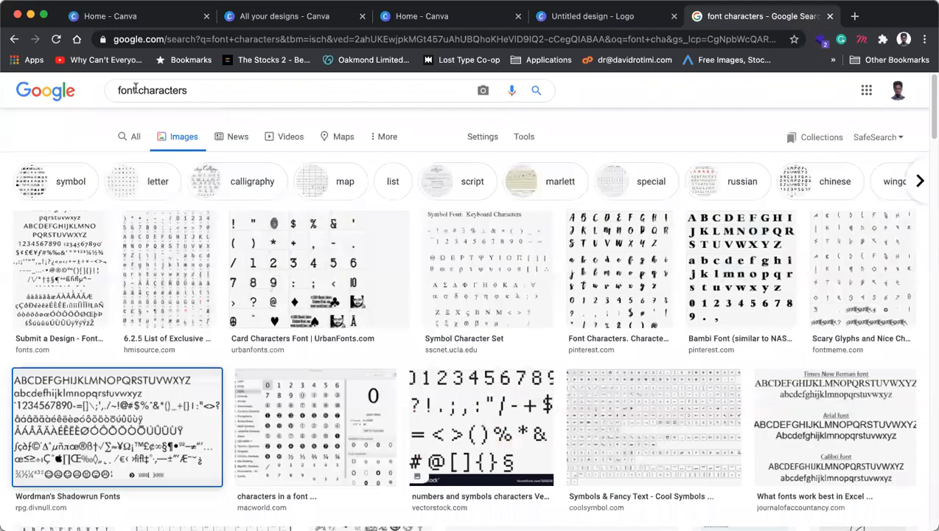
triple_click(249, 98)
type("ty")
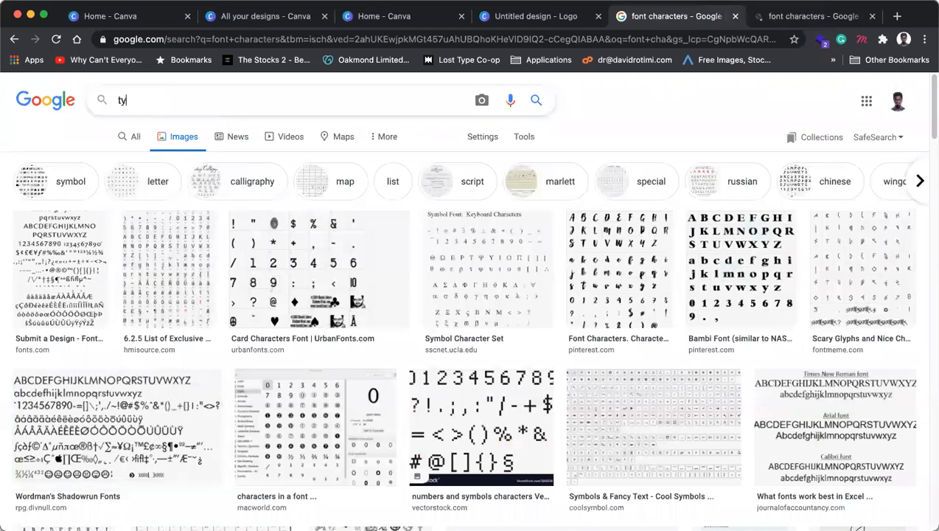
type("pograpgy")
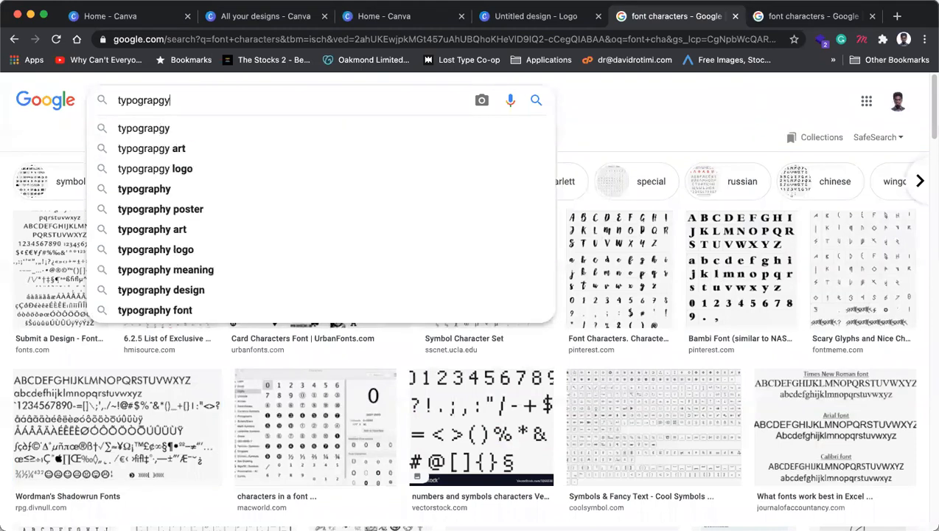
key("super+a")
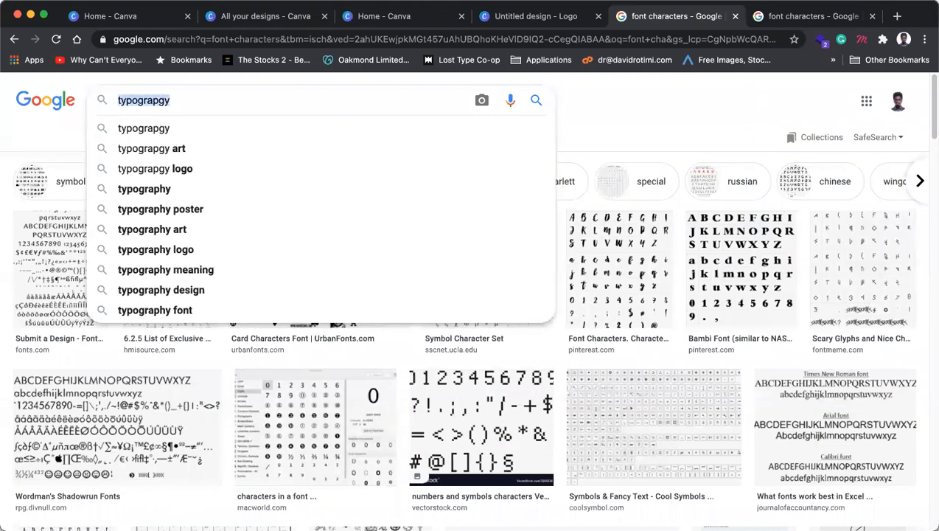
type("font")
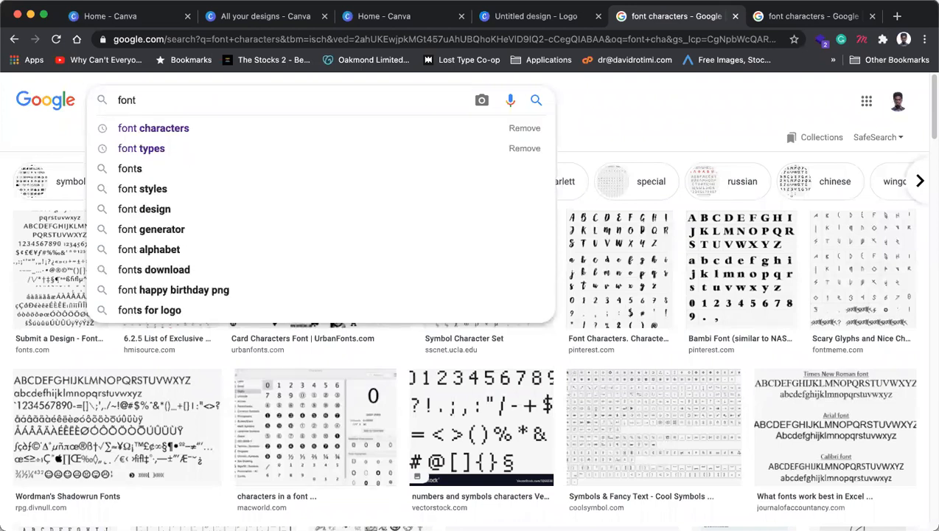
Step: Search images for 'font styles' and scroll through the script font samples
left_click(168, 193)
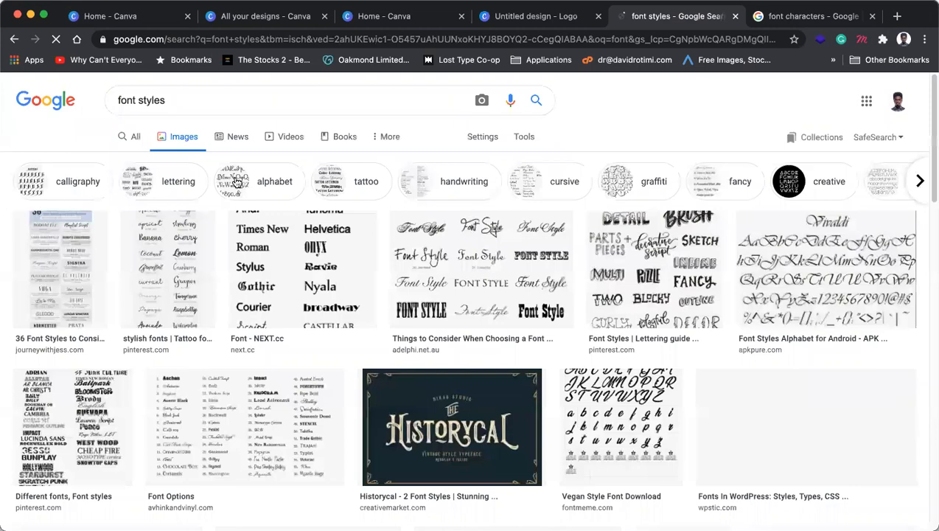
scroll(238, 182, "down", 3)
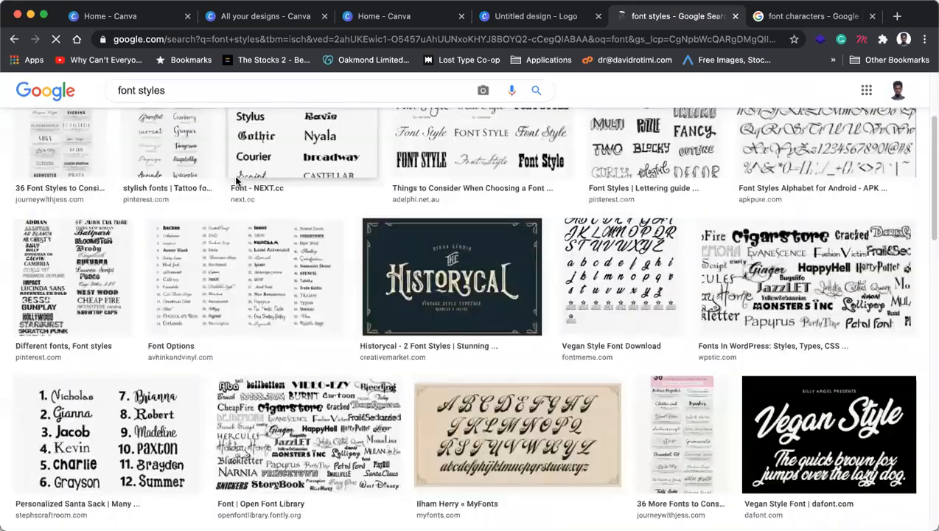
scroll(238, 182, "down", 3)
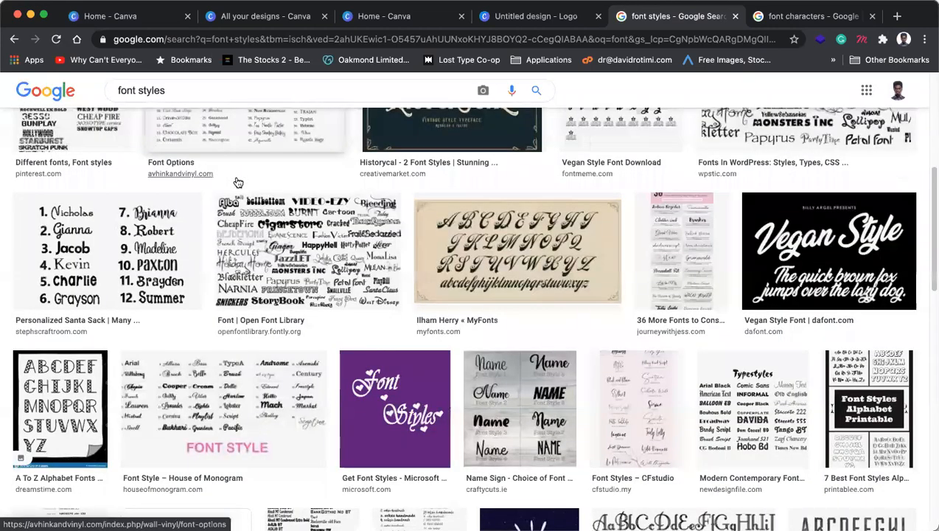
scroll(238, 182, "down", 5)
scroll(237, 182, "down", 4)
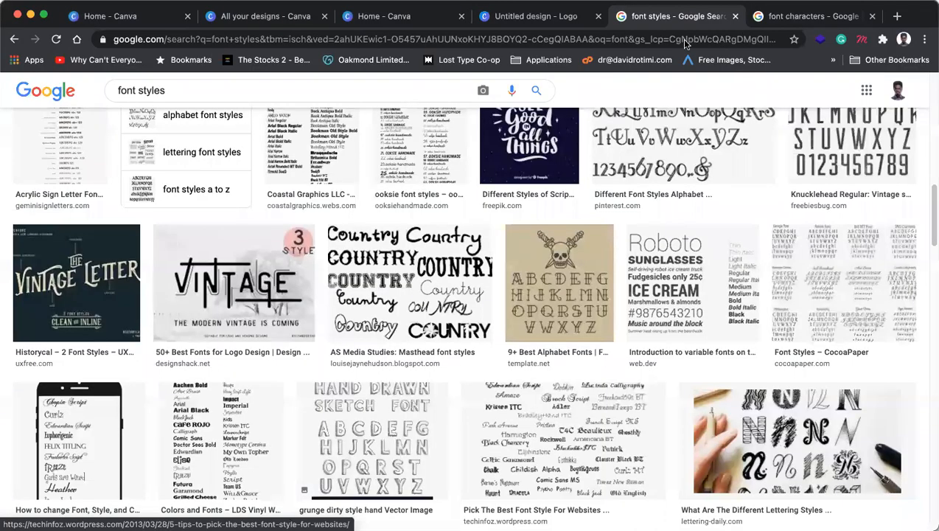
scroll(136, 92, "up", 9)
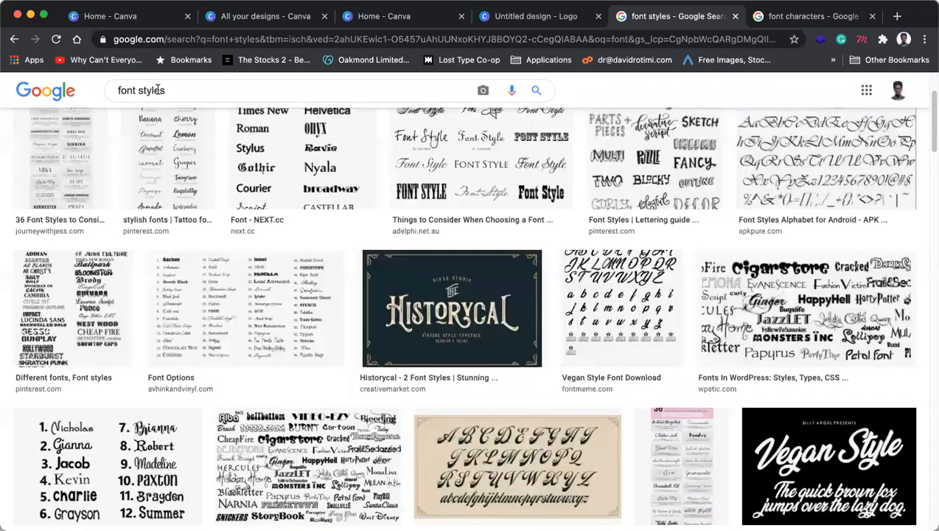
Step: Change the image search query from 'font styles' to 'font traits'
double_click(158, 89)
type("trait")
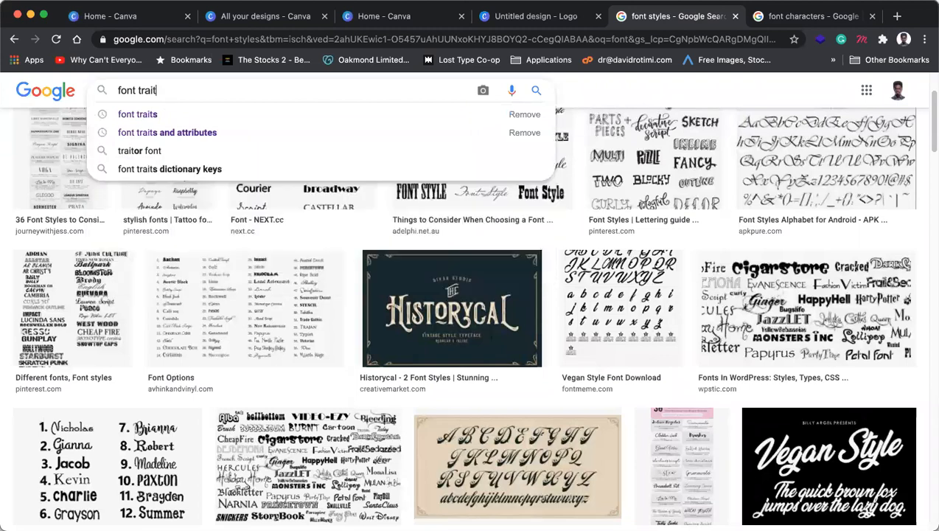
type("s")
key("Return")
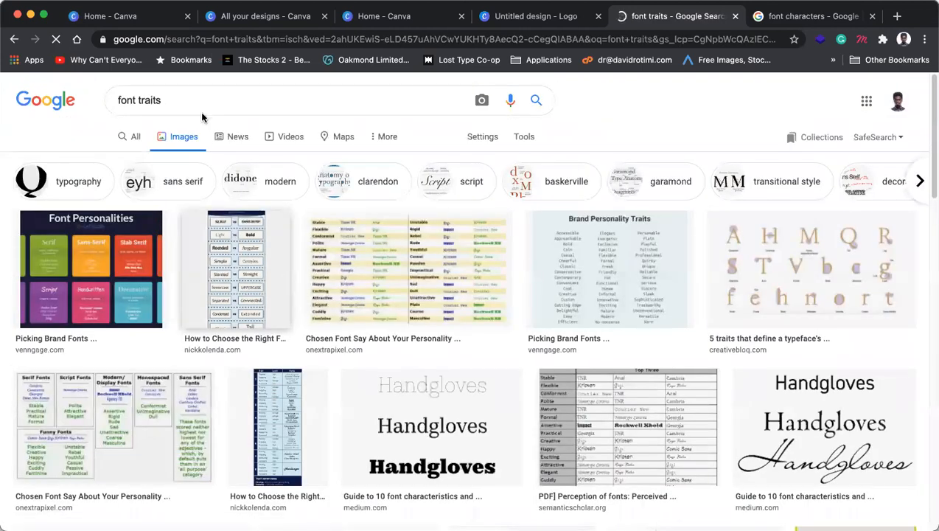
Step: Search images for 'font traits and attributes' and scroll through the results
left_click(202, 100)
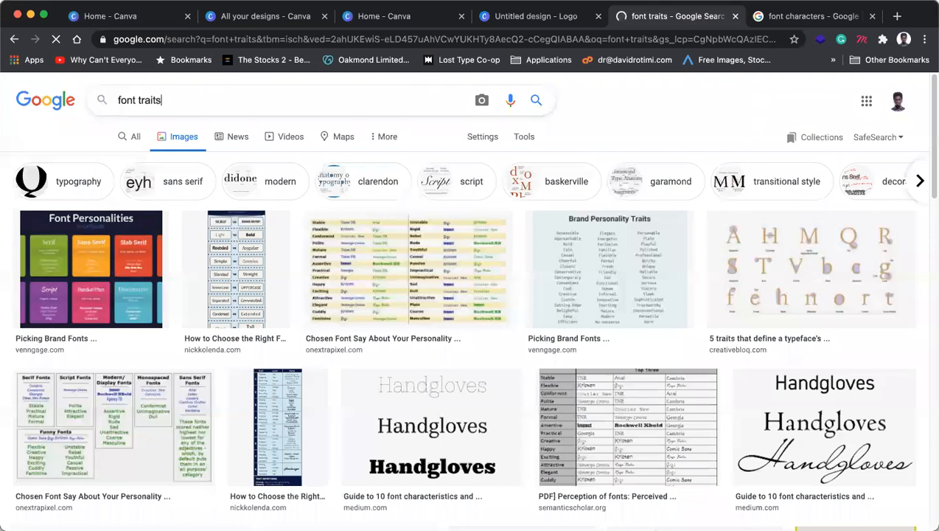
type("and")
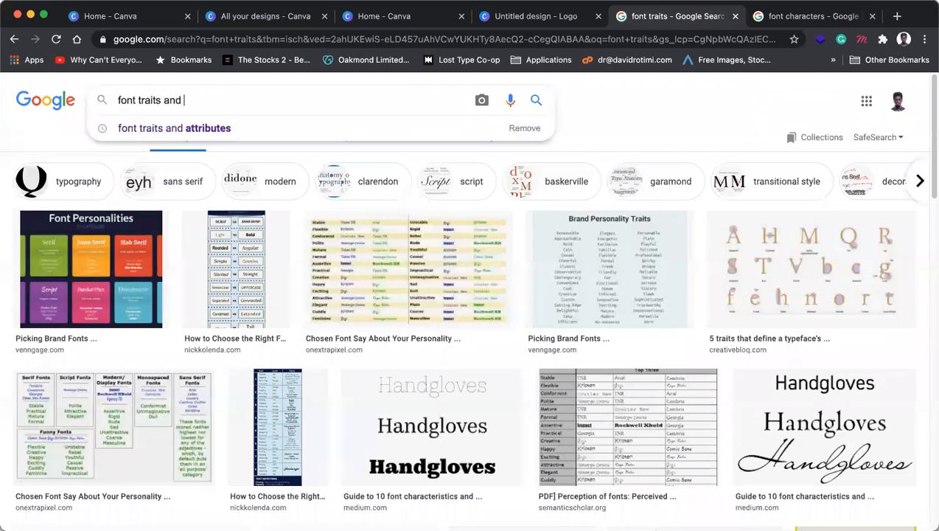
left_click(208, 127)
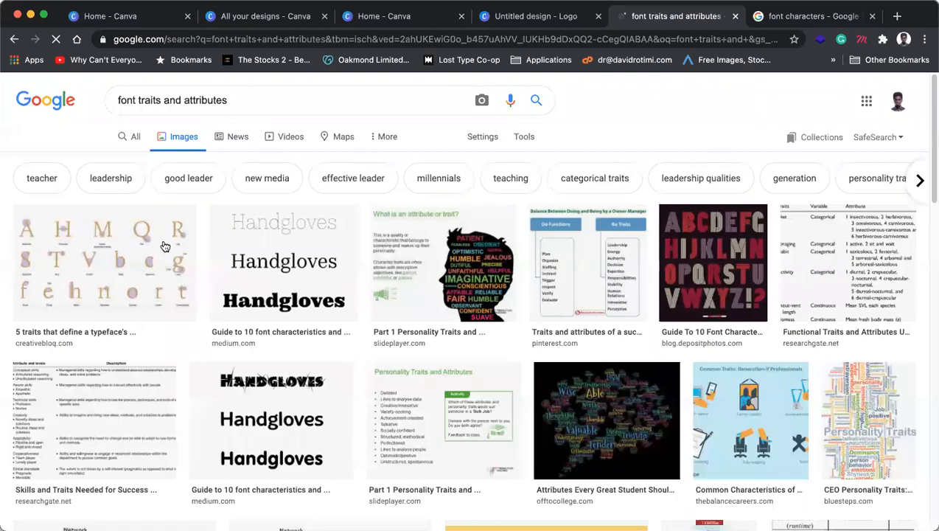
scroll(328, 280, "down", 2)
scroll(329, 280, "down", 5)
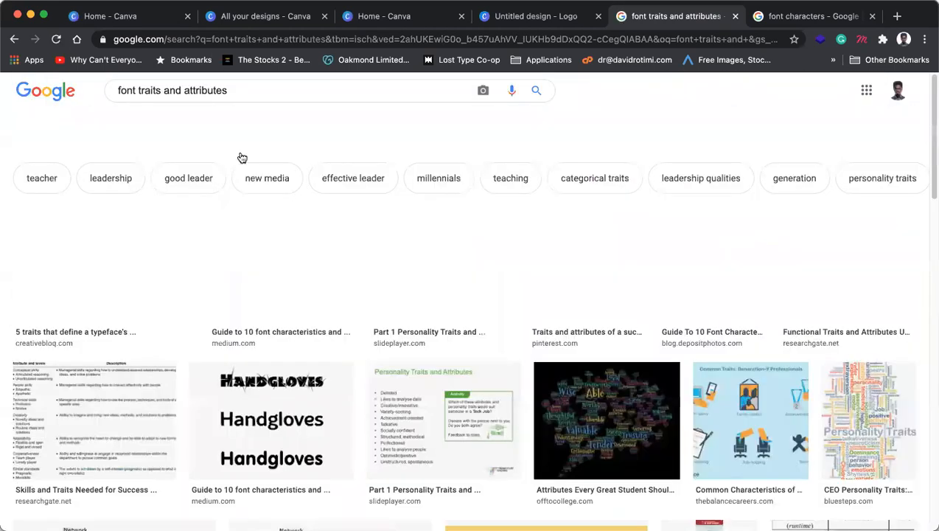
Step: Remove 'and attributes' from the query and rerun the 'font traits' search
left_click(162, 99)
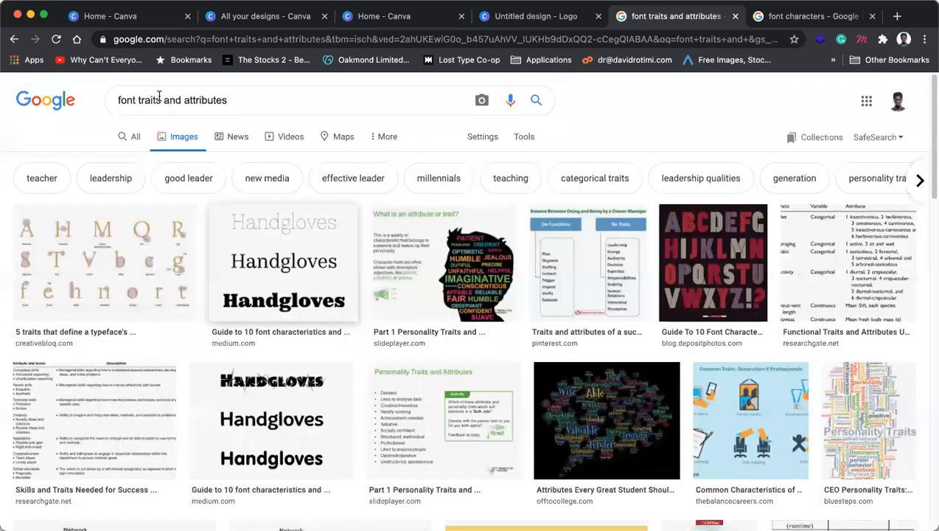
left_click(278, 101, "shift")
key("BackSpace")
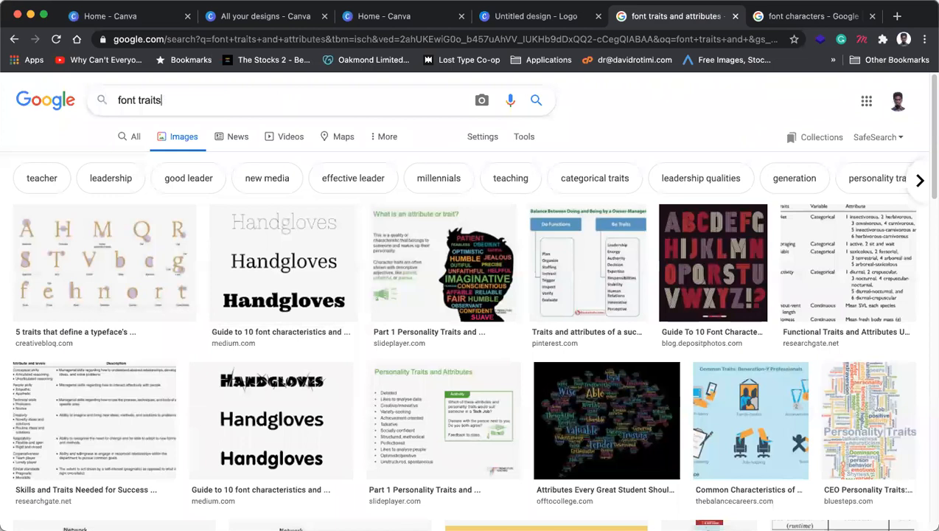
key("Return")
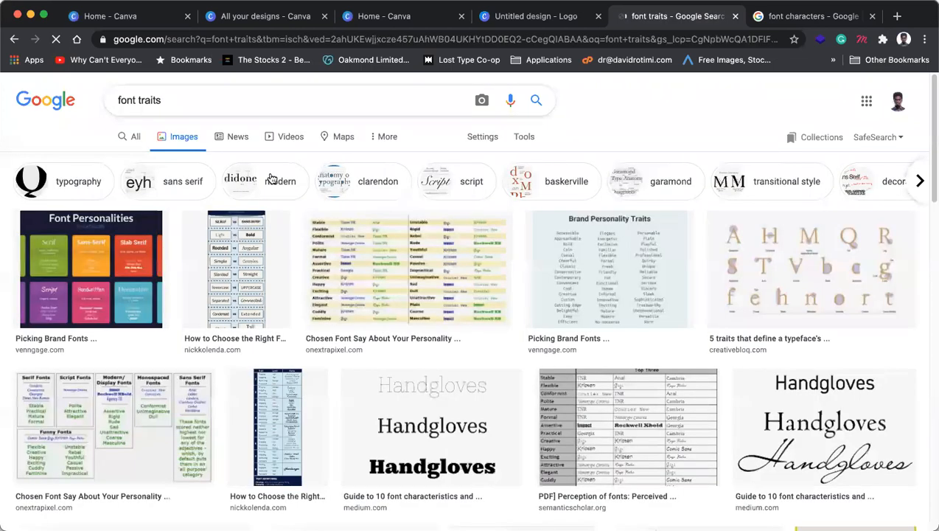
Step: Preview Venngage's 'Font Personalities by Category' chart linking font categories to traits
left_click(151, 267)
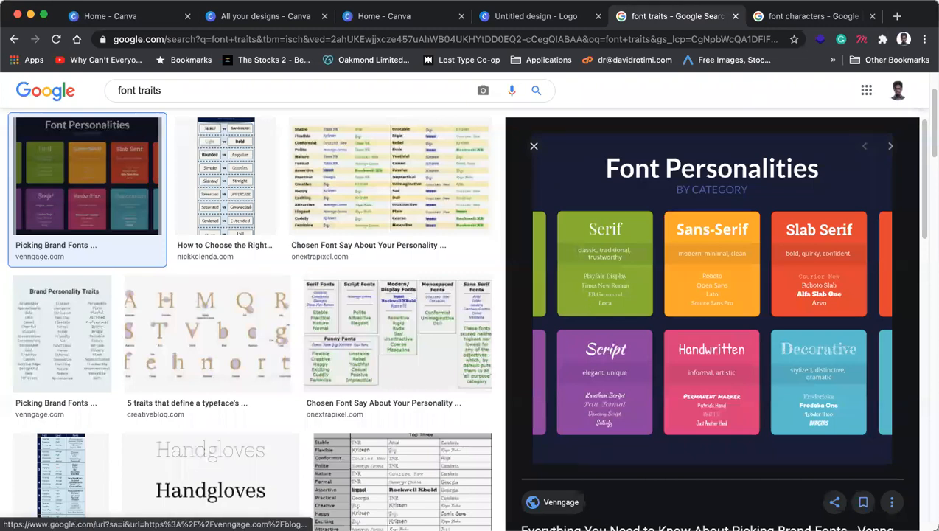
scroll(617, 424, "down", 2)
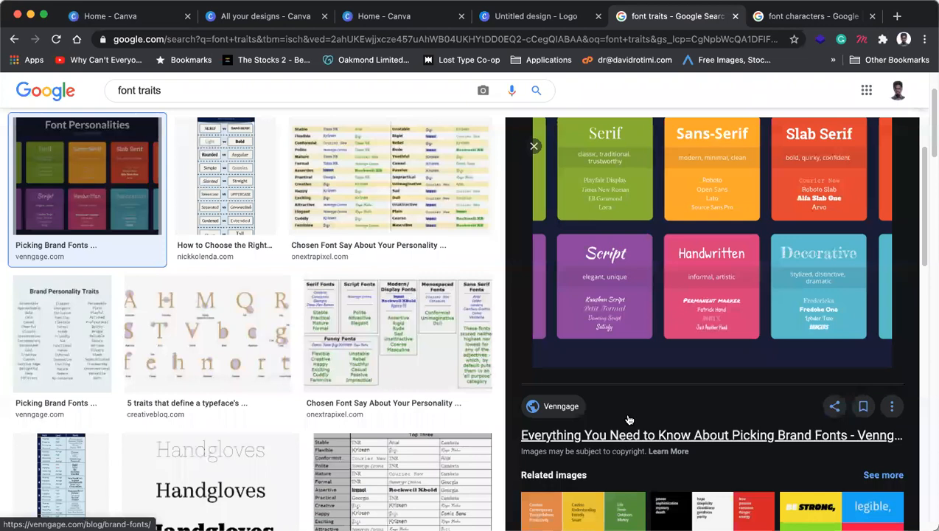
scroll(619, 369, "up", 2)
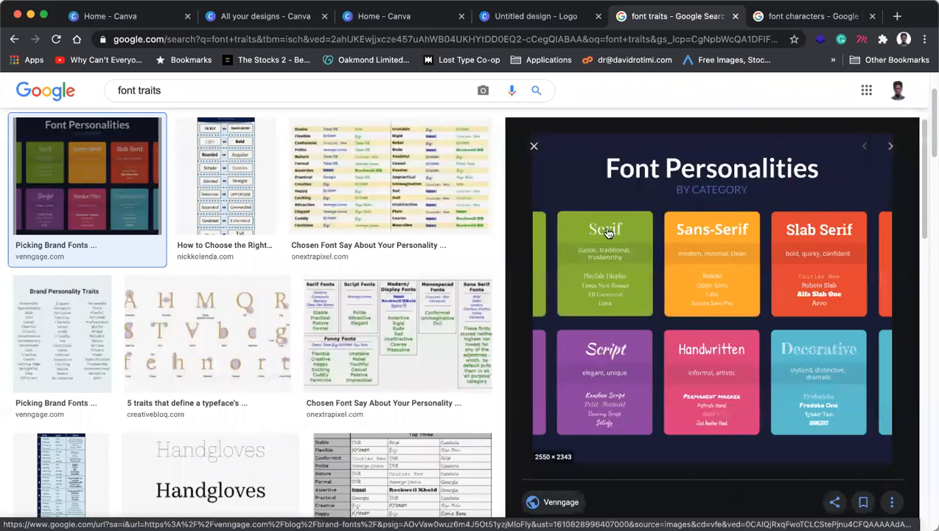
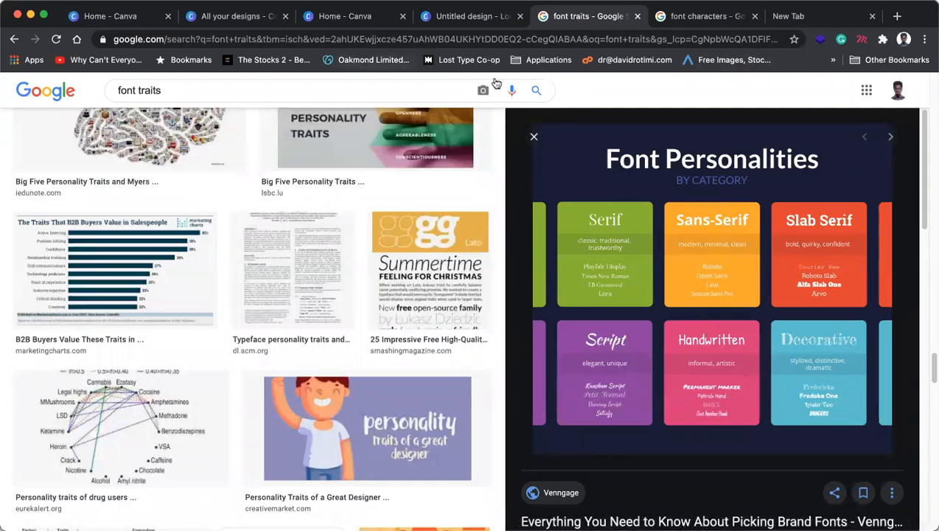
Step: Return to the blank untitled Canva logo design and dismiss the recent template searches list
left_click(465, 19)
left_click(410, 254)
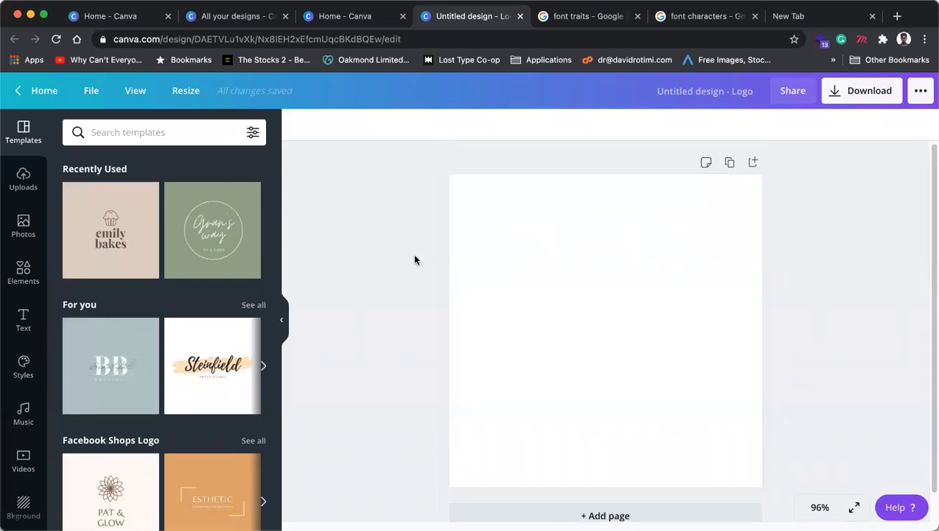
Step: Add a subheading reading 'RF' at size 119 and move it slightly higher on the page
left_click(23, 319)
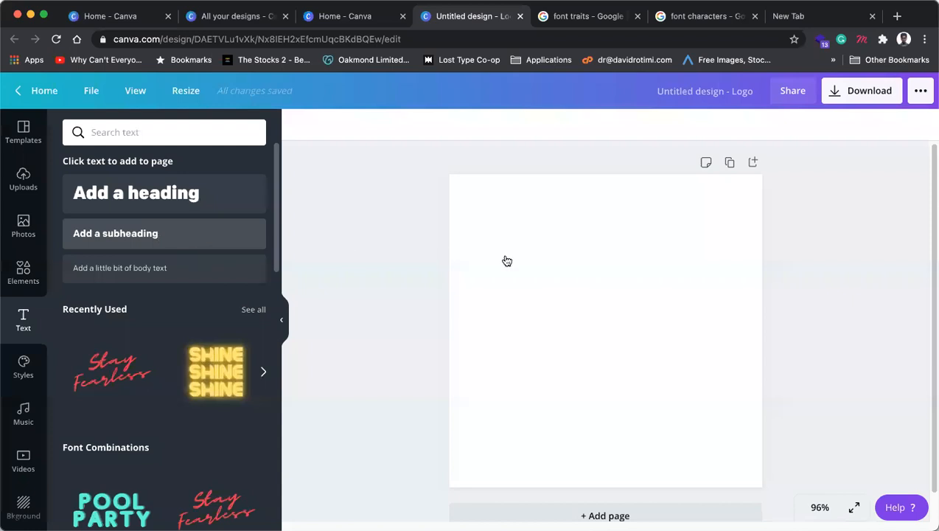
left_click_drag(570, 277, 555, 294)
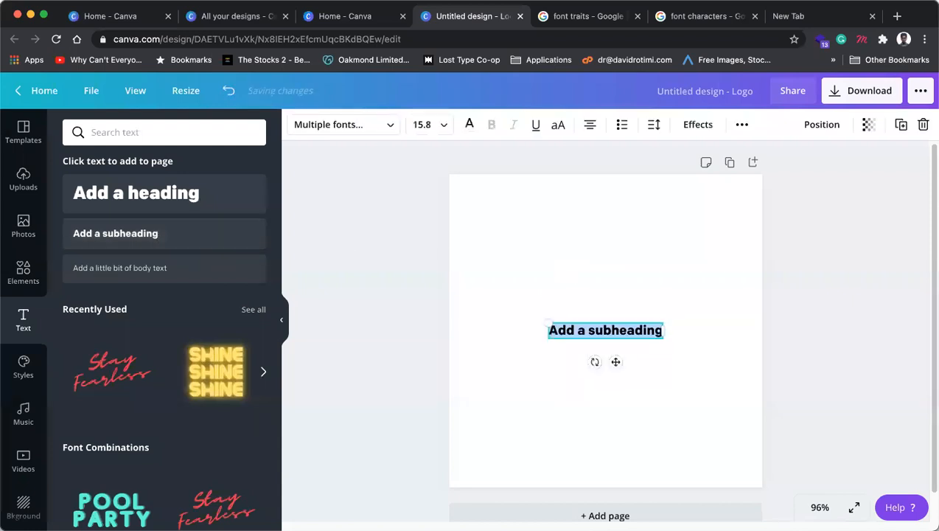
type("RS")
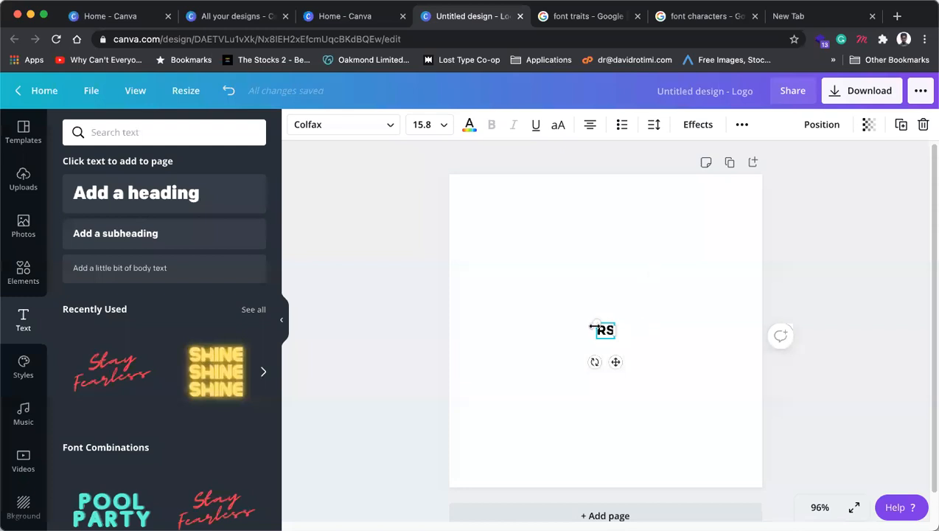
left_click_drag(597, 324, 666, 320)
type("F")
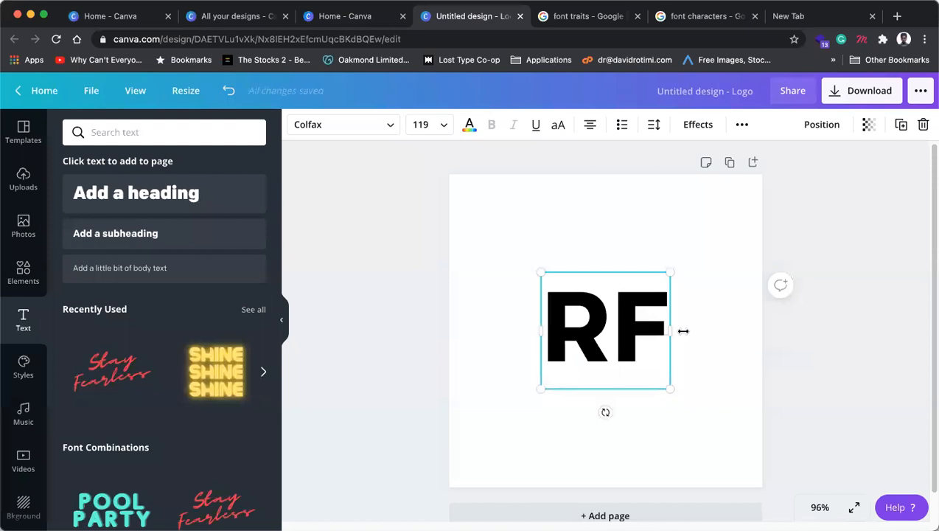
left_click(686, 410)
left_click_drag(623, 342, 626, 304)
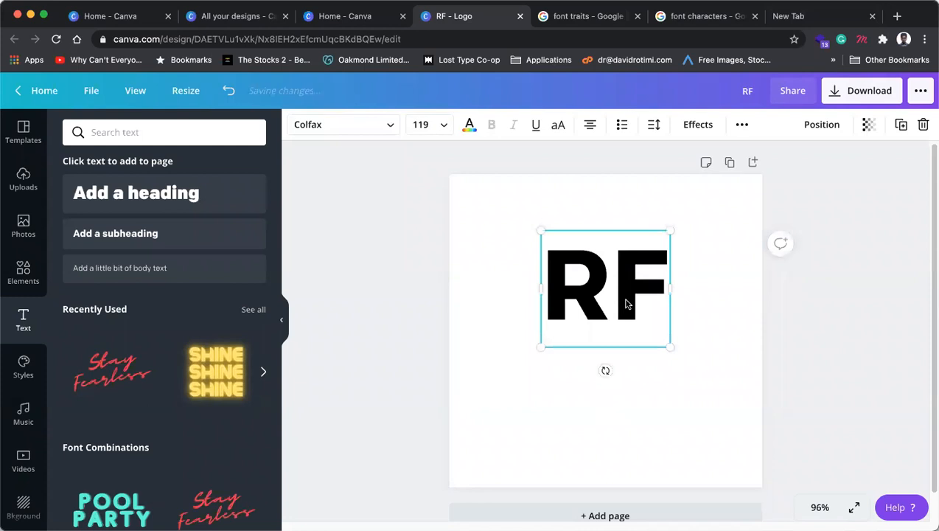
Step: Search the web for 'types of logos' in a new browser tab
left_click(811, 16)
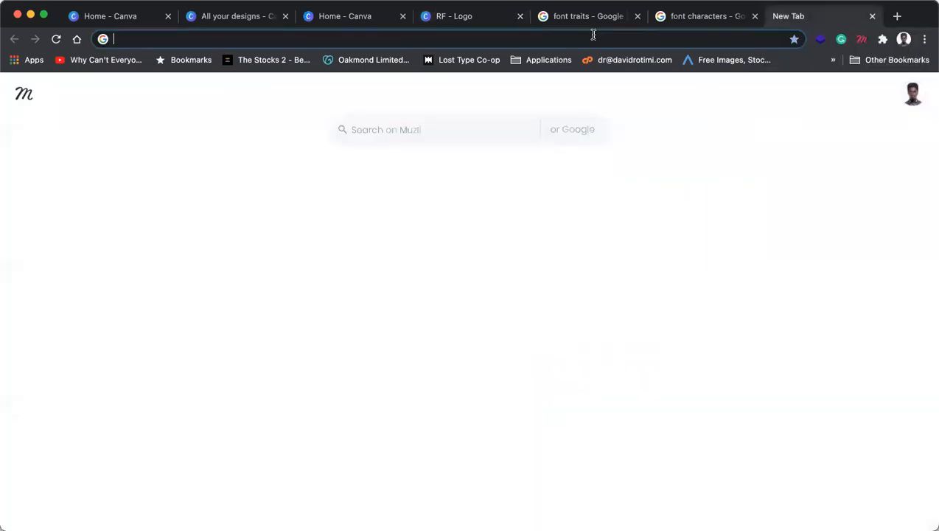
type("types of log")
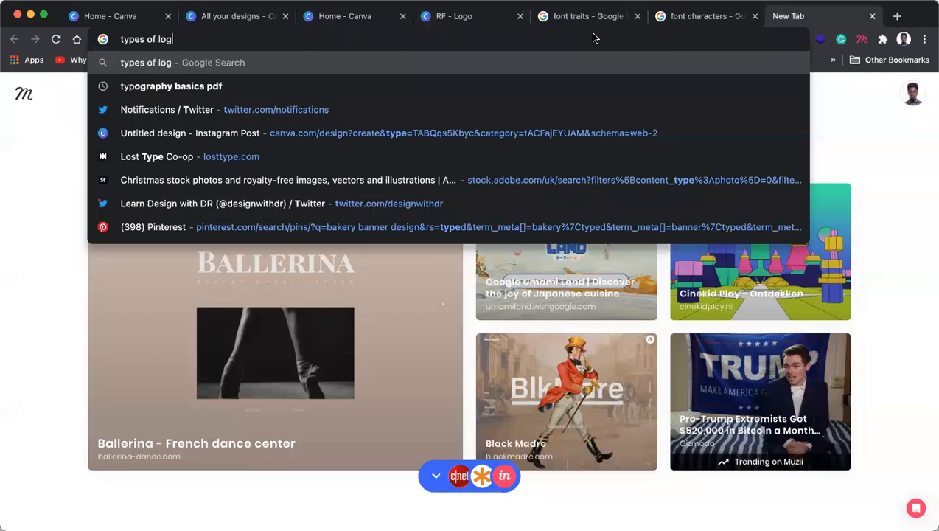
type("os")
key("Return")
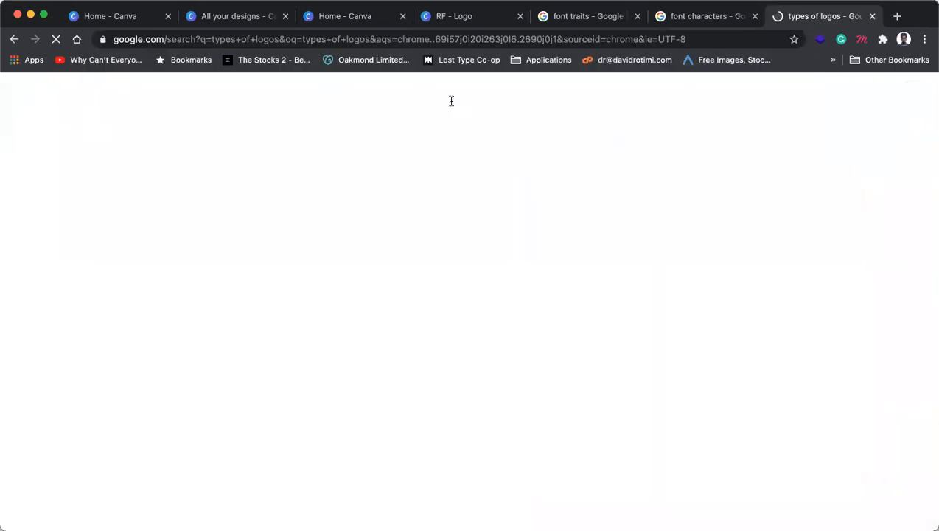
Step: Open the 99designs 'The 7 types of logos' article and scroll to its example logo grid
left_click(299, 210)
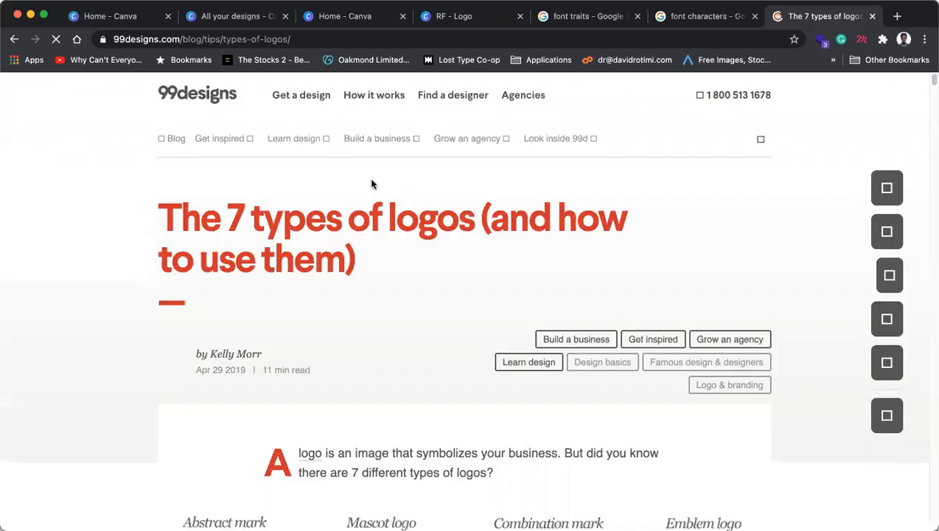
scroll(405, 335, "down", 4)
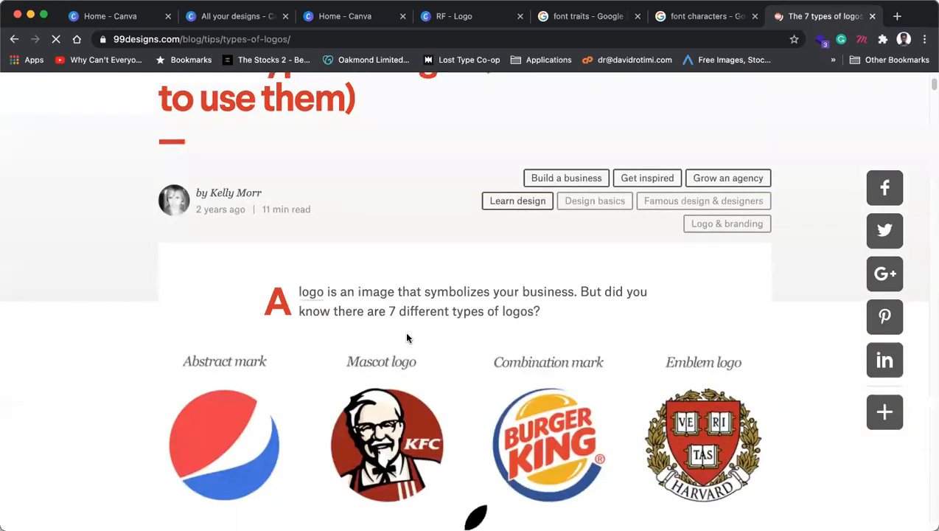
scroll(407, 338, "down", 4)
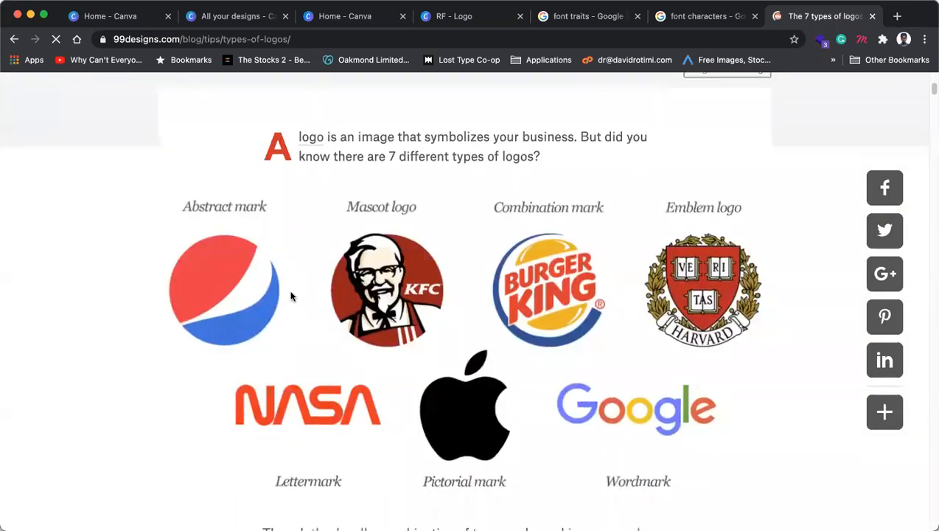
scroll(291, 296, "down", 1)
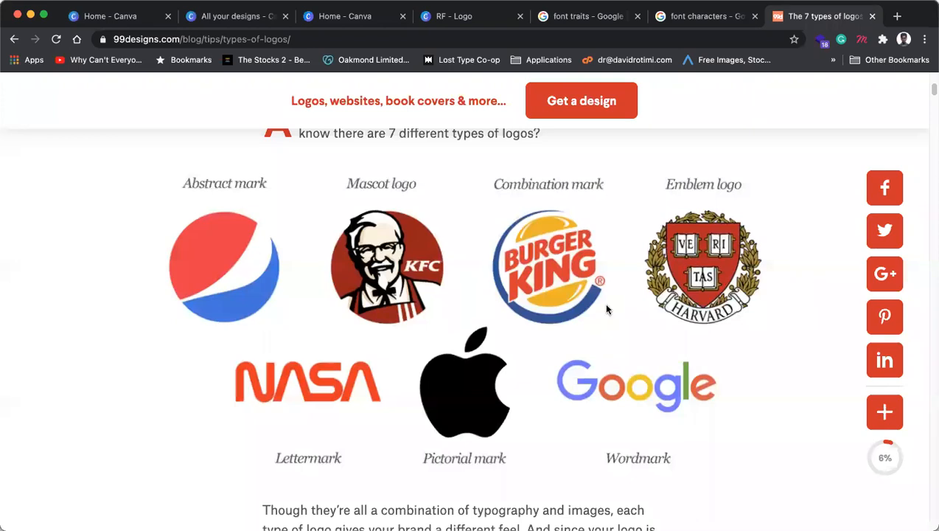
scroll(316, 396, "down", 1)
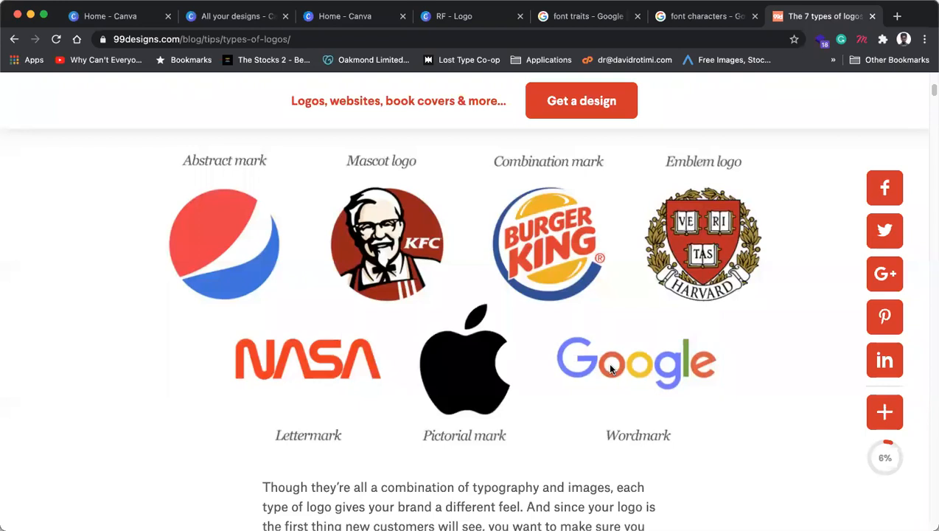
scroll(517, 348, "down", 10)
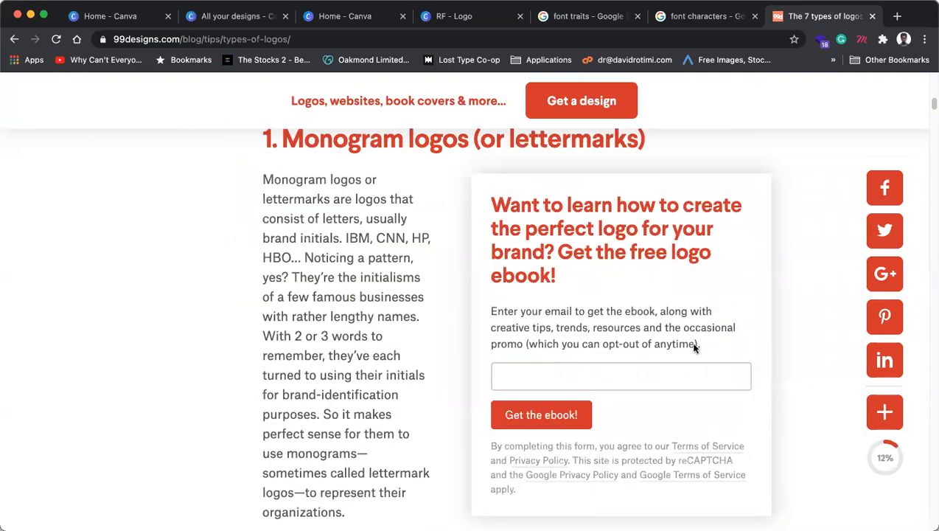
scroll(416, 365, "down", 8)
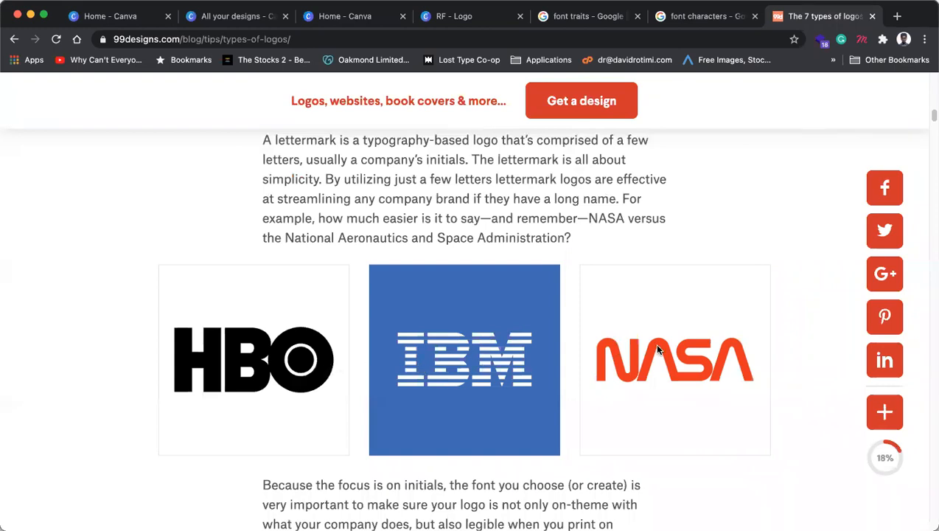
scroll(657, 348, "down", 8)
scroll(601, 348, "down", 1)
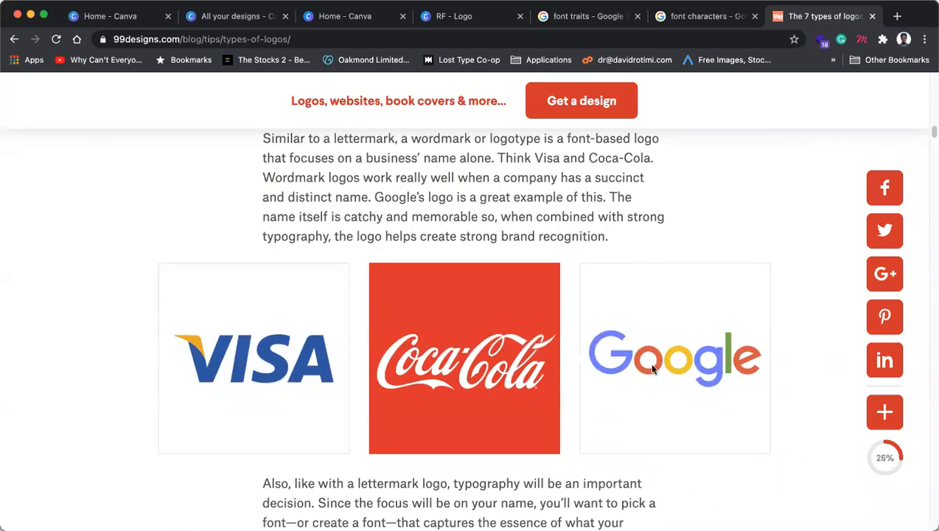
scroll(653, 368, "down", 5)
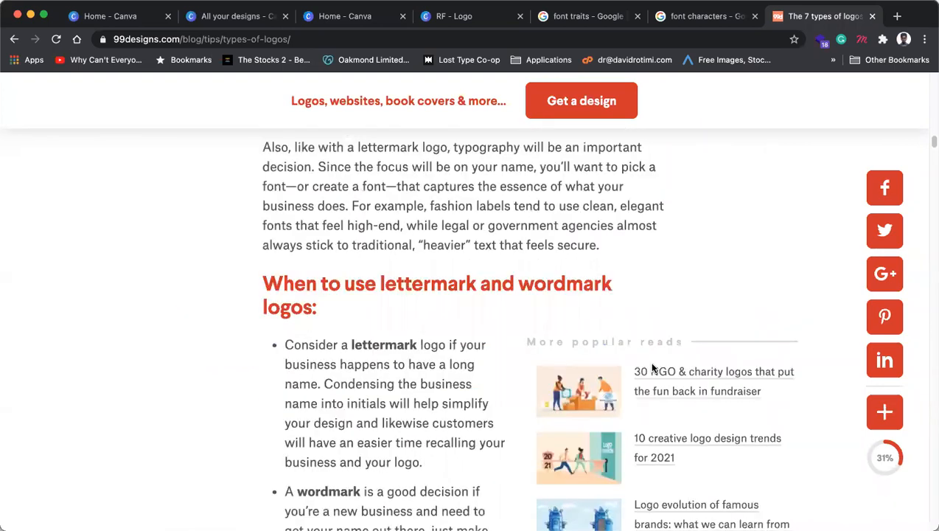
scroll(653, 367, "down", 6)
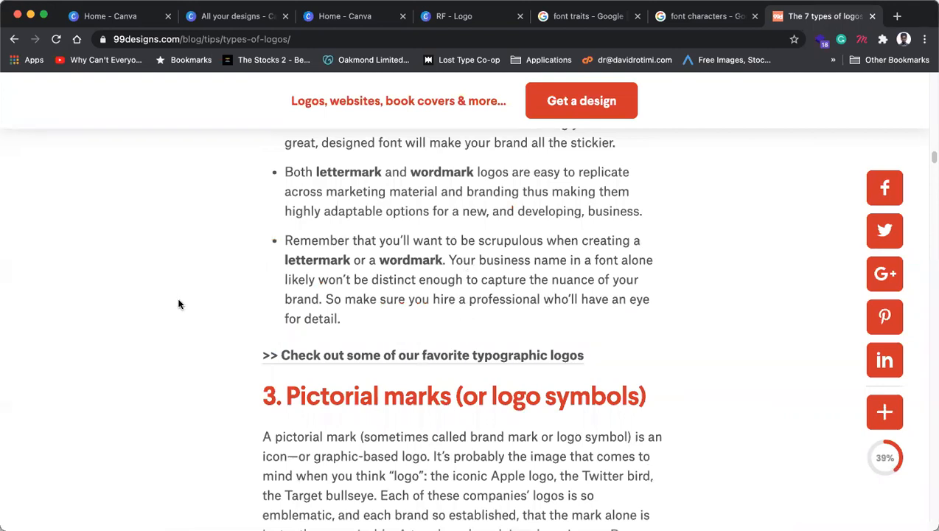
scroll(234, 309, "down", 5)
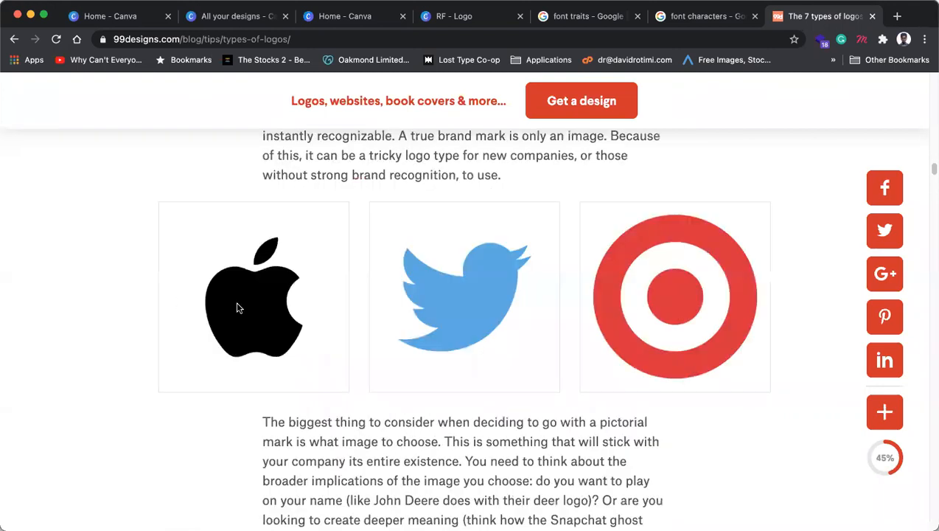
scroll(238, 307, "up", 3)
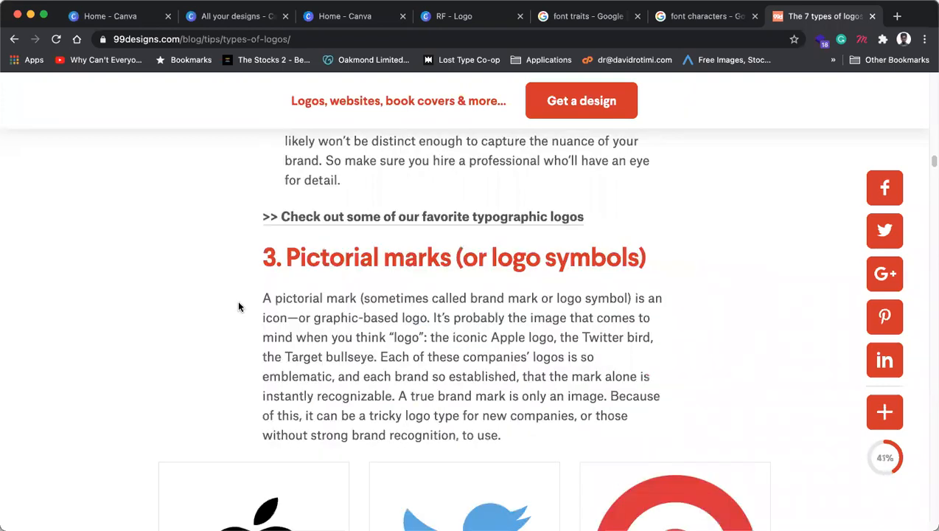
scroll(238, 307, "down", 3)
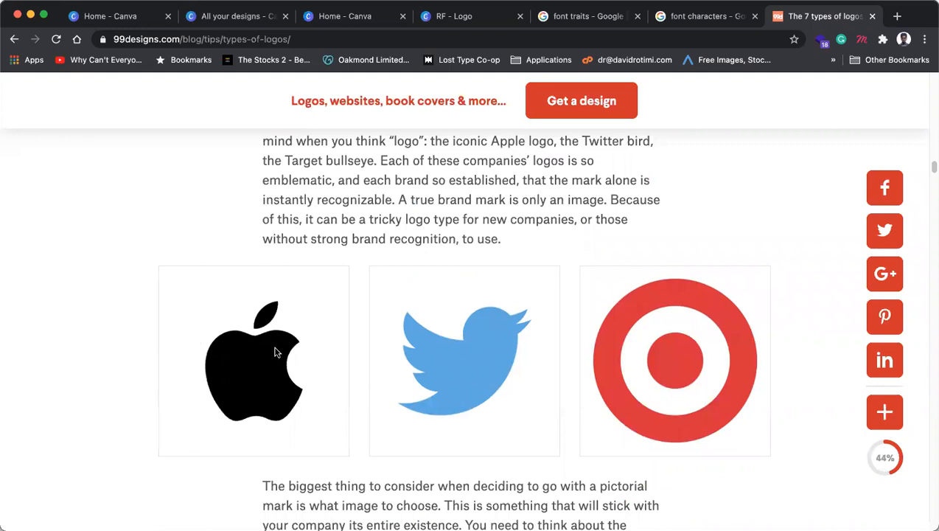
scroll(261, 384, "down", 2)
scroll(261, 383, "down", 8)
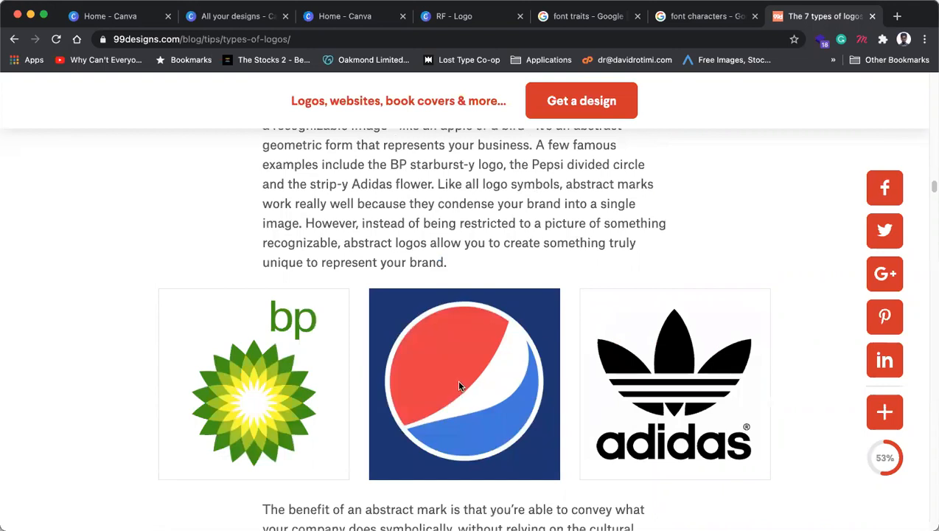
scroll(459, 384, "down", 3)
scroll(332, 399, "down", 3)
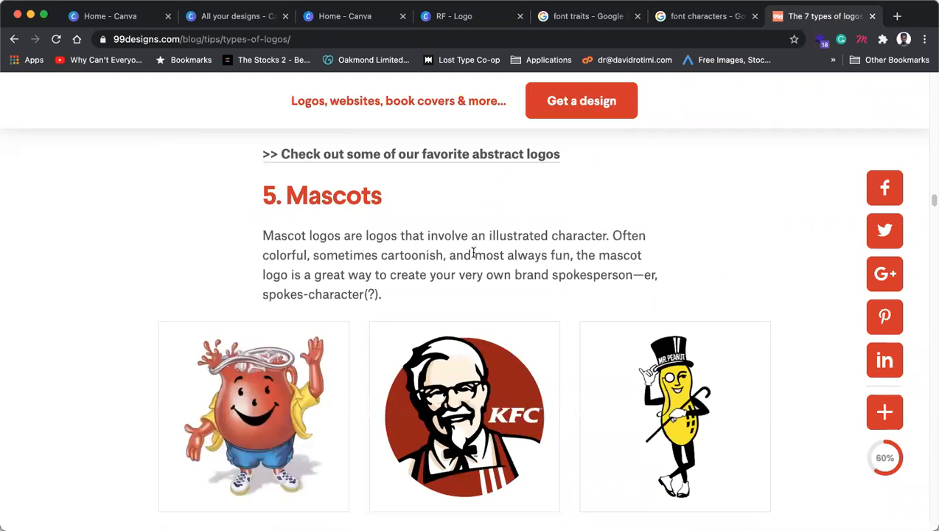
scroll(467, 258, "down", 3)
scroll(465, 260, "down", 5)
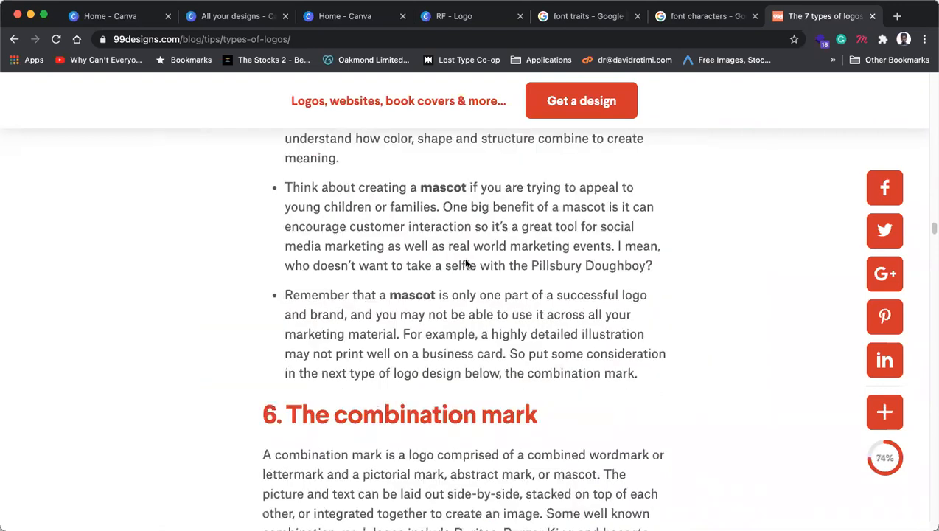
scroll(467, 266, "down", 3)
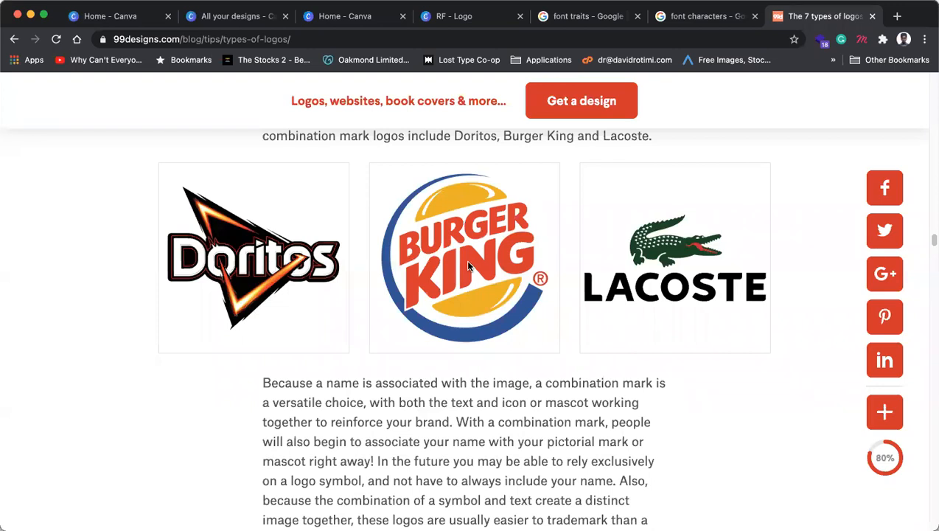
Step: Back in the RF design, add a small 'Perfumes' text and place it under RF
left_click(872, 16)
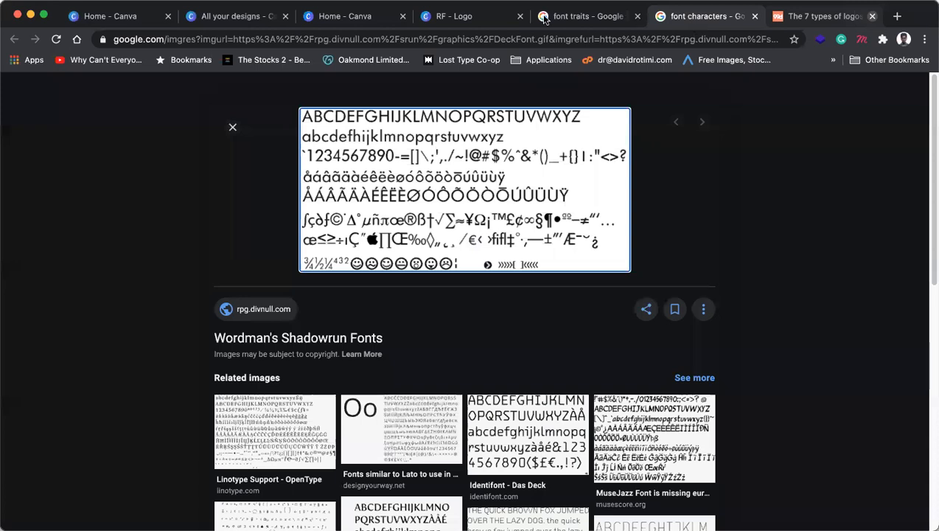
left_click(479, 16)
left_click(624, 290)
left_click(745, 321)
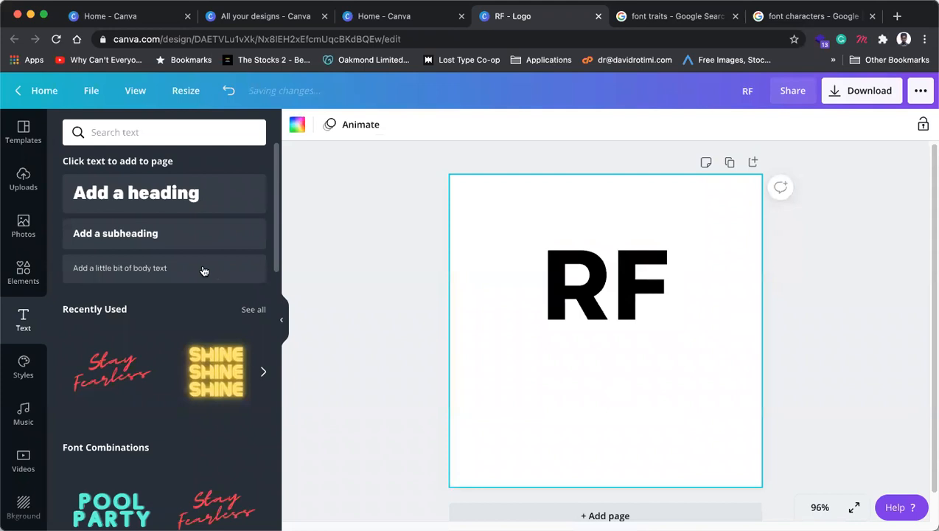
type("Pe")
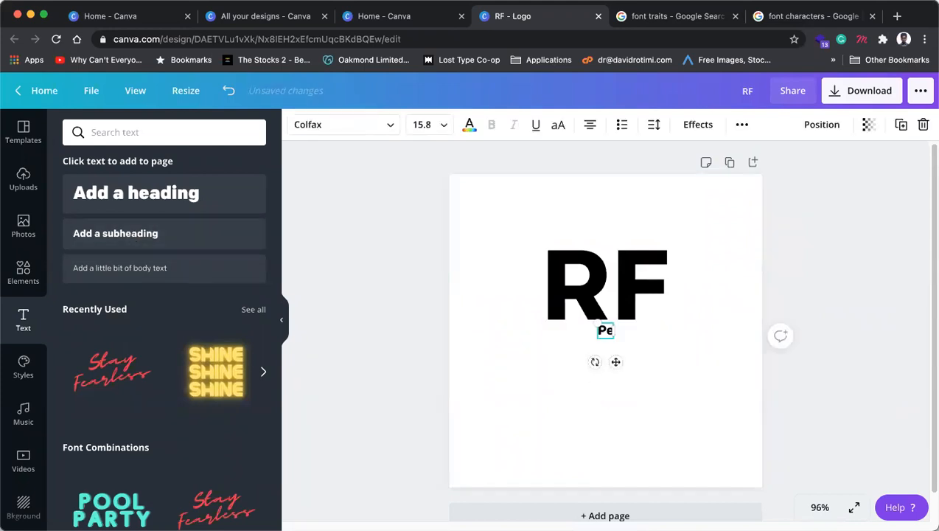
type("rfumes")
left_click(654, 373)
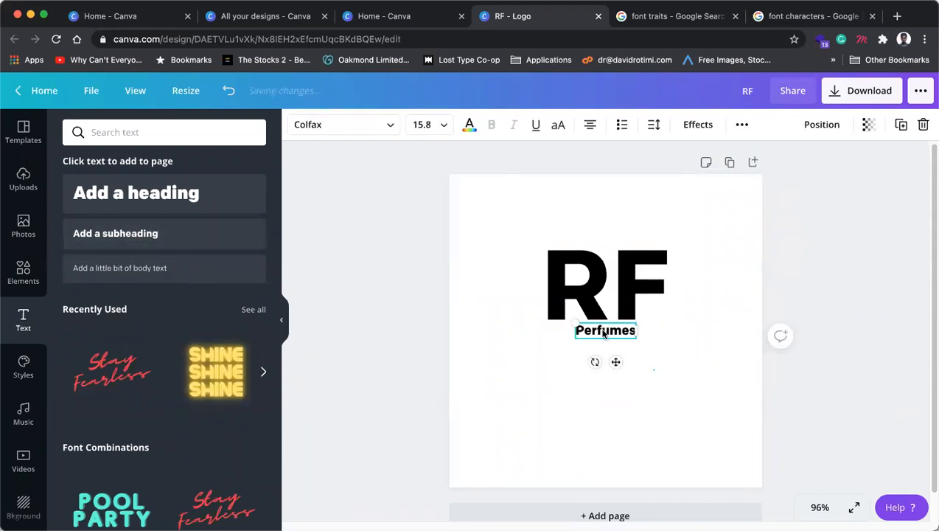
left_click_drag(596, 336, 562, 442)
Step: Extend the RF text to read 'RF Perfumes' and shrink it to fit on one line
left_click(590, 299)
left_click(652, 279)
left_click(652, 278)
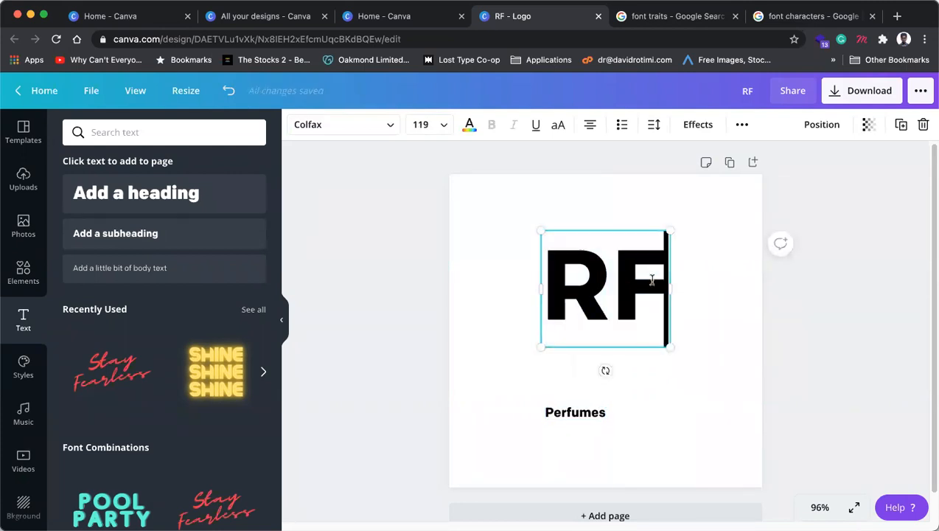
type("per")
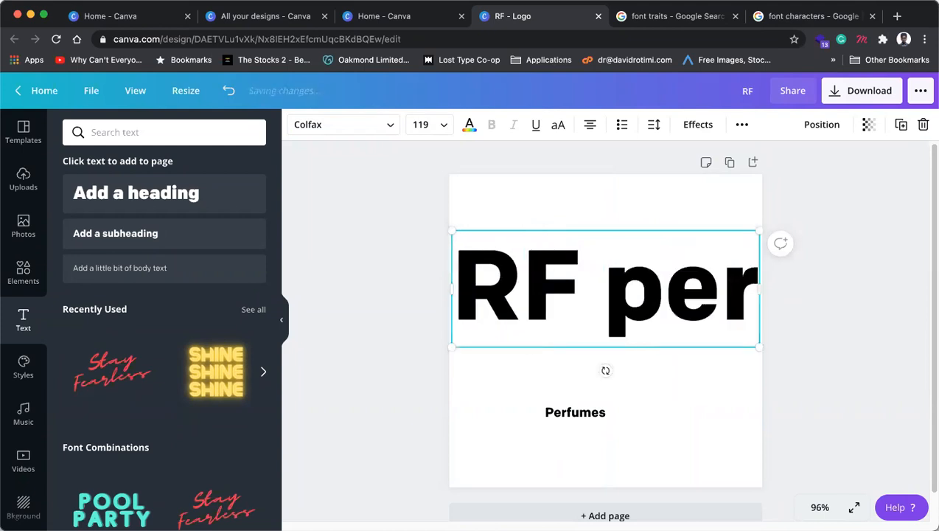
key("BackSpace")
key("BackSpace")
key("BackSpace")
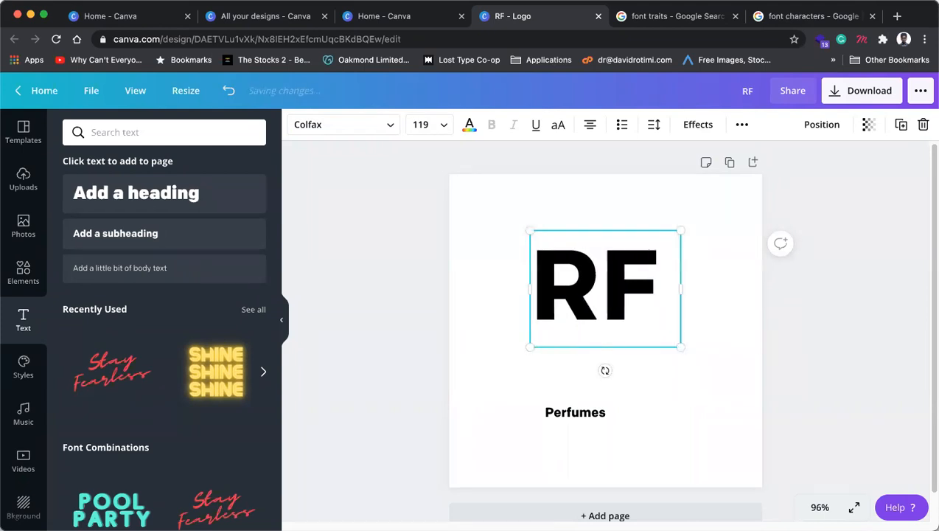
type("Perfumes")
key("super+a")
key("super+shift+comma")
key("super+shift+comma")
key("super+shift+comma")
key("super+shift+comma")
key("super+shift+comma")
key("super+shift+comma")
key("super+shift+comma")
key("super+shift+comma")
key("super+shift+comma")
key("super+shift+comma")
key("super+shift+comma")
key("super+shift+comma")
key("super+shift+comma")
key("super+shift+comma")
key("super+shift+comma")
key("super+shift+comma")
key("super+shift+comma")
key("super+shift+comma")
key("super+shift+comma")
key("super+shift+comma")
key("super+shift+comma")
key("super+shift+comma")
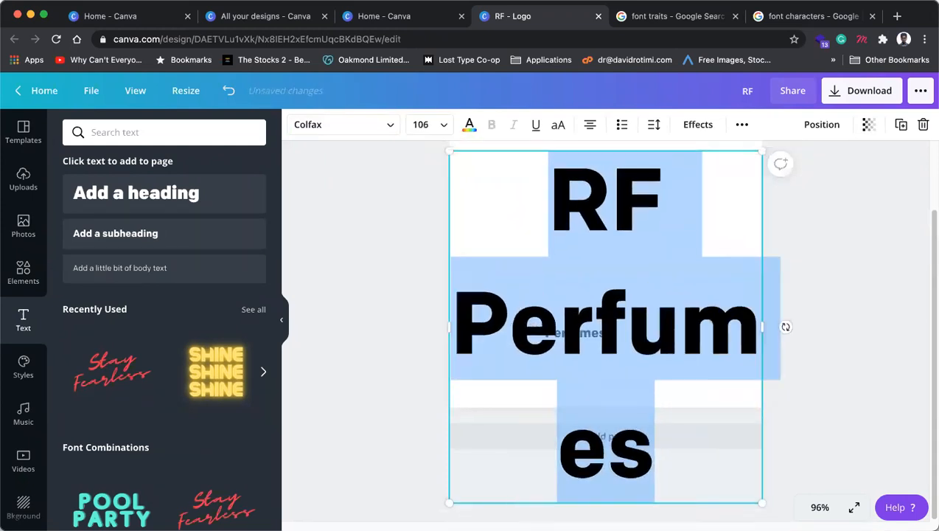
key("super+shift+comma")
key("super+shift+comma")
key("super+shift+comma")
key("super+shift+comma")
key("super+shift+comma")
key("super+shift+comma")
key("super+shift+comma")
key("super+shift+comma")
key("super+shift+comma")
key("super+shift+comma")
key("super+shift+comma")
key("super+shift+comma")
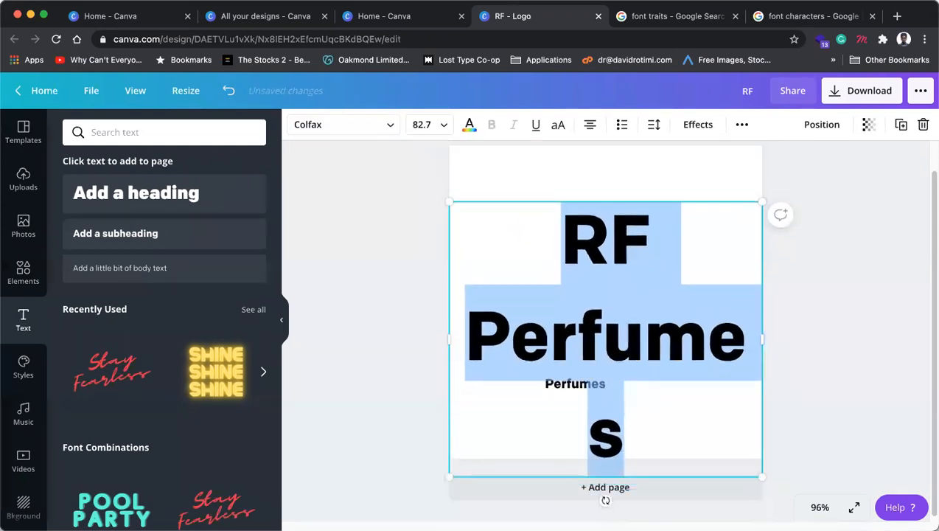
key("super+shift+comma")
key("super+shift+comma")
key("super+shift+comma")
key("super+shift+comma")
key("super+shift+comma")
key("super+shift+comma")
key("super+shift+comma")
key("super+shift+comma")
key("super+shift+comma")
key("super+shift+comma")
key("super+shift+comma")
key("super+shift+comma")
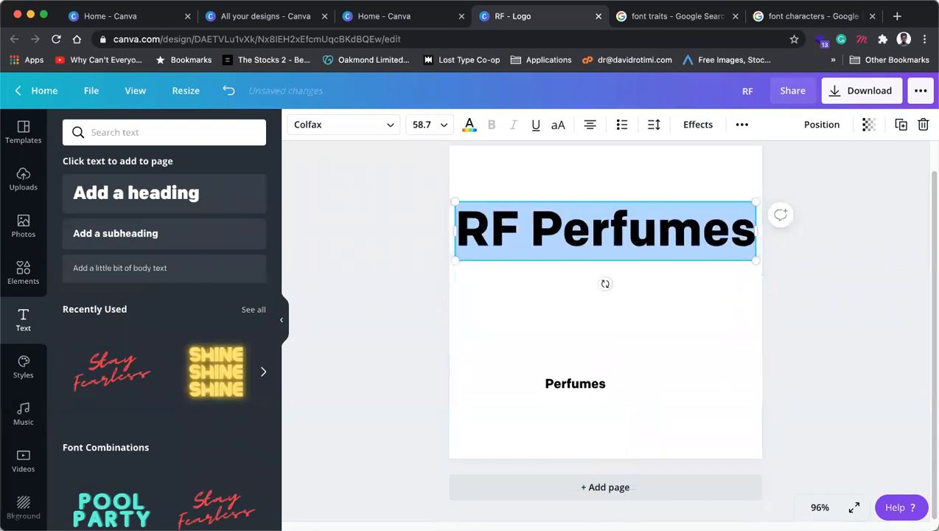
left_click(818, 223)
Step: Delete the small Perfumes label and centre 'RF Perfumes' on the page
left_click_drag(584, 388, 606, 389)
key("Delete")
left_click_drag(629, 216, 625, 298)
left_click(823, 279)
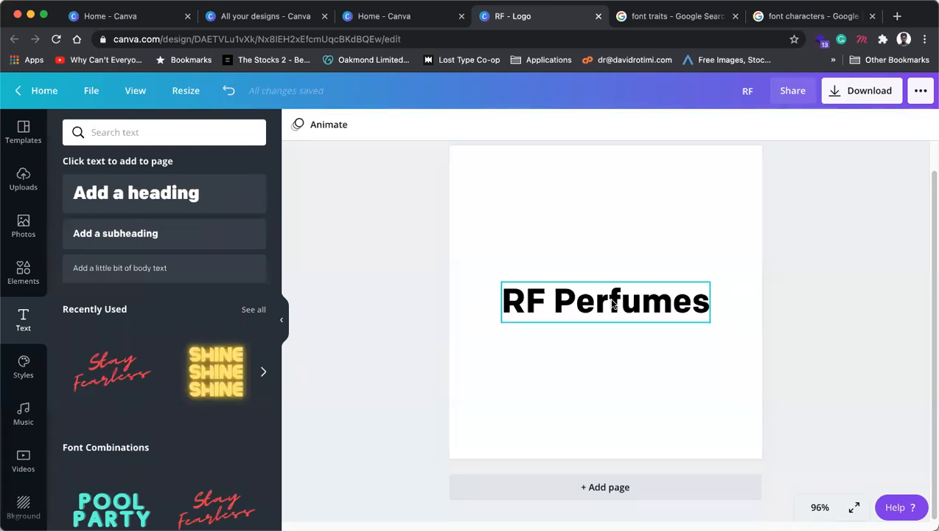
Step: Remove the word 'Perfumes' from the text box, leaving only RF
left_click(557, 302)
left_click(560, 300)
left_click_drag(561, 299, 710, 298)
key("super+c")
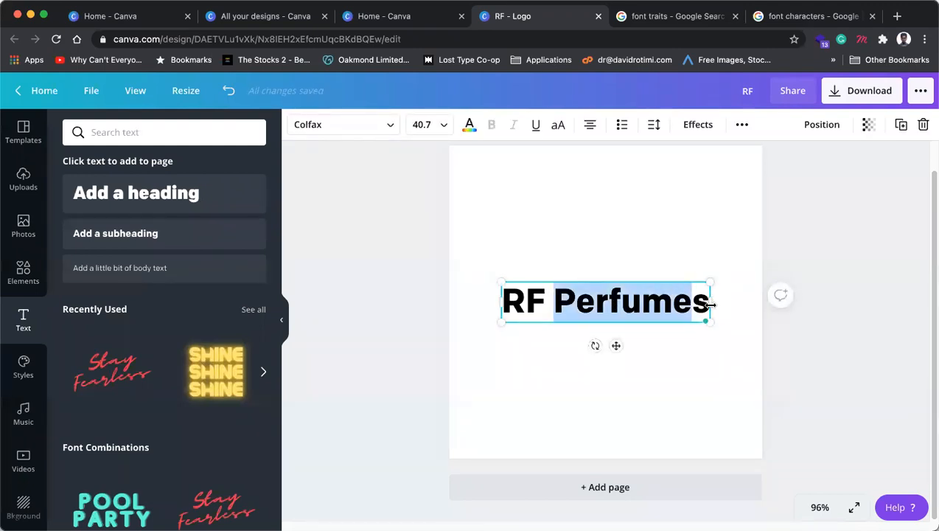
key("BackSpace")
key("BackSpace")
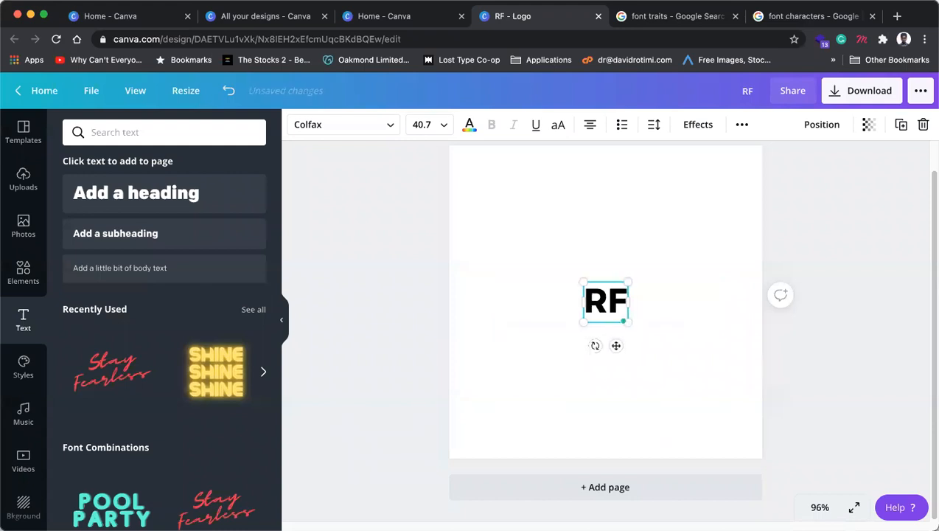
Step: Enlarge RF to font size 84.6 and move it up slightly
left_click(678, 335)
left_click(612, 317)
left_click_drag(631, 325, 652, 344)
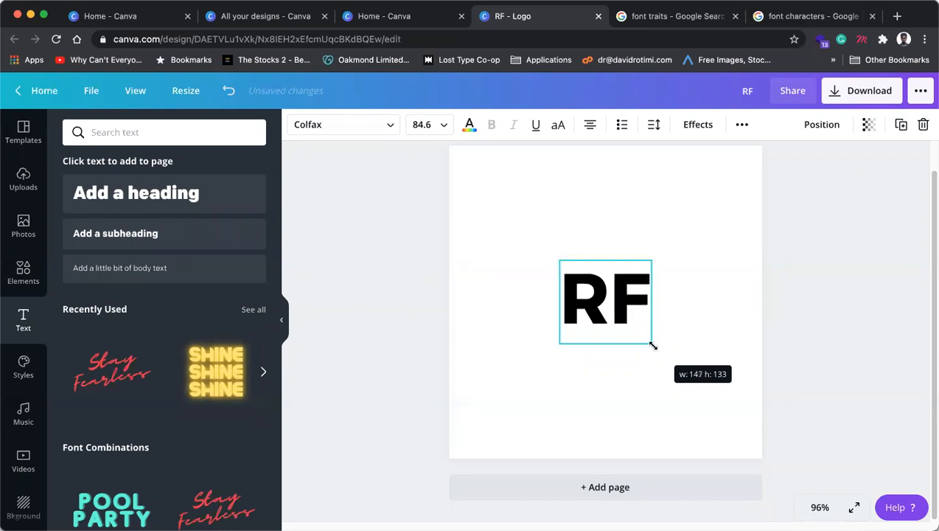
left_click(699, 290)
left_click(621, 298)
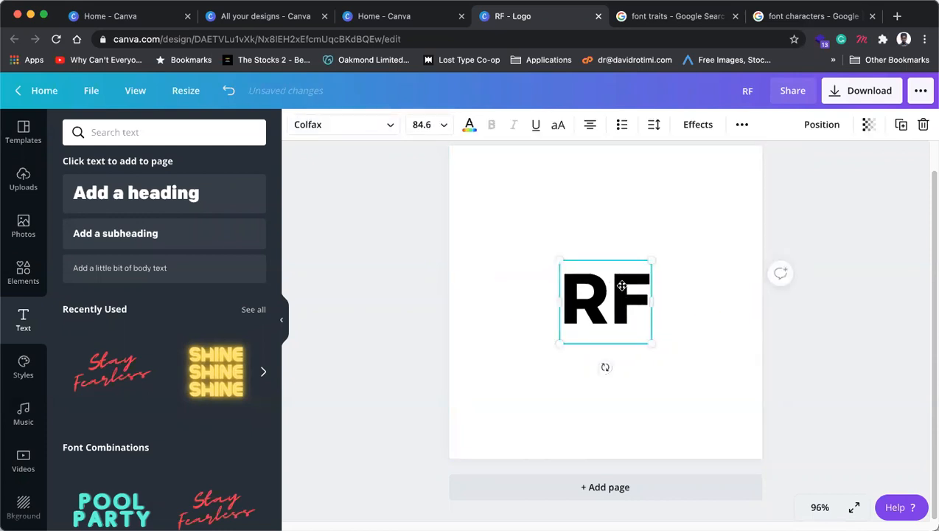
left_click_drag(621, 298, 621, 277)
left_click(701, 287)
left_click(618, 288)
Step: Paste a separate 'Perfumes' text box beneath RF and enlarge it to size 28
left_click(692, 371)
key("super+v")
left_click_drag(633, 311, 629, 336)
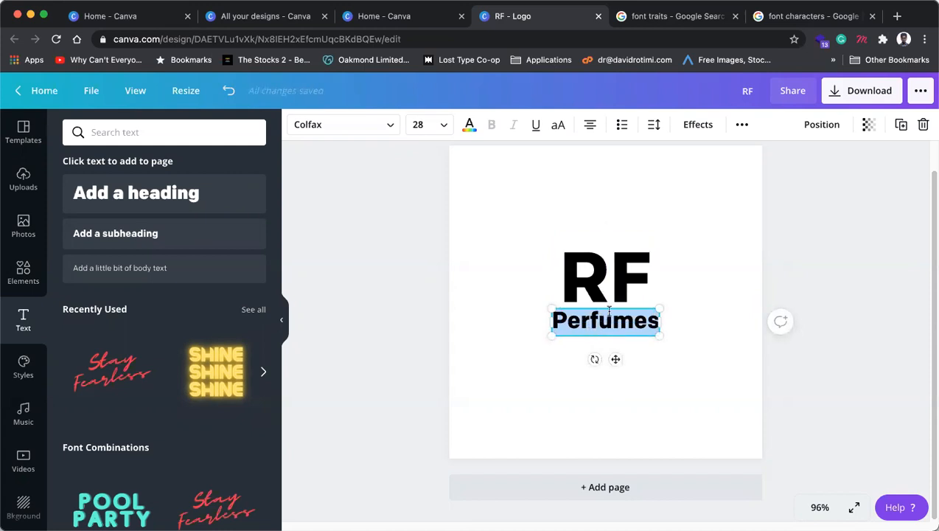
left_click(601, 284)
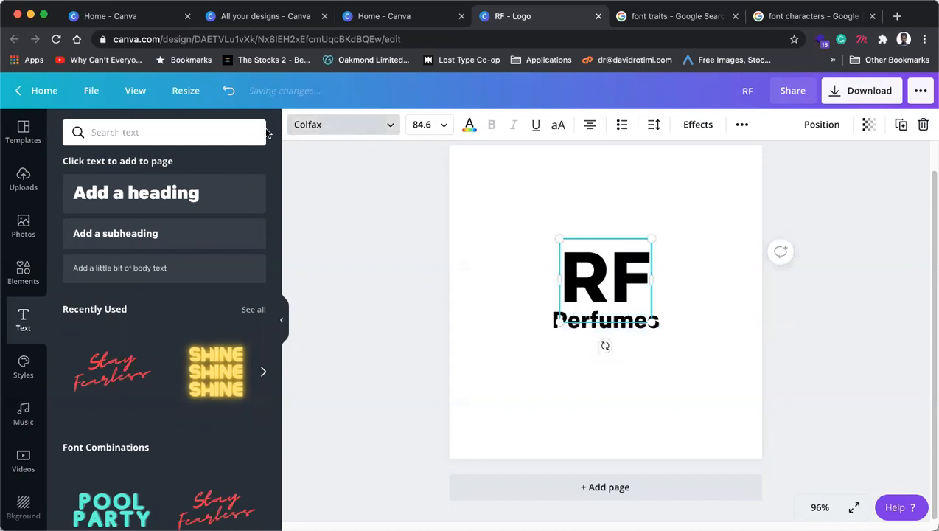
Step: Search fonts for 'serif' and try Kage Black on RF
left_click(195, 132)
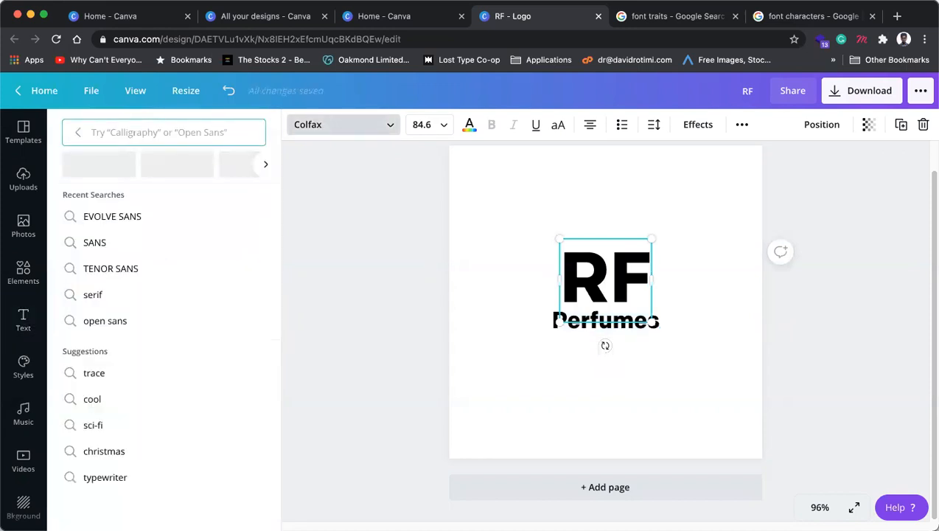
type("serif")
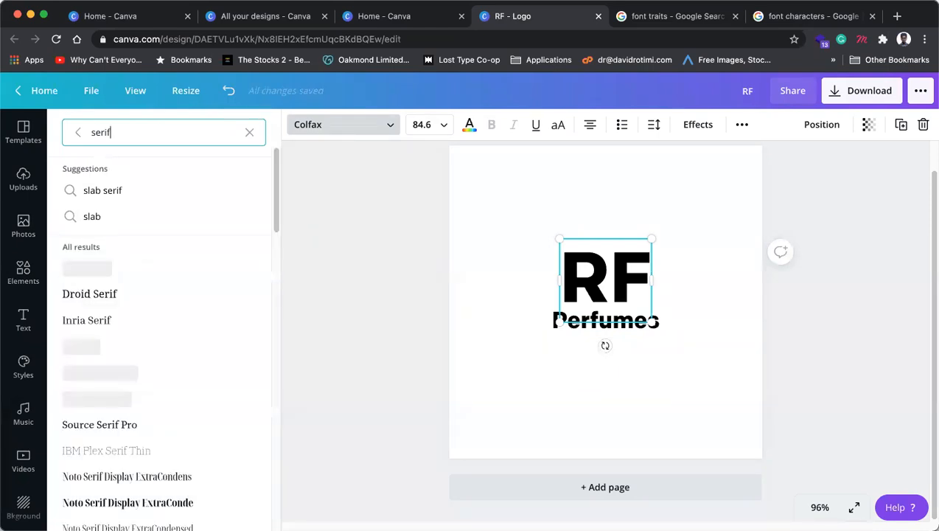
scroll(177, 295, "down", 1)
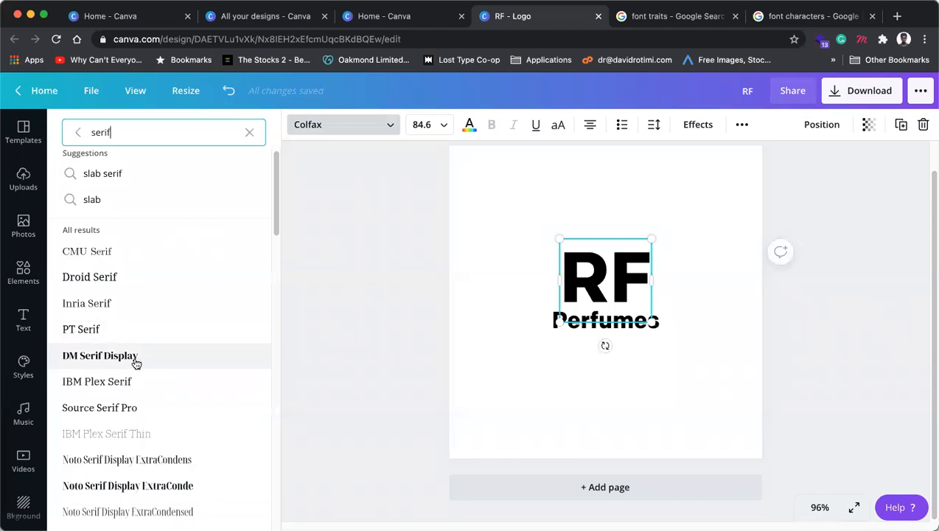
scroll(137, 362, "down", 5)
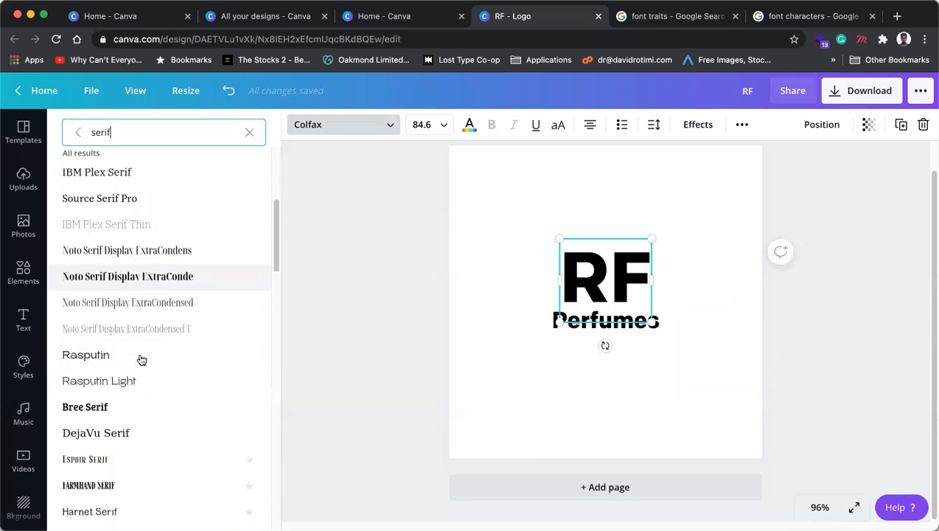
scroll(141, 357, "down", 5)
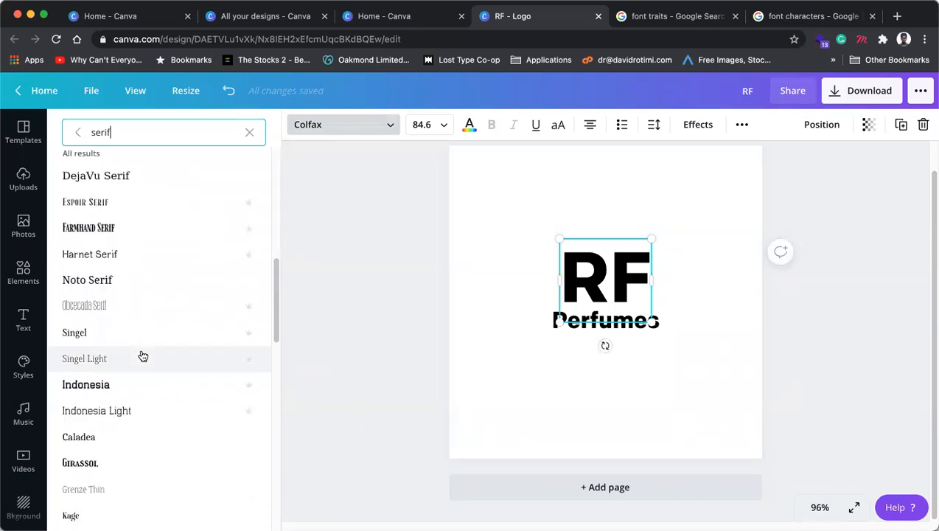
scroll(145, 355, "down", 2)
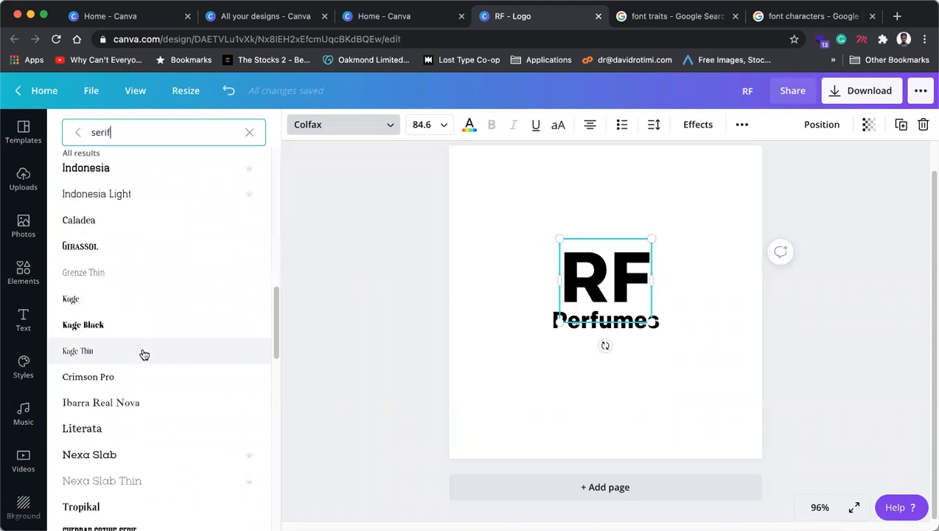
scroll(144, 355, "down", 1)
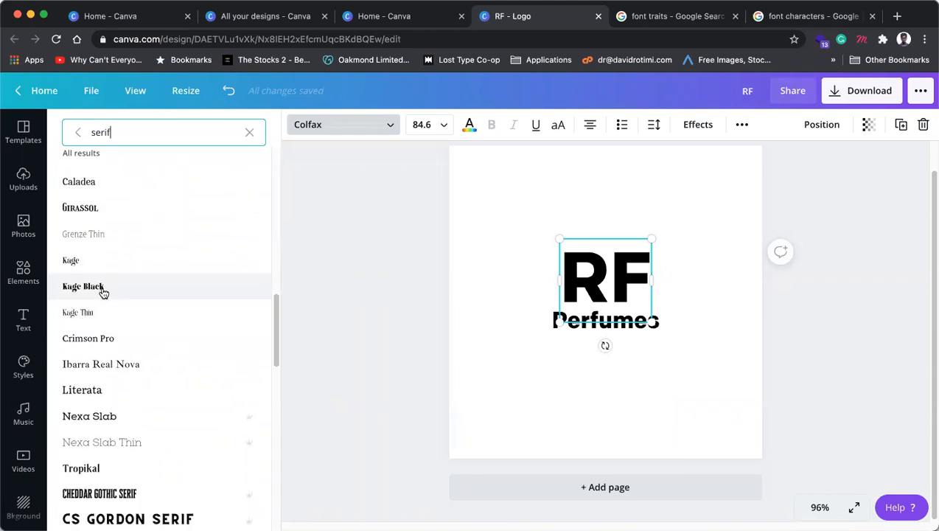
left_click(103, 293)
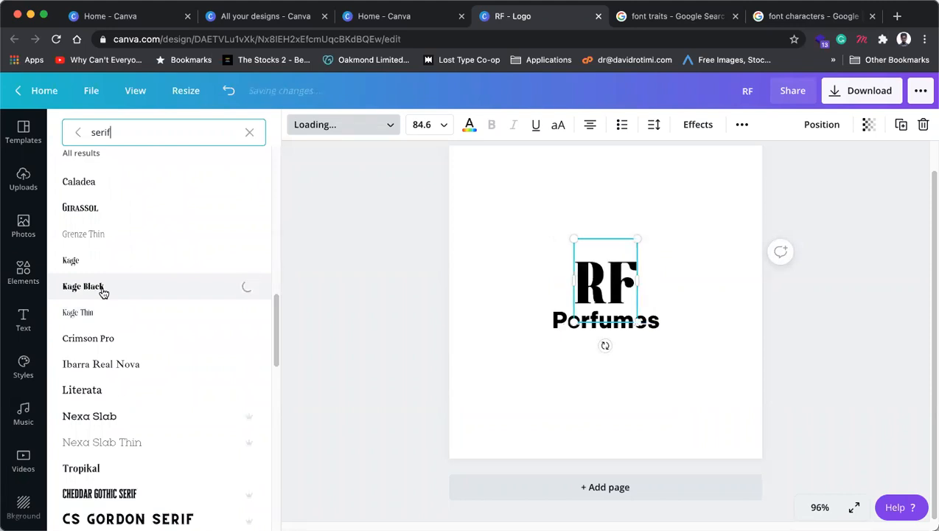
Step: Set RF in the South Korea Serif typeface instead
scroll(103, 293, "down", 5)
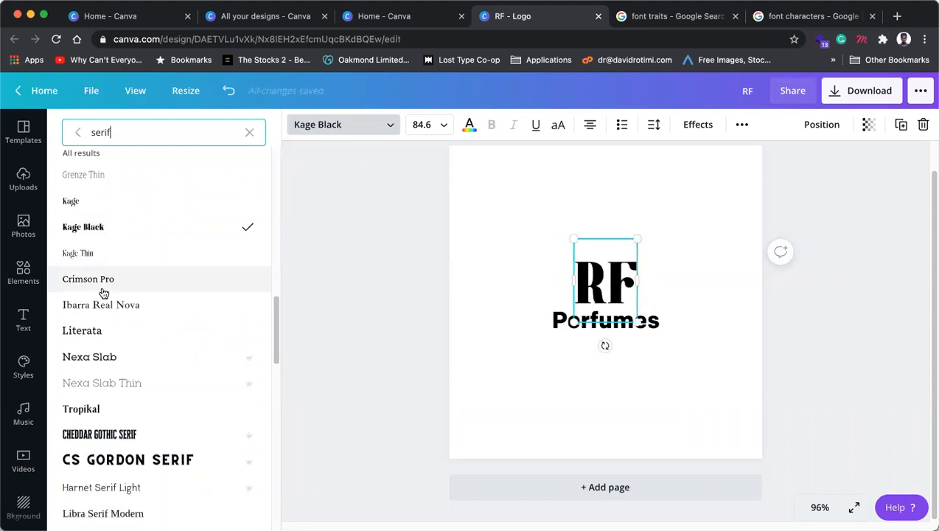
scroll(104, 292, "down", 3)
scroll(107, 301, "down", 3)
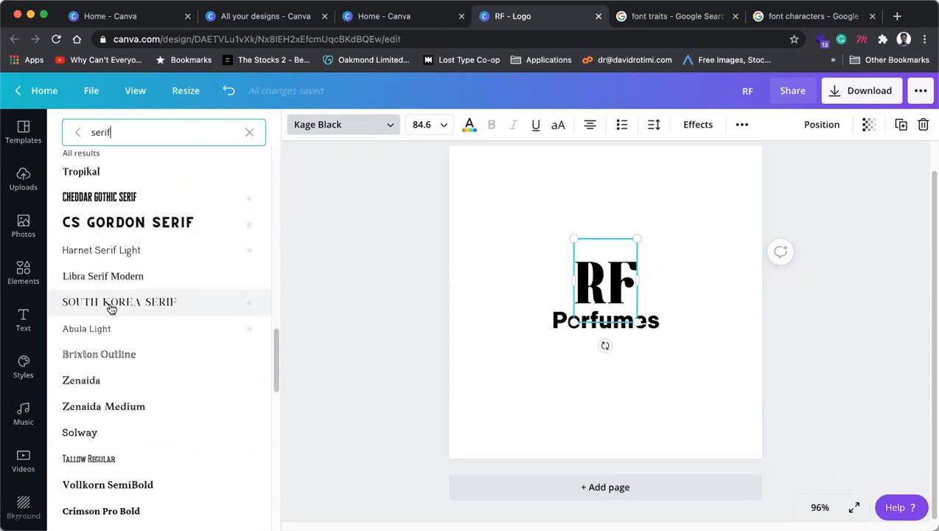
left_click(111, 309)
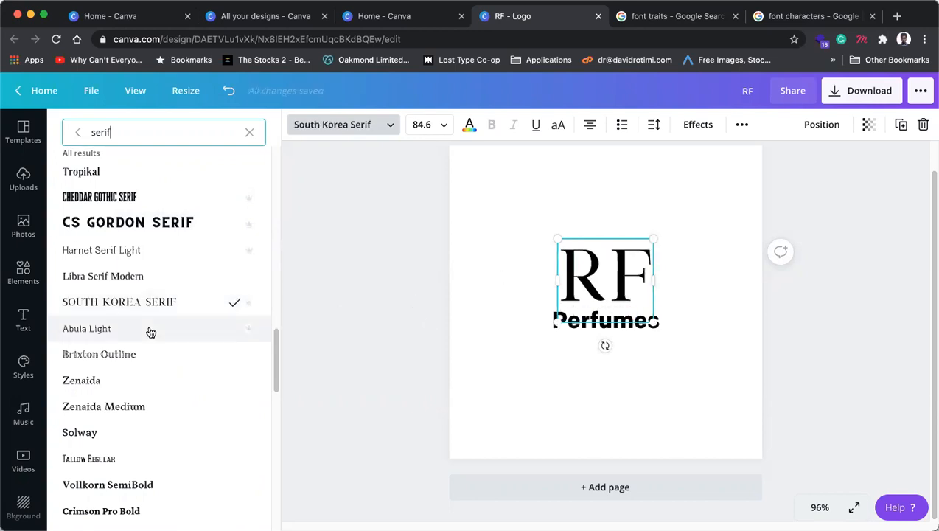
scroll(151, 332, "down", 5)
scroll(151, 336, "down", 5)
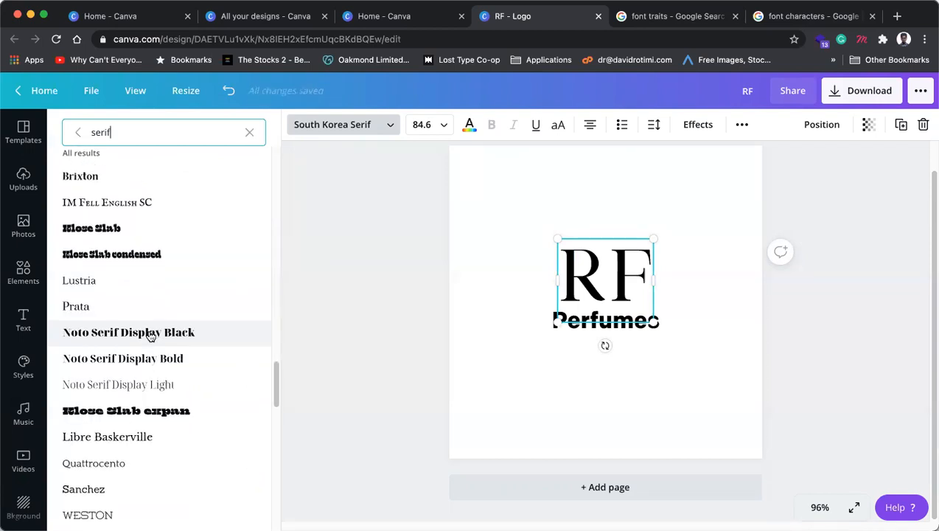
scroll(150, 336, "down", 8)
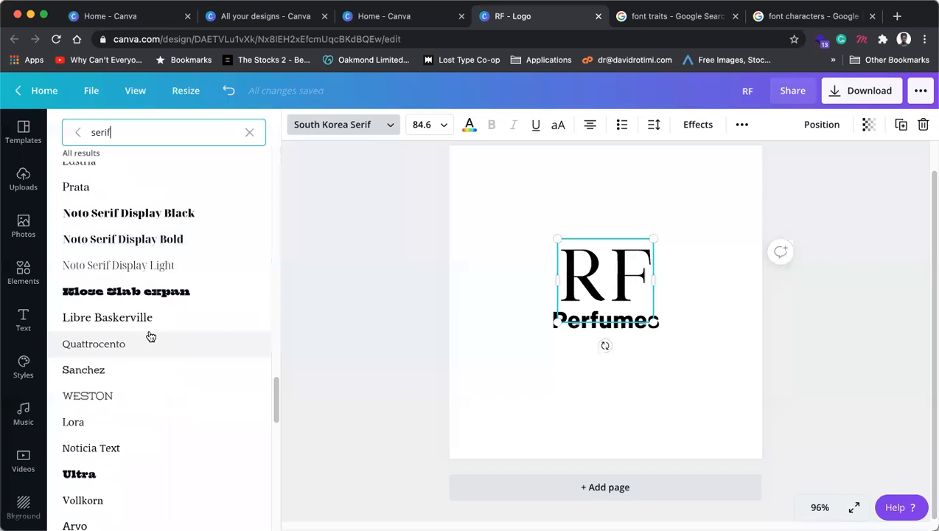
scroll(150, 337, "down", 3)
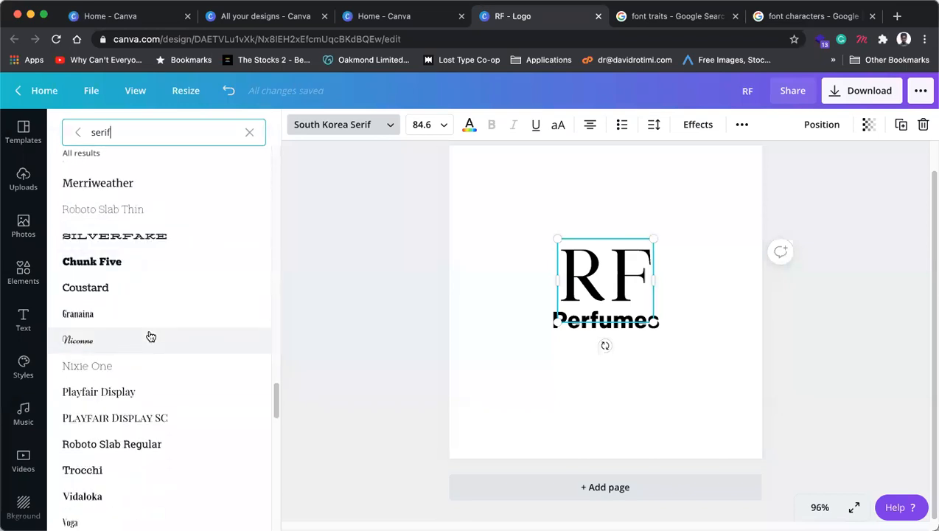
scroll(150, 337, "down", 2)
scroll(151, 329, "down", 3)
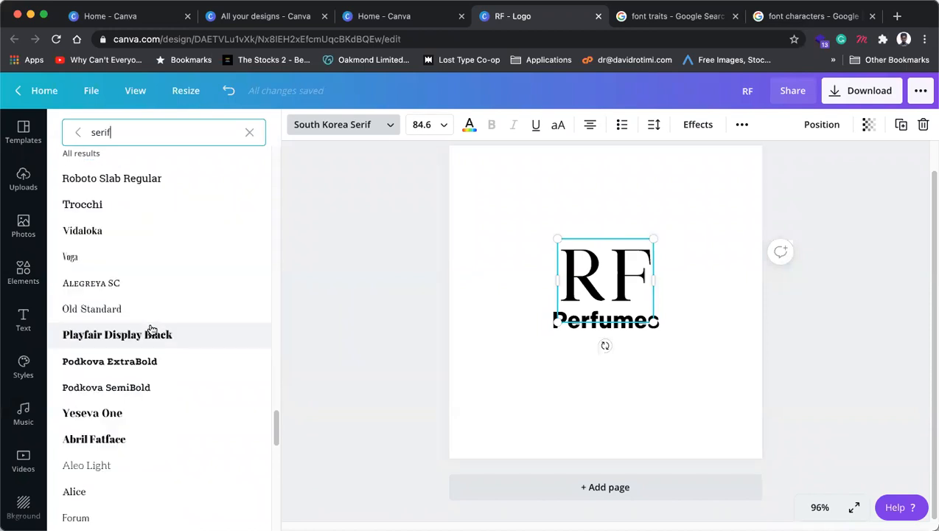
scroll(152, 329, "down", 2)
scroll(152, 330, "down", 1)
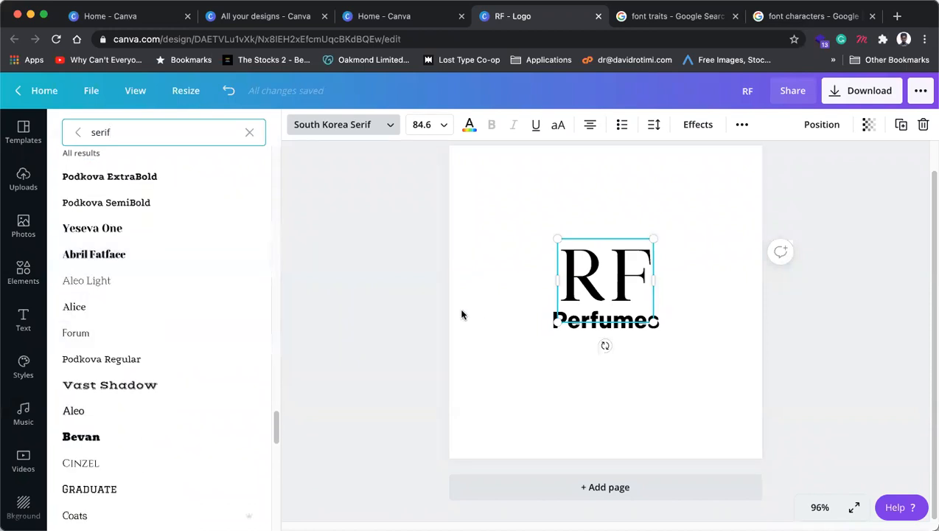
left_click(368, 310)
Step: Test deleting the R from RF, restore it, and keep RF centred above Perfumes
left_click(609, 286)
double_click(606, 280)
left_click_drag(604, 274, 567, 269)
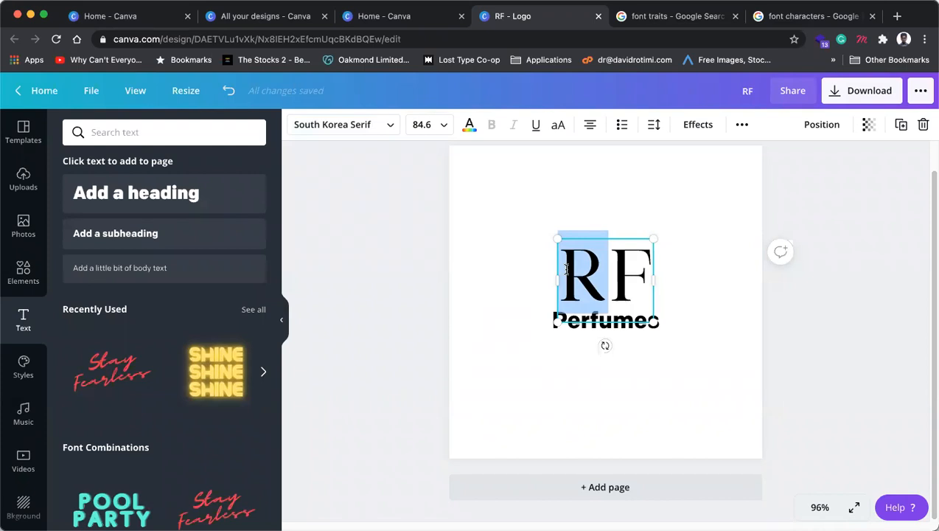
key("BackSpace")
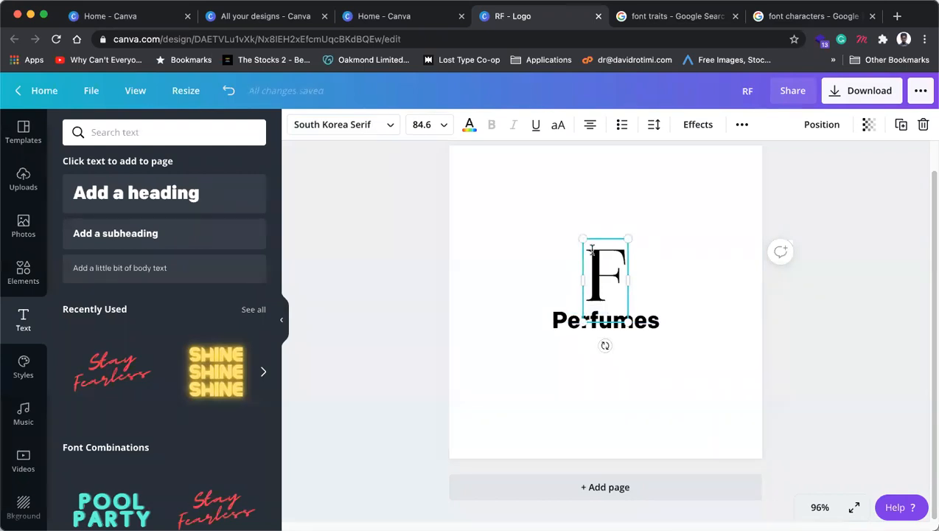
key("ctrl+z")
left_click(723, 195)
left_click_drag(627, 270, 626, 271)
Step: Select the Perfumes text beneath RF
left_click(646, 329)
left_click(706, 331)
left_click(628, 336)
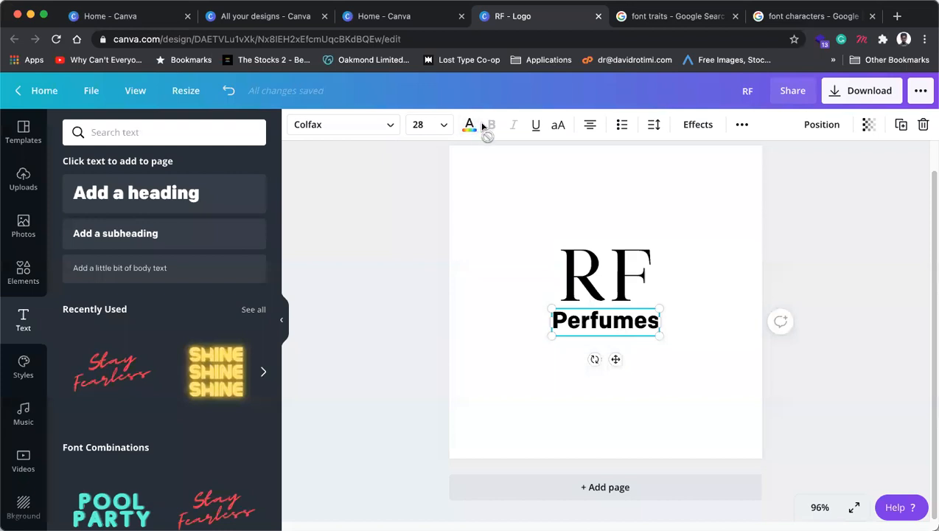
Step: Change the Perfumes font from Colfax to Cinzel, keeping size 28
left_click(398, 131)
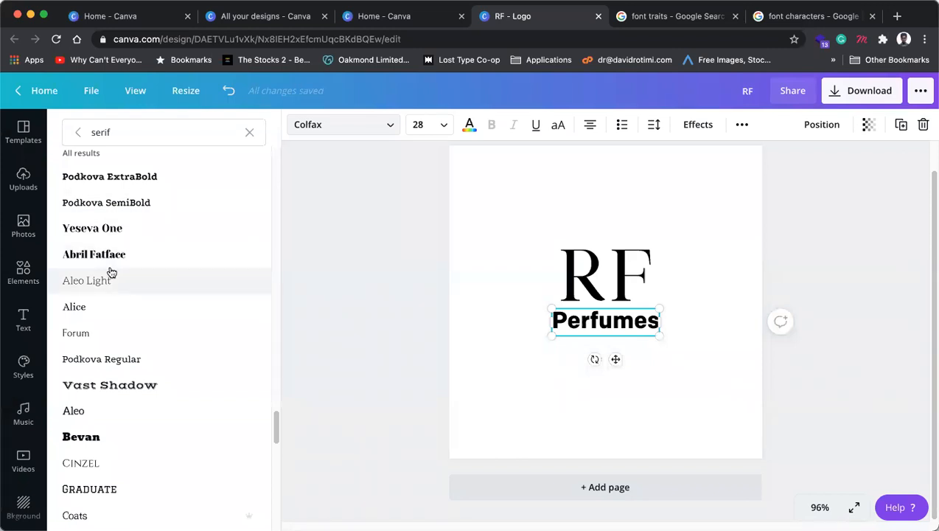
scroll(111, 272, "down", 2)
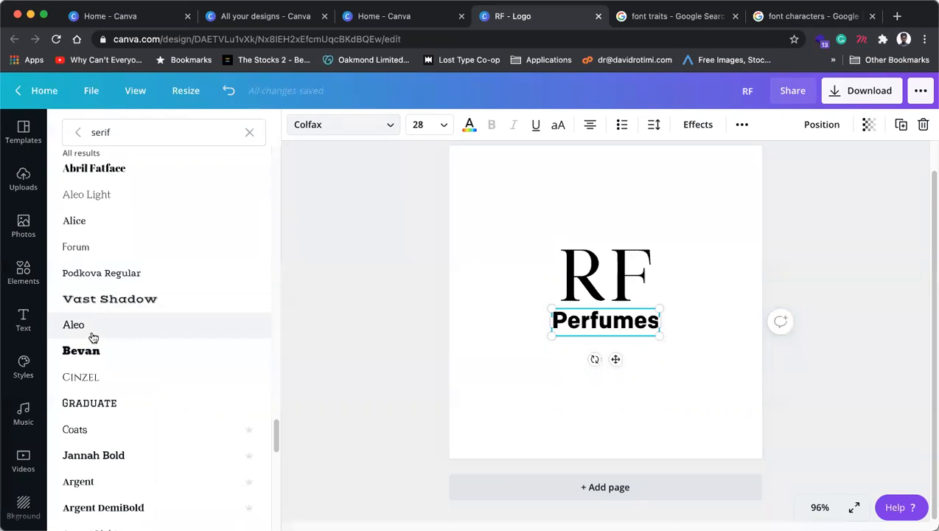
left_click(92, 379)
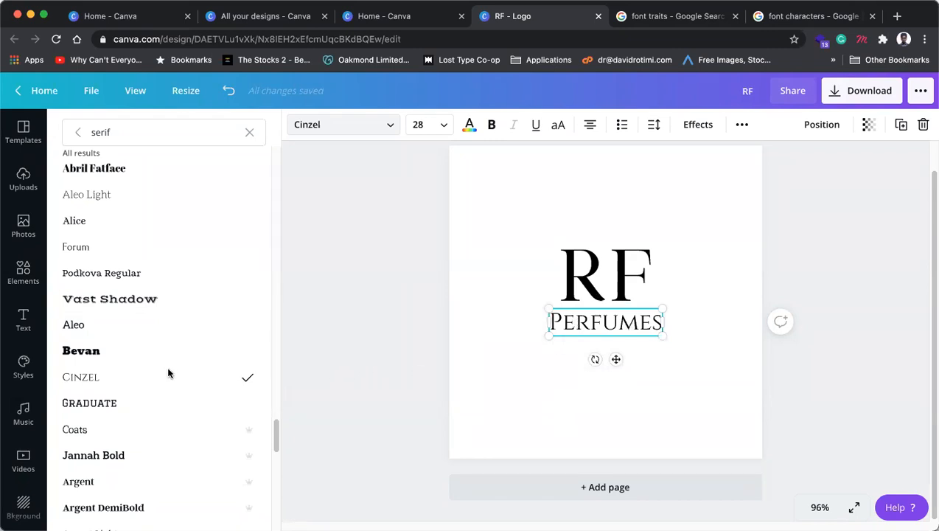
scroll(168, 374, "up", 1)
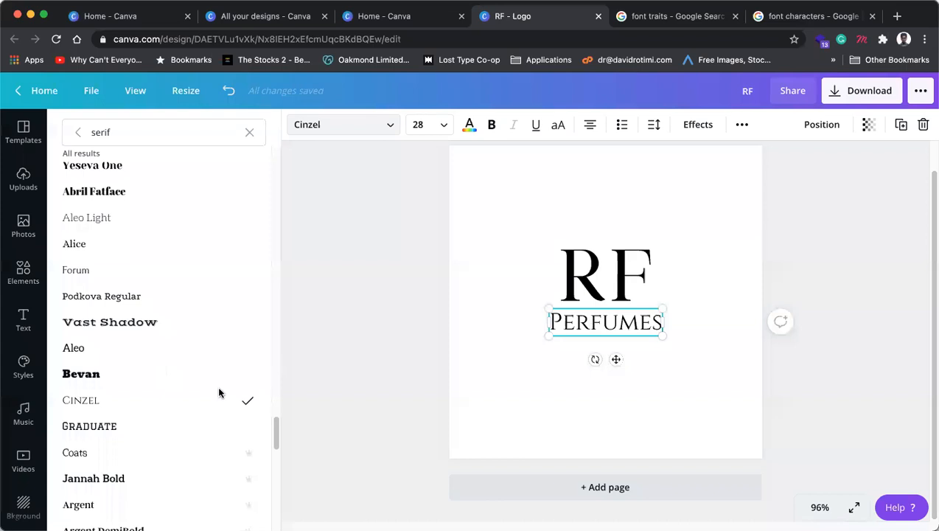
scroll(218, 393, "down", 5)
scroll(218, 393, "down", 2)
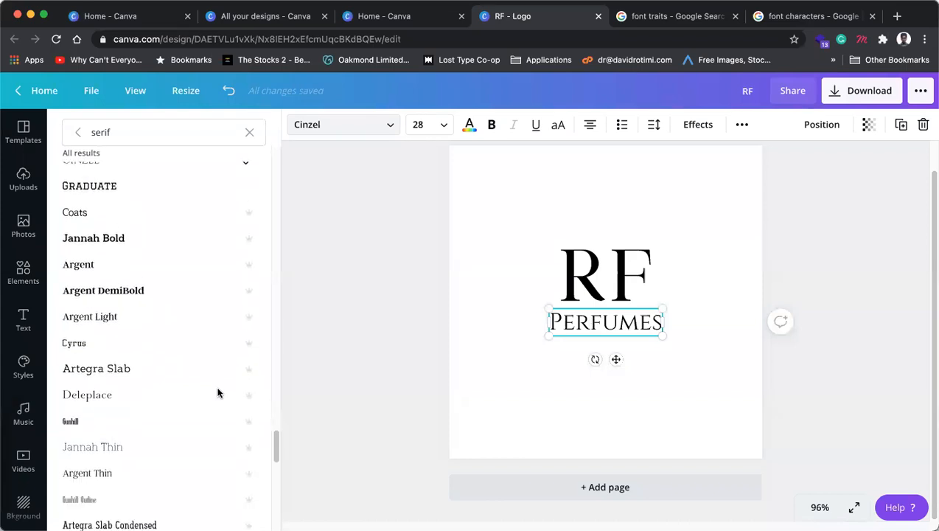
scroll(218, 393, "down", 1)
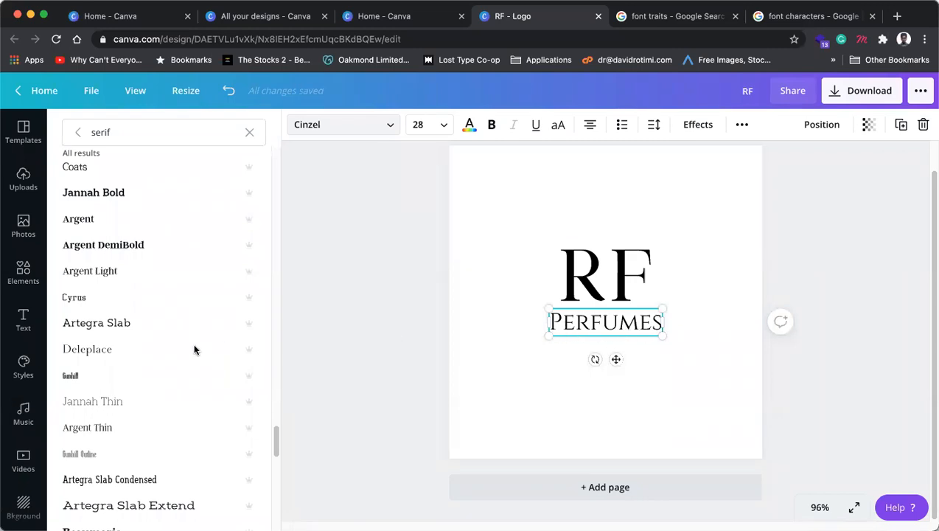
Step: Make Perfumes all uppercase and widen its letter spacing to 385
double_click(620, 328)
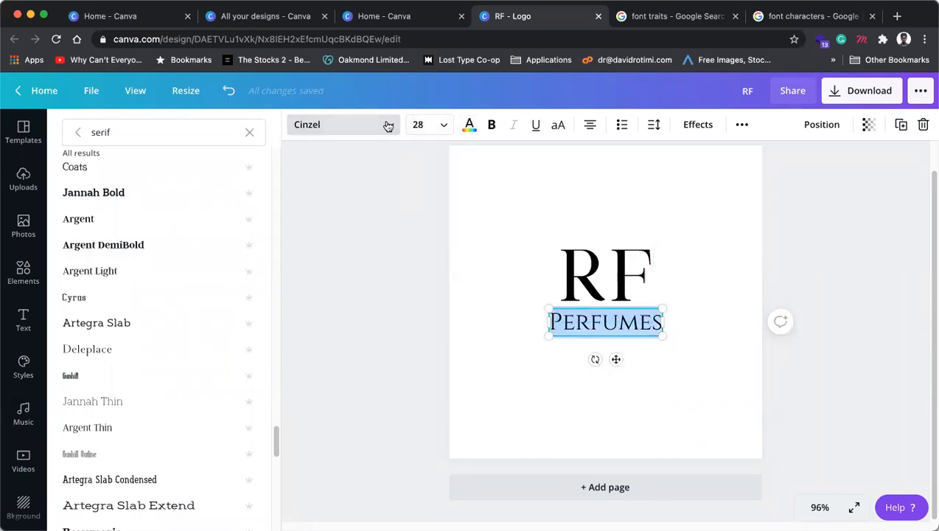
left_click(559, 126)
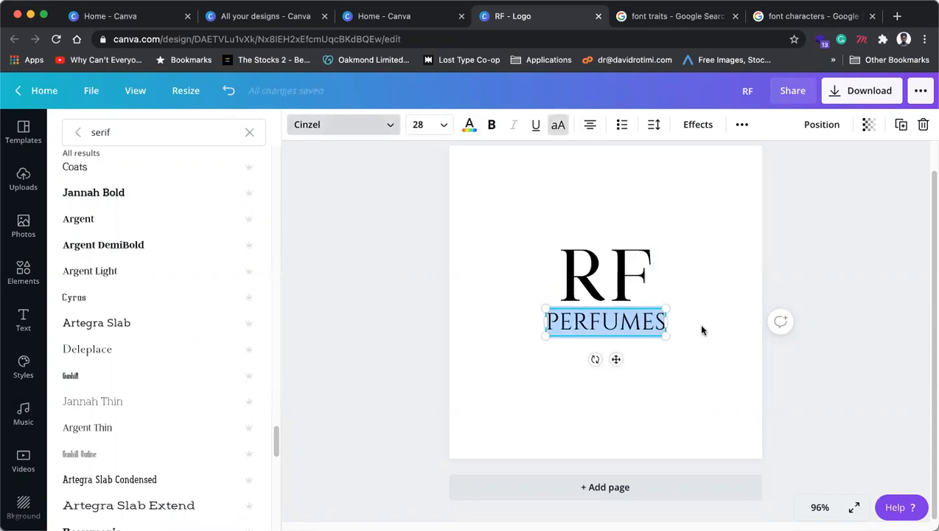
left_click(698, 125)
left_click(653, 125)
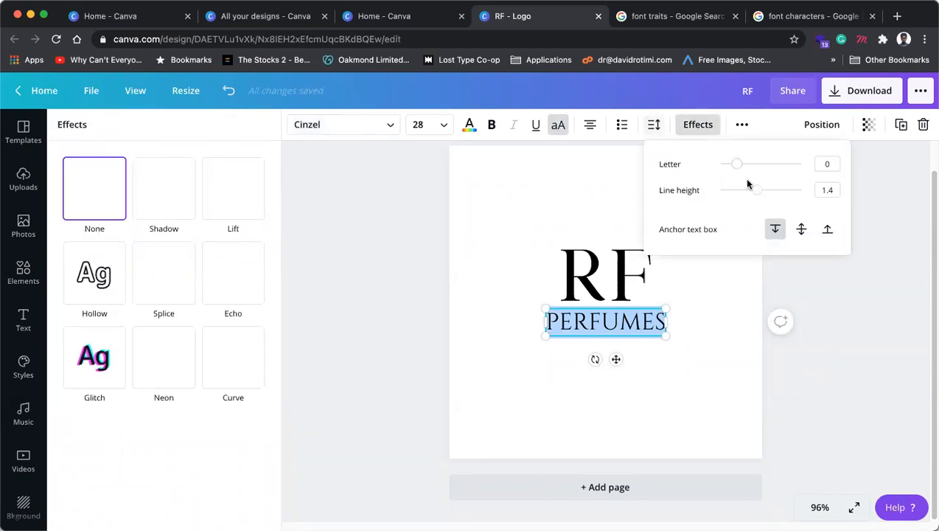
left_click_drag(738, 164, 766, 169)
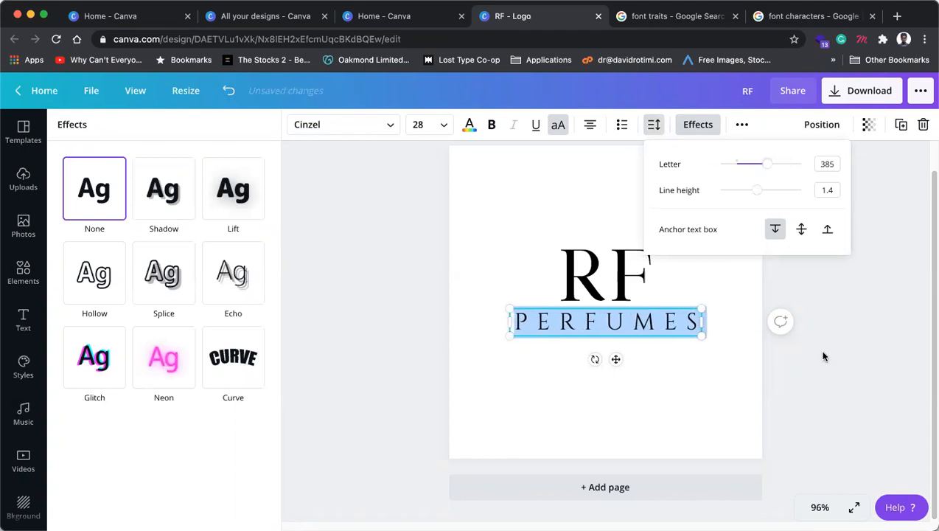
left_click(825, 354)
left_click(822, 383)
left_click(682, 332)
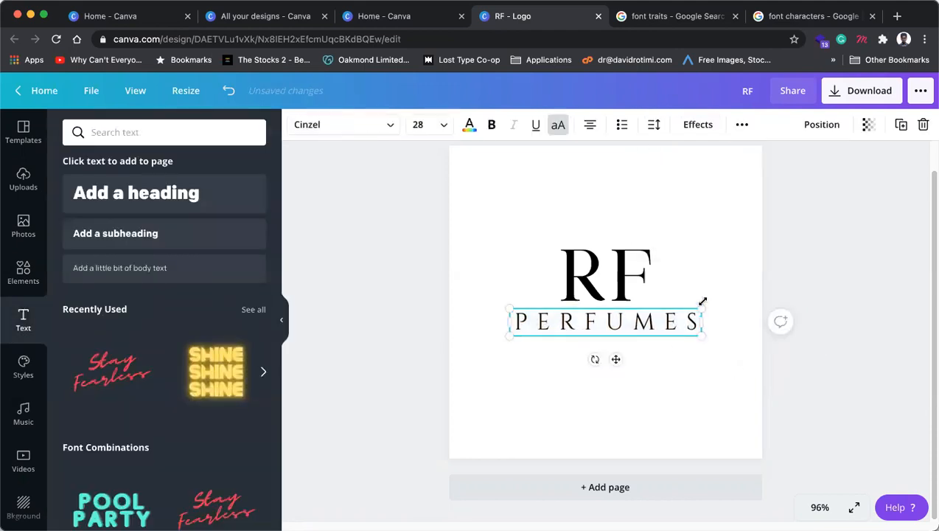
Step: Shrink PERFUMES to about size 20.6 and nudge RF slightly down
left_click_drag(702, 307, 676, 343)
left_click(626, 287)
left_click(661, 325)
left_click_drag(632, 293, 631, 297)
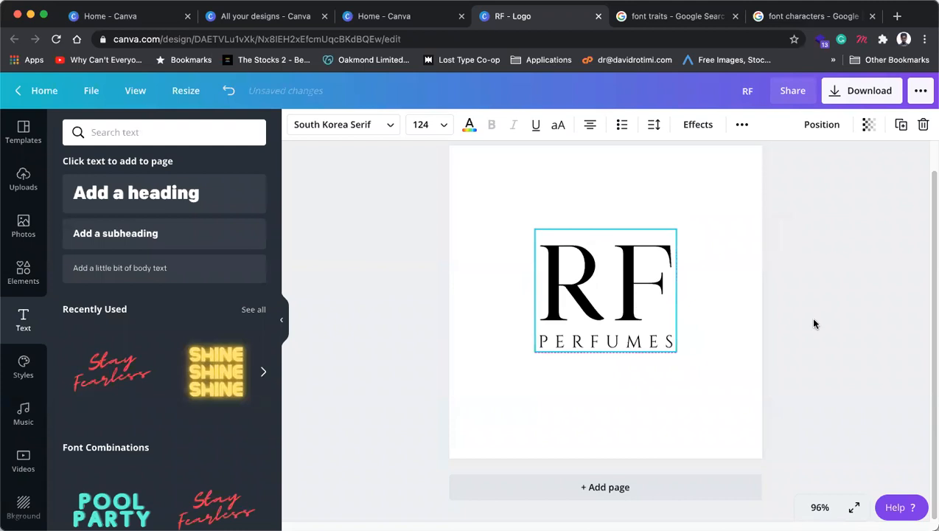
left_click(808, 323)
Step: Fine-tune PERFUMES back to size 20.6 so it spans RF's width underneath
left_click(639, 343)
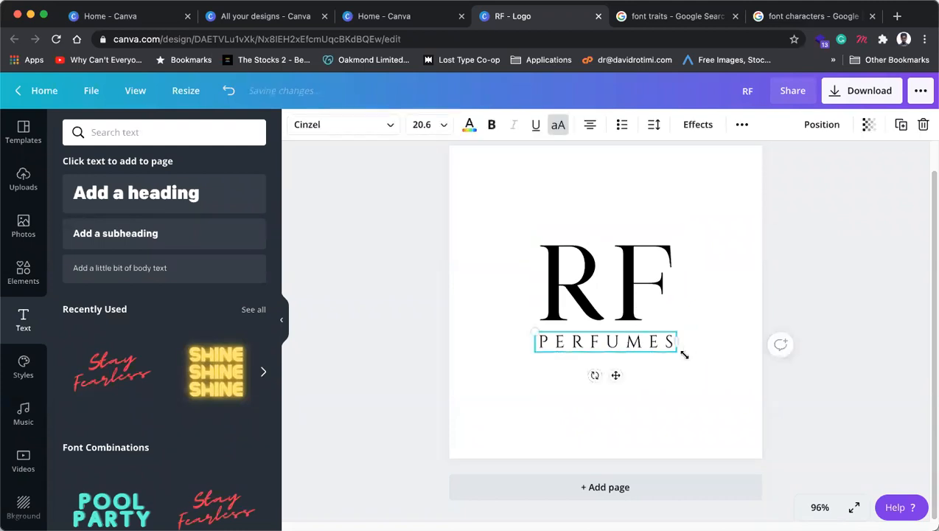
left_click_drag(676, 354, 688, 359)
left_click_drag(641, 341, 643, 344)
left_click_drag(707, 373, 613, 273)
left_click(782, 285)
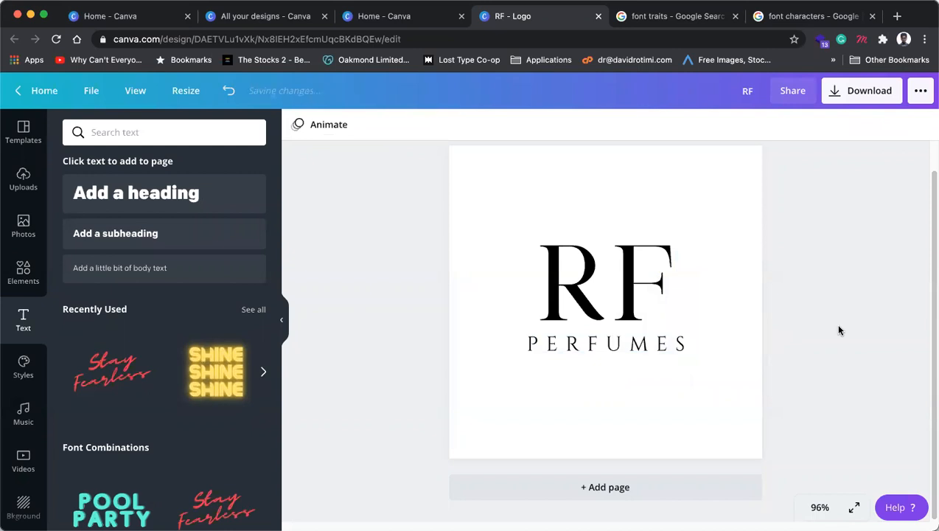
left_click(663, 342)
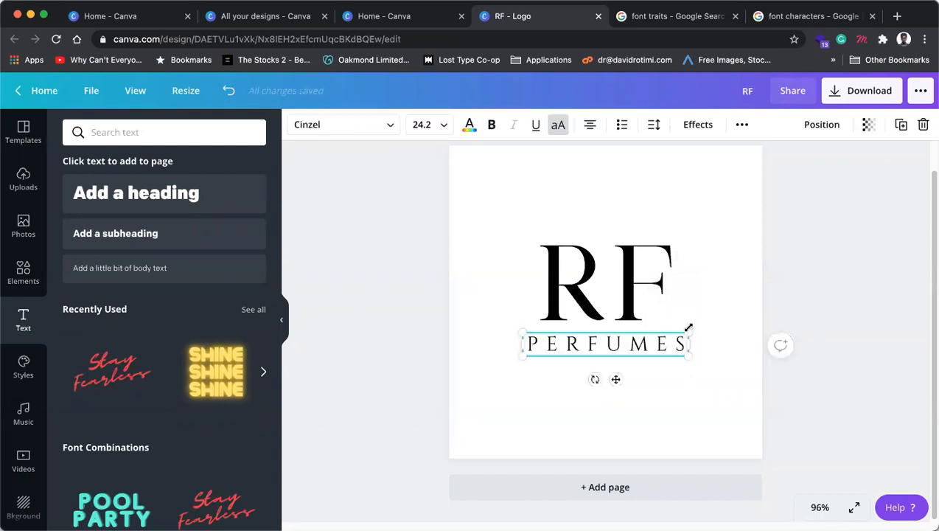
left_click_drag(691, 330, 670, 296)
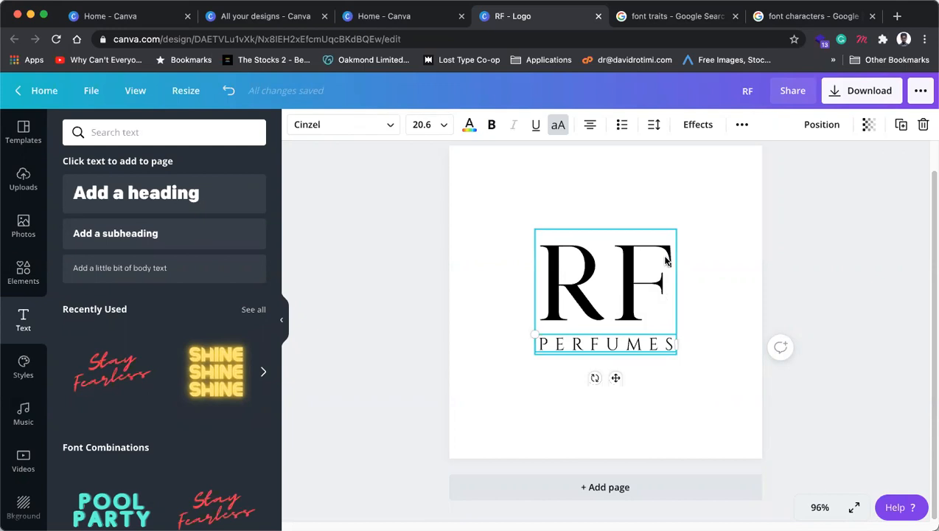
left_click(830, 238)
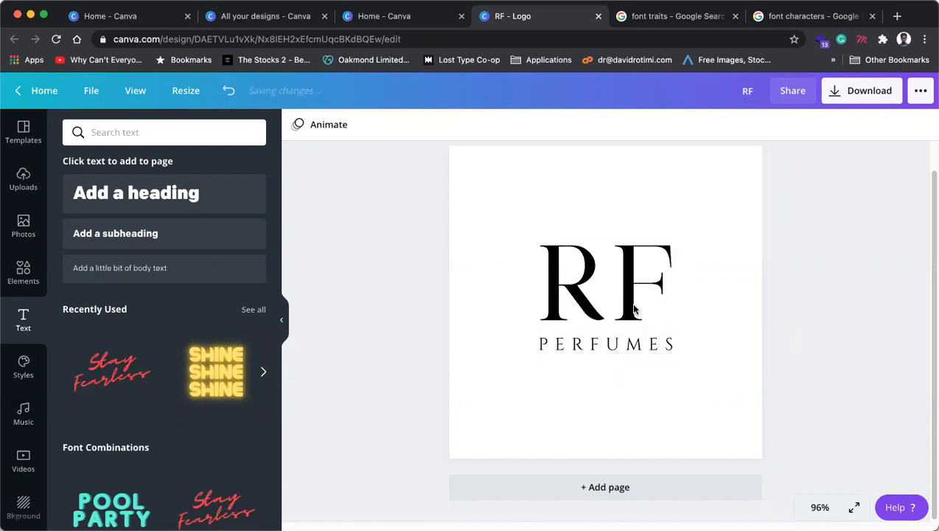
left_click(557, 301)
left_click(588, 277)
key("shift+Left")
key("super+c")
key("BackSpace")
left_click(769, 311)
left_click_drag(593, 288, 627, 287)
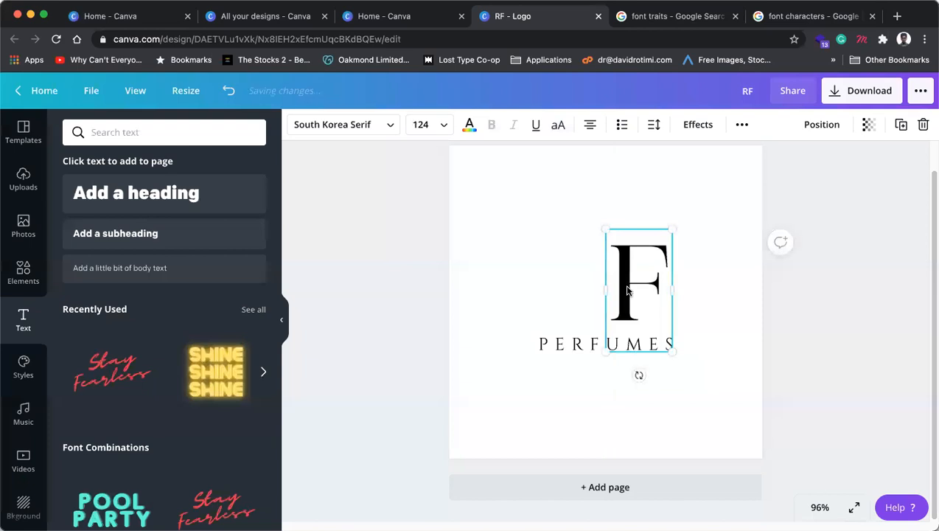
key("super+v")
key("super+z")
left_click(658, 274)
left_click(902, 125)
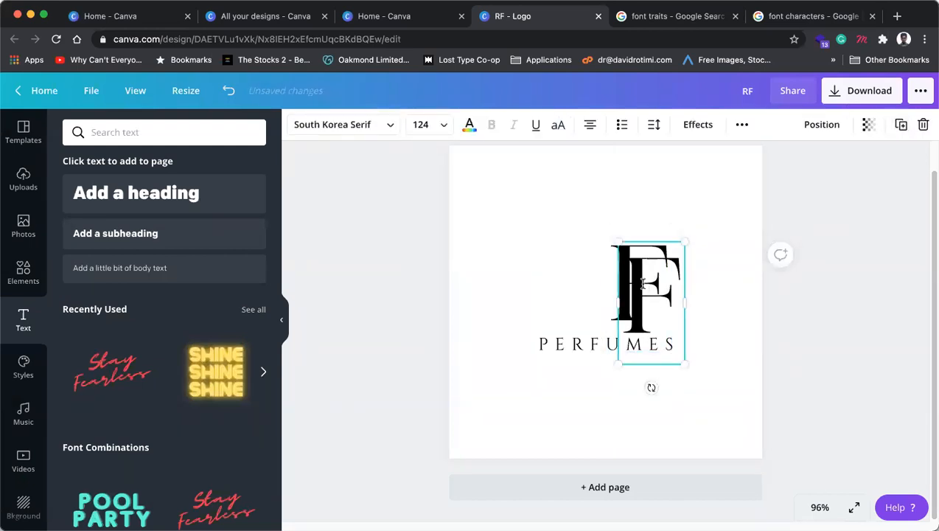
double_click(644, 284)
key("super+r")
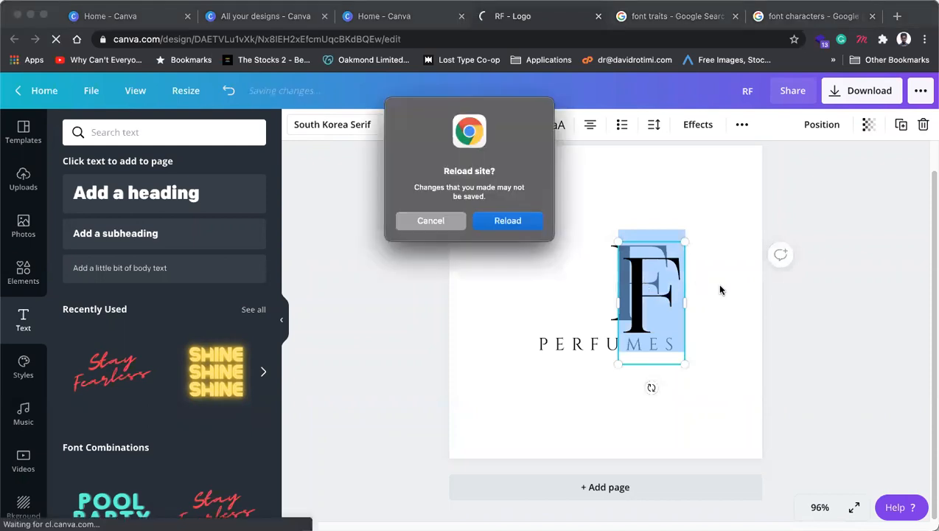
left_click(435, 215)
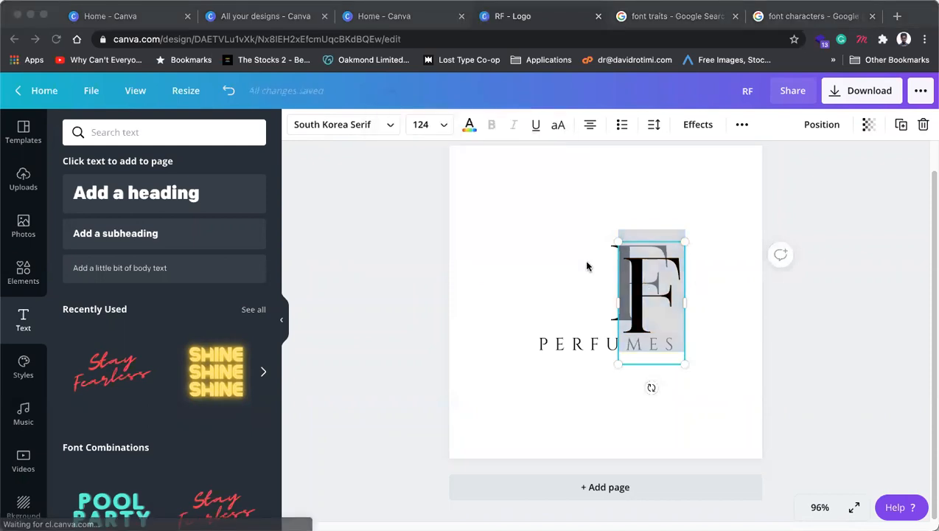
left_click(652, 271)
left_click_drag(632, 286, 663, 284)
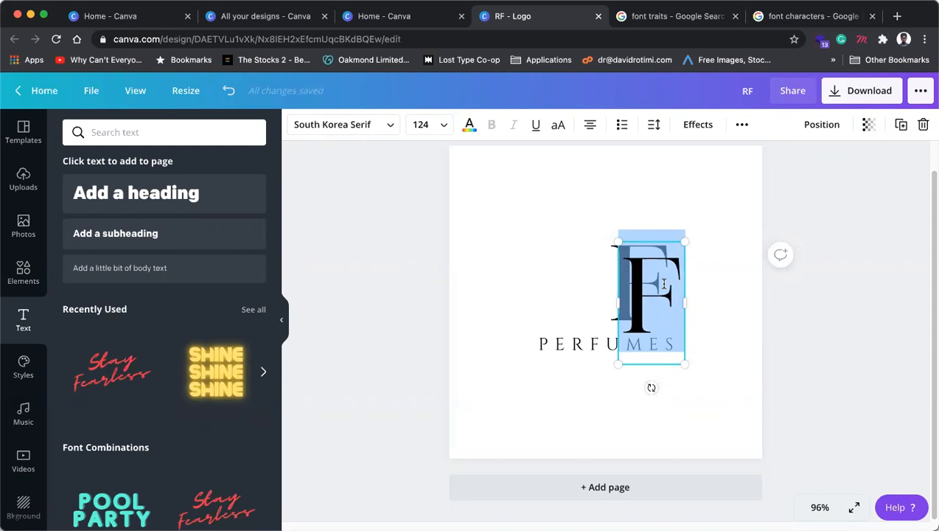
type("R")
left_click(820, 335)
left_click(614, 296)
left_click_drag(615, 296, 543, 284)
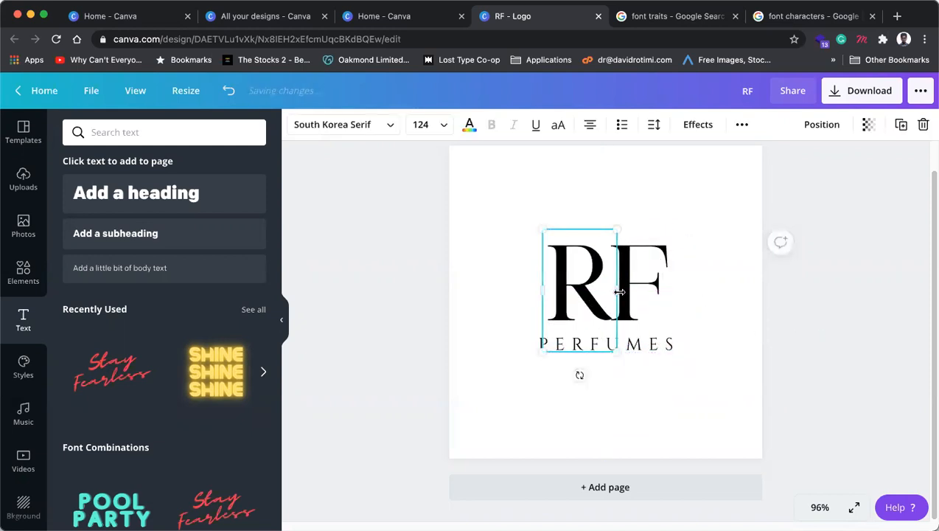
left_click_drag(597, 292, 693, 291)
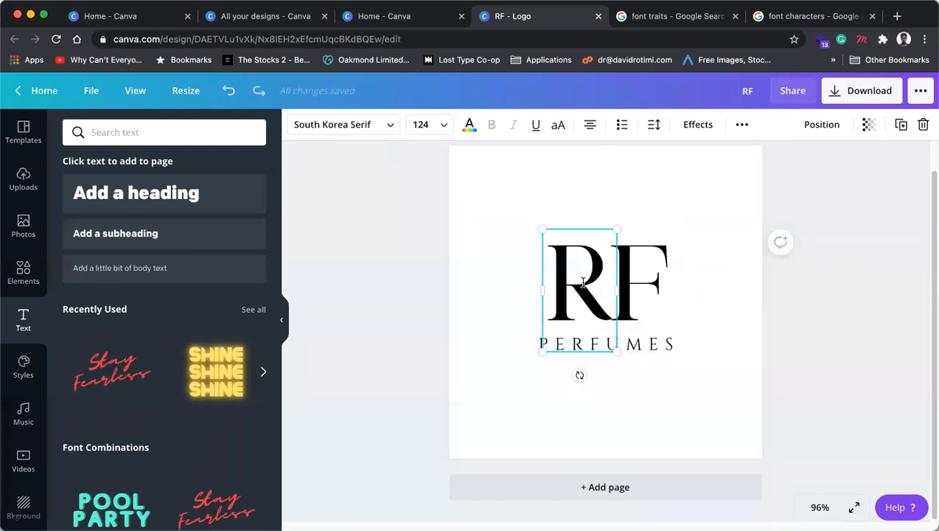
left_click_drag(614, 281, 546, 279)
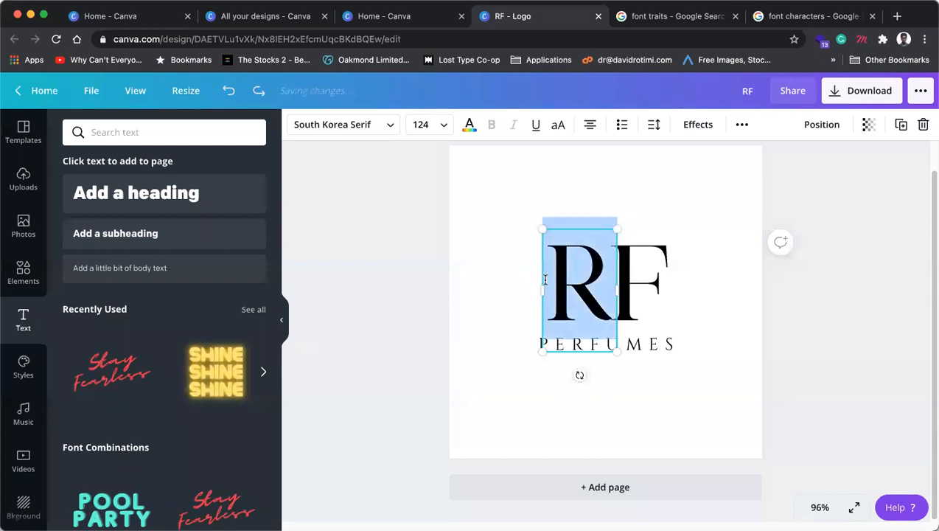
left_click(459, 168)
left_click(582, 288)
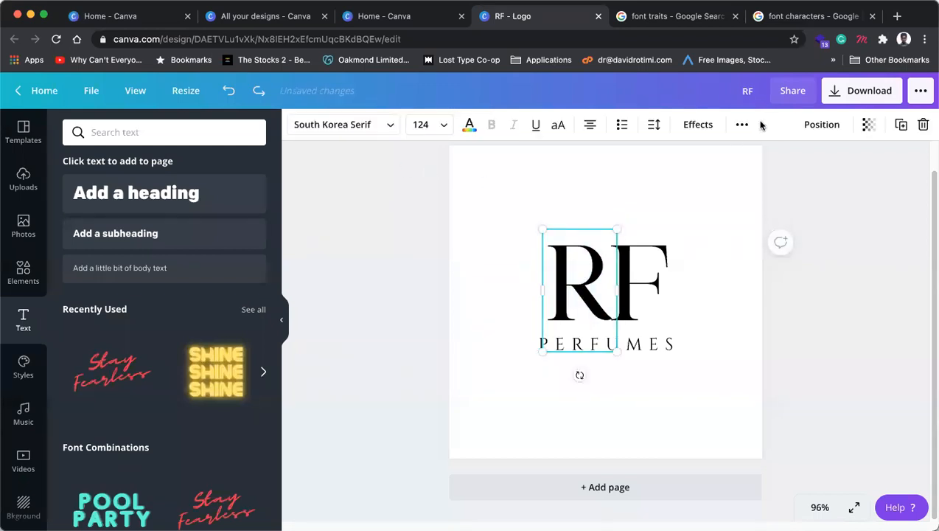
left_click(739, 126)
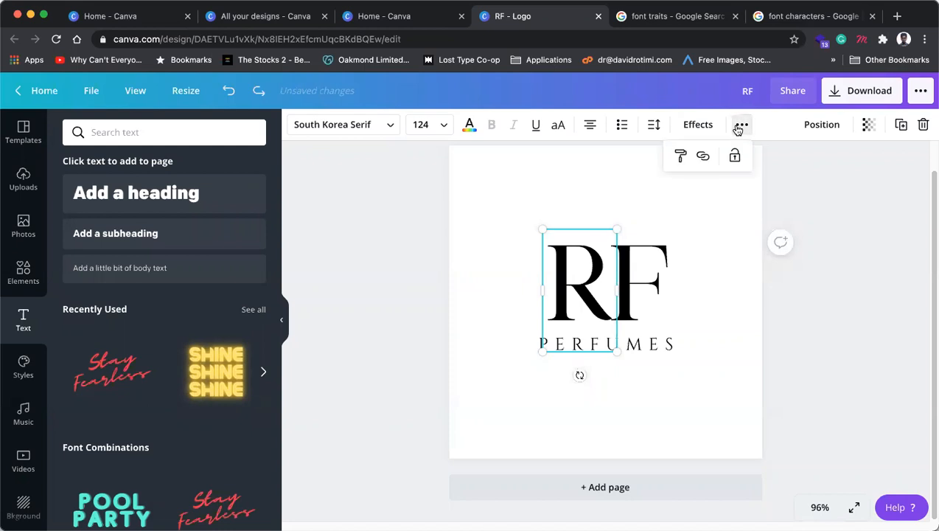
left_click(738, 129)
left_click(600, 306)
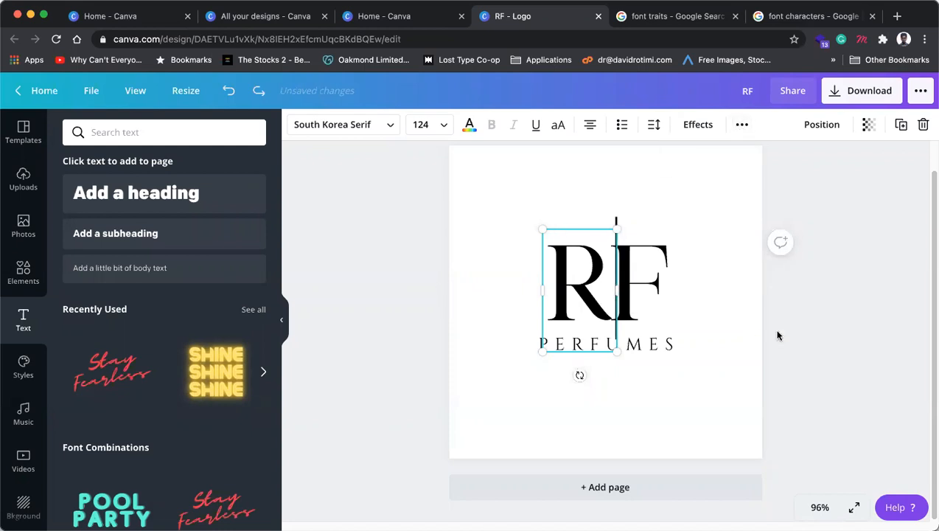
key("BackSpace")
left_click(789, 336)
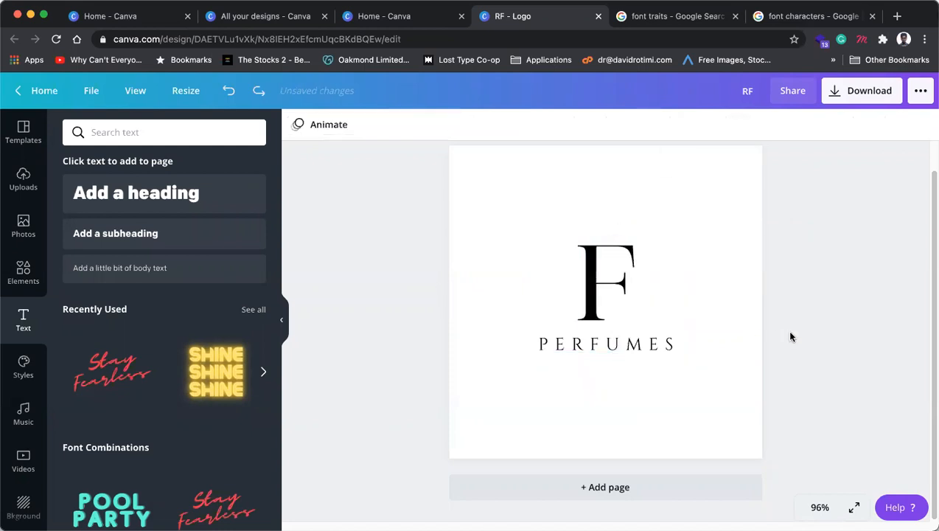
key("super+z")
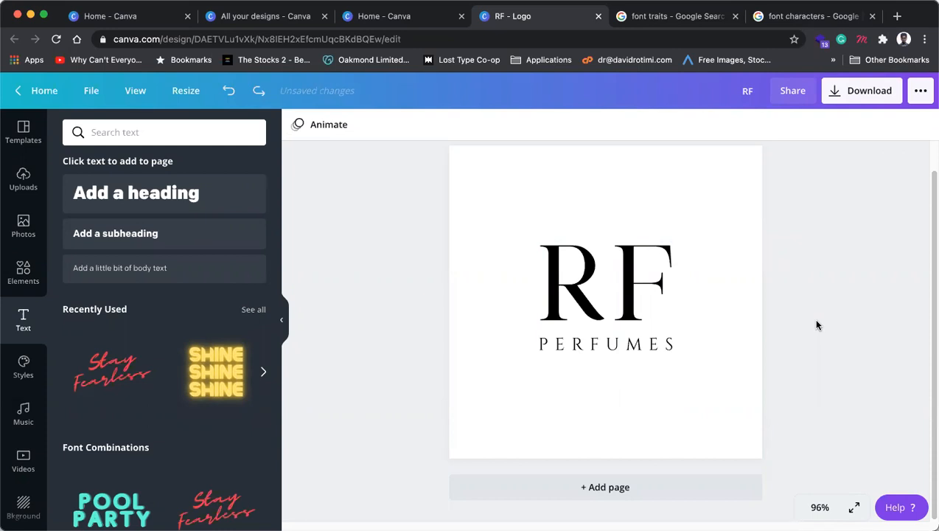
Step: Select the RF lettermark and highlight its letter R in text editing
left_click(582, 273)
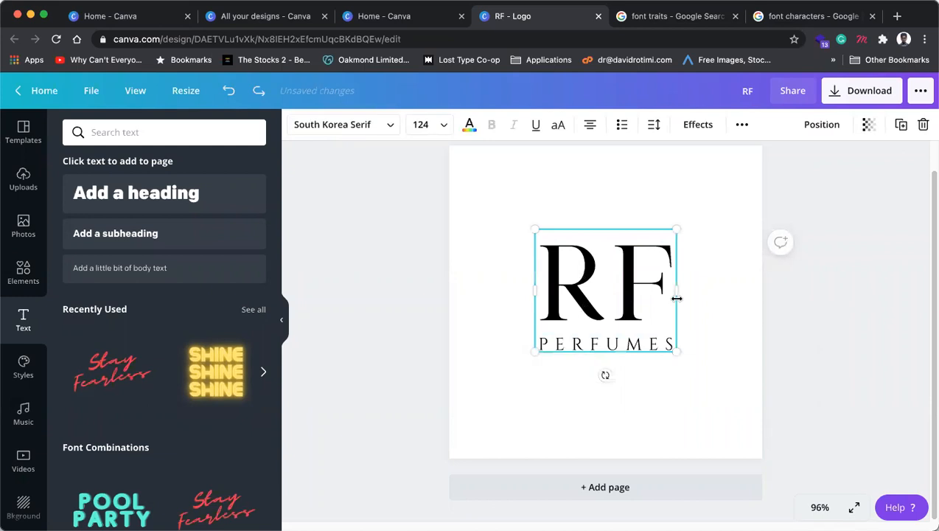
left_click(709, 306)
left_click(575, 311)
double_click(589, 298)
left_click(593, 286)
left_click_drag(587, 280, 553, 277)
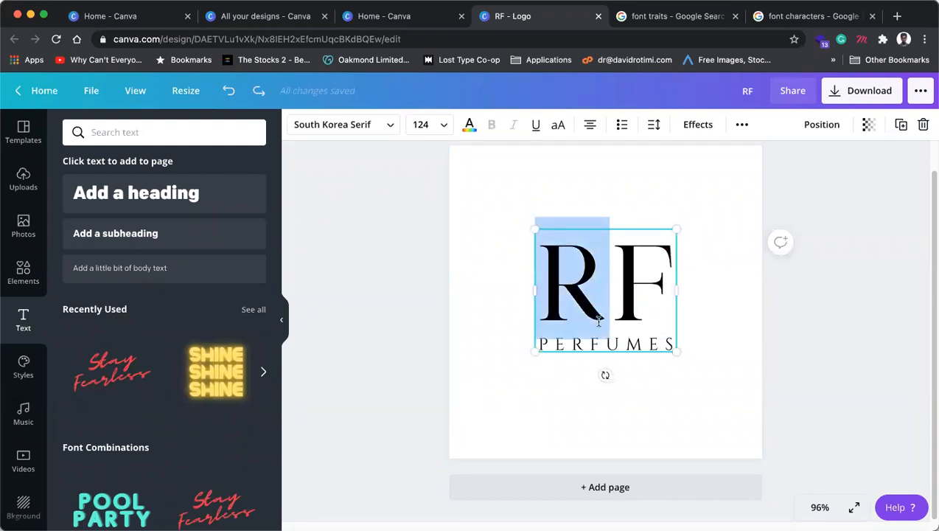
key("Escape")
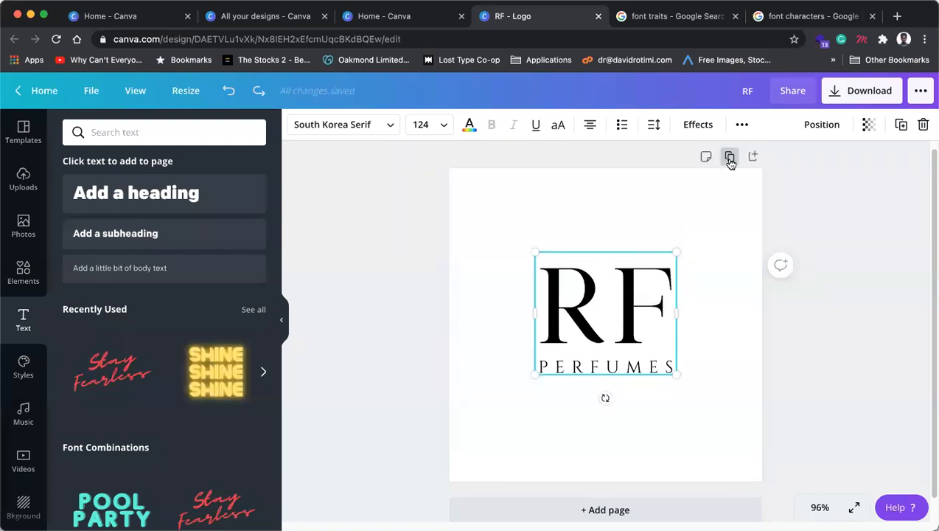
Step: Duplicate the page, then delete PERFUMES and the letter F from the copy
left_click(731, 159)
left_click(661, 388)
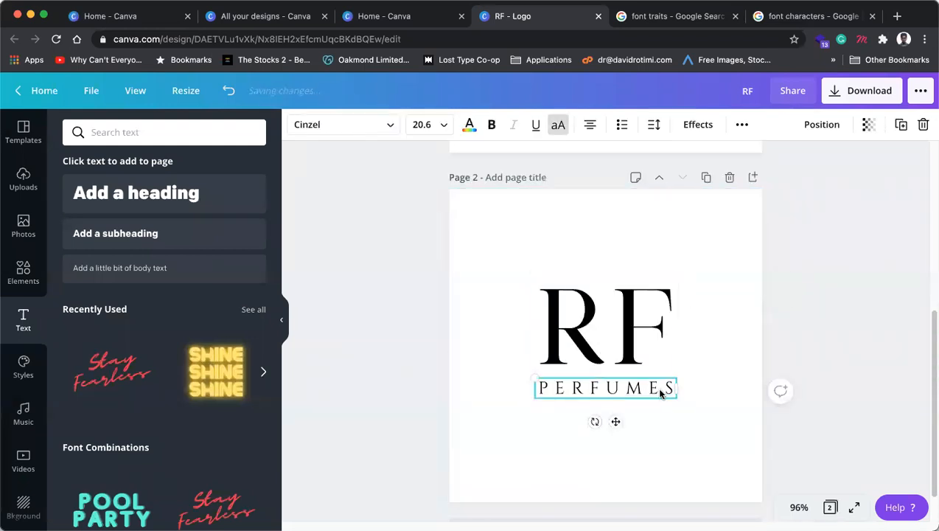
key("Delete")
double_click(623, 311)
left_click_drag(623, 311, 649, 308)
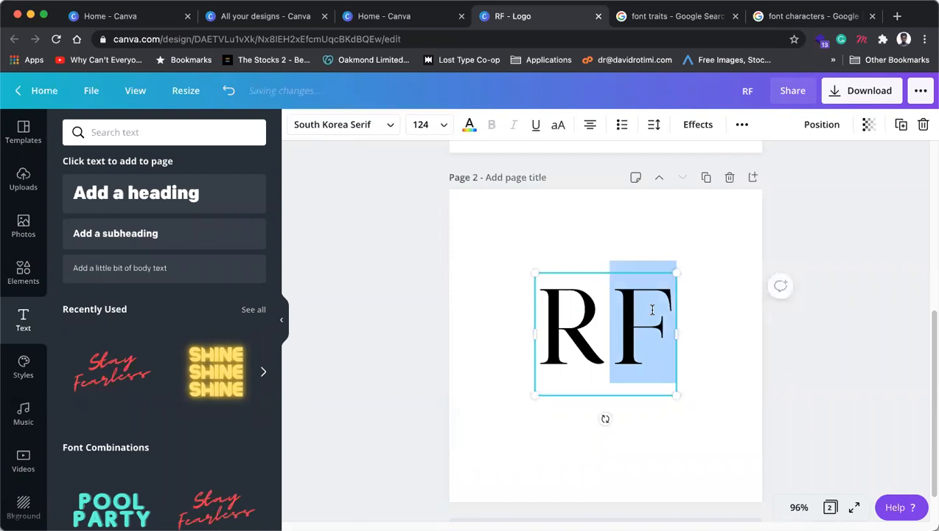
key("Delete")
Step: Enlarge the remaining serif R to size 327 and centre it on Page 2
left_click(730, 347)
left_click(639, 389)
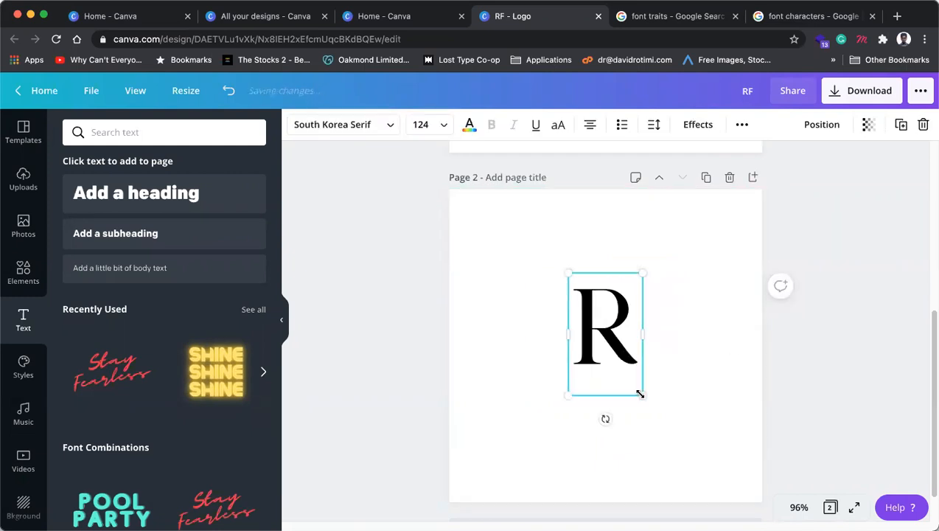
left_click_drag(641, 395, 703, 492)
left_click_drag(664, 415, 627, 371)
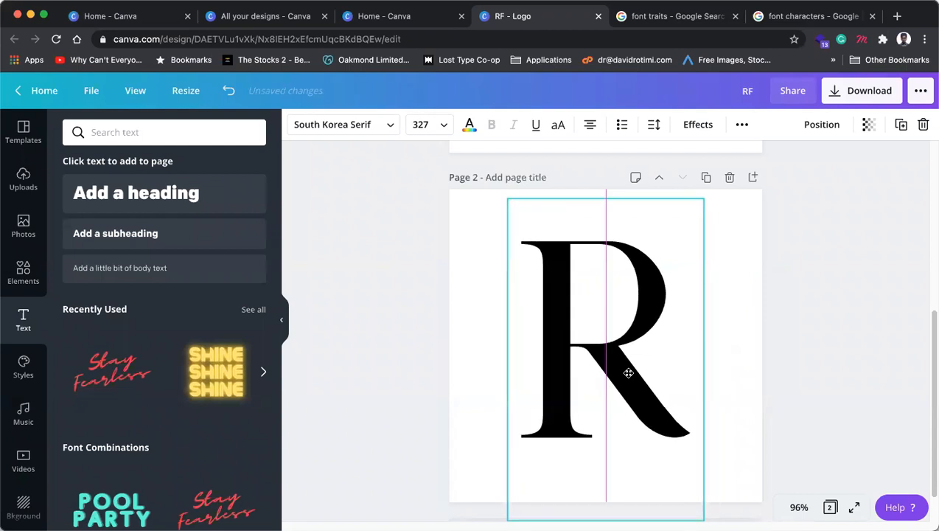
left_click(805, 282)
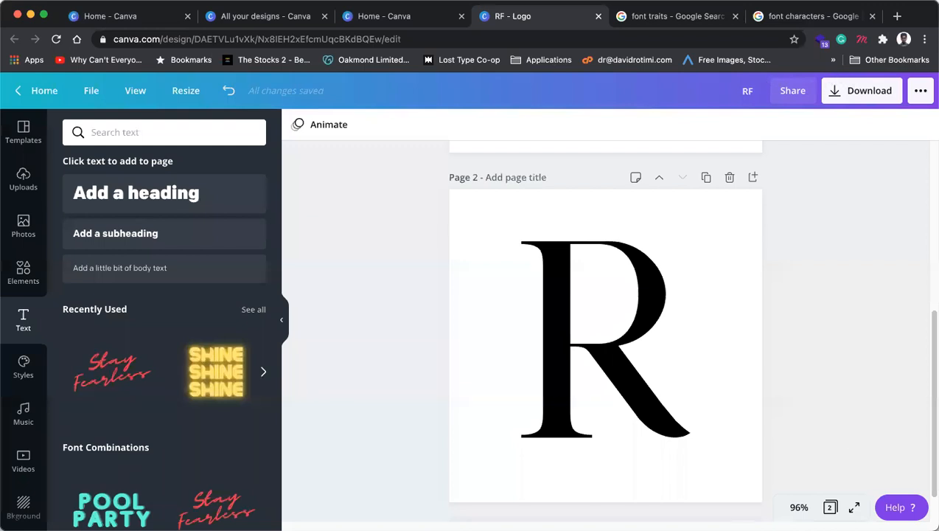
Step: Download Page 2 alone as a PNG at size 2×, saved as RF.png
left_click(858, 100)
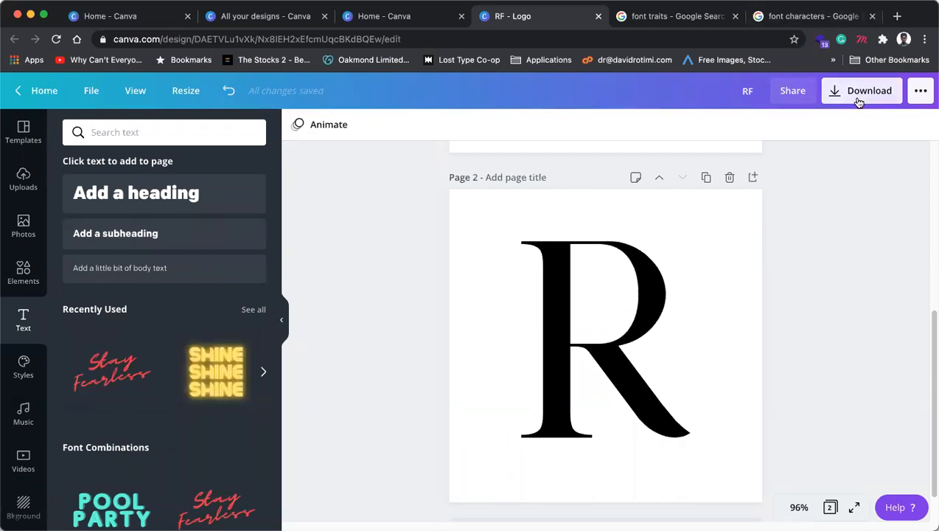
left_click_drag(785, 213, 801, 214)
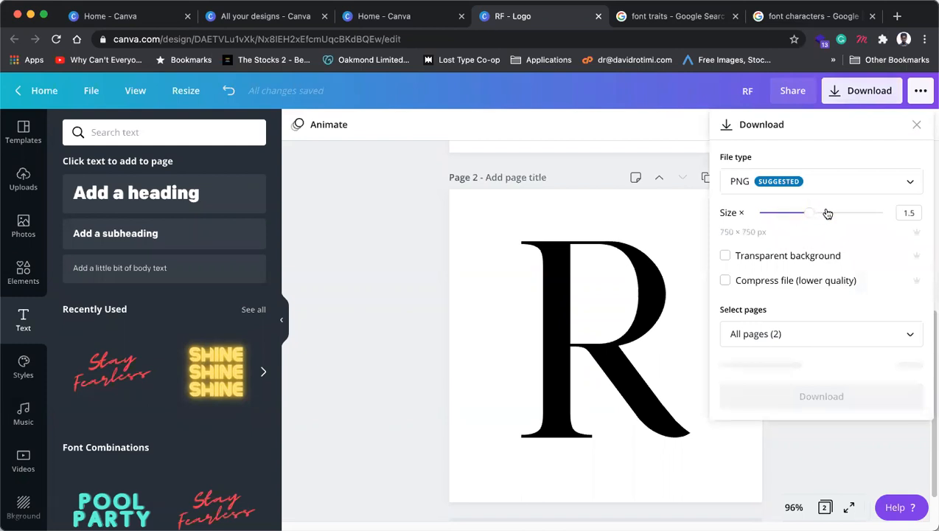
left_click_drag(809, 213, 833, 213)
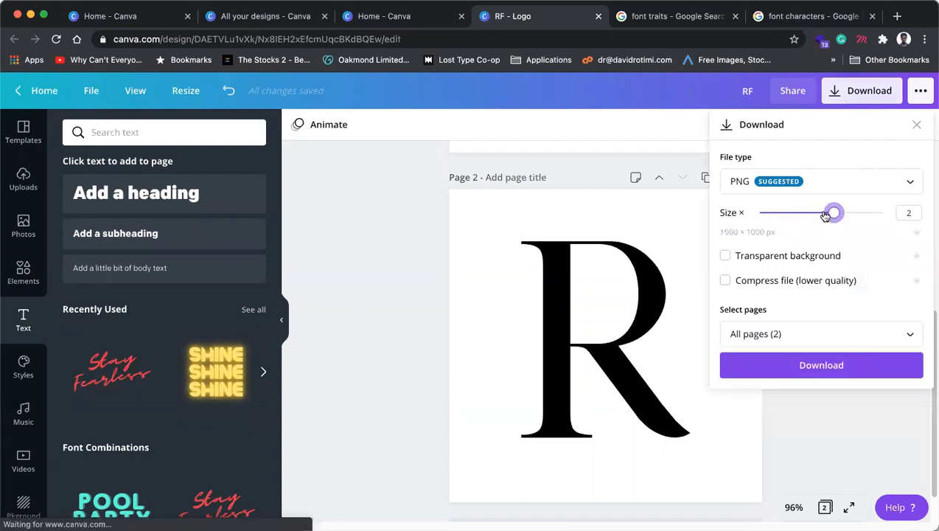
left_click(842, 334)
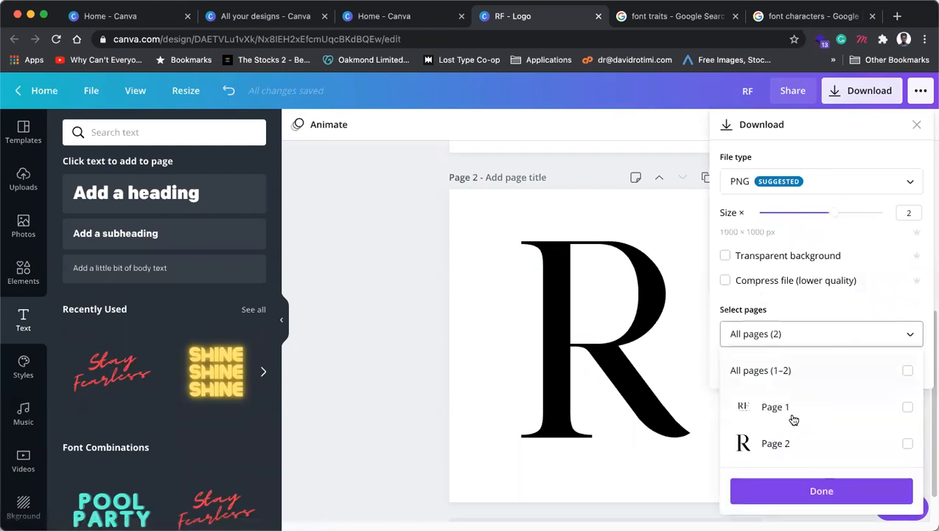
left_click(869, 446)
left_click(865, 492)
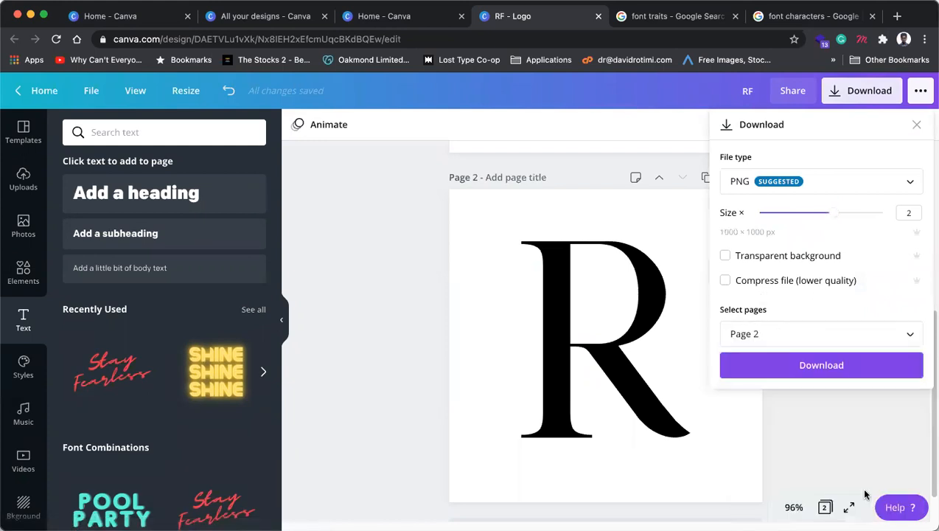
left_click(824, 365)
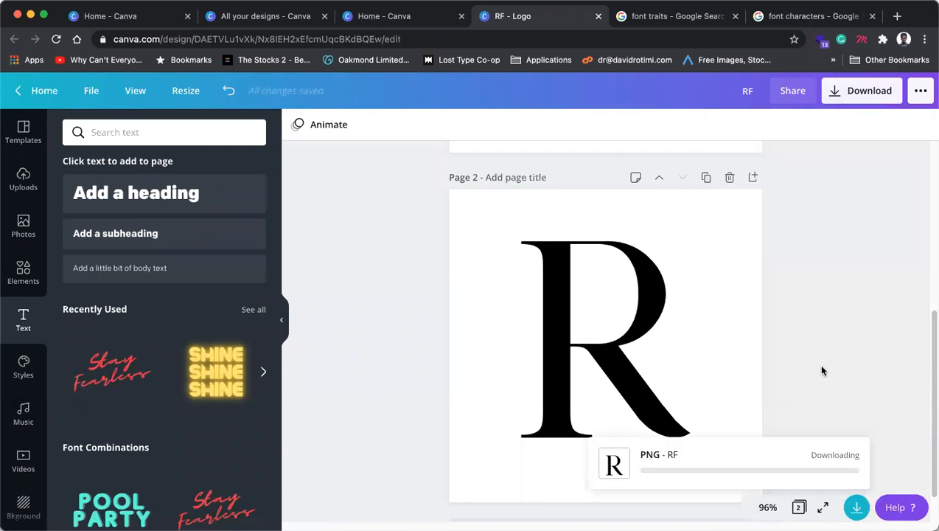
Step: Replace the R on Page 2 with the letter F
left_click(626, 343)
double_click(633, 342)
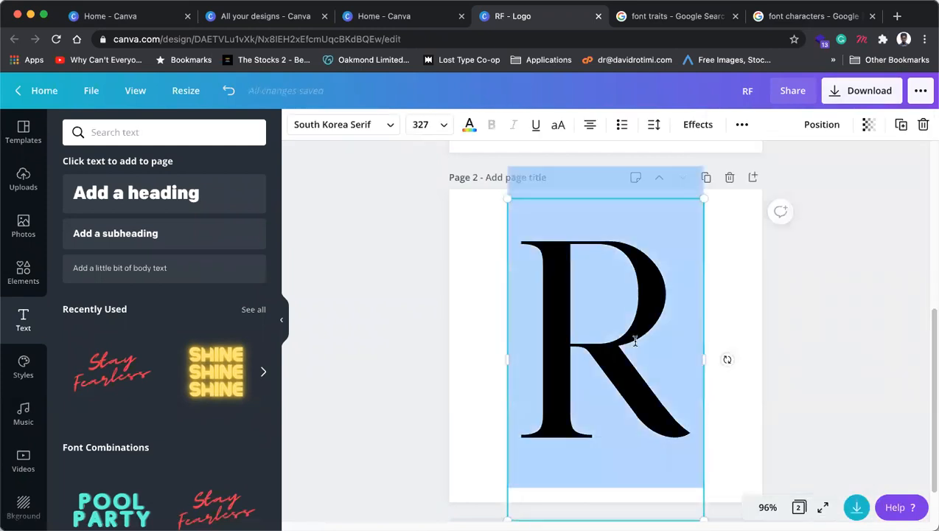
type("F")
left_click(868, 318)
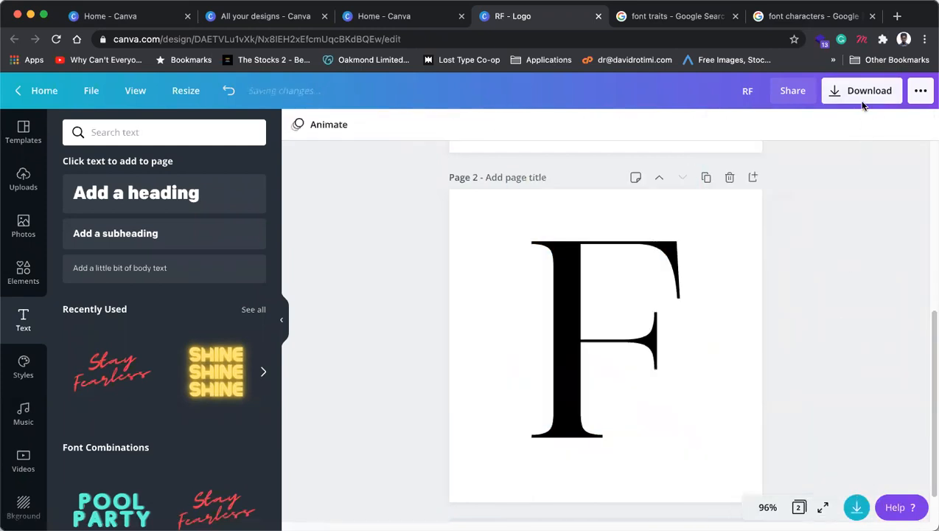
Step: Download Page 2 again as a PNG, saved as RF (1).png
left_click(869, 91)
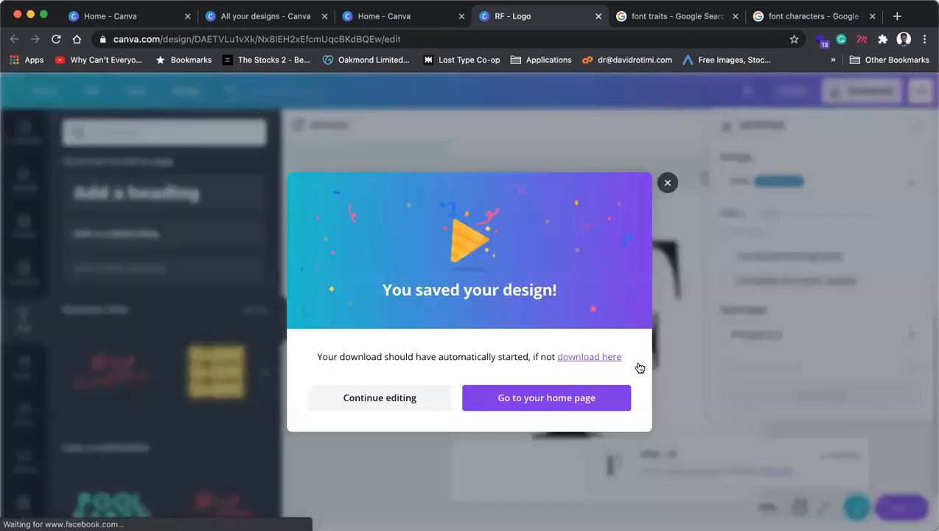
left_click(411, 382)
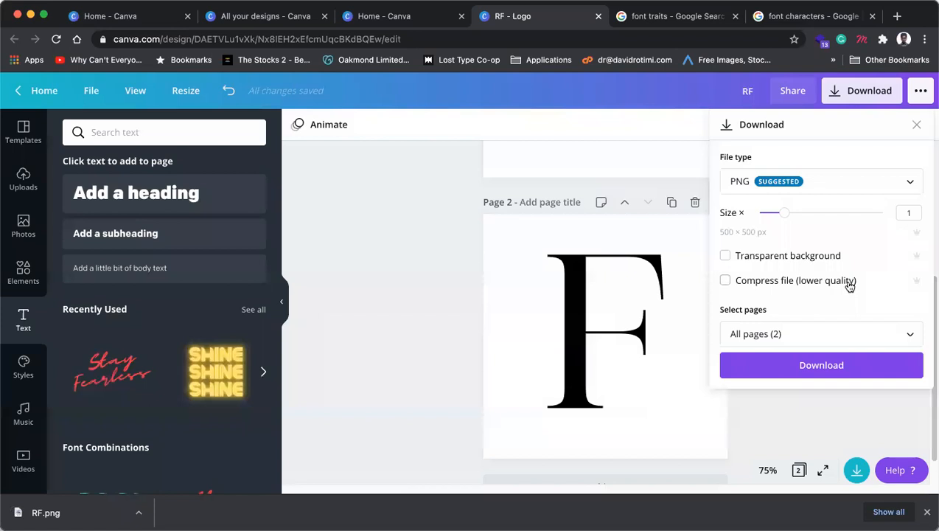
left_click(846, 336)
left_click(907, 245)
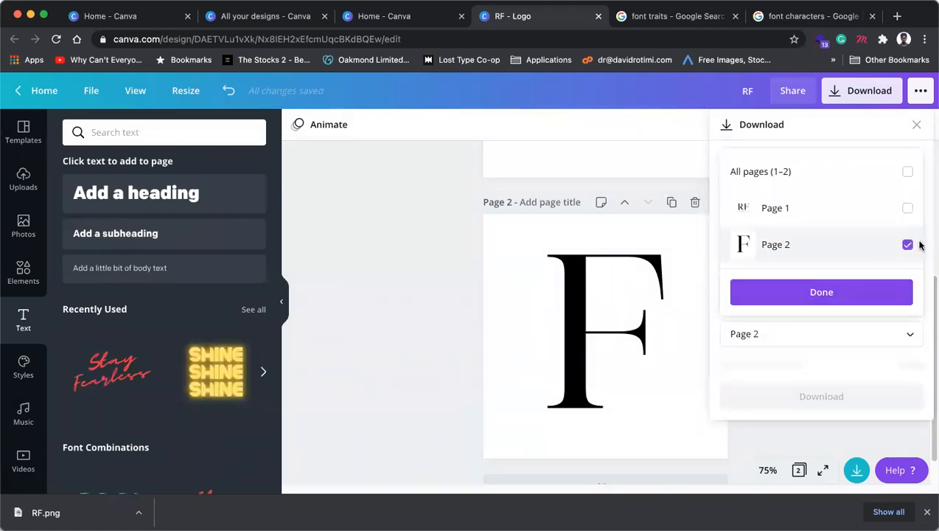
left_click(849, 303)
left_click(839, 365)
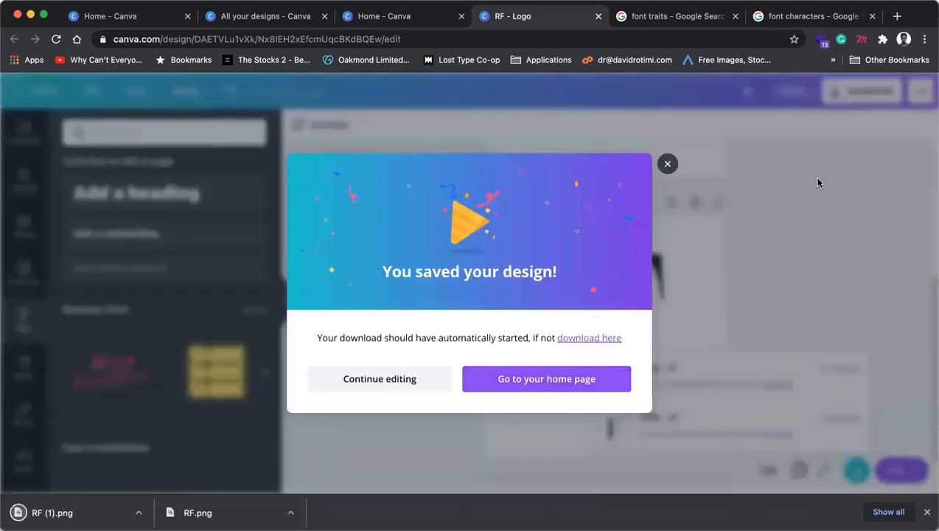
left_click(669, 165)
scroll(707, 271, "up", 3)
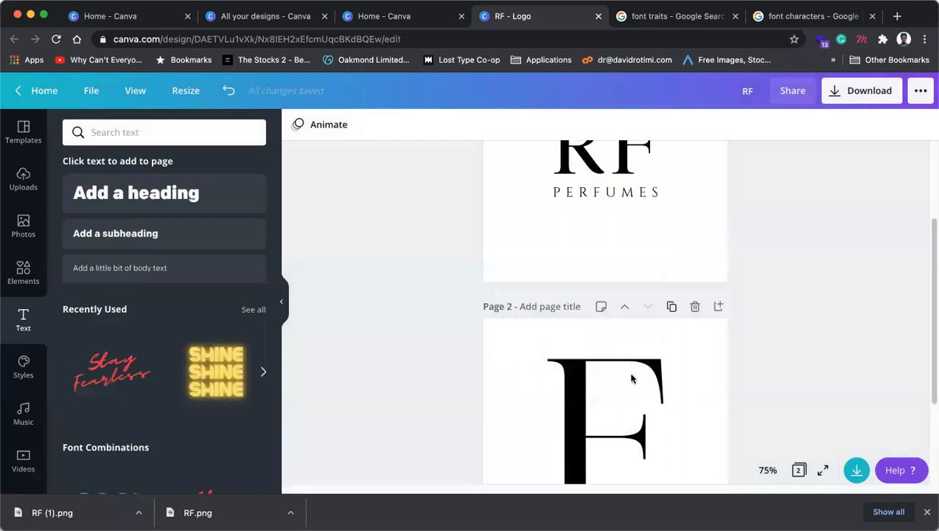
Step: Select Page 1 and duplicate the RF PERFUMES page
left_click(635, 376)
scroll(634, 376, "up", 3)
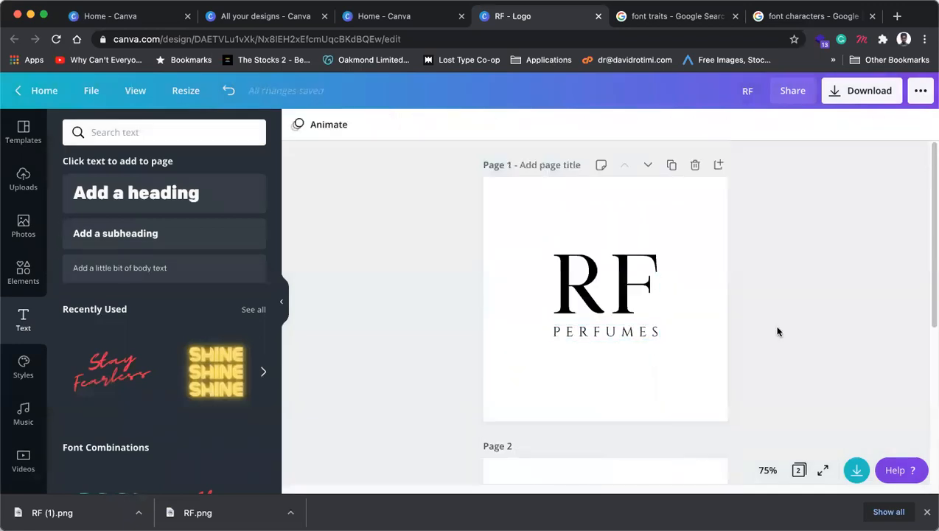
left_click(710, 246)
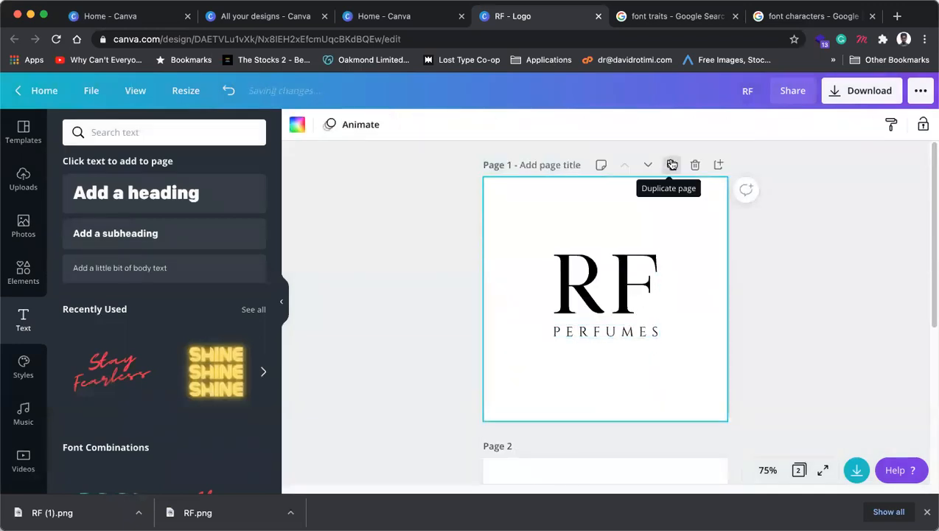
left_click(672, 164)
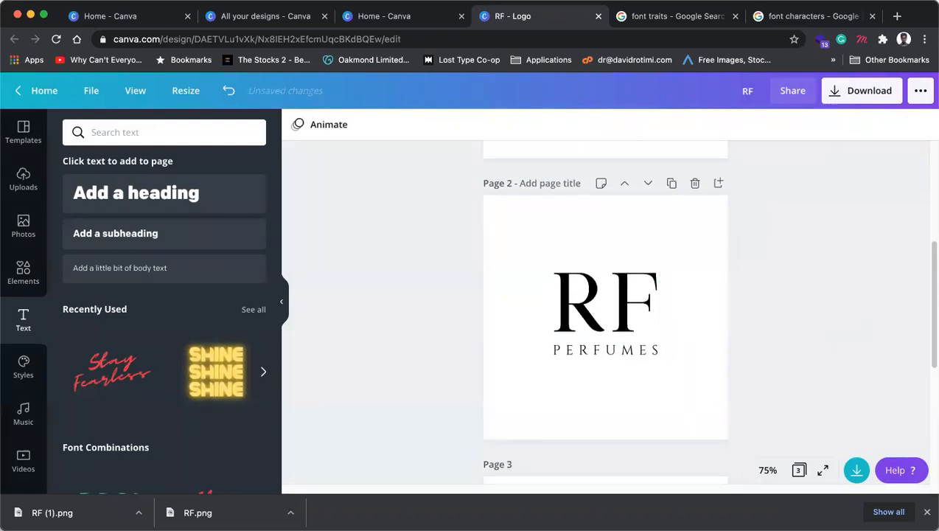
Step: Upload the exported letter PNG and delete the RF text from the copy
left_click_drag(398, 149, 561, 335)
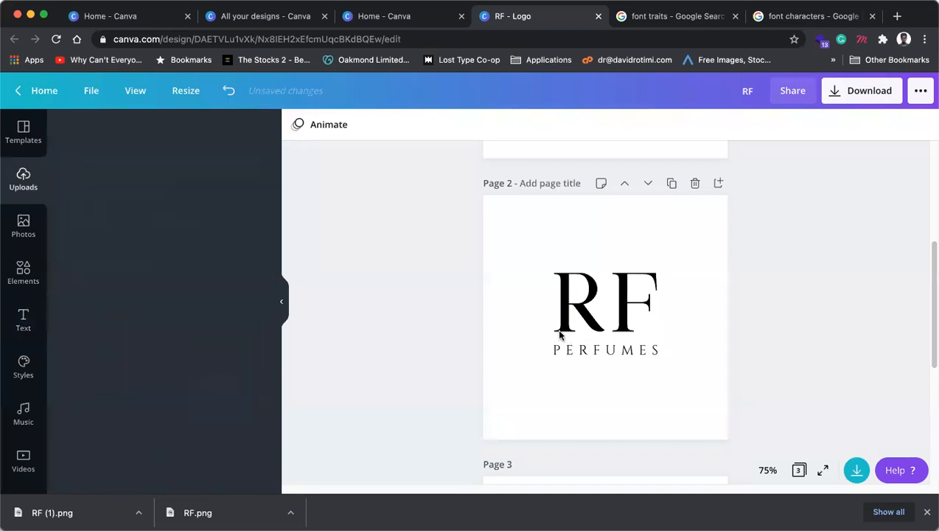
left_click(587, 304)
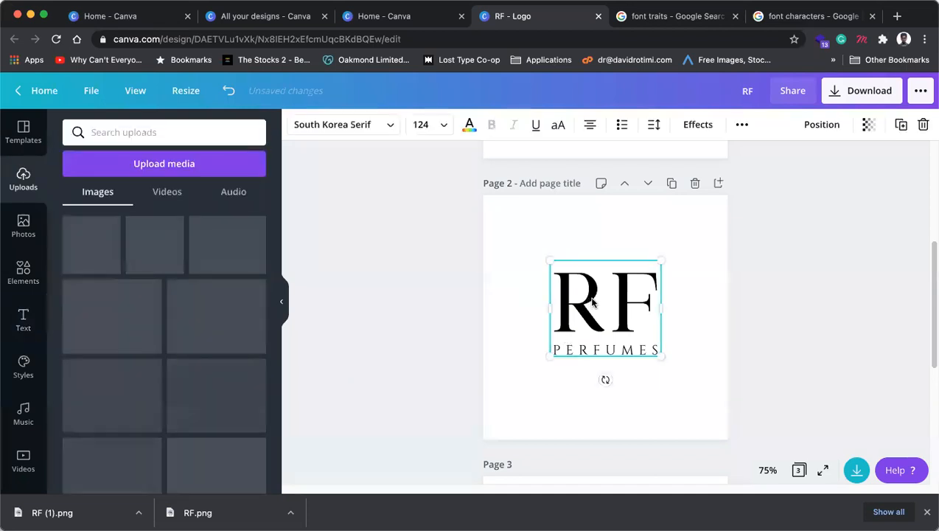
left_click_drag(567, 282, 541, 268)
key("Delete")
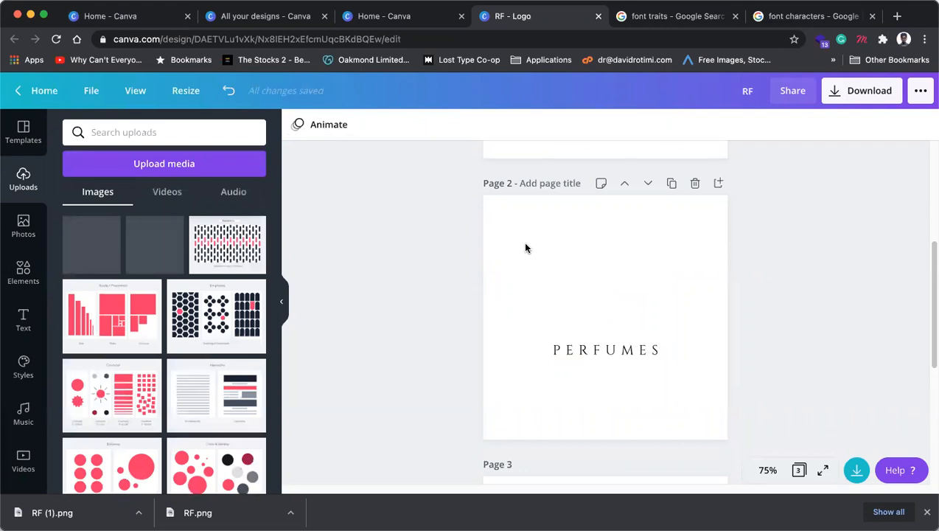
Step: Place the R image on the page, then undo it, leaving only PERFUMES
left_click_drag(636, 290, 776, 305)
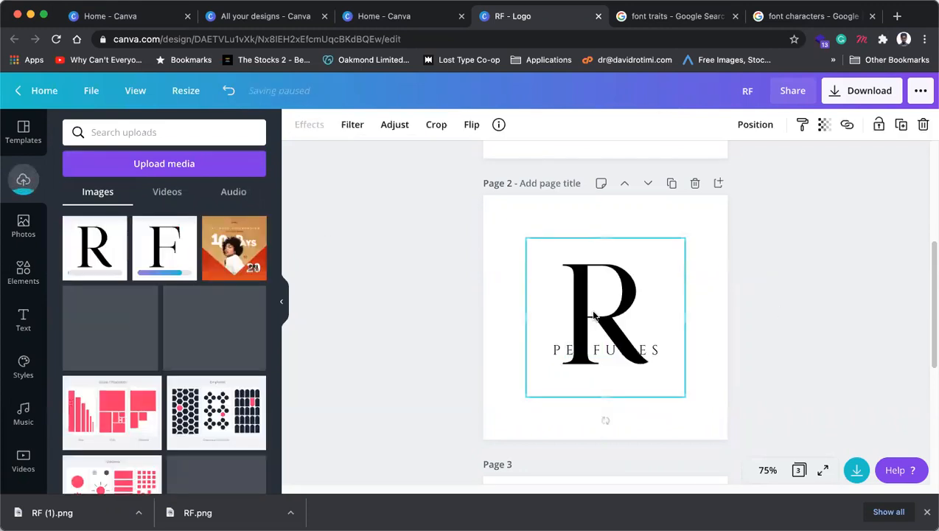
left_click_drag(557, 287, 514, 258)
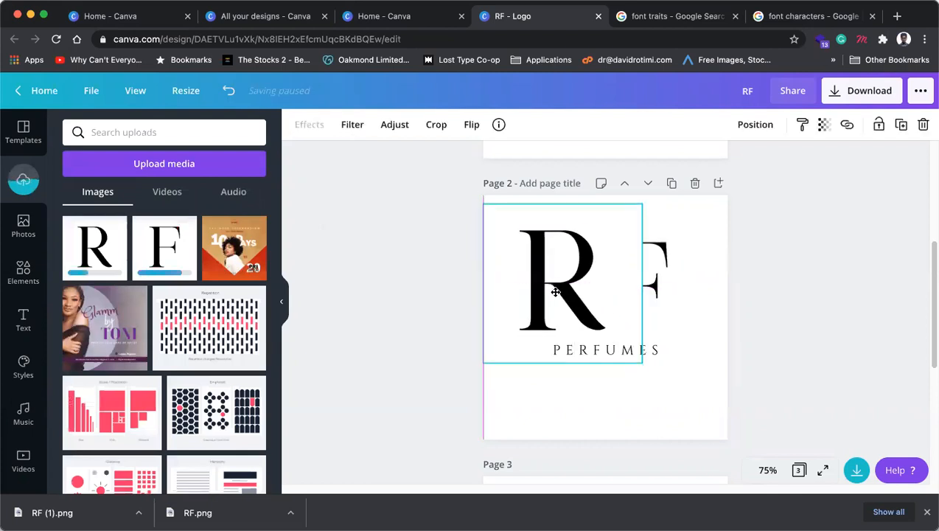
left_click_drag(510, 338, 607, 369)
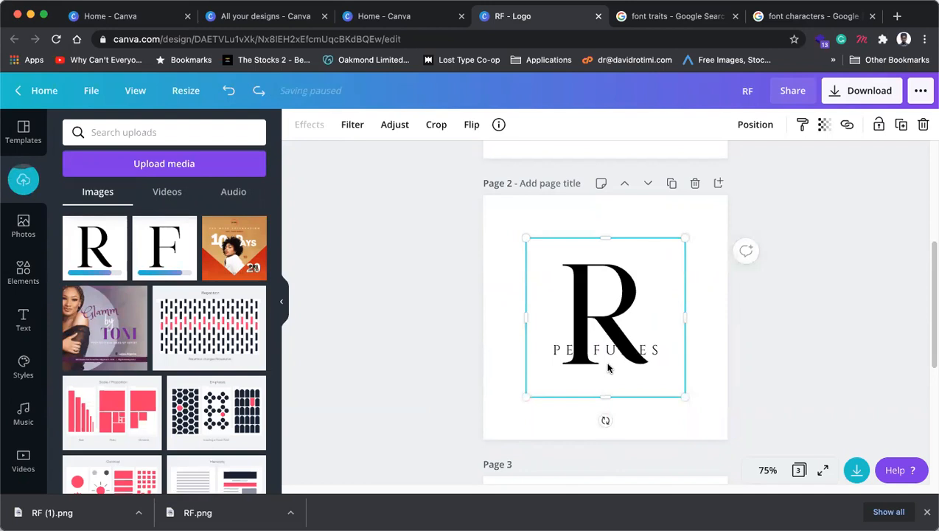
key("super+z")
key("super+z")
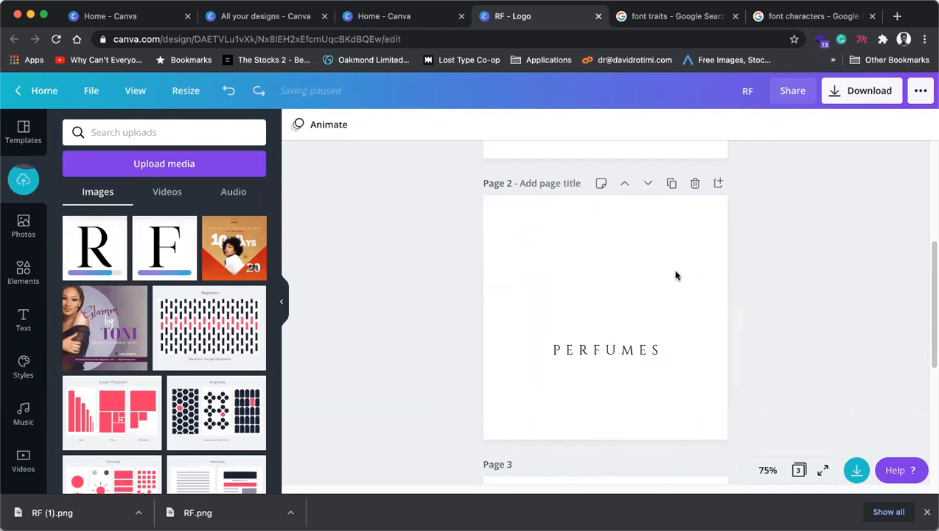
scroll(676, 274, "up", 5)
scroll(674, 269, "down", 4)
scroll(673, 259, "up", 2)
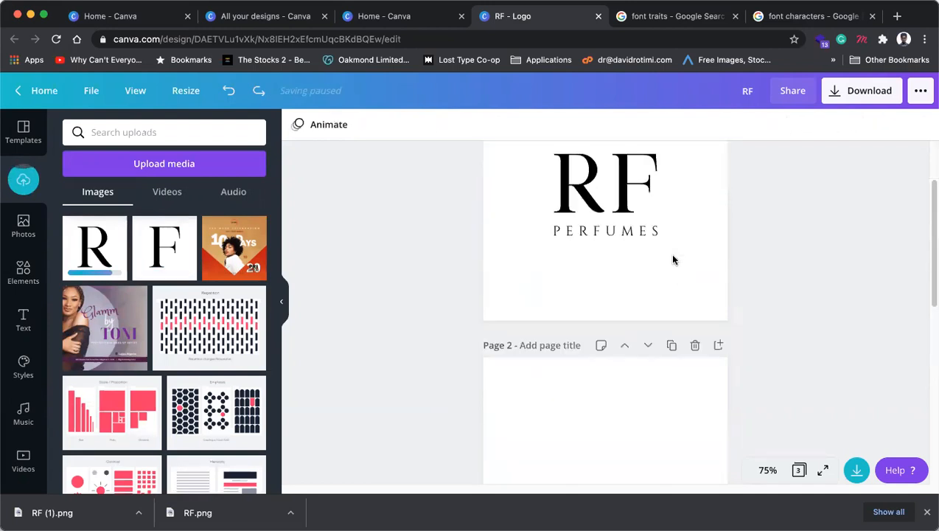
scroll(671, 254, "up", 2)
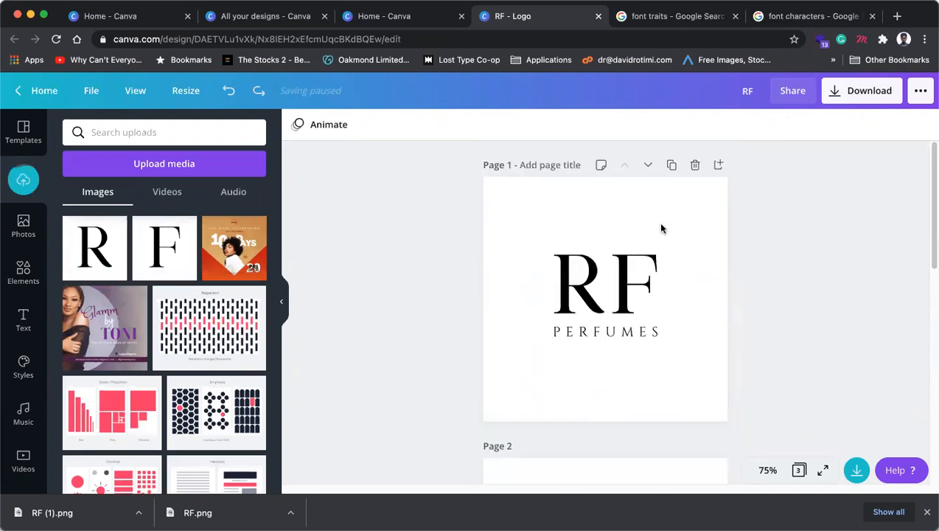
Step: Duplicate Page 1 and reduce the copy to a single enlarged R
left_click(672, 167)
left_click(612, 357)
left_click(612, 357)
key("BackSpace")
double_click(608, 274)
left_click_drag(608, 274, 666, 280)
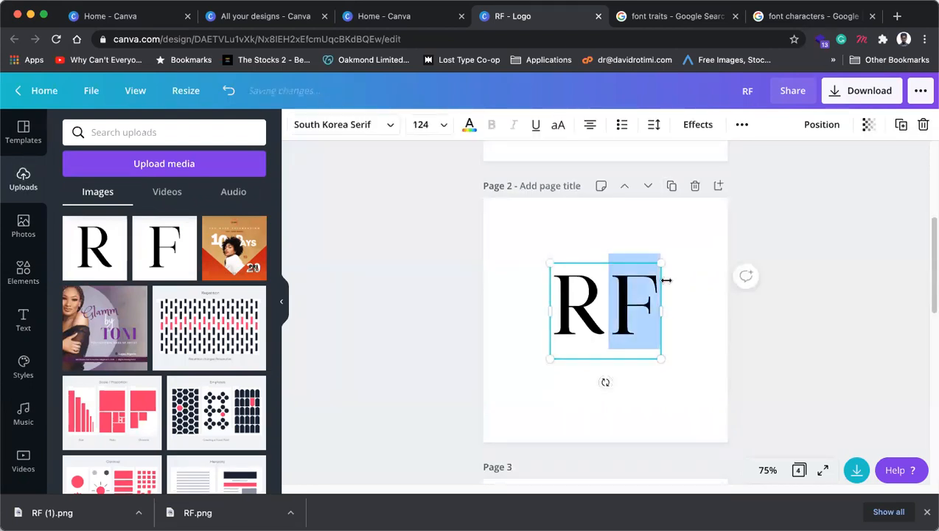
key("BackSpace")
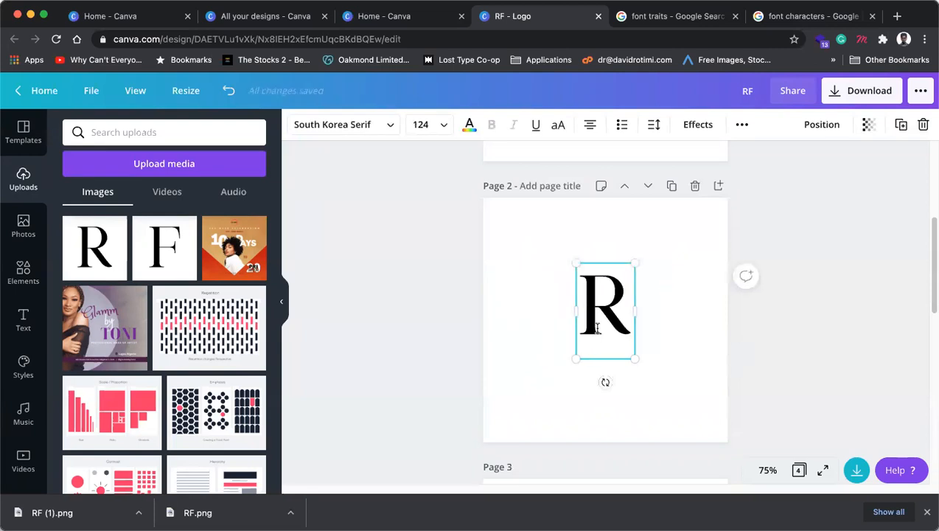
left_click(760, 336)
left_click(623, 331)
mouse_move(635, 360)
left_mouse_down()
mouse_move(713, 430)
mouse_move(633, 363)
mouse_move(650, 351)
left_mouse_up()
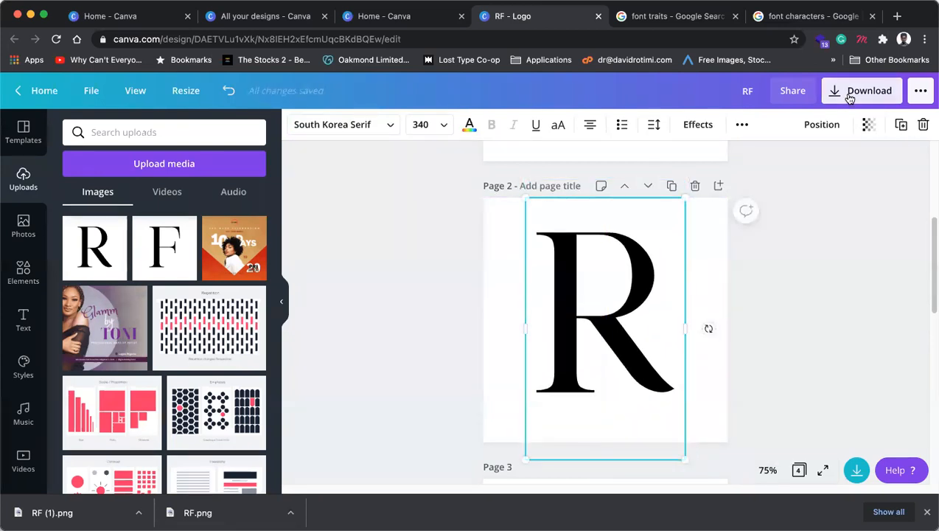
Step: Open the download page list, then close it without exporting
left_click(855, 92)
left_click(870, 332)
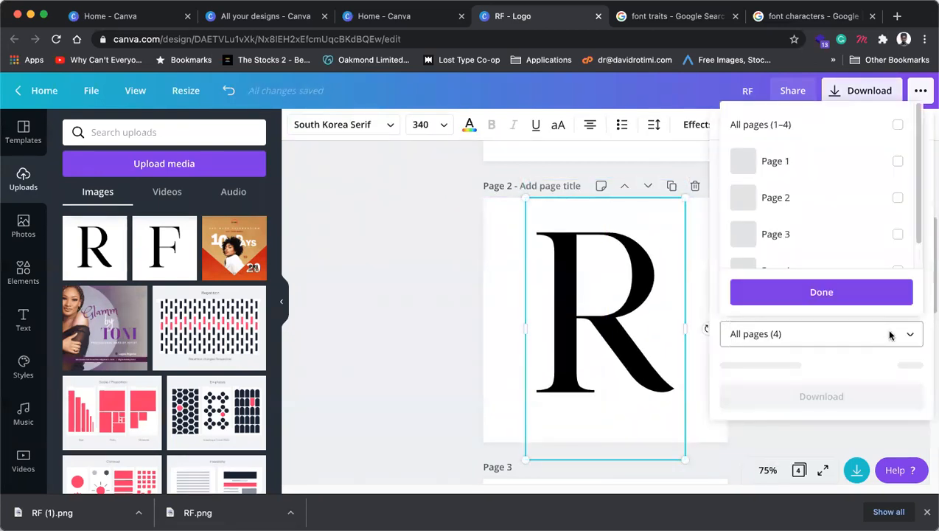
left_click(822, 292)
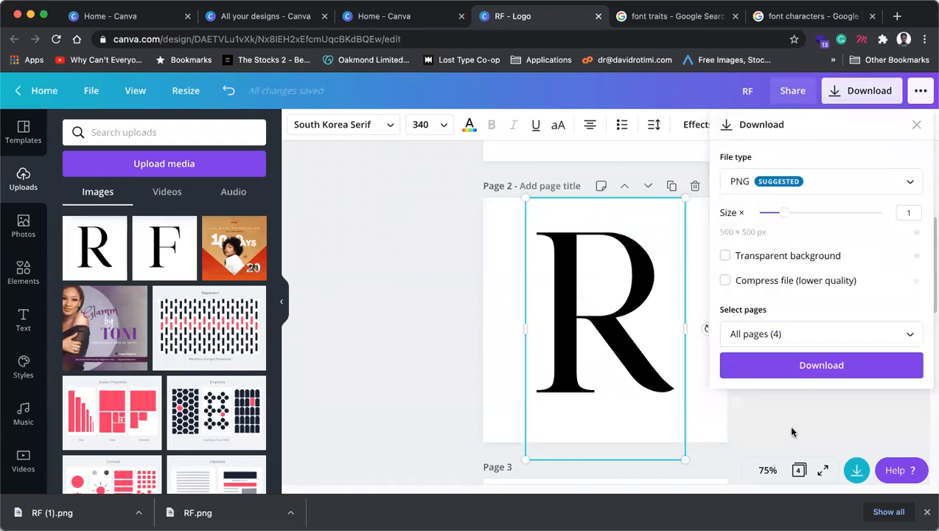
left_click(464, 253)
scroll(737, 244, "down", 1)
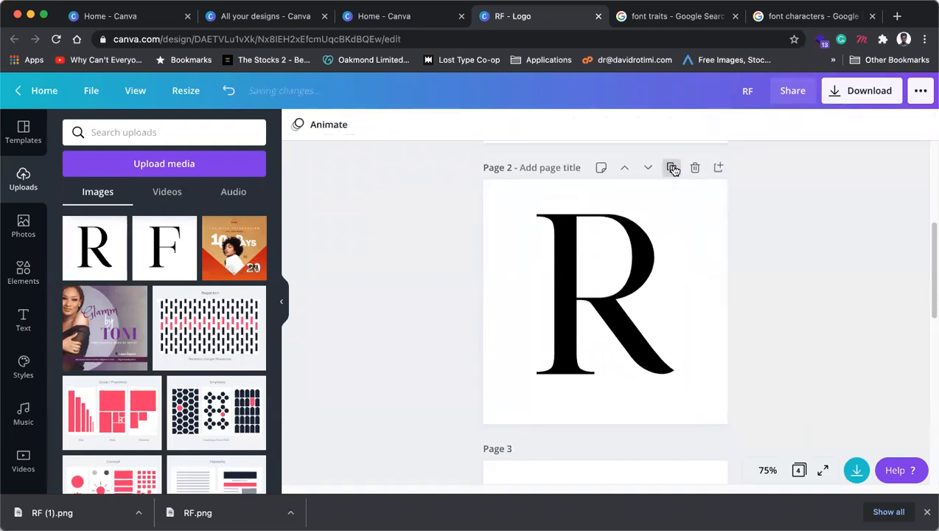
Step: Duplicate the big-R page and change its letter to F
left_click(671, 167)
left_click(621, 340)
double_click(562, 315)
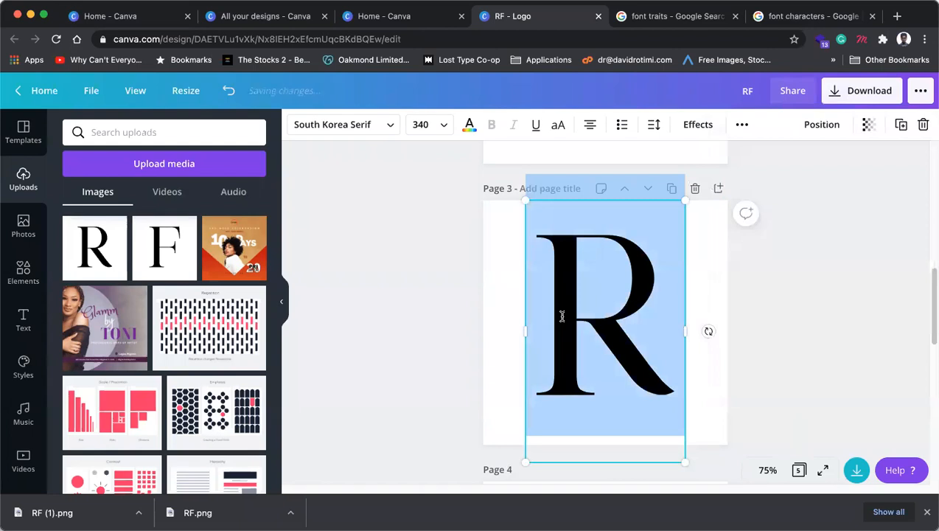
type("F")
key("Escape")
Step: Download pages 2 and 3 as transparent PNGs at size 2, as RF.zip
left_click(859, 95)
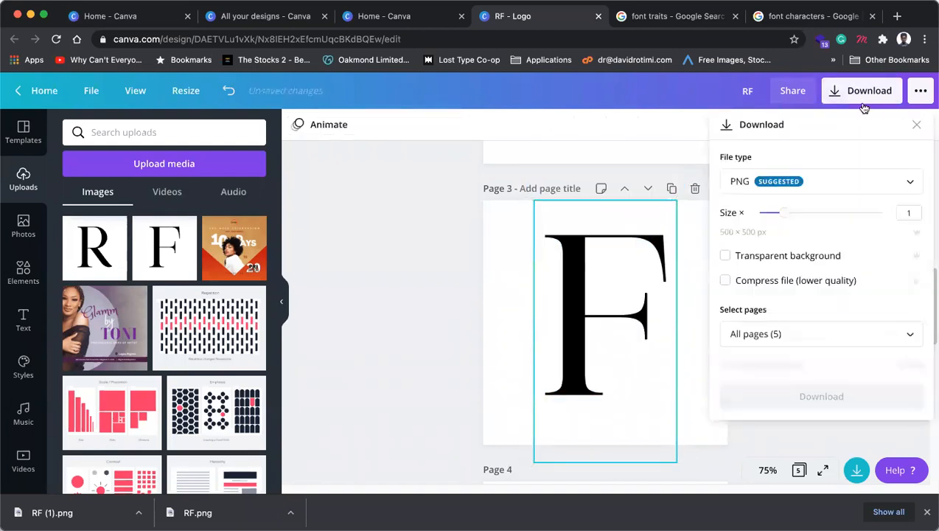
left_click(824, 331)
left_click(781, 203)
left_click(789, 233)
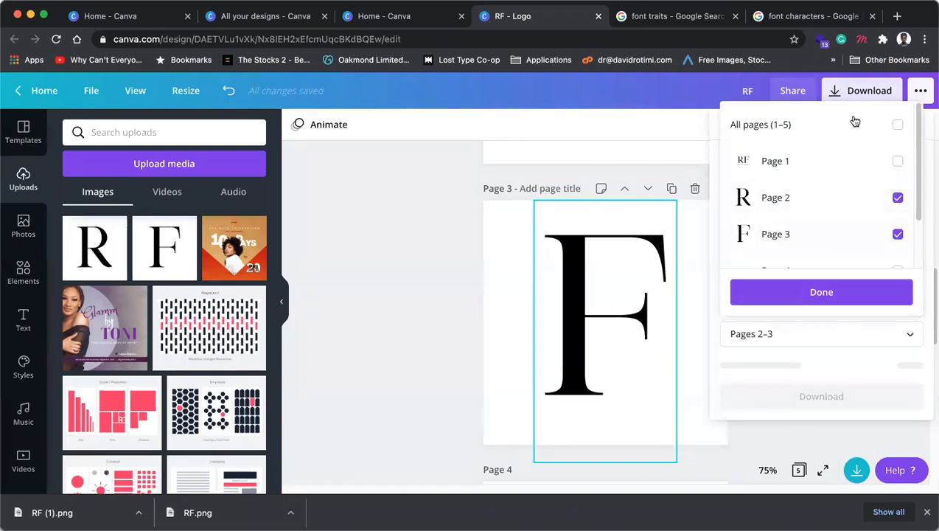
left_click(854, 370)
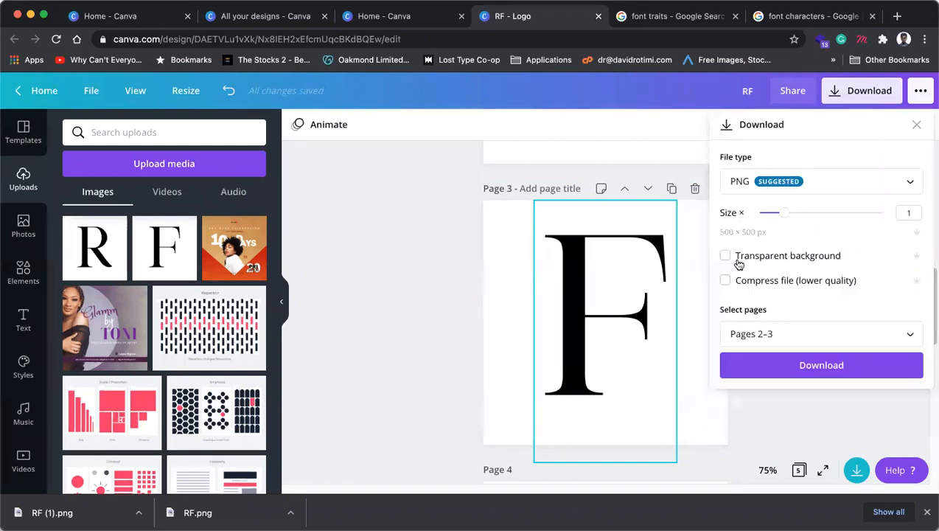
left_click(726, 256)
left_click_drag(784, 213, 837, 213)
left_click(821, 366)
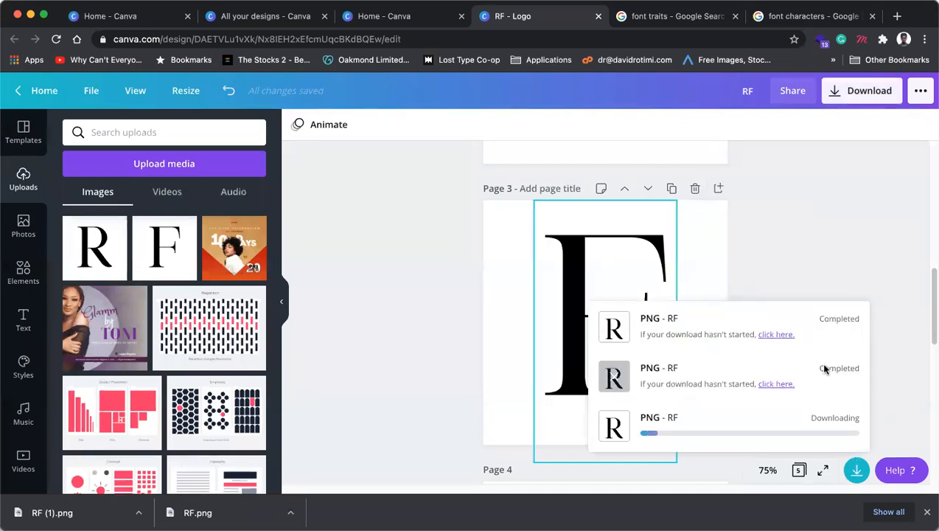
left_click(848, 208)
Step: Delete the temporary big F and big R pages
left_click(695, 190)
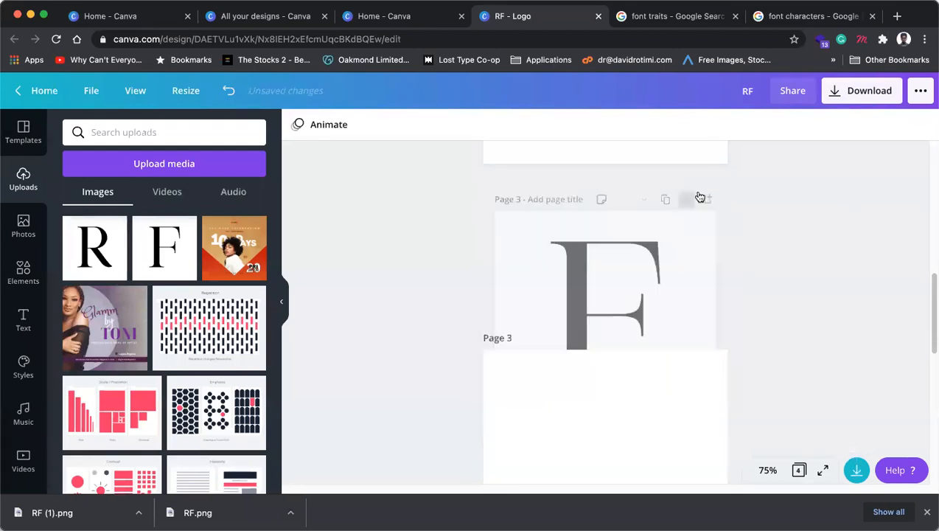
scroll(682, 287, "up", 4)
scroll(695, 256, "up", 2)
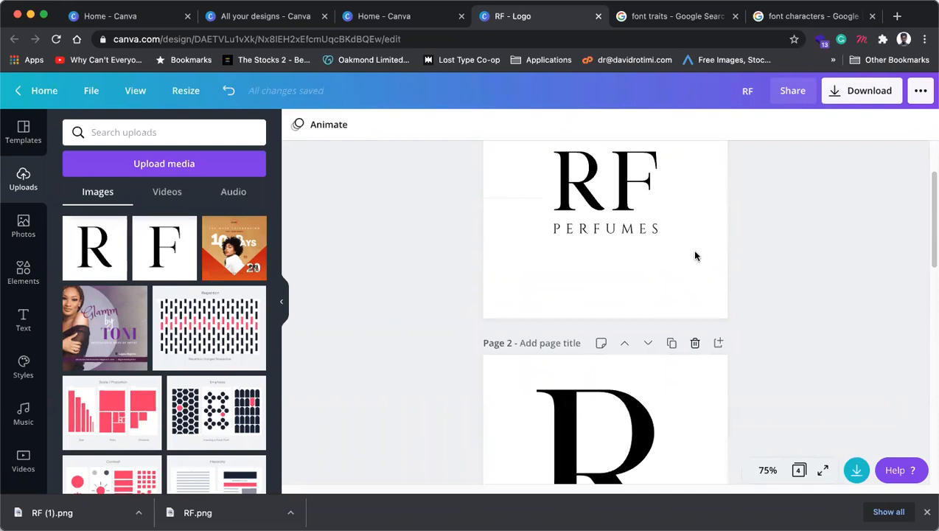
scroll(693, 276, "up", 2)
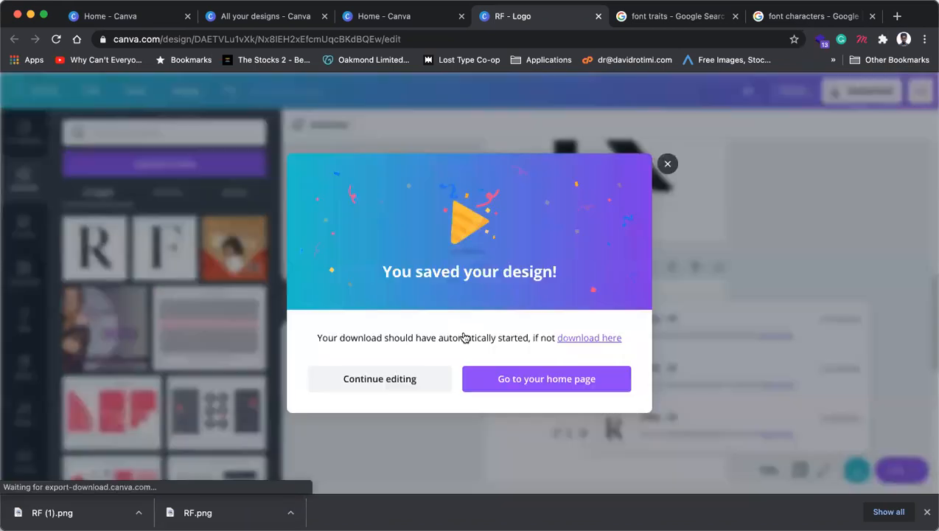
key("Escape")
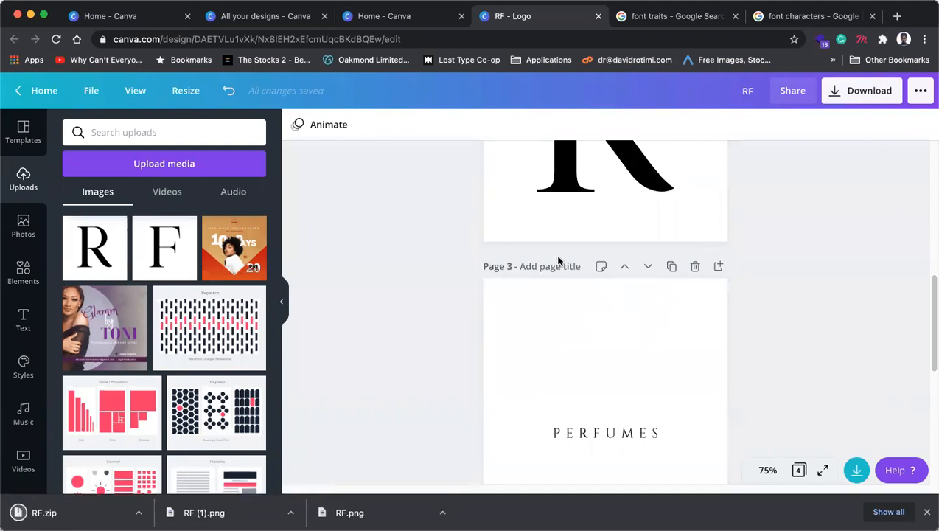
scroll(622, 351, "up", 3)
left_click(621, 347)
left_click(696, 216)
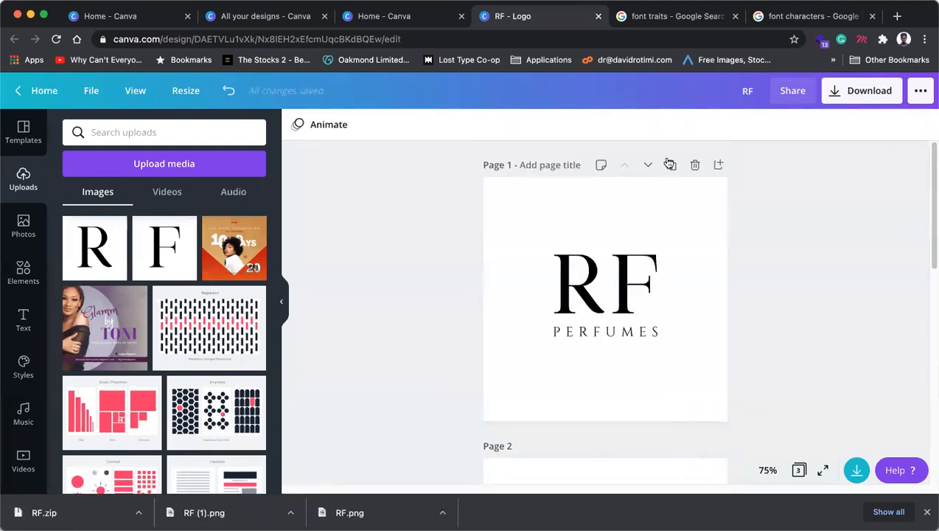
Step: Duplicate the page, delete its RF text, and upload the exported R and F images
left_click(671, 166)
left_click(616, 310)
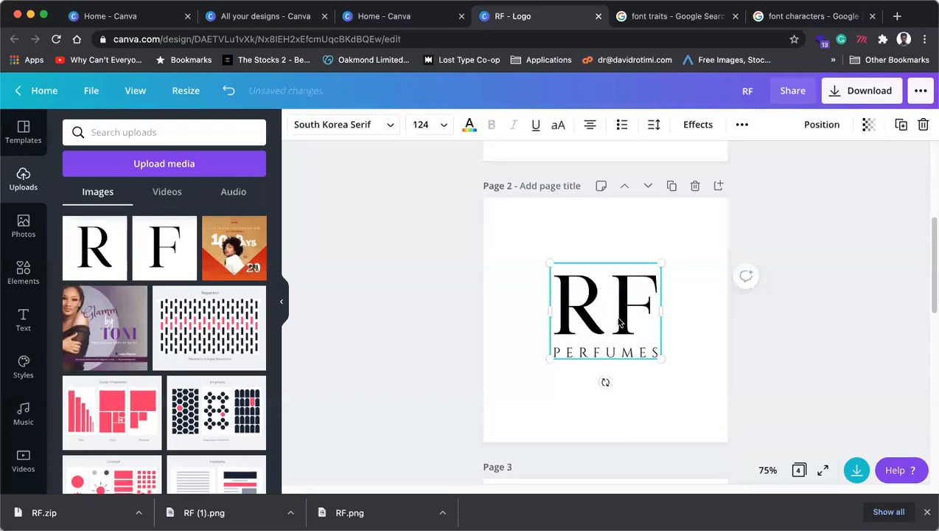
key("Delete")
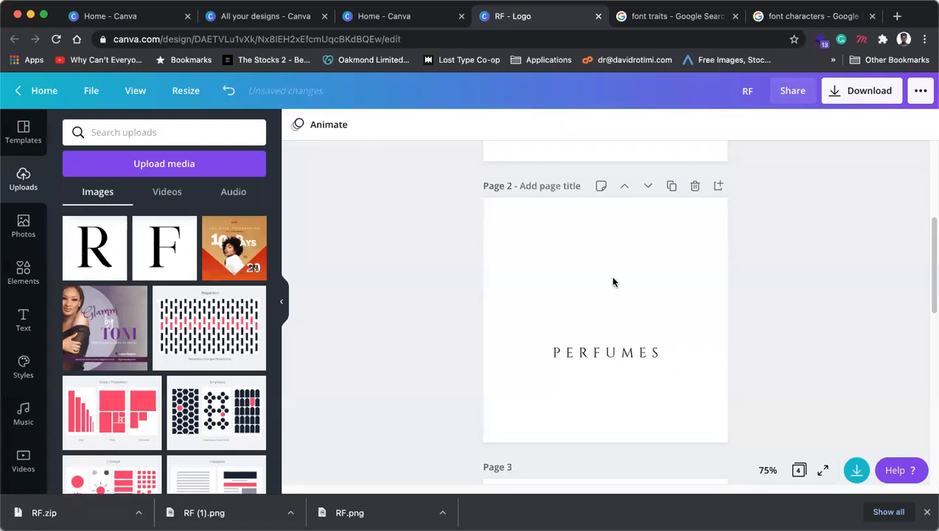
key("super+Tab")
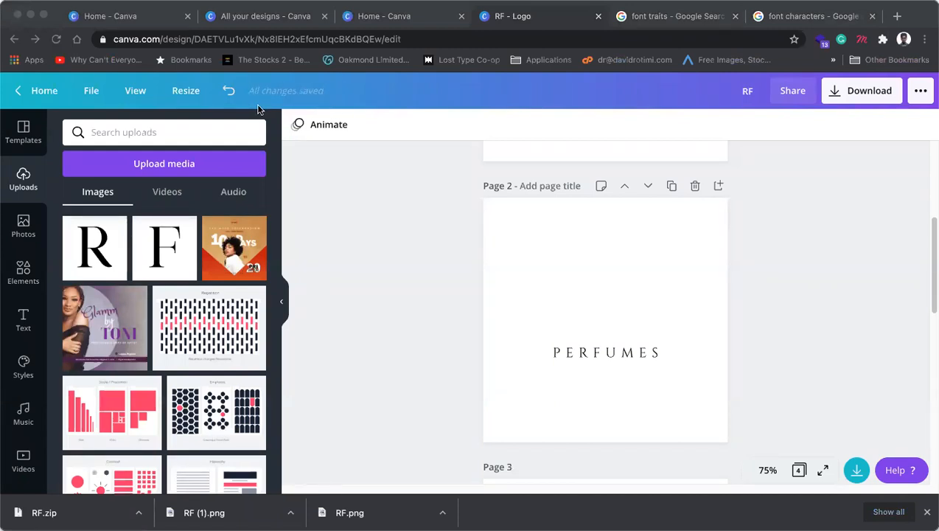
left_click_drag(600, 278, 600, 281)
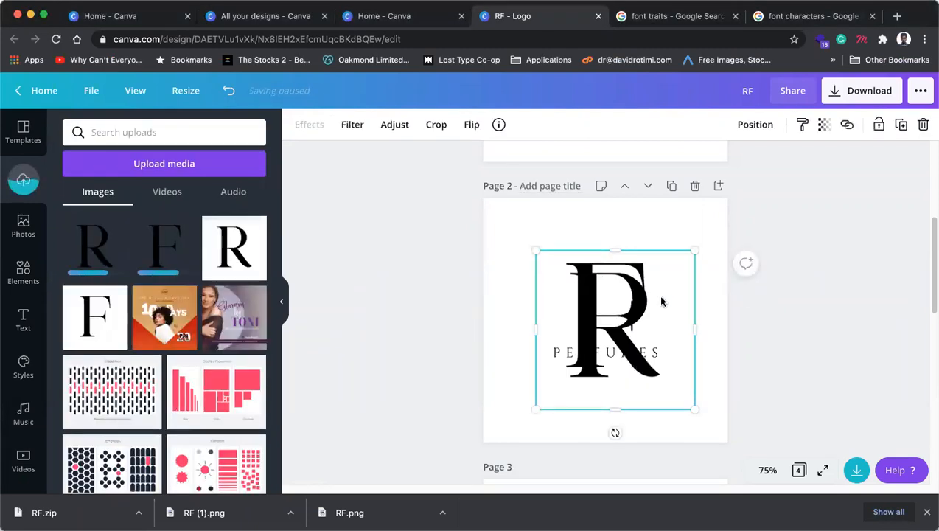
Step: Undo an accidental squash of the R image, then mirror it horizontally
left_click_drag(632, 328, 570, 327)
key("ctrl+z")
left_click(697, 331)
left_click(656, 354)
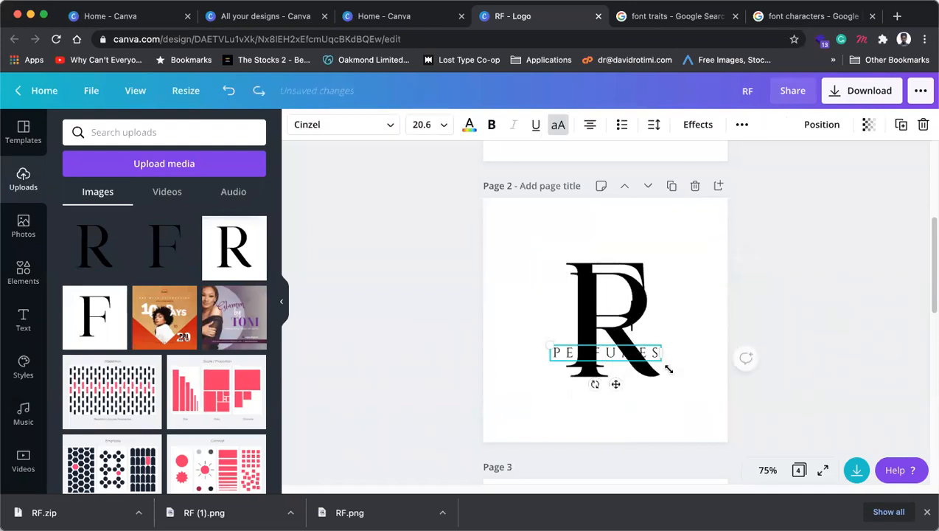
left_click(639, 303)
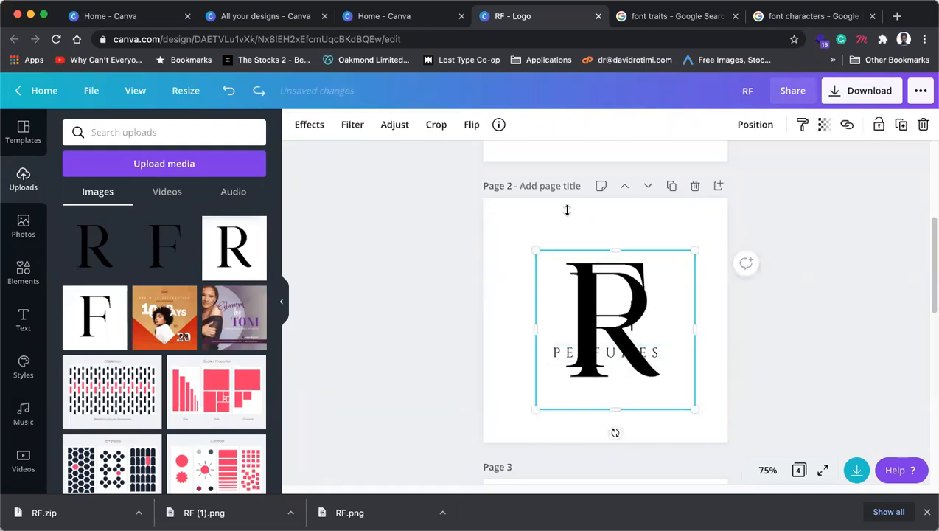
left_click(469, 125)
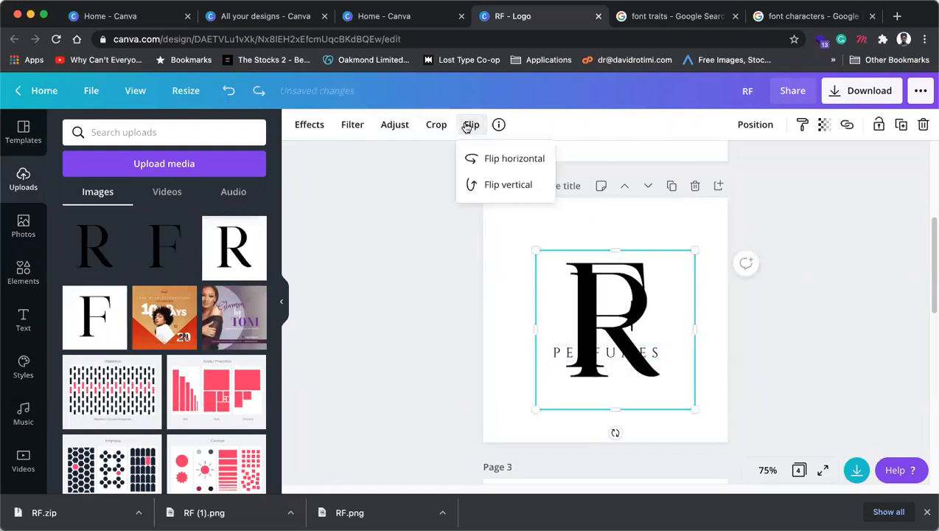
left_click(503, 164)
left_click(797, 340)
Step: Set the mirrored R against the F, shrink the pair, and place it above PERFUMES
left_click(584, 300)
left_click_drag(584, 300, 553, 304)
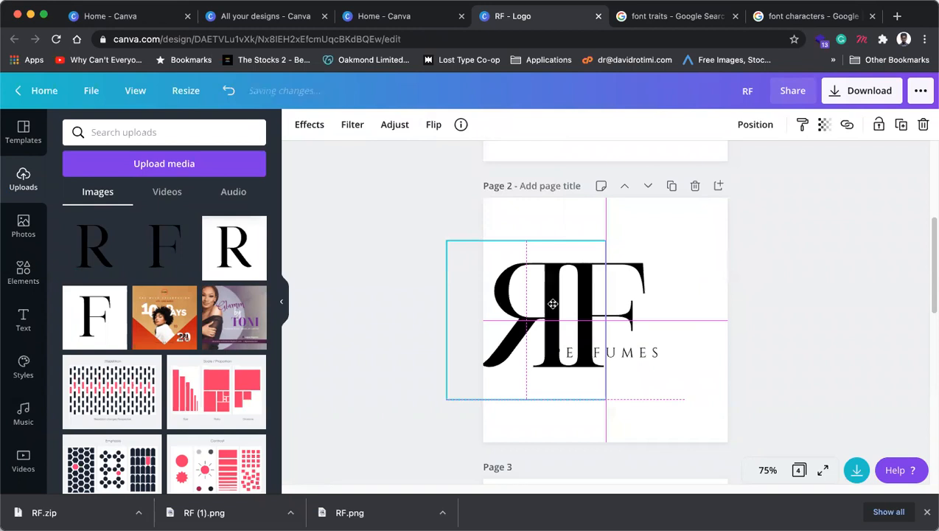
left_click(639, 281, "shift")
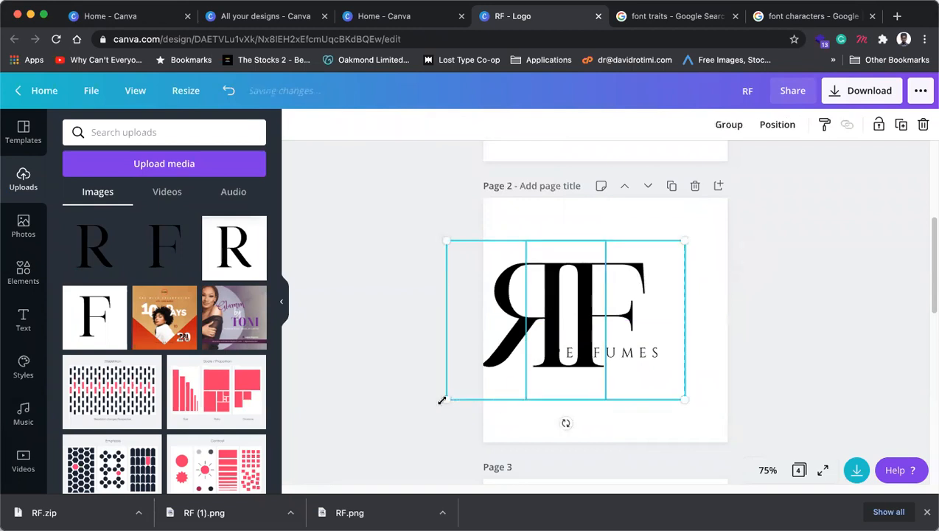
left_click_drag(452, 392, 551, 362)
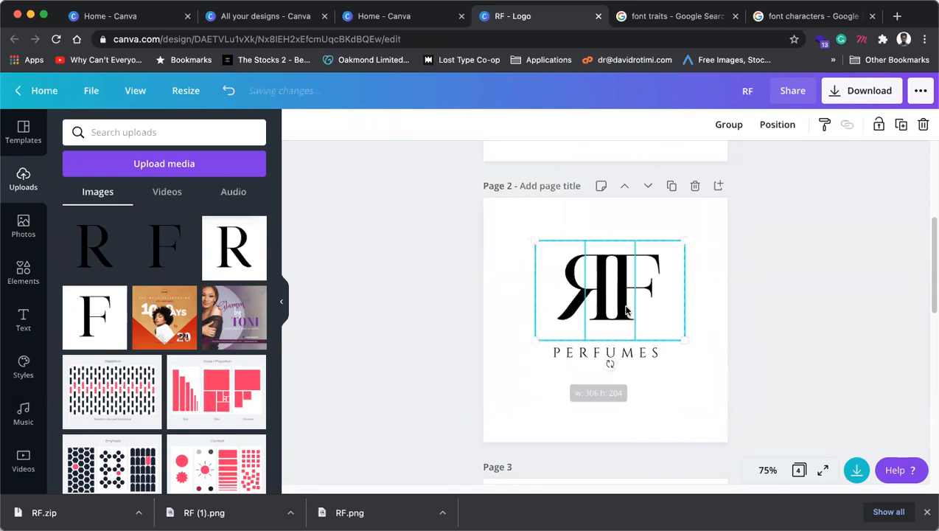
left_click_drag(627, 312, 626, 317)
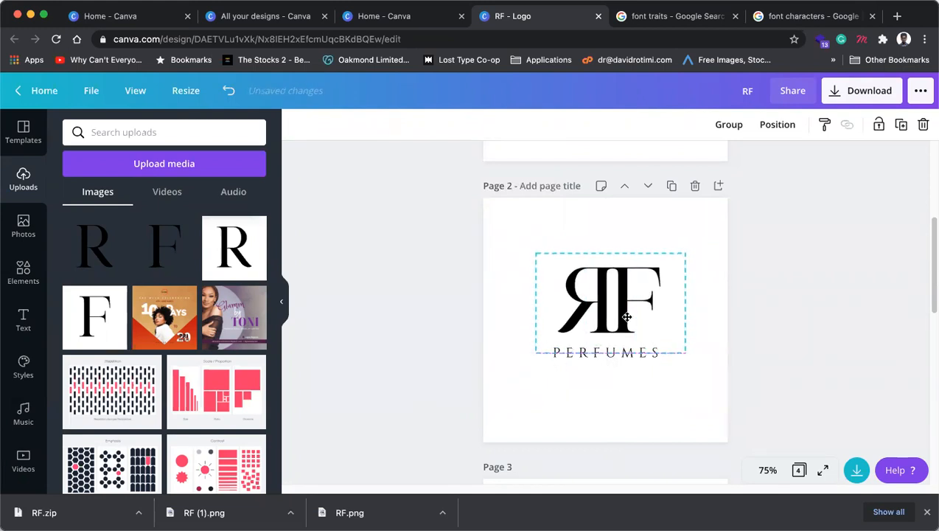
left_click_drag(627, 317, 627, 317)
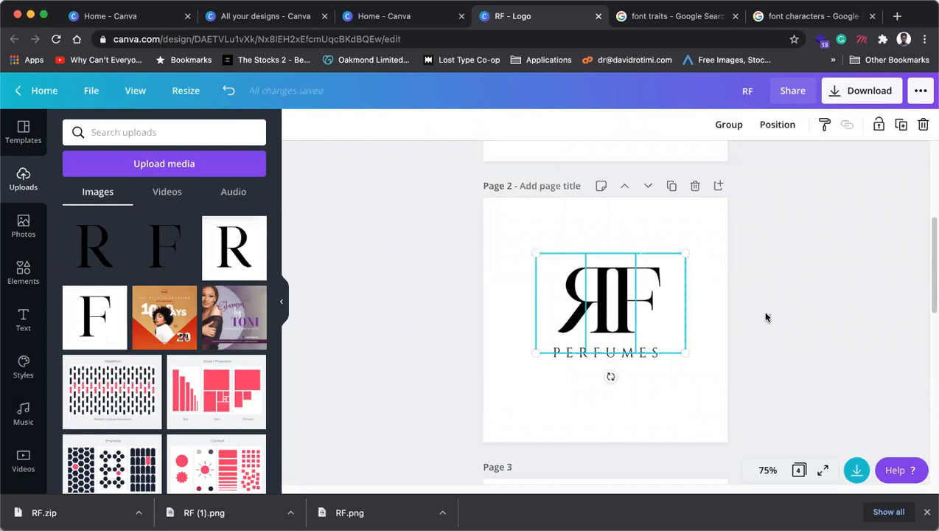
Step: Nudge the mirrored R slightly left, then delete both letter images
left_click(763, 306)
left_click(607, 301)
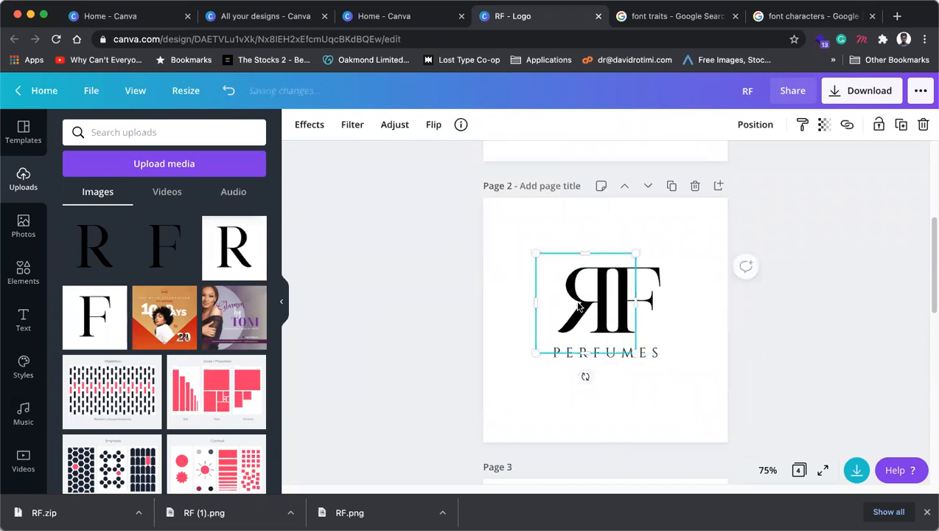
left_click_drag(579, 306, 568, 306)
left_click(803, 331)
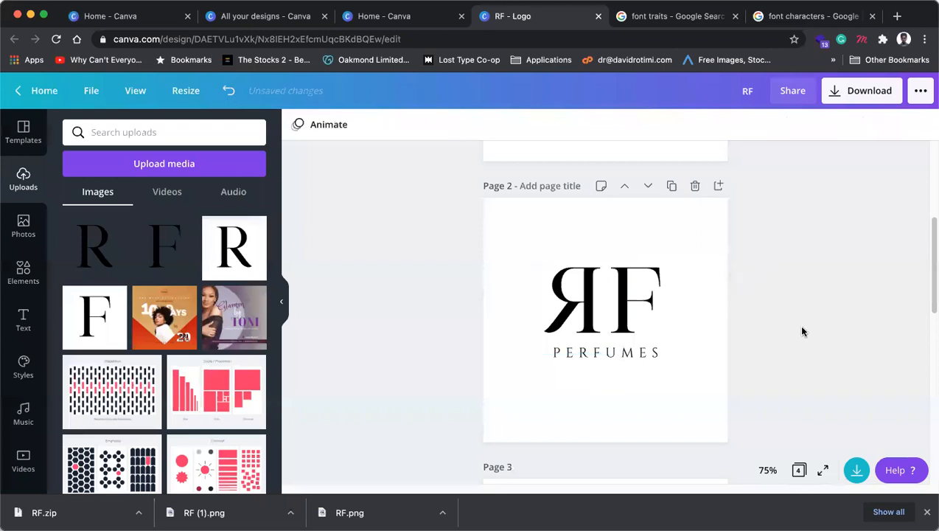
left_click_drag(761, 317, 517, 253)
key("Delete")
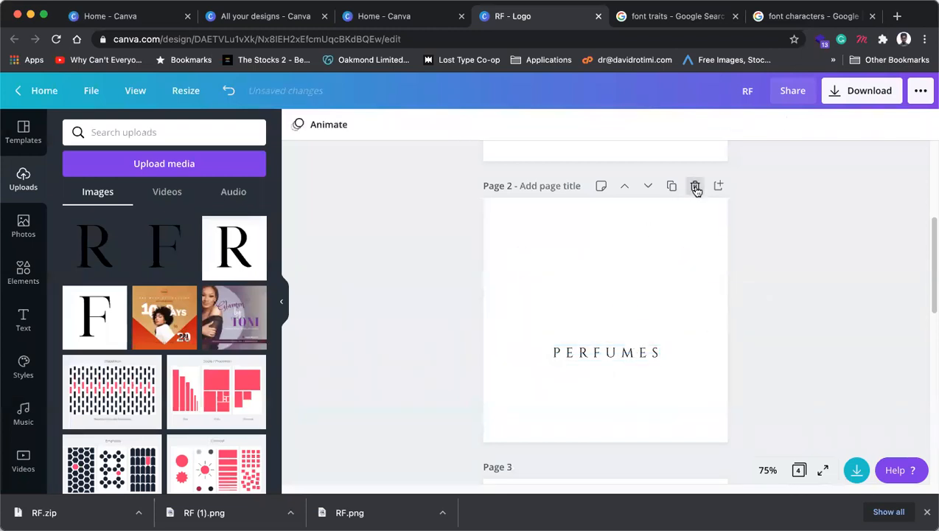
Step: Restore the deleted letters, remove the mirrored-R Page 2 and duplicate Page 1
key("super+z")
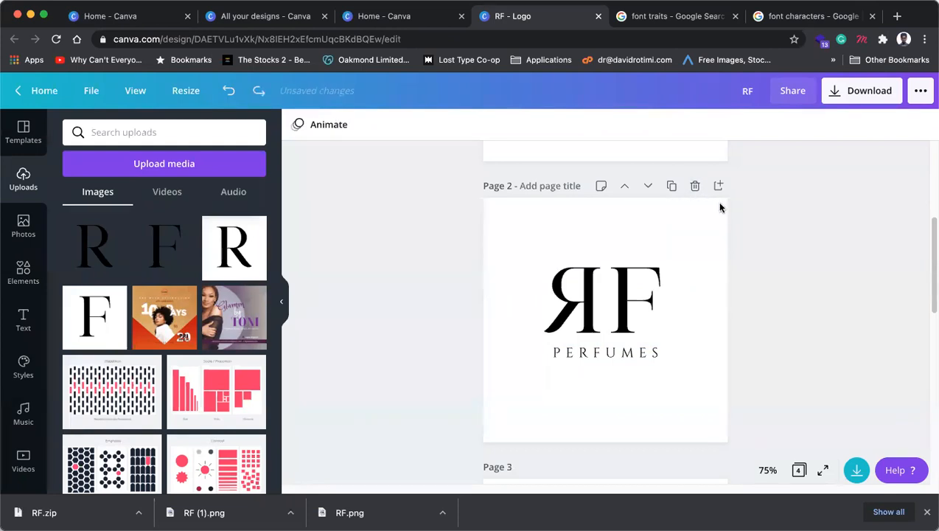
left_click(696, 186)
scroll(614, 319, "up", 4)
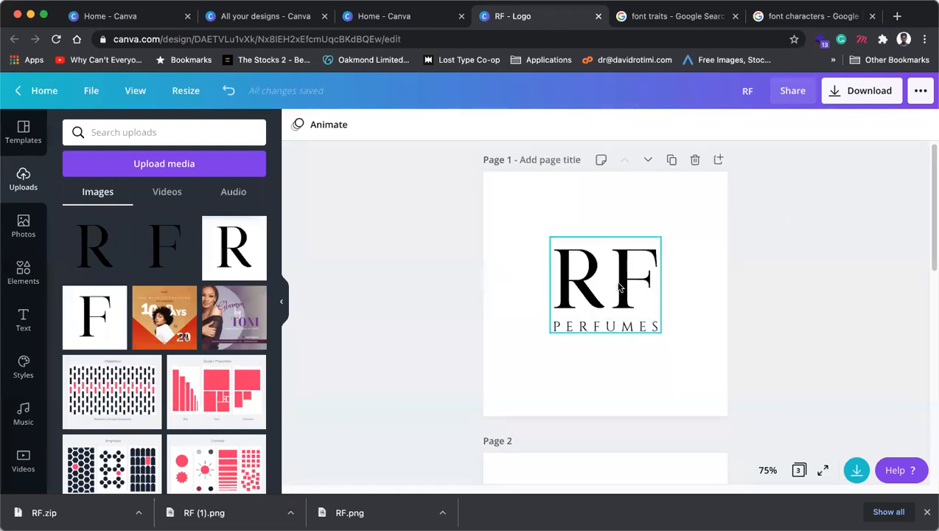
scroll(665, 258, "down", 3)
scroll(667, 258, "up", 3)
left_click(672, 164)
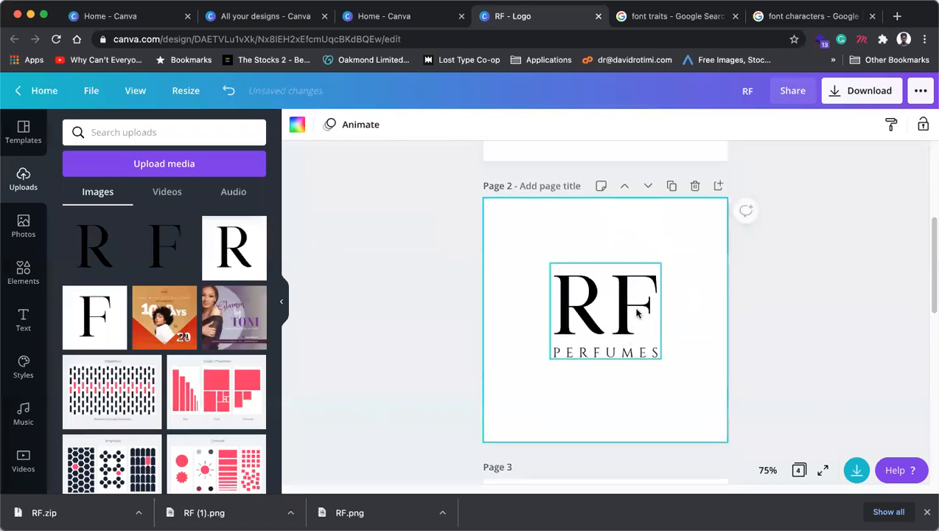
Step: Enlarge the PERFUMES text box and reduce its font size to 22.5
left_click(621, 352)
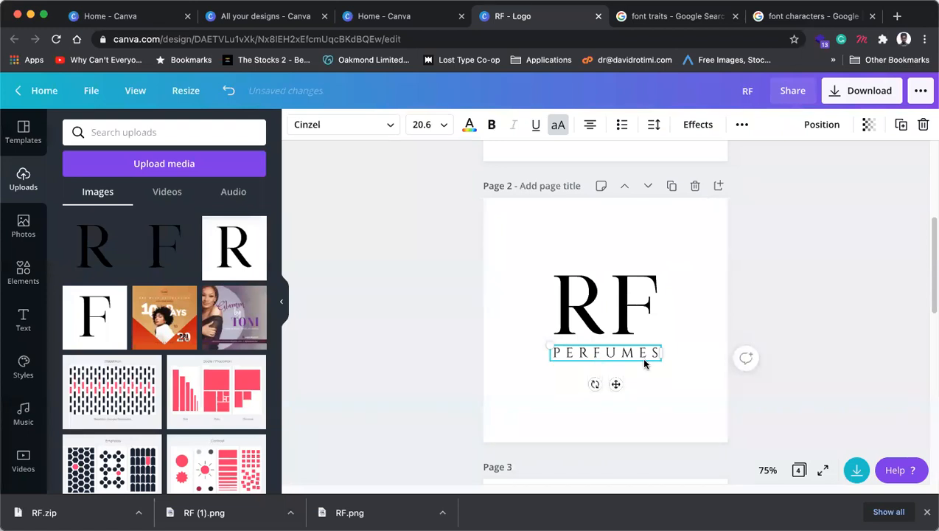
left_click(768, 351)
left_click(598, 353)
left_click_drag(545, 342, 529, 326)
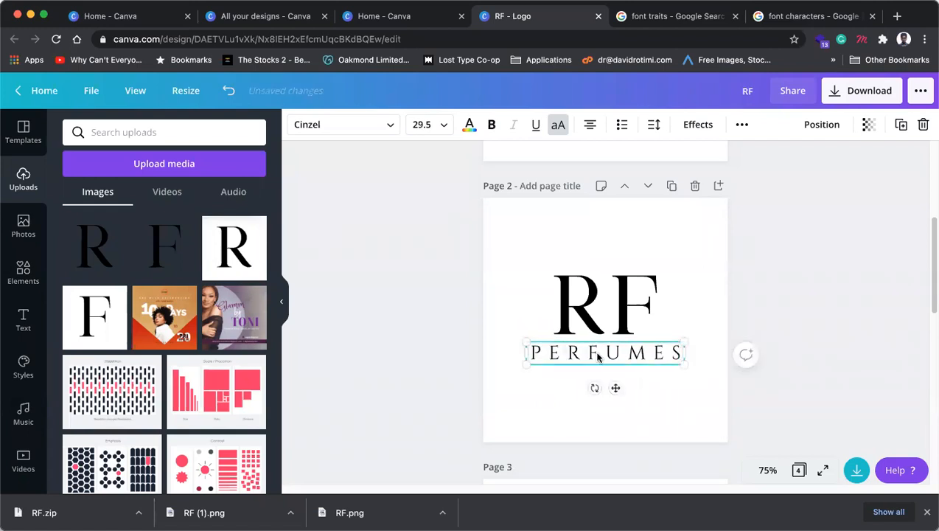
double_click(596, 353)
key("super+shift+comma")
key("super+shift+comma")
key("super+shift+comma")
key("super+shift+comma")
key("super+shift+comma")
key("super+shift+comma")
key("super+shift+comma")
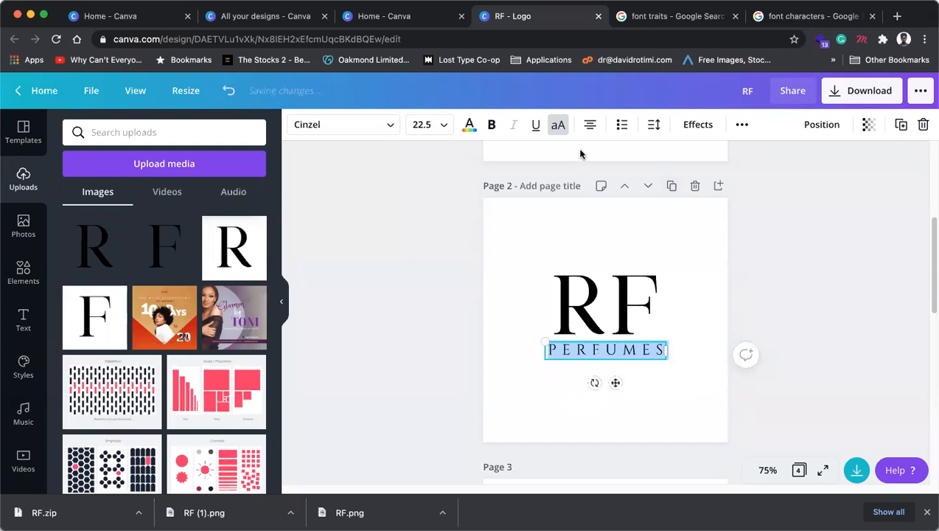
Step: Widen the PERFUMES letter spacing to 632, removing an accidental bullet along the way
left_click(696, 123)
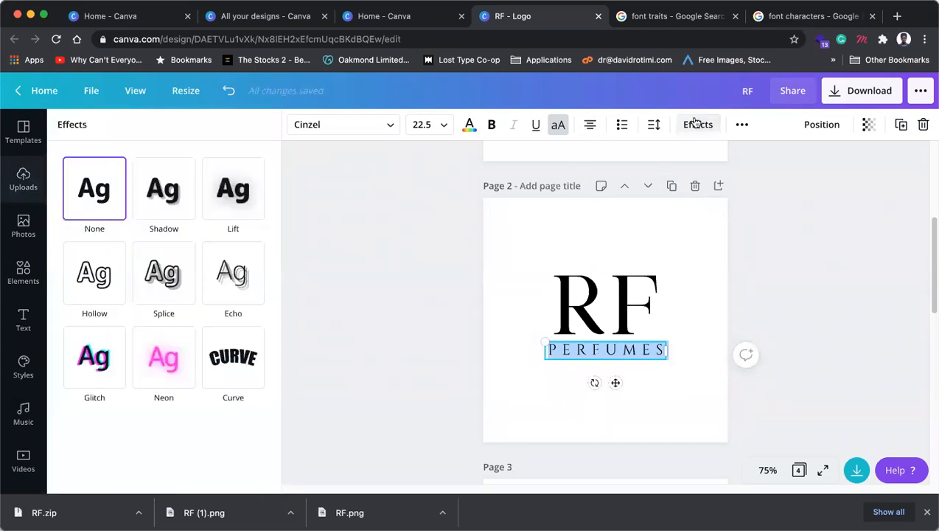
left_click(655, 129)
left_click(627, 130)
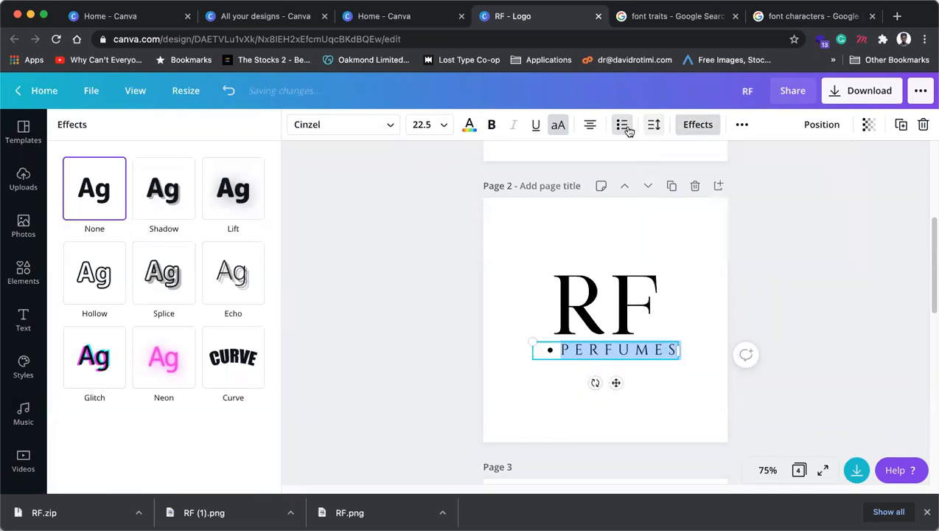
left_click(623, 127)
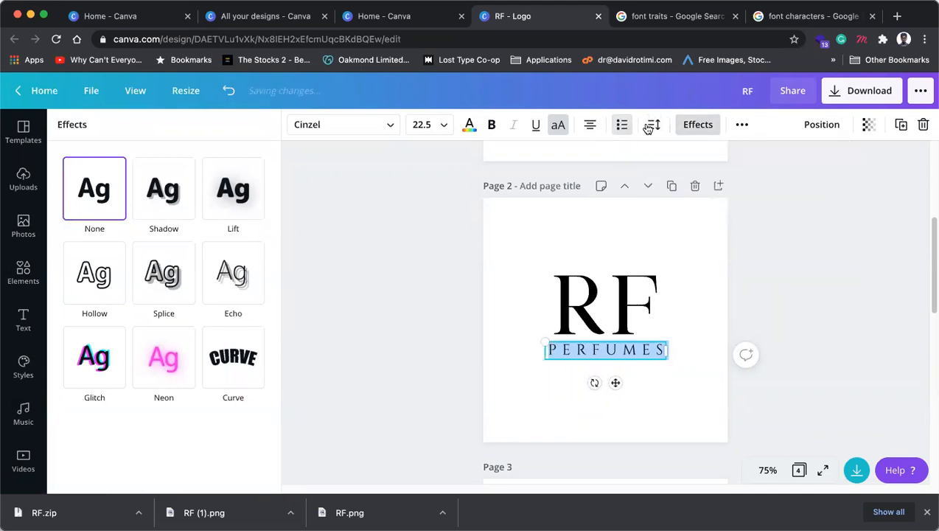
left_click(652, 127)
left_click_drag(774, 167, 789, 170)
left_click(797, 388)
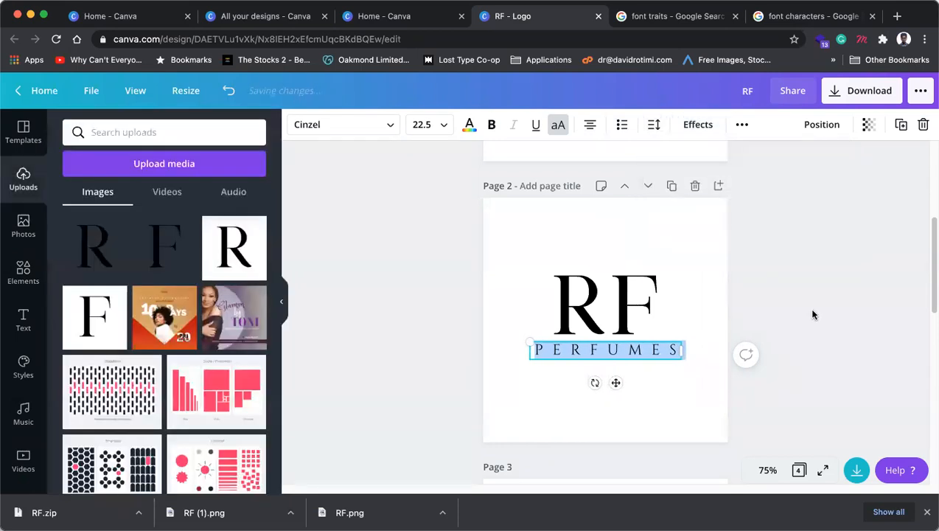
Step: Nudge RF upward and centre the RF and PERFUMES pair on the page
left_click(625, 305)
left_click_drag(630, 307, 629, 297)
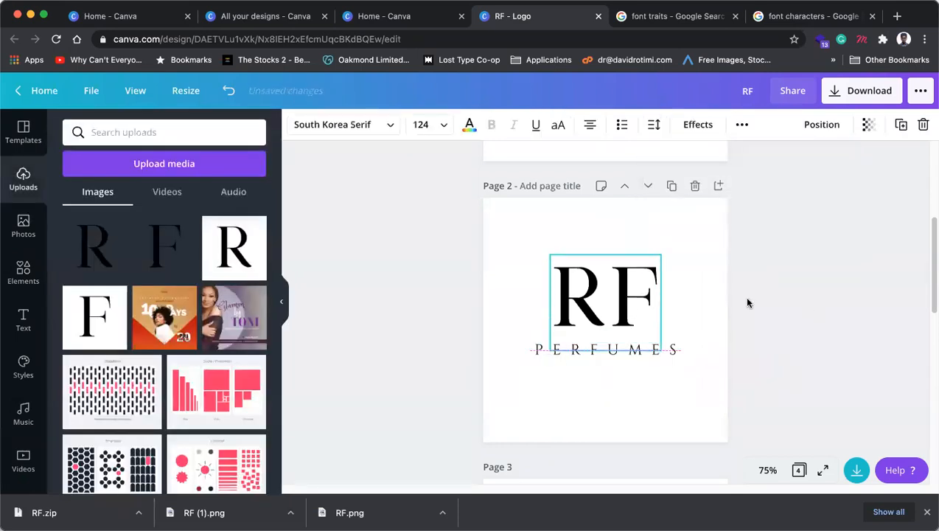
left_click(743, 296)
left_click(626, 304)
left_click(646, 351)
left_click(631, 305, "shift")
left_click_drag(631, 309, 632, 322)
left_click(815, 275)
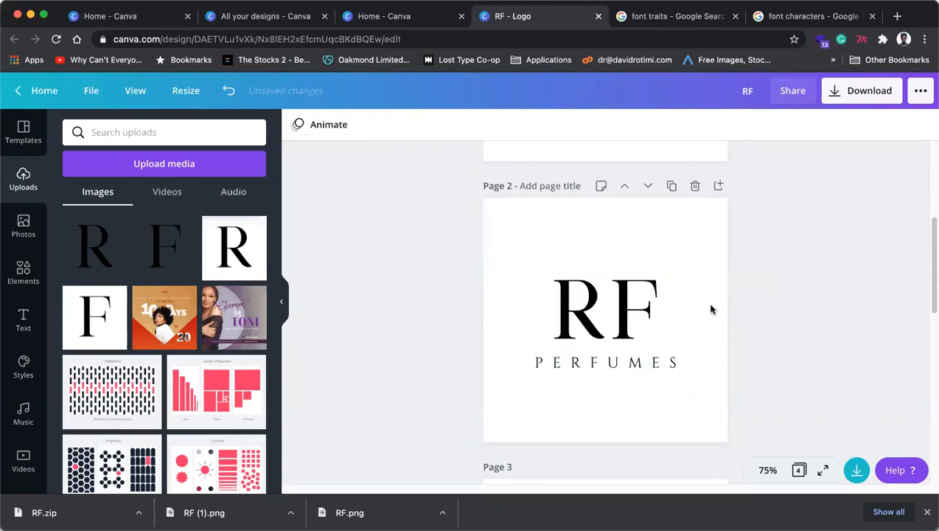
Step: Tighten the RF letter spacing to -57
scroll(711, 309, "up", 5)
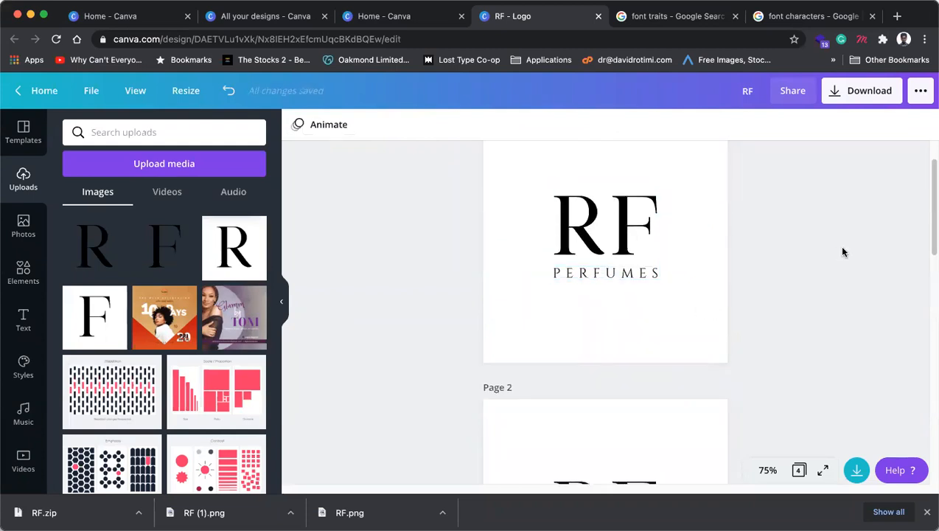
scroll(843, 251, "down", 5)
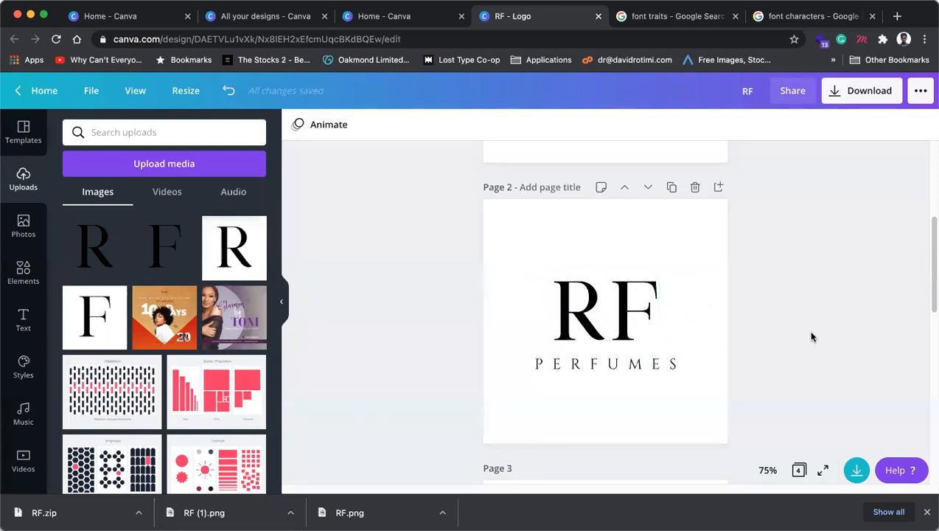
left_click(654, 319)
left_click(618, 310)
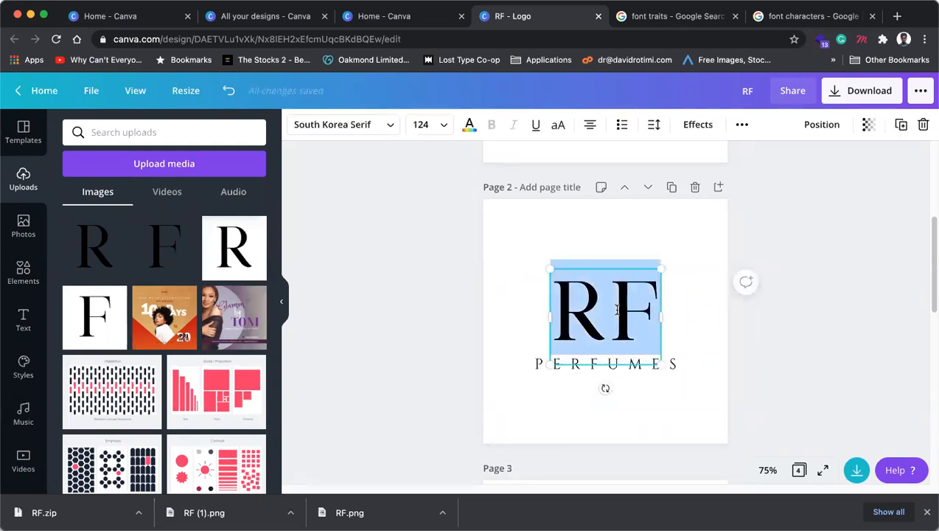
left_click(702, 124)
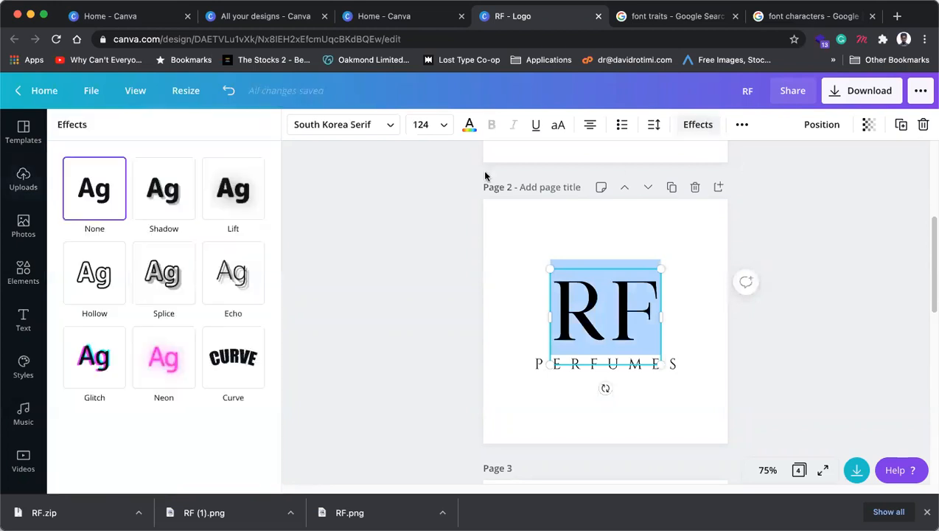
left_click(743, 125)
left_click(654, 125)
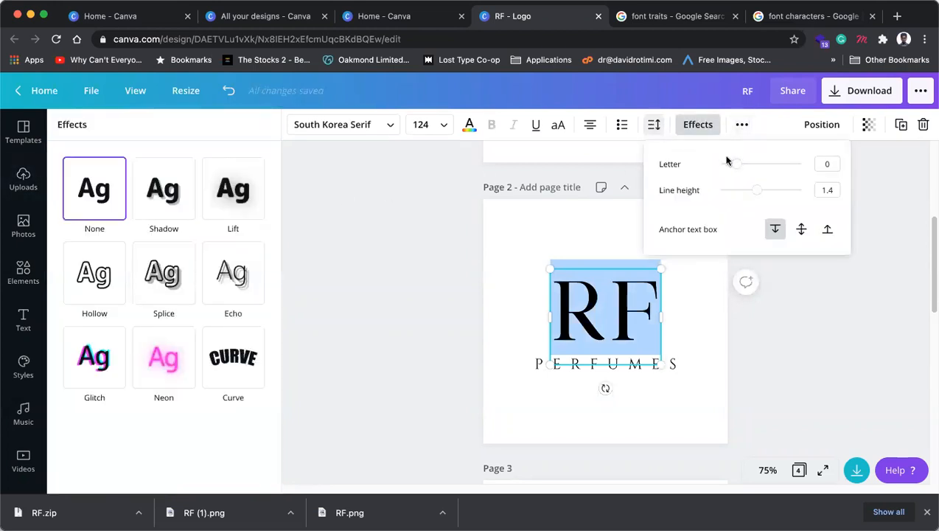
left_click_drag(733, 166, 732, 168)
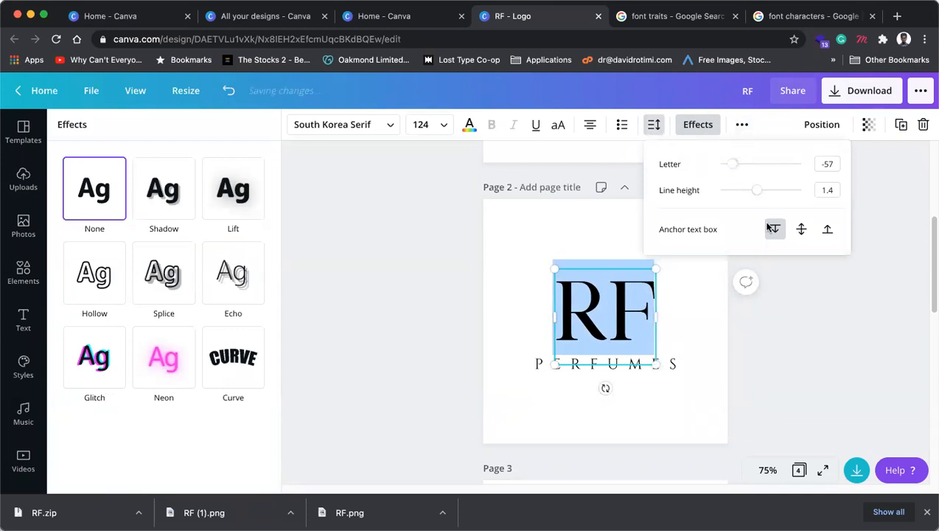
left_click(809, 307)
left_click(811, 308)
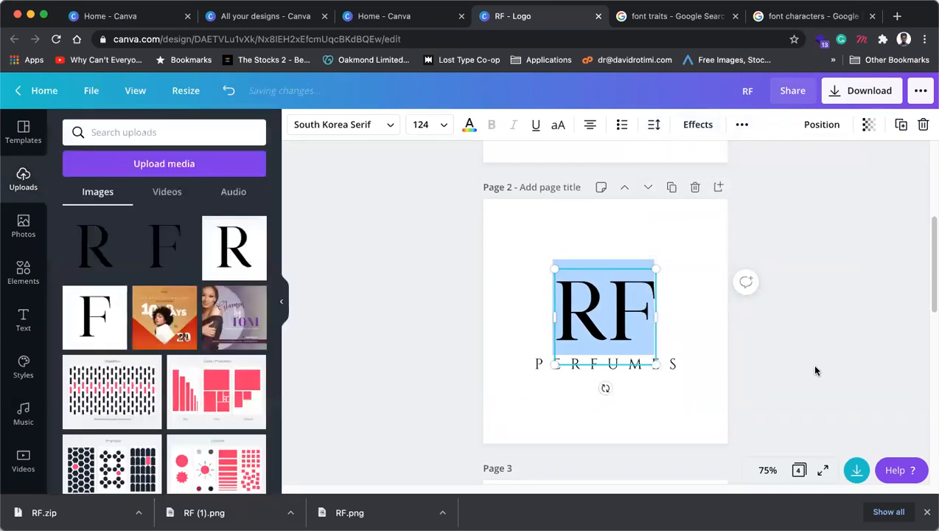
Step: Check the PERFUMES text beneath the tightened RF letters
left_click(647, 367)
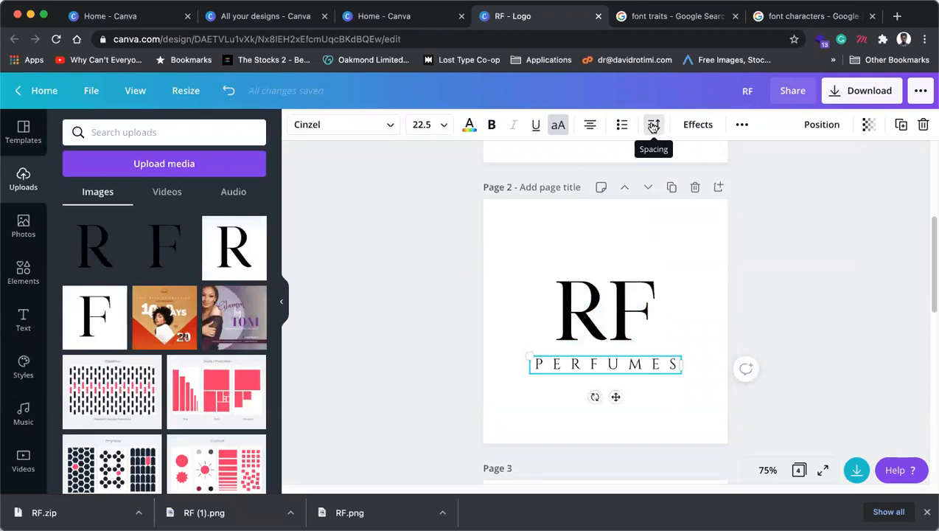
left_click(803, 275)
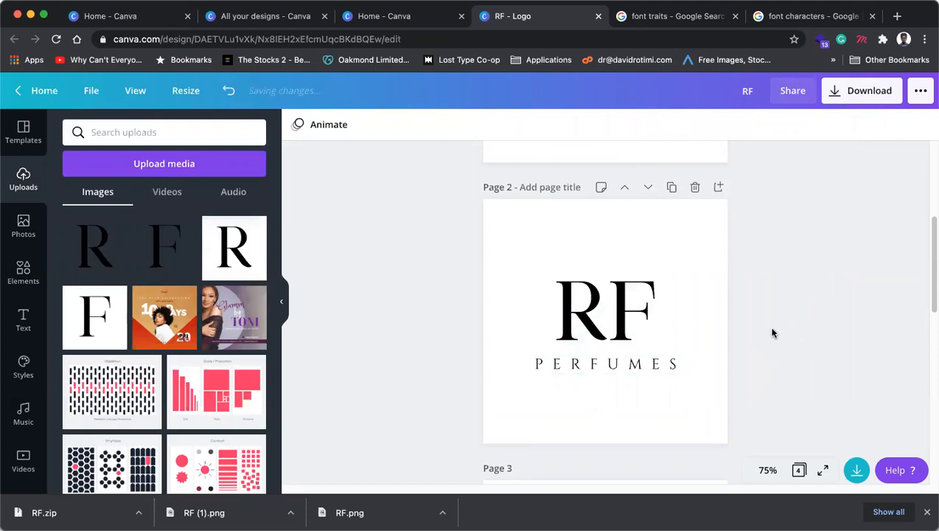
scroll(767, 331, "down", 1)
scroll(730, 306, "up", 3)
Step: Duplicate Page 2 as a new Page 3
left_click(674, 253)
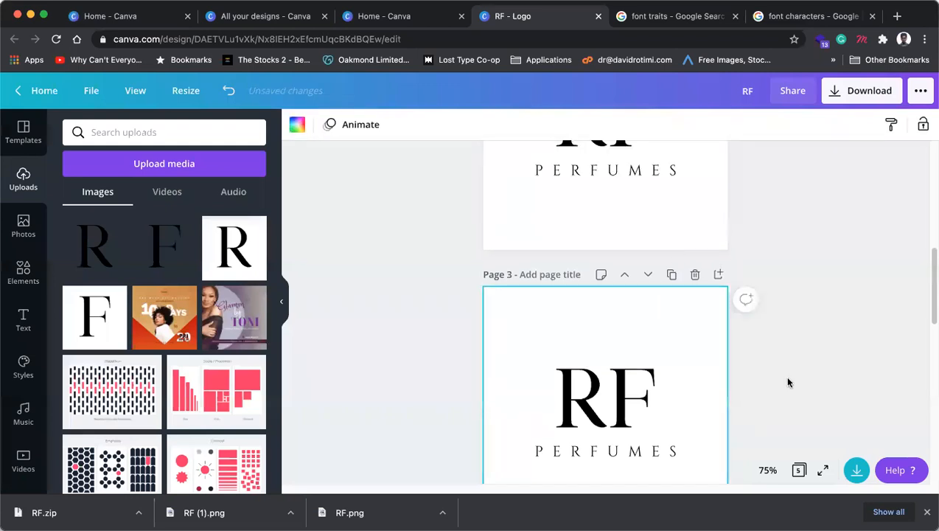
scroll(786, 378, "down", 1)
left_click(23, 271)
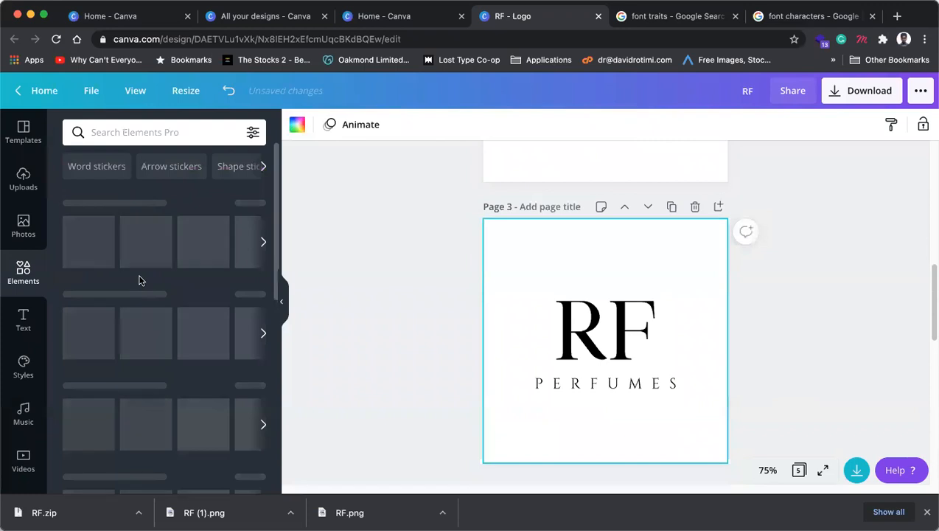
Step: Try the Afrah serif font on the PERFUMES text on Page 3
left_click(560, 383)
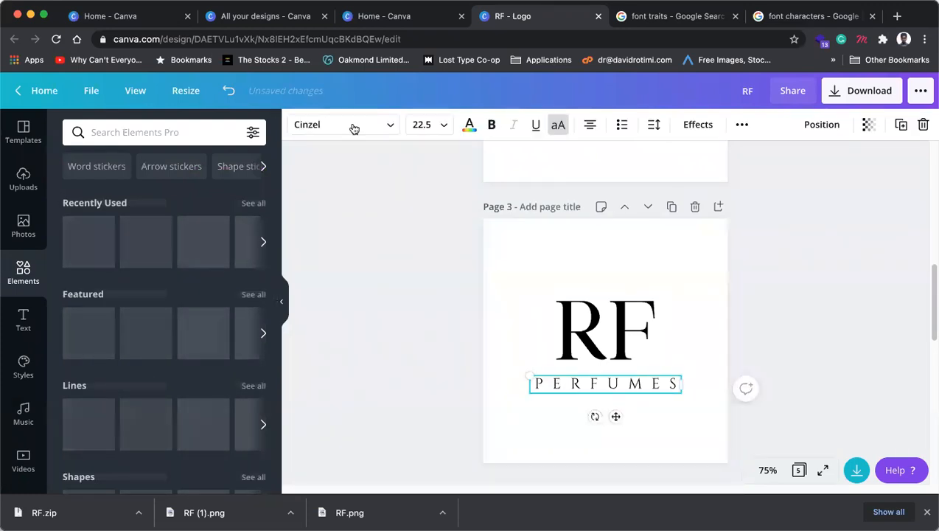
left_click(354, 127)
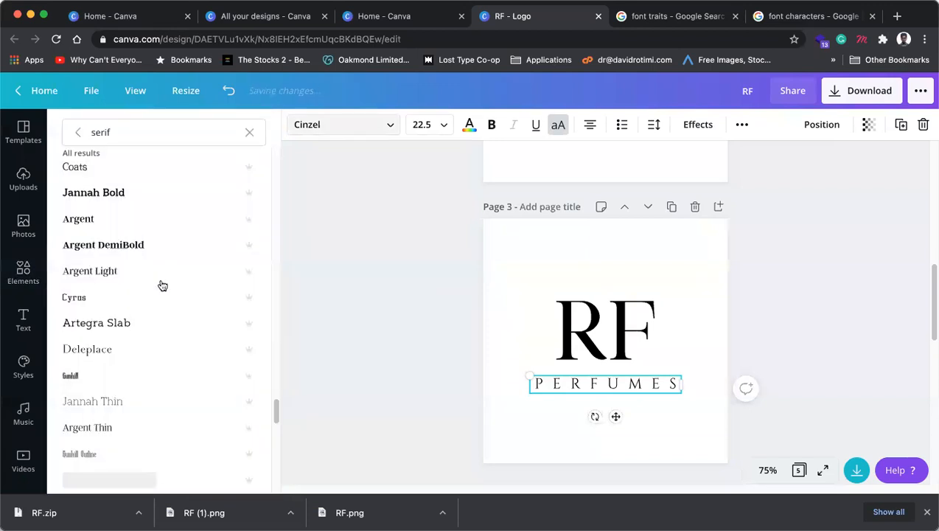
scroll(129, 302, "down", 3)
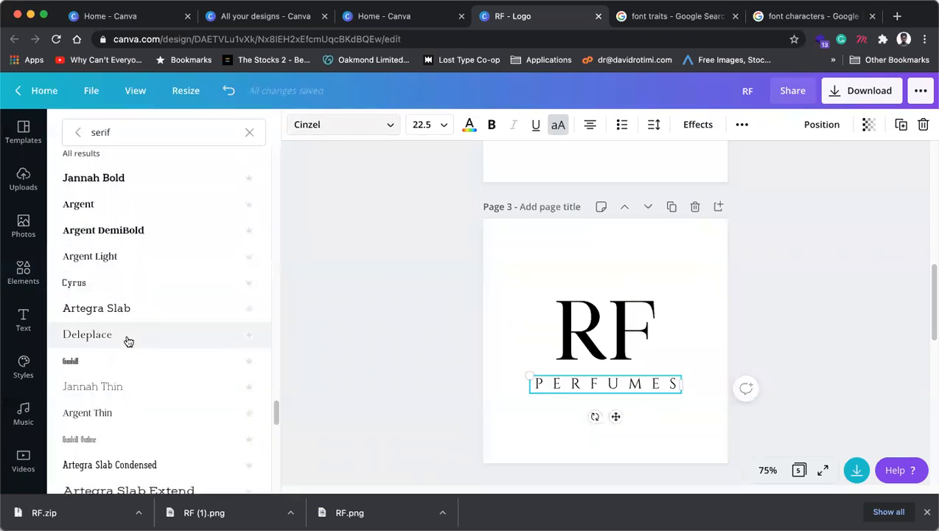
scroll(129, 340, "down", 4)
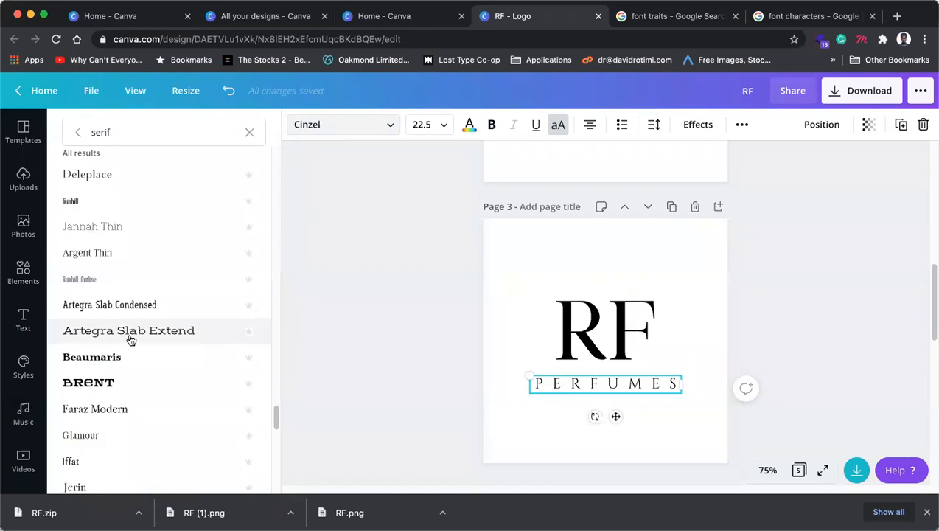
scroll(131, 338, "down", 9)
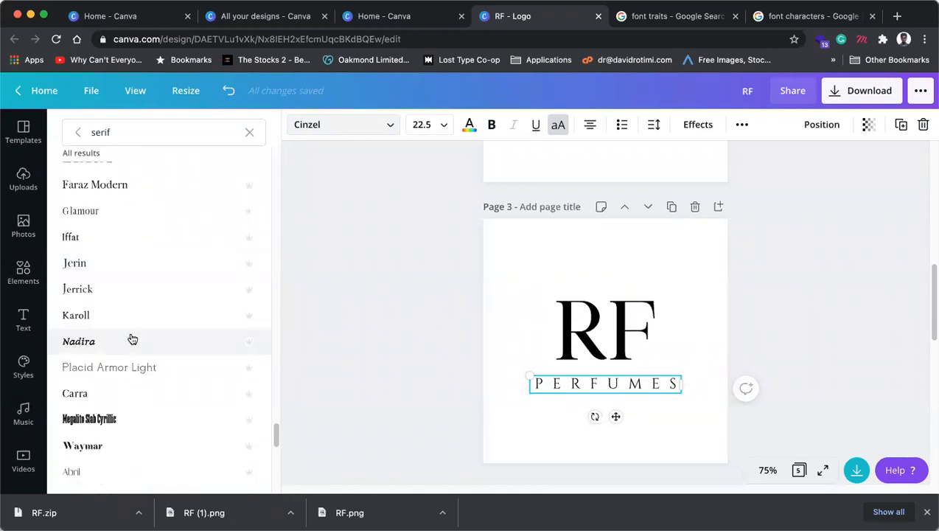
scroll(133, 338, "down", 2)
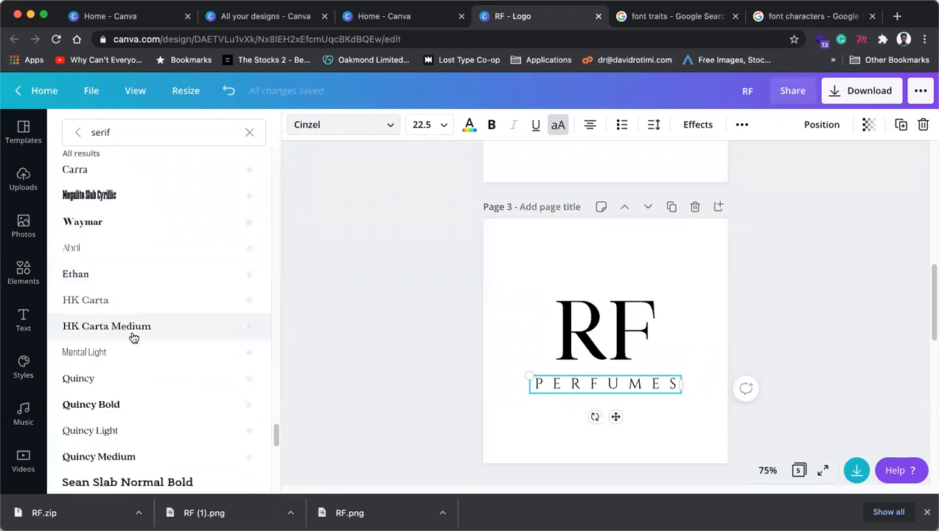
scroll(131, 339, "down", 1)
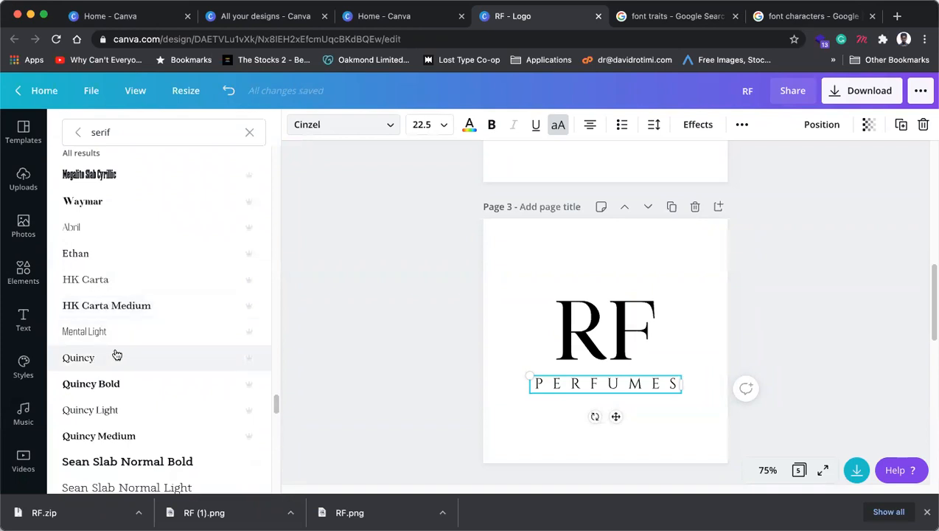
scroll(118, 353, "down", 2)
scroll(132, 343, "down", 9)
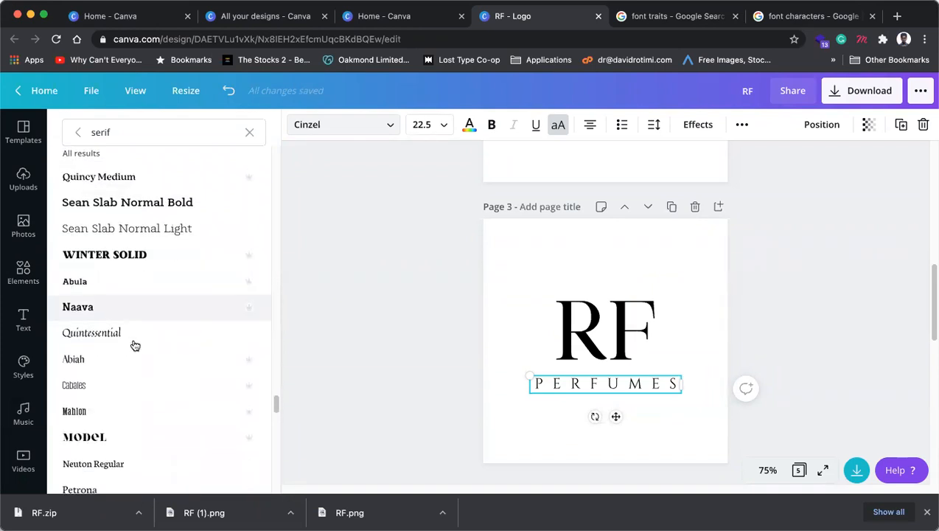
scroll(135, 345, "down", 3)
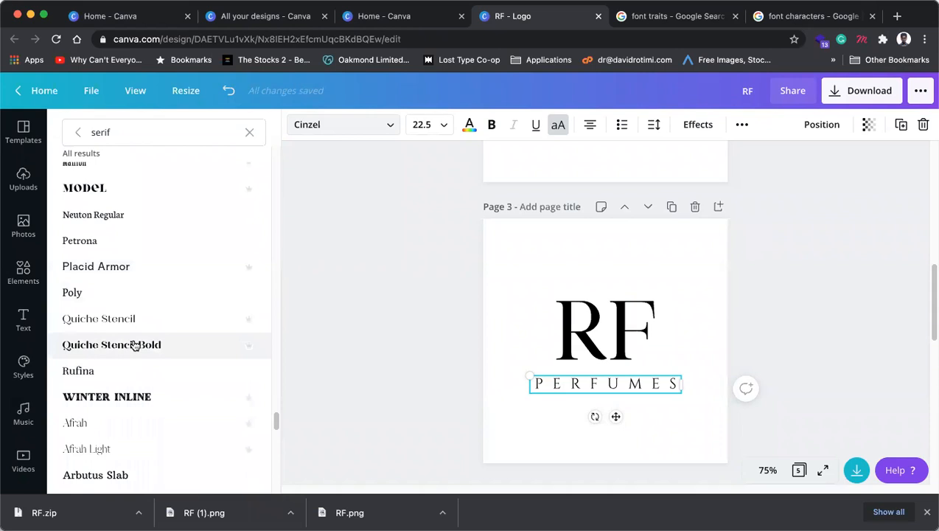
scroll(135, 346, "down", 2)
left_click(124, 351)
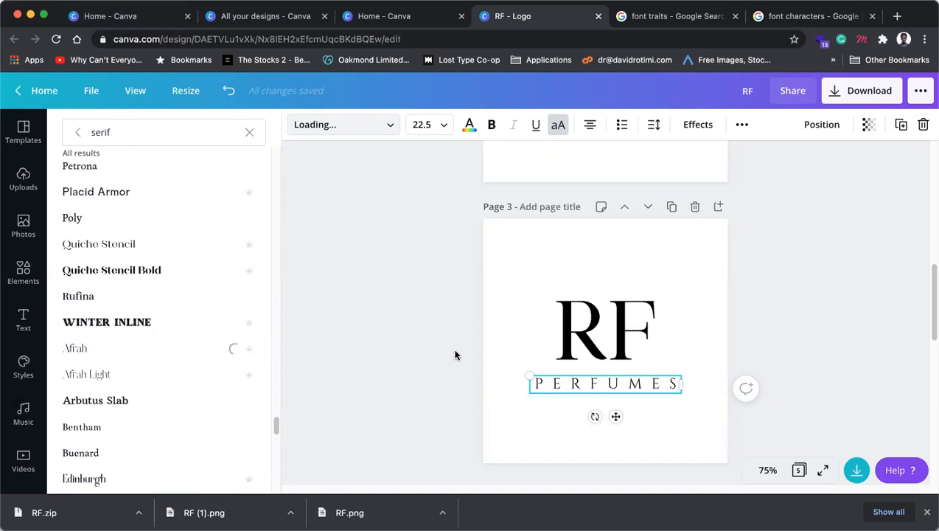
left_click(812, 343)
Step: Try Hanuman, then set PERFUMES in the Woodland font
left_click(347, 123)
scroll(147, 332, "down", 5)
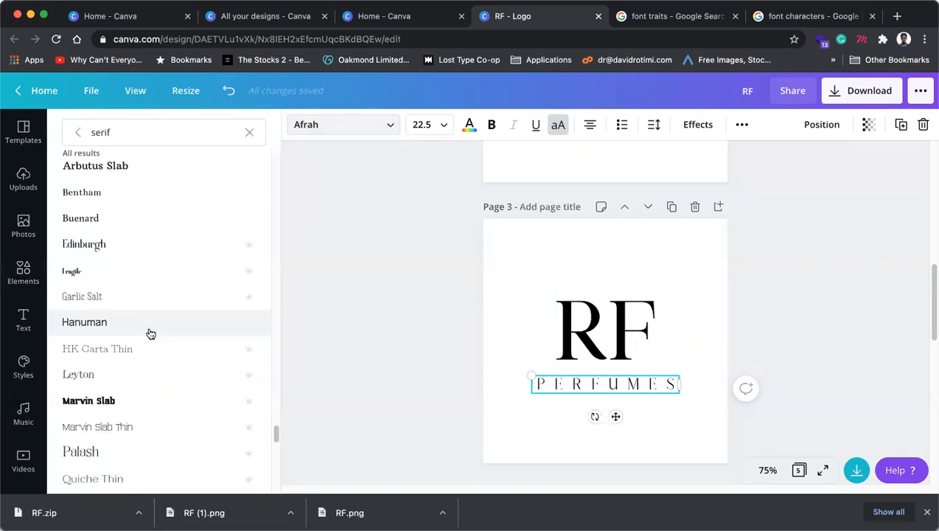
left_click(121, 308)
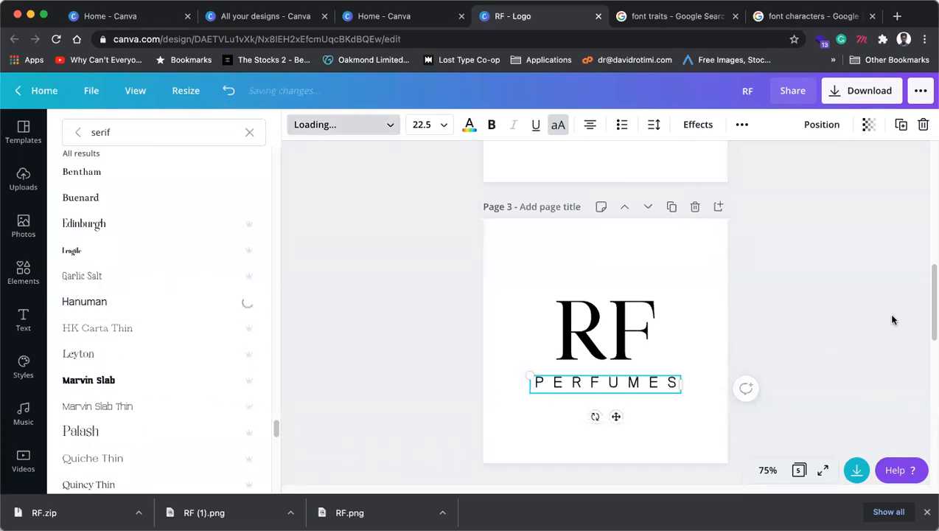
scroll(120, 364, "down", 3)
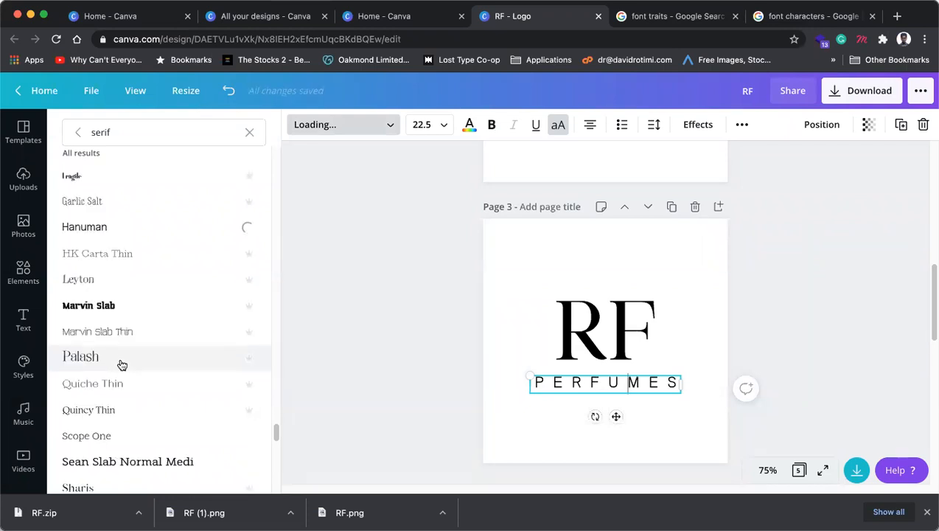
scroll(121, 364, "down", 3)
scroll(122, 365, "down", 2)
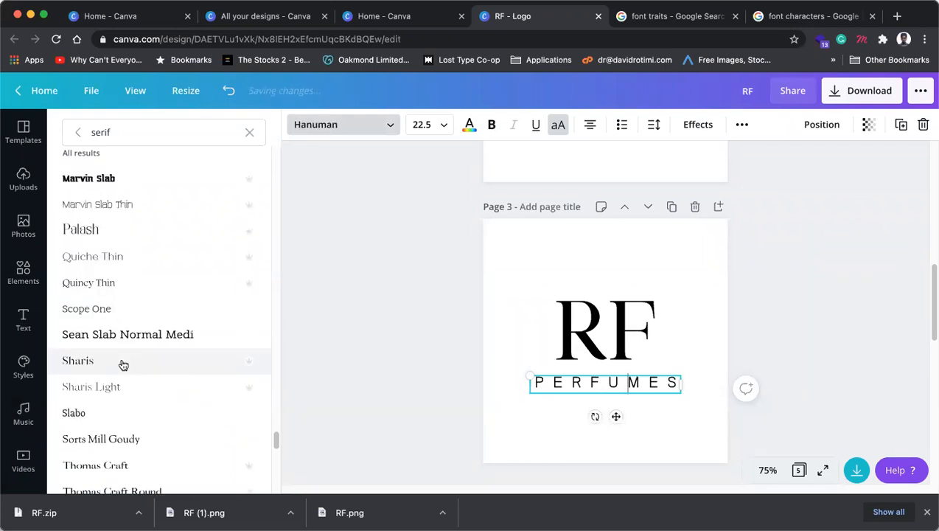
scroll(124, 365, "down", 5)
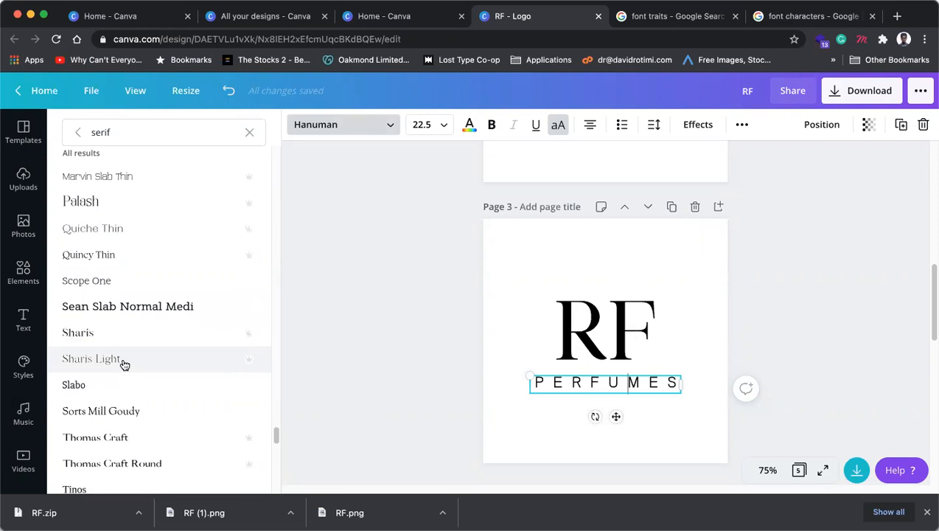
left_click(111, 353)
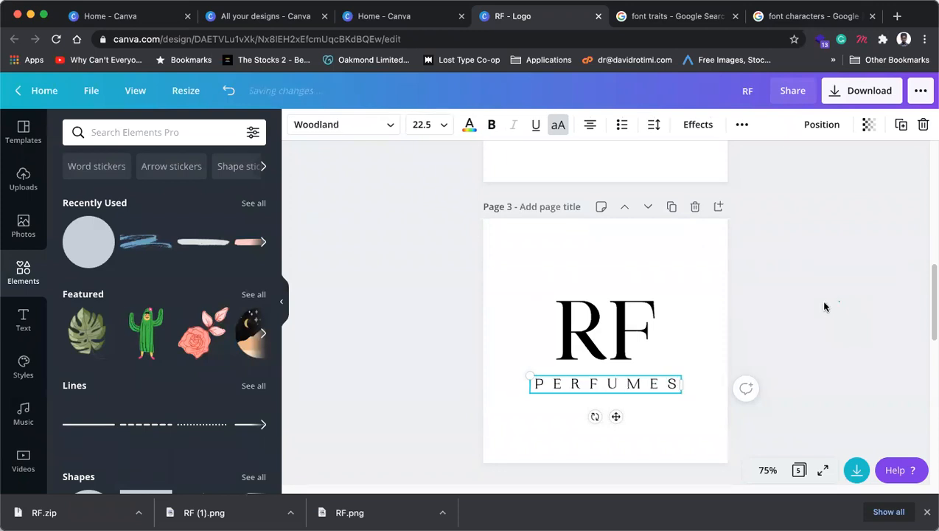
Step: Deselect PERFUMES and enter 'wreath' in the Elements search box
left_click(789, 316)
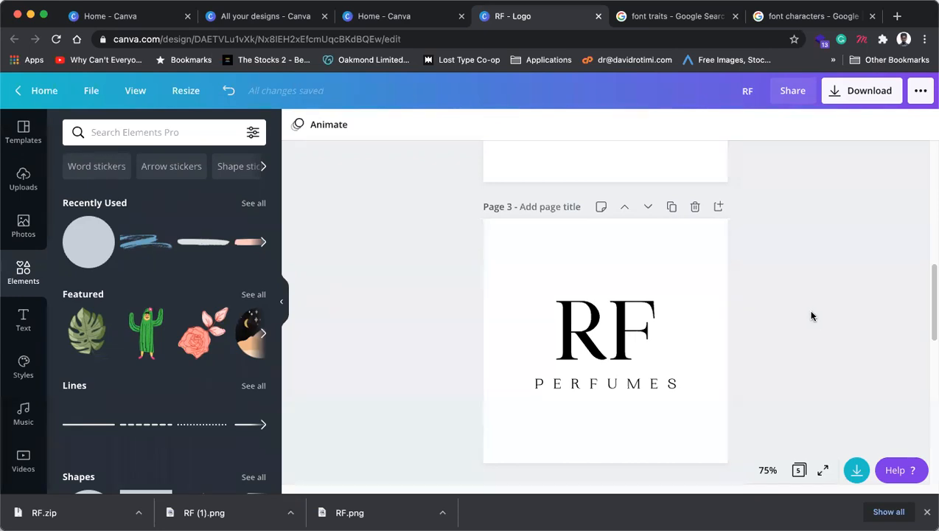
scroll(190, 303, "down", 2)
scroll(187, 329, "down", 10)
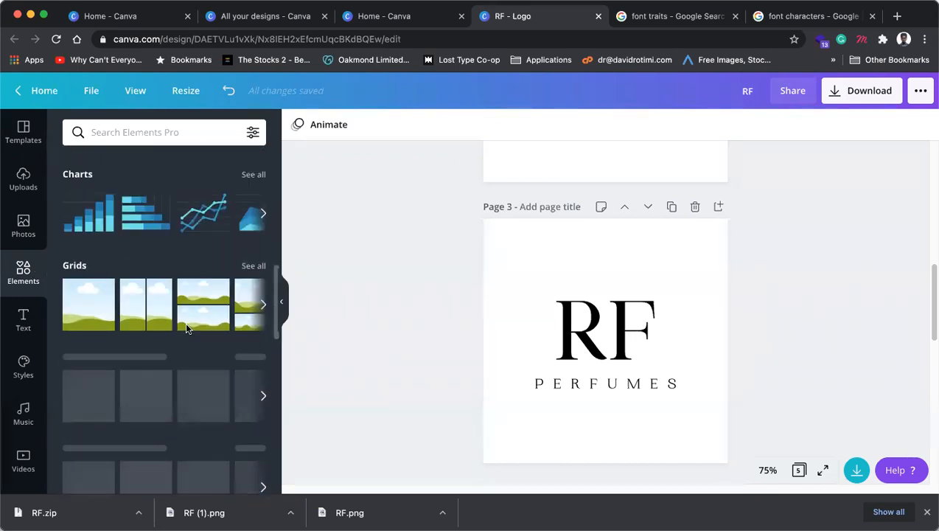
scroll(186, 322, "up", 5)
left_click(177, 132)
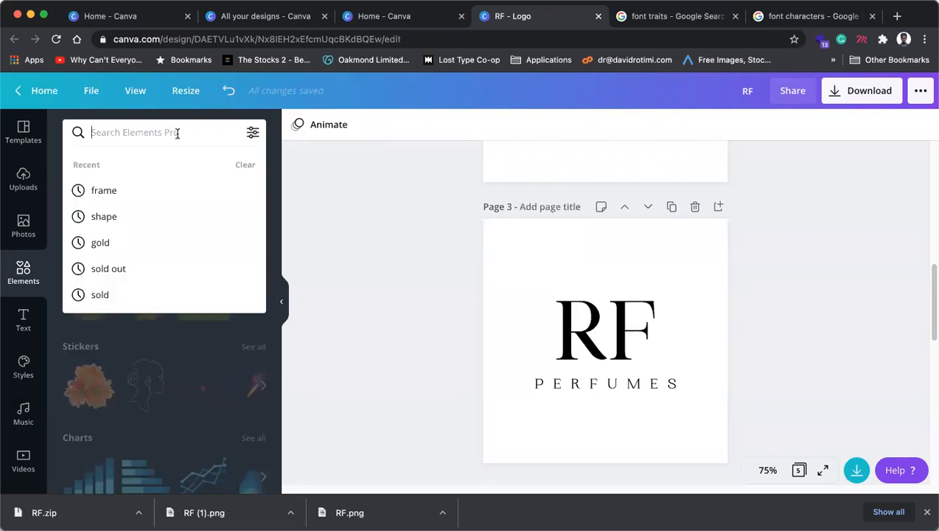
type("wrea")
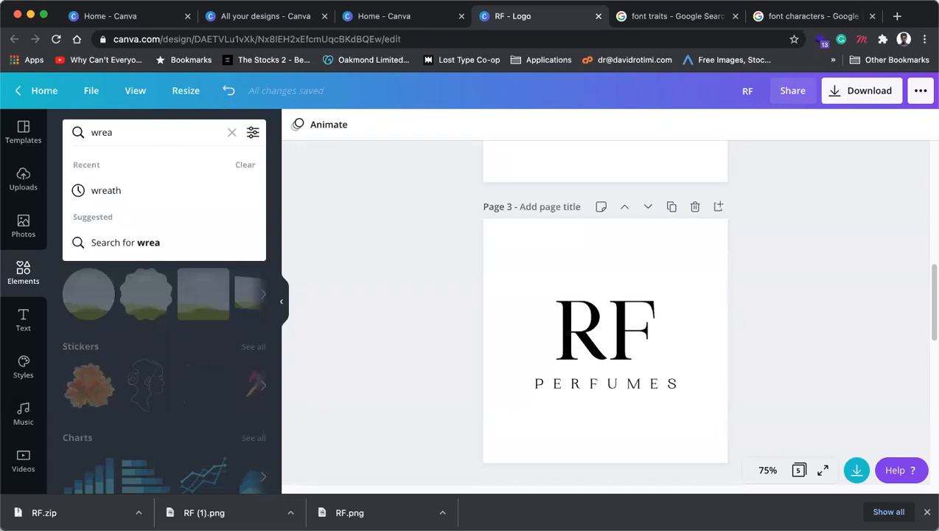
type("th")
Step: Run the 'wreath' search in the Elements panel
key("Return")
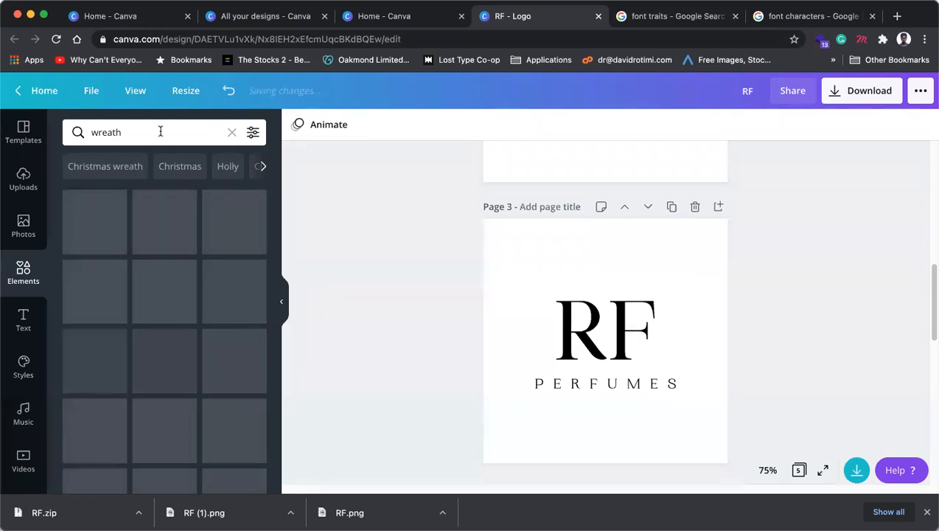
Step: Add the circular leaf wreath to Page 3, enlarge it and colour it black
left_click(165, 129)
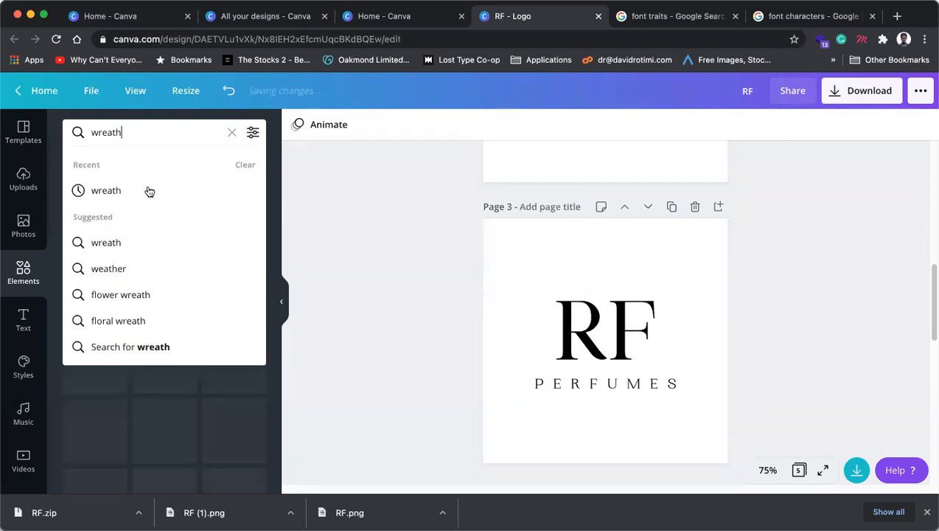
left_click(146, 189)
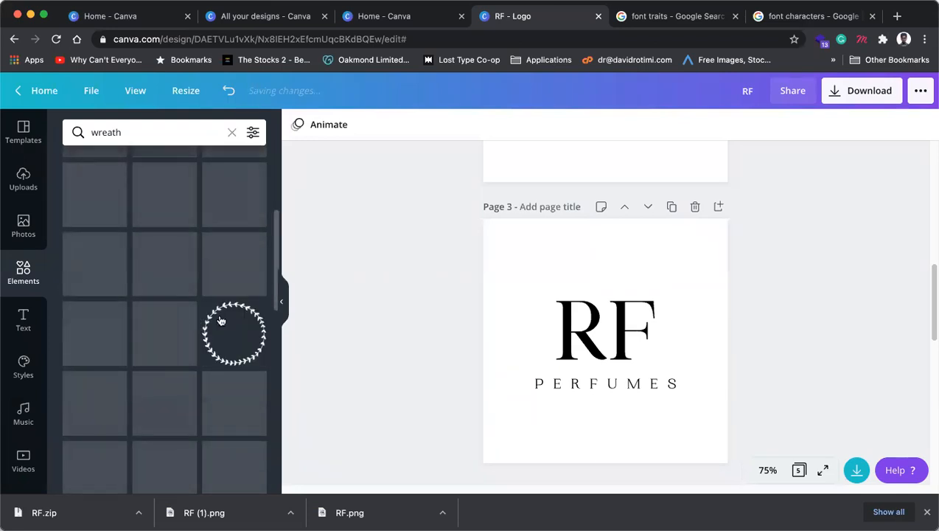
left_click(227, 341)
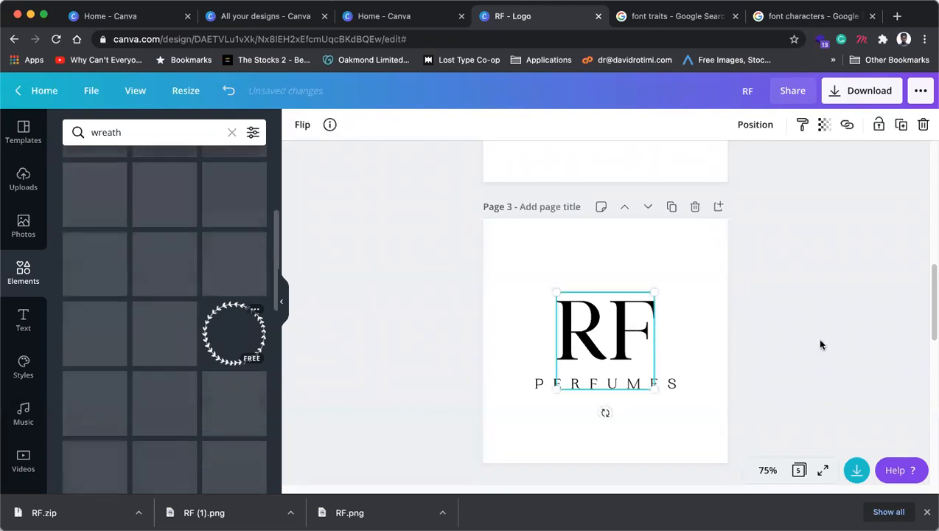
left_click_drag(653, 390, 696, 429)
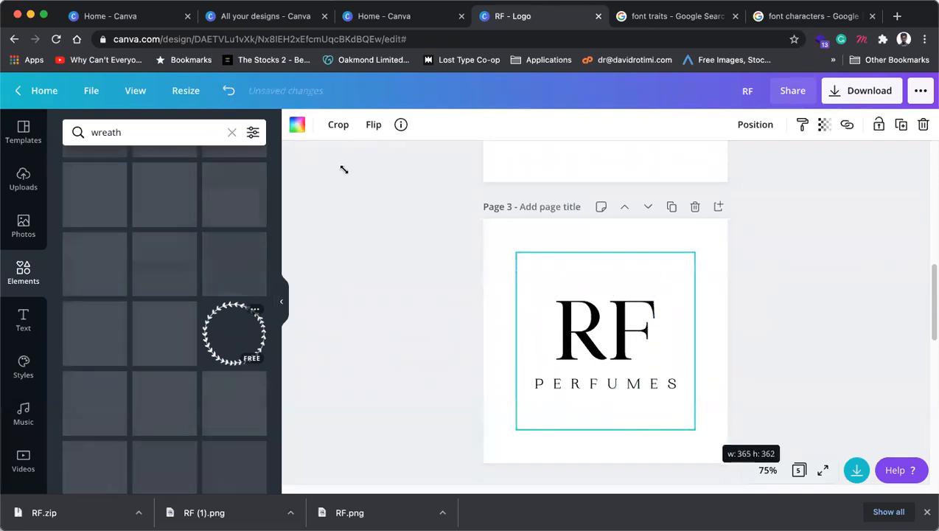
left_click(297, 124)
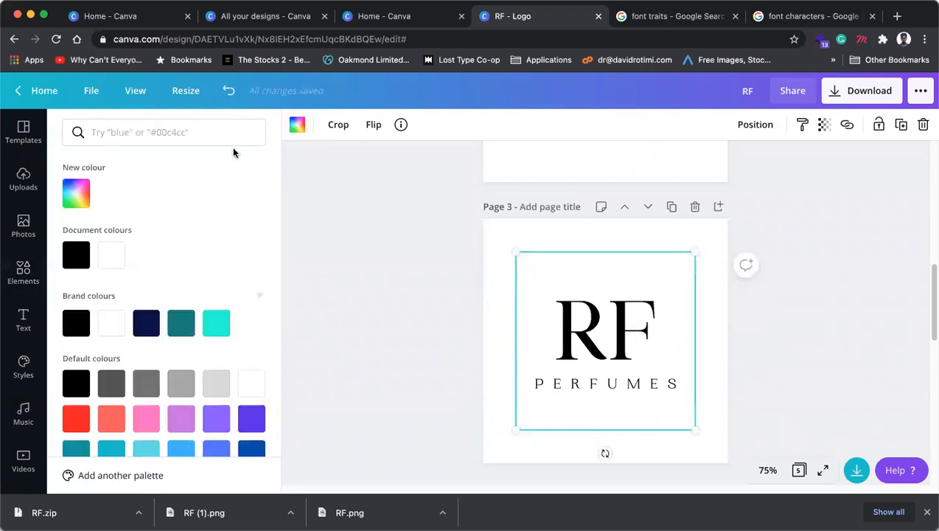
left_click(76, 254)
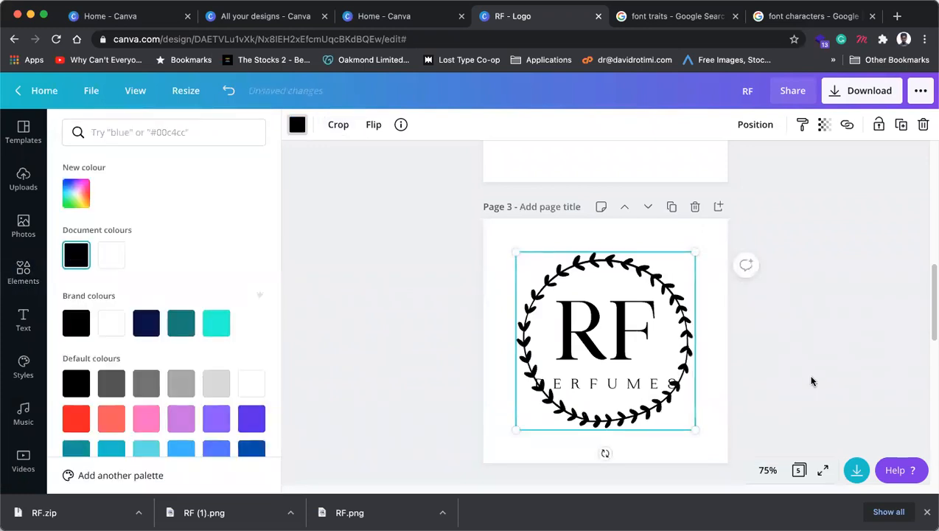
left_click(819, 309)
left_click(803, 396)
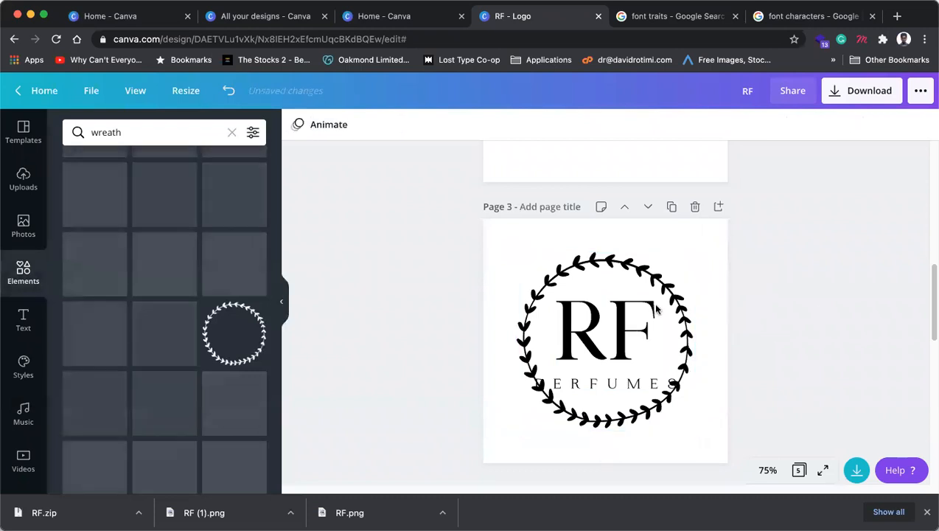
Step: Resize the wreath, centre it over RF and move PERFUMES just below it
left_click(664, 292)
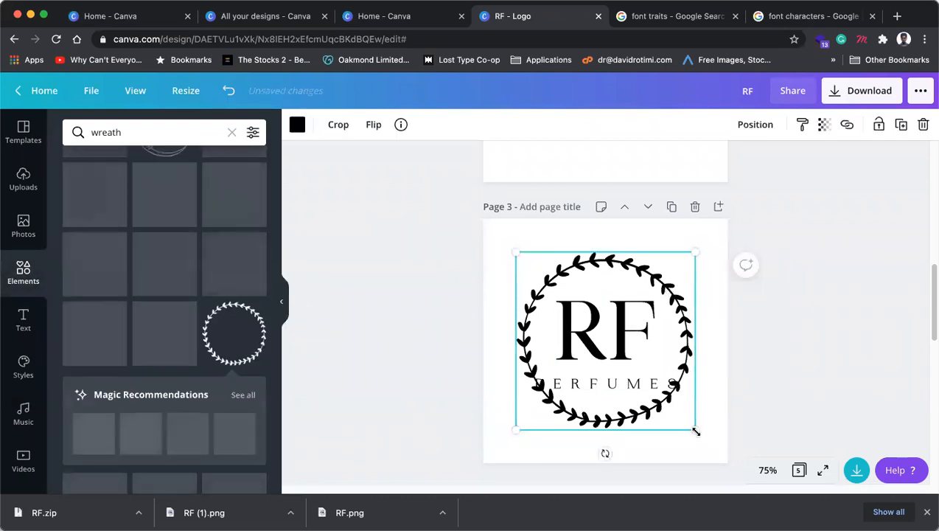
left_click_drag(664, 393, 641, 376)
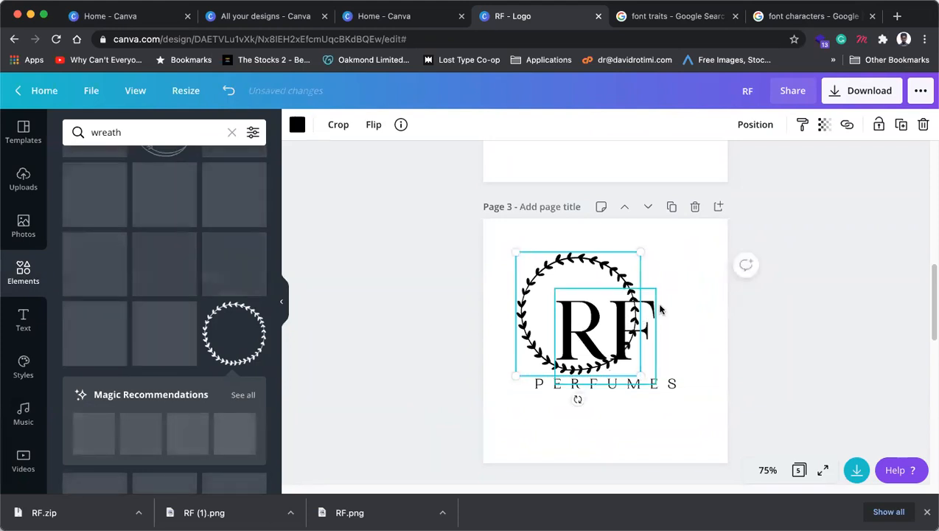
left_click_drag(618, 330, 641, 346)
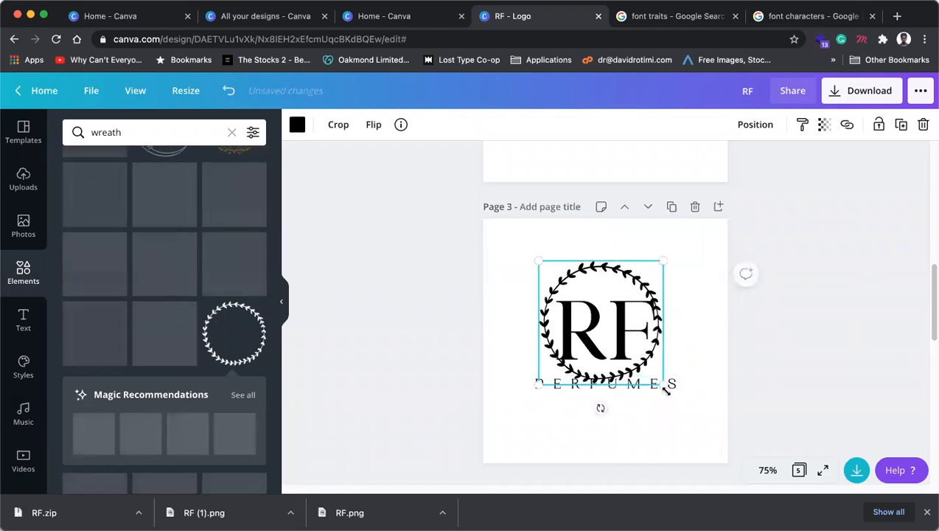
left_click(673, 388)
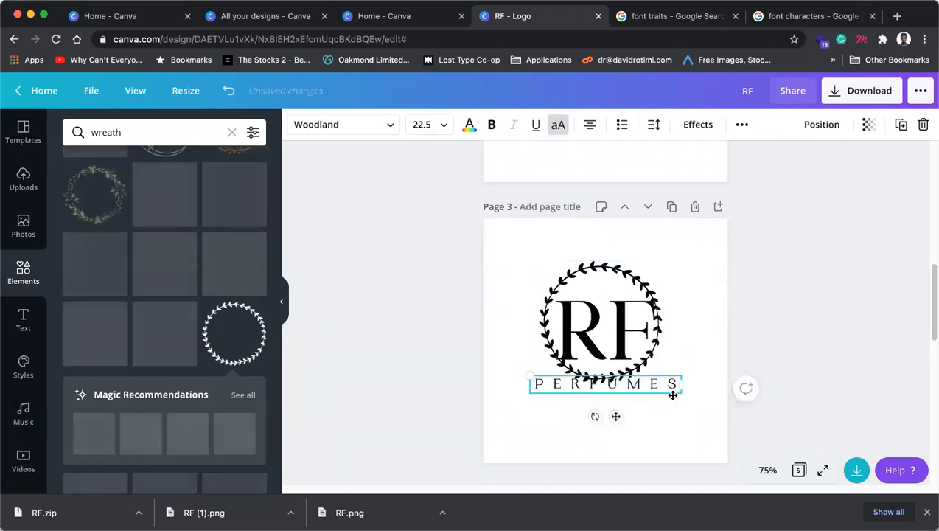
mouse_move(674, 401)
left_mouse_down()
mouse_move(674, 412)
mouse_move(671, 388)
mouse_move(675, 396)
left_mouse_up()
left_click(662, 382)
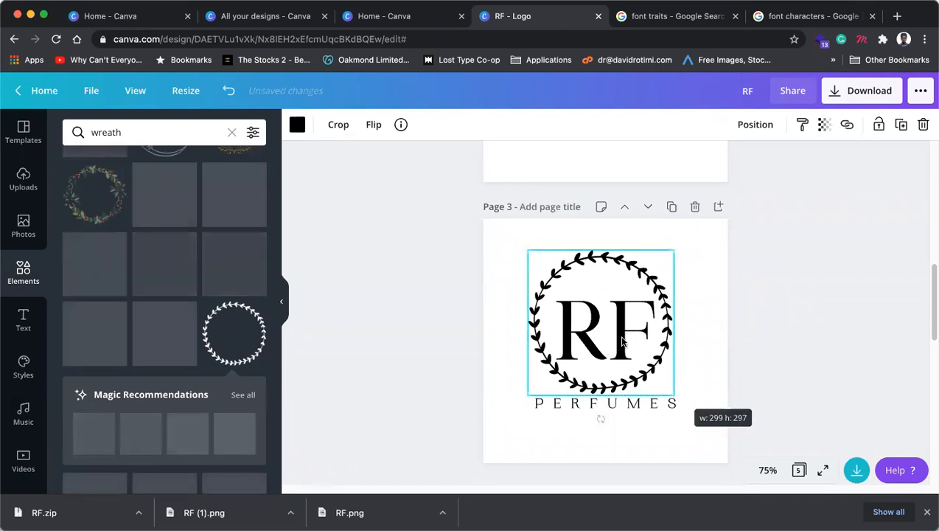
left_click(770, 343)
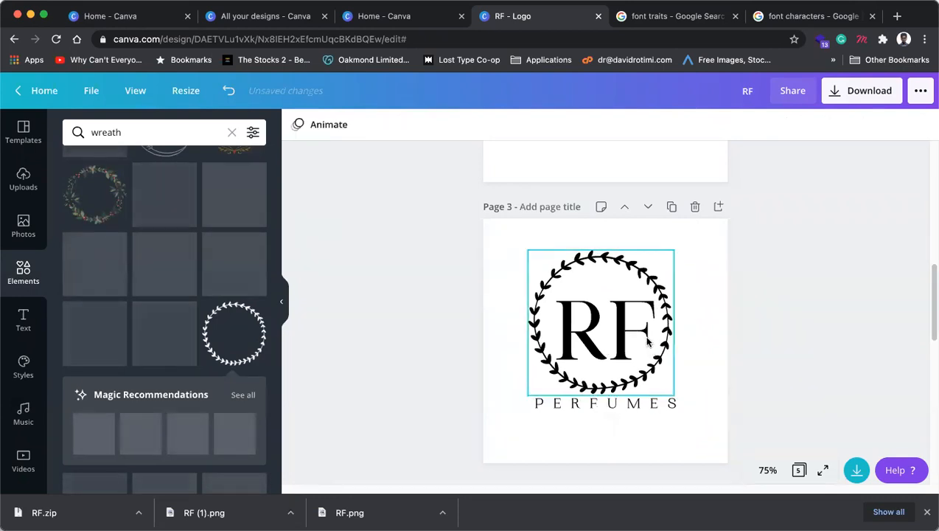
left_click(628, 339)
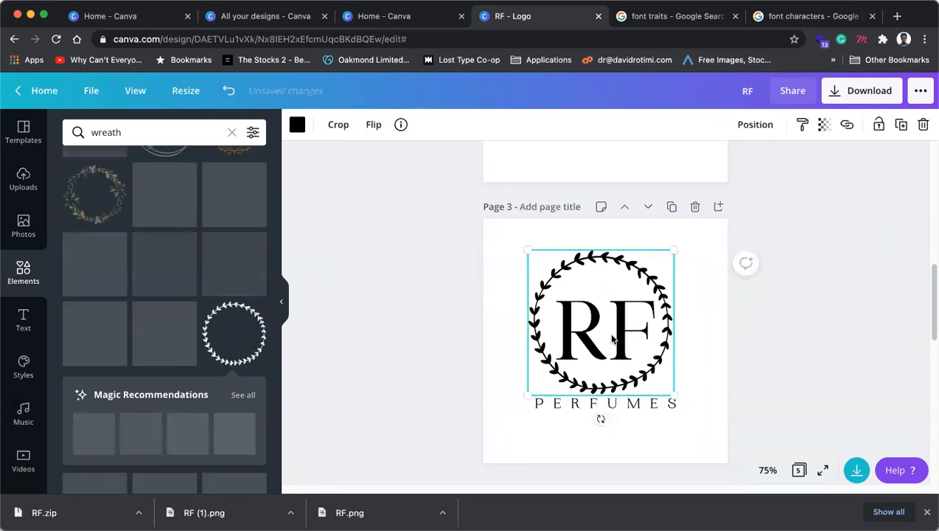
Step: Send the wreath back one layer and nudge RF up inside it
right_click(662, 325)
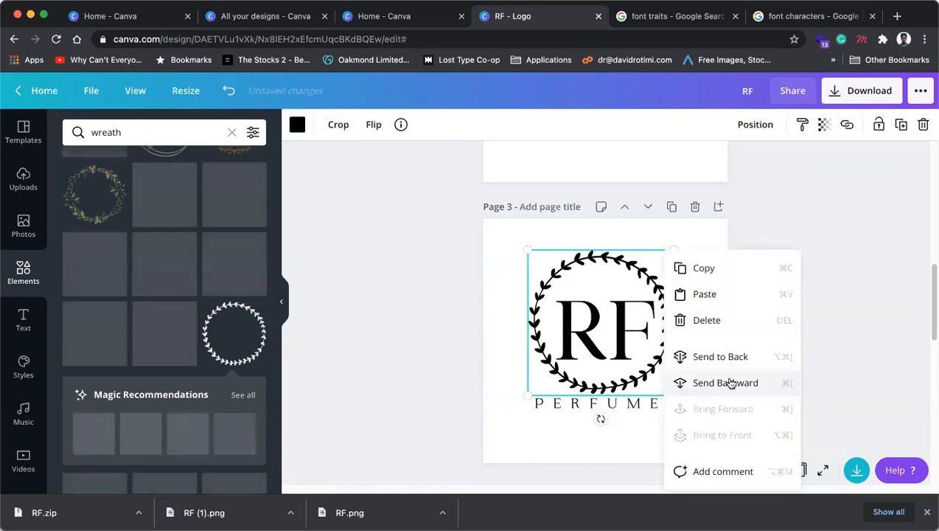
left_click(730, 373)
left_click(623, 323)
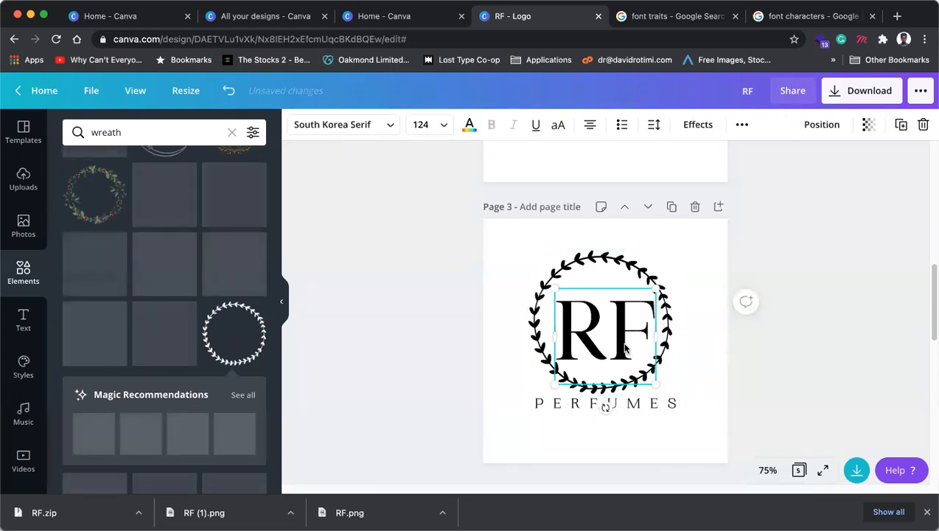
left_click_drag(624, 348, 620, 340)
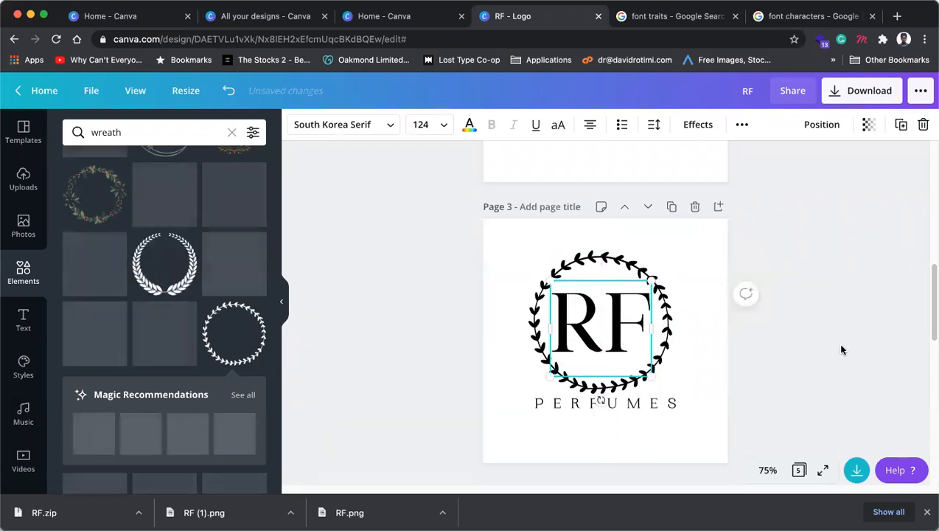
Step: Select the wreath, RF and PERFUMES together with a marquee
left_click(868, 335)
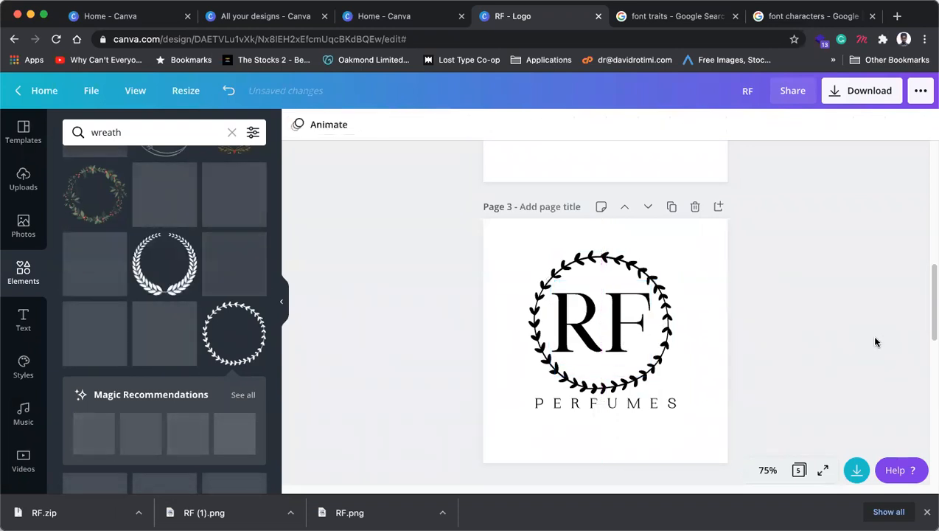
left_click(668, 359)
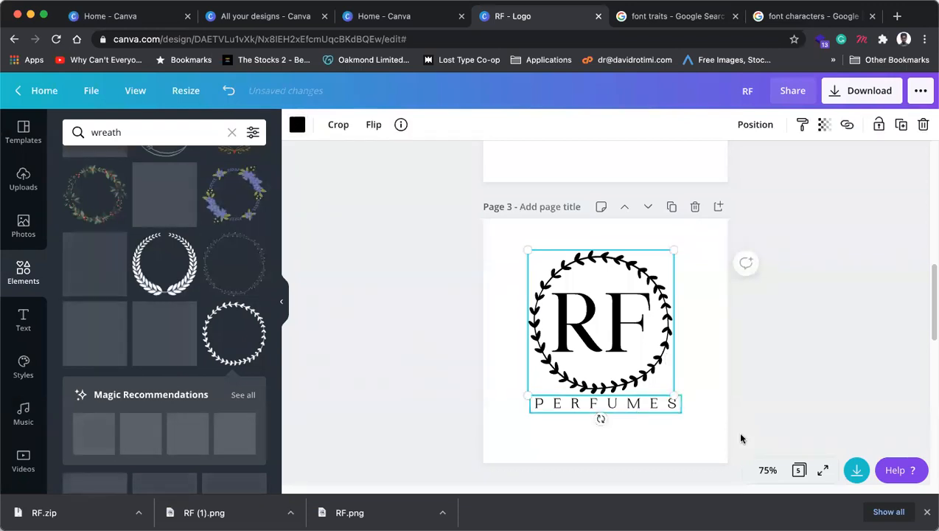
left_click(636, 405)
left_click_drag(487, 256, 663, 425)
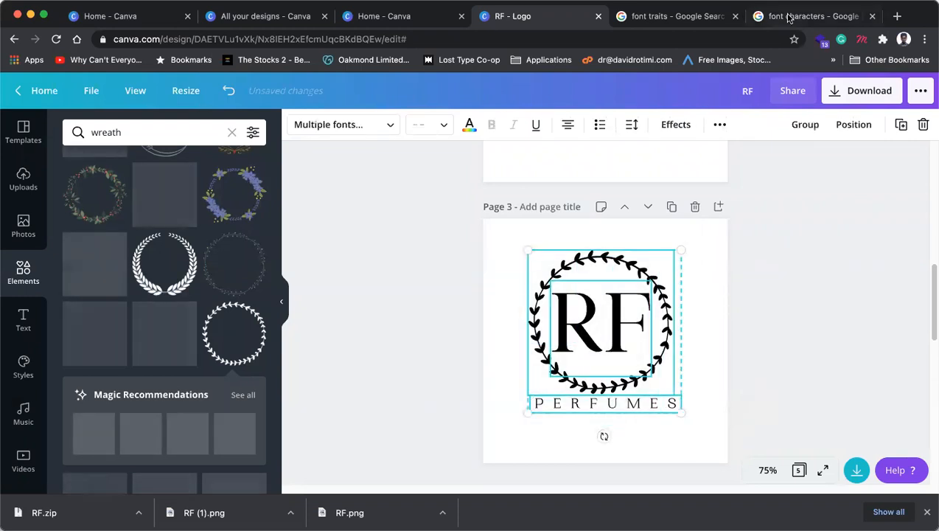
Step: Search Google for 'colour psychology' in the other tab and show image results
left_click(808, 16)
left_click(481, 39)
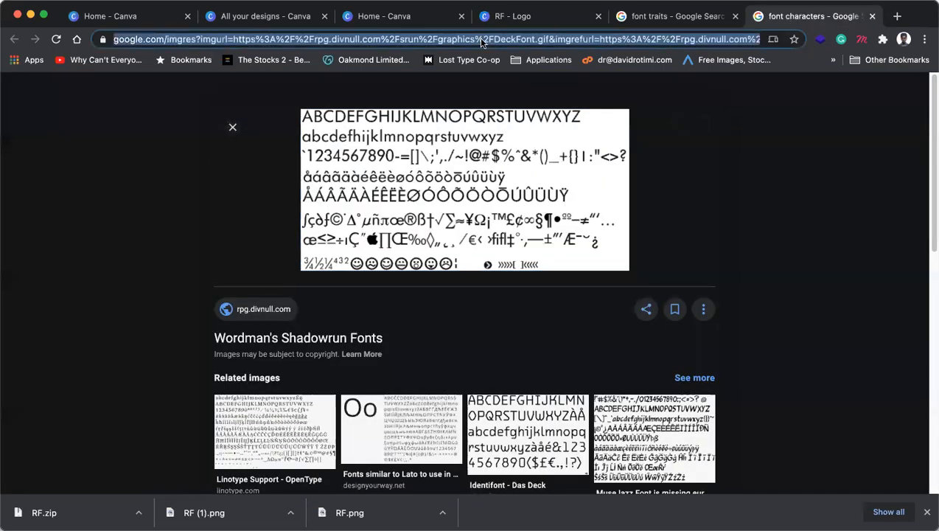
type("colour psychology")
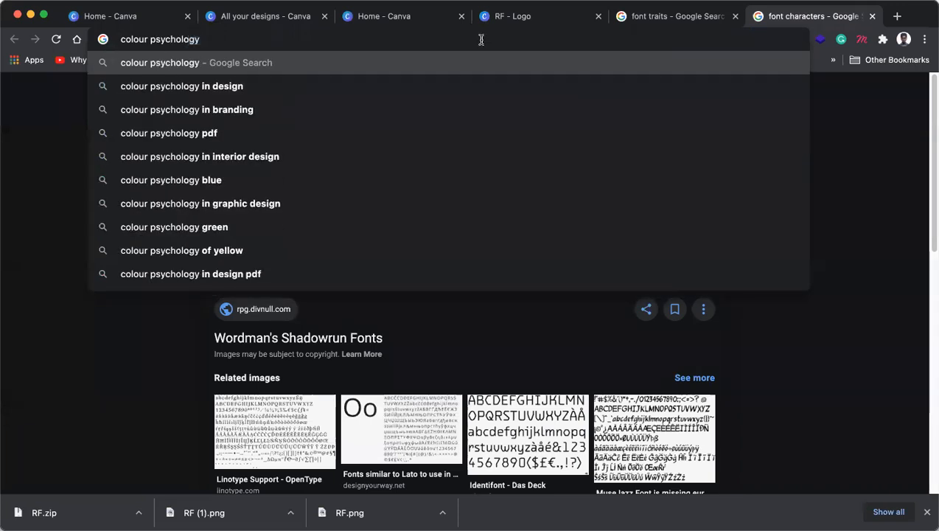
key("Return")
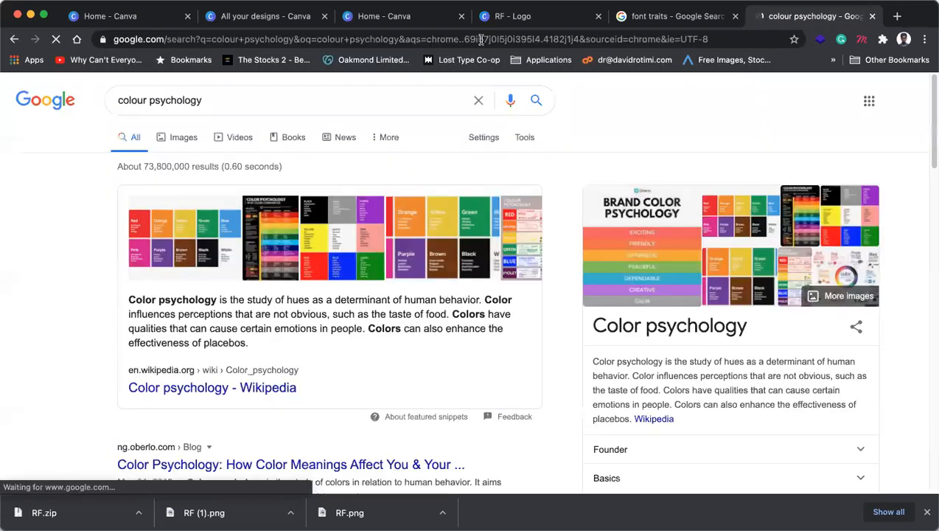
left_click(183, 135)
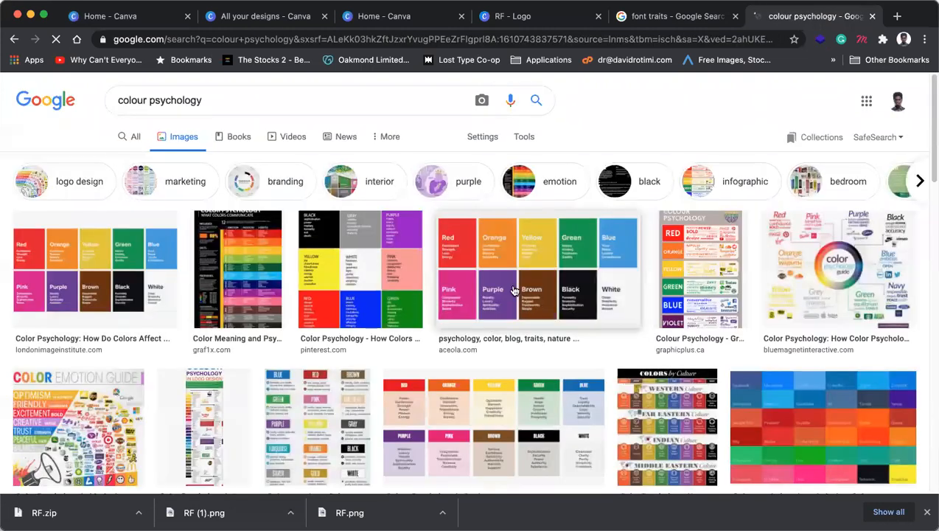
Step: Preview a colour psychology guide, then recolour the Canva wreath around RF light grey
left_click(805, 306)
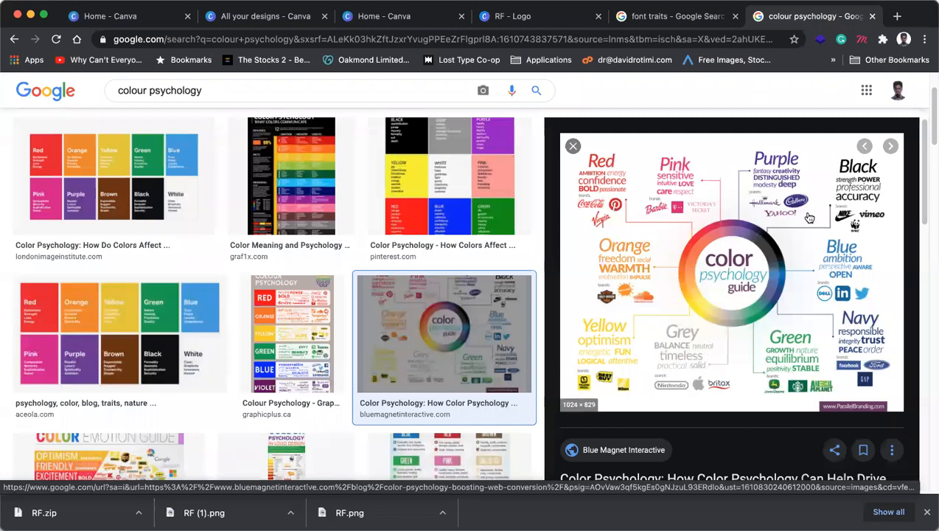
left_click(547, 16)
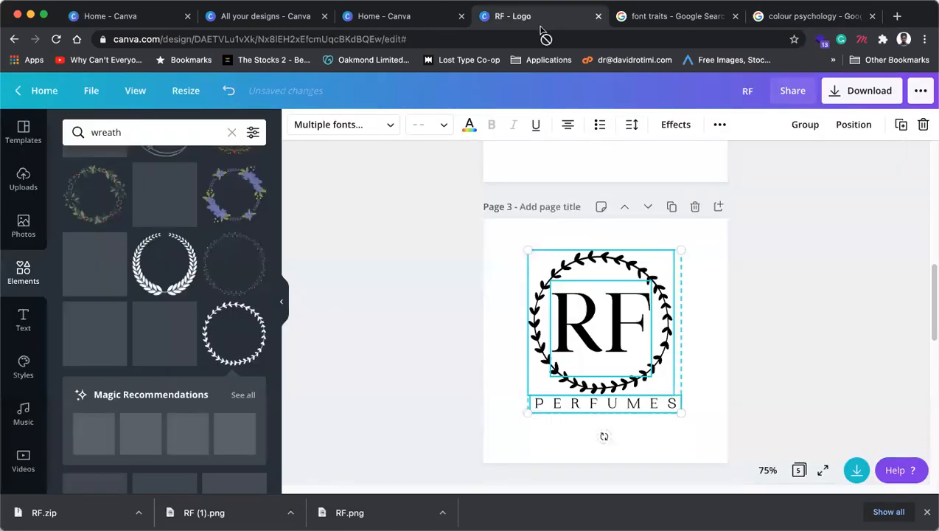
left_click(672, 310)
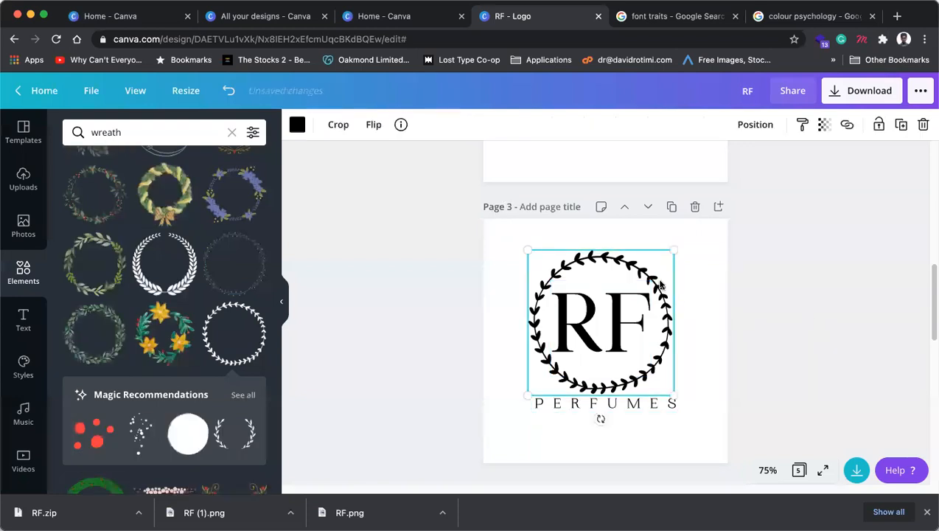
left_click(297, 126)
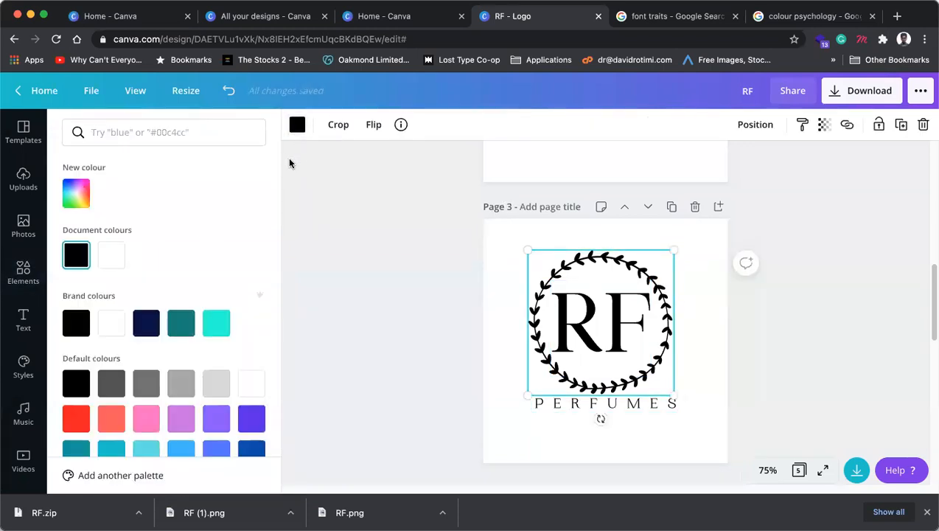
left_click(110, 384)
left_click(156, 385)
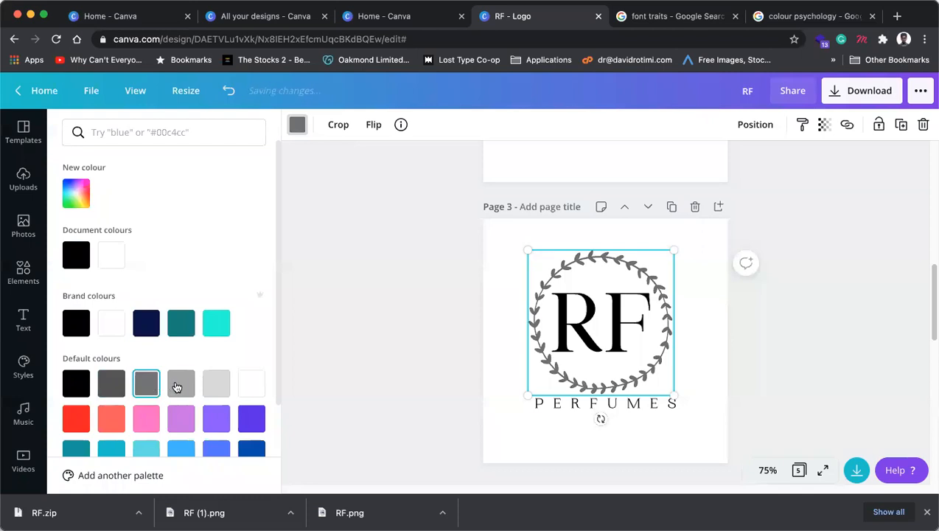
left_click(177, 387)
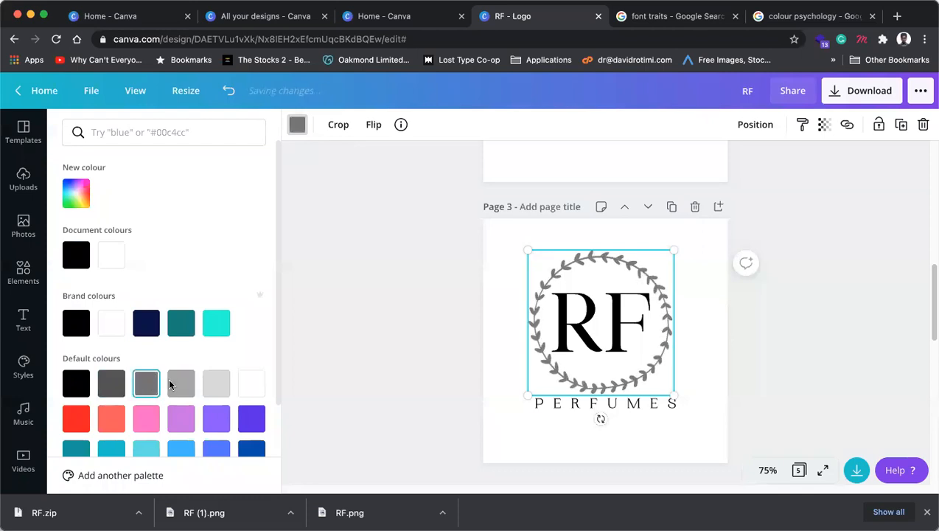
Step: Enlarge the grey wreath around RF to about 314 by 311
left_click(415, 288)
left_click(740, 343)
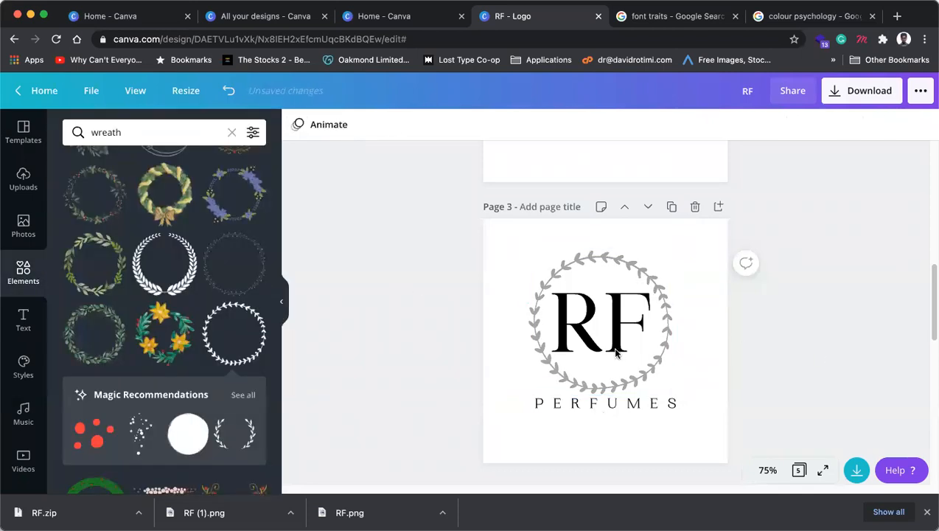
left_click(621, 350)
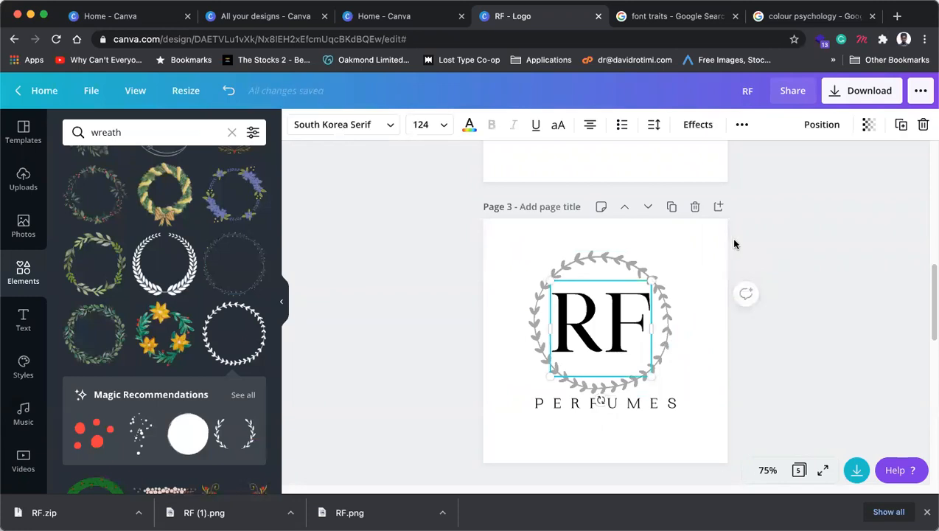
left_click(770, 266)
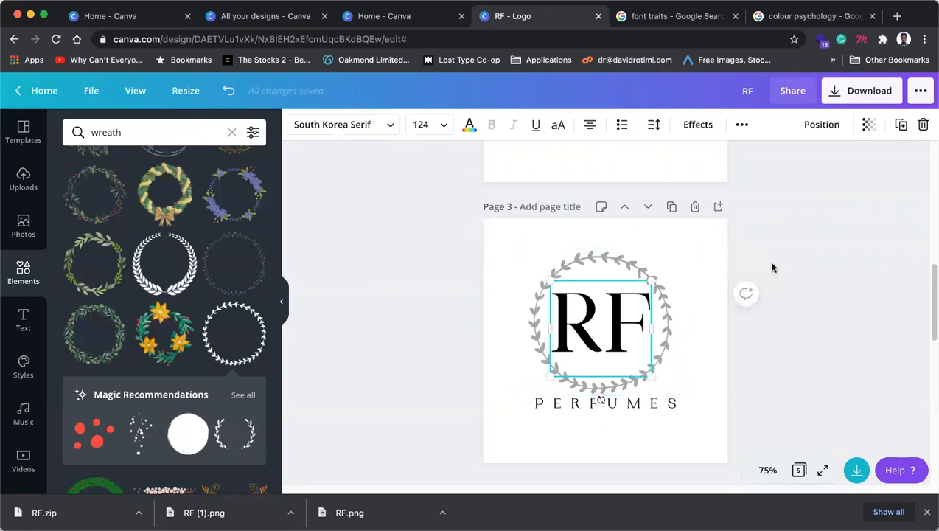
left_click(643, 257)
left_click_drag(676, 250, 681, 245)
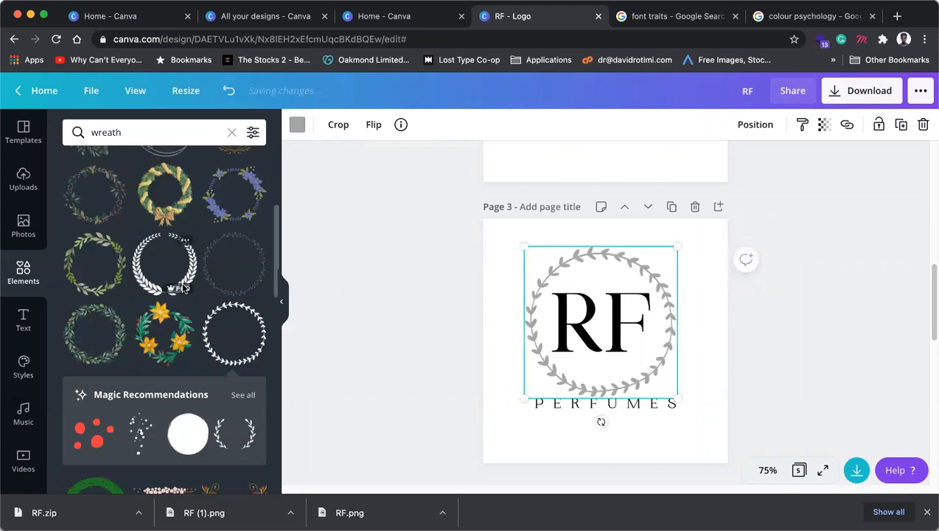
Step: Scroll through the wreath results and review the finished Page 3 logo
scroll(184, 289, "up", 3)
scroll(184, 289, "up", 3)
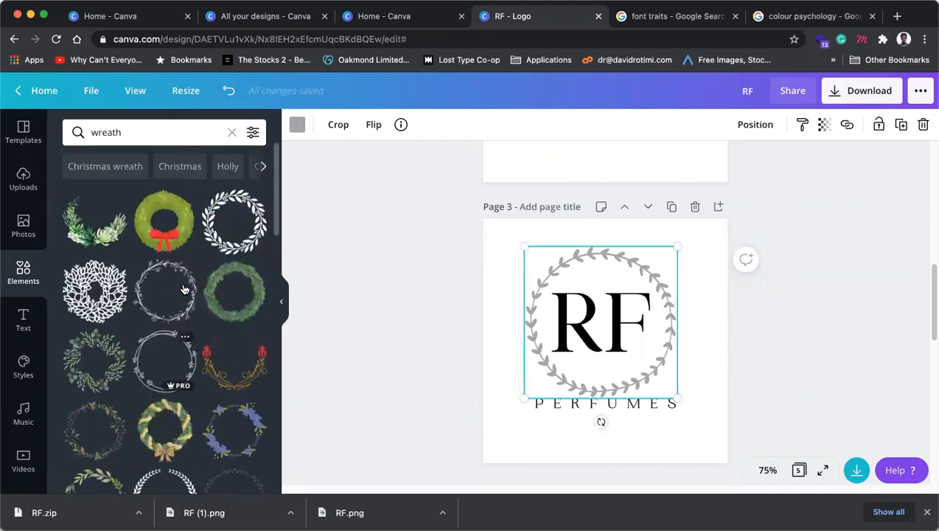
scroll(184, 289, "down", 10)
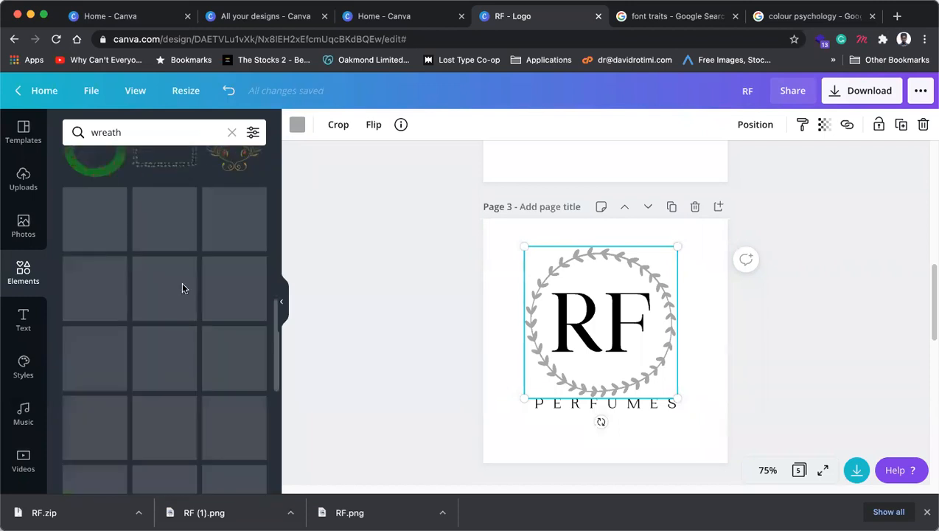
scroll(185, 289, "down", 5)
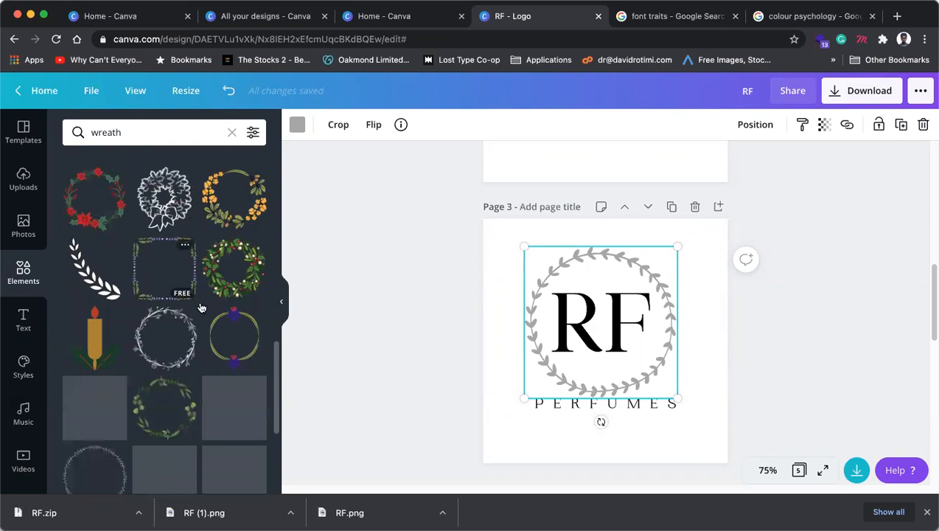
scroll(191, 310, "down", 4)
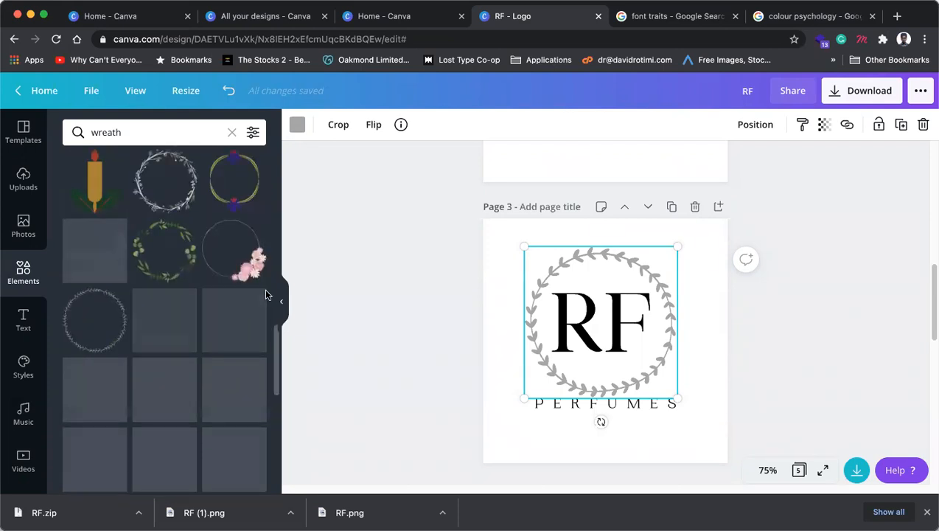
left_click(811, 350)
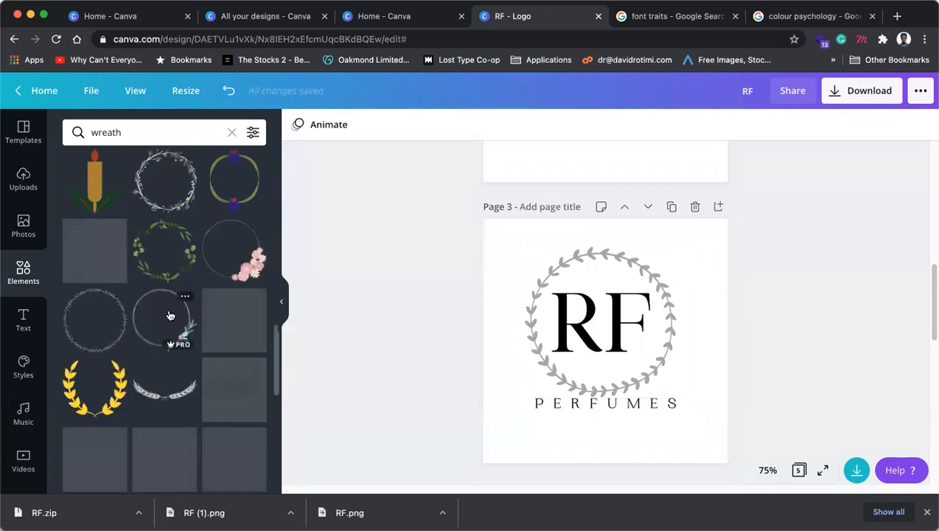
scroll(170, 310, "down", 1)
scroll(197, 295, "up", 5)
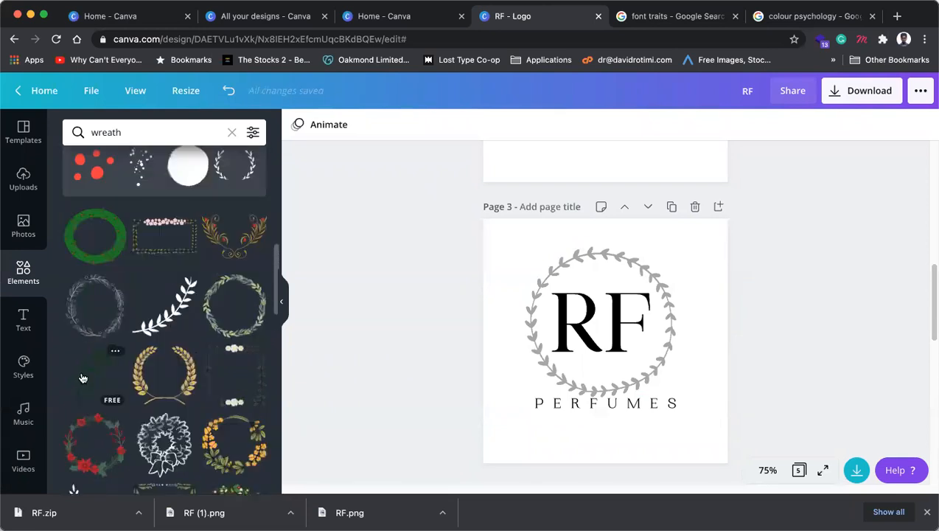
left_click(601, 303)
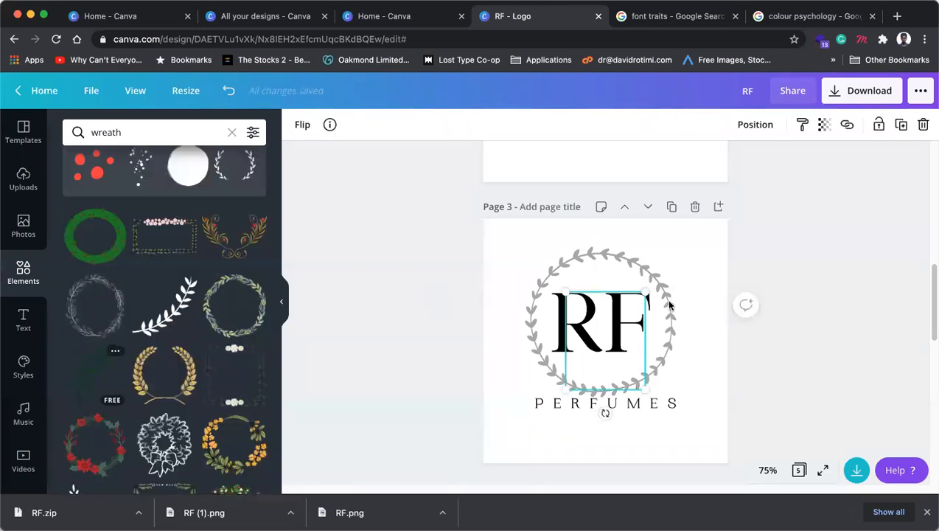
key("Escape")
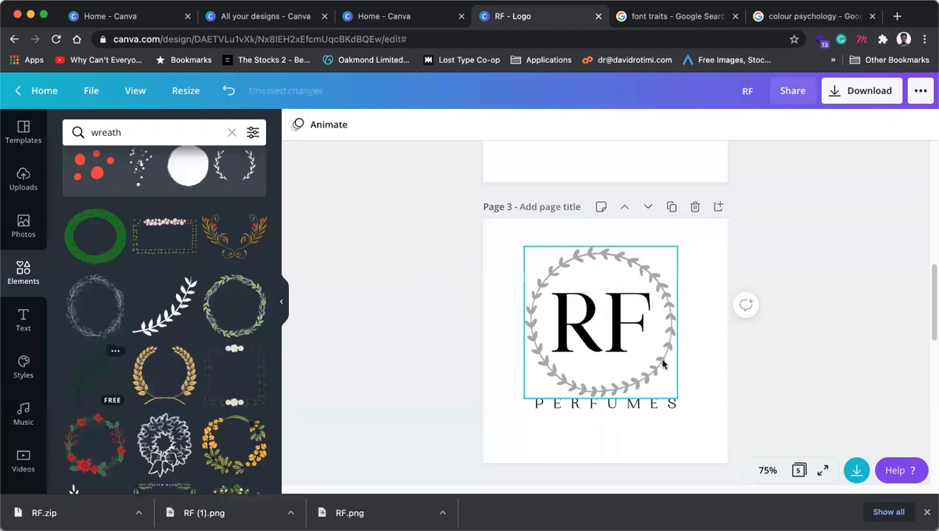
Step: Duplicate Page 3 as a new Page 4 and delete its wreath
left_click(672, 207)
left_click(670, 248)
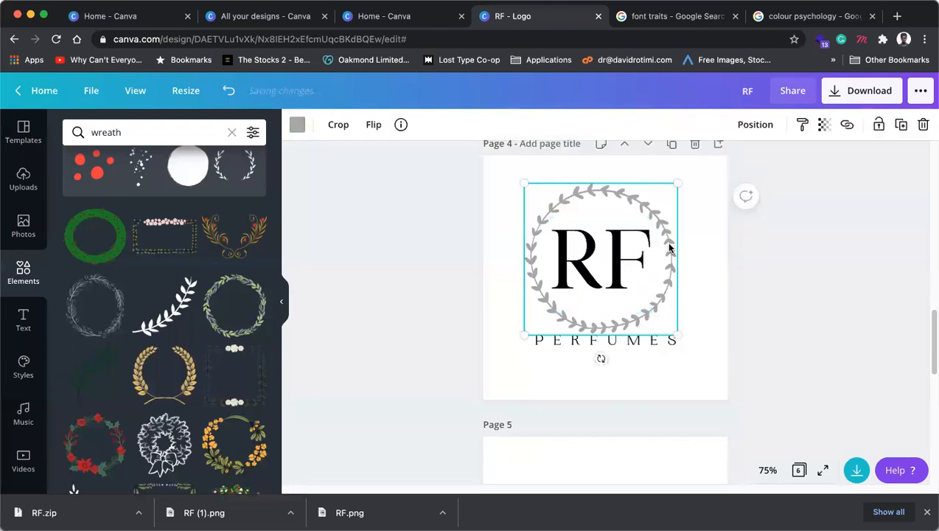
key("Delete")
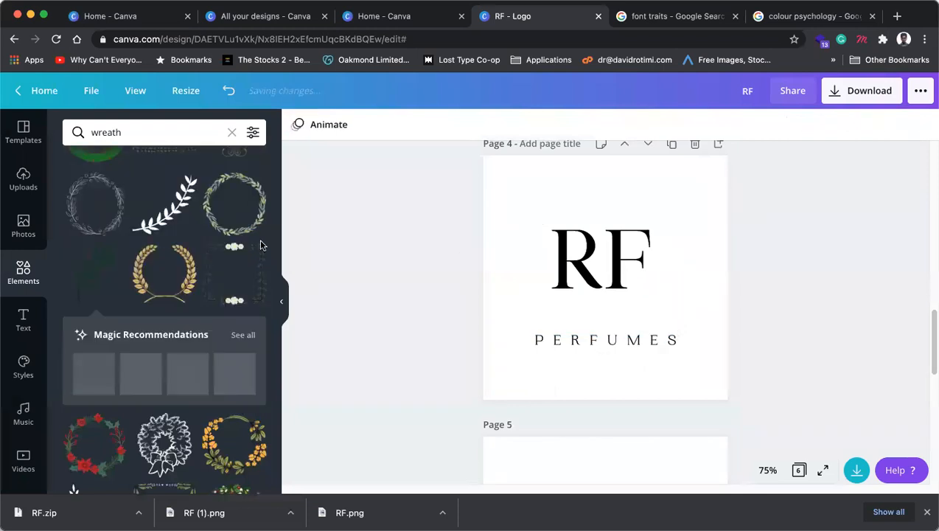
Step: Add a leaf branch, rotate it about 80° and shrink it to the left of RF
left_click(84, 269)
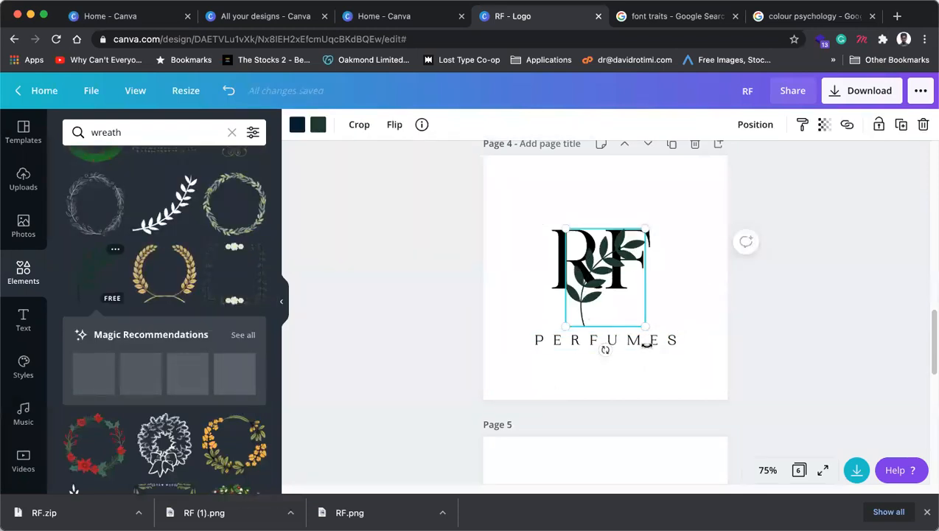
left_click_drag(606, 350, 740, 319)
left_click_drag(544, 311, 476, 320)
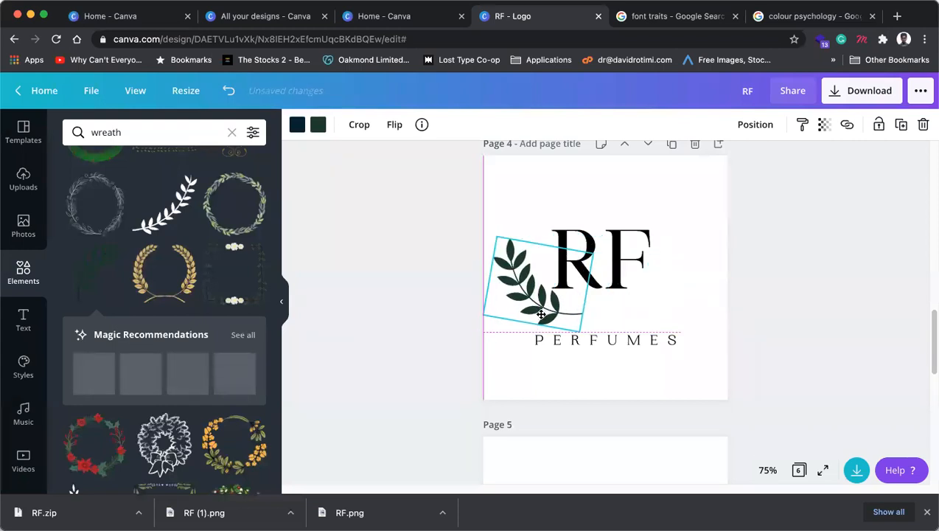
left_click_drag(500, 243, 632, 240)
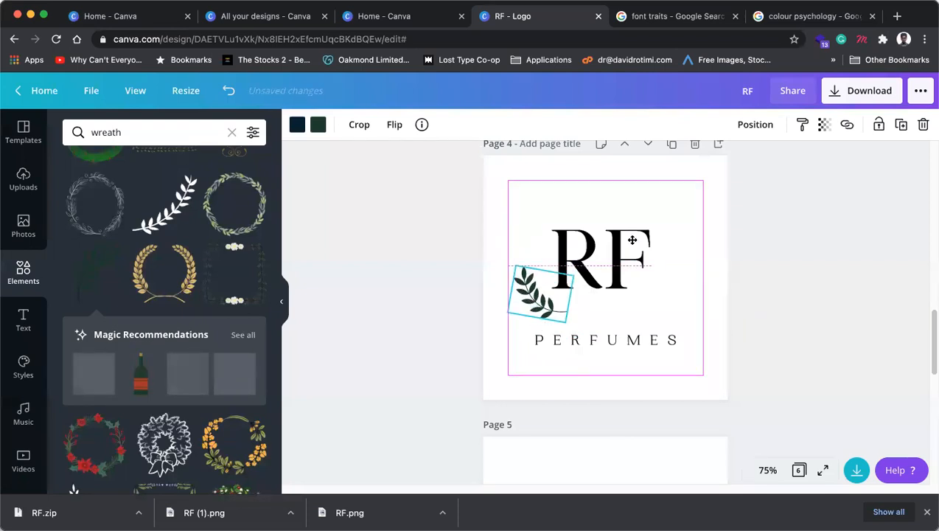
Step: Duplicate the leaf branch and mirror the copy horizontally
left_click(899, 125)
left_click(395, 125)
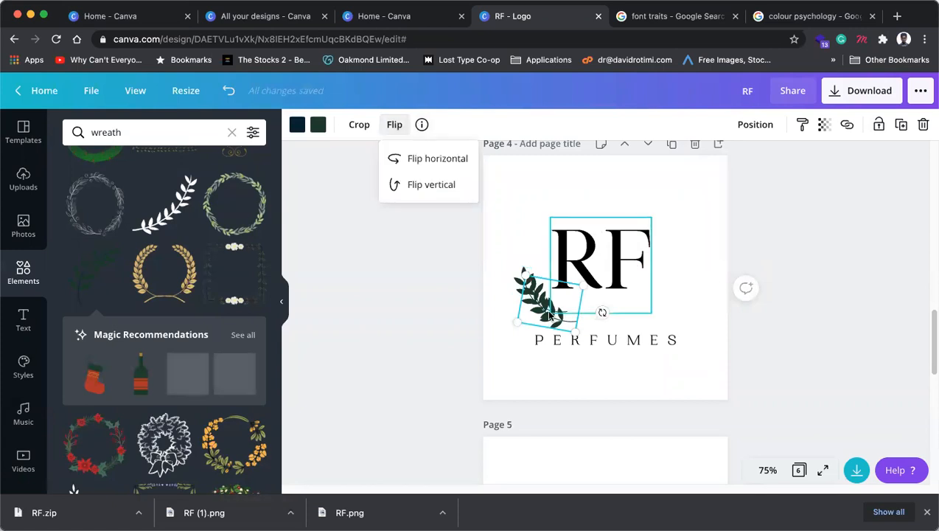
left_click(445, 159)
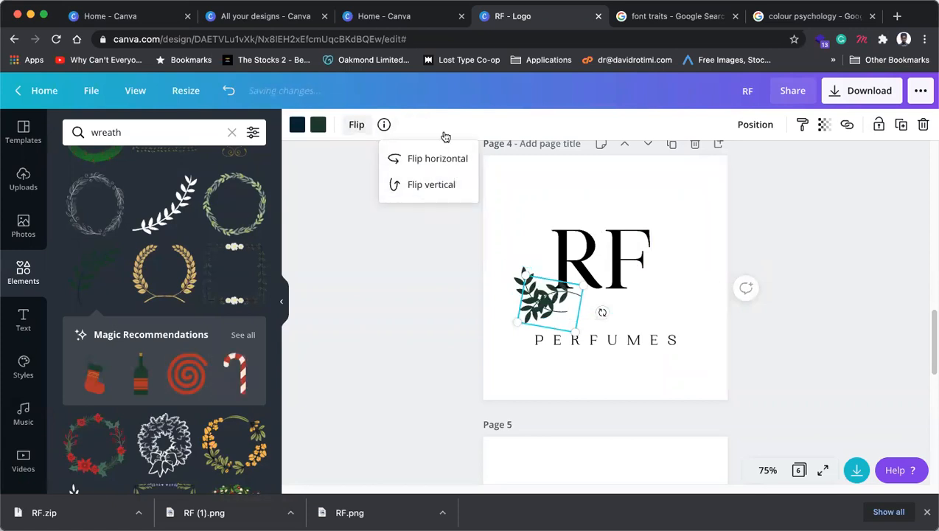
left_click(424, 188)
left_click(426, 159)
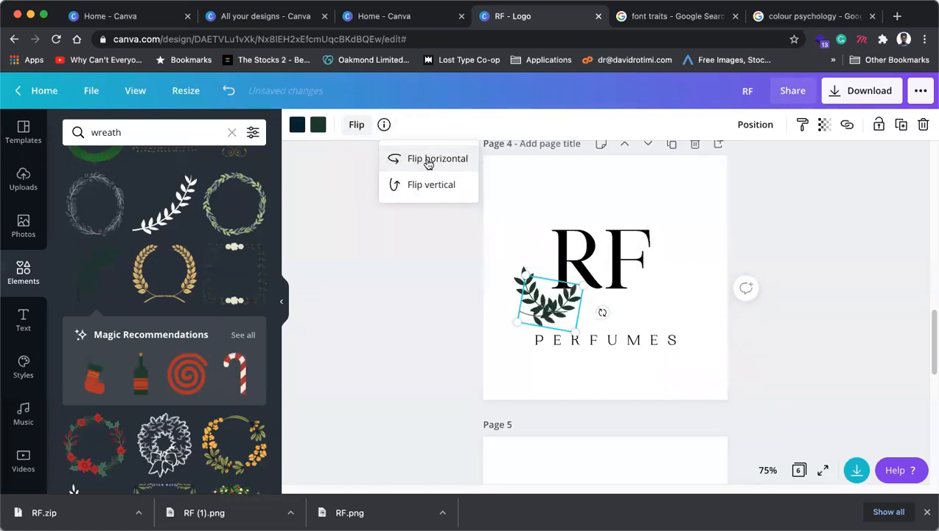
Step: Place the mirrored branch on the right under the F and shrink it slightly
left_click_drag(564, 318, 714, 308)
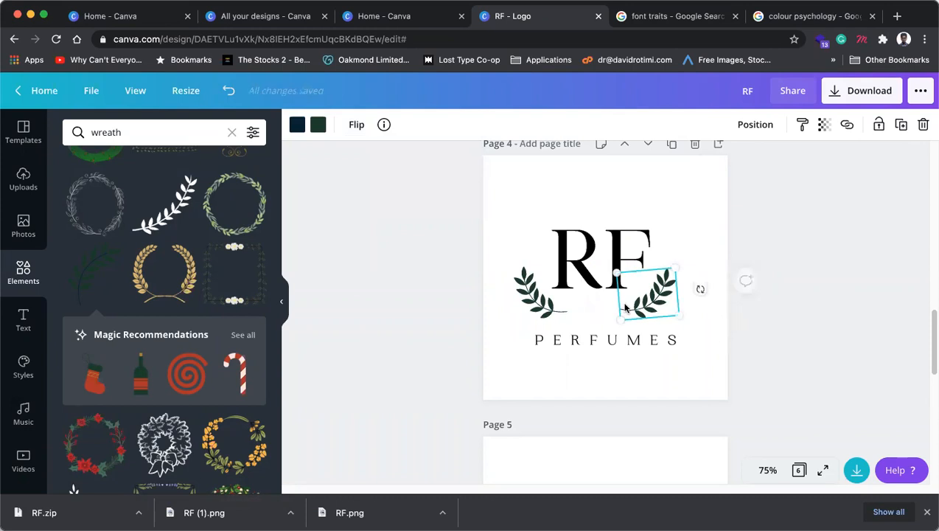
left_click(782, 342)
left_click_drag(650, 305, 715, 323)
left_click_drag(628, 278, 623, 286)
left_click(783, 356)
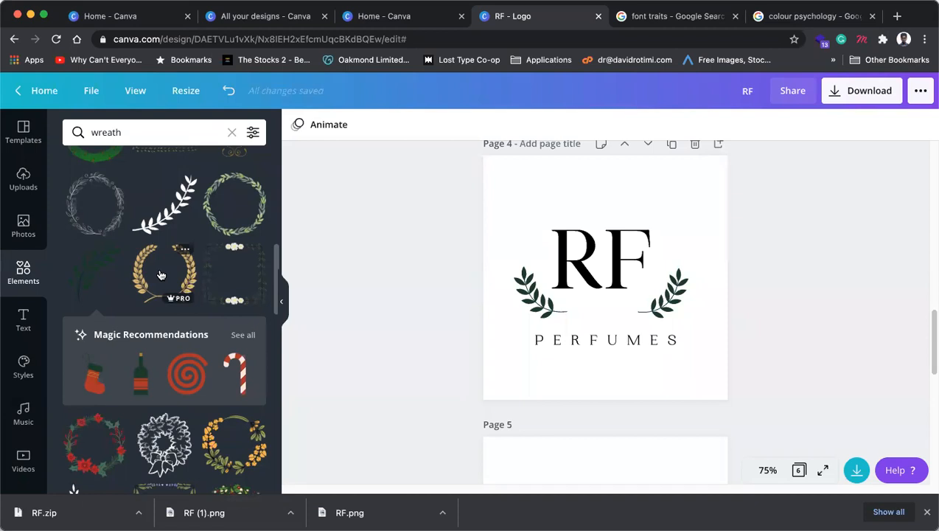
Step: Move the RF lettermark and PERFUMES text up together slightly on Page 2
scroll(797, 315, "up", 10)
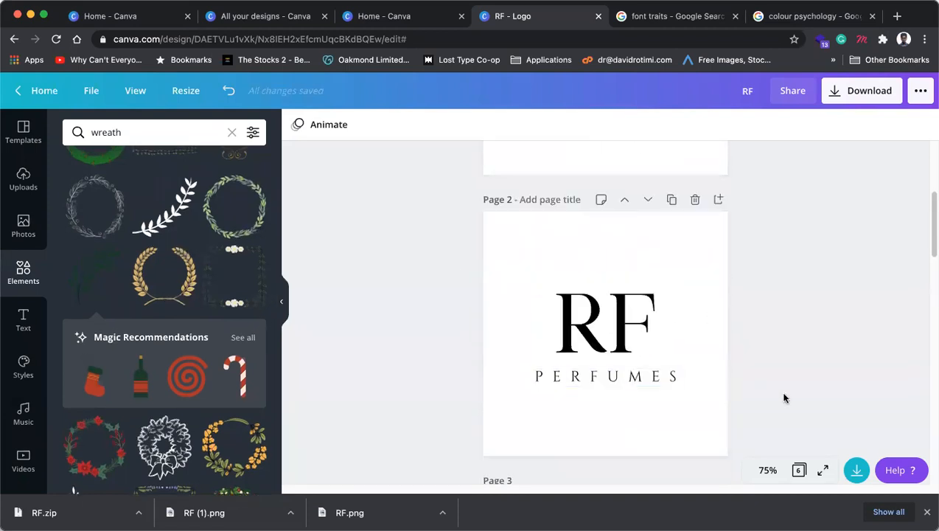
left_click_drag(803, 411, 568, 277)
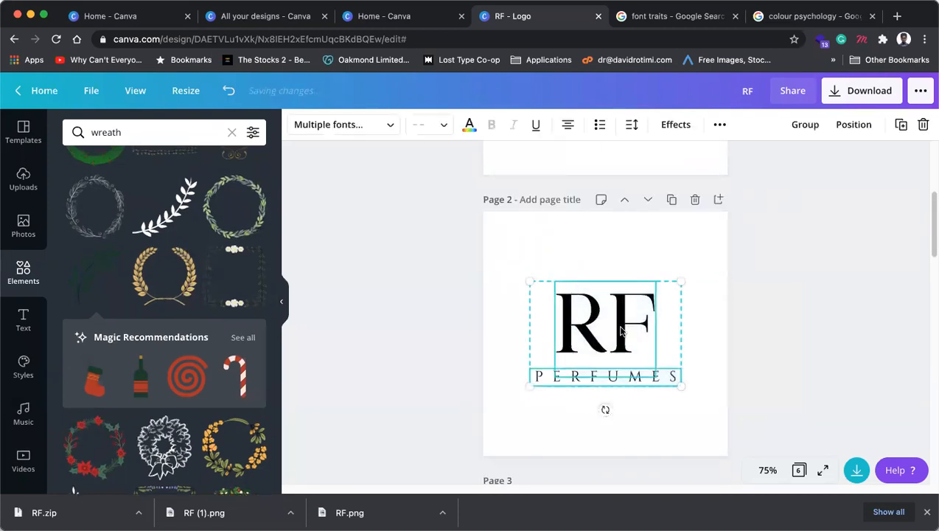
left_click_drag(619, 324, 620, 317)
left_click(787, 346)
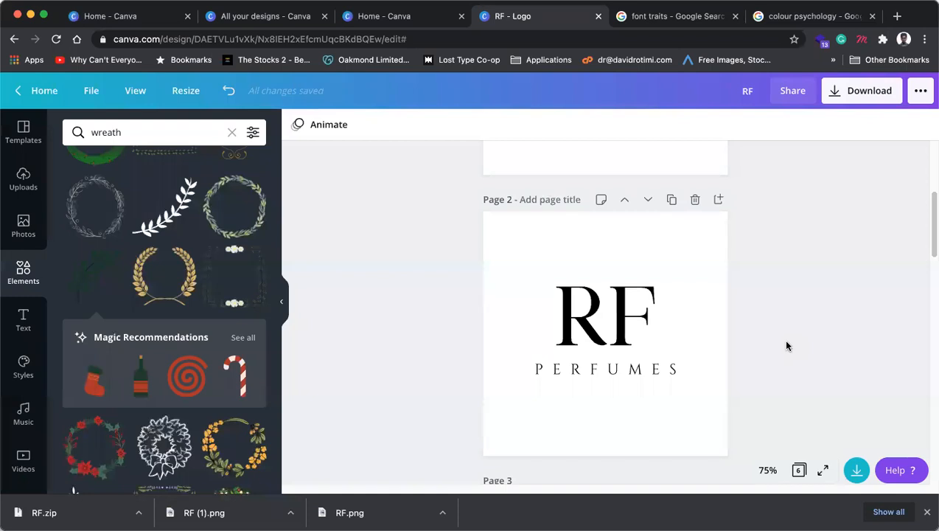
scroll(737, 332, "down", 1)
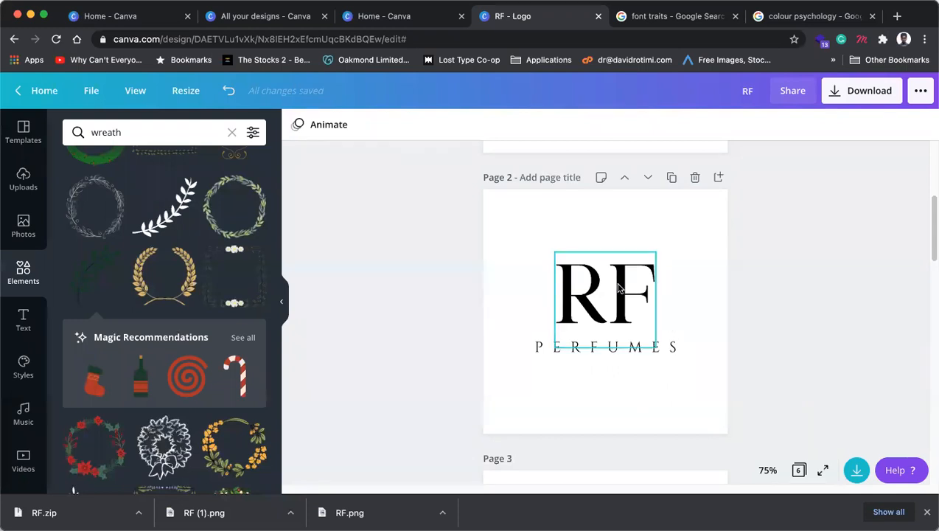
scroll(621, 337, "down", 6)
scroll(622, 335, "down", 4)
Step: Centre the RF lettermark and group the two leaf branches together
left_click(662, 259)
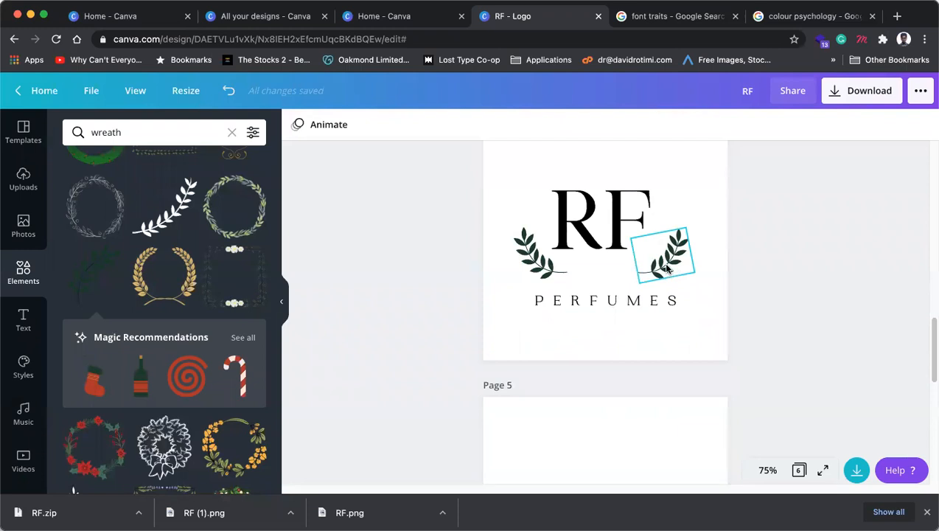
left_click(624, 230)
left_click_drag(613, 234, 619, 233)
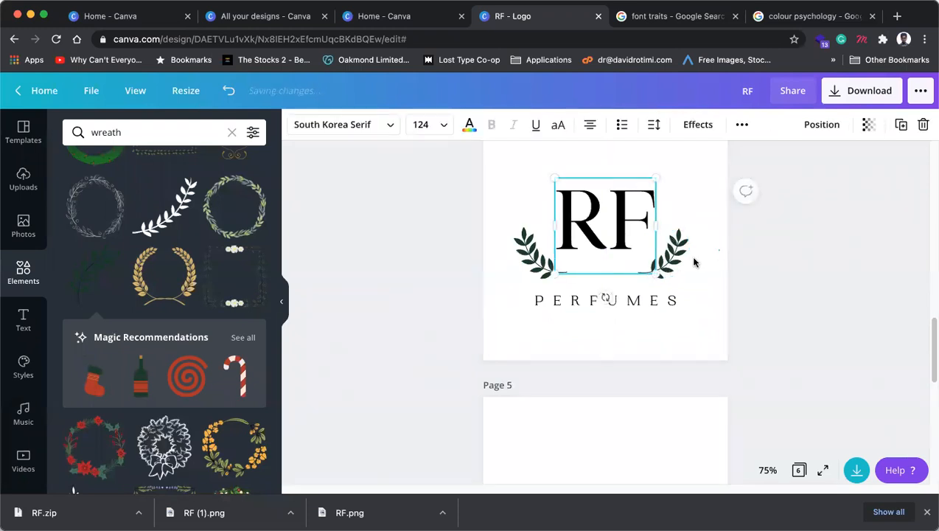
left_click(664, 263)
left_click(540, 263, "shift")
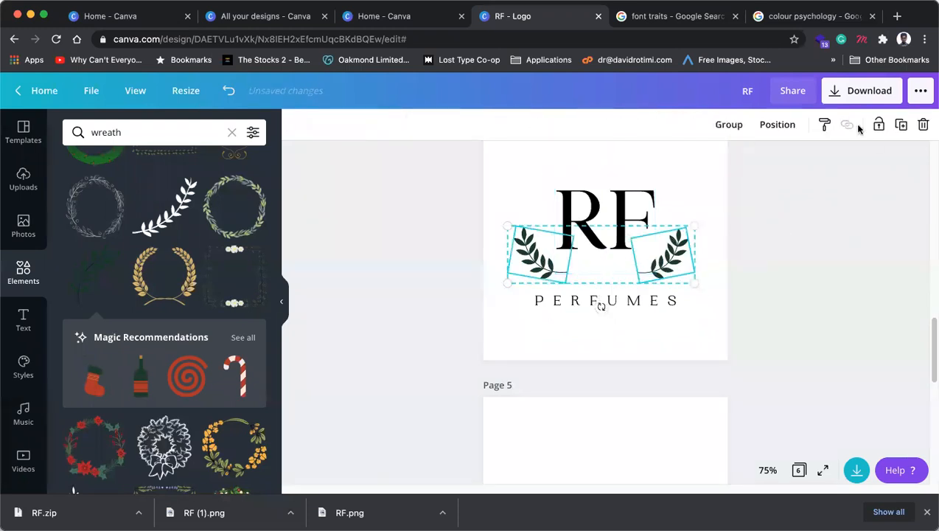
left_click(736, 128)
Step: Realign RF over the branches, shrink the leaf group slightly, and copy it
left_click(629, 205, "shift")
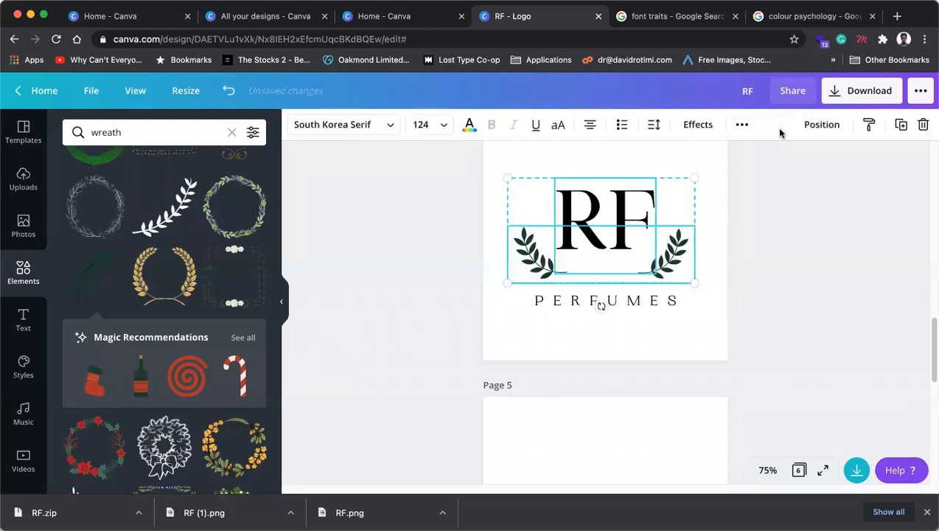
left_click_drag(675, 261, 678, 259)
left_click(631, 191)
left_click_drag(632, 190, 635, 191)
left_click(683, 254)
left_click_drag(699, 280, 652, 264)
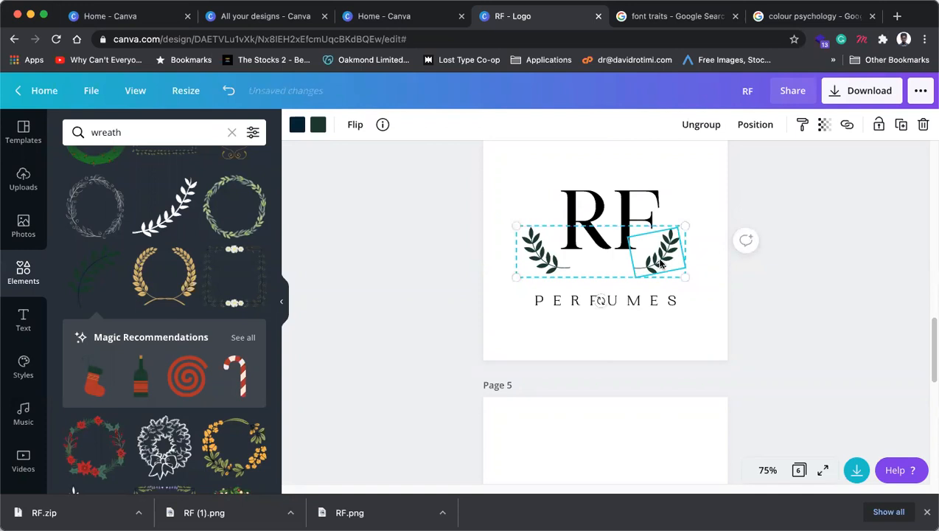
key("super+c")
Step: Paste the leaf branch group onto Page 5 and shift it slightly left
scroll(647, 332, "down", 2)
left_click(640, 342)
key("super+v")
scroll(652, 346, "down", 3)
left_click_drag(667, 214, 671, 188)
left_click_drag(651, 301, 775, 215)
left_click(775, 219)
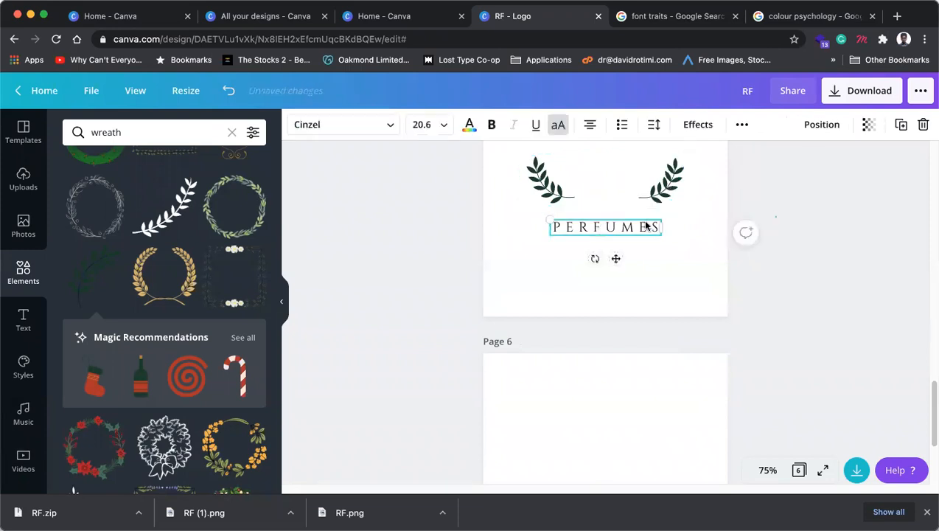
scroll(647, 224, "up", 2)
left_click(658, 236)
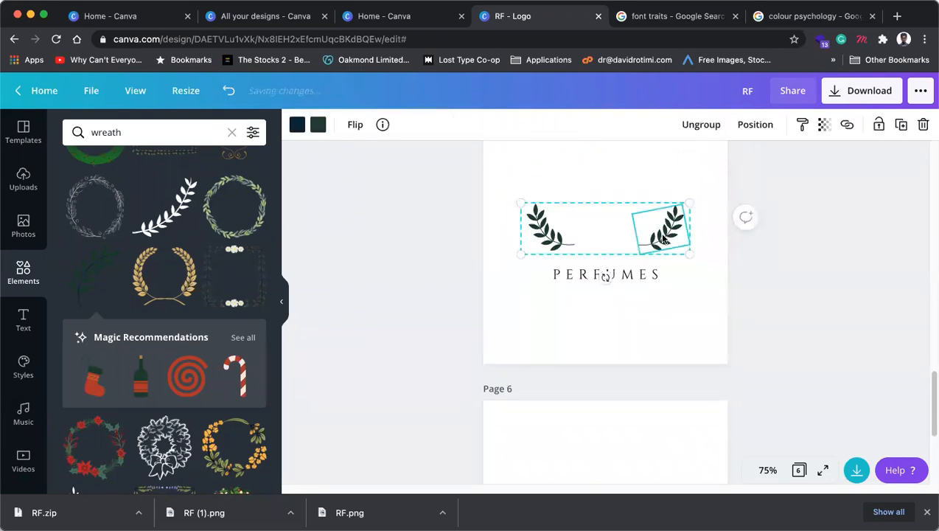
mouse_move(665, 235)
left_mouse_down()
mouse_move(632, 233)
mouse_move(661, 232)
left_mouse_up()
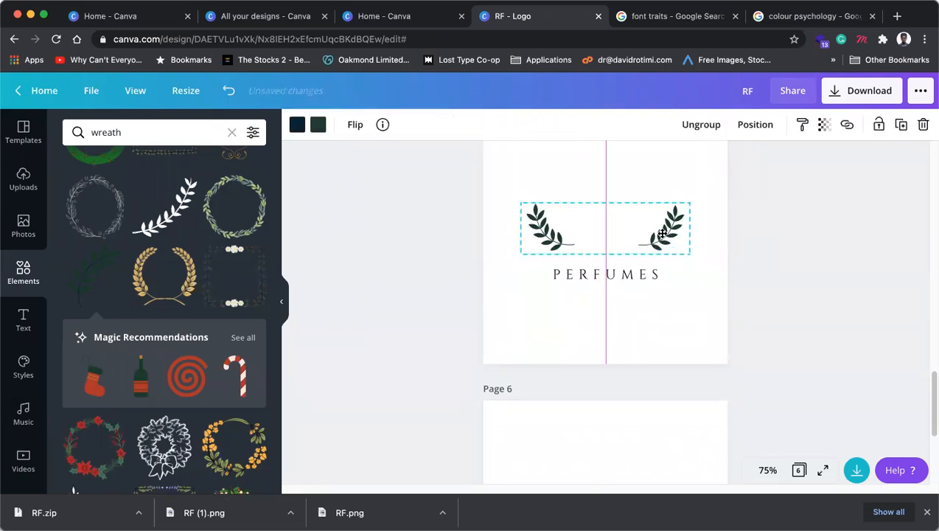
Step: Duplicate the leaf group, move the copy upward and turn it upside down
left_click(901, 125)
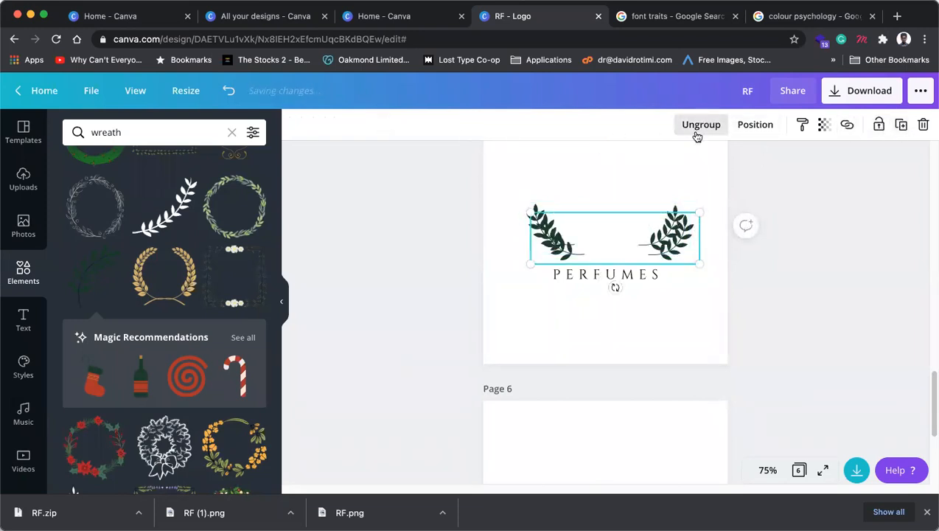
left_click_drag(667, 245, 655, 186)
left_click_drag(605, 233, 639, 166)
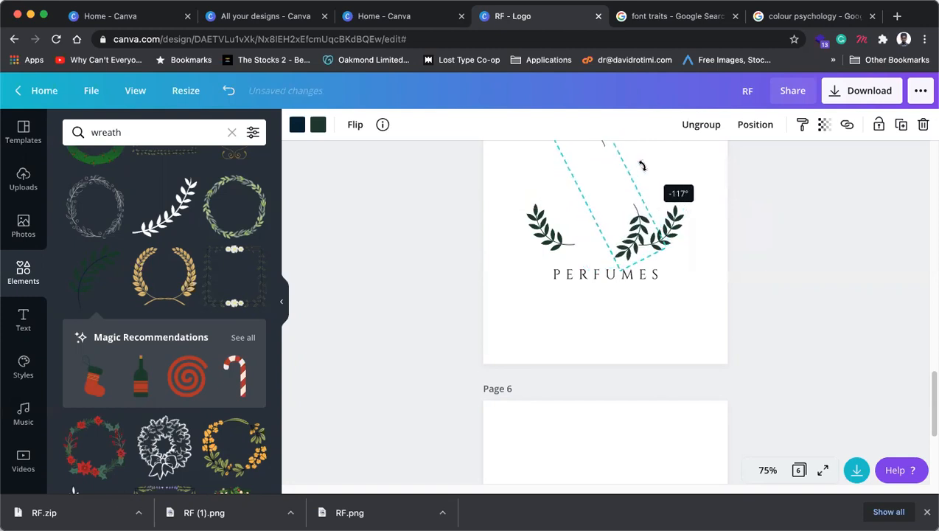
scroll(619, 307, "up", 2)
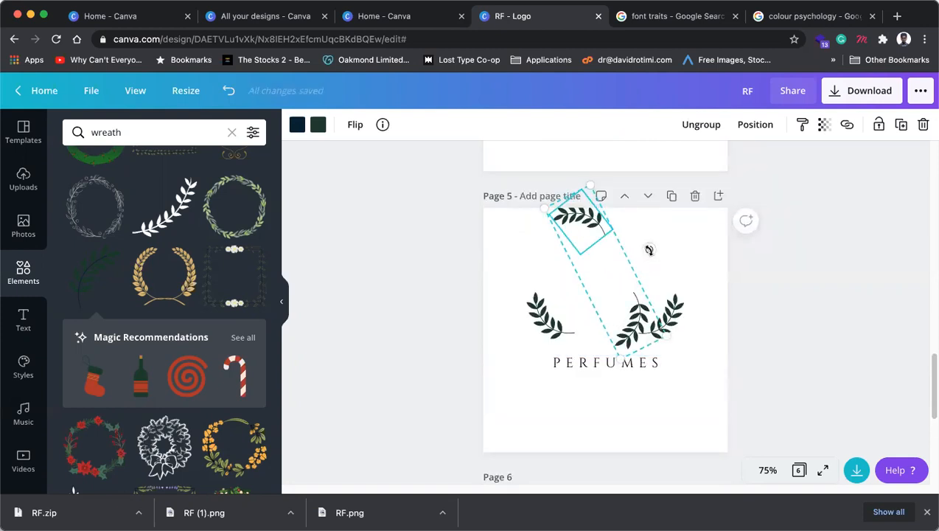
left_click_drag(646, 246, 607, 226)
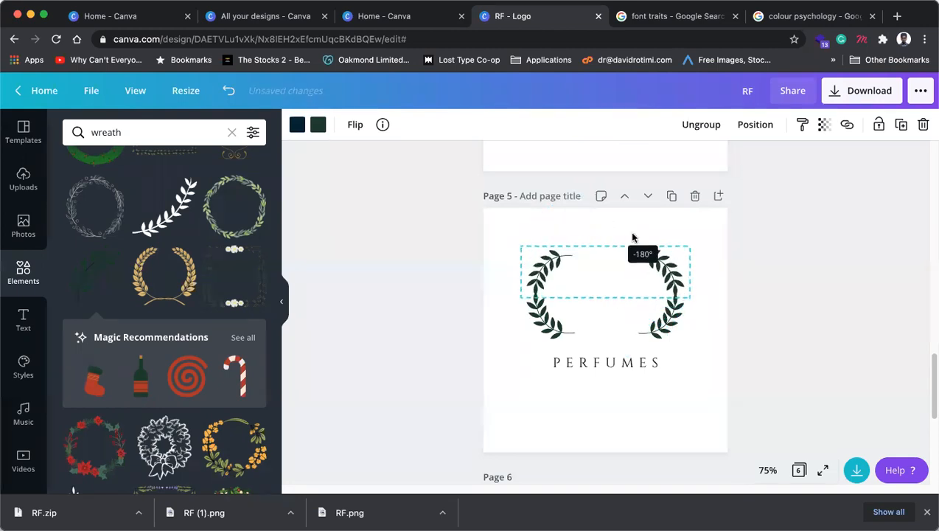
Step: Spread the branch pairs apart and move PERFUMES up between them
left_click(798, 298)
left_click(669, 263)
left_click_drag(670, 263, 670, 248)
left_click(773, 329)
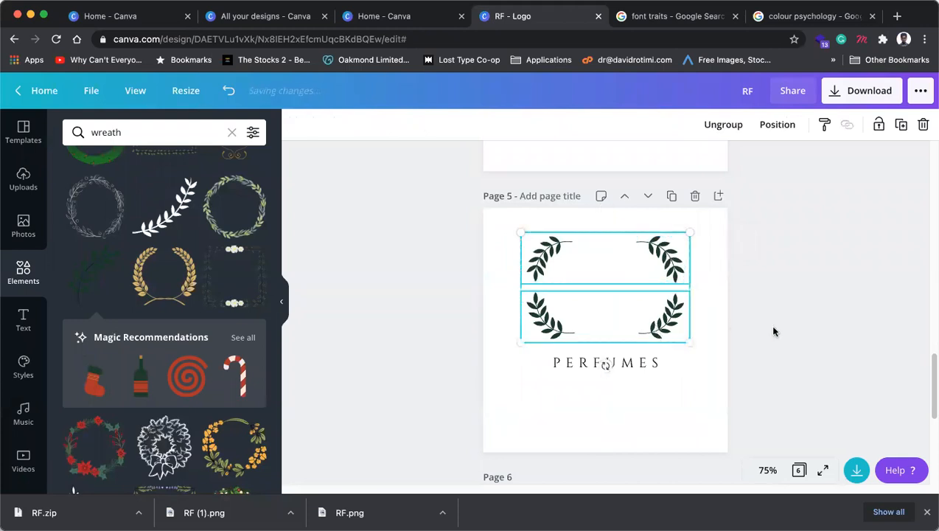
left_click(655, 325)
left_click_drag(654, 325, 653, 336)
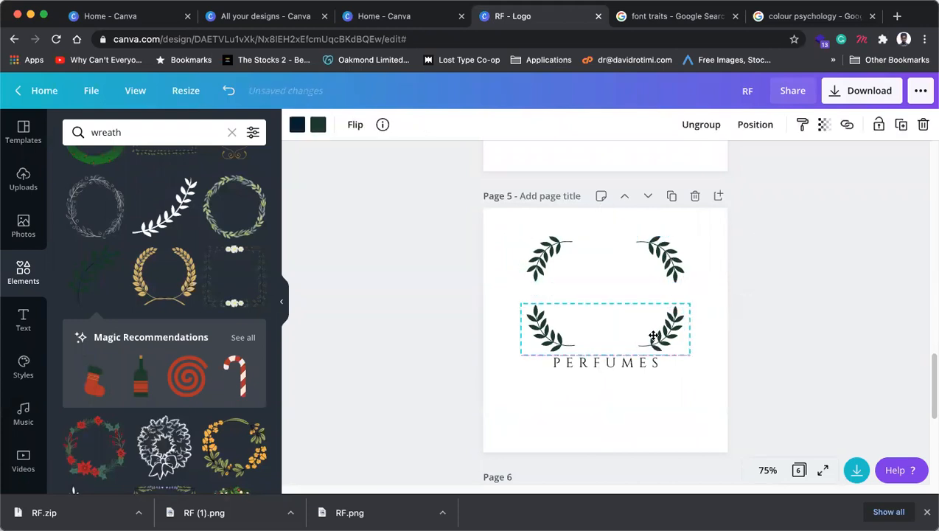
left_click(601, 365)
left_click_drag(601, 365, 612, 322)
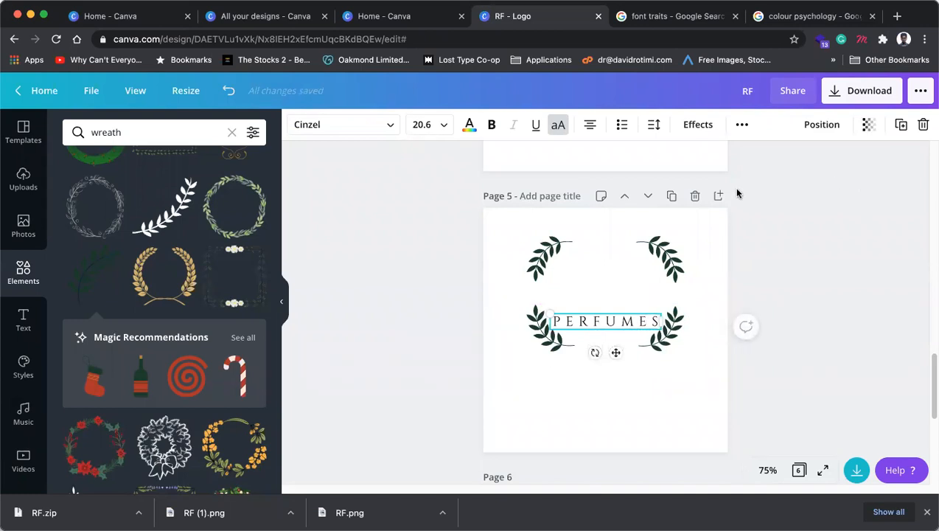
Step: Move the upper right branch beside PERFUMES, then clear everything off Page 5
left_click_drag(679, 267, 665, 331)
key("super+z")
key("super+z")
key("super+z")
key("super+z")
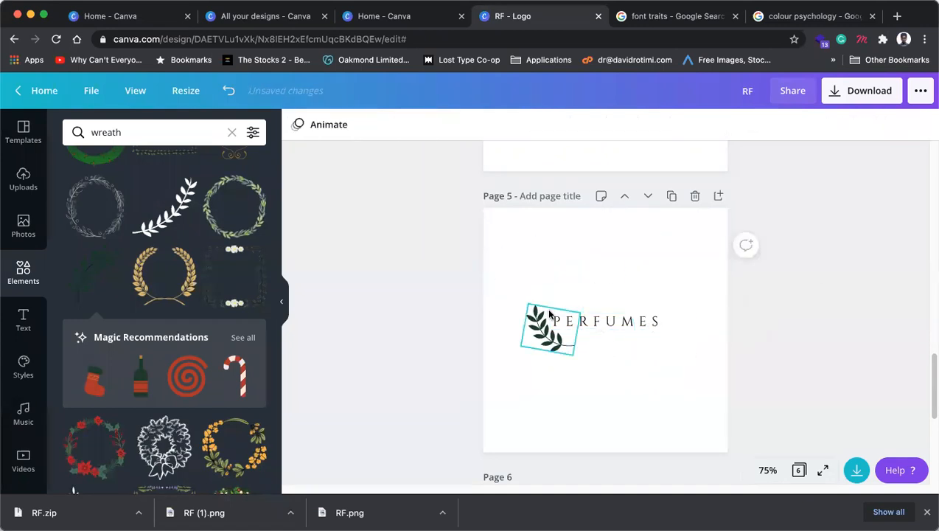
scroll(673, 266, "up", 10)
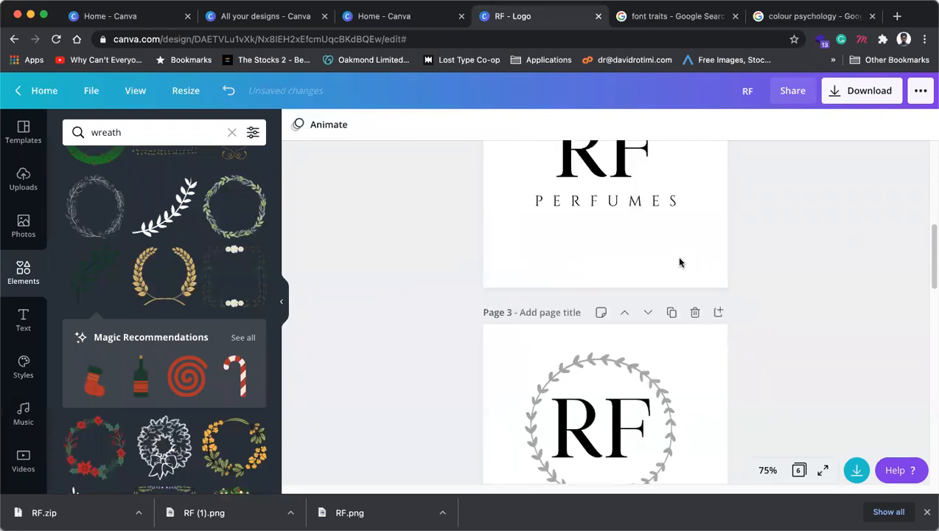
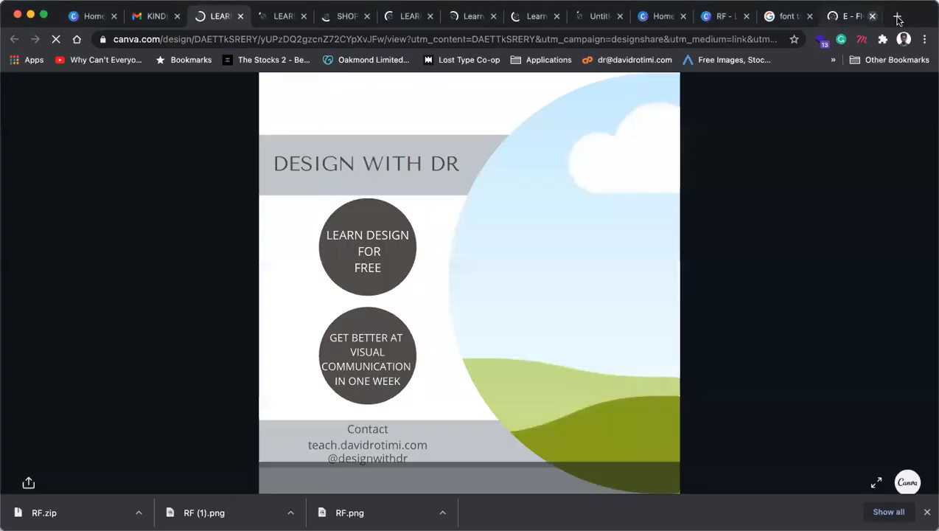
Step: Open a new empty browser tab beside Canva
left_click(898, 16)
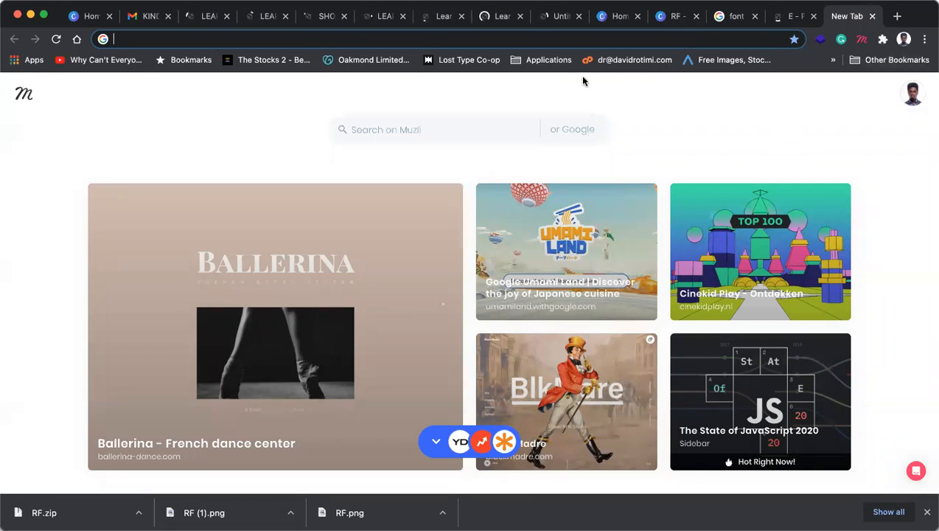
Step: Show 'Copy a link to this design' on the shared Design with DR page, then return to the editor
left_click(193, 20)
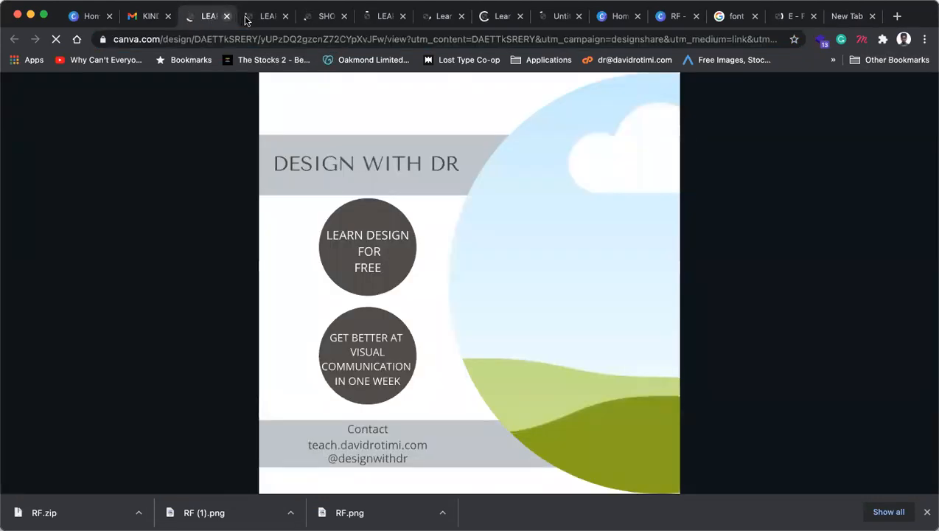
mouse_move(29, 478)
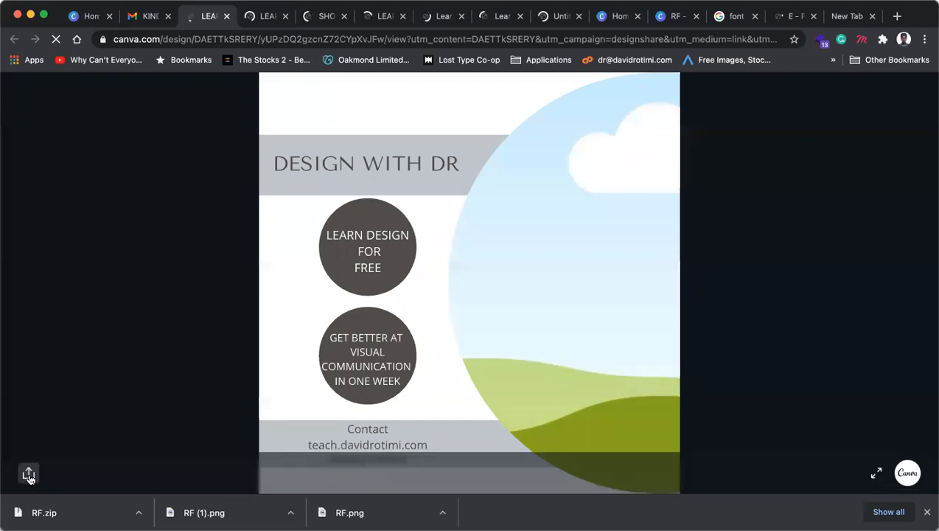
left_click(29, 473)
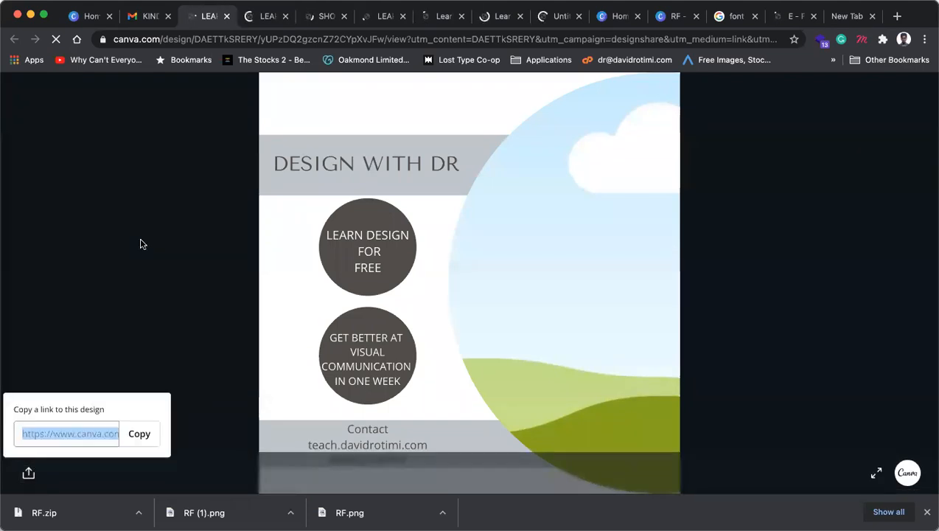
left_click(262, 19)
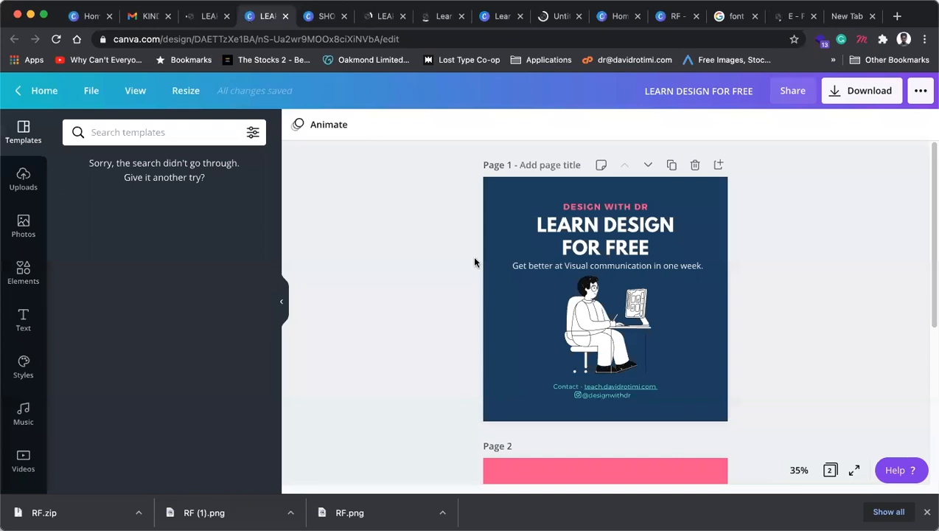
scroll(603, 351, "down", 5)
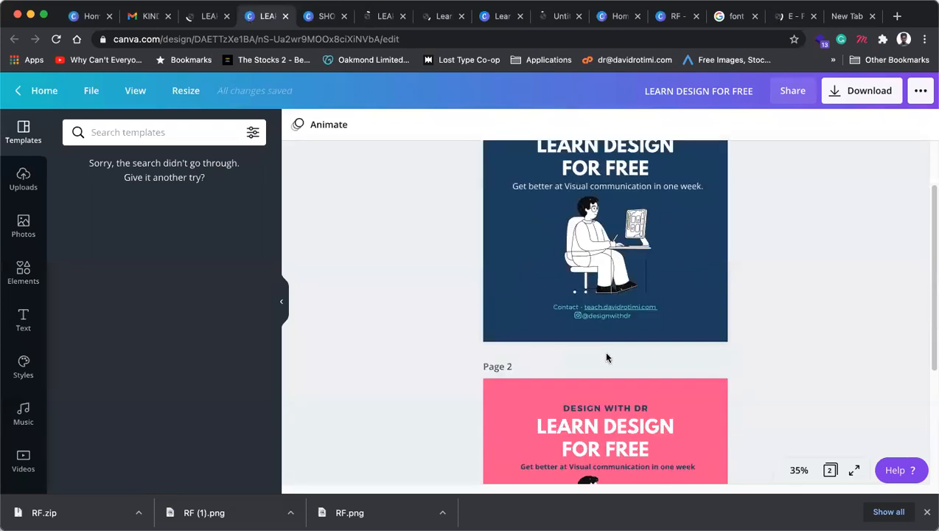
scroll(607, 357, "down", 1)
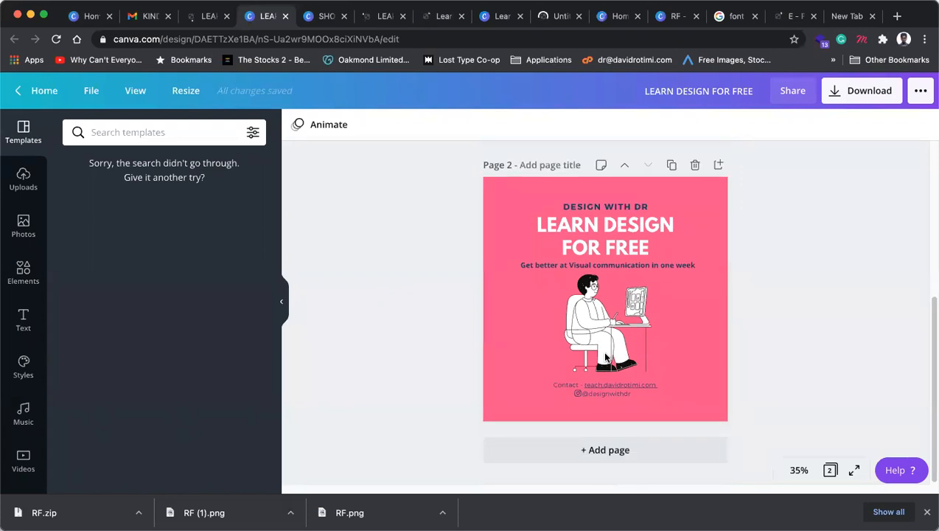
scroll(606, 357, "up", 5)
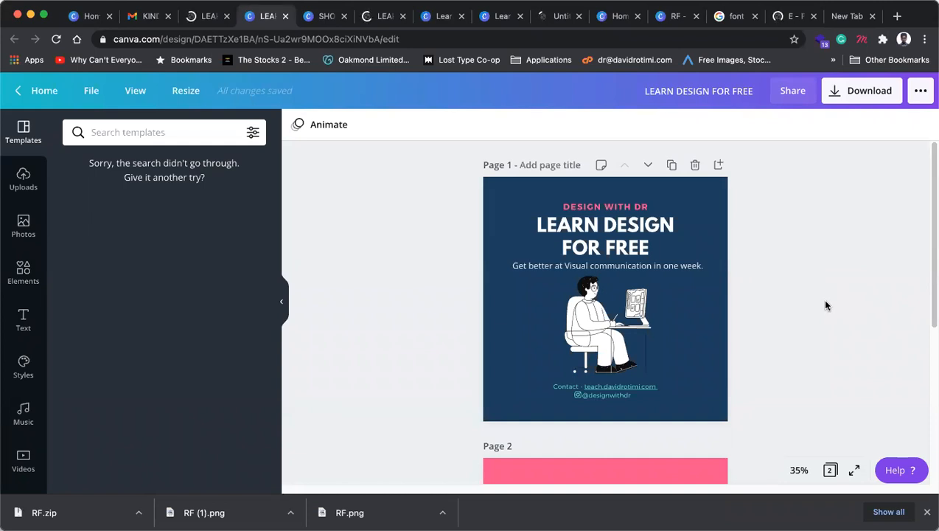
left_click(672, 270)
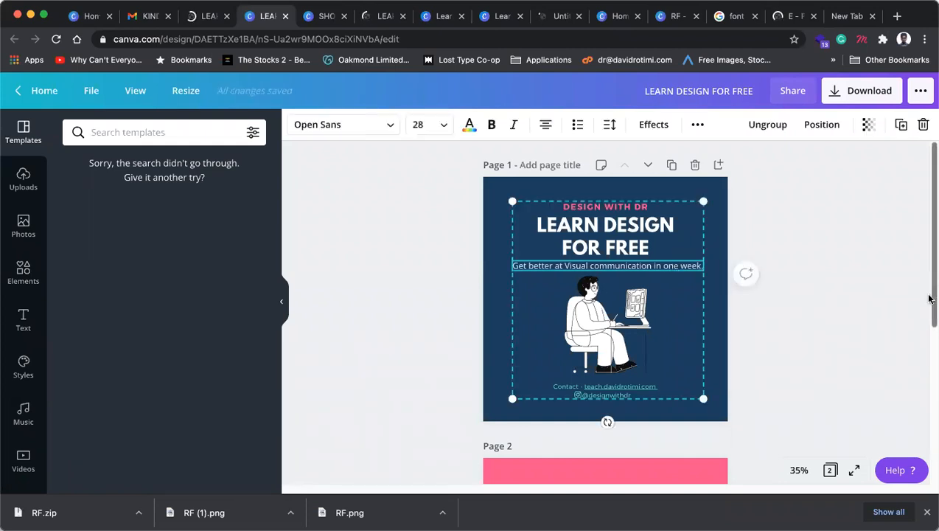
left_click(864, 375)
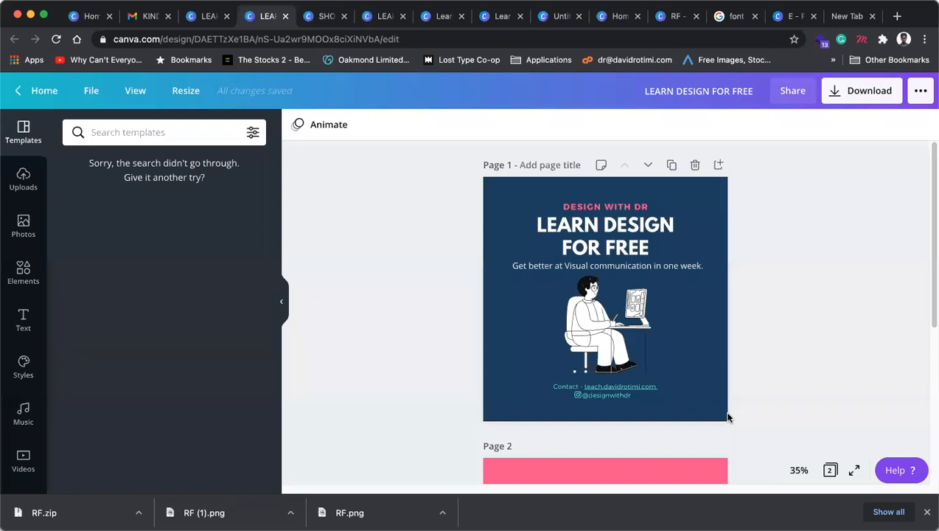
scroll(724, 414, "down", 5)
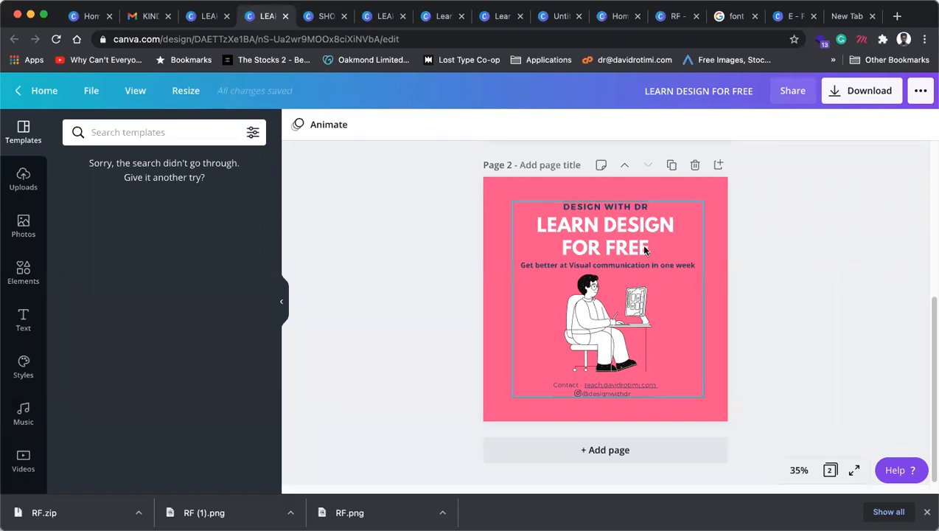
scroll(804, 257, "up", 5)
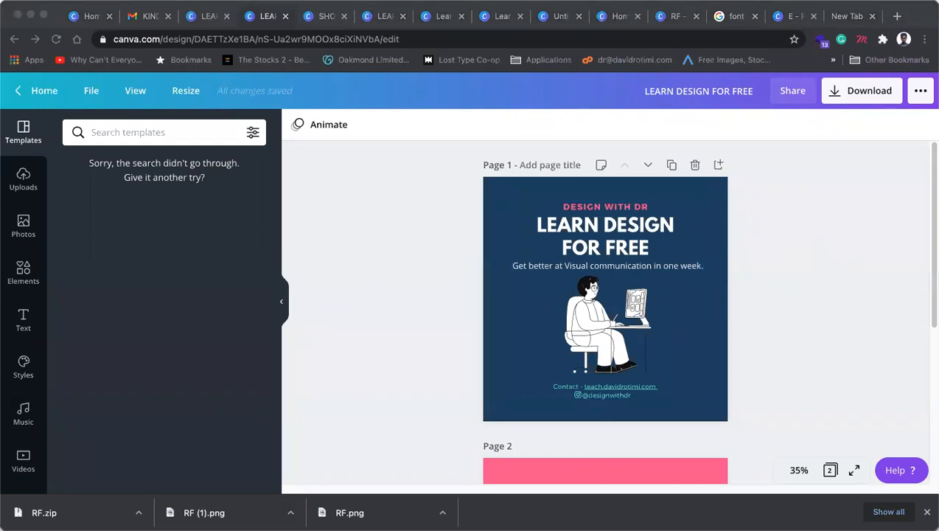
left_click(827, 320)
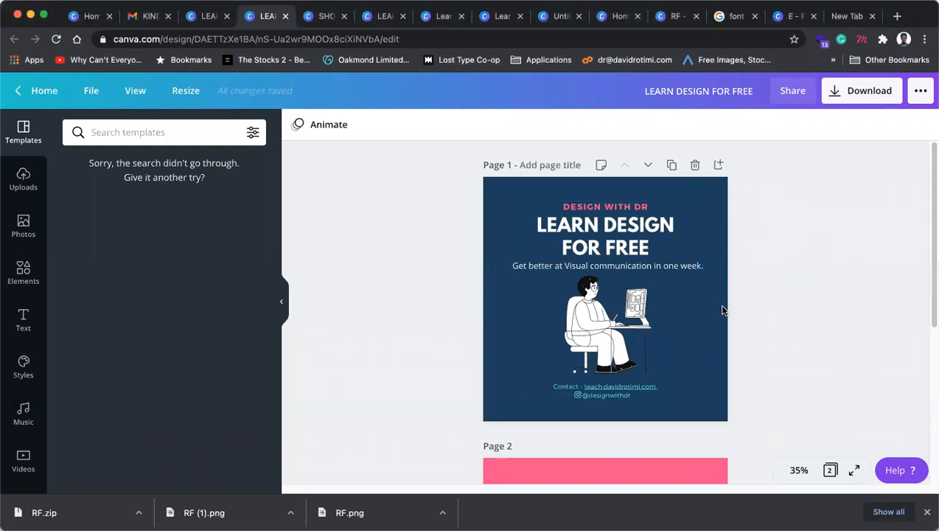
scroll(770, 355, "down", 5)
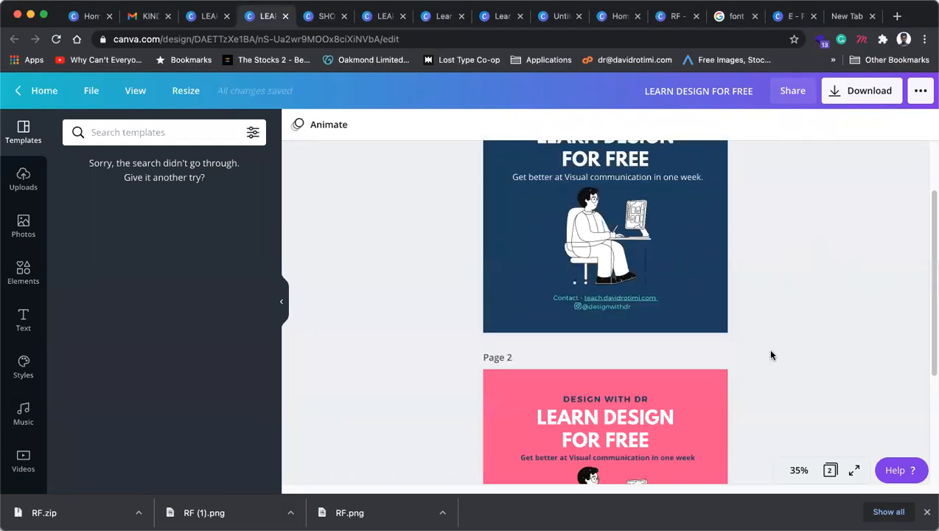
scroll(771, 355, "up", 5)
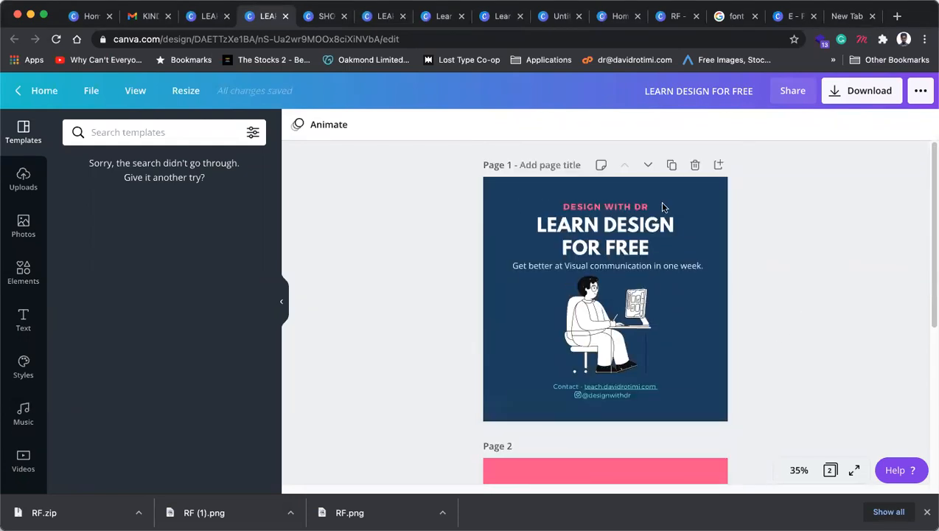
Step: Close the LEARN DESIGN FOR FREE tab and zoom SHOP MAYOWA to 25%, then 50%
left_click(286, 16)
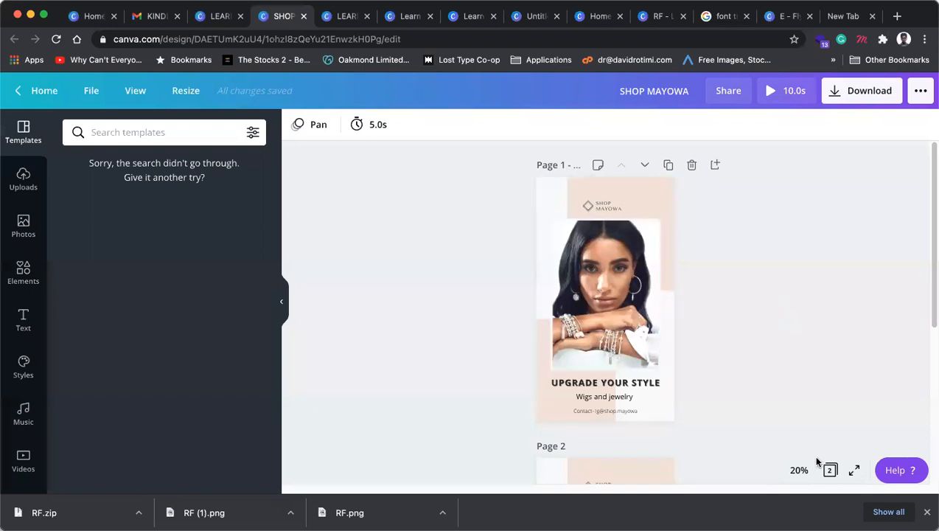
left_click(800, 469)
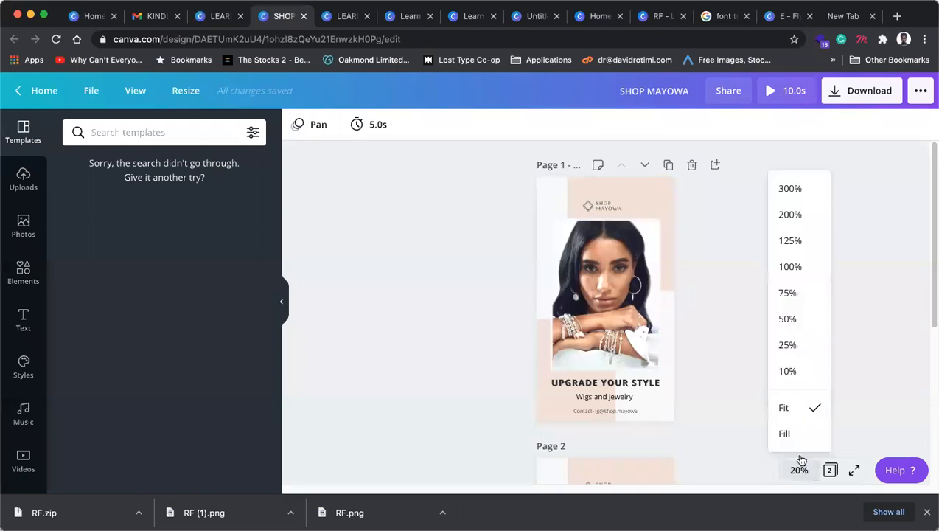
left_click(788, 345)
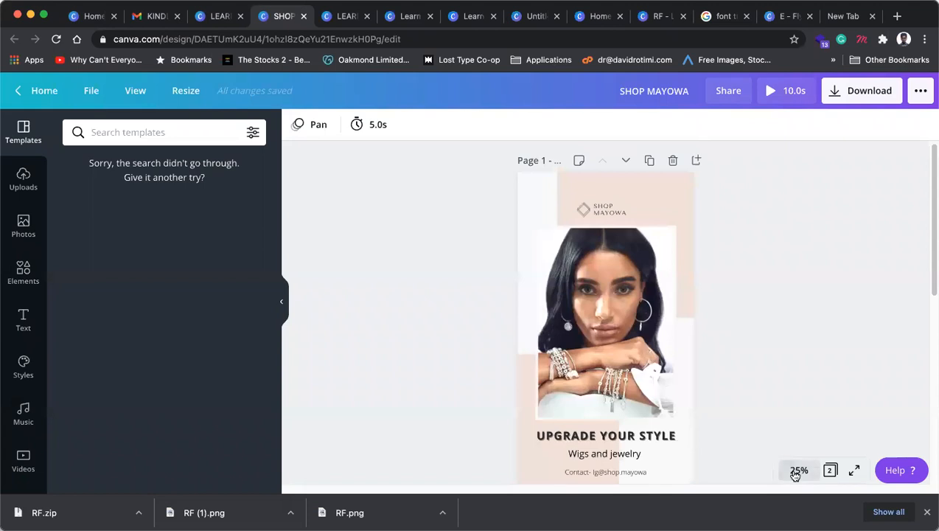
left_click(797, 472)
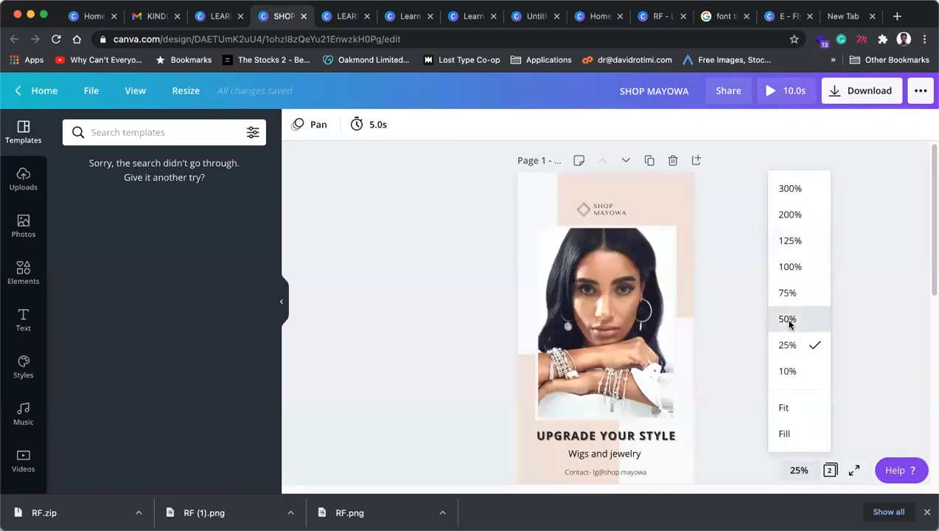
left_click(788, 319)
scroll(661, 309, "down", 5)
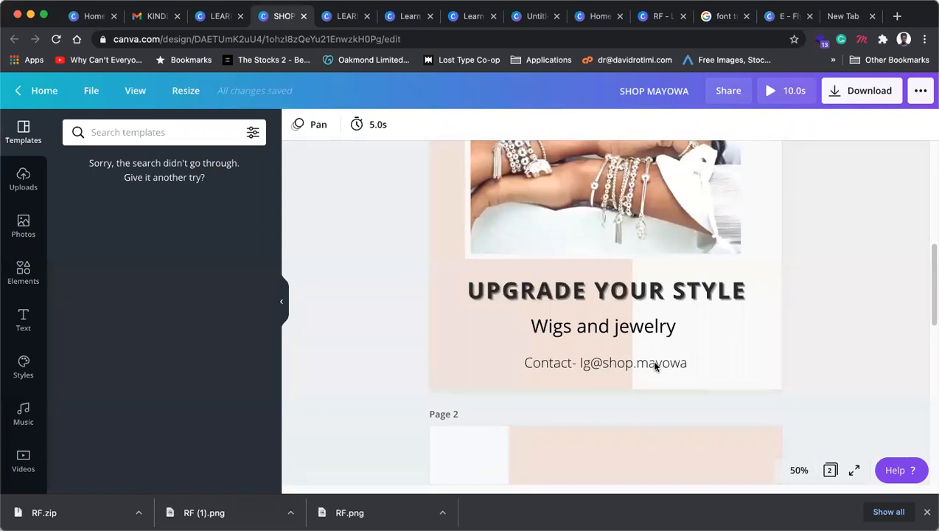
Step: Check the contact line, then zoom back to 25% to see the whole first page
left_click(655, 366)
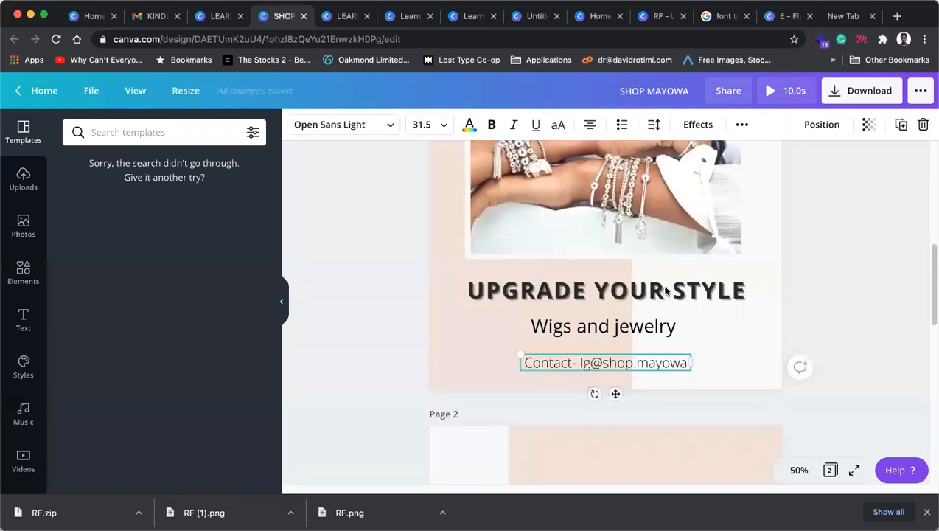
scroll(666, 292, "up", 3)
left_click(799, 470)
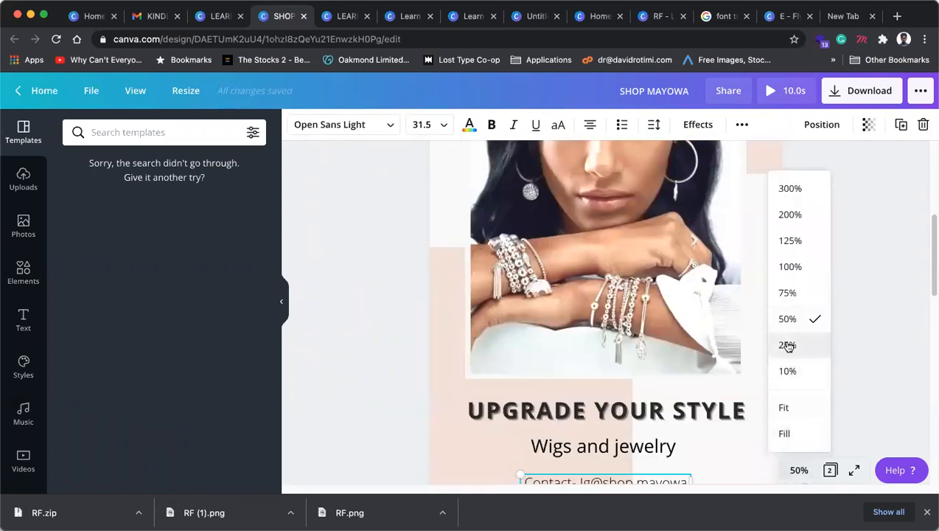
left_click(788, 343)
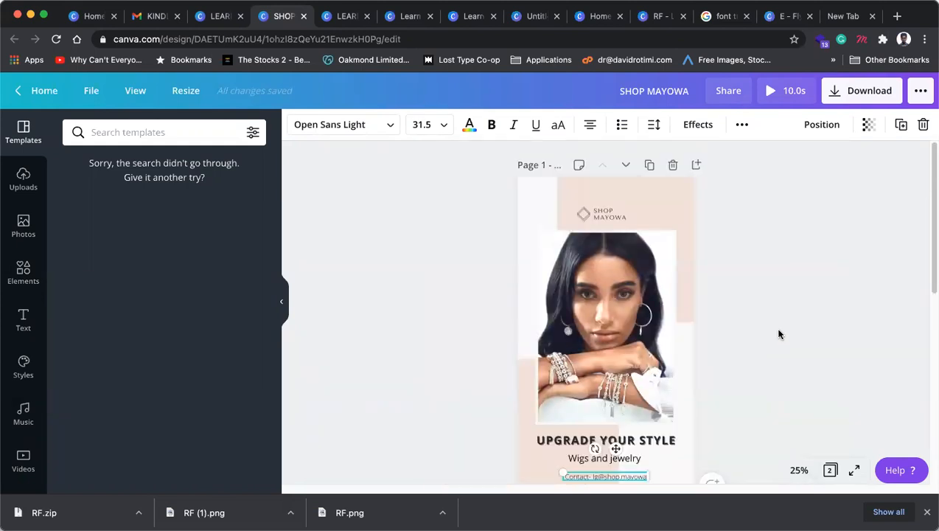
scroll(798, 325, "down", 1)
scroll(799, 325, "up", 1)
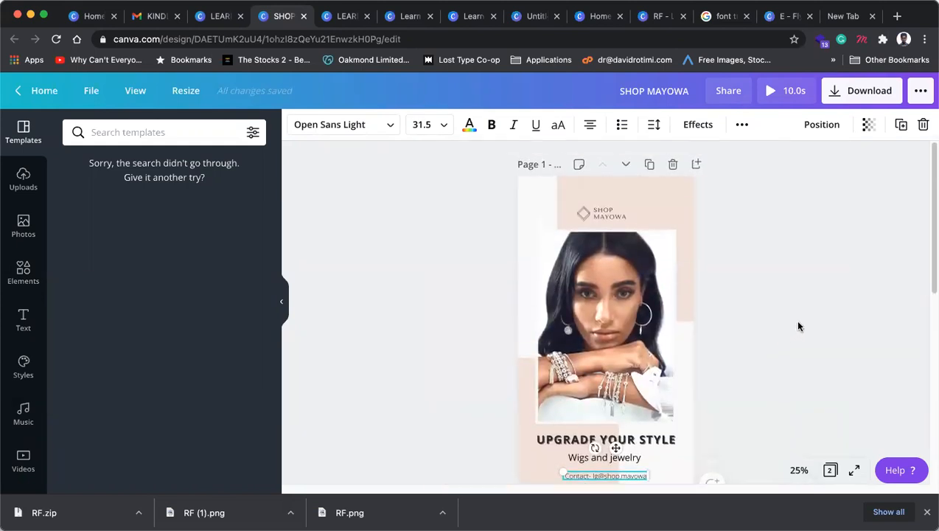
scroll(796, 322, "down", 1)
left_click(816, 294)
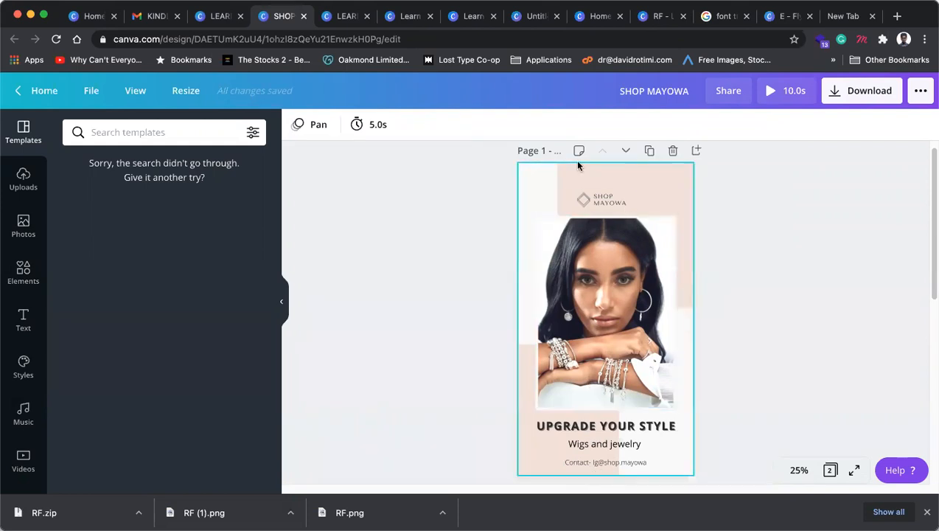
Step: Move the SHOP MAYOWA logo and model photo up slightly together
left_click(607, 206)
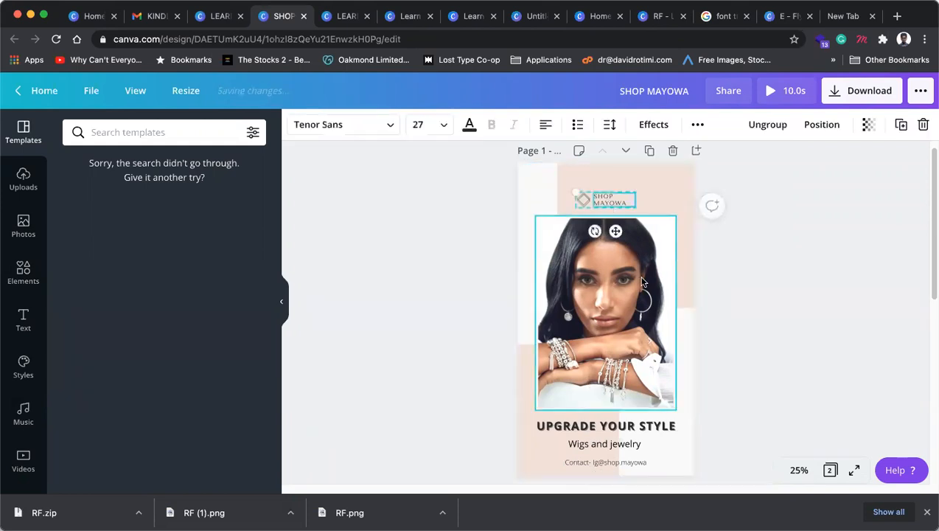
left_click(632, 287, "shift")
left_click_drag(632, 287, 633, 280)
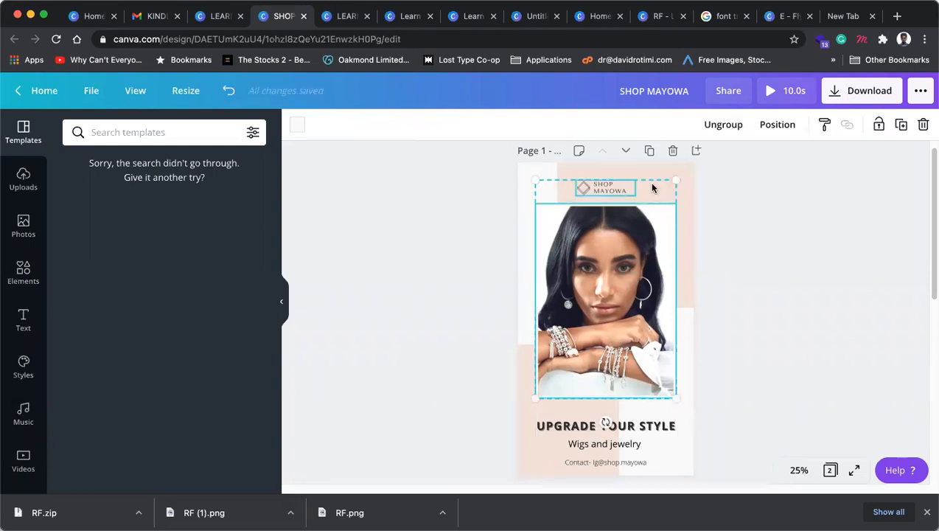
left_click(645, 437)
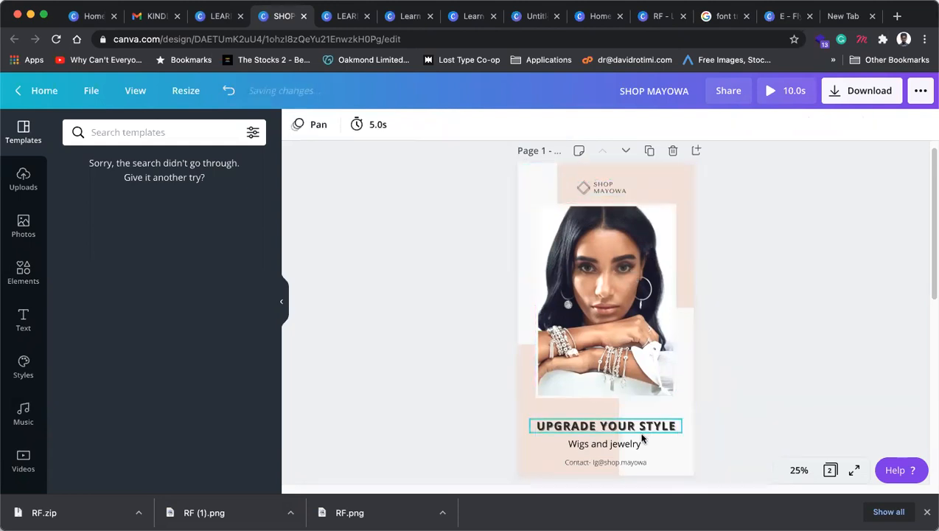
Step: Move UPGRADE YOUR STYLE, Wigs and jewelry and the contact line up together slightly
left_click(638, 428)
left_click(633, 446, "shift")
left_click(635, 463, "shift")
left_click_drag(632, 427, 631, 417)
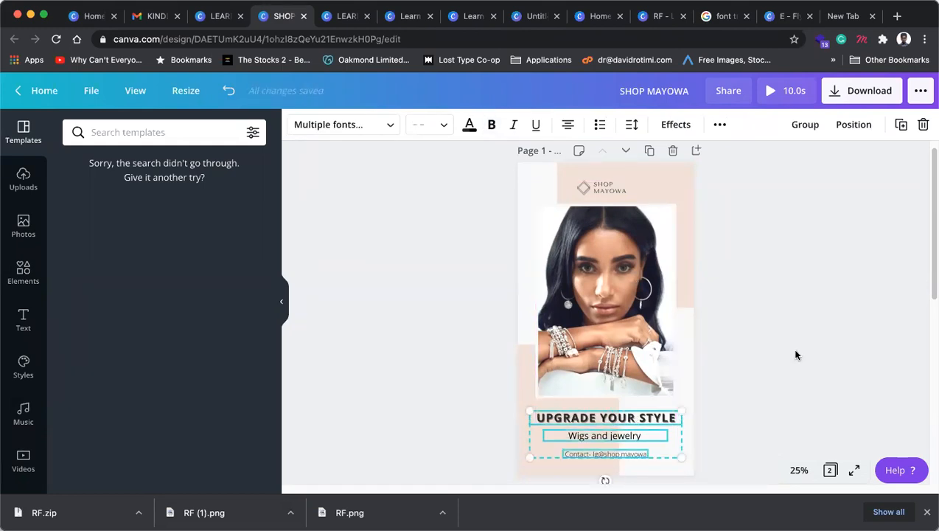
left_click(797, 357)
Step: Select the UPGRADE YOUR STYLE heading
left_click(609, 438)
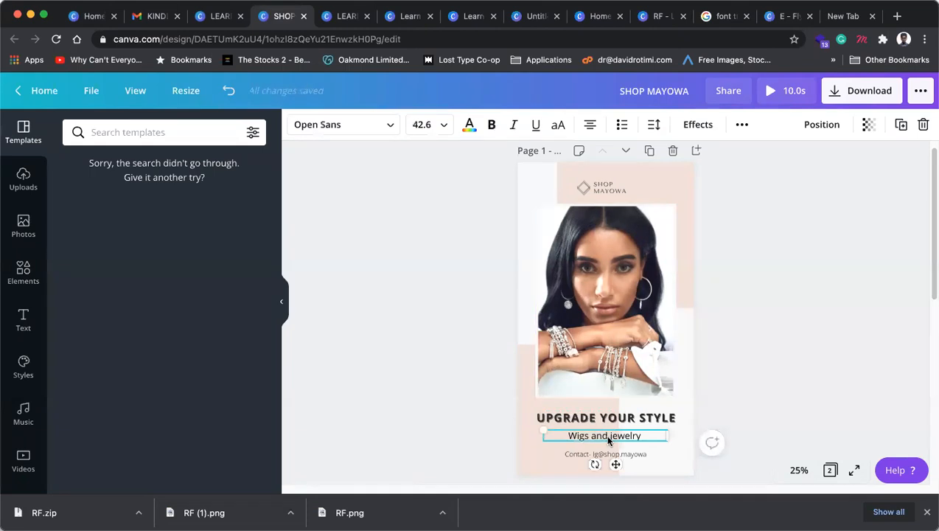
left_click(621, 419)
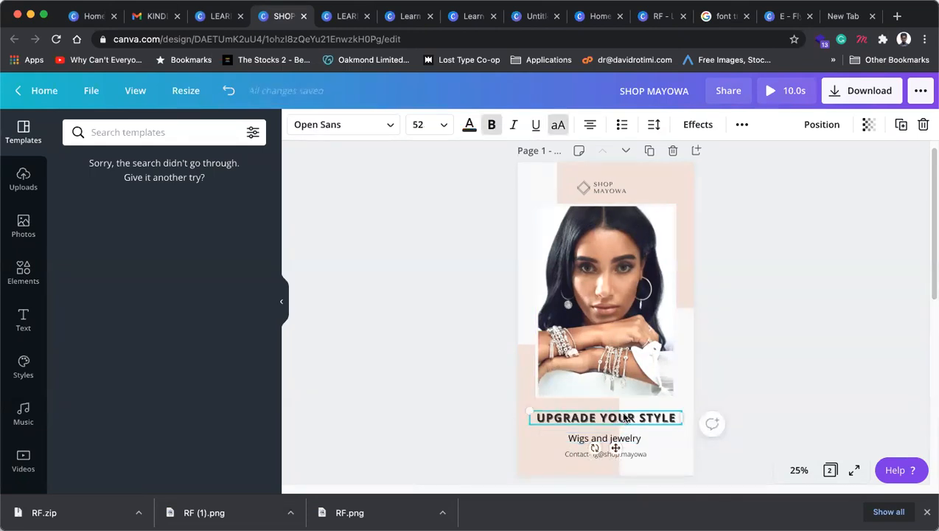
left_click(604, 441)
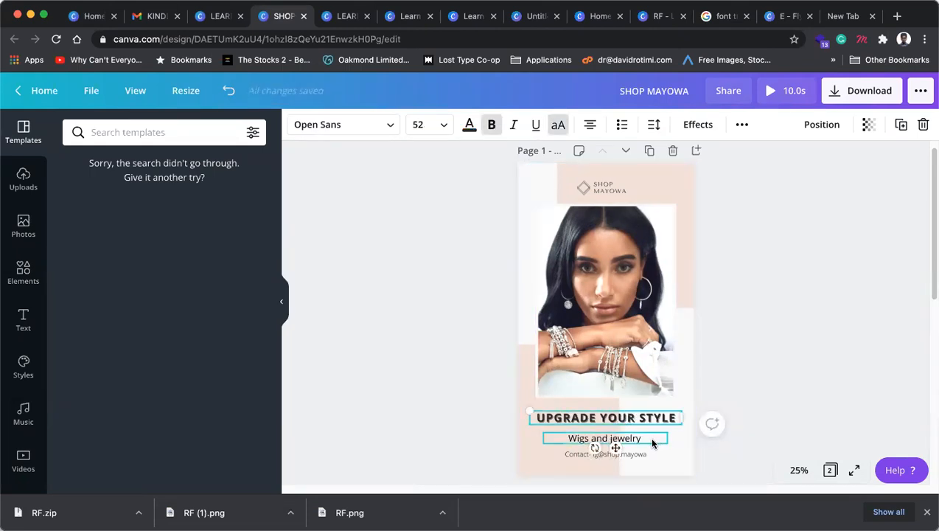
left_click(846, 327)
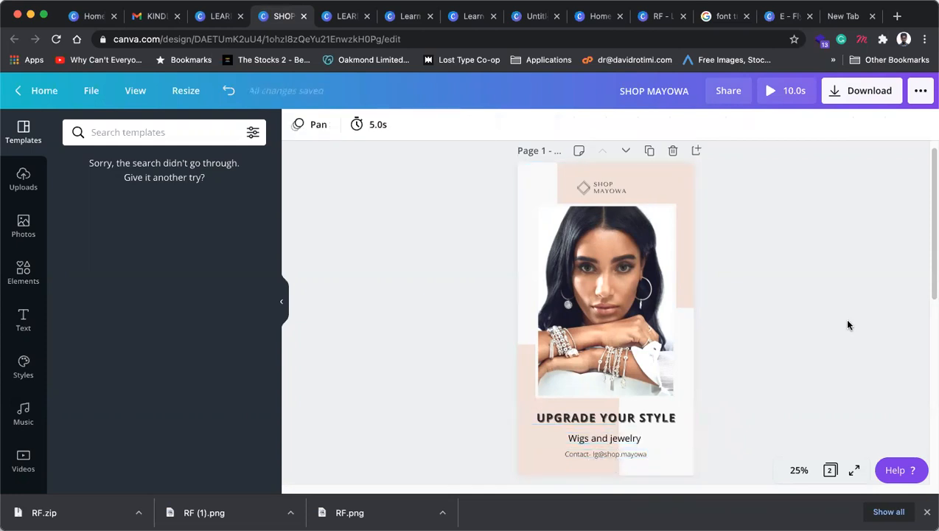
left_click(636, 416)
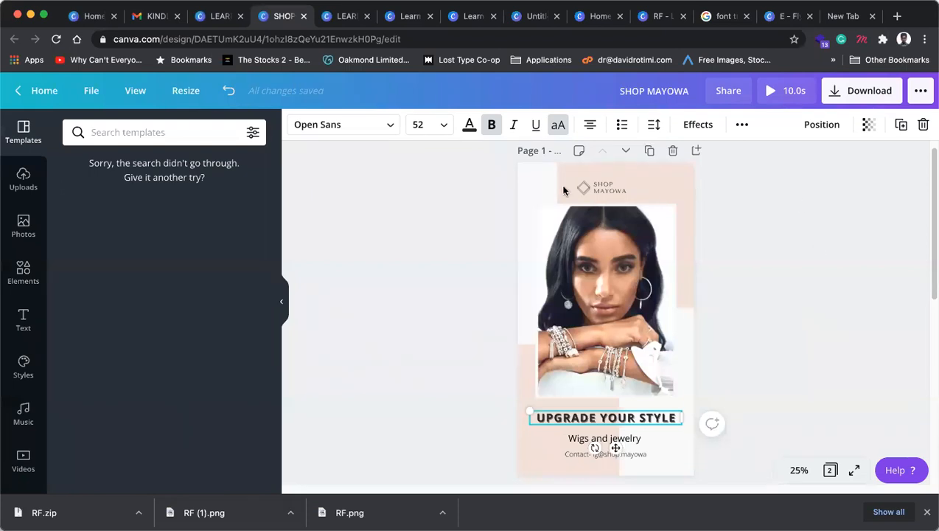
Step: Search the fonts for 'serif' and set the heading in DM Serif Display
left_click(363, 125)
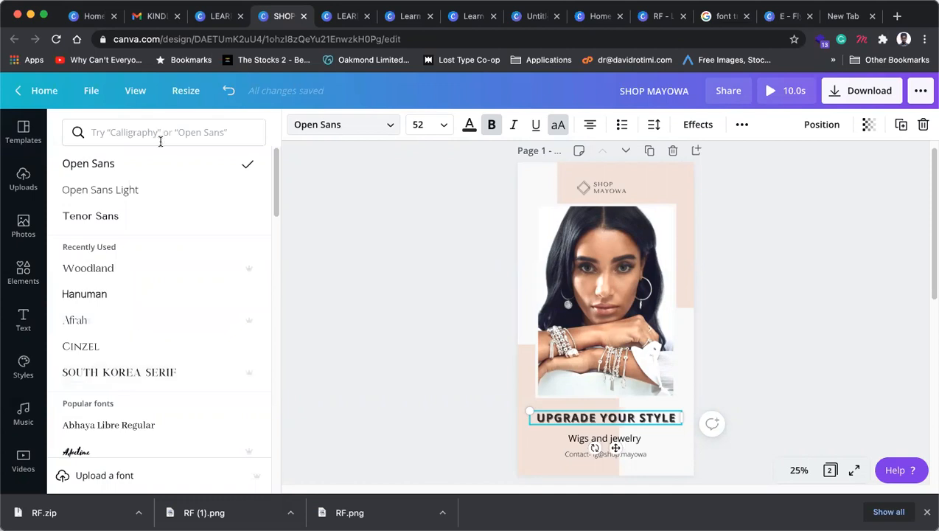
left_click(155, 132)
type("serif")
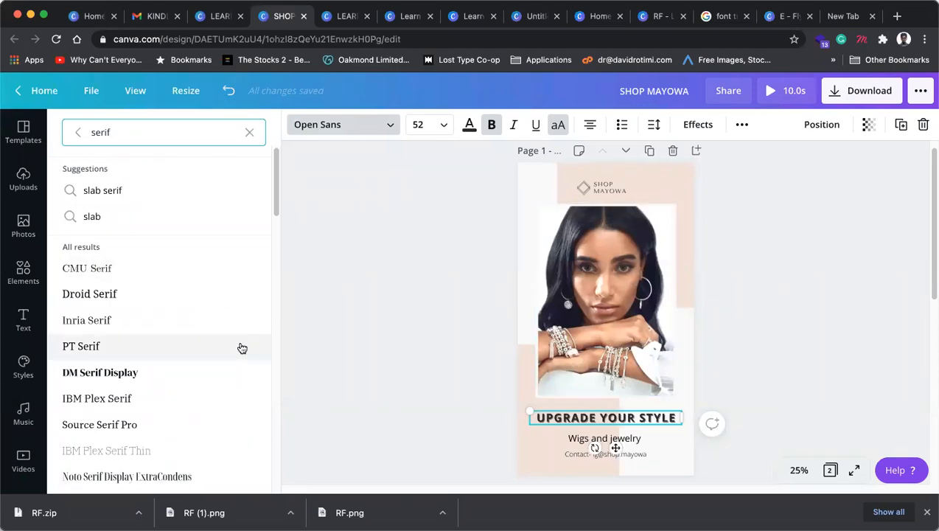
left_click(115, 372)
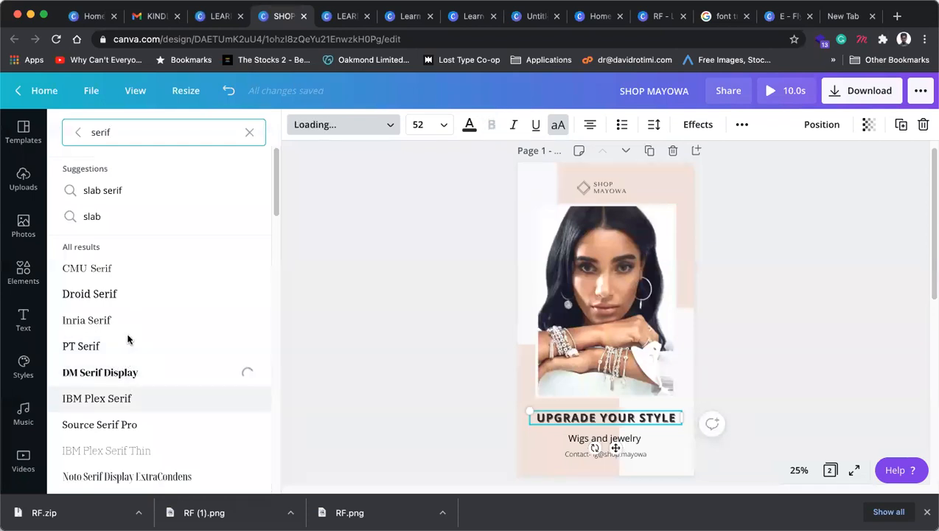
scroll(148, 325, "down", 5)
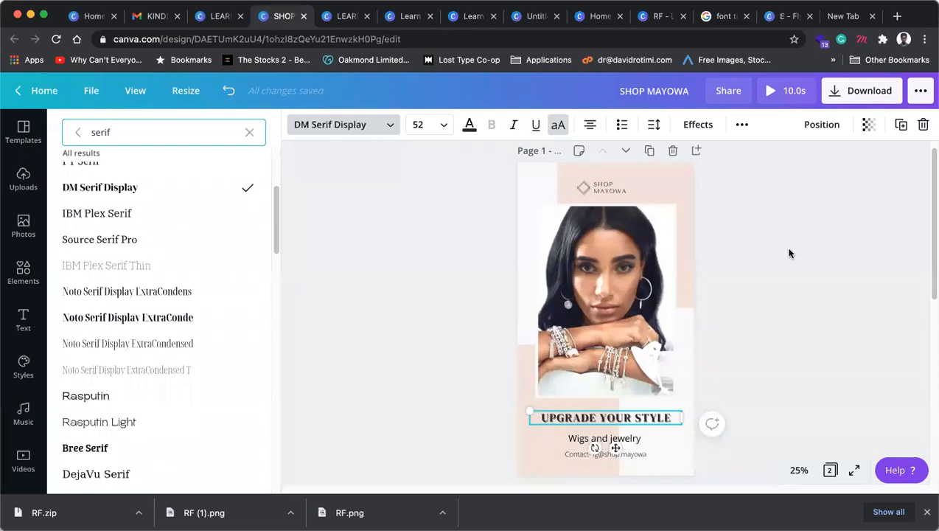
left_click(845, 269)
left_click(840, 263)
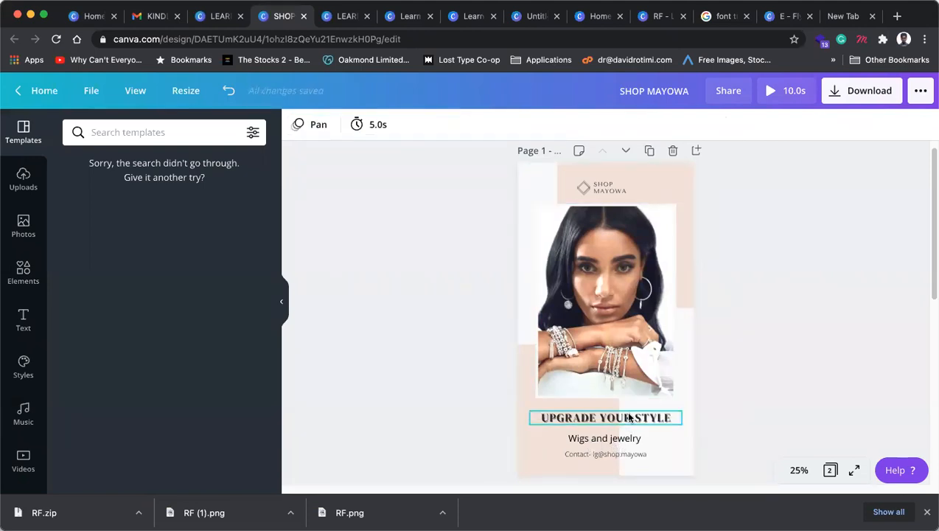
Step: Break the heading after UPGRADE onto two lines and enlarge it to size 86
left_click(629, 418)
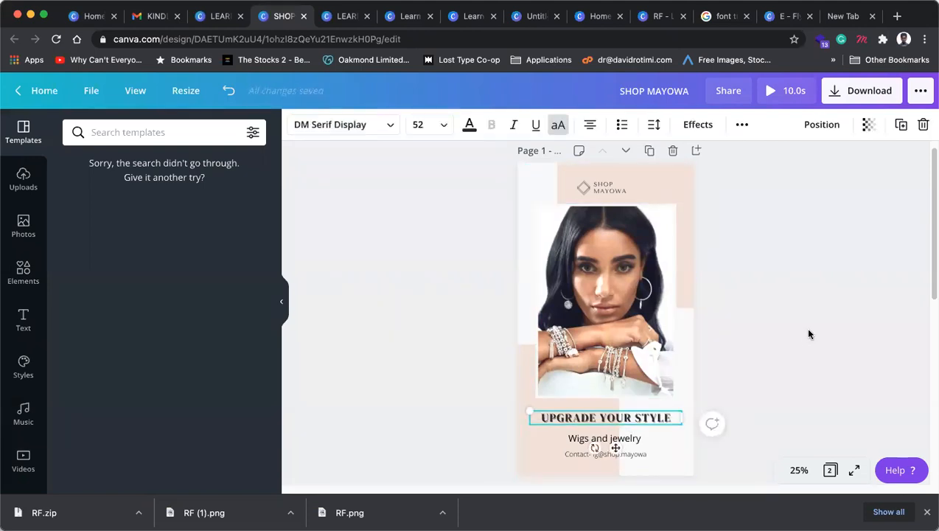
left_click(735, 393)
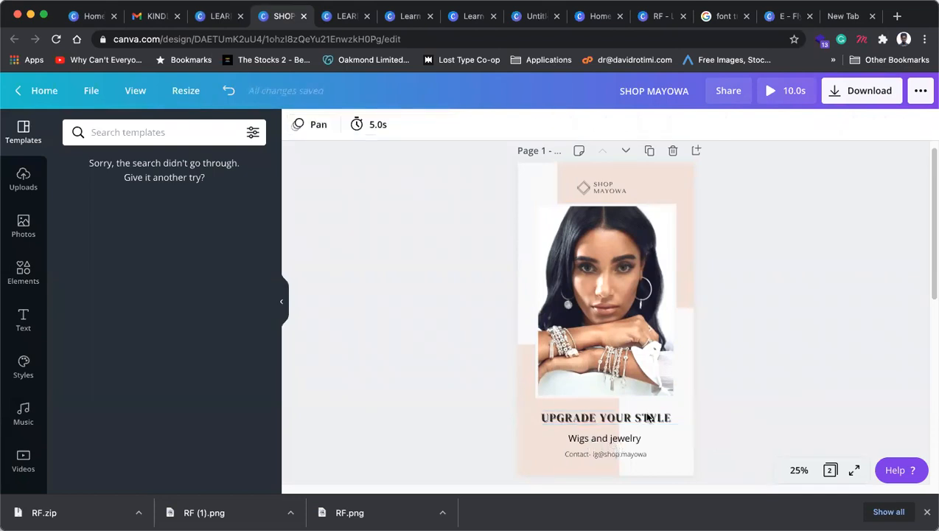
left_click(618, 419)
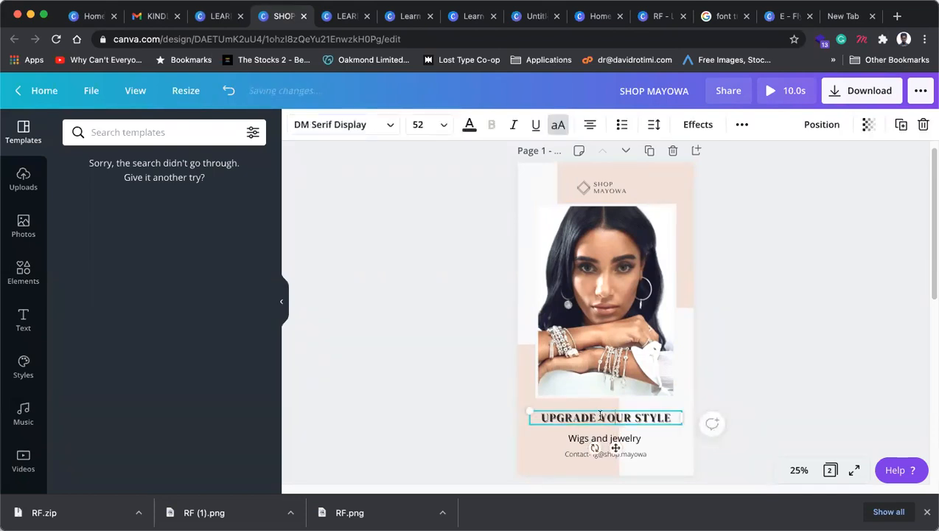
key("Return")
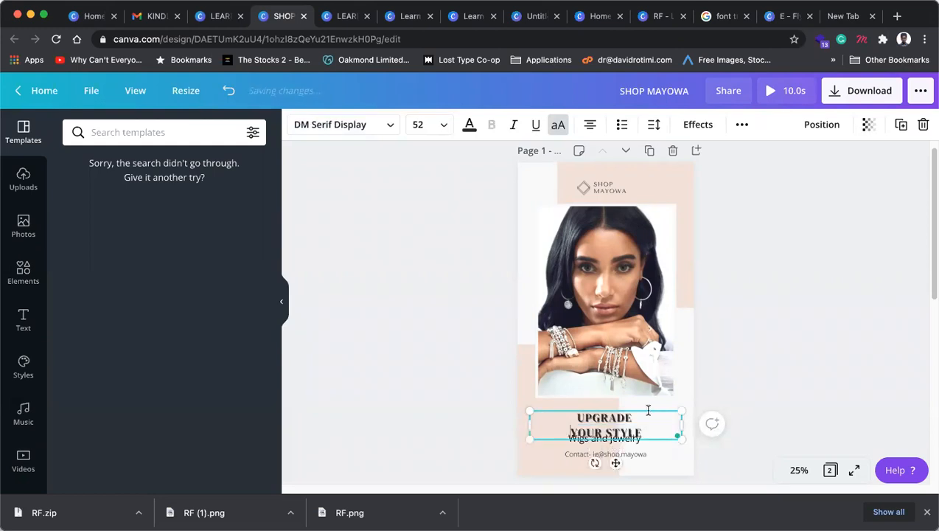
key("super+a")
key("super+shift+period")
key("super+shift+period")
key("super+shift+period")
key("super+shift+period")
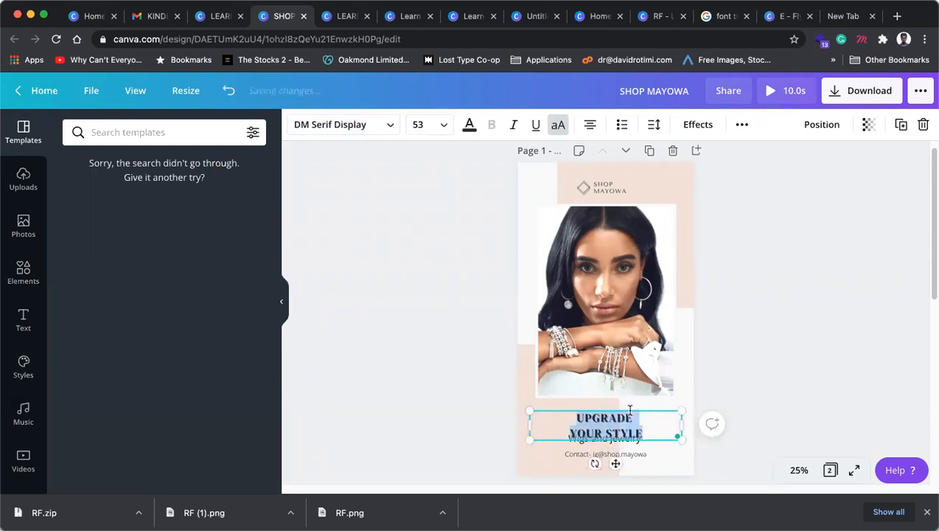
key("super+shift+period")
key("super+shift+period")
key("super+shift+period")
key("super+shift+period")
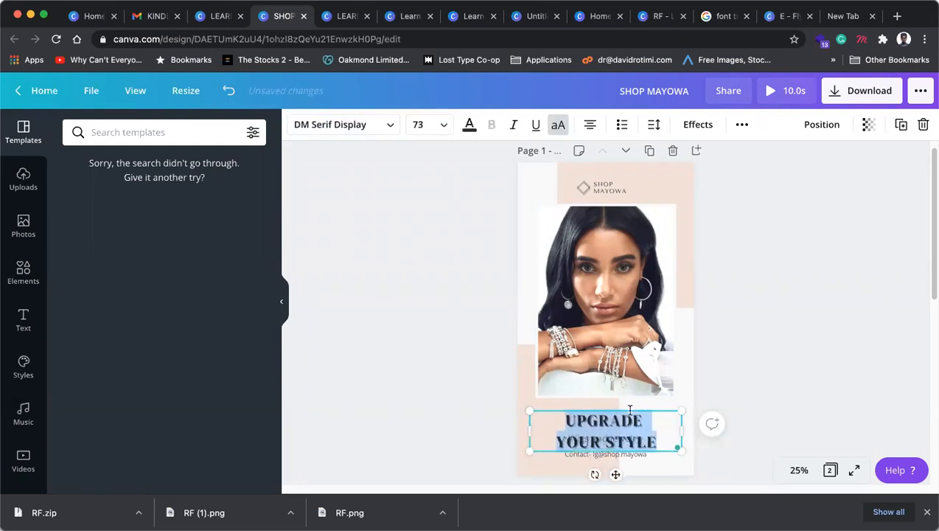
Step: Raise the heading slightly and remove its Echo text effect
left_click(787, 342)
left_click(624, 421)
left_click_drag(624, 420, 639, 388)
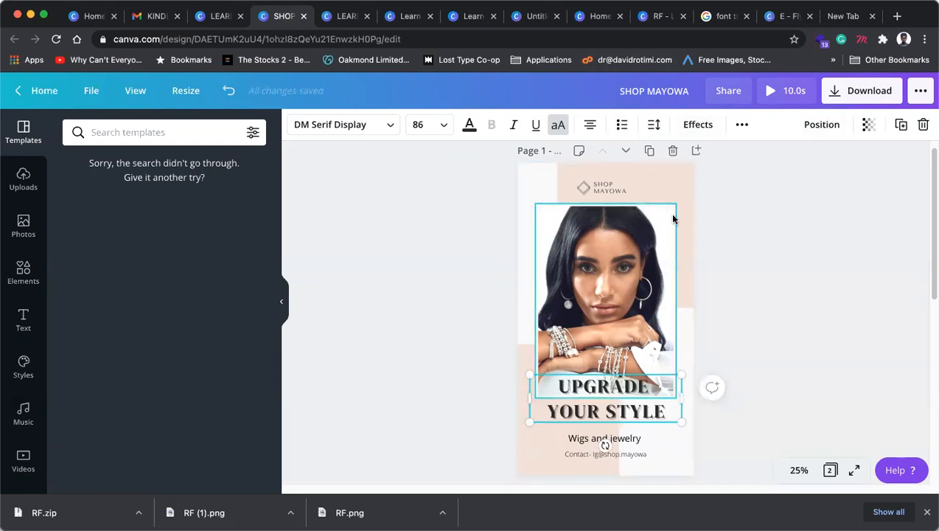
left_click(699, 124)
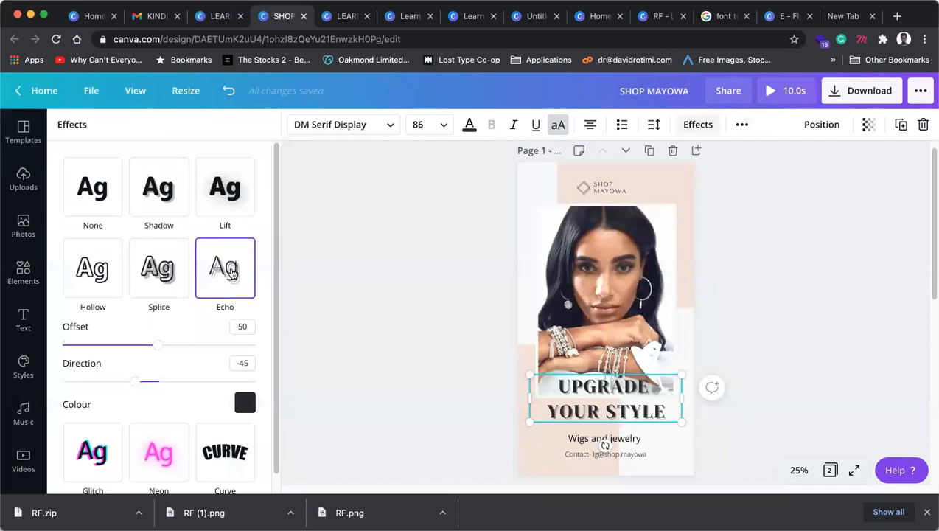
left_click(99, 191)
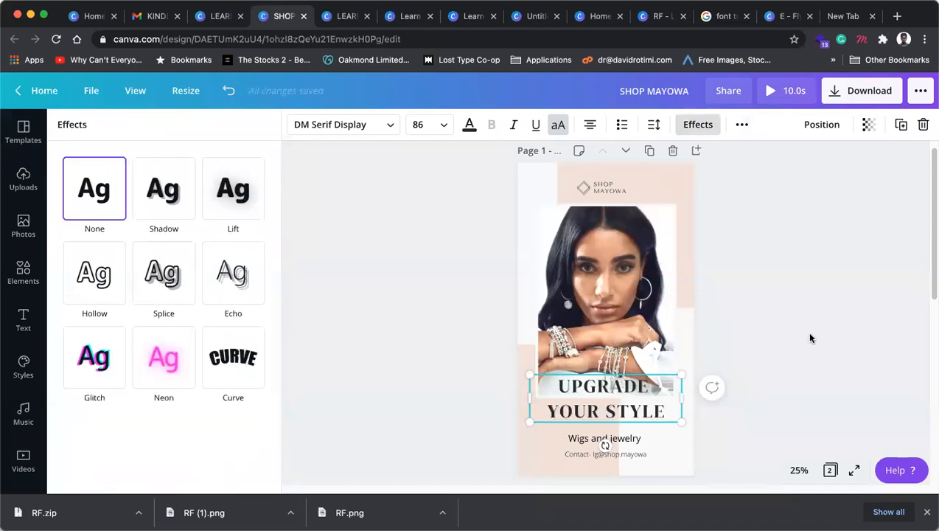
left_click(827, 350)
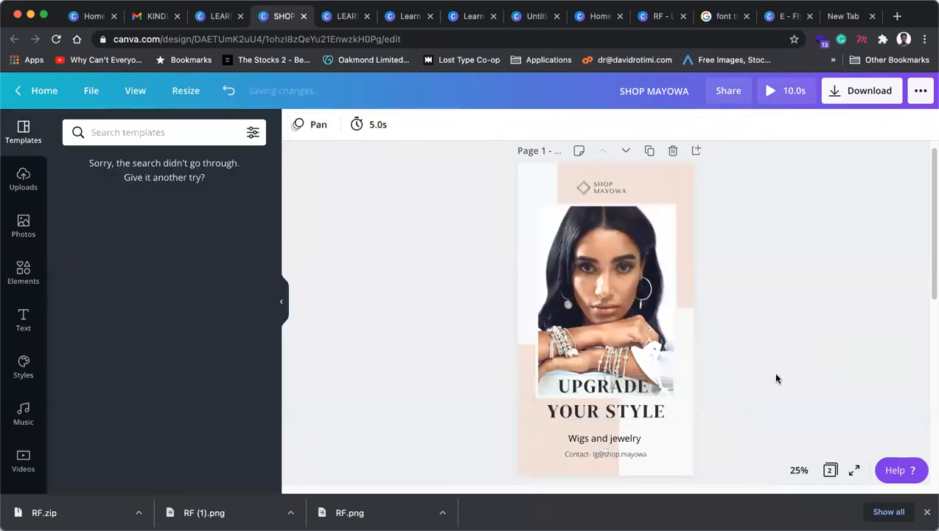
left_click(636, 411)
Step: Enlarge the heading to size 90 and Wigs and jewelry to 47.6
left_click(839, 362)
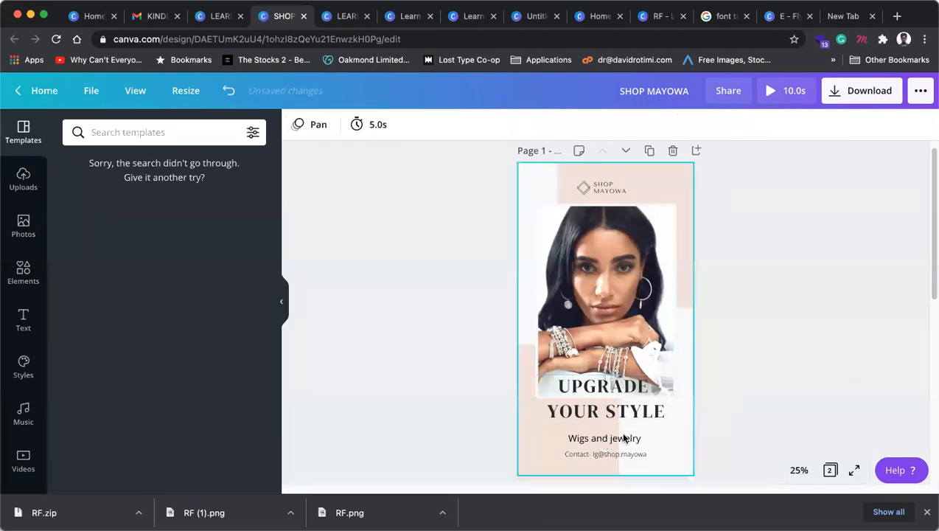
left_click(634, 414)
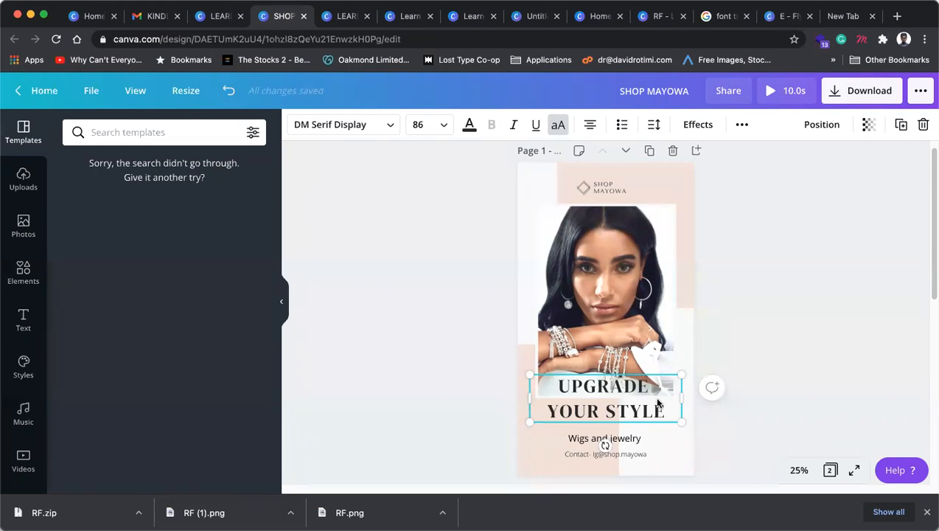
key("super+shift+period")
key("super+shift+period")
key("super+shift+period")
key("super+shift+period")
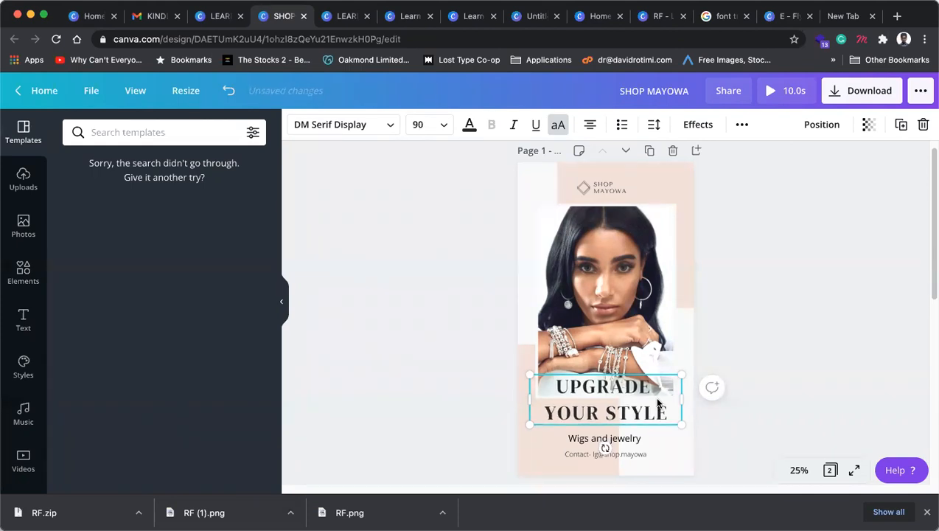
left_click(616, 436)
key("super+shift+period")
key("super+shift+period")
key("super+shift+period")
key("super+shift+period")
key("super+shift+period")
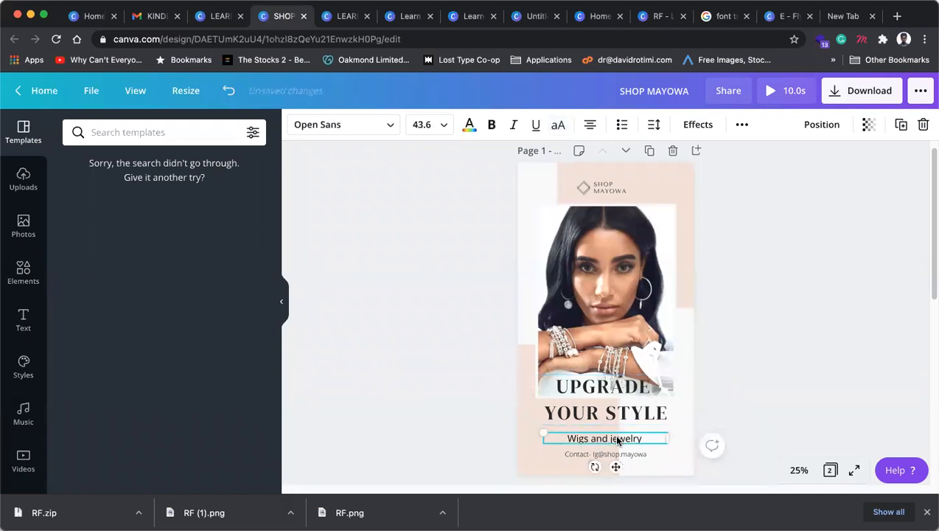
Step: Delete the Contact label so the contact line shows only the social handle
left_click(606, 456)
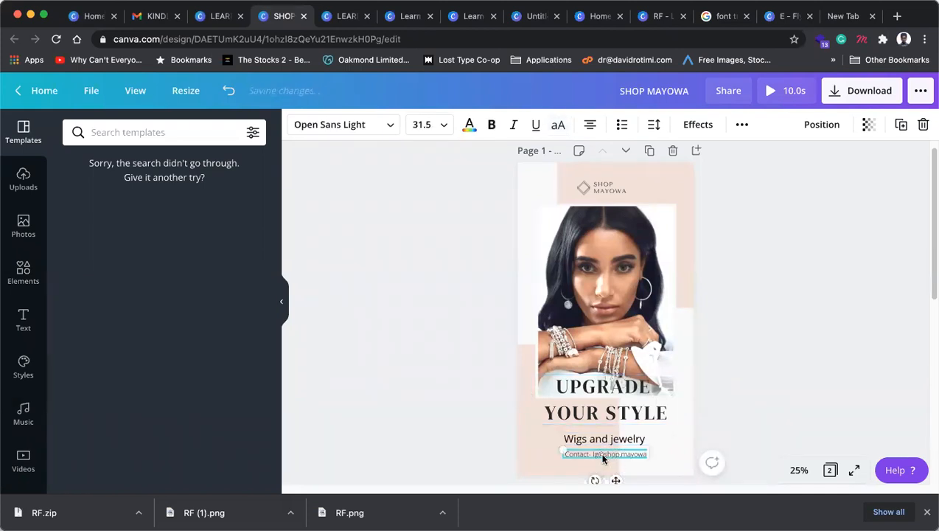
double_click(604, 454)
left_click_drag(597, 453, 553, 451)
key("BackSpace")
left_click(795, 405)
left_click(602, 439)
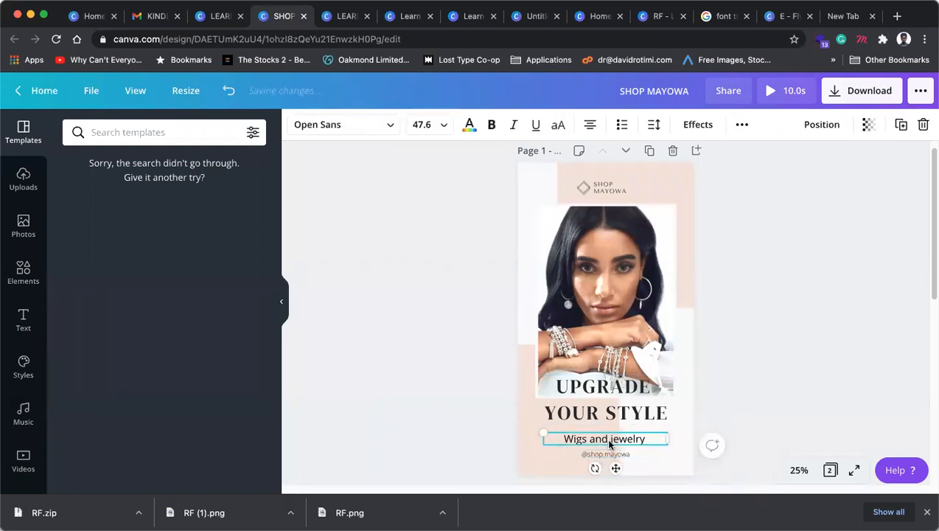
key("Up")
key("Up")
key("Up")
key("Up")
key("Up")
key("Up")
key("Up")
key("Up")
key("Up")
key("Up")
key("Up")
key("Up")
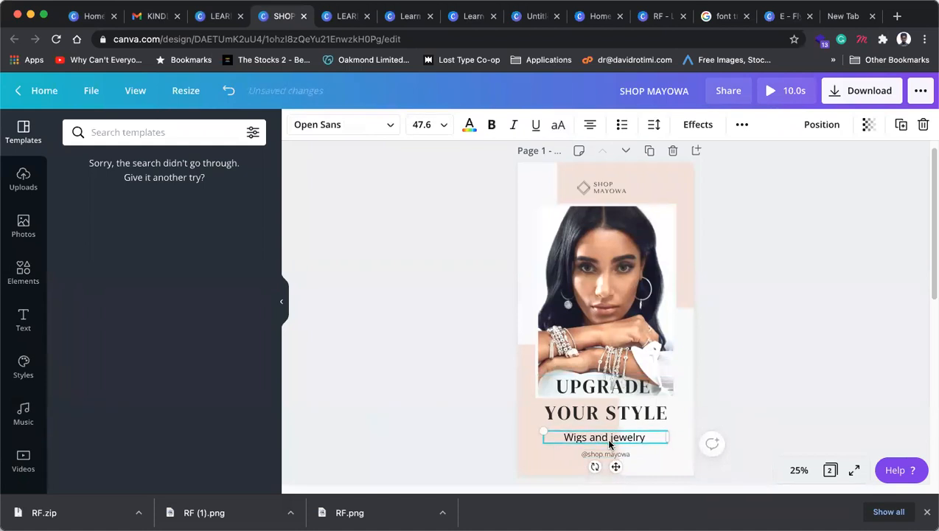
left_click(709, 430)
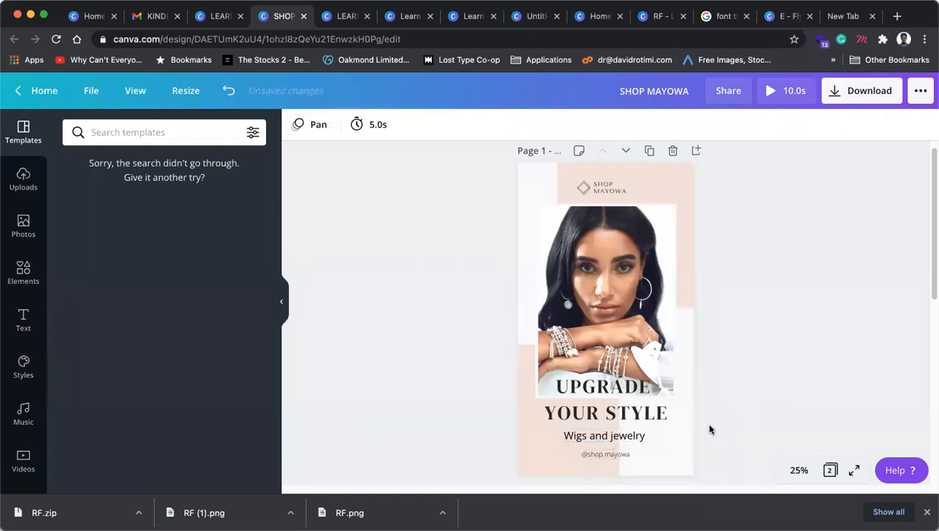
left_click(610, 454)
left_click(788, 363)
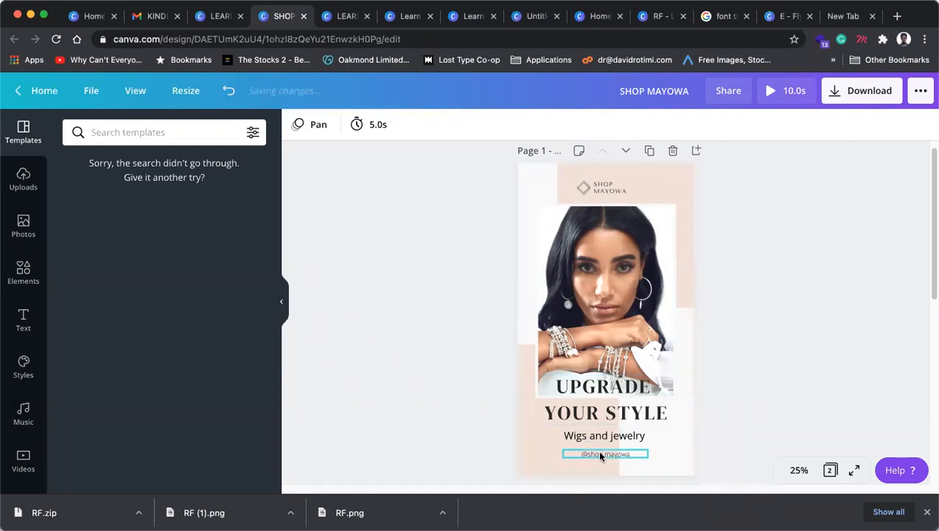
left_click(602, 453)
left_click(634, 319)
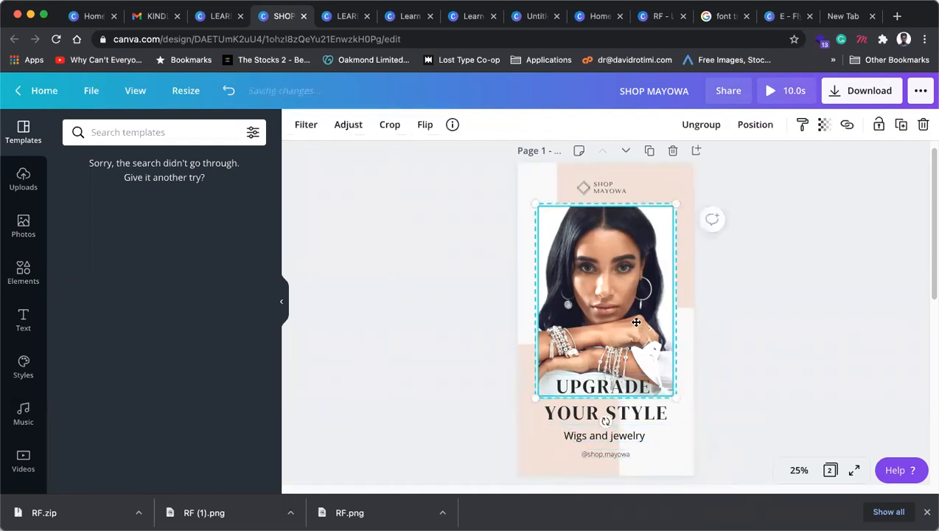
double_click(638, 321)
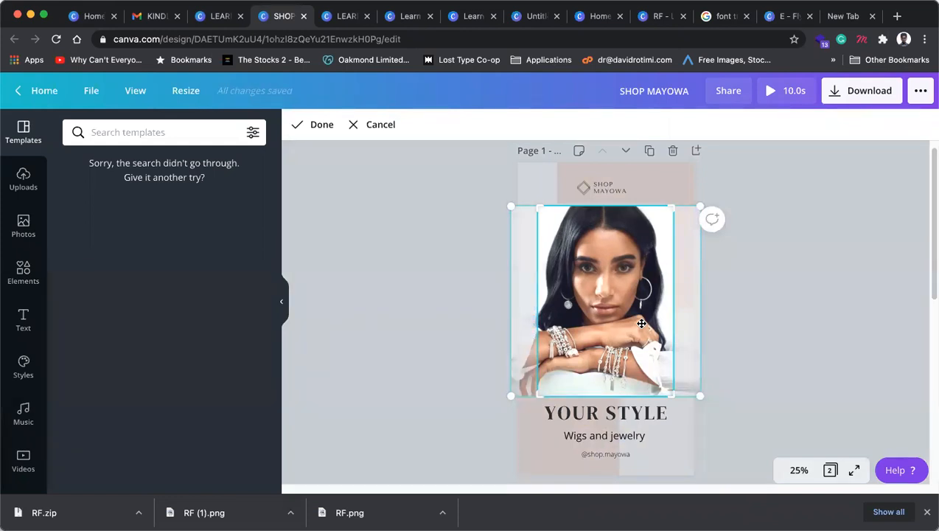
left_click(785, 287)
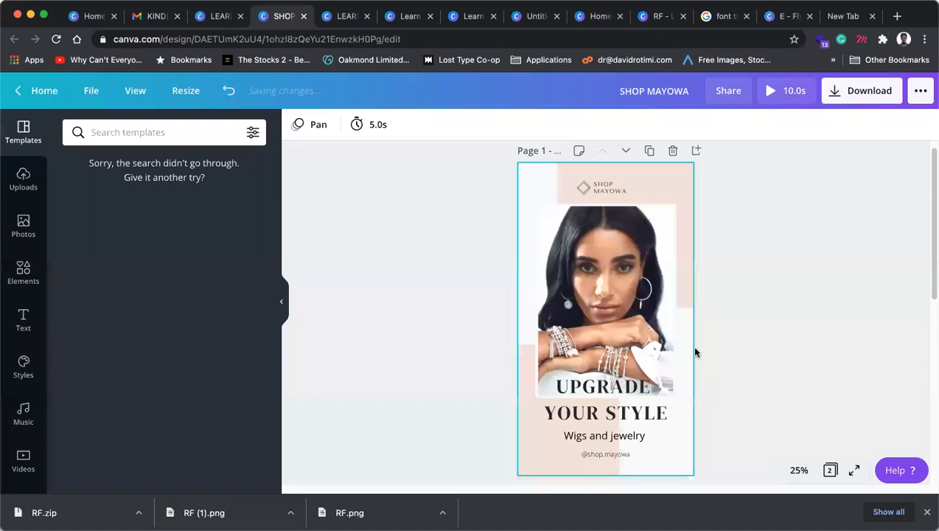
left_click(654, 415)
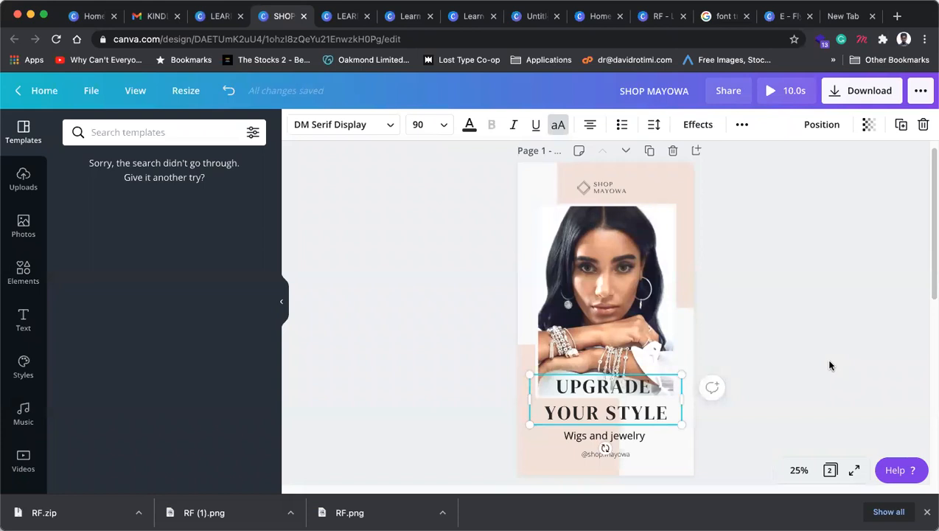
left_click(832, 315)
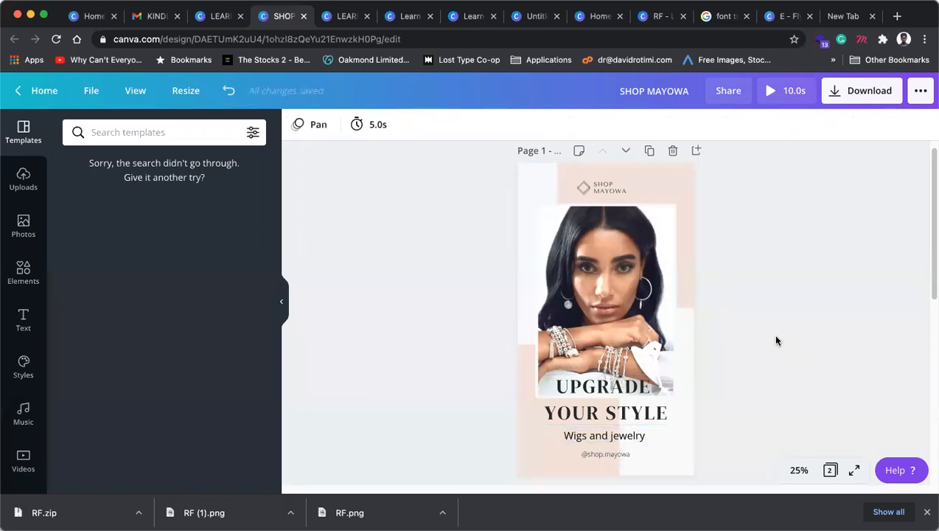
left_click(642, 435)
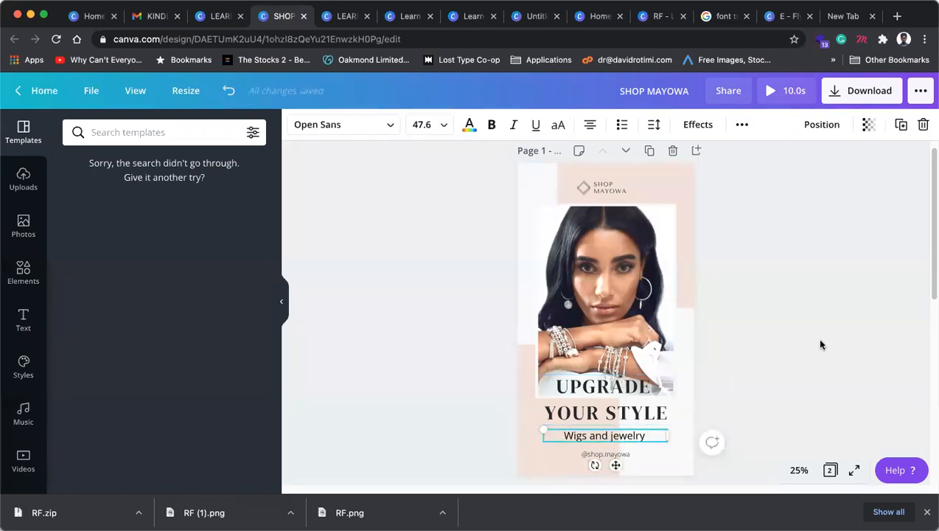
left_click(816, 338)
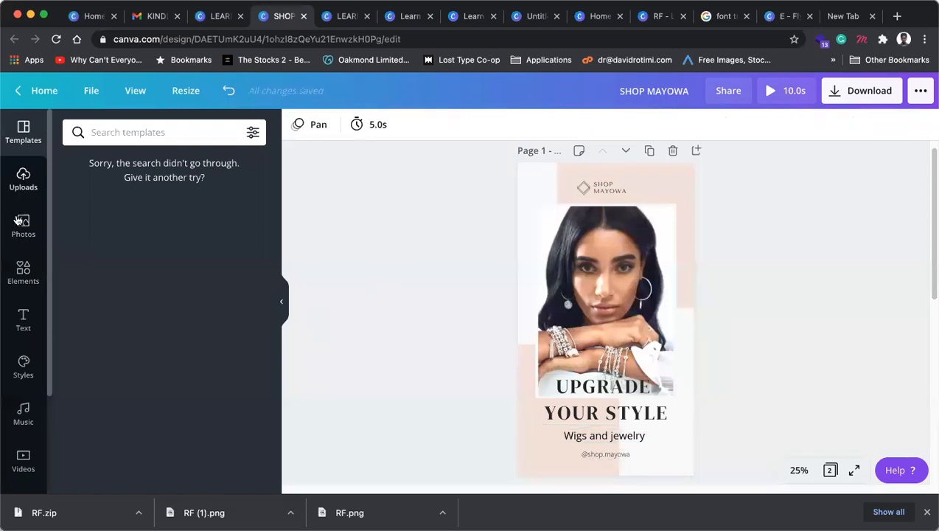
Step: Add the white brush stroke from Recently Used and place it over Wigs and jewelry
left_click(26, 274)
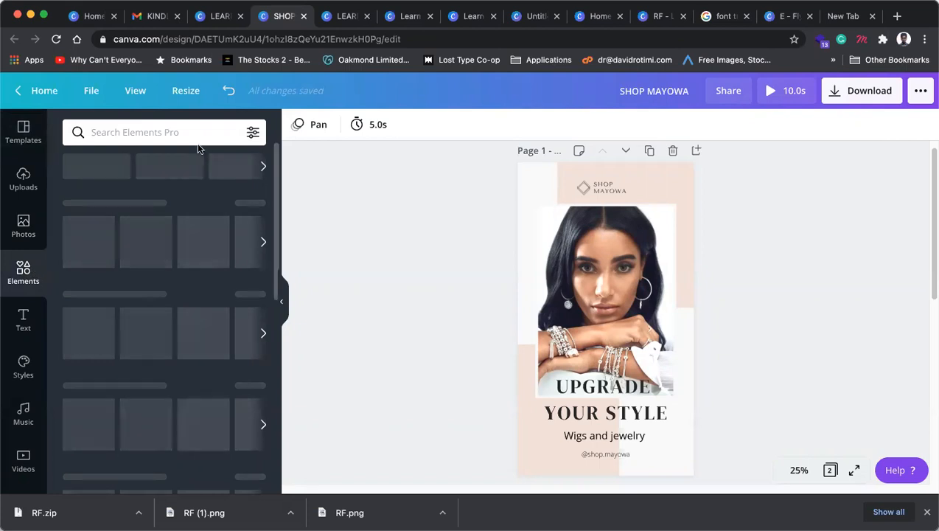
scroll(131, 325, "down", 1)
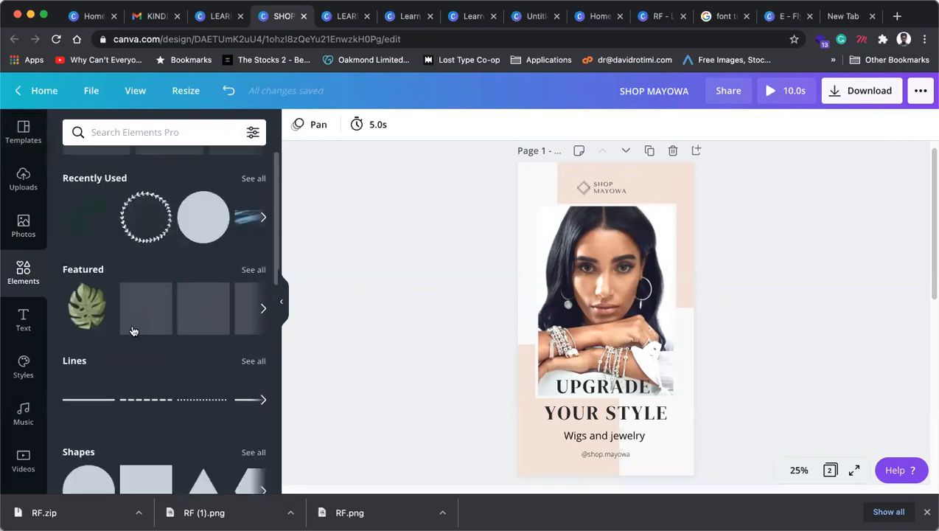
scroll(176, 325, "down", 4)
scroll(209, 291, "up", 5)
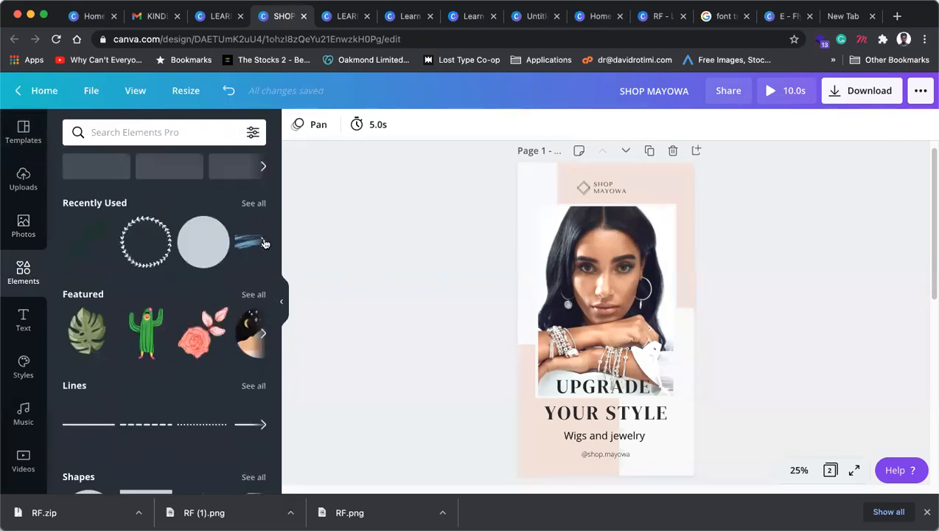
left_click(263, 242)
left_click(154, 247)
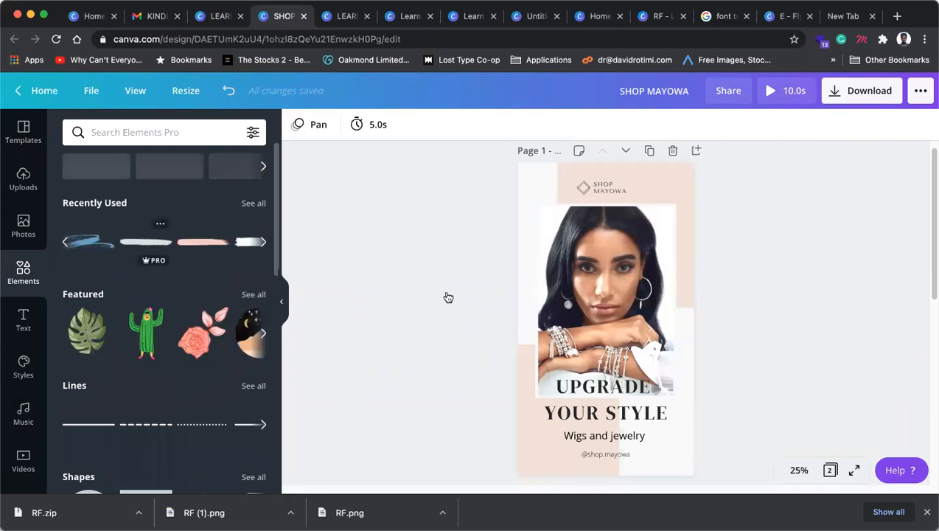
left_click_drag(586, 439, 680, 443)
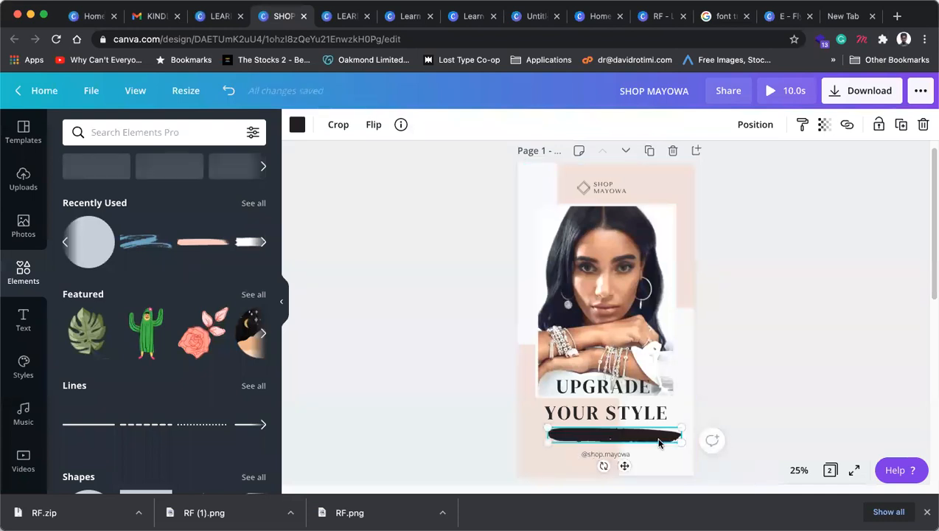
key("Delete")
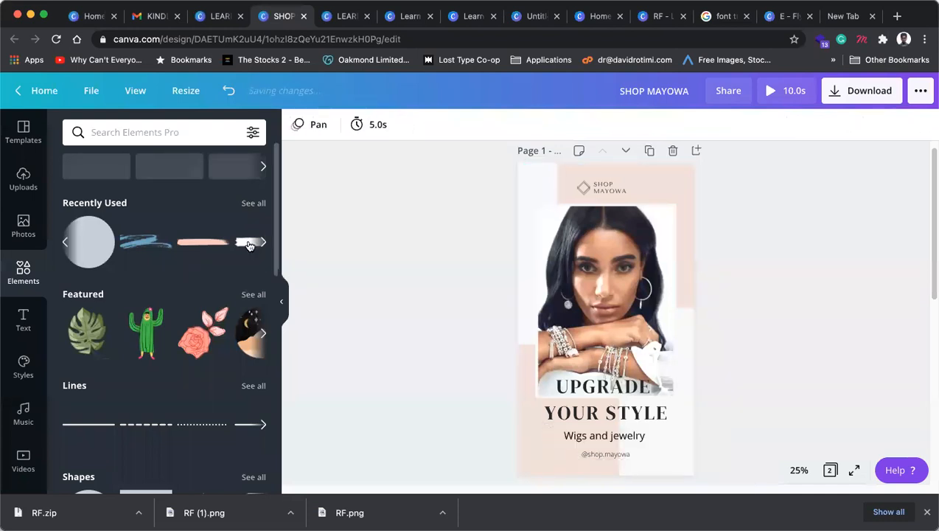
left_click(249, 244)
mouse_move(604, 318)
left_mouse_down()
mouse_move(584, 435)
mouse_move(652, 451)
mouse_move(633, 441)
left_mouse_up()
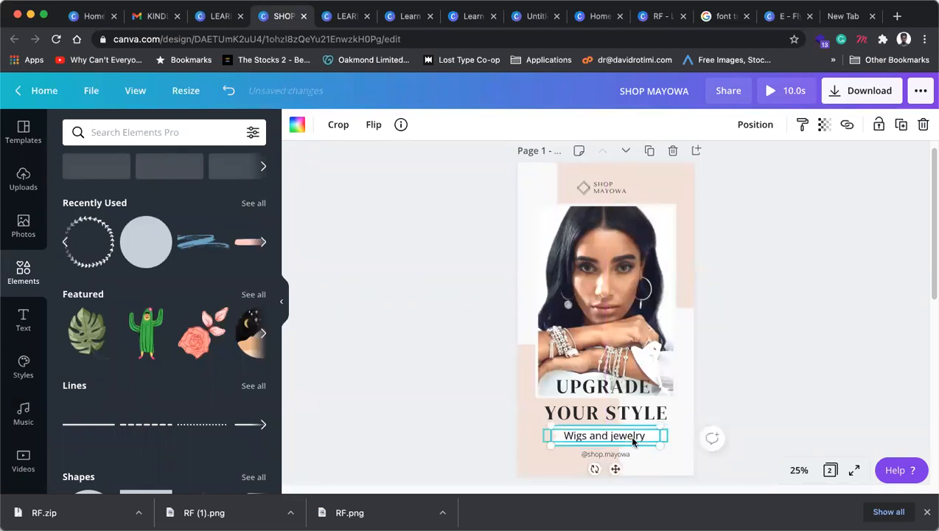
Step: Narrow the Wigs and jewelry text box and align it over the brush stroke
left_click(810, 392)
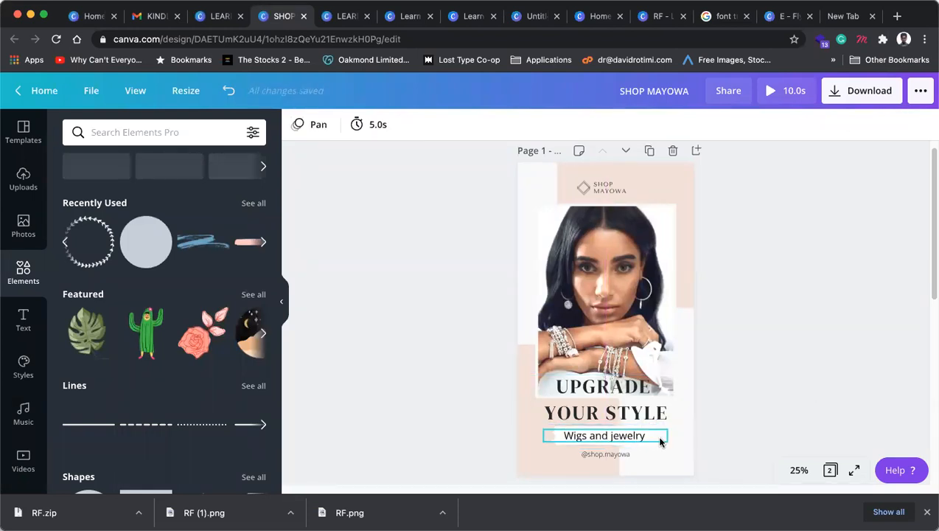
left_click(660, 436)
left_click_drag(671, 435, 658, 436)
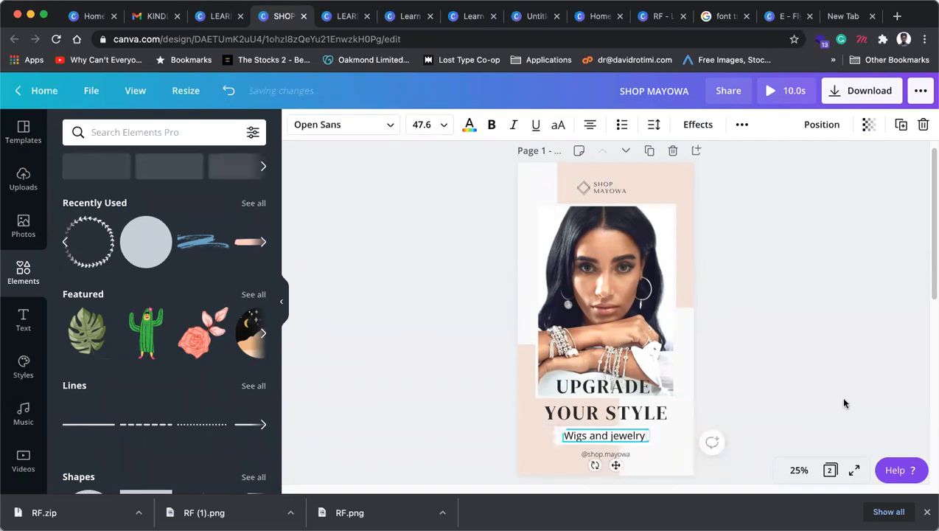
left_click(665, 438)
left_click(649, 440)
left_click(649, 440)
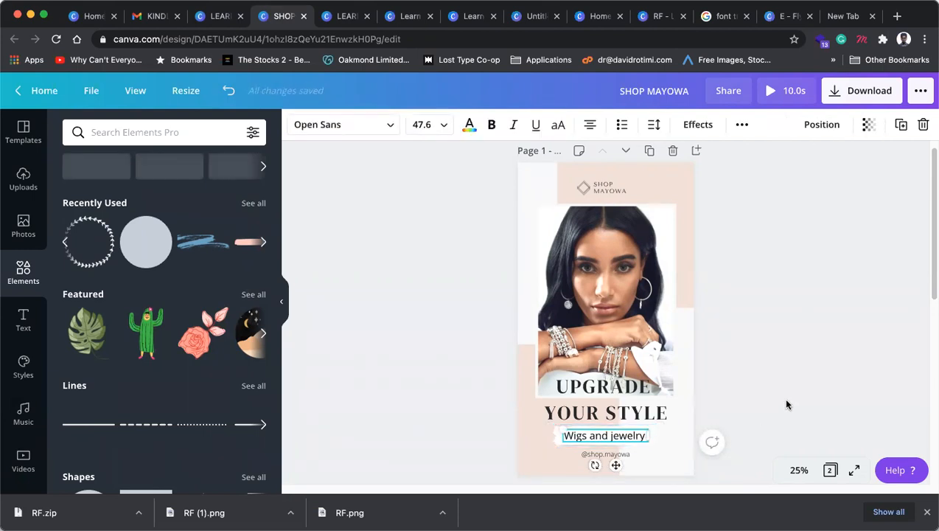
left_click(659, 437)
left_click(657, 439)
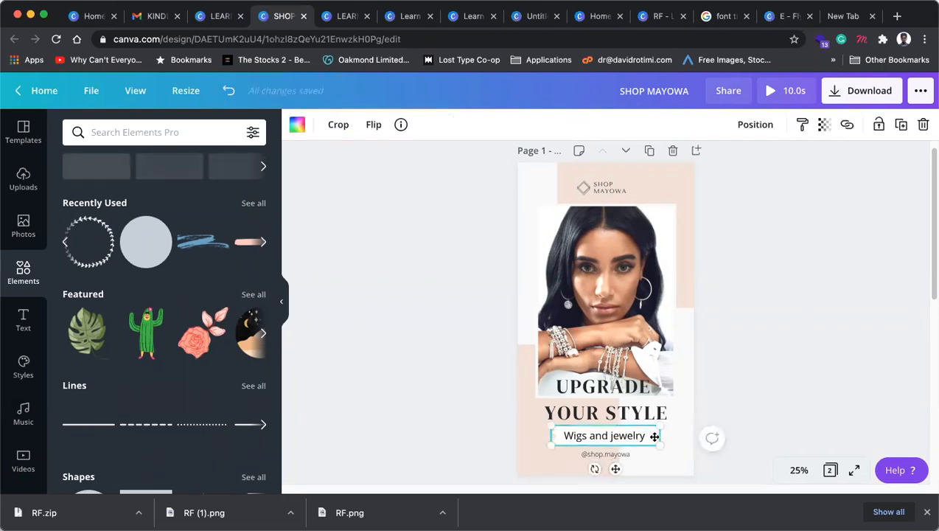
left_click(634, 441)
left_click_drag(639, 440, 635, 436)
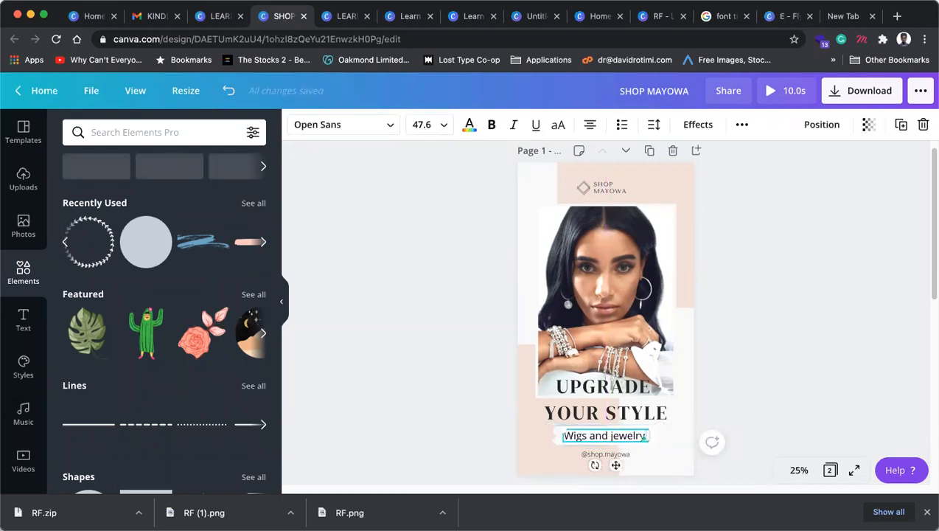
left_click(722, 402)
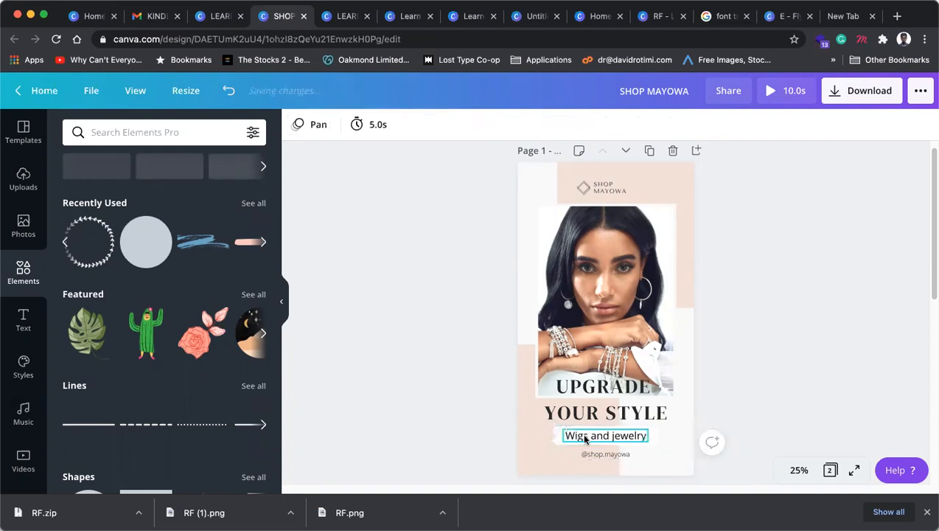
Step: Colour the brush stroke with the light pink document colour
left_click(588, 441)
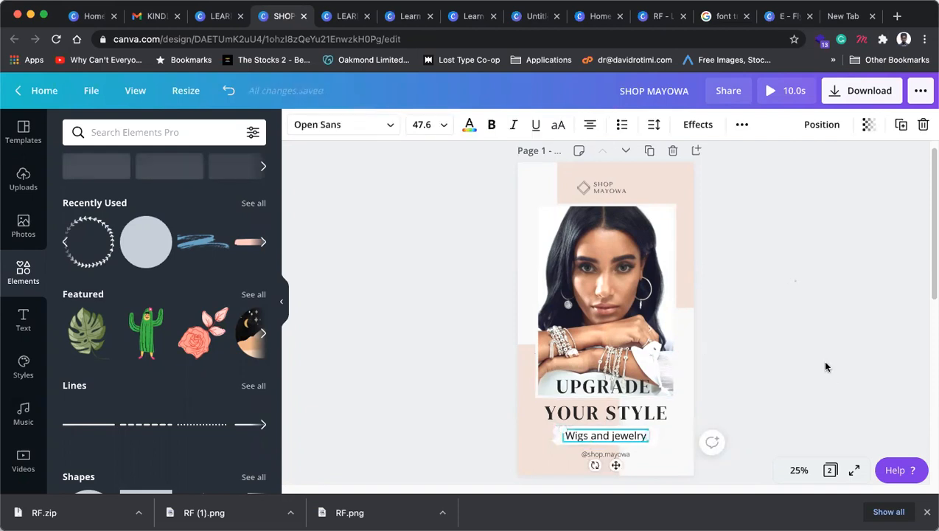
left_click(755, 407)
left_click(628, 441)
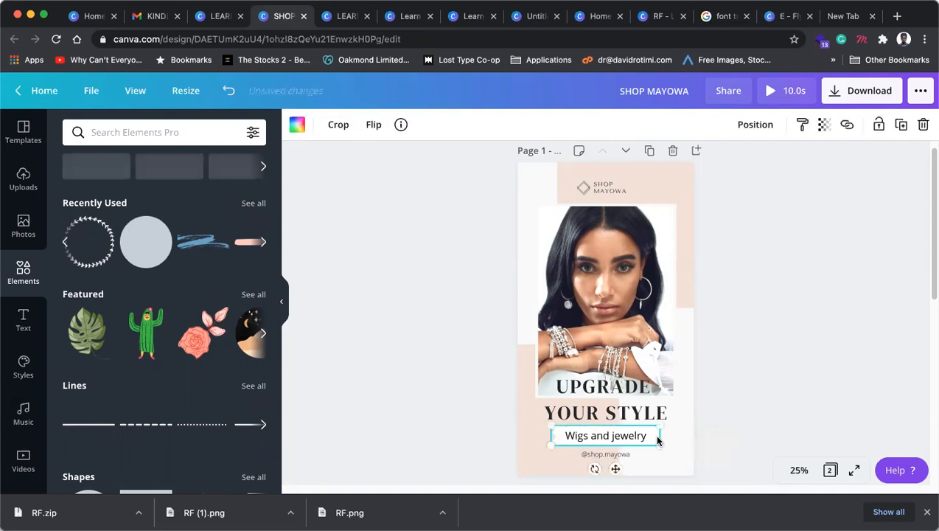
left_click(299, 125)
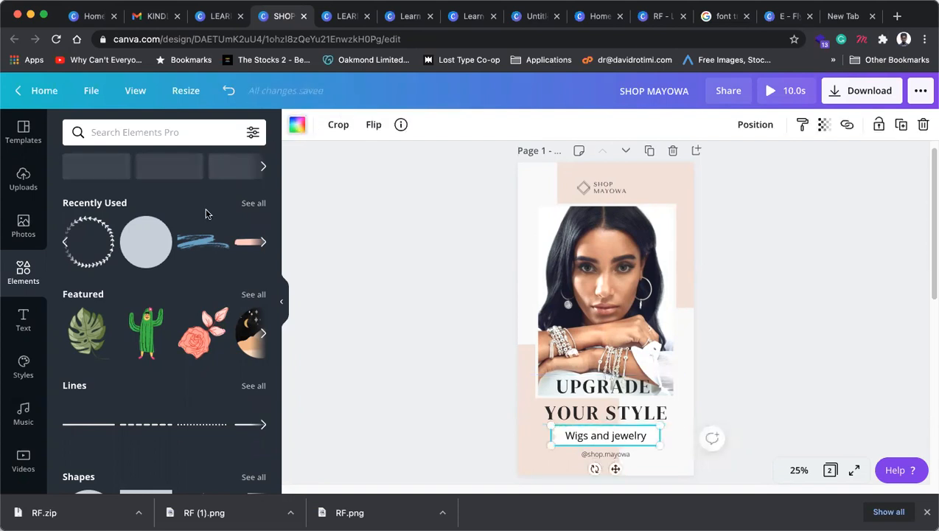
left_click(145, 258)
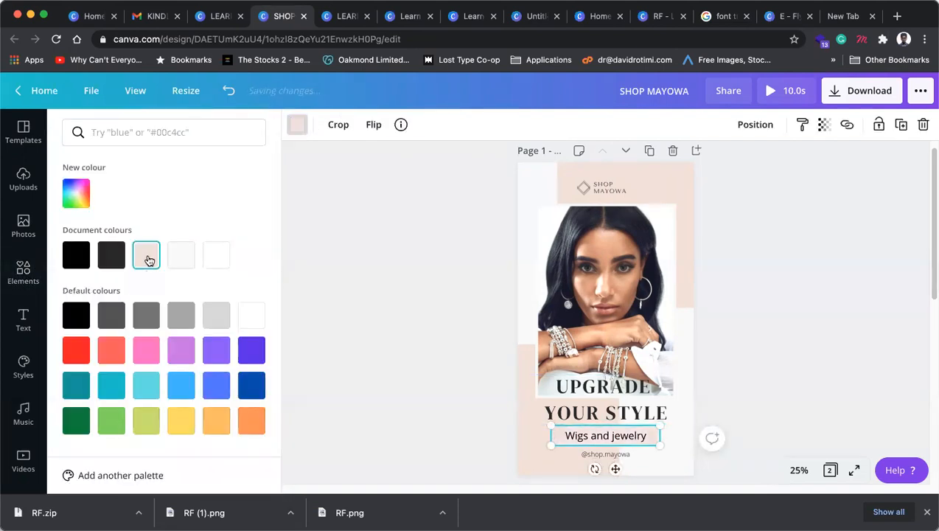
Step: Darken the brush-stroke band to custom dusty pink #CFAC9C and close the colour options
left_click(77, 193)
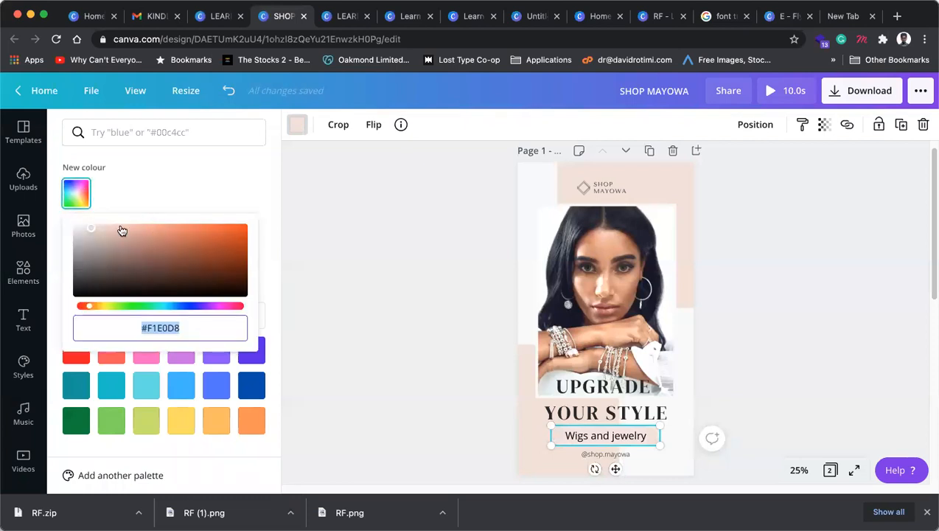
left_click_drag(92, 227, 116, 238)
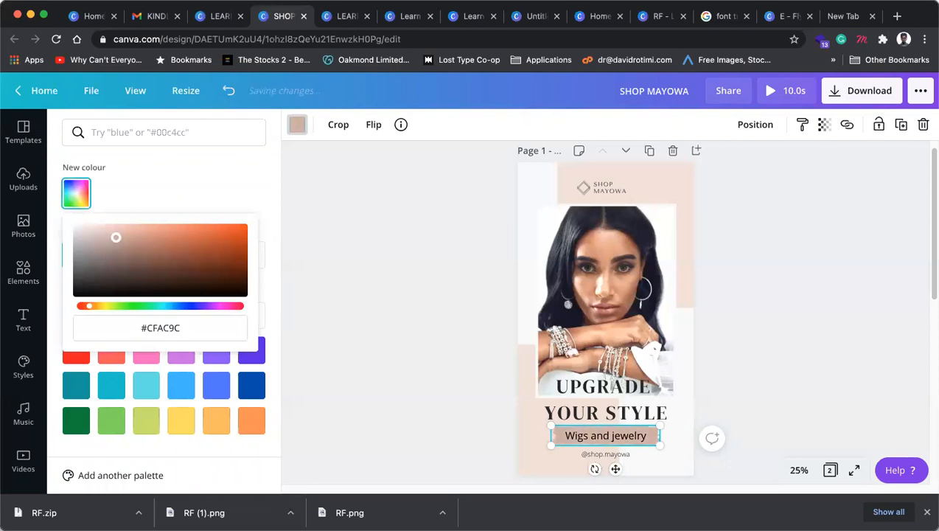
left_click(213, 182)
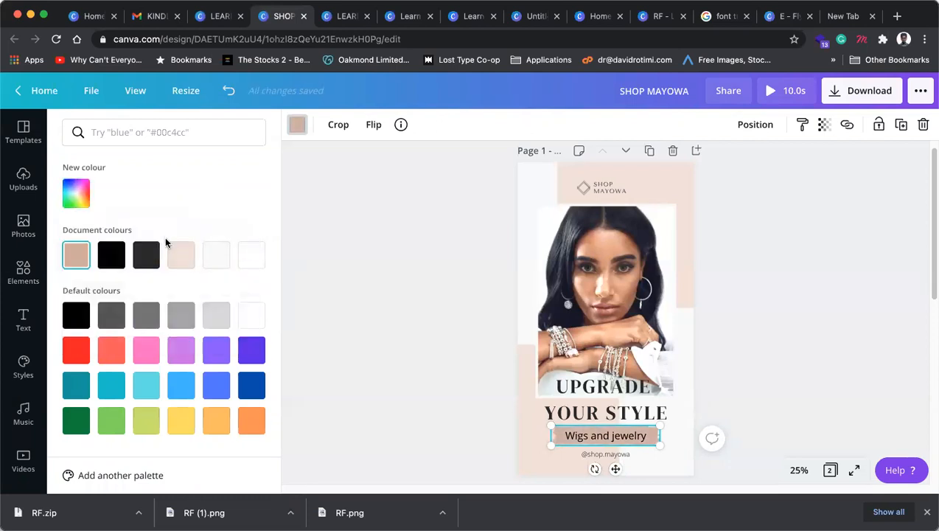
left_click(449, 224)
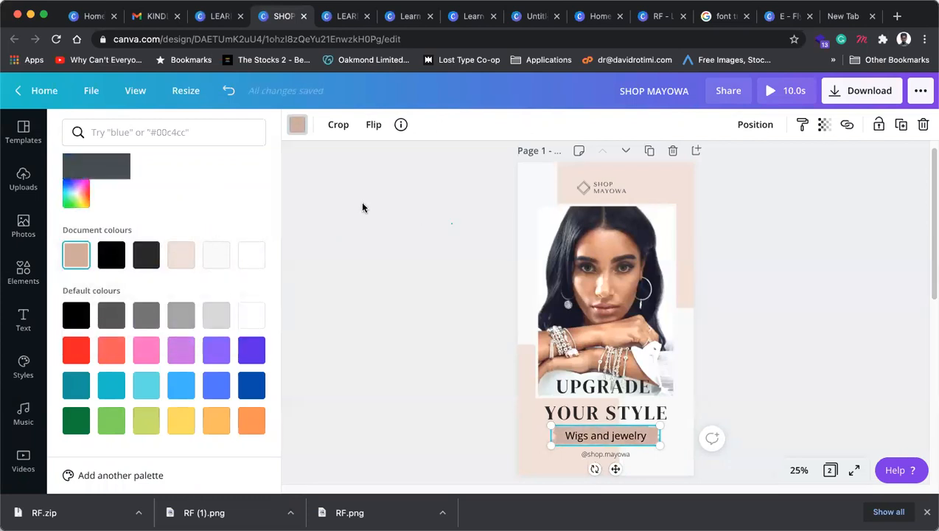
left_click(298, 126)
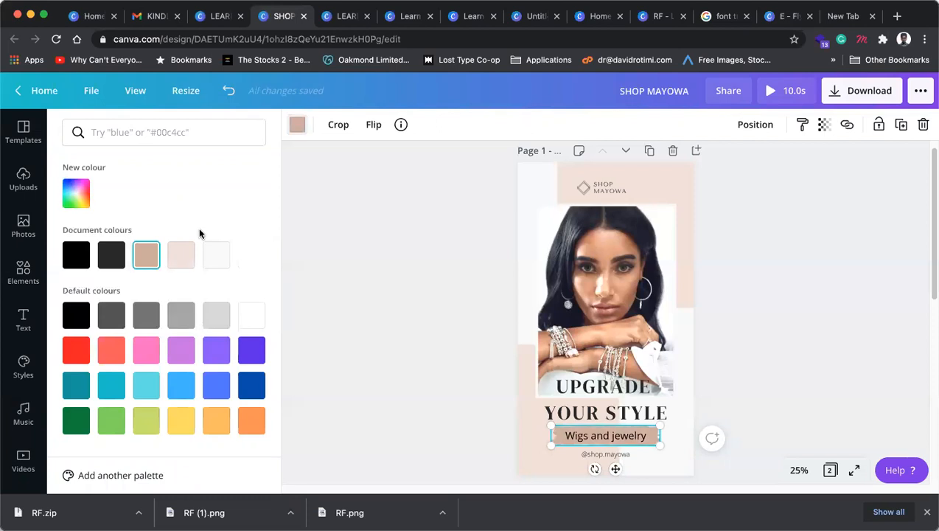
left_click(614, 437)
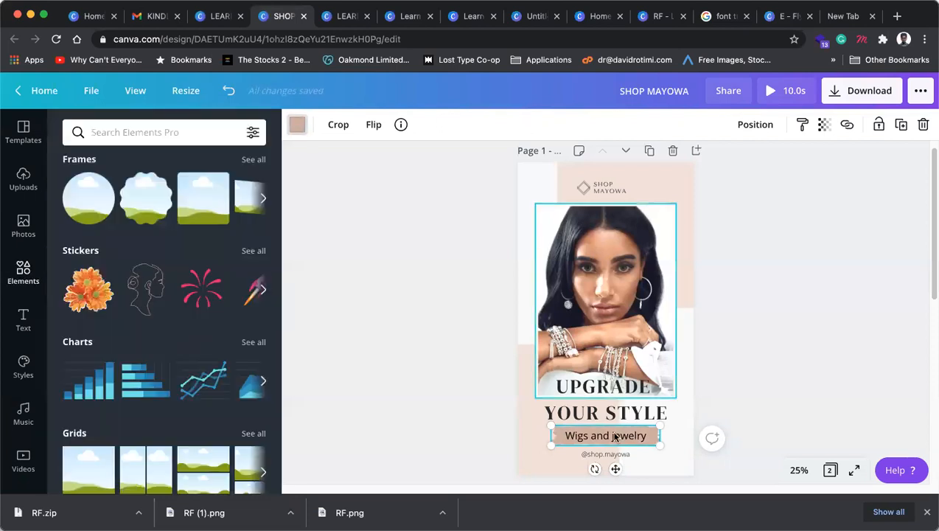
Step: Set the Wigs and jewelry lettering to the near-white document colour swatch
left_click(469, 125)
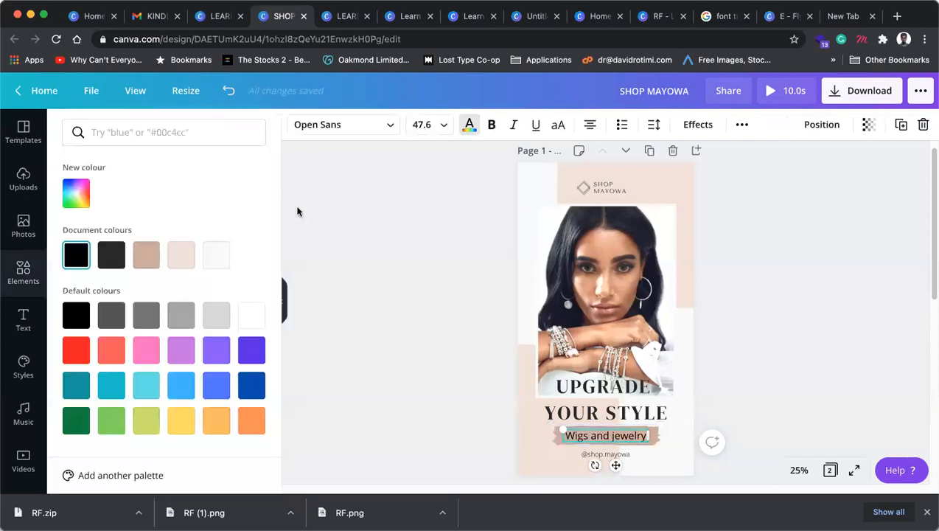
left_click(218, 256)
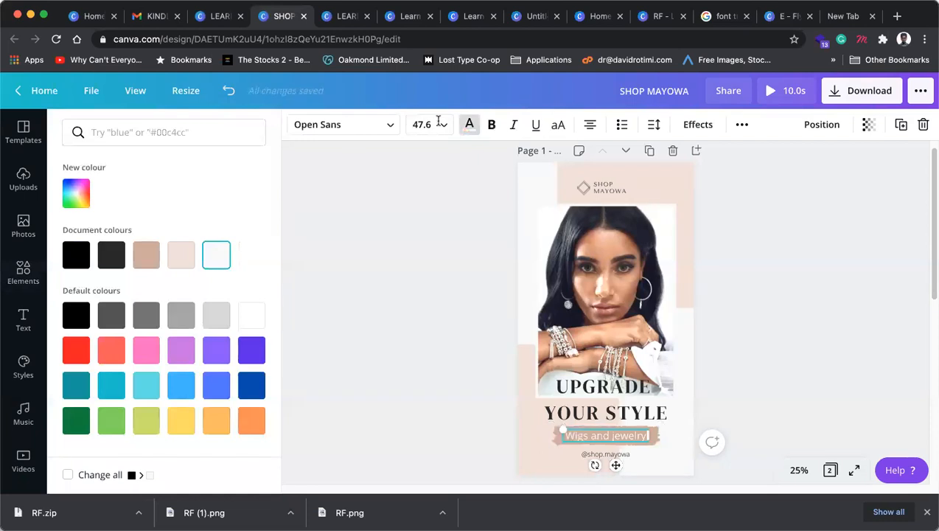
left_click(247, 191)
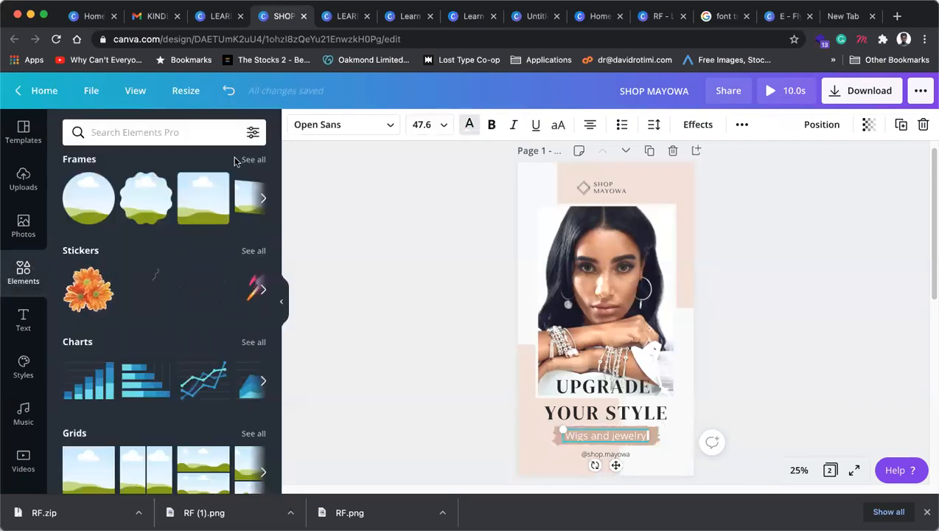
left_click(469, 125)
left_click(76, 193)
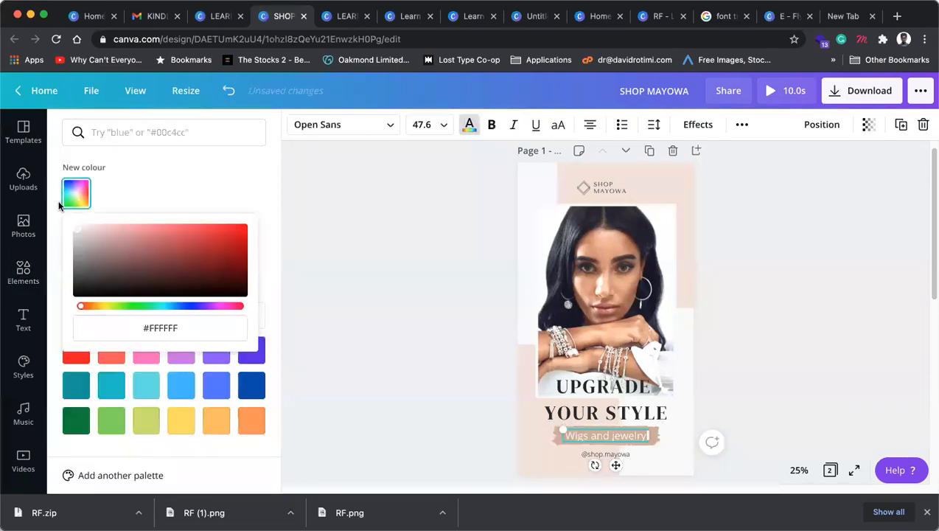
left_click(347, 203)
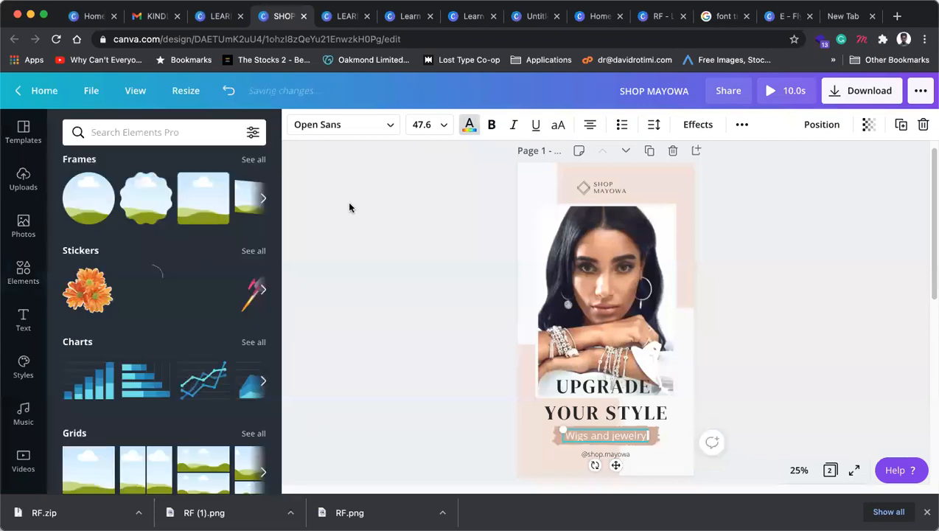
left_click(396, 203)
Step: Check the main photo and the background group's colour options without changing anything
left_click(569, 256)
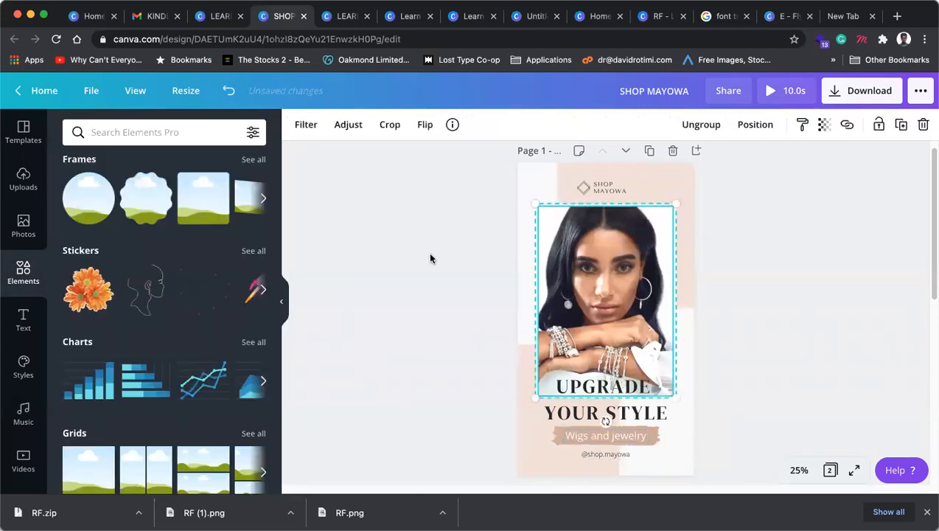
left_click(670, 180)
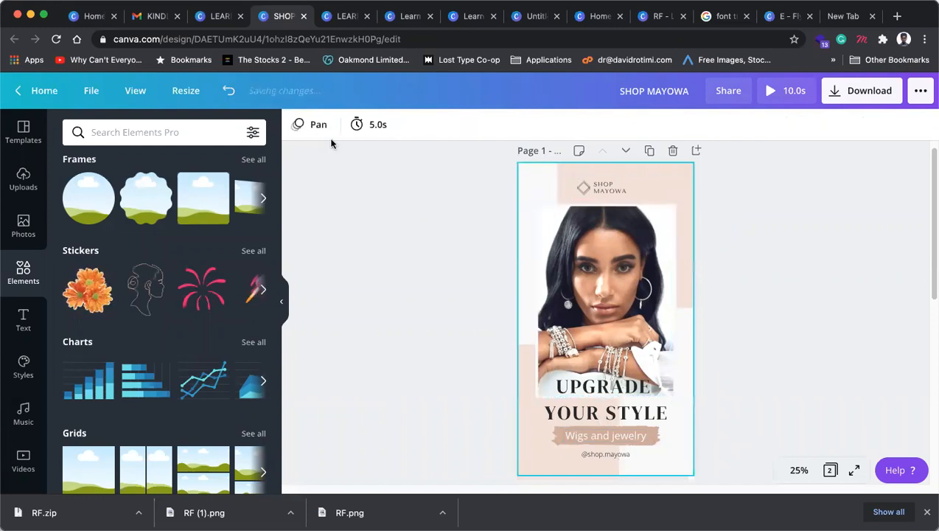
left_click(299, 125)
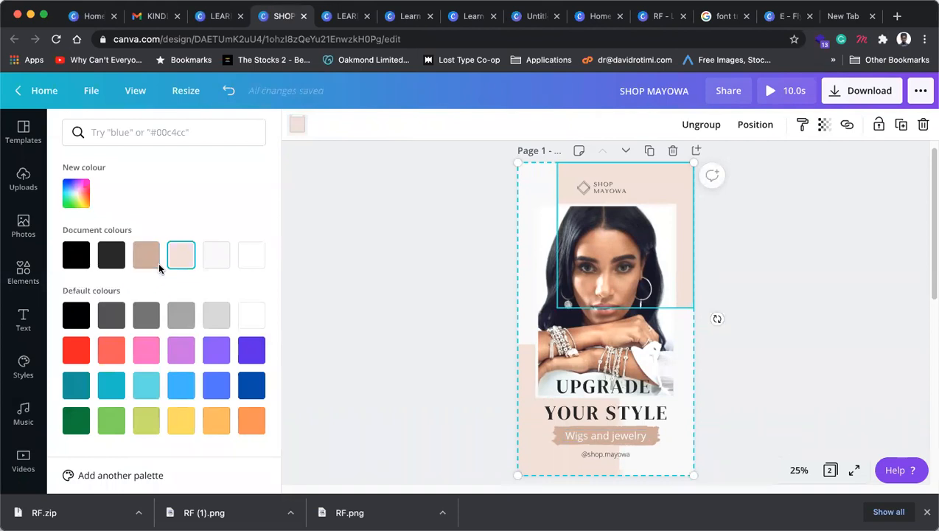
left_click(388, 217)
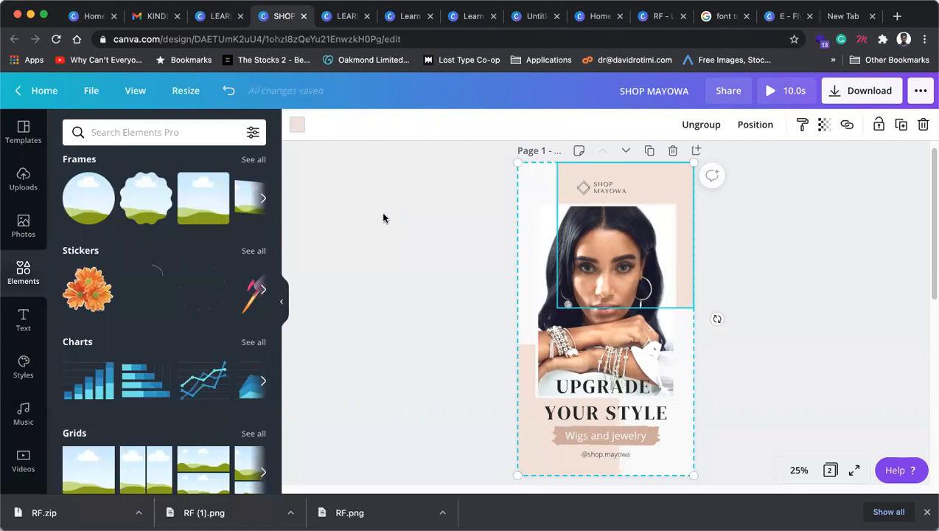
Step: Capture the model's face area from the photo with the macOS region screenshot
left_click(833, 267)
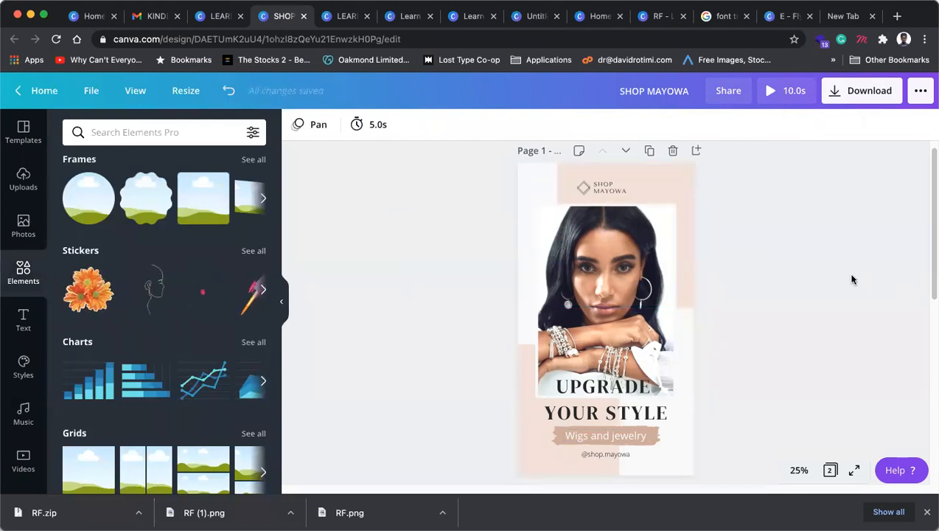
key("super+shift+4")
left_click_drag(550, 224, 657, 371)
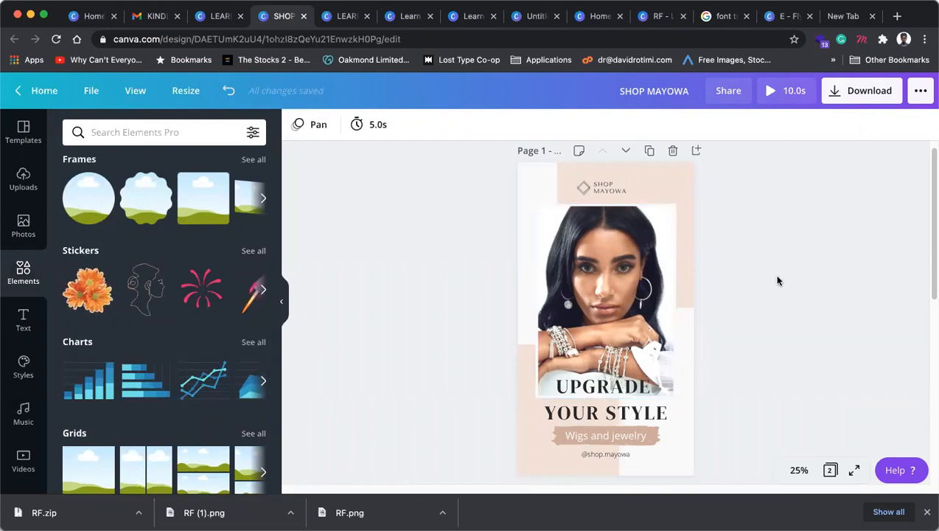
Step: Paste the captured face onto the page and check the background group's colour options
key("super+v")
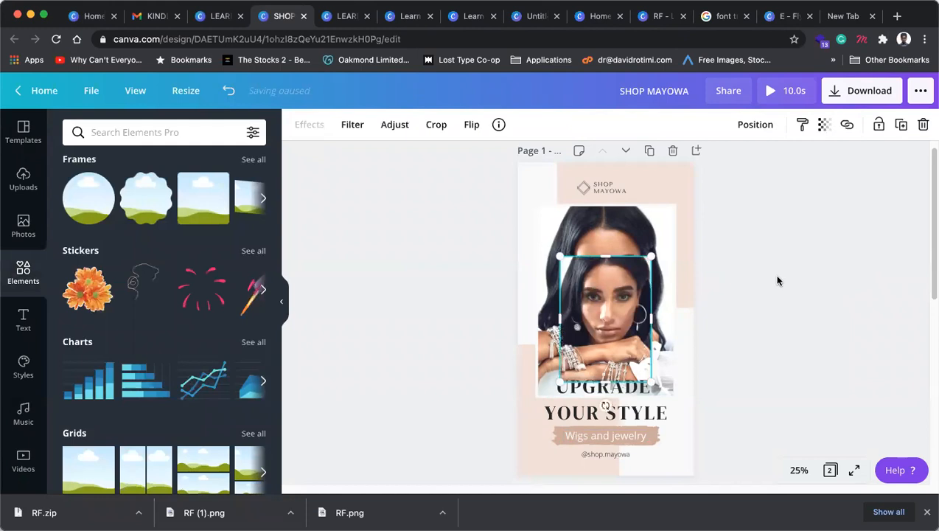
left_click(399, 165)
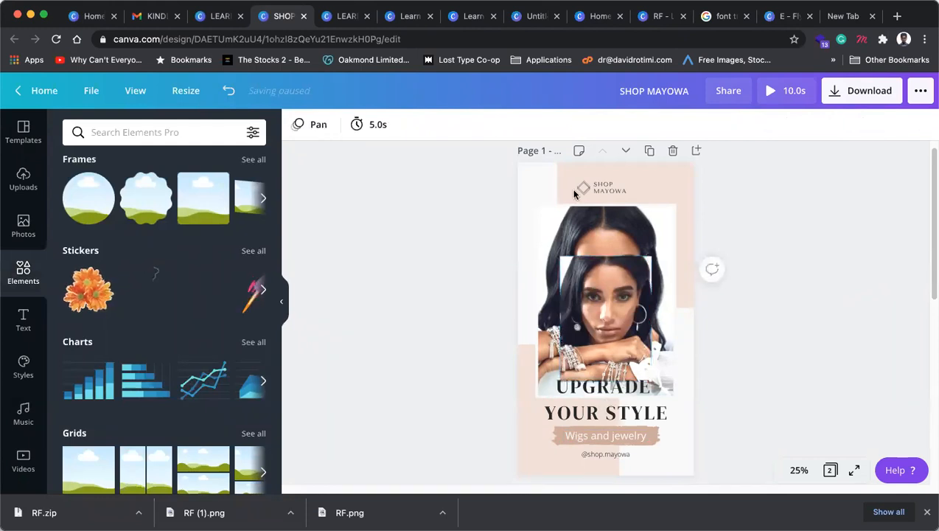
left_click(578, 174)
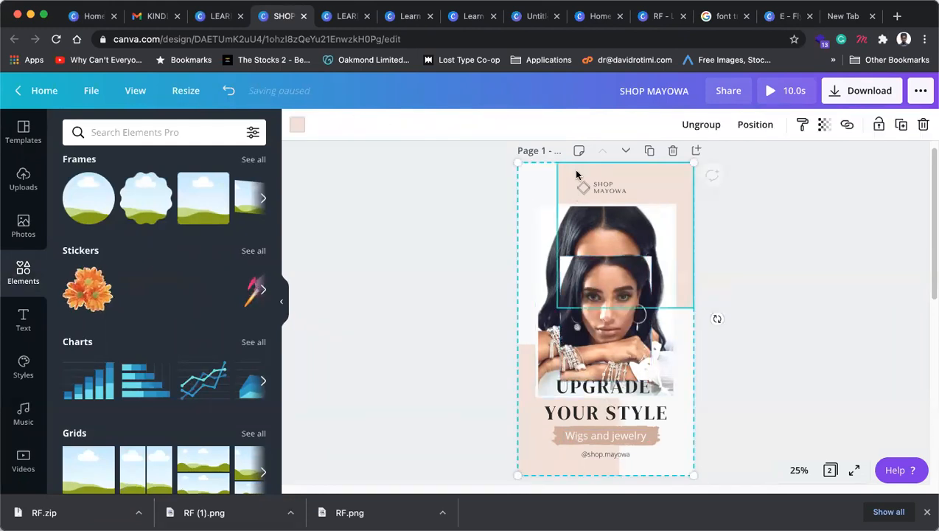
left_click(298, 127)
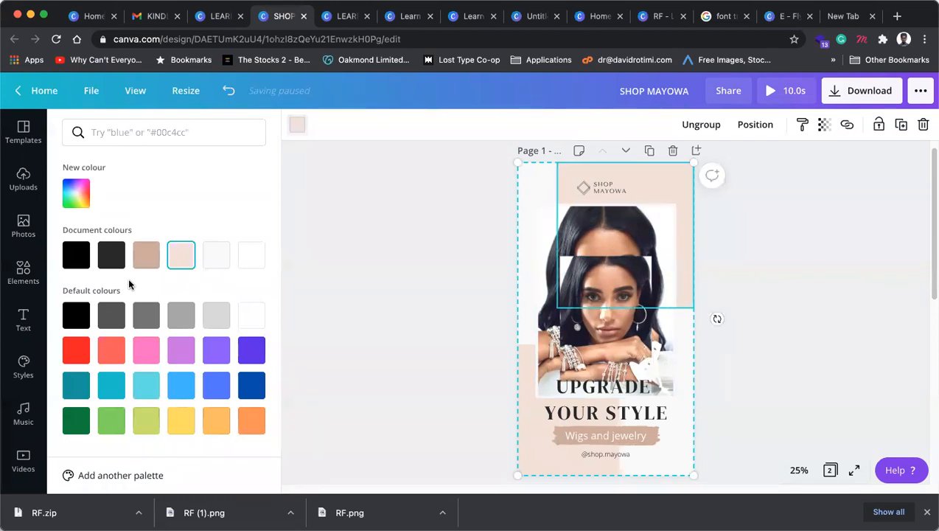
left_click(365, 270)
Step: Review the photo and group colours, then delete the small pasted face image
left_click(605, 343)
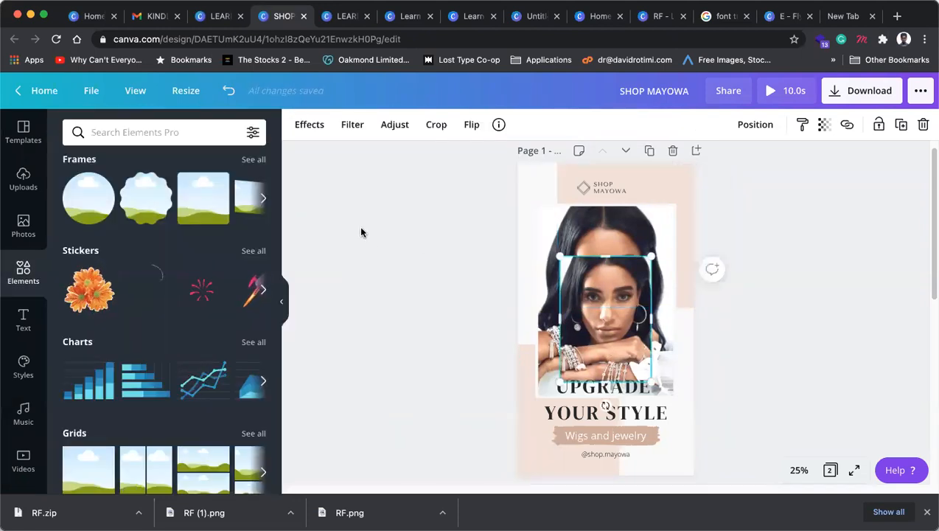
left_click(772, 279)
left_click(673, 177)
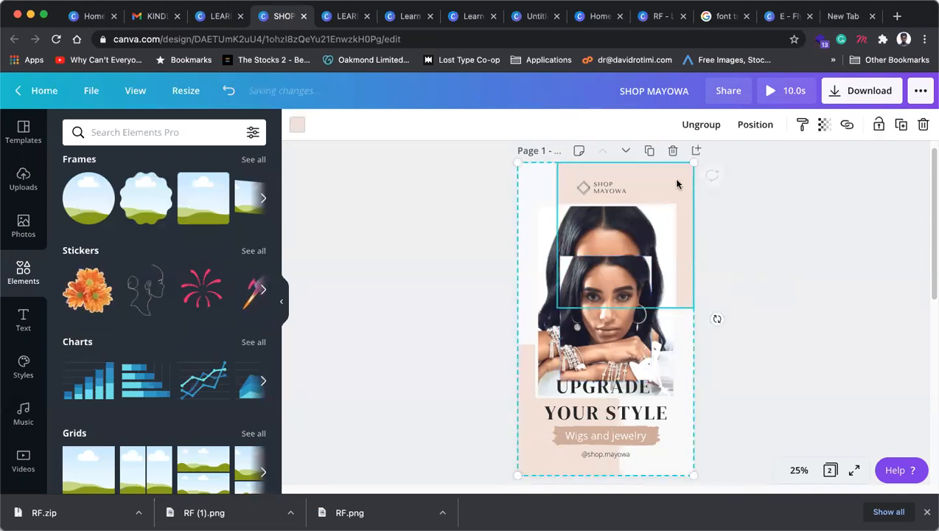
left_click(297, 124)
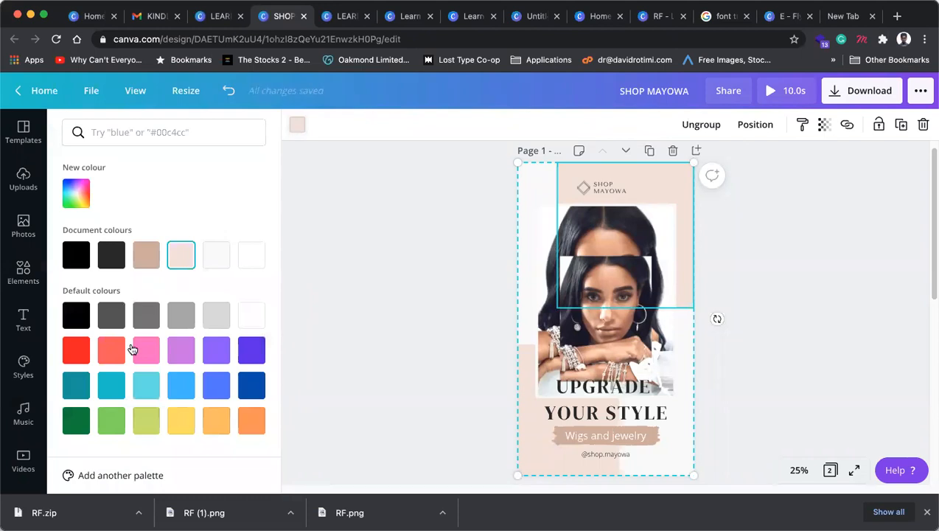
left_click(629, 353)
left_click(629, 355)
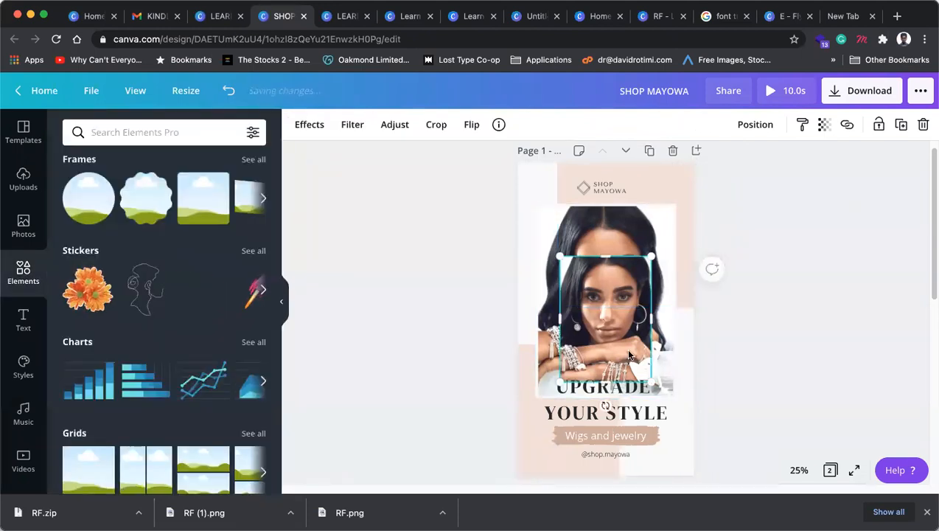
key("Delete")
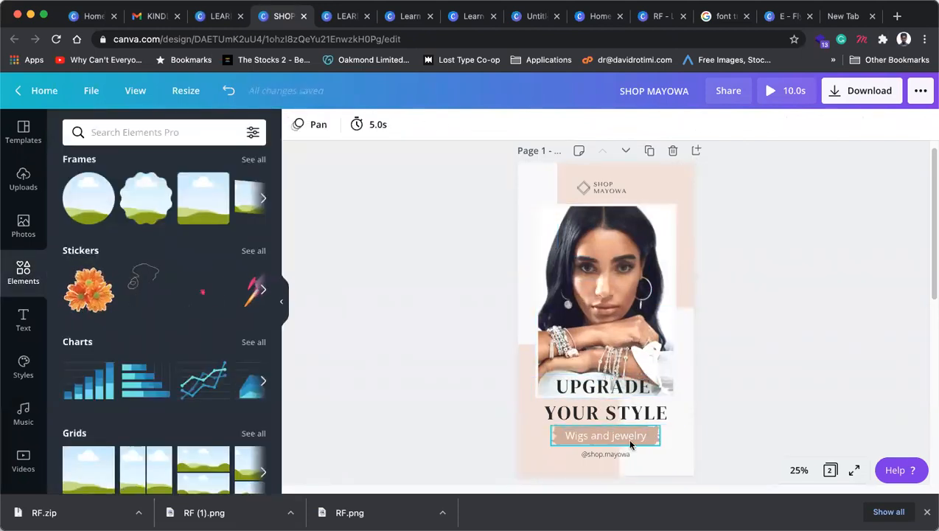
Step: Darken the banner behind Wigs and jewelry to brown #A87B65
left_click(651, 437)
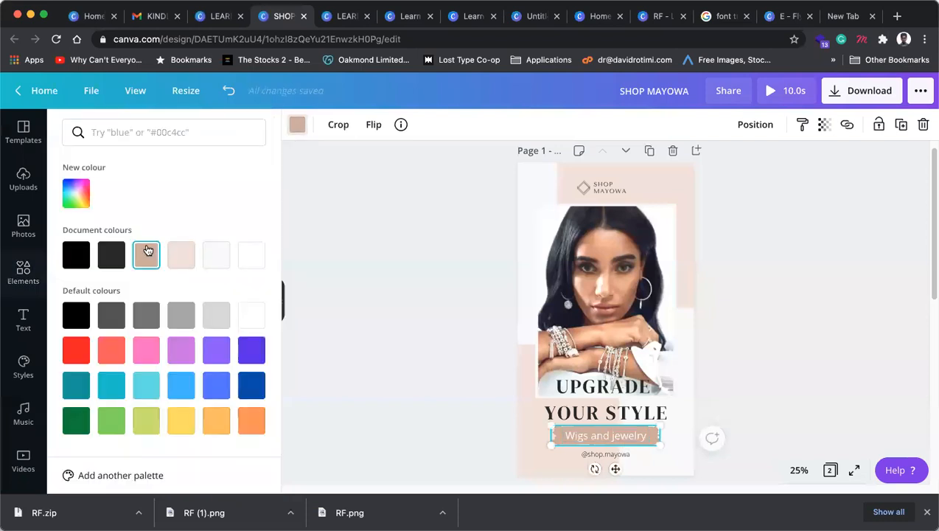
left_click(76, 193)
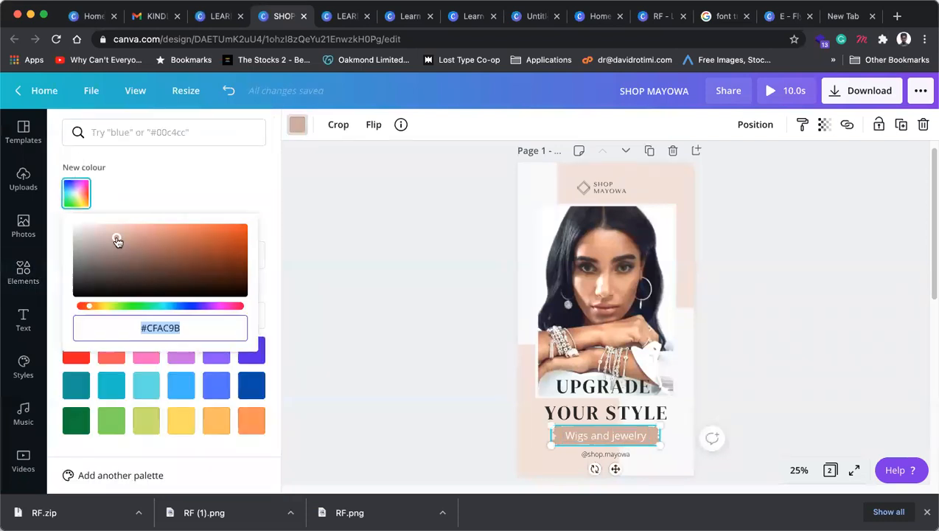
left_click_drag(117, 238, 144, 247)
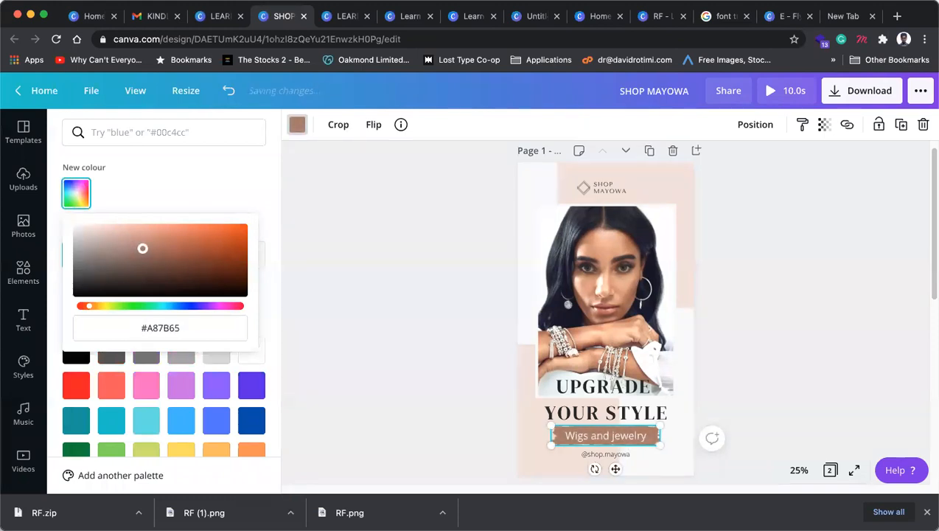
left_click(376, 258)
left_click(814, 294)
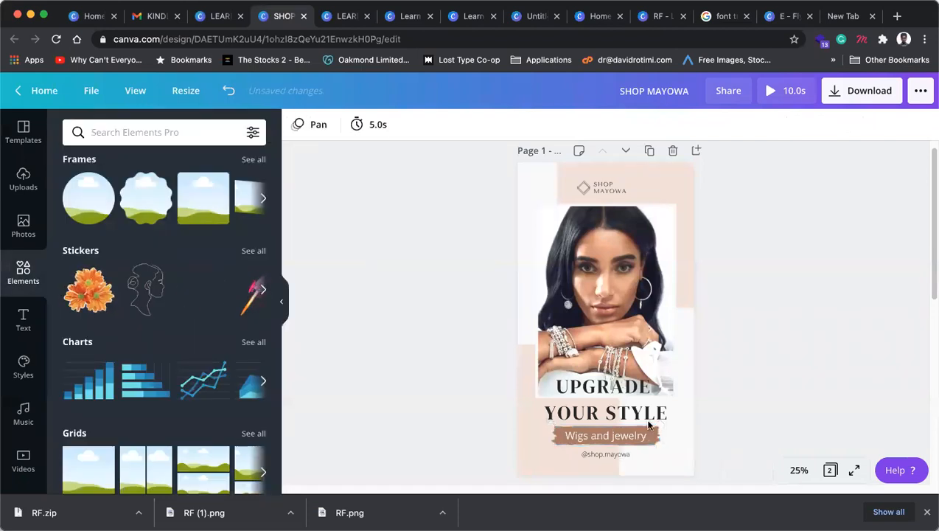
Step: Check the Wigs and jewelry text and photo group, then scroll down to page 2
left_click(640, 436)
left_click(828, 367)
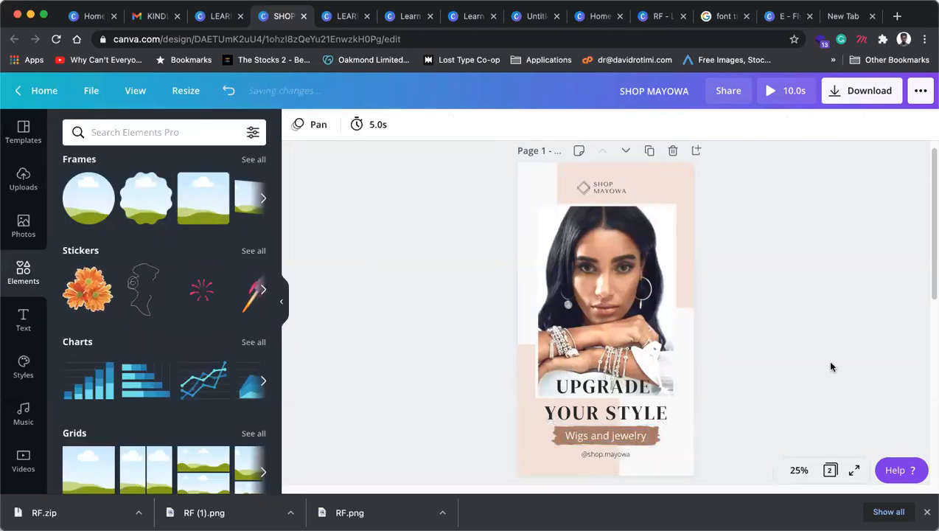
left_click(652, 341)
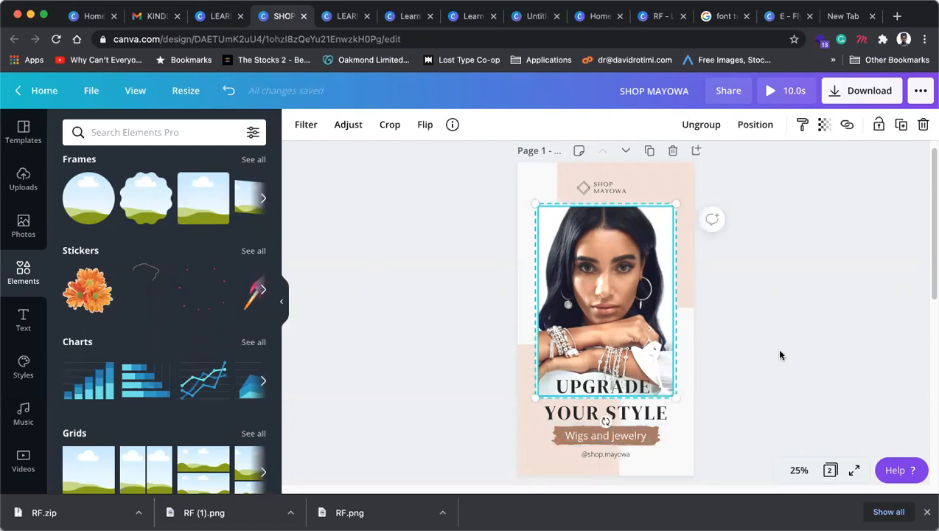
left_click(836, 366)
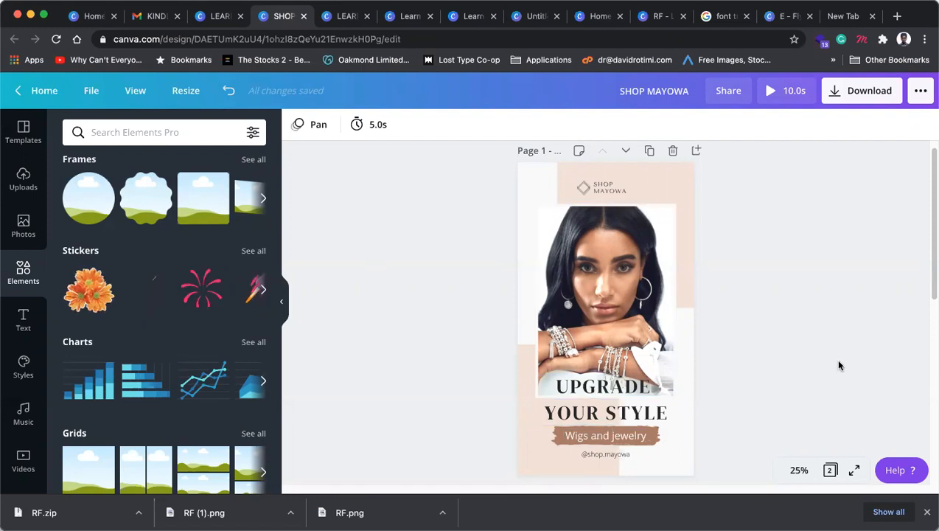
scroll(770, 341, "down", 5)
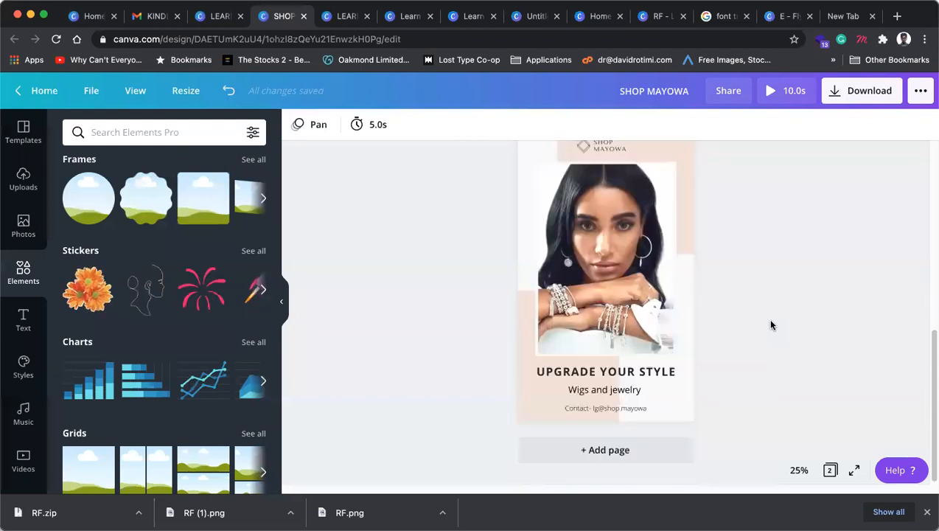
Step: Close the SHOP MAYOWA tab, view the flyer's copy-link popup, and return to Gmail
left_click(304, 16)
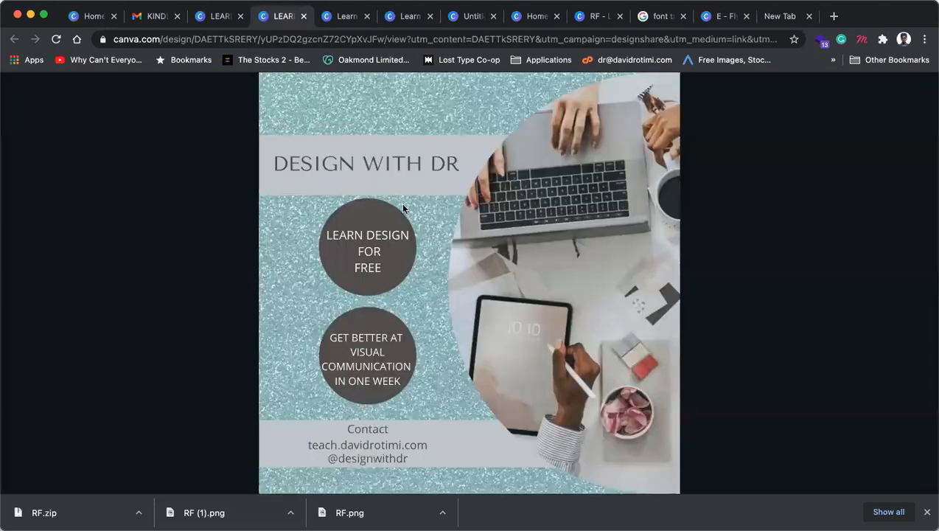
left_click(29, 473)
left_click(185, 285)
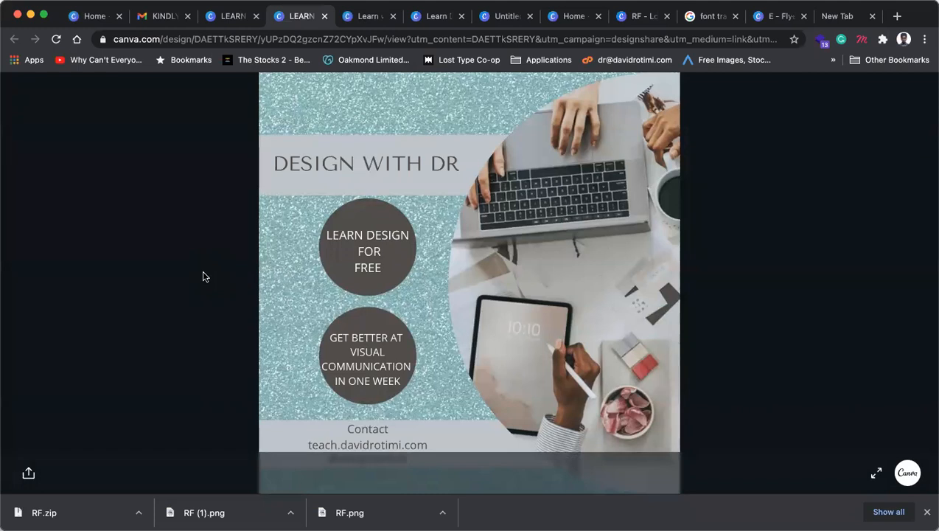
left_click(155, 16)
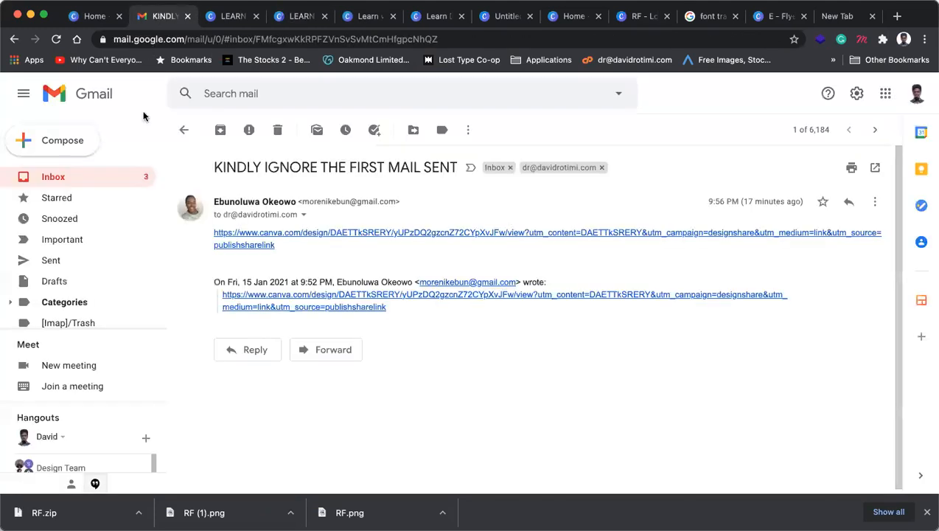
Step: Open the Canva link from the My Designs email in a new tab
left_click(142, 176)
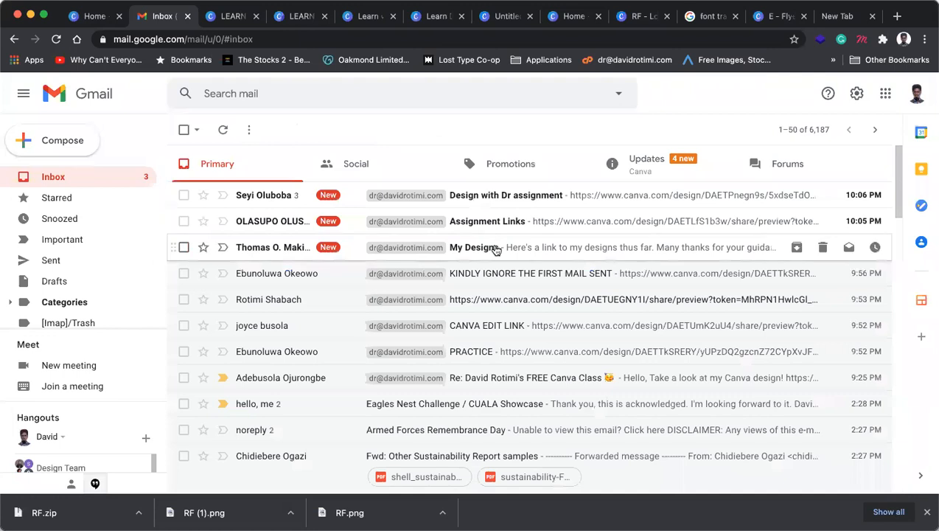
left_click(496, 250)
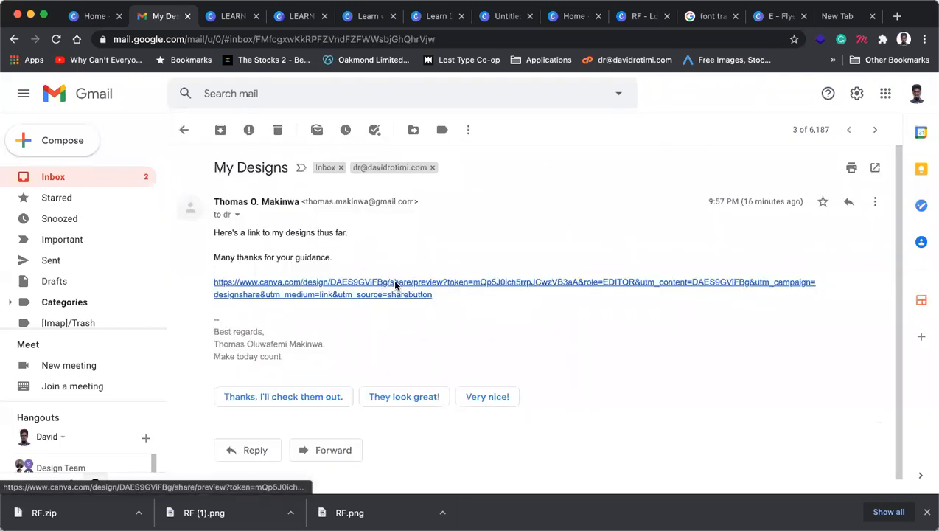
left_click(395, 285)
left_click(156, 16)
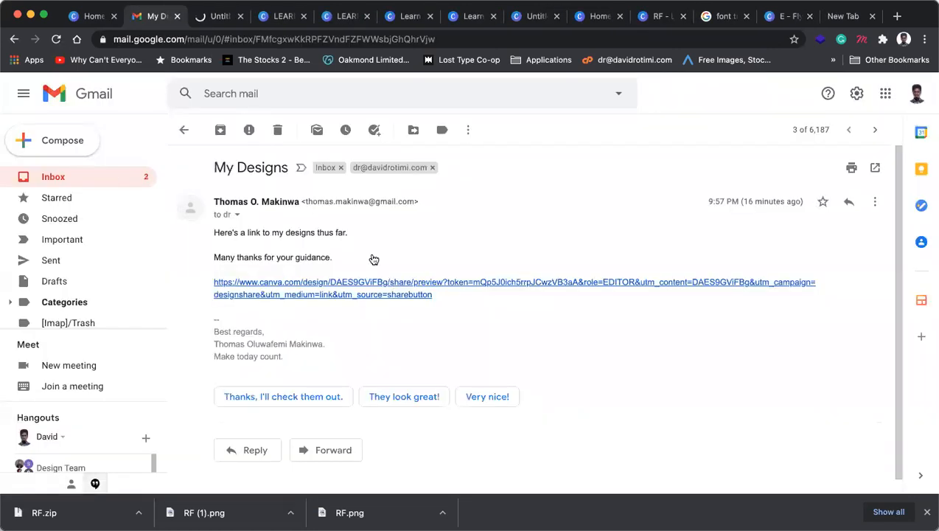
Step: Open both design links from the Assignment Links email in new tabs
left_click(118, 177)
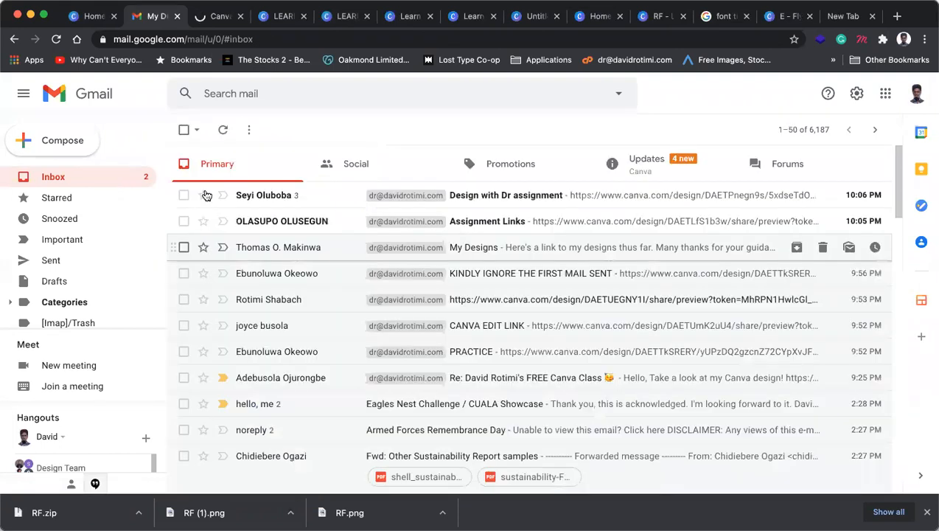
left_click(490, 222)
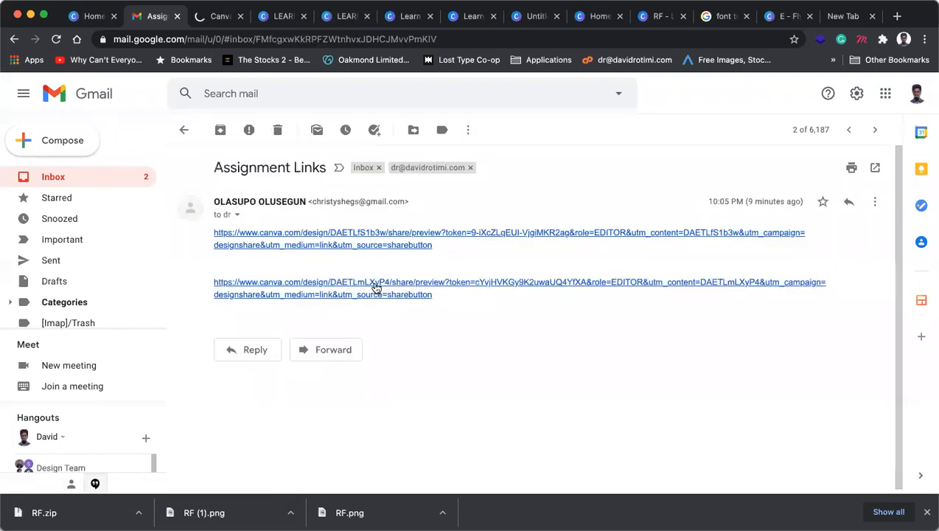
left_click(376, 287)
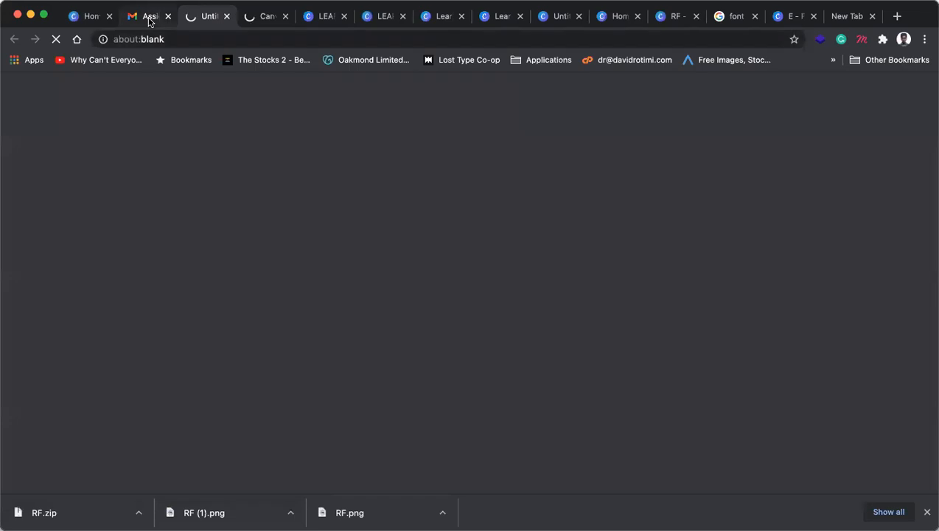
left_click(148, 18)
left_click(334, 236)
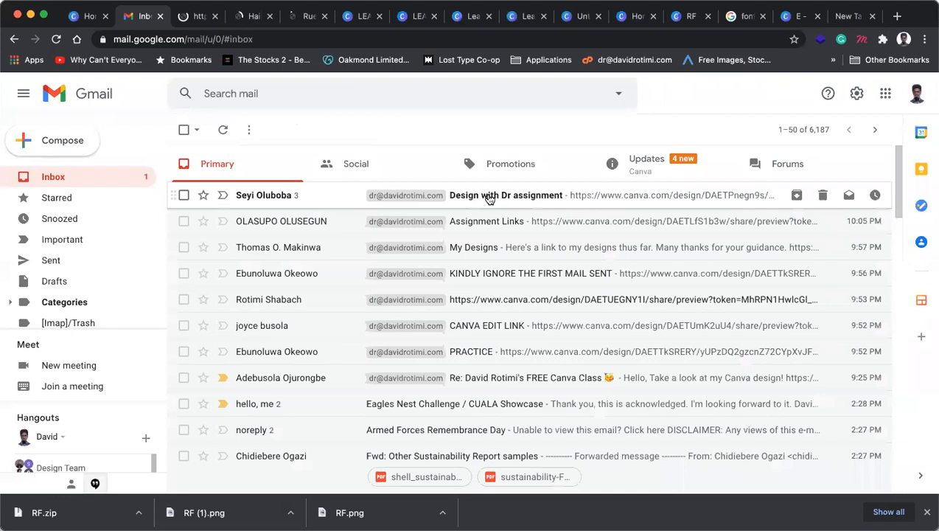
Step: Open the later design link in the Design with Dr assignment thread in a new tab
left_click(525, 197)
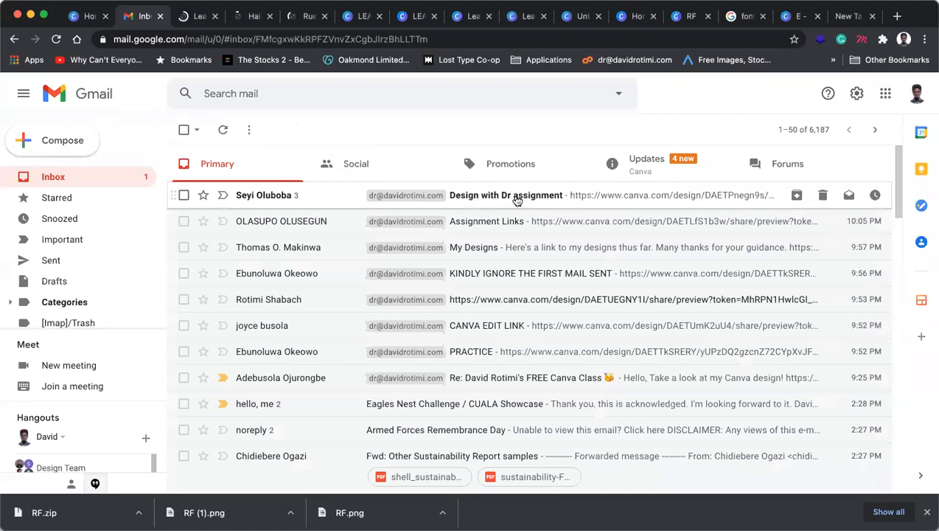
left_click(380, 210)
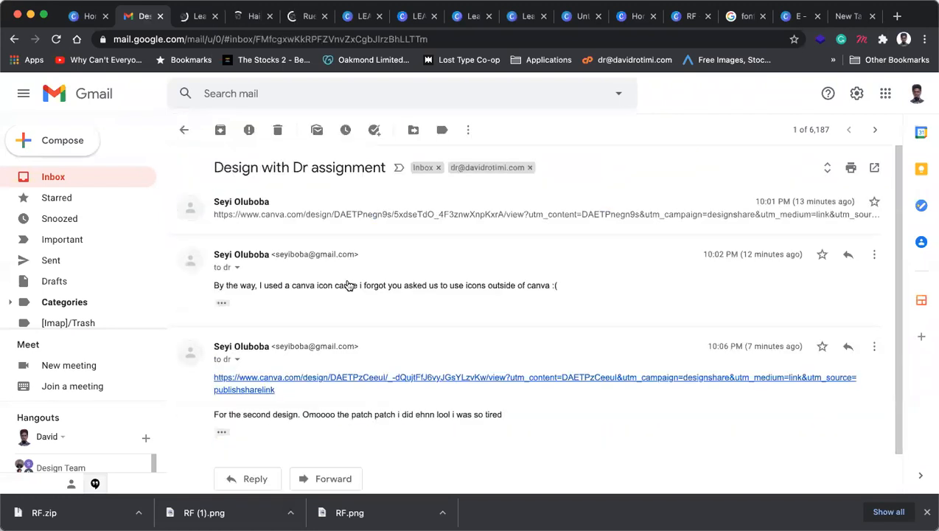
left_click(293, 227)
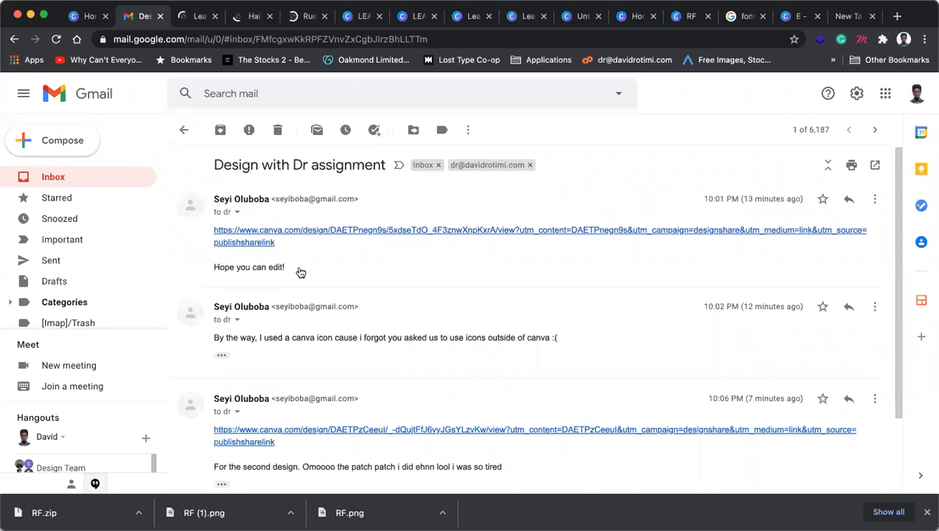
scroll(272, 317, "down", 3)
left_click(256, 344)
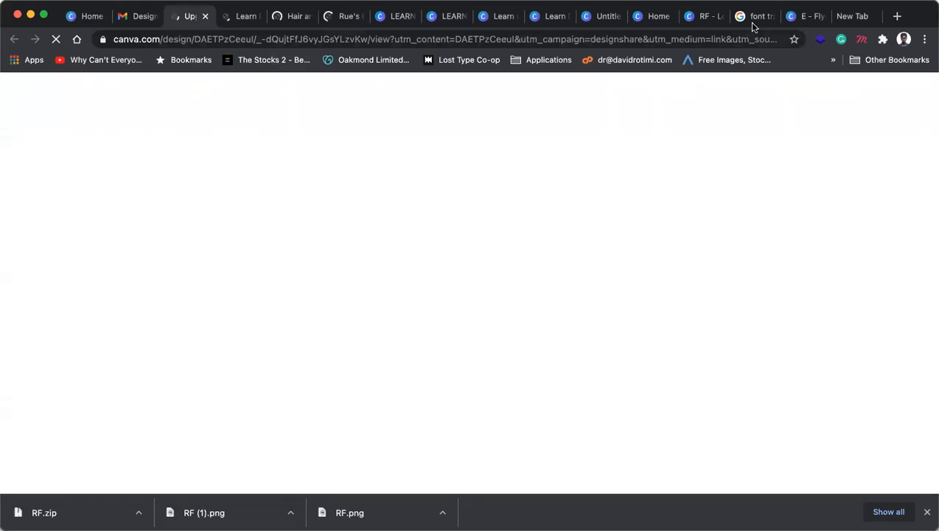
Step: Switch to the LEARN tab showing the Design with DR flyer and its copy-link popup
left_click(398, 16)
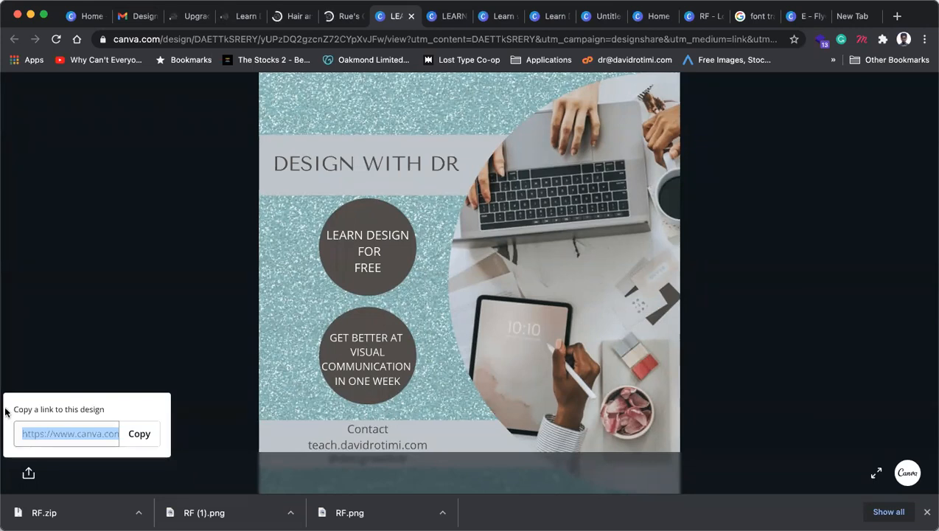
Step: Close the 'Copy a link to this design' popup to view the full flyer
left_click(182, 358)
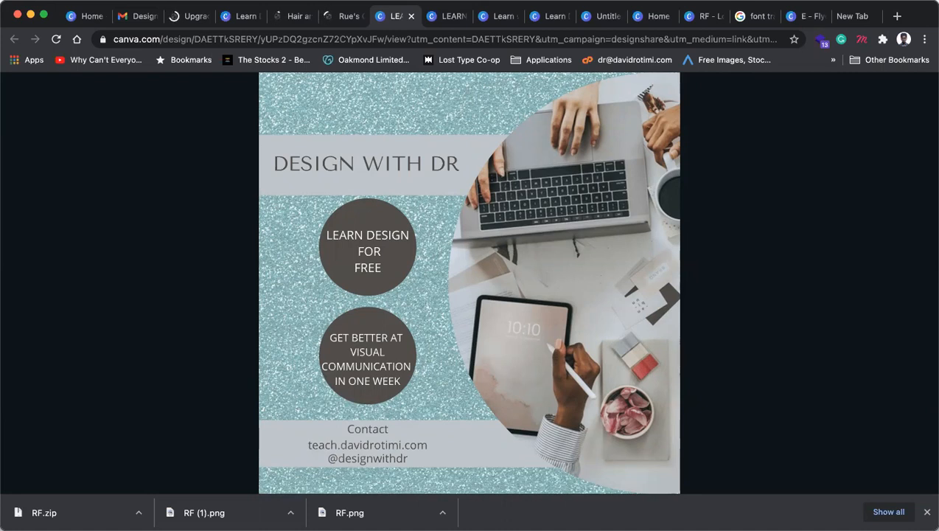
Step: Close the two LEARN preview tabs to land on the Learn with DR editor
left_click(412, 16)
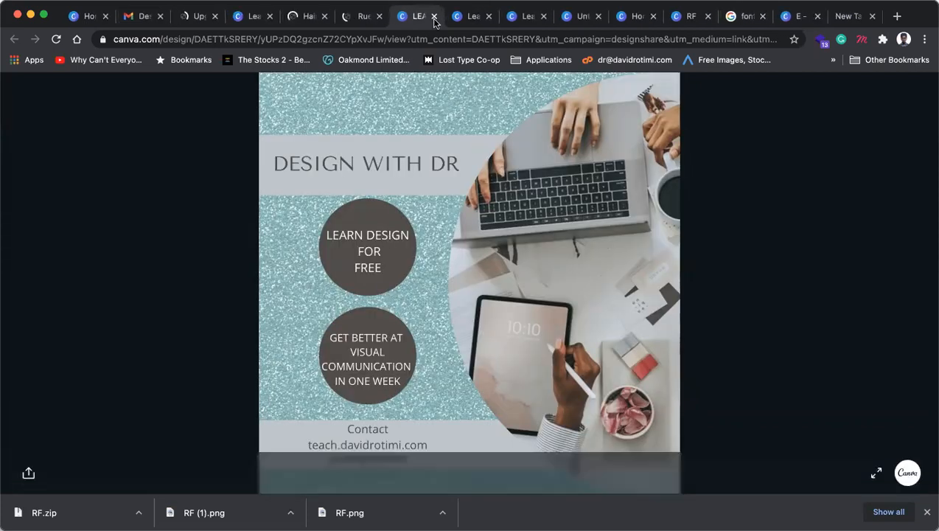
left_click(435, 18)
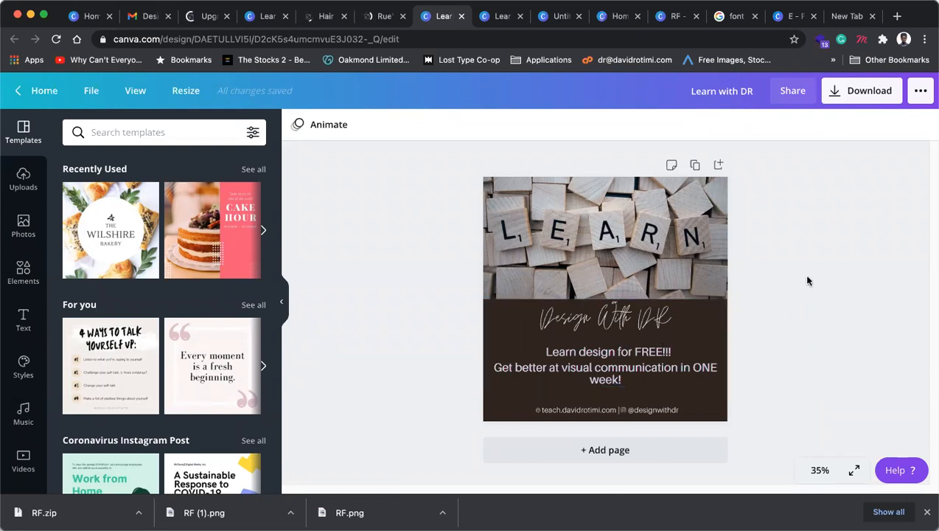
Step: Duplicate the design as Page 2 and recrop the LEARN scrabble photo, extending its frame downward
left_click(696, 165)
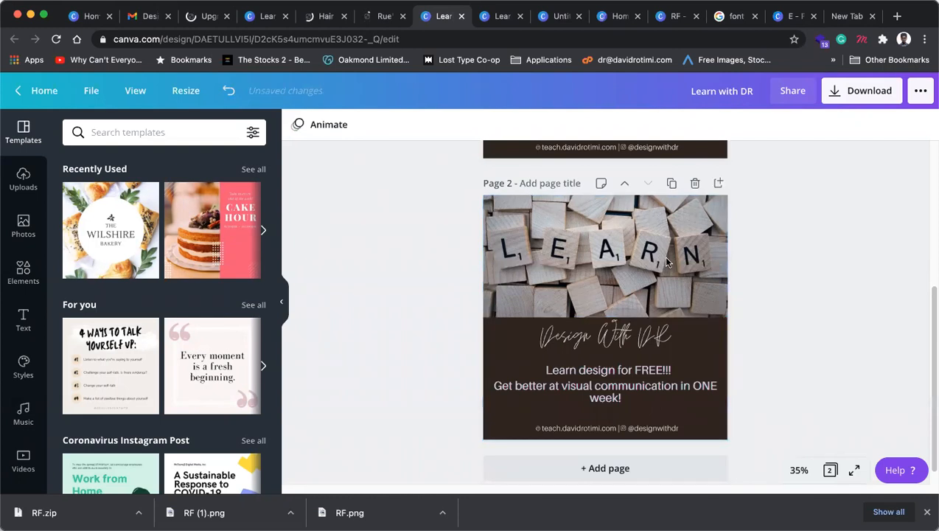
left_click(666, 262)
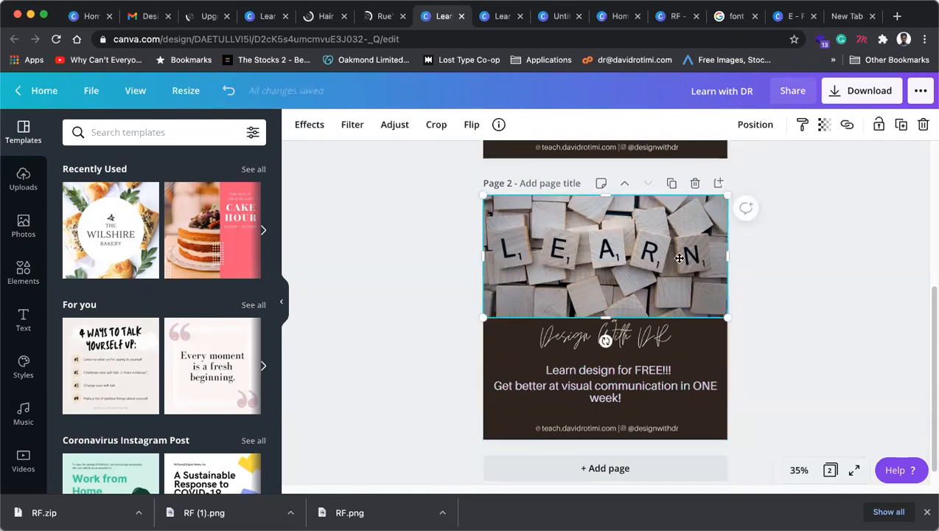
double_click(677, 259)
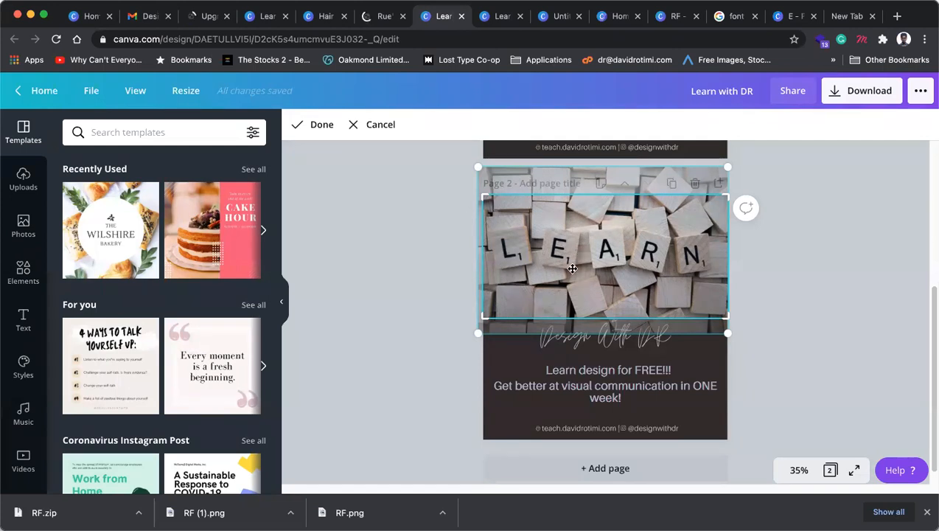
left_click_drag(614, 238, 622, 249)
mouse_move(735, 343)
left_mouse_down()
mouse_move(722, 338)
mouse_move(729, 356)
left_mouse_up()
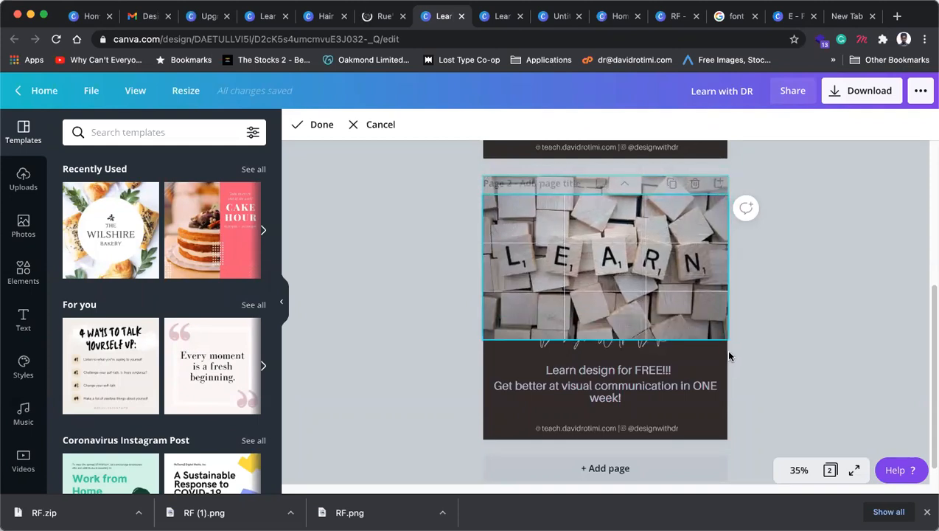
left_click(821, 295)
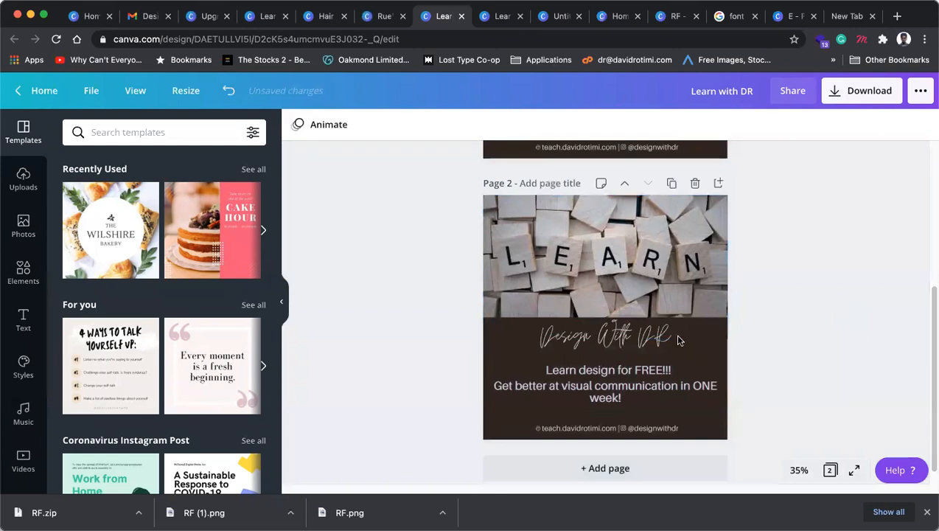
Step: Shorten the LEARN photo on page 2 from its bottom edge to reveal more dark band
left_click(631, 275)
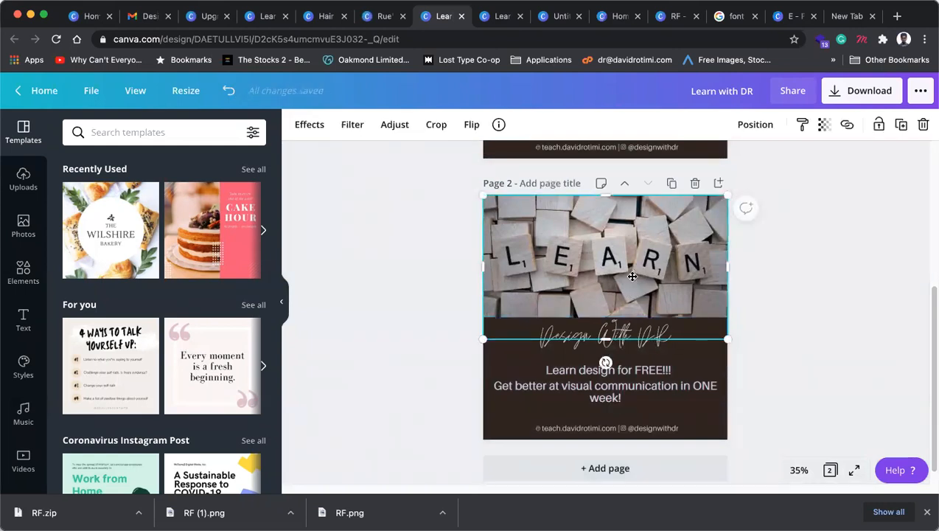
double_click(630, 274)
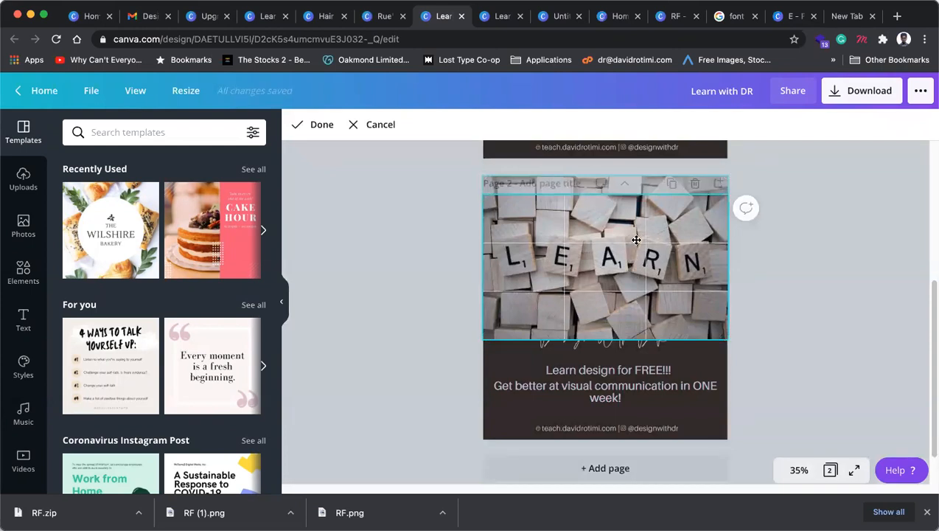
left_click_drag(635, 233, 628, 258)
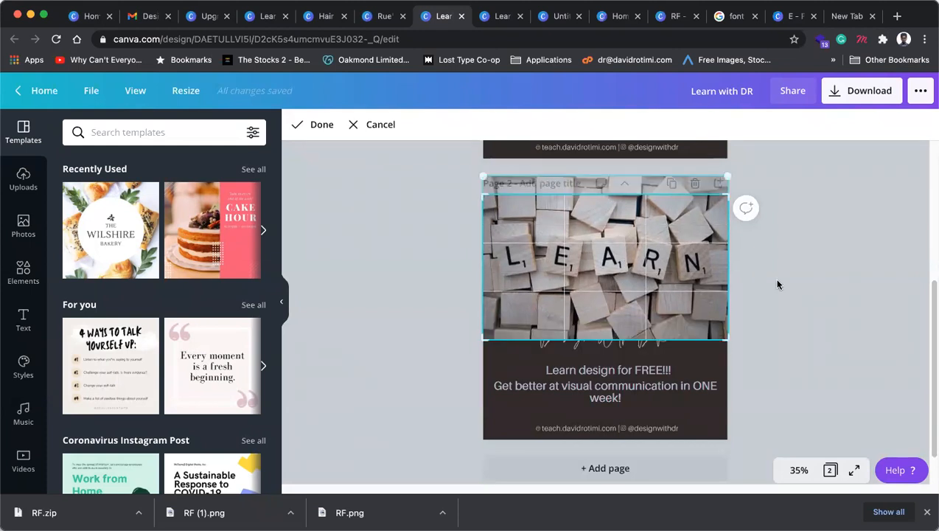
left_click(714, 342)
left_click(606, 340)
left_click_drag(606, 340, 690, 348)
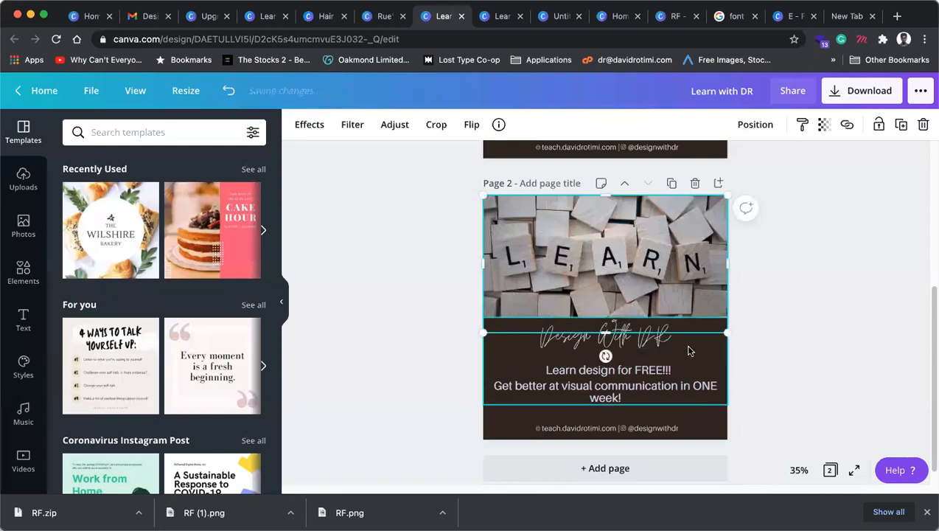
left_click(770, 340)
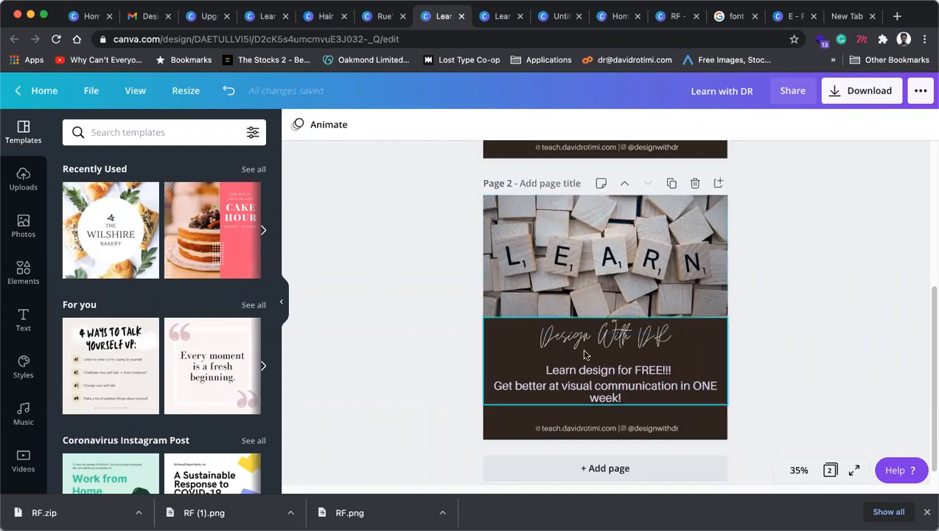
Step: Apply the recently used Jonathan font to the letters DR in the Design With DR heading
double_click(646, 346)
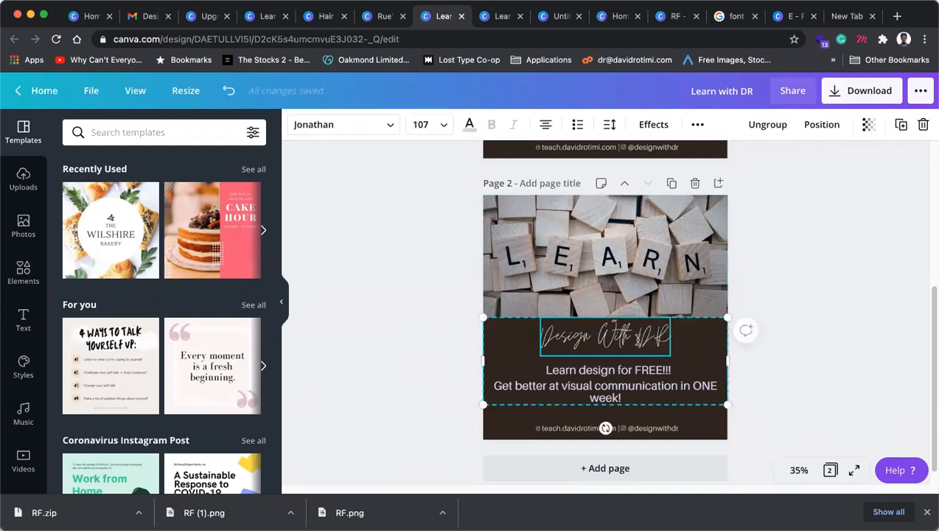
left_click_drag(638, 340, 689, 342)
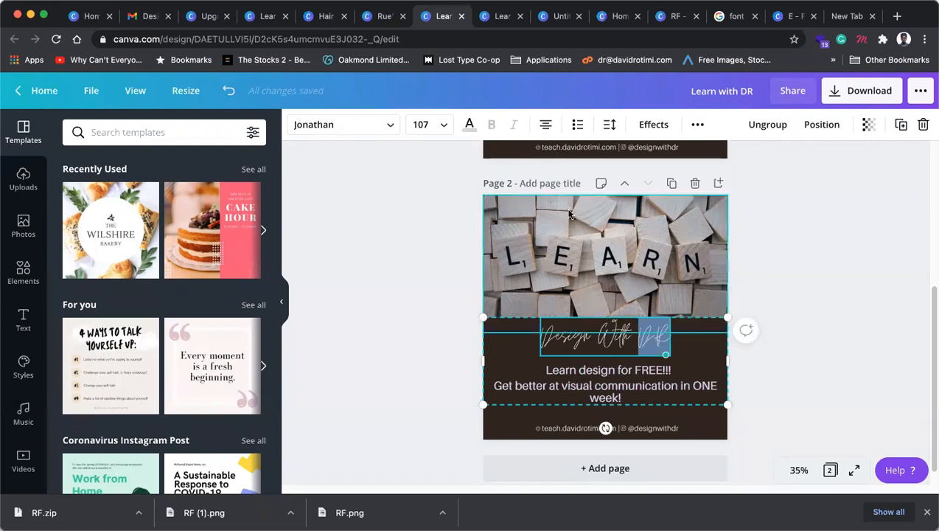
left_click(382, 126)
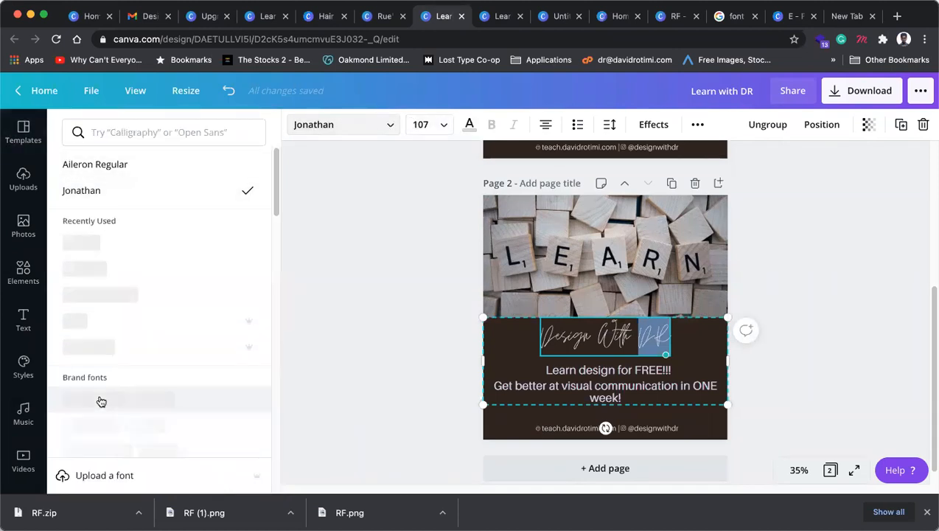
left_click(98, 295)
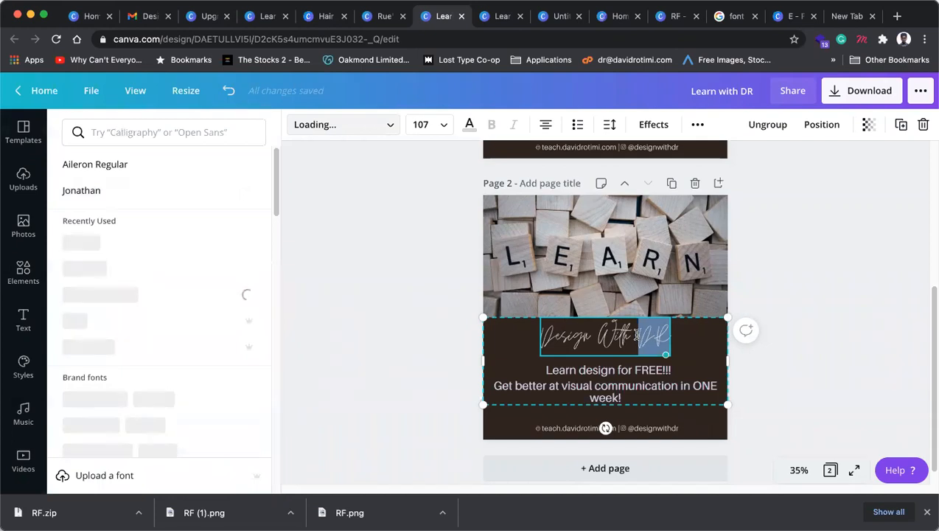
left_click(636, 336)
Step: Ungroup the Design With DR heading from the text lines beneath it
left_click(833, 342)
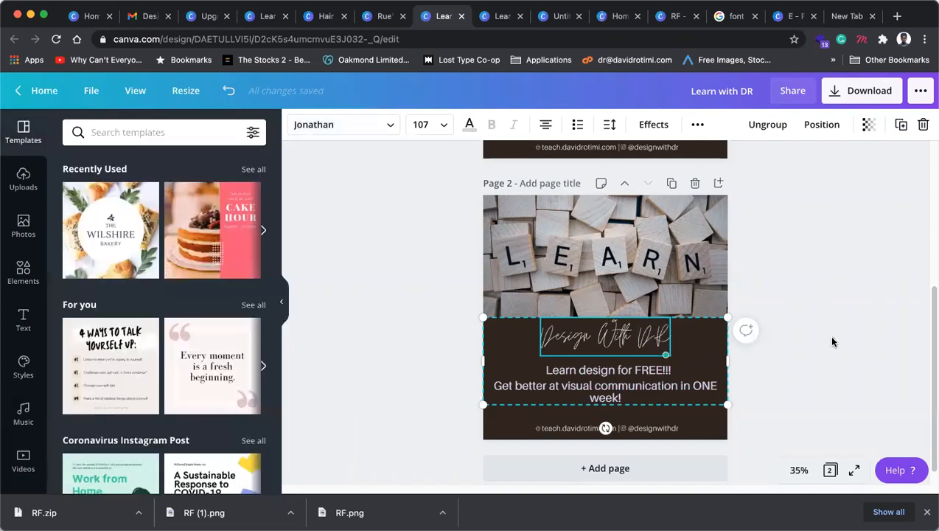
left_click(617, 340)
key("super+shift+g")
Step: Move the Design With DR heading up onto the LEARN photo and select its text
left_click(811, 308)
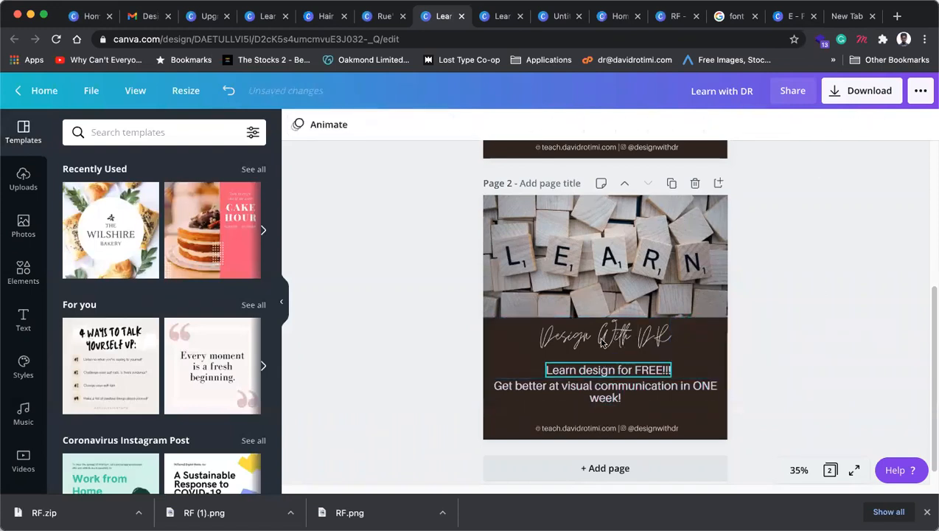
left_click(609, 342)
left_click_drag(602, 306, 602, 296)
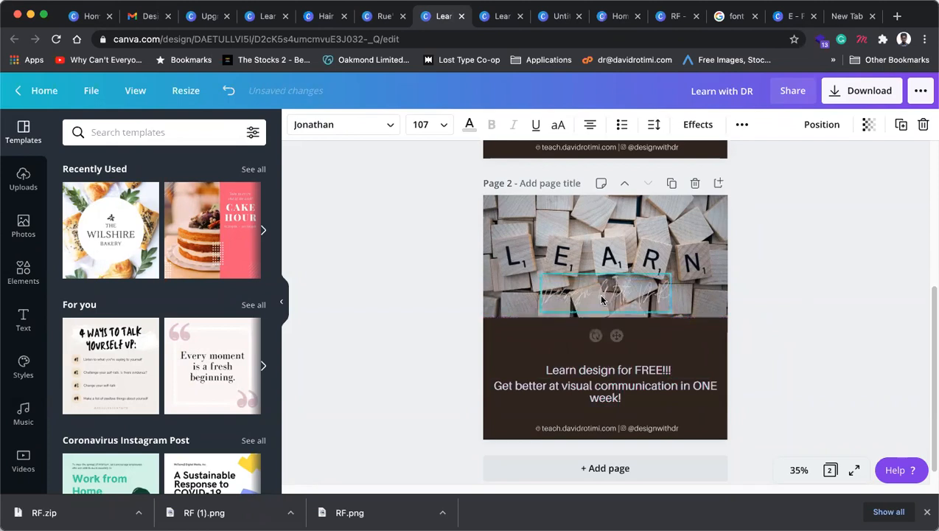
double_click(615, 293)
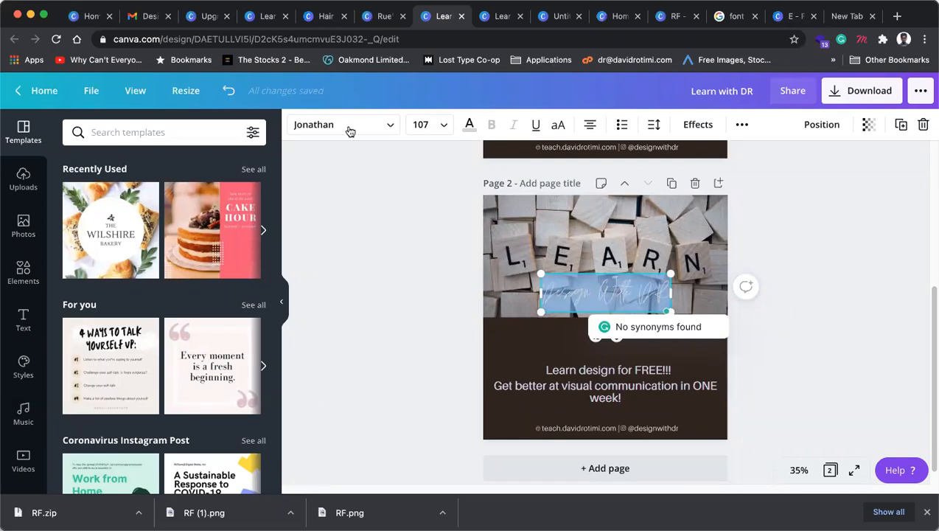
Step: Search for 'sans serif' styles, then open the heading's font list search box
left_click(197, 133)
type("san")
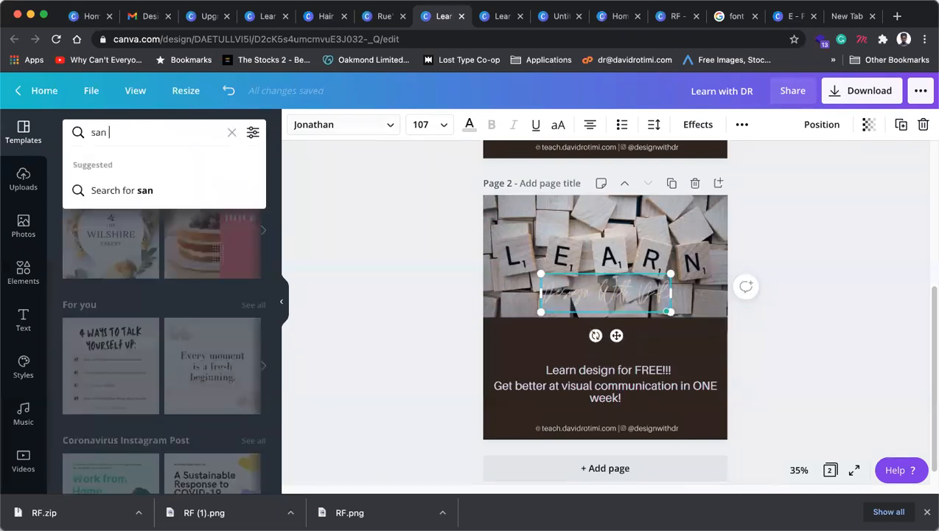
type("s s")
key("BackSpace")
key("BackSpace")
type("serif")
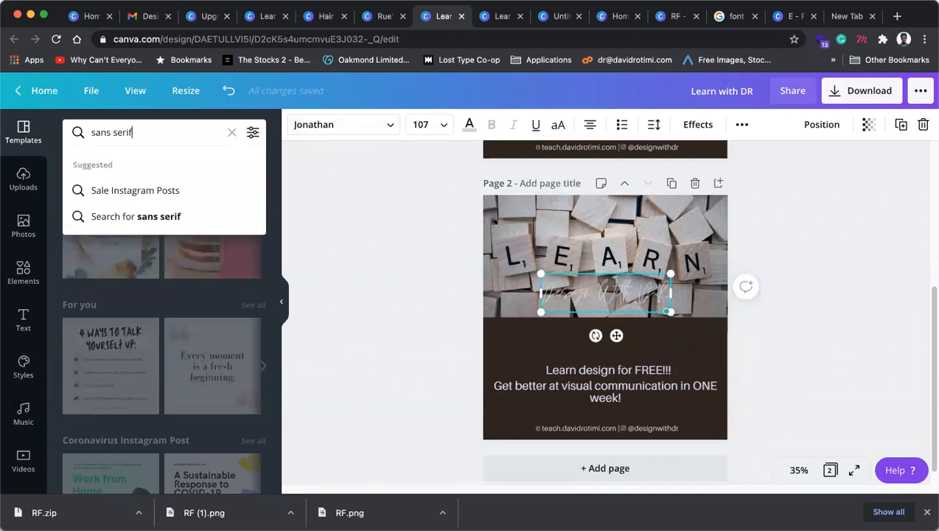
key("Return")
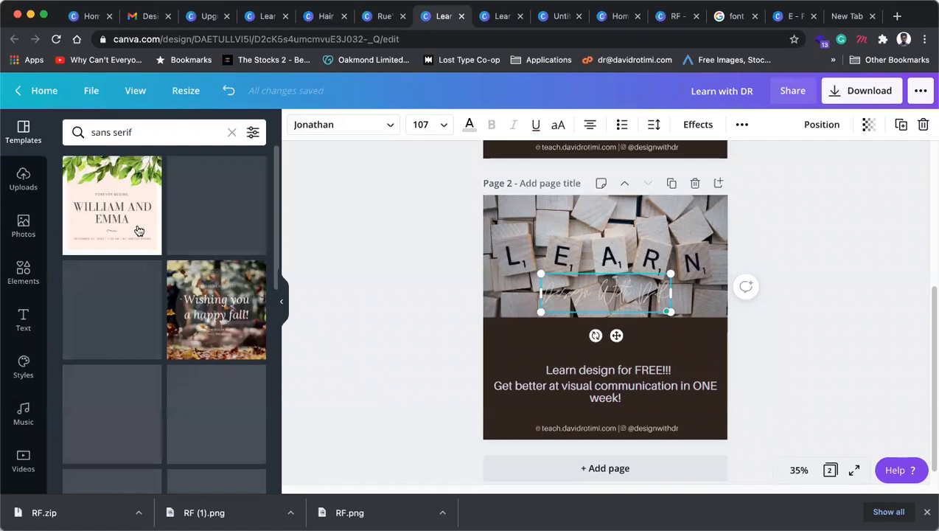
left_click(204, 130)
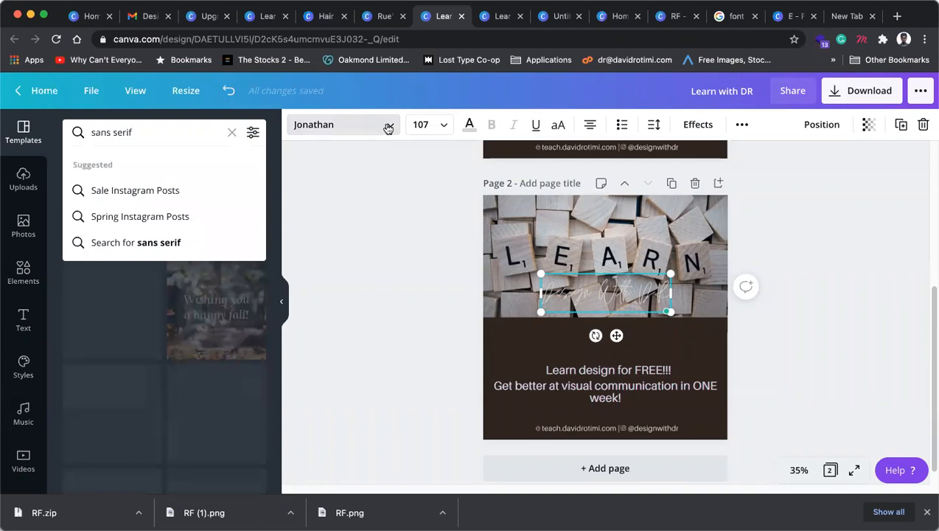
left_click(388, 127)
left_click(387, 127)
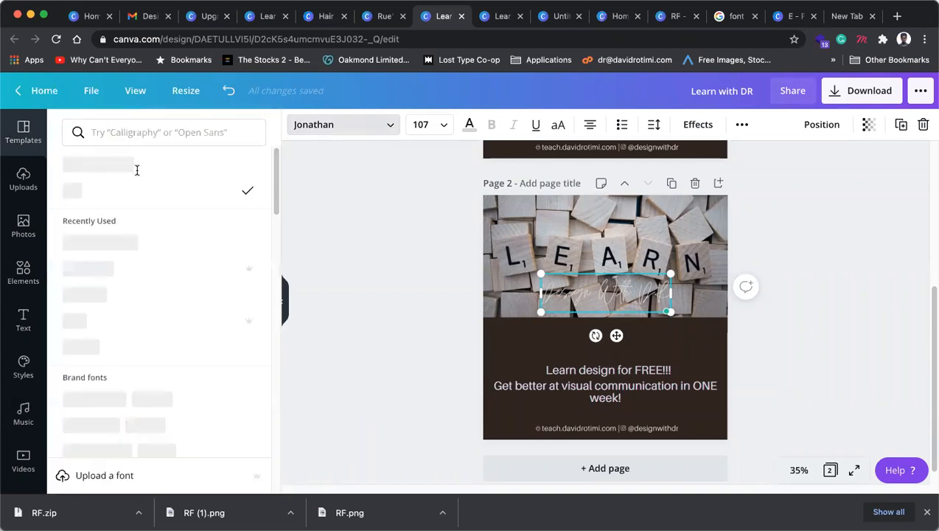
left_click(145, 131)
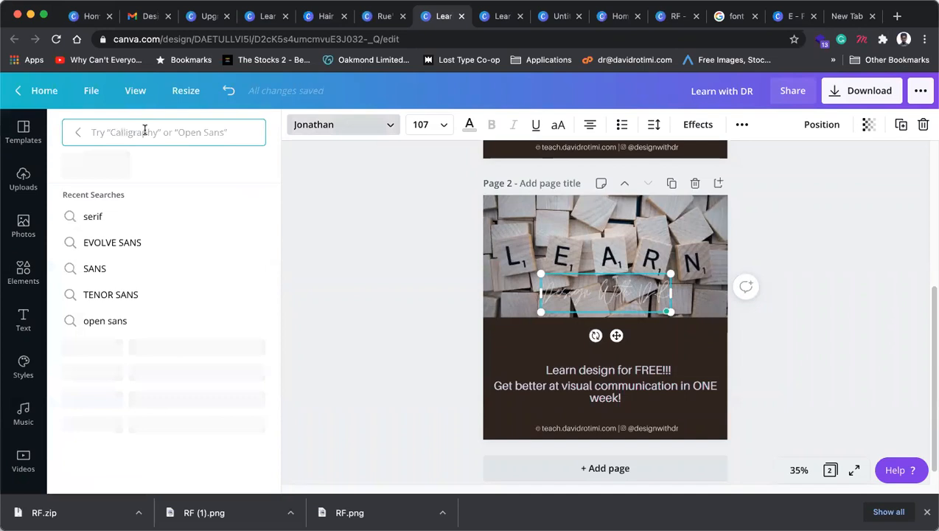
Step: Search fonts for 'sans serif' and apply Breul Grotesk to the Design With DR heading
type("sans serif")
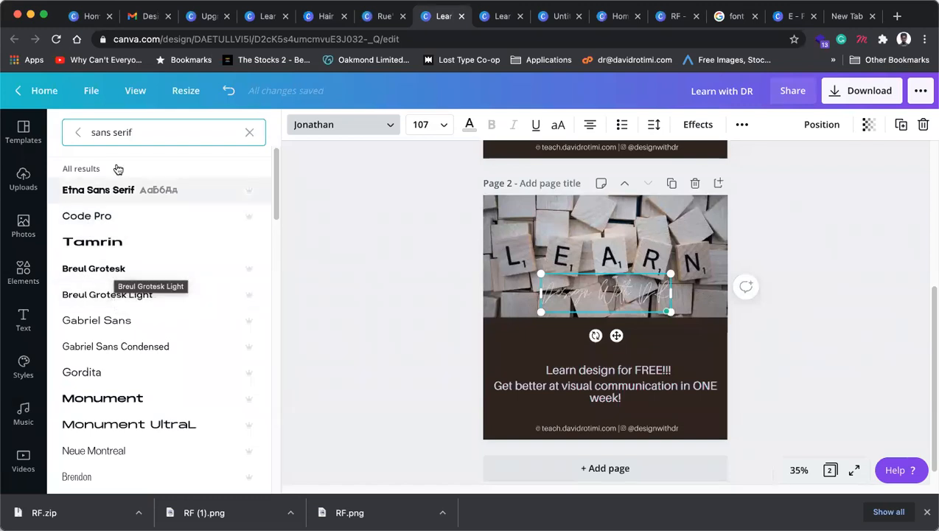
scroll(101, 317, "down", 10)
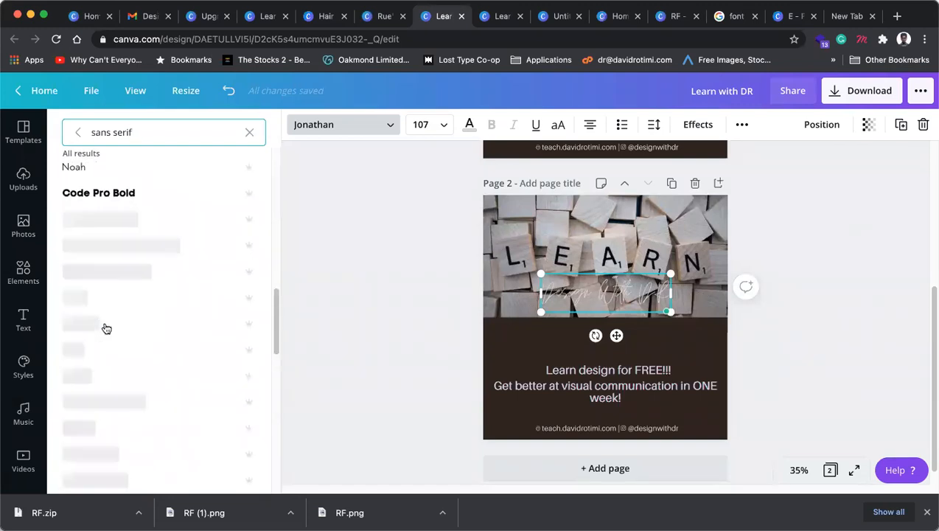
scroll(106, 329, "down", 4)
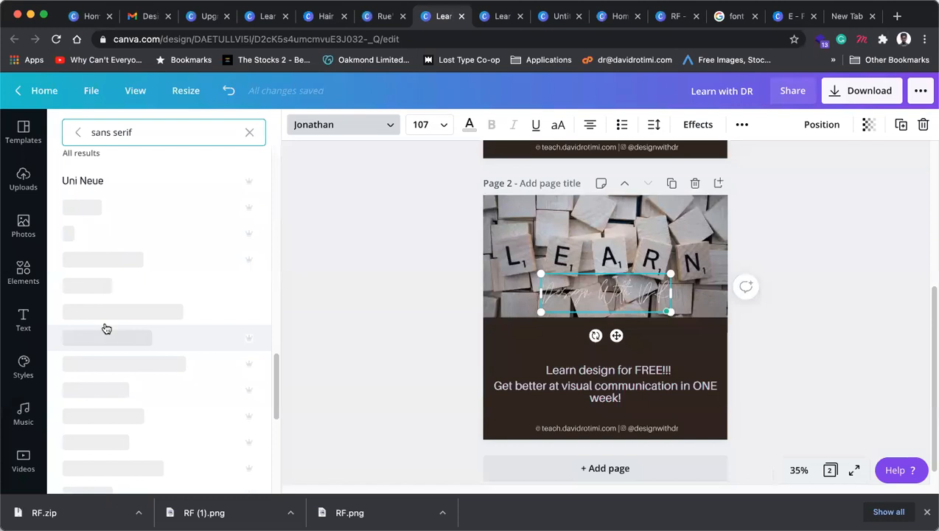
scroll(106, 329, "up", 3)
scroll(106, 329, "up", 5)
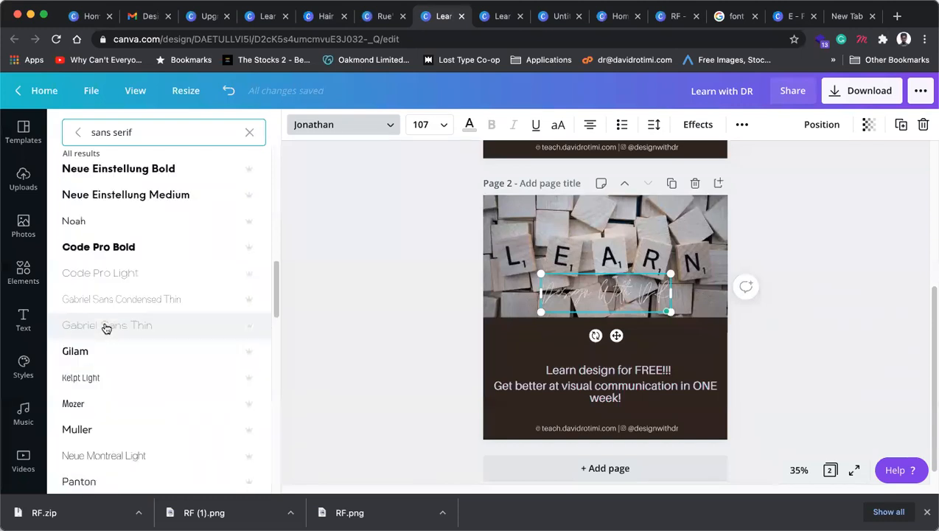
scroll(106, 329, "up", 5)
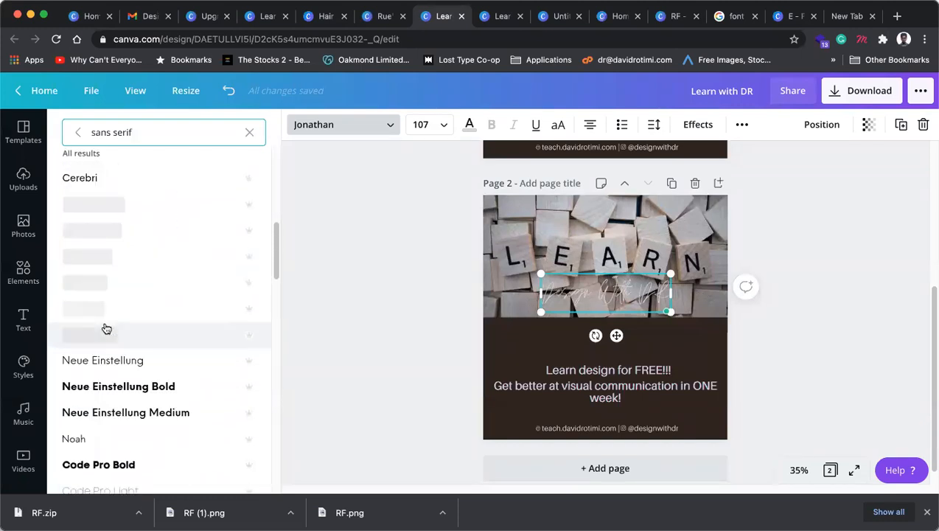
scroll(106, 329, "up", 3)
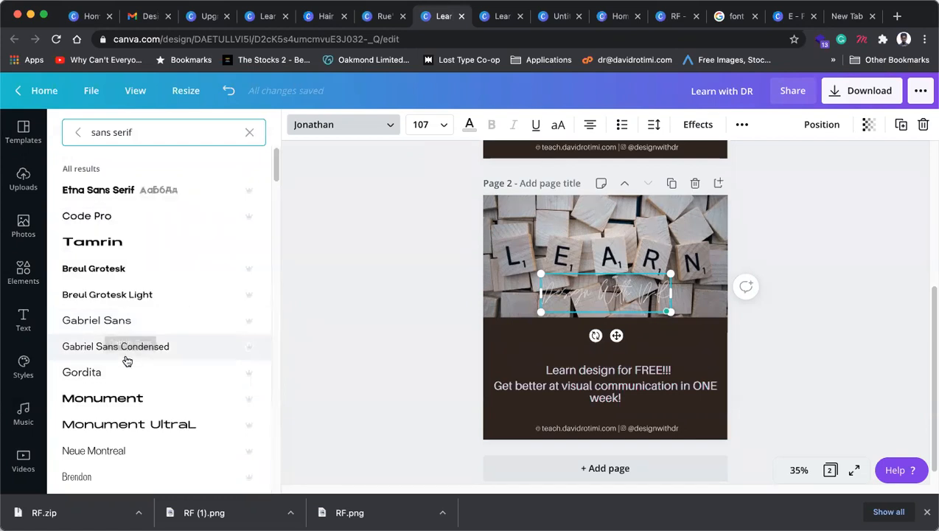
left_click(115, 270)
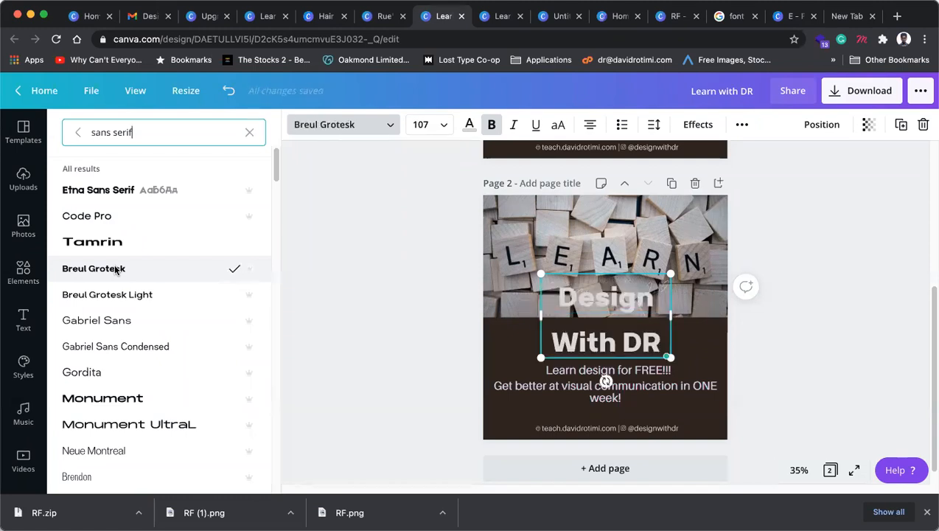
Step: Make the heading uppercase DESIGN WITH DR at size 74 and widen its box to one line
double_click(573, 300)
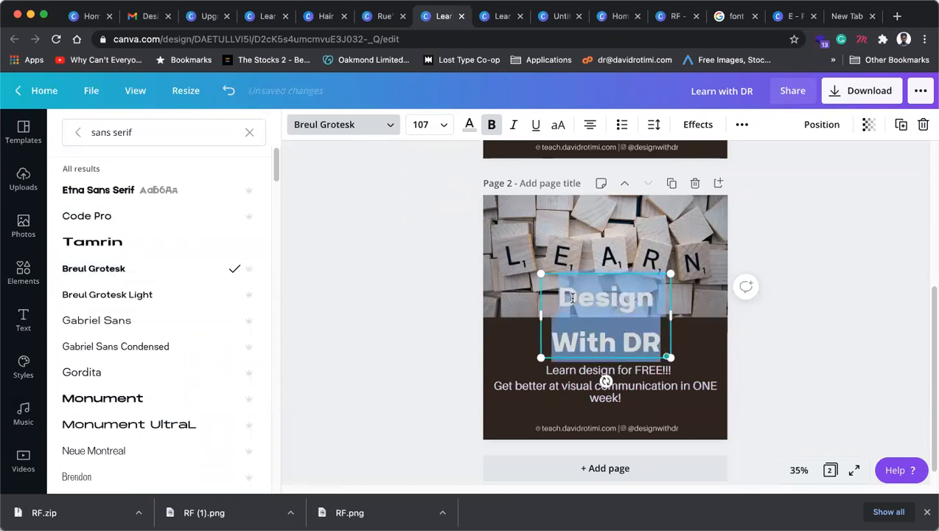
left_click(493, 125)
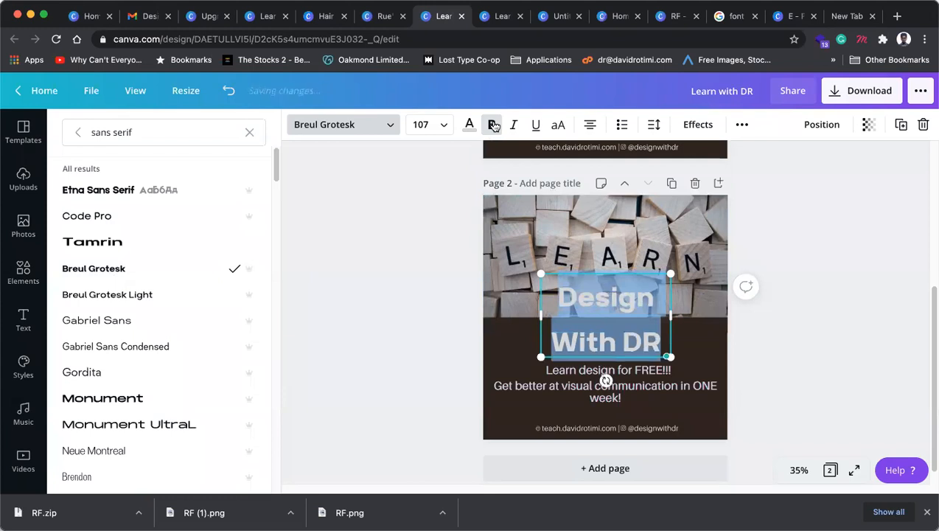
left_click(559, 127)
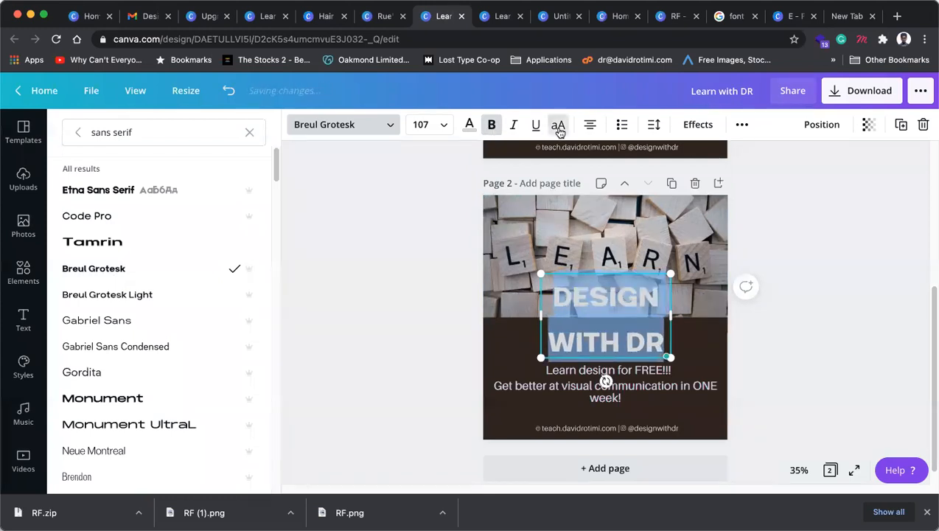
key("super+shift+comma")
key("super+shift+comma")
key("super+shift+comma")
key("super+shift+comma")
key("super+shift+comma")
key("super+shift+comma")
key("super+shift+comma")
key("super+shift+comma")
key("super+shift+comma")
key("super+shift+comma")
key("super+shift+comma")
key("super+shift+comma")
key("super+shift+comma")
key("super+shift+comma")
key("super+shift+comma")
key("super+shift+comma")
key("super+shift+comma")
key("super+shift+comma")
key("super+shift+comma")
key("super+shift+comma")
key("super+shift+comma")
key("super+shift+comma")
key("super+shift+comma")
key("super+shift+comma")
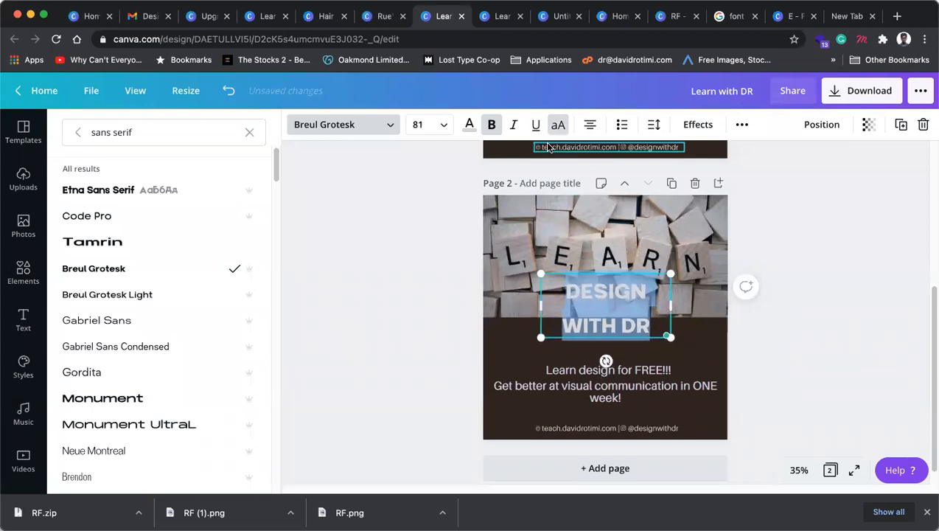
key("super+shift+comma")
key("super+shift+comma")
key("super+shift+comma")
key("super+shift+comma")
key("super+shift+comma")
key("super+shift+comma")
key("super+shift+comma")
left_click_drag(538, 303, 504, 287)
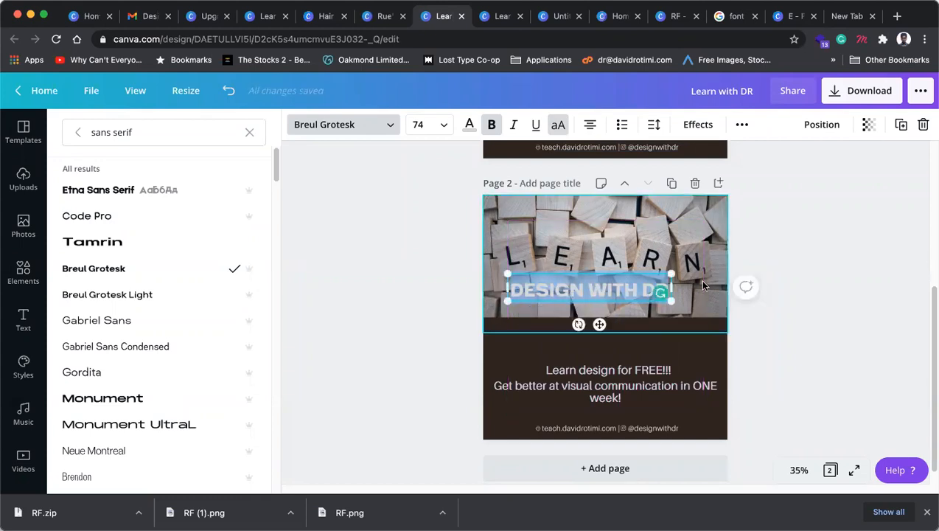
Step: Widen the DESIGN WITH DR box and narrow the subtitle's text box from both sides
left_click_drag(671, 290, 708, 287)
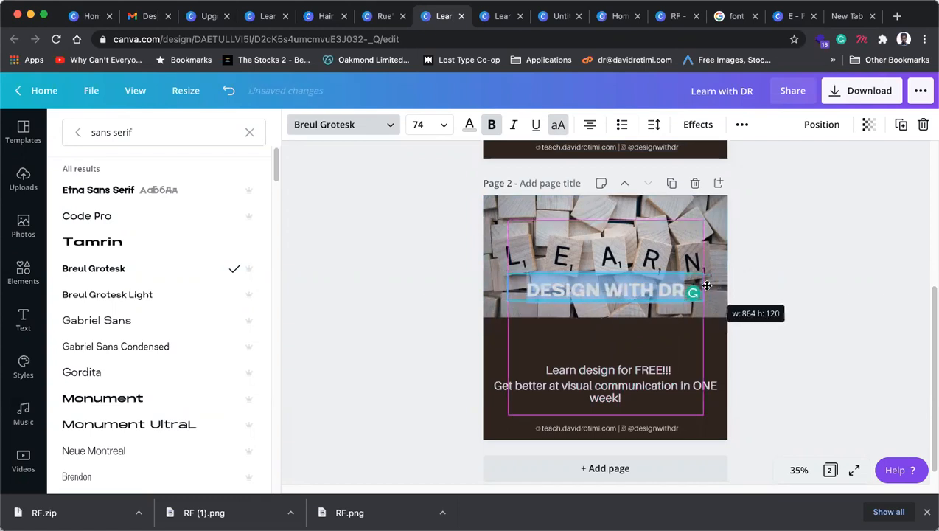
left_click(721, 391)
left_click_drag(721, 390, 705, 381)
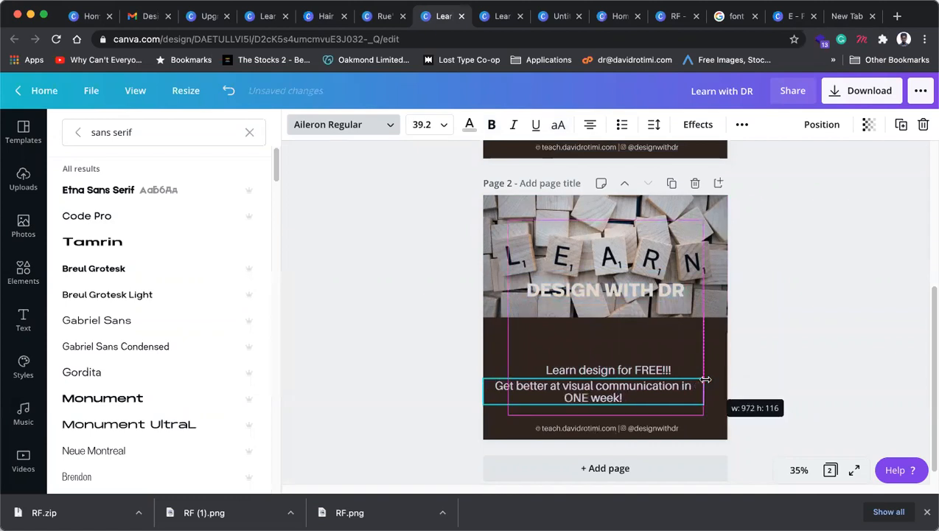
left_click_drag(499, 385, 505, 385)
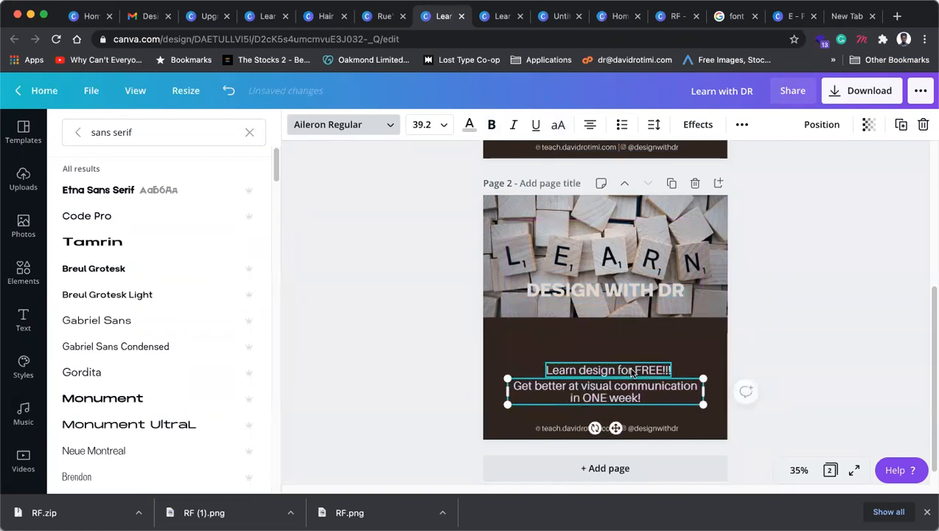
left_click_drag(637, 371, 639, 370)
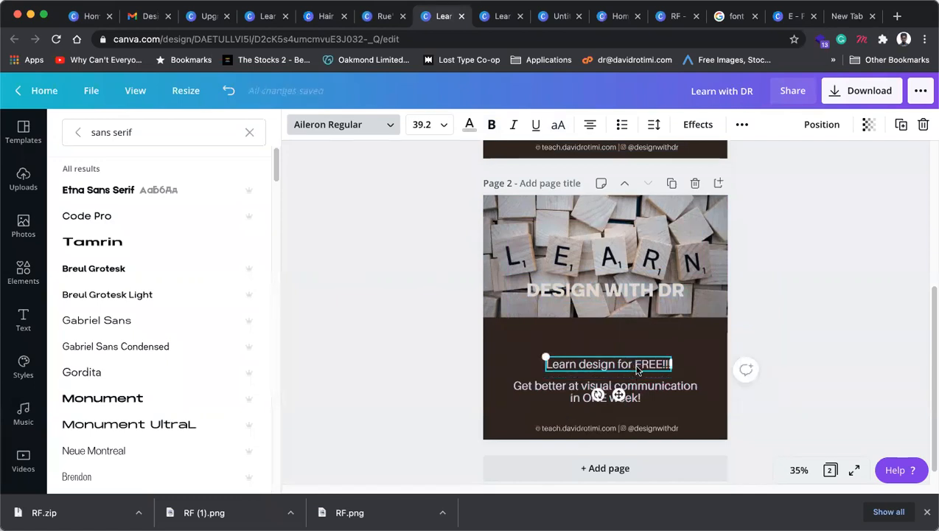
Step: Shrink the subtitle to 29.2 and make Learn design for FREE!!! bold at 43.2
left_click(579, 396)
key("super+shift+comma")
key("super+shift+comma")
key("super+shift+comma")
key("super+shift+comma")
key("super+shift+comma")
key("super+shift+comma")
key("super+shift+comma")
key("super+shift+comma")
key("super+shift+comma")
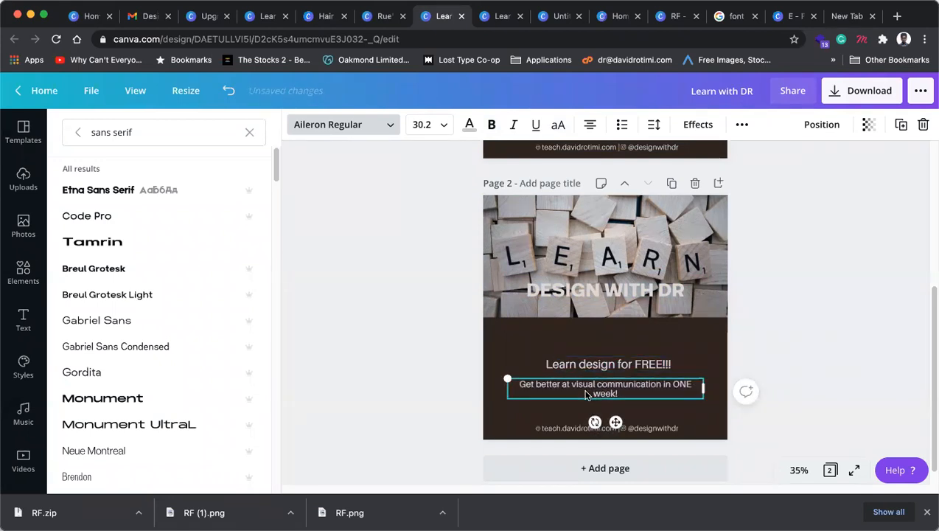
key("super+shift+comma")
left_click(607, 364)
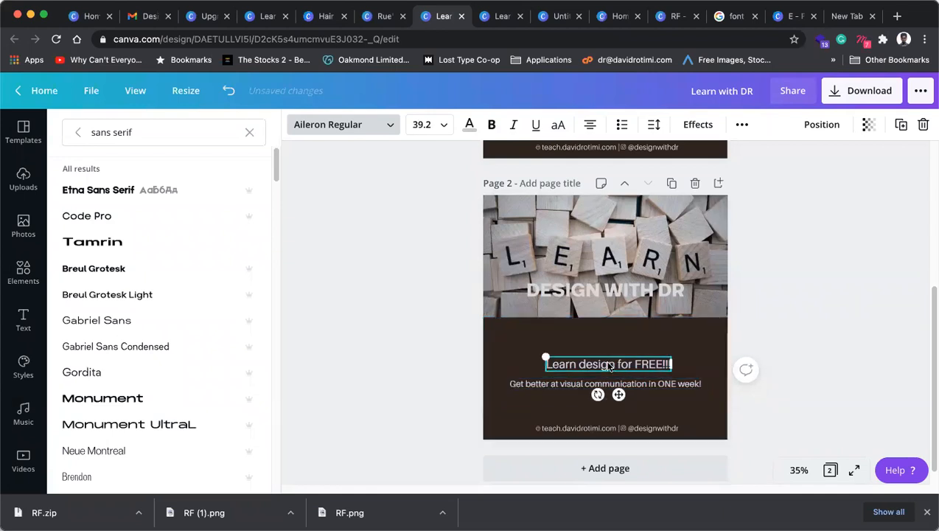
key("super+shift+period")
key("super+shift+period")
key("super+shift+period")
key("super+shift+period")
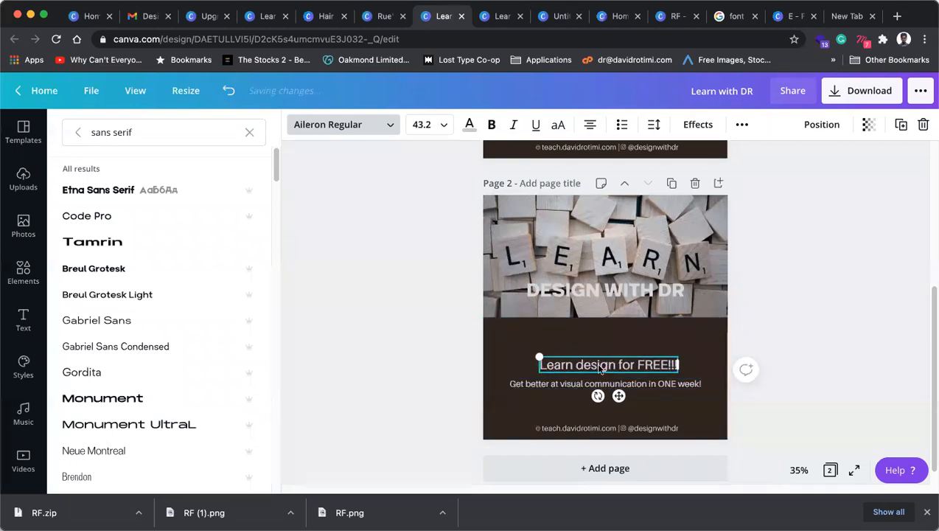
left_click(495, 126)
Step: Try moving the footer line up, then undo that move
left_click(826, 386)
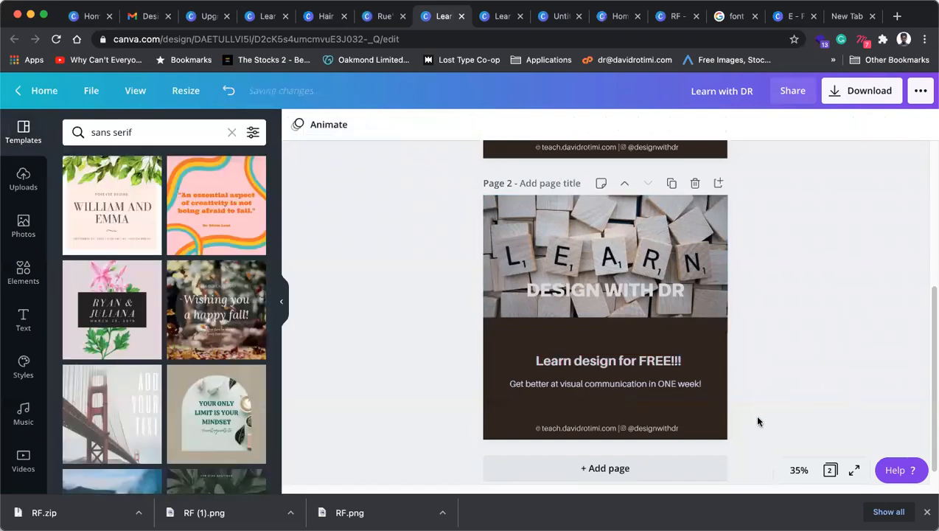
left_click_drag(635, 436, 639, 428)
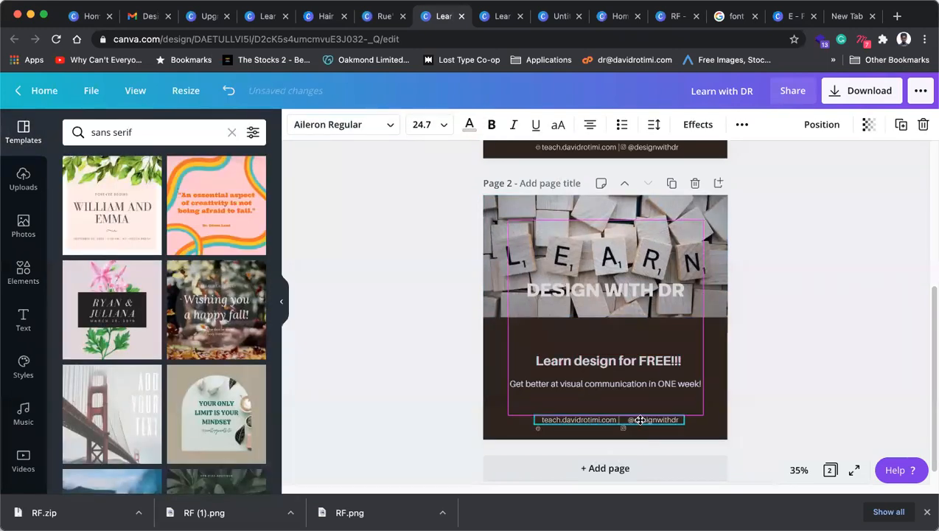
key("super+z")
left_click(779, 404)
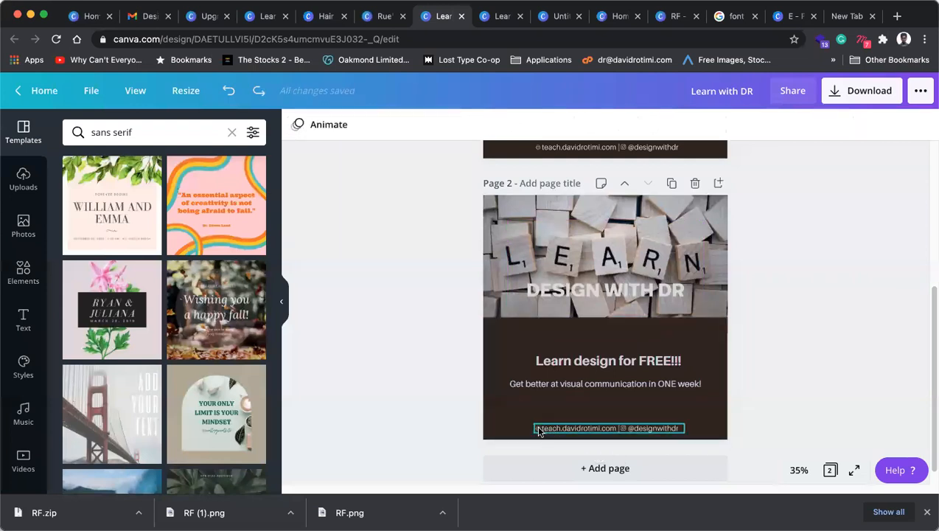
Step: Send the footer text to the back of the layer order
left_click(640, 430)
left_click(819, 378)
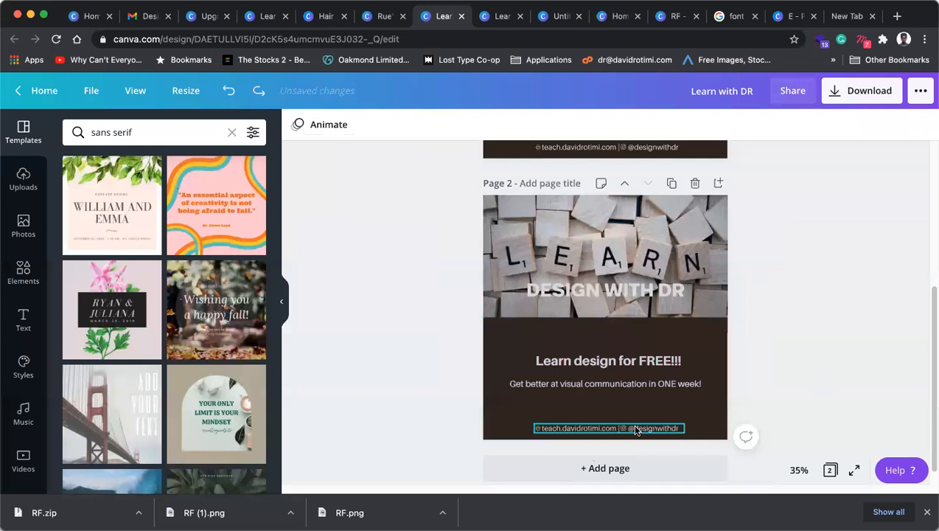
left_click(635, 431)
left_click(625, 434)
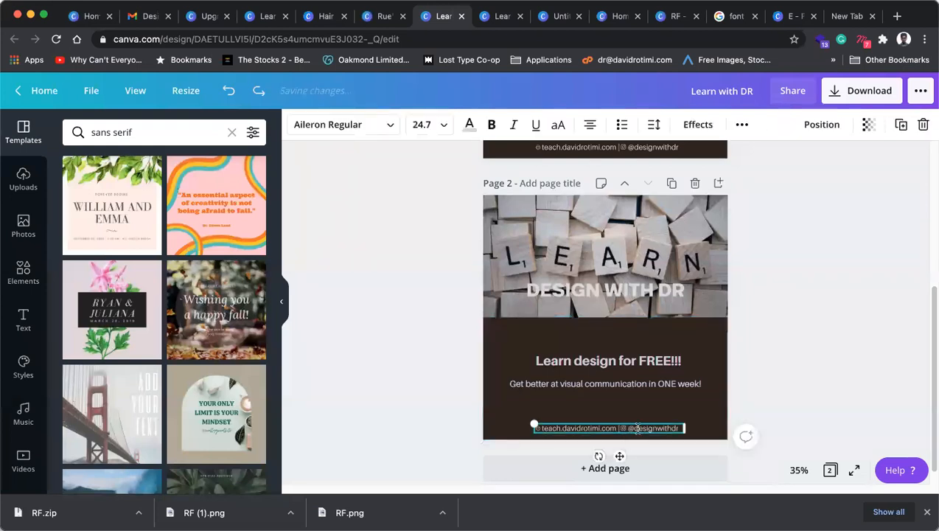
right_click(643, 428)
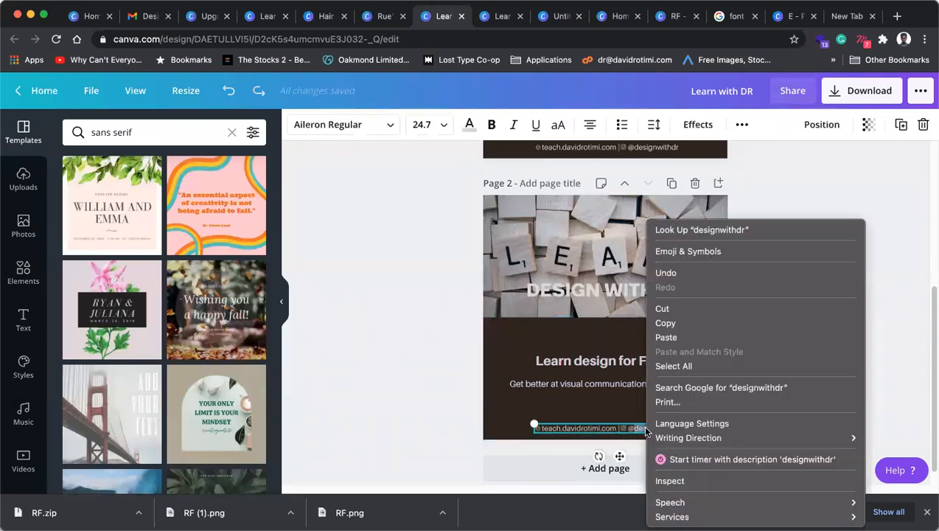
left_click(898, 200)
left_click(777, 333)
left_click(653, 430)
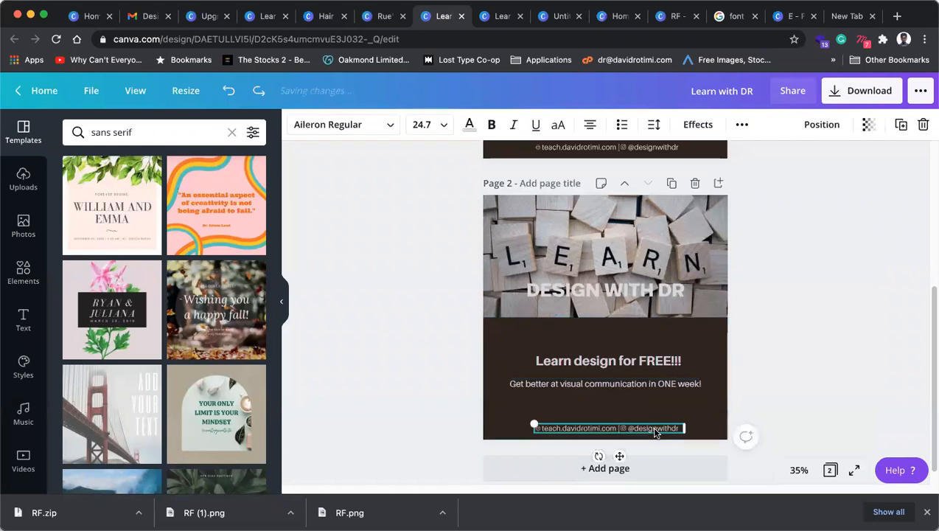
right_click(655, 432)
left_click(702, 356)
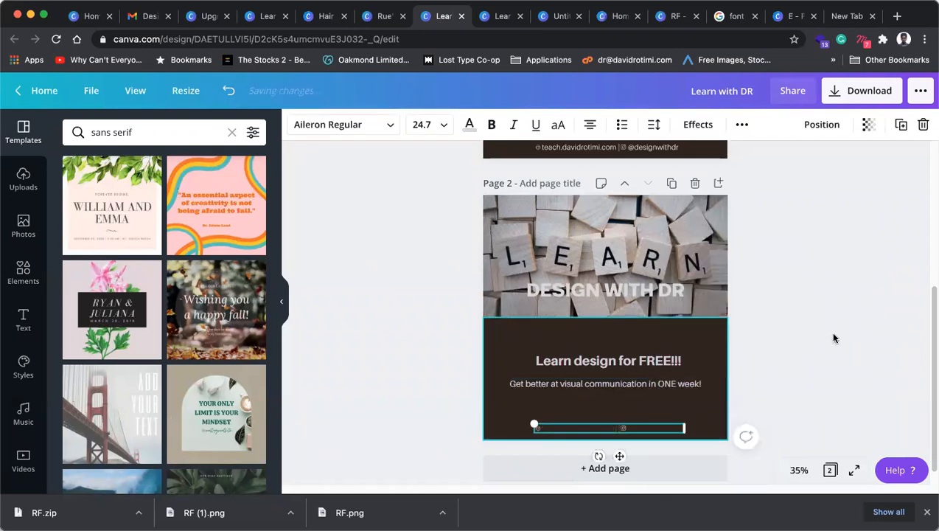
Step: Send the dark rectangle behind the footer to the back
left_click(623, 428)
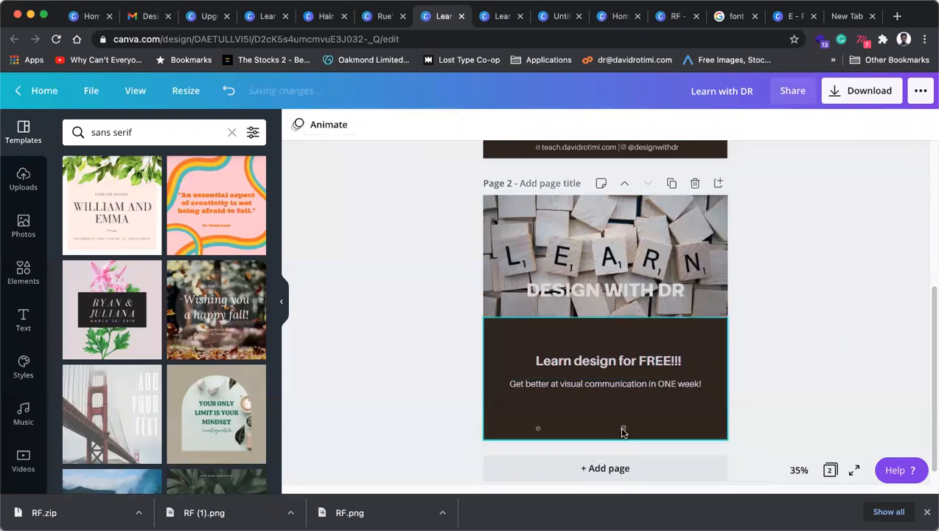
right_click(716, 396)
left_click(776, 356)
left_click(753, 402)
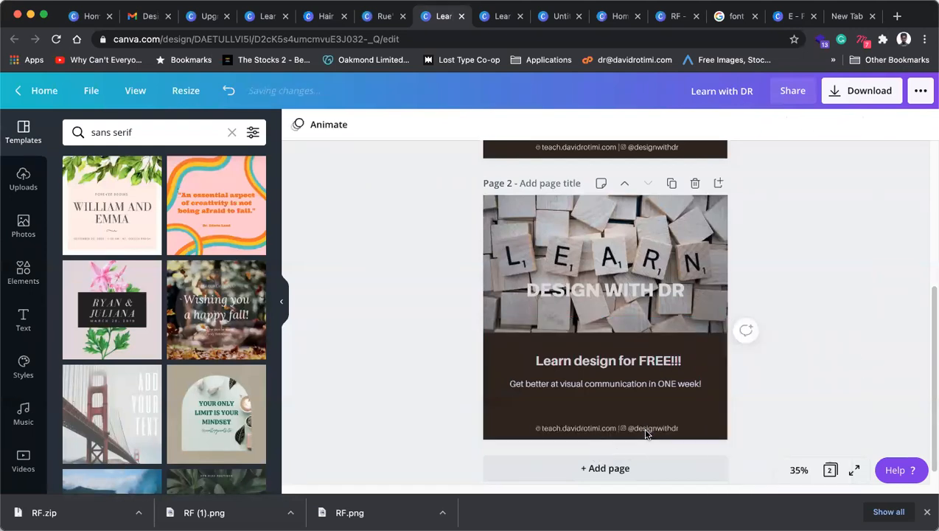
Step: Group the footer icons with the footer text and move the group up
left_click(624, 428)
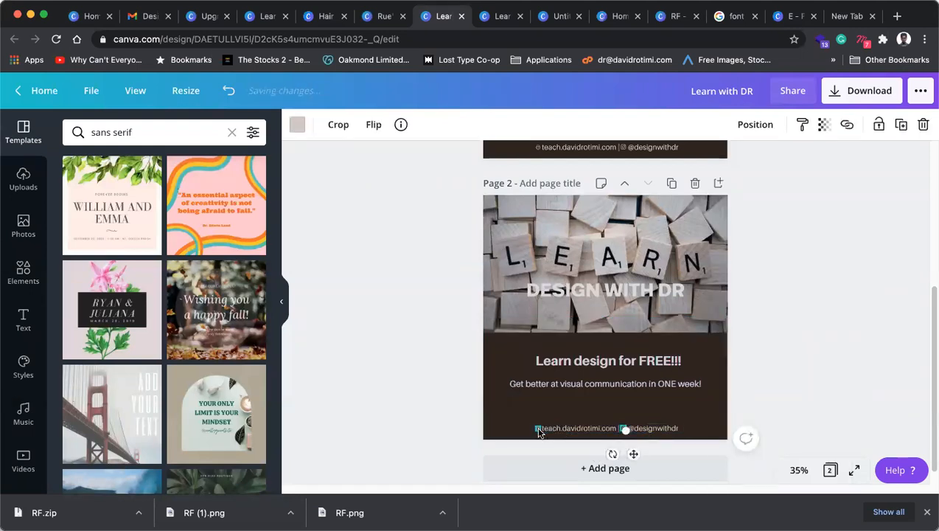
left_click(538, 431, "shift")
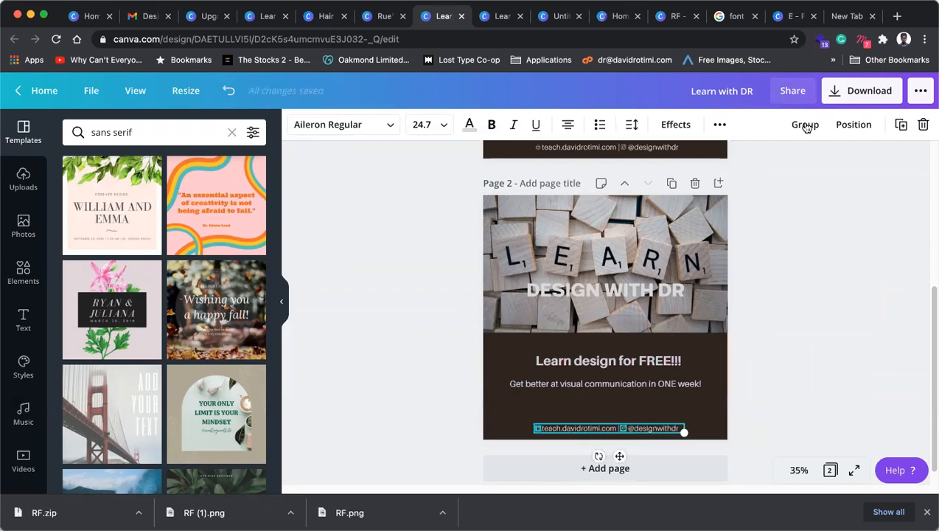
left_click(806, 127)
left_click_drag(602, 428, 613, 410)
Step: Enlarge the Learn design for FREE!!! title from its corner handle
left_click(797, 367)
left_click(676, 391)
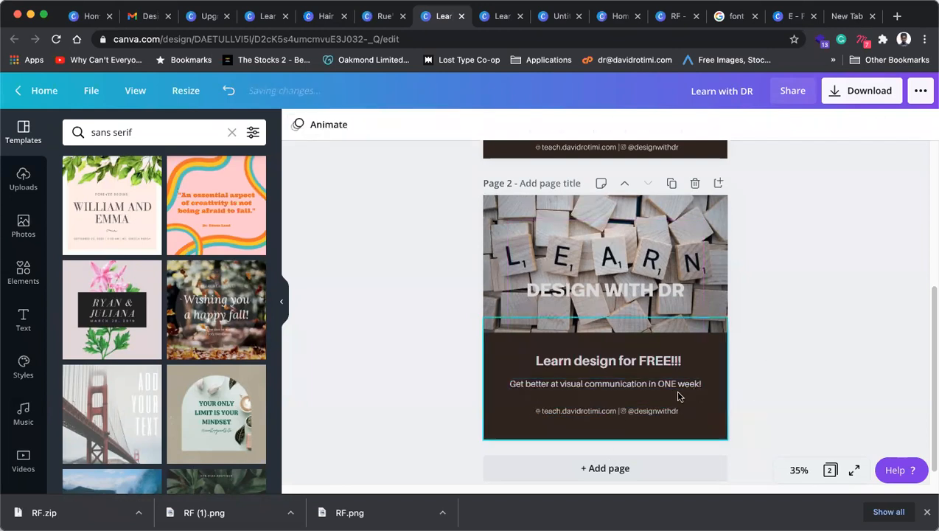
left_click(629, 384)
left_click(631, 368)
left_click_drag(681, 368, 693, 370)
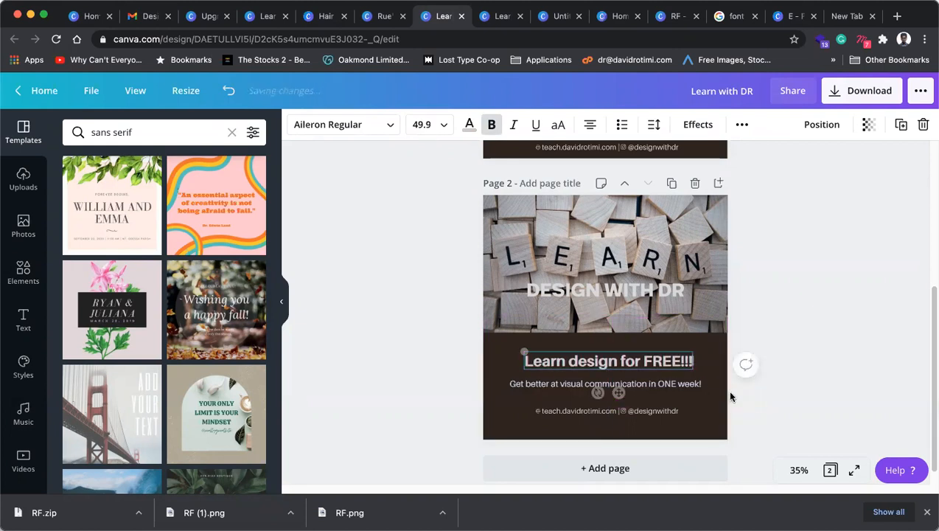
left_click(770, 323)
Step: Shift the title and subtitle slightly down together, and move DESIGN WITH DR lower on the photo
left_click(650, 386)
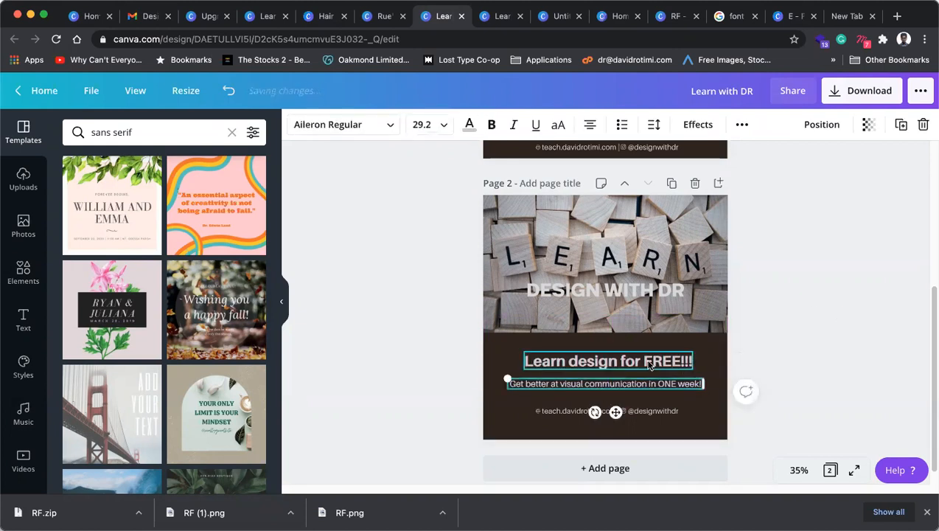
left_click(649, 362, "shift")
left_click_drag(642, 393, 649, 387)
left_click(601, 294)
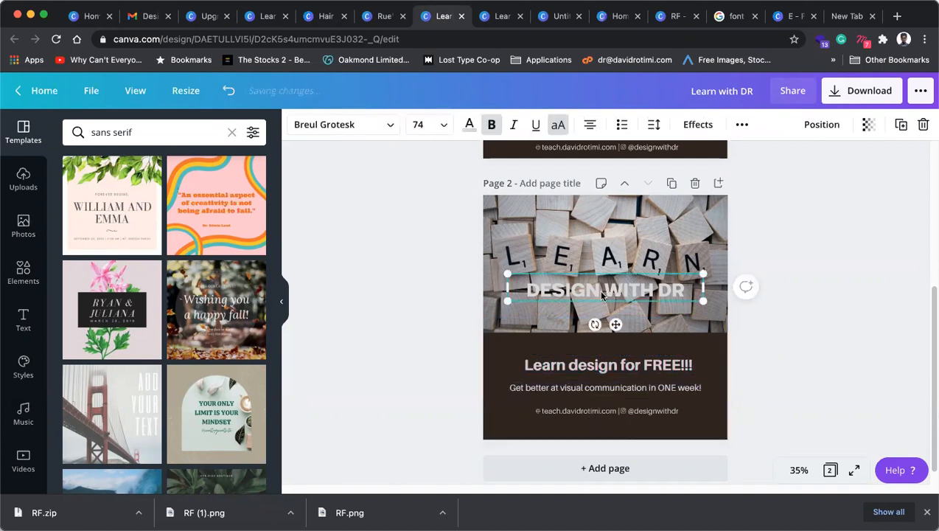
left_click_drag(611, 295, 525, 297)
left_click(647, 298)
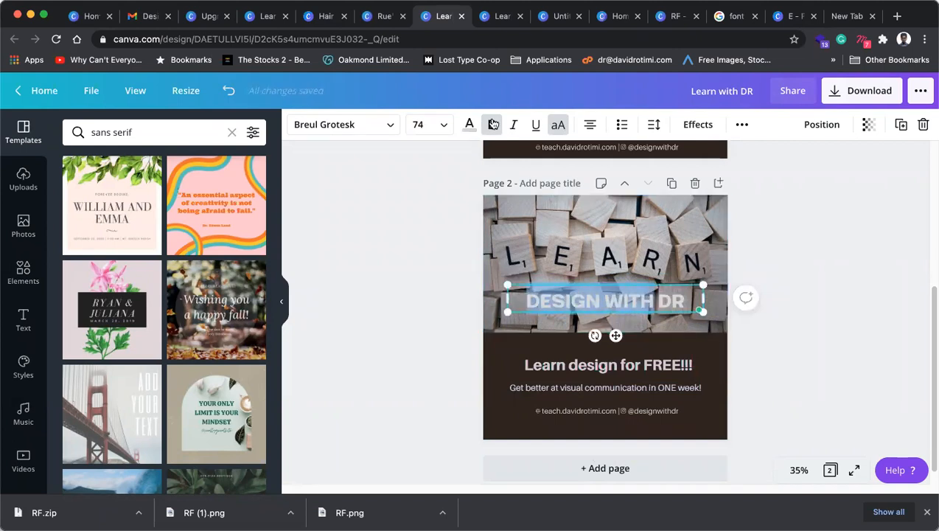
Step: Make just the word DR bold in the DESIGN WITH DR heading
double_click(681, 298)
left_click(492, 125)
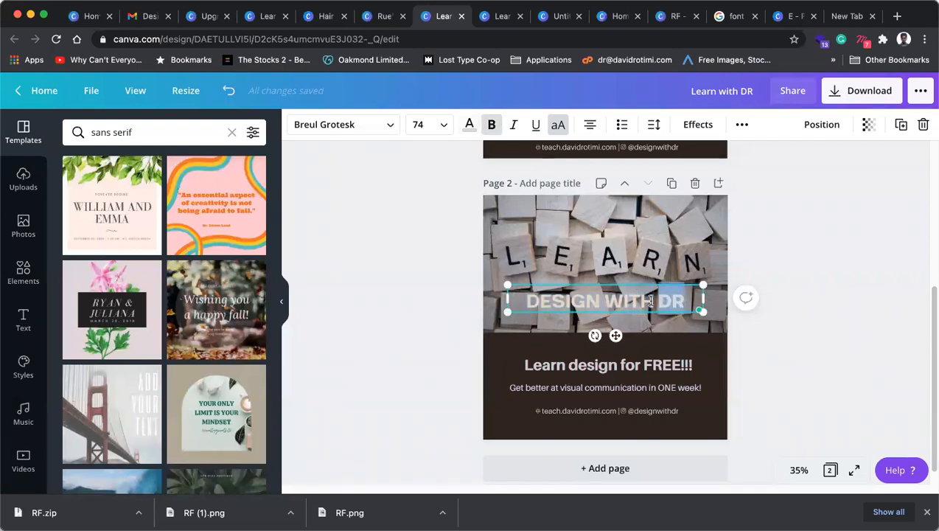
left_click_drag(685, 301, 517, 292)
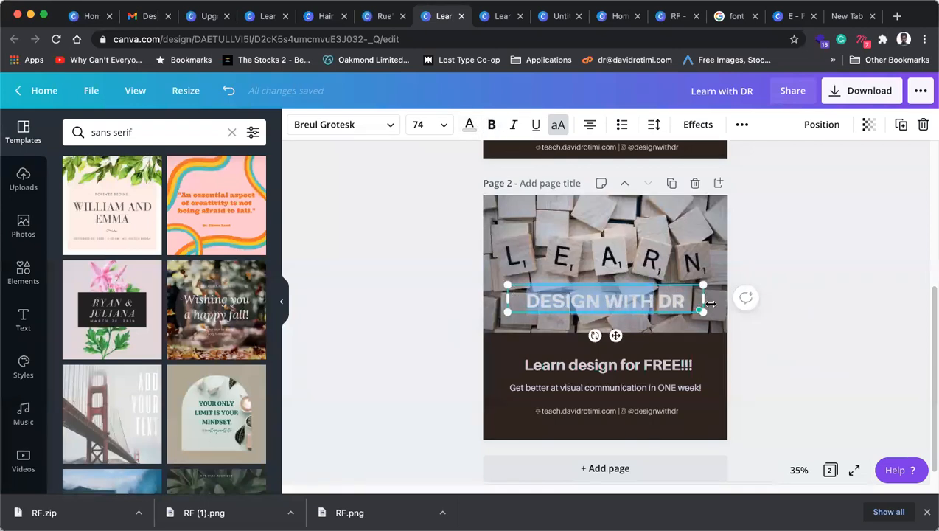
triple_click(647, 300)
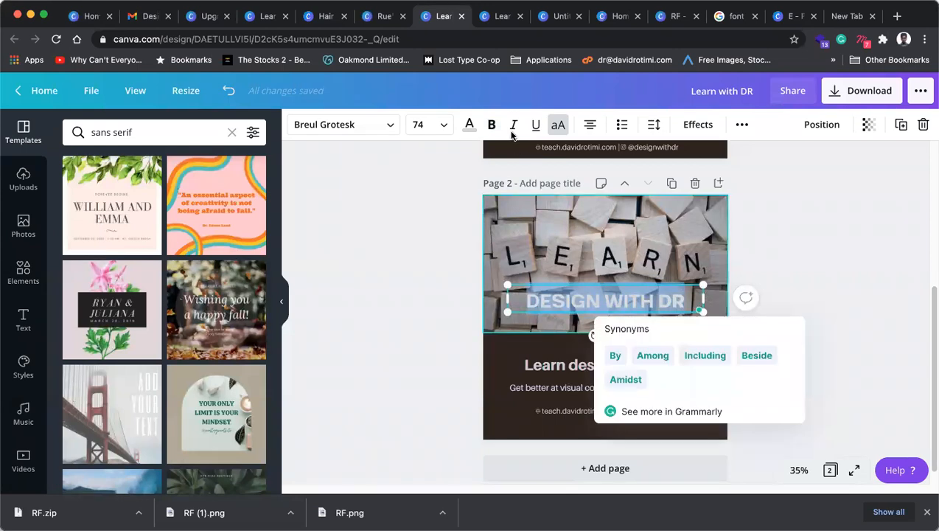
left_click(490, 124)
key("super+z")
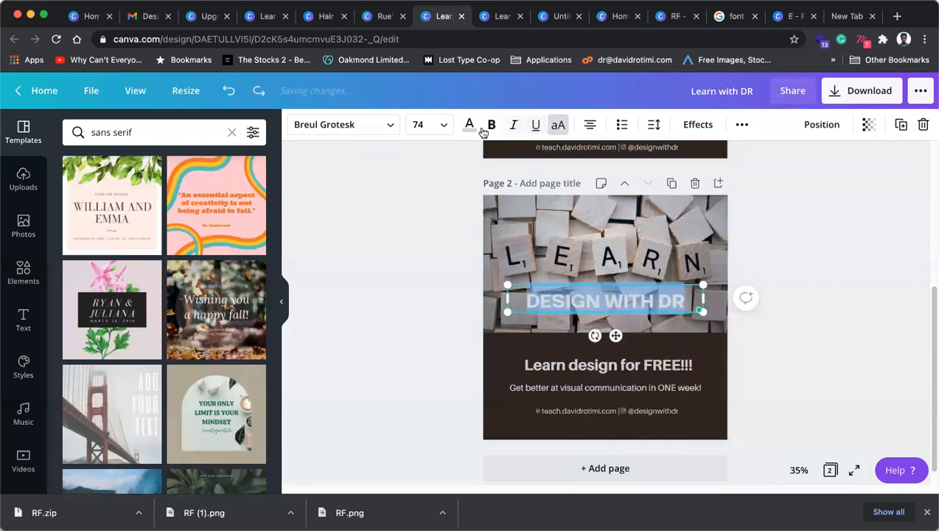
Step: Turn the DESIGN WITH DR heading text black
left_click(469, 125)
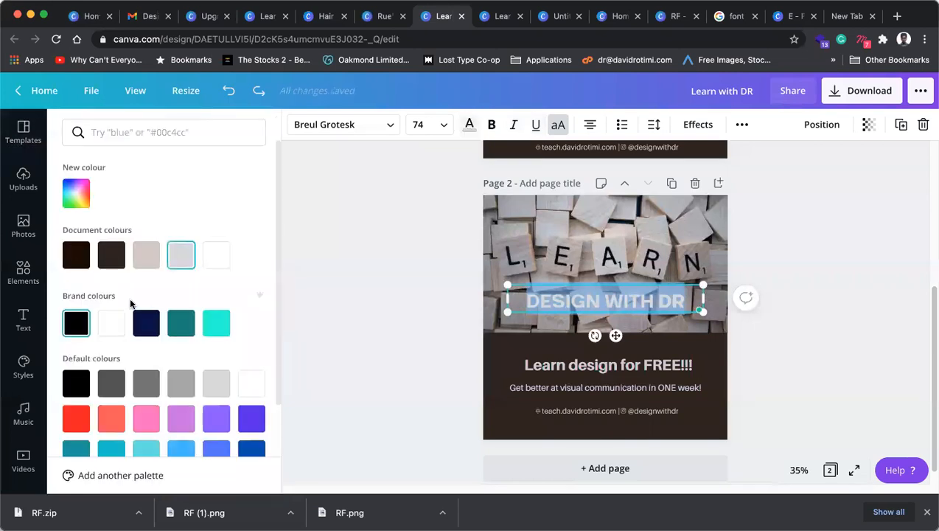
left_click(76, 323)
left_click(932, 292)
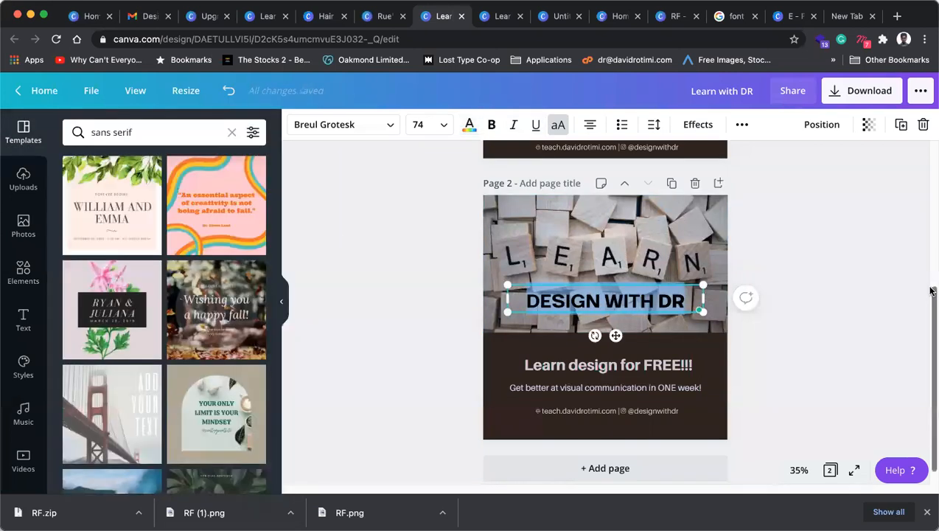
left_click(655, 302)
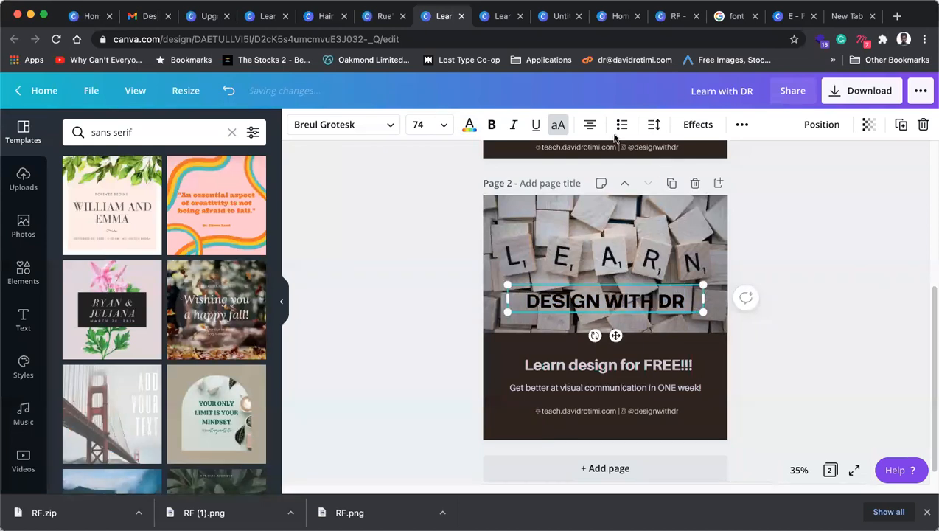
key("shift+Left")
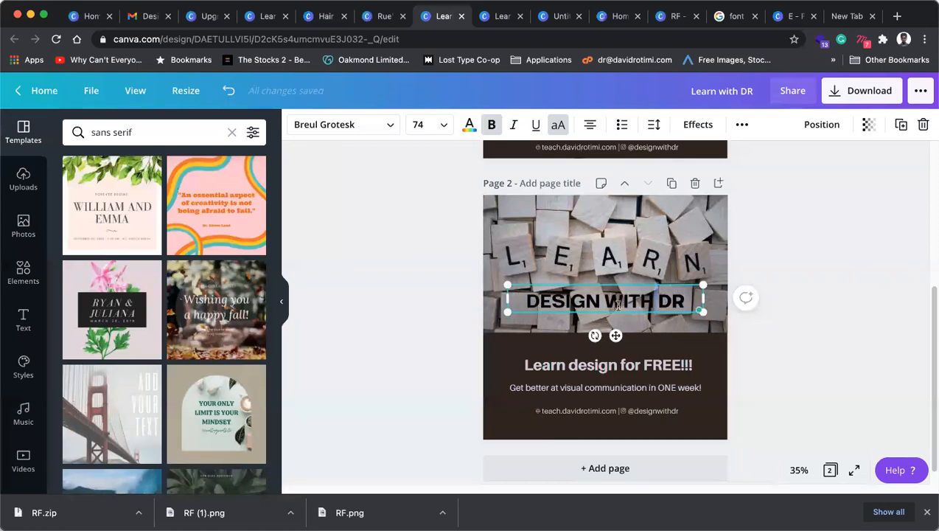
triple_click(618, 302)
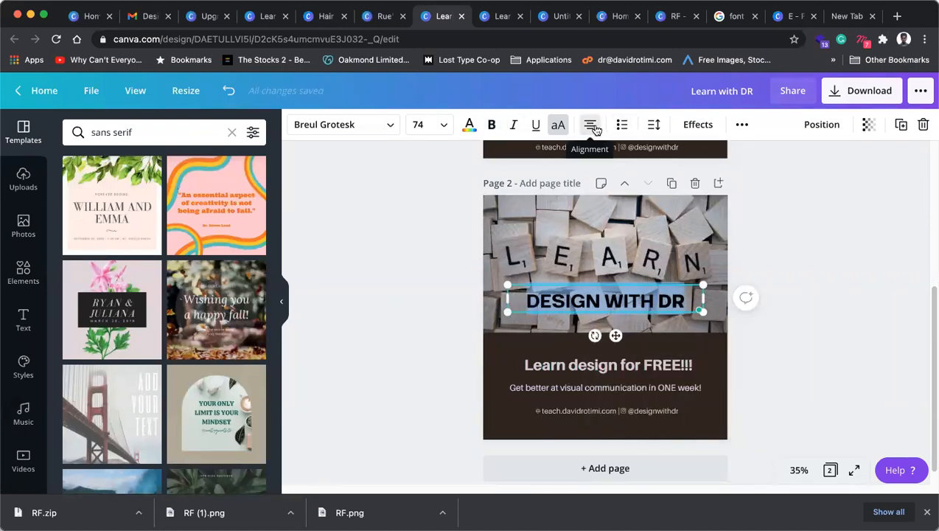
Step: Enlarge the DESIGN WITH DR heading from size 74 to 85
left_click(794, 300)
left_click(618, 308)
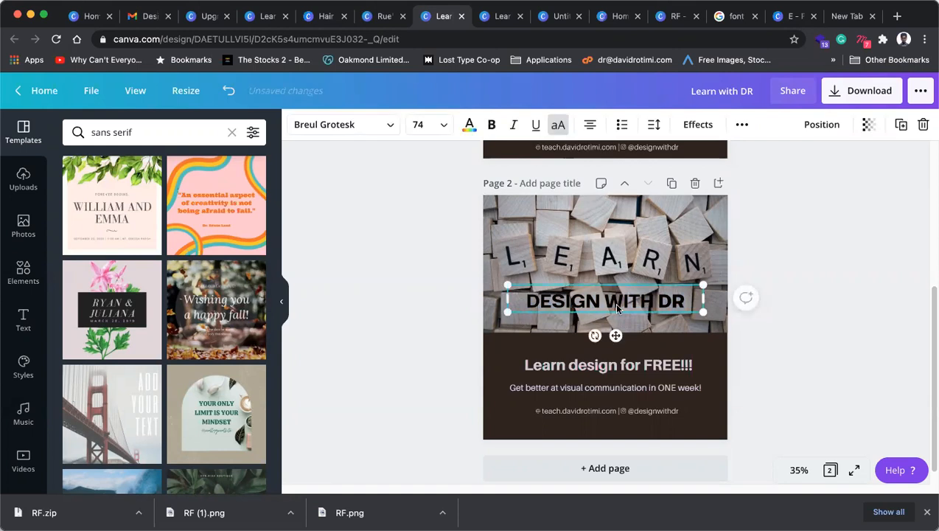
key("super+shift+period")
key("super+shift+period")
key("super+shift+period")
key("super+shift+period")
key("super+shift+period")
key("super+shift+period")
key("super+shift+period")
key("super+shift+period")
key("super+shift+period")
key("super+shift+period")
key("super+shift+period")
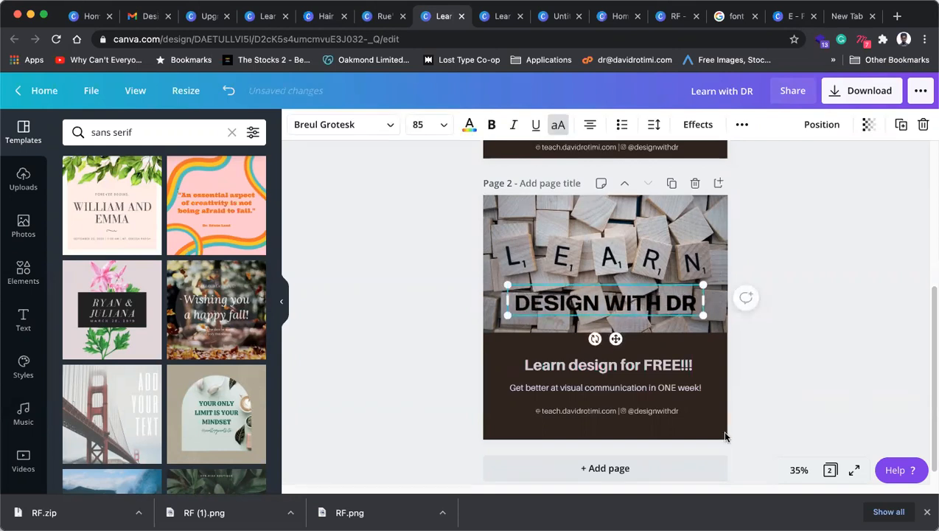
left_click(853, 266)
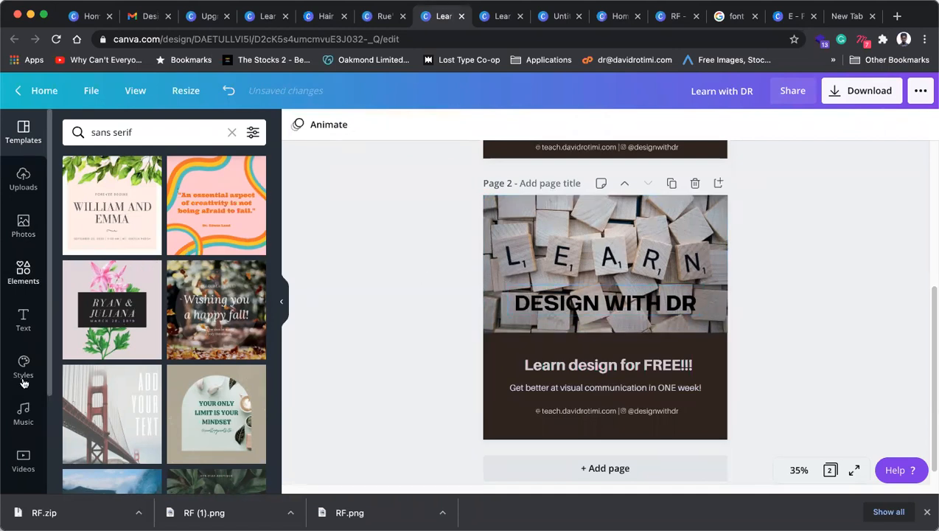
Step: Duplicate the brown lower box and resize it into a thin band over the LEARN photo
left_click(24, 270)
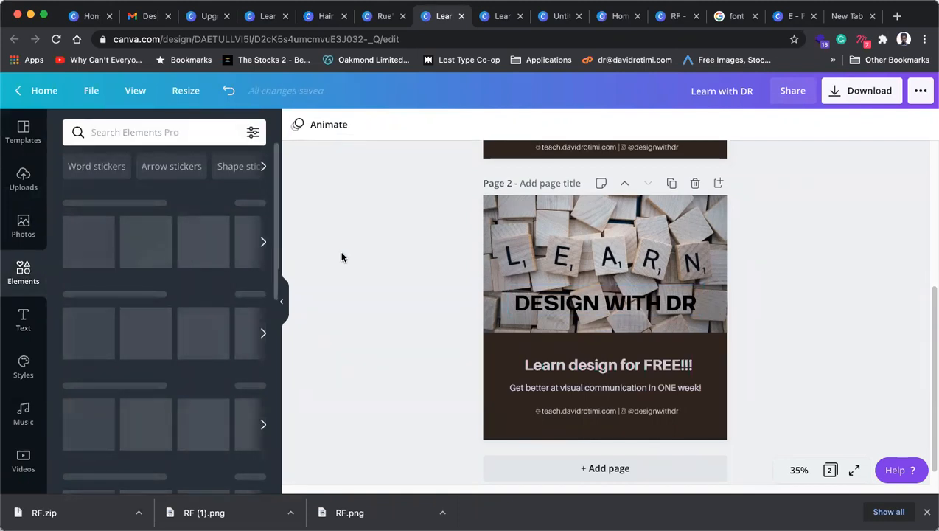
left_click(497, 354)
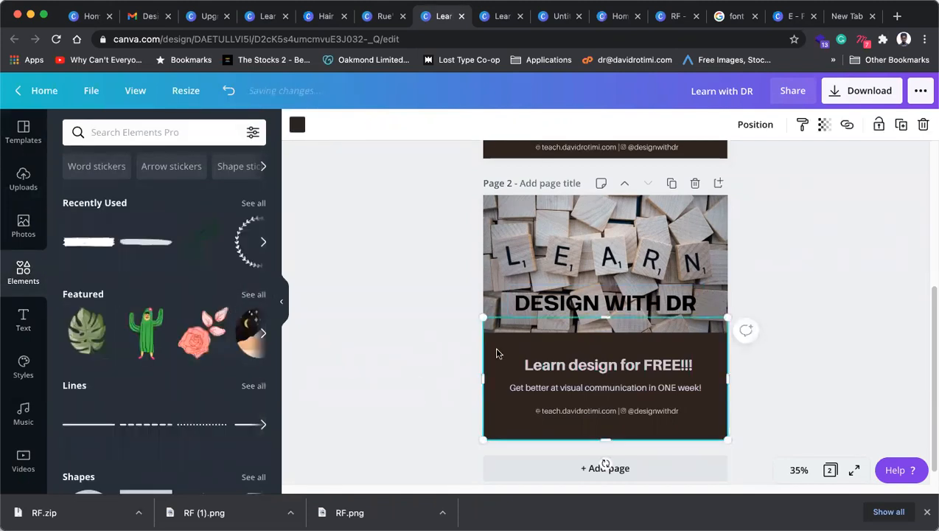
left_click(902, 124)
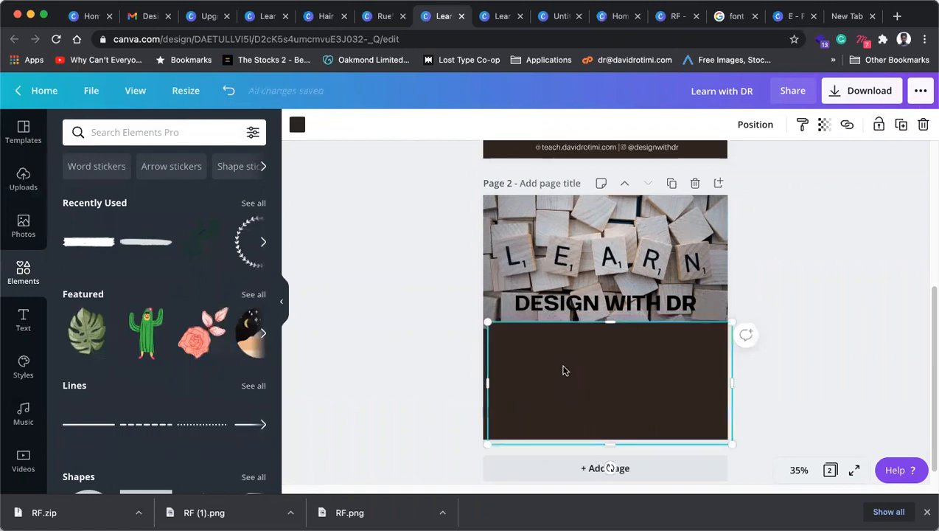
mouse_move(564, 371)
left_mouse_down()
mouse_move(554, 319)
mouse_move(566, 319)
mouse_move(563, 353)
left_mouse_up()
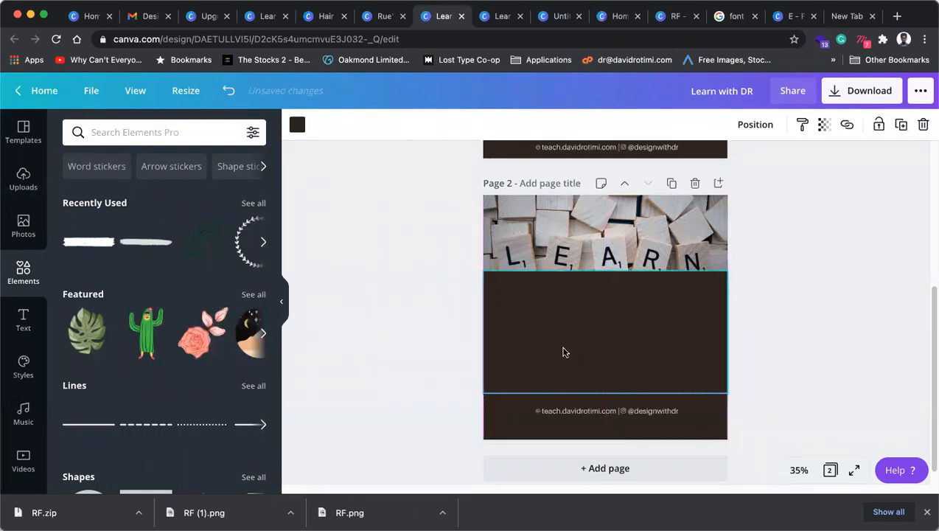
left_click_drag(610, 327, 611, 319)
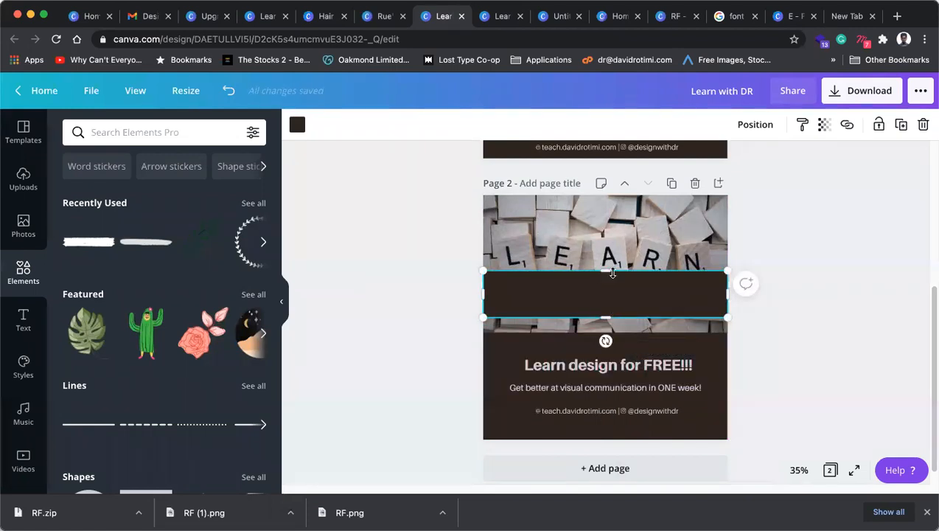
left_click_drag(606, 276, 605, 284)
Step: Crop the LEARN photo so the image shifts upward within its frame
left_click(646, 254)
double_click(646, 254)
left_click_drag(644, 254, 643, 240)
left_click(784, 264)
left_click(759, 278)
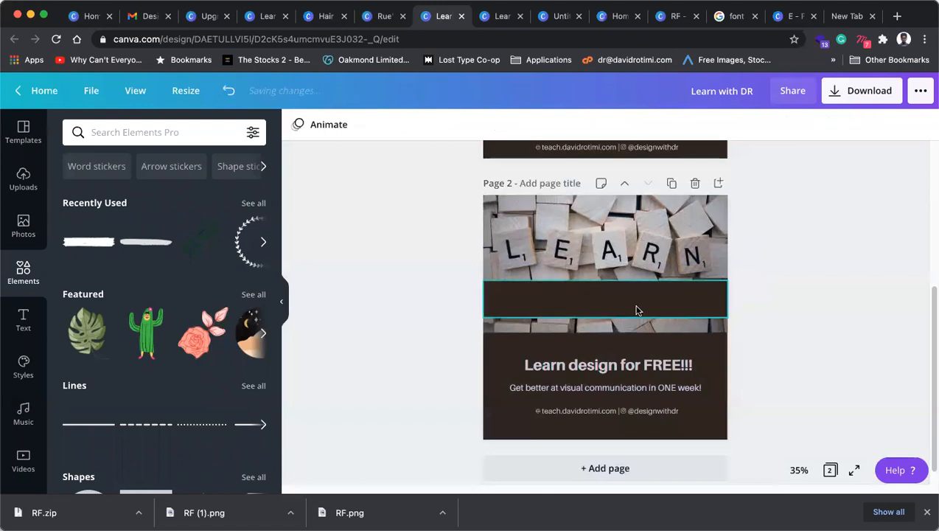
Step: Layer the band between the photo and heading, and nudge the heading onto it
left_click(674, 306)
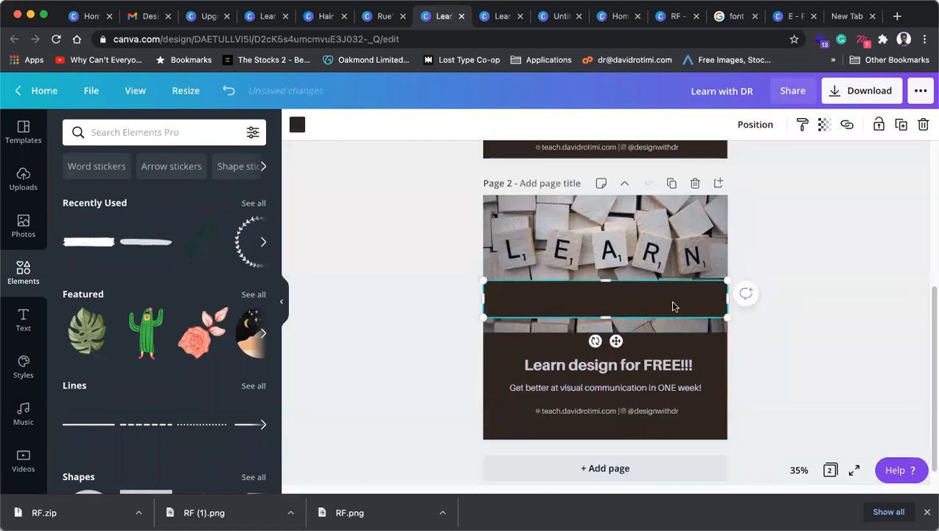
key("super+[")
key("super+[")
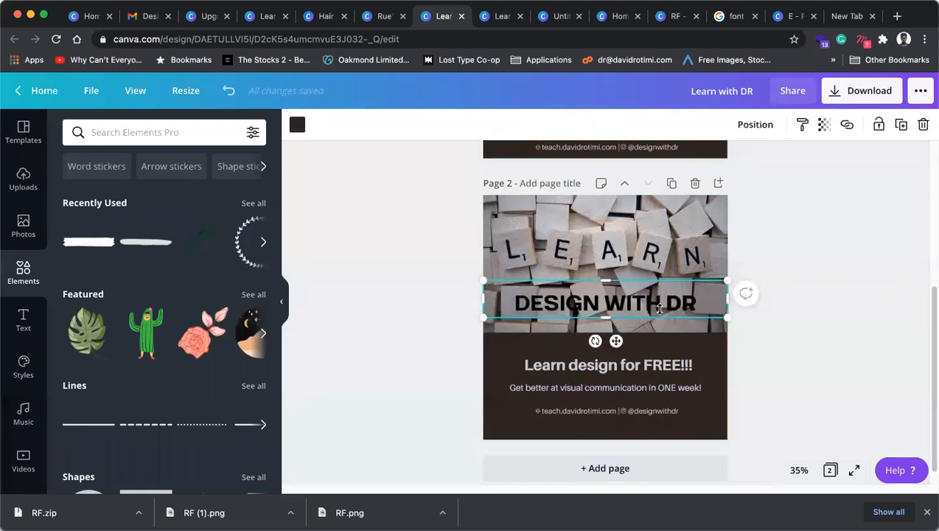
key("super+]")
left_click(815, 275)
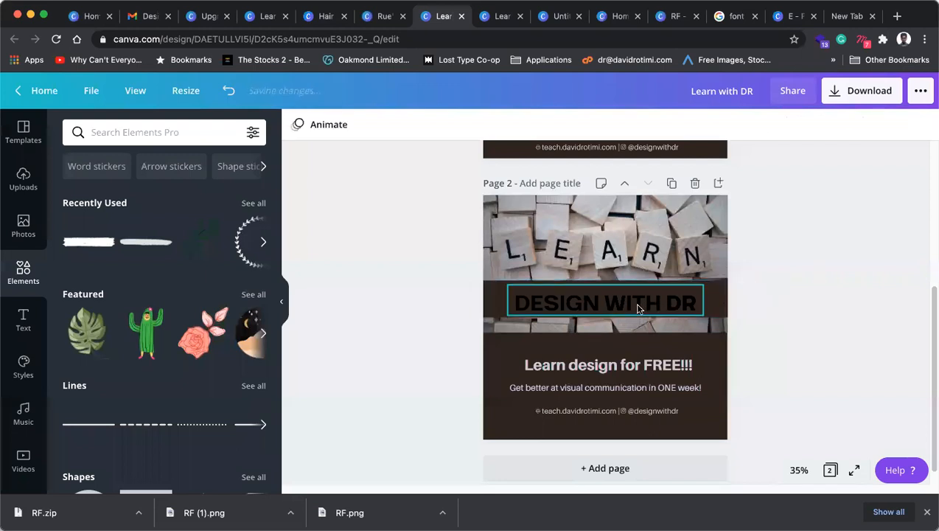
left_click(634, 305)
left_click_drag(633, 303, 670, 300)
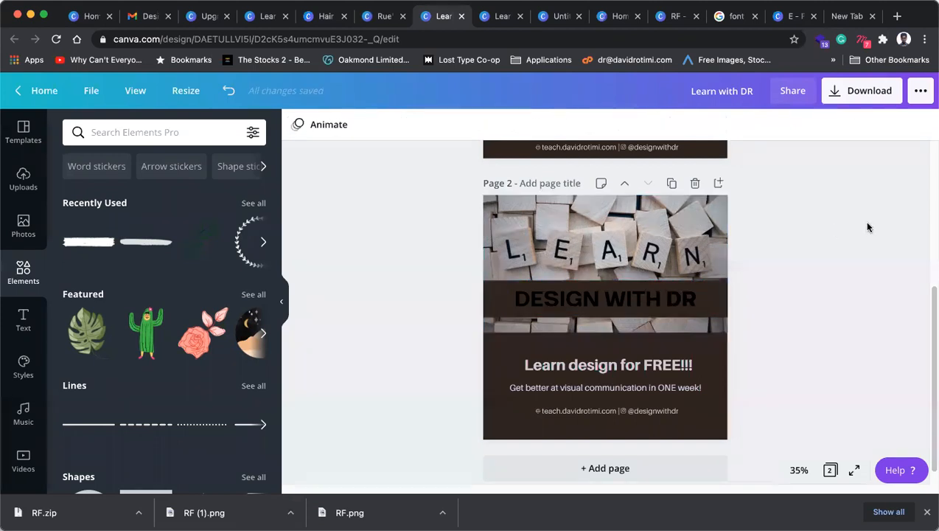
Step: Set the dark band's transparency to about 93 and make the heading text white
left_click(713, 297)
left_click(825, 125)
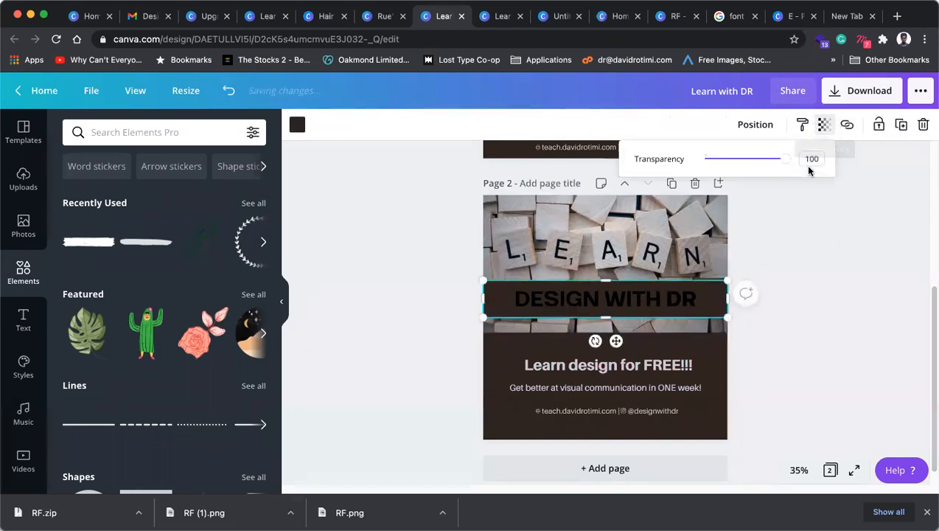
left_click_drag(790, 166, 781, 163)
left_click(605, 298)
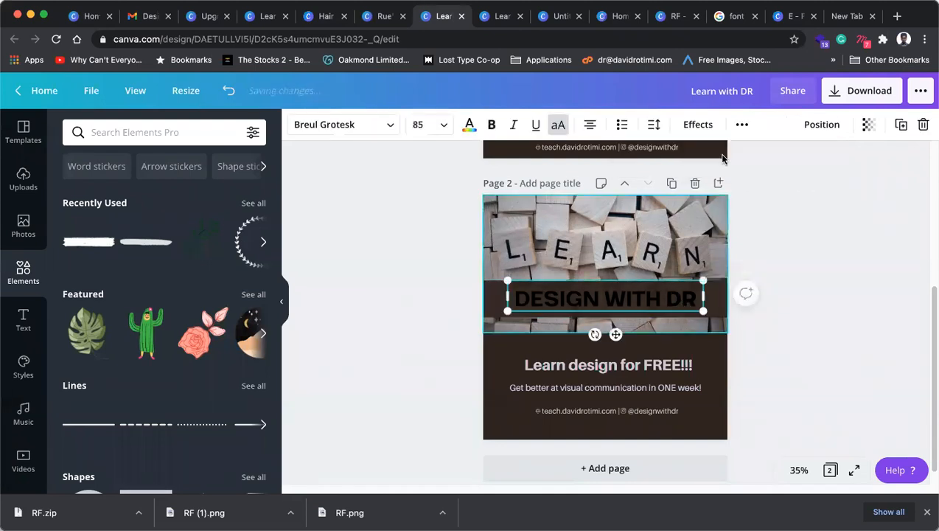
left_click(469, 125)
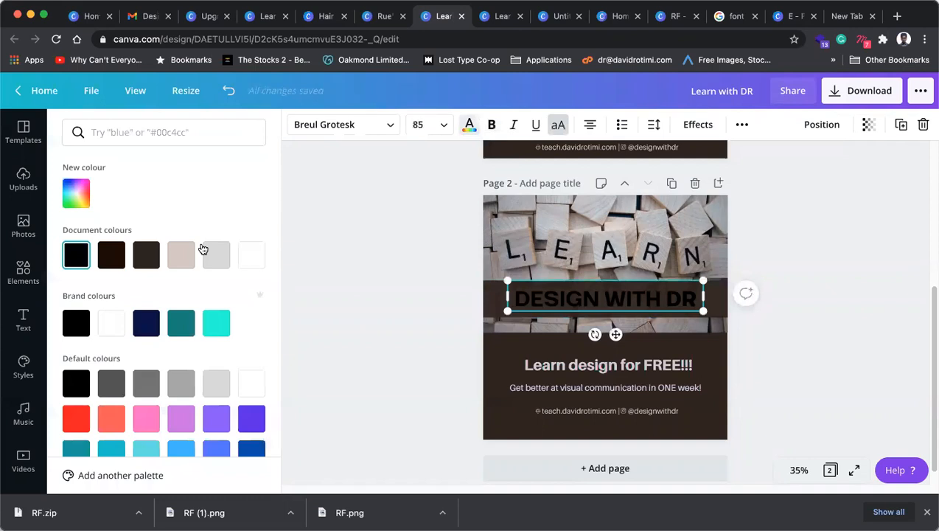
left_click(252, 256)
left_click(850, 296)
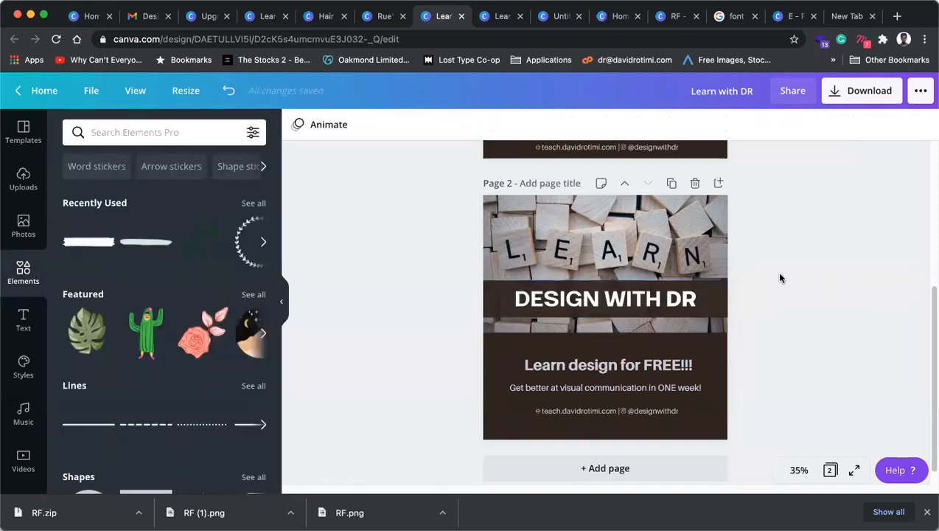
Step: Narrow the dark band from its right side to frame the heading
left_click(724, 297)
left_click_drag(722, 298, 705, 294)
left_click(820, 267)
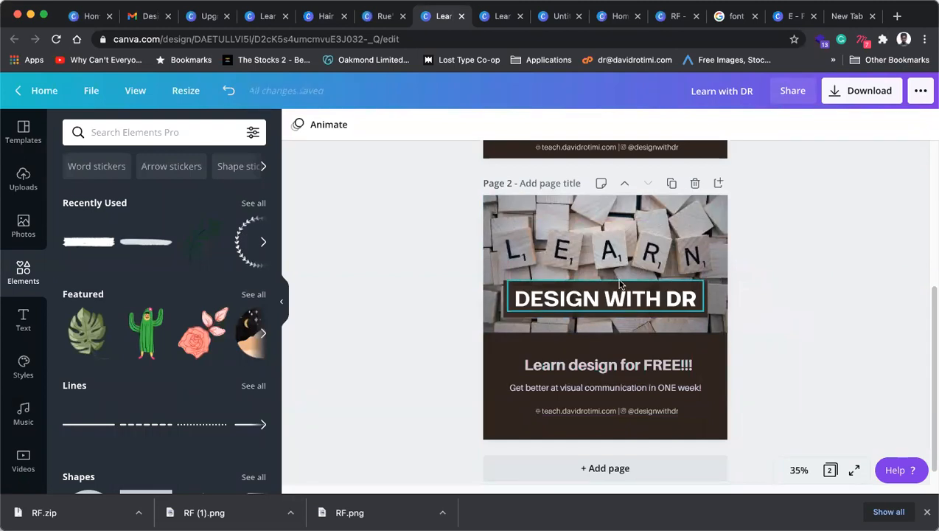
Step: Lower the top edge of the dark lower rectangle slightly
left_click(661, 344)
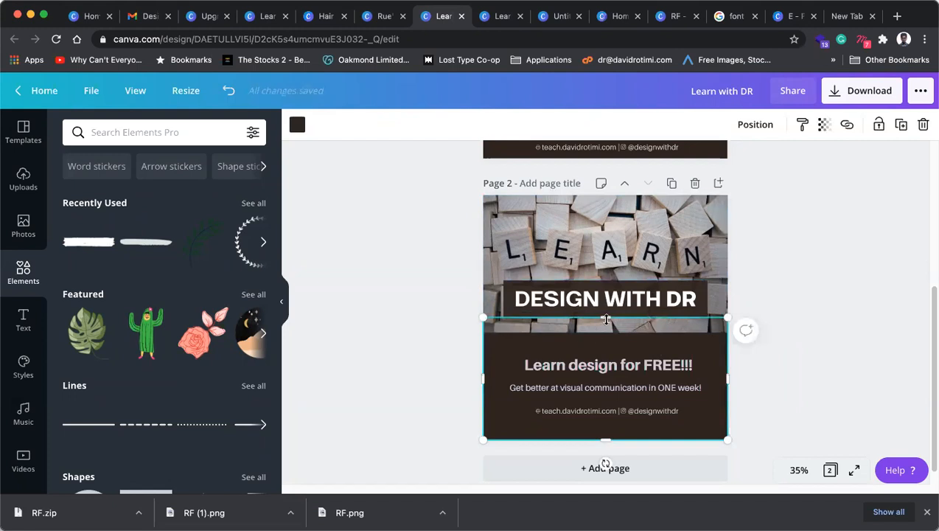
left_click_drag(606, 331, 605, 337)
left_click(915, 309)
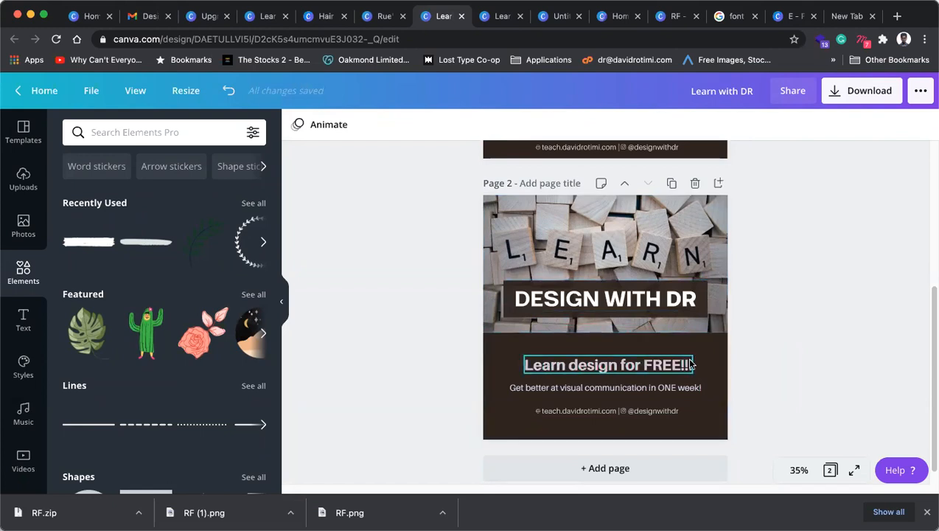
Step: Delete 'Learn design' so the line reads 'for FREE!!!', and move it up
left_click(610, 365)
left_click_drag(618, 365, 488, 369)
key("BackSpace")
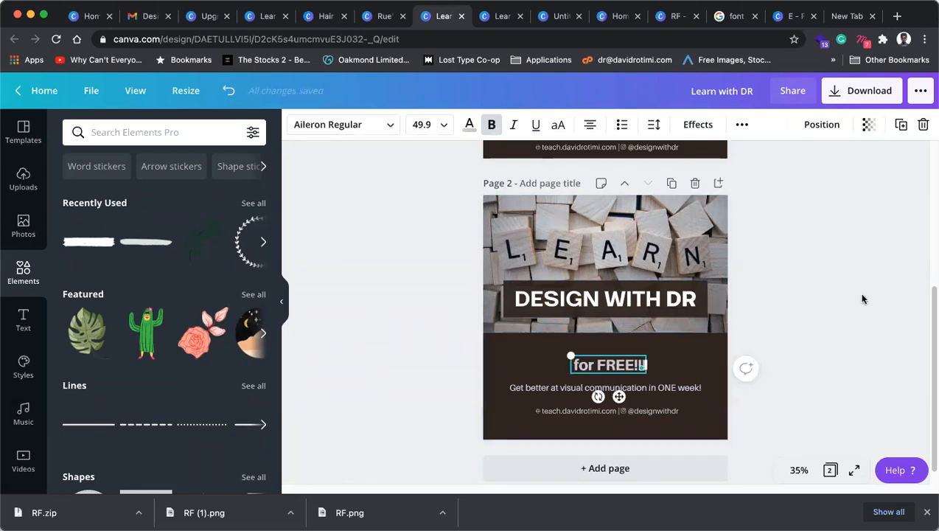
left_click(815, 318)
left_click_drag(610, 365, 568, 354)
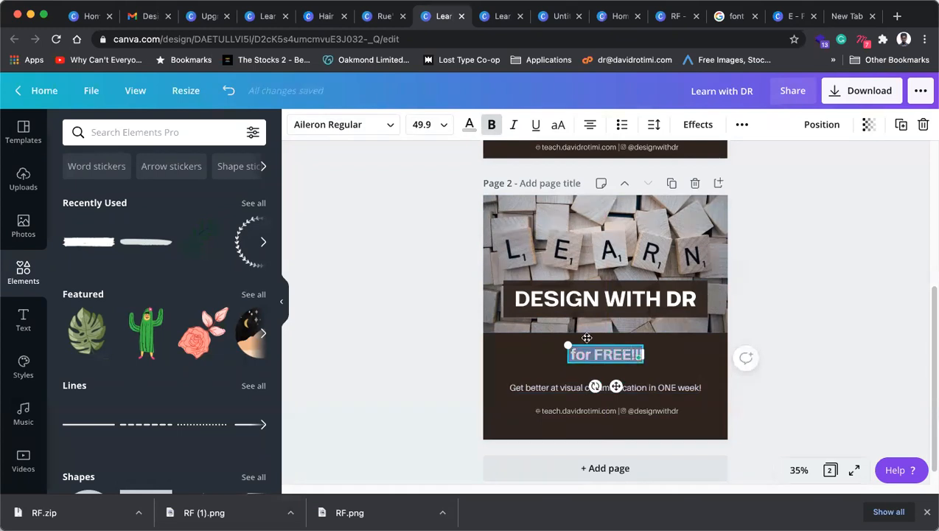
Step: Recolour 'for FREE!!!' with a document colour and set its effect to None
left_click(469, 124)
left_click(144, 255)
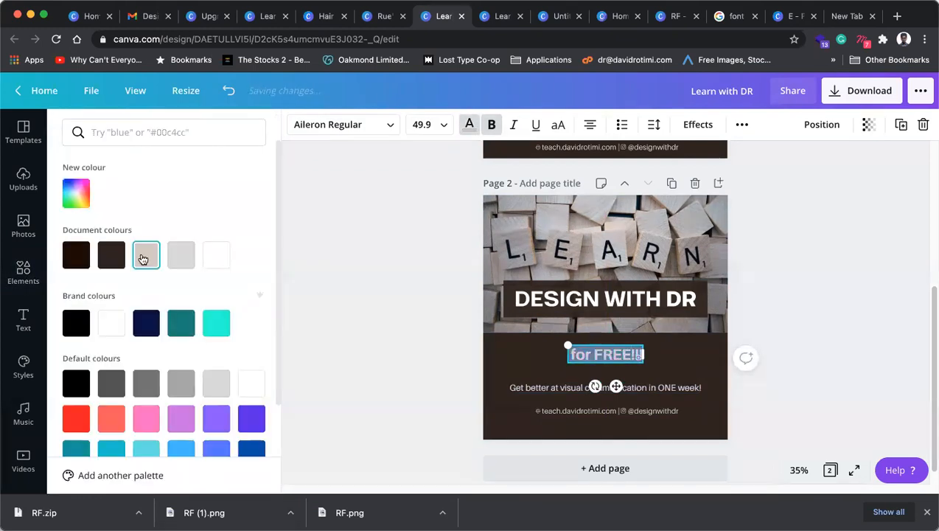
left_click(692, 125)
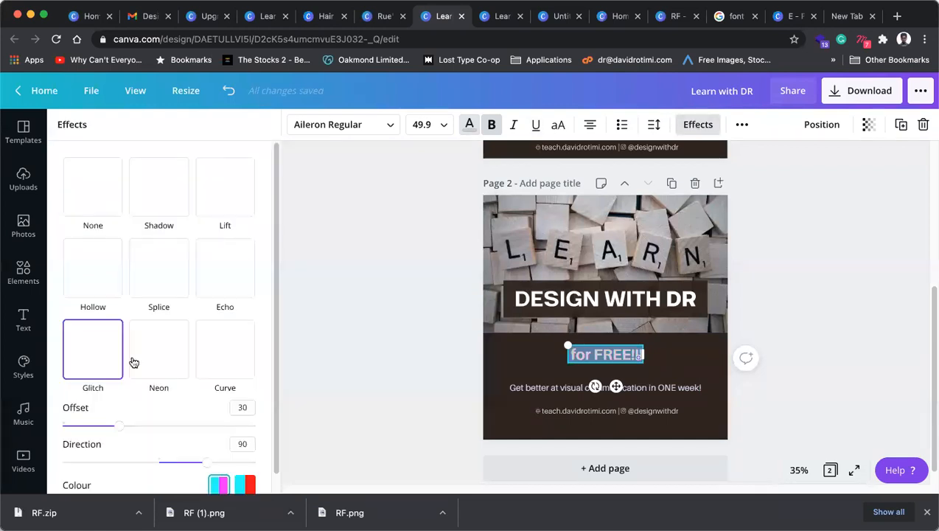
left_click(95, 193)
key("Escape")
Step: Enlarge 'for FREE!!!' to size 60 from its corner handle
left_click(614, 365)
left_click(617, 358)
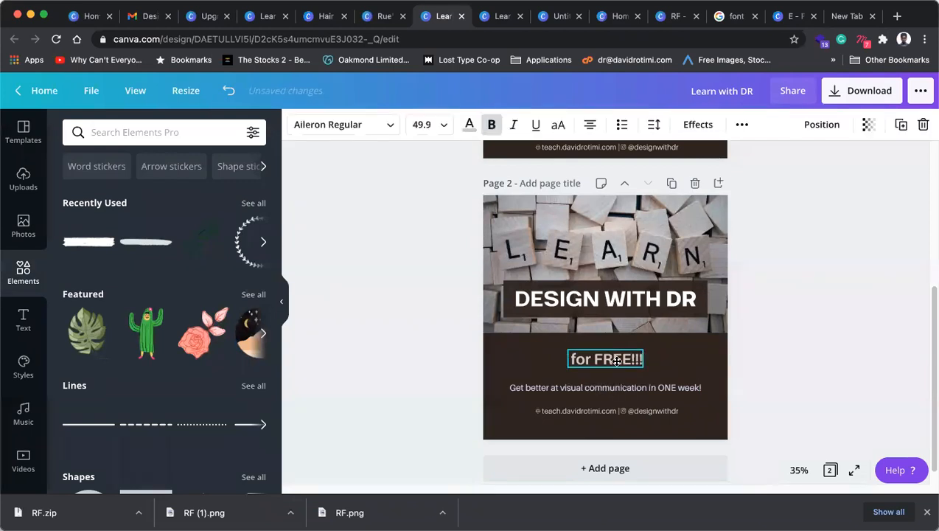
mouse_move(643, 363)
left_mouse_down()
mouse_move(655, 368)
mouse_move(647, 366)
left_mouse_up()
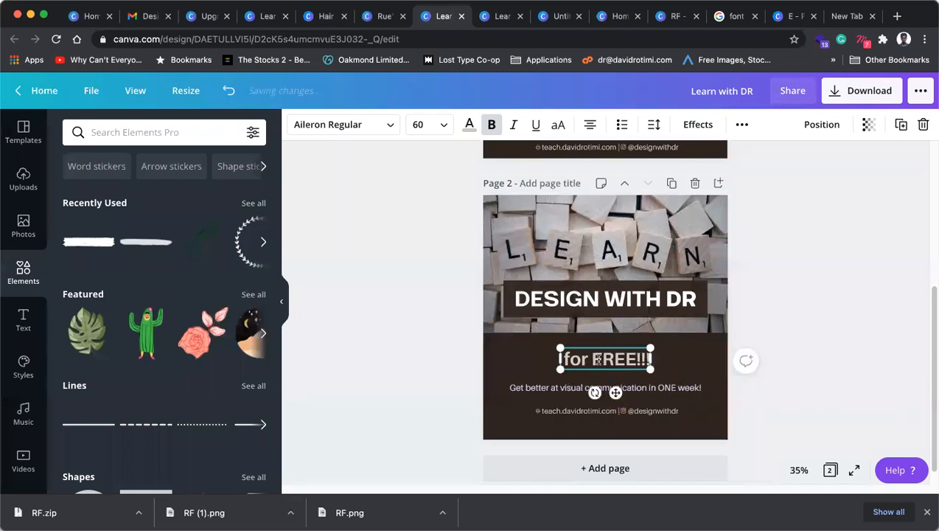
double_click(599, 360)
double_click(609, 302)
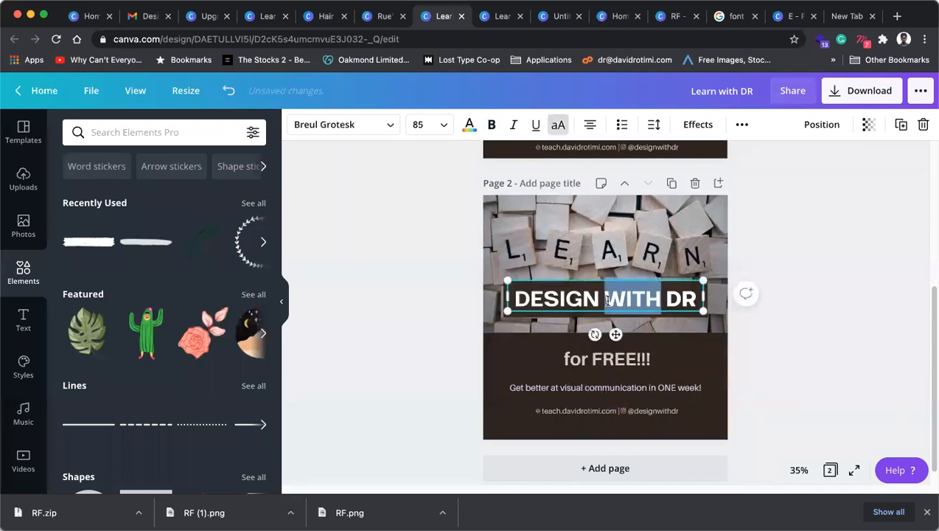
double_click(614, 359)
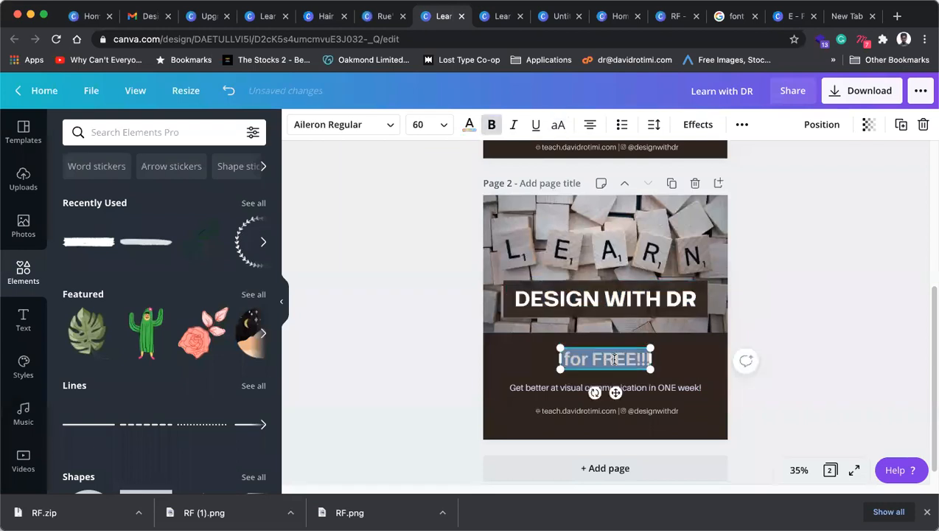
Step: Change the DESIGN WITH DR heading font to Aileron Regular
left_click(609, 298)
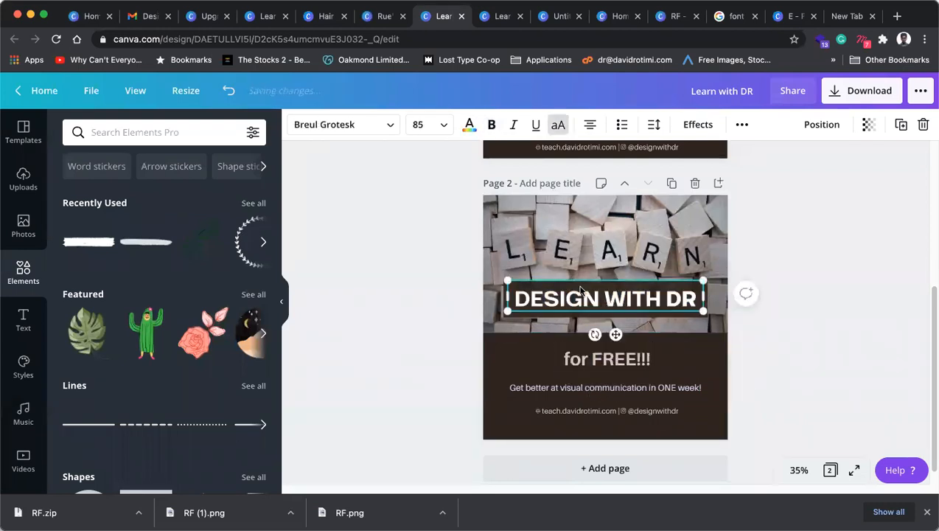
left_click(365, 134)
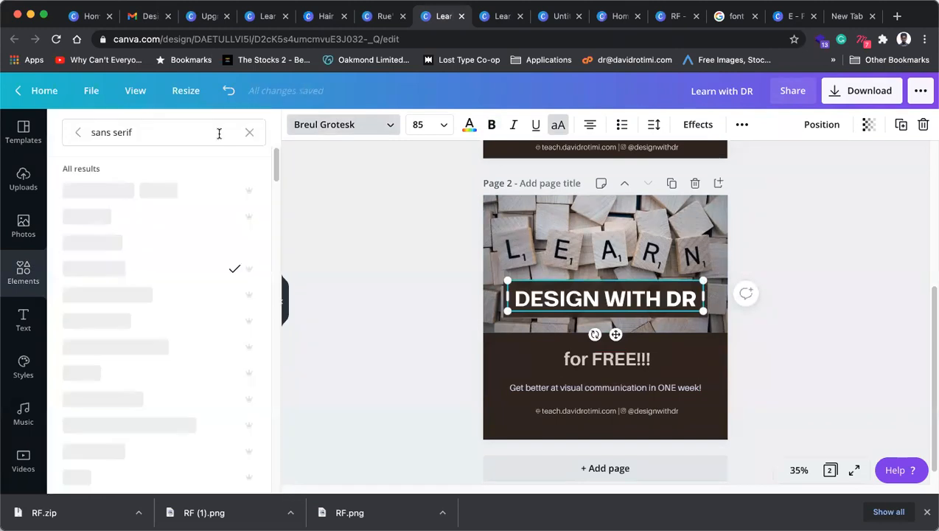
left_click_drag(186, 130, 98, 130)
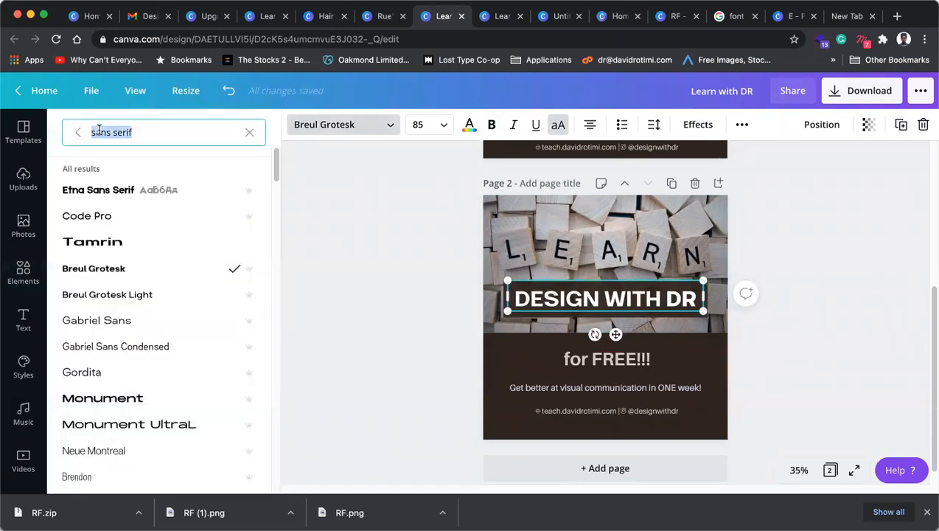
type("ailer")
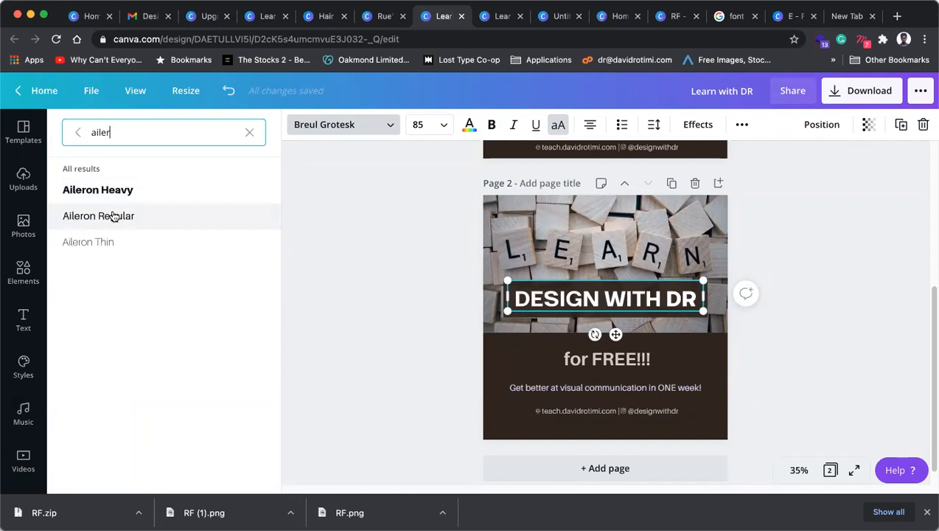
left_click(112, 216)
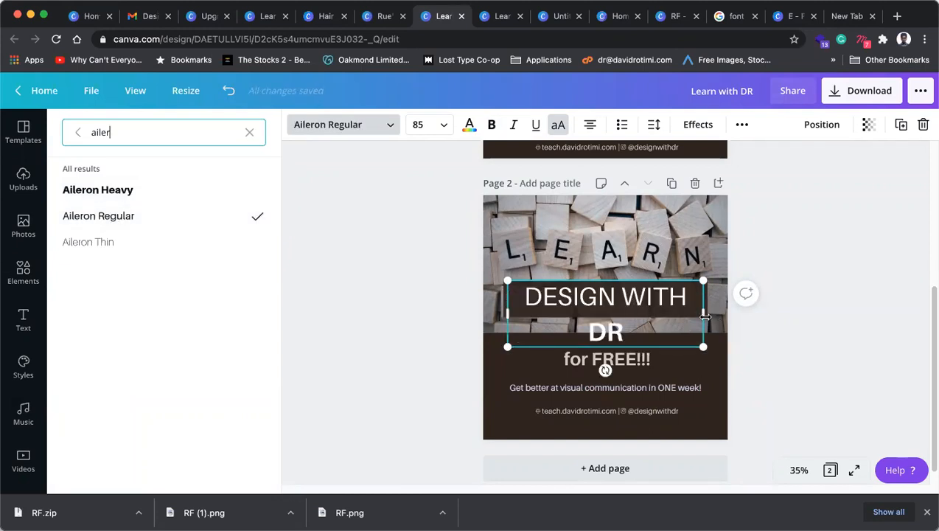
left_click(604, 314)
Step: Shrink the heading to size 79 so it fits one line, then nudge it slightly lower
left_click(643, 331)
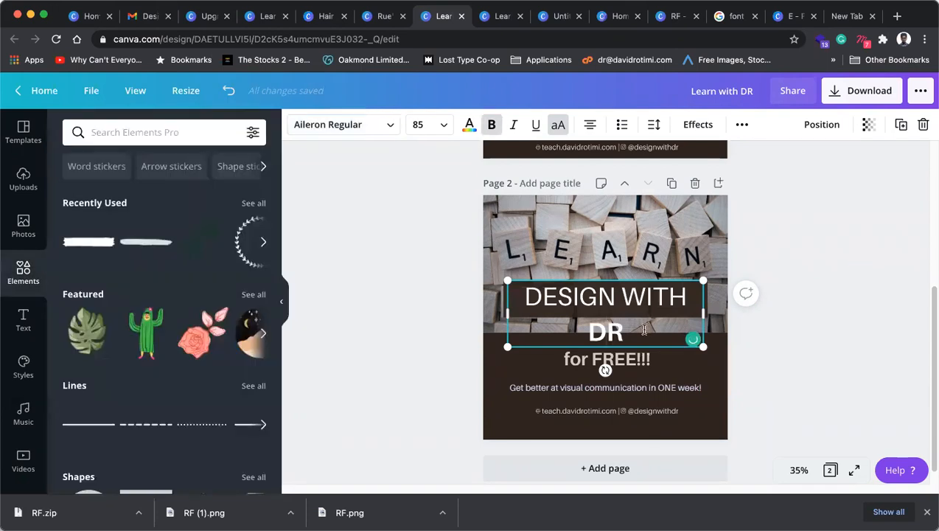
key("ctrl+a")
key("ctrl+shift+comma")
key("ctrl+shift+comma")
key("ctrl+shift+comma")
key("ctrl+shift+comma")
key("ctrl+shift+comma")
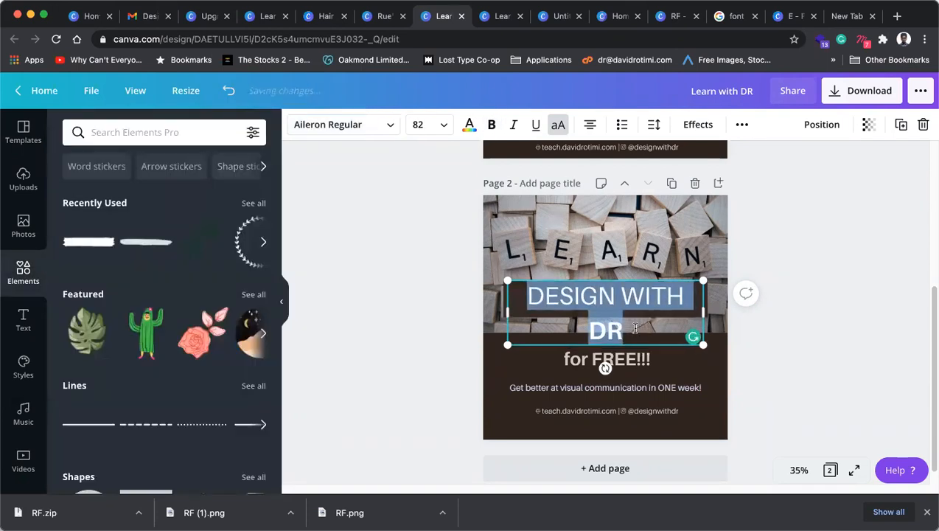
key("ctrl+shift+comma")
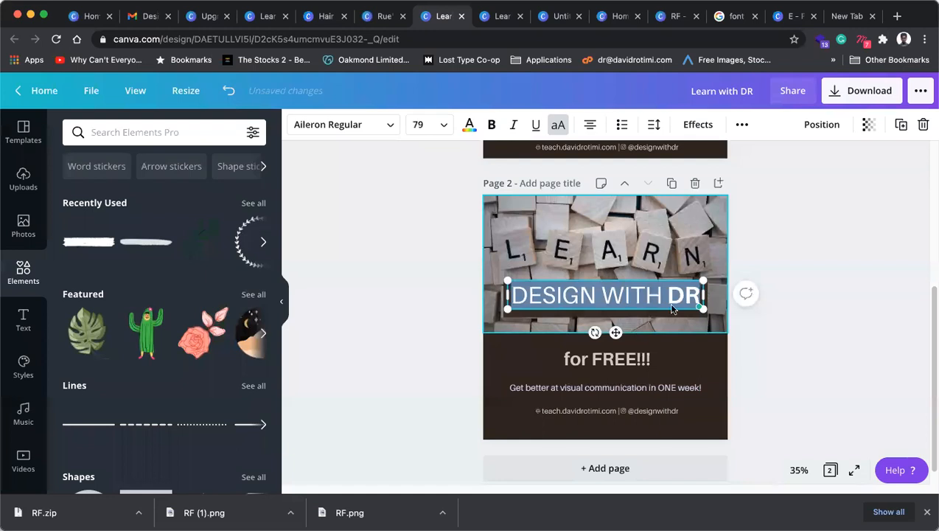
left_click(828, 273)
left_click(640, 299)
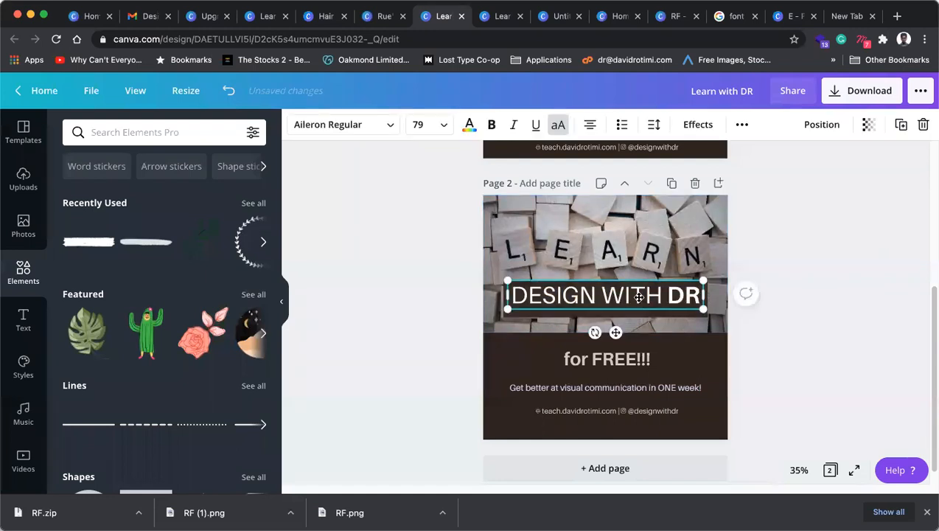
left_click_drag(639, 299, 639, 304)
left_click(830, 309)
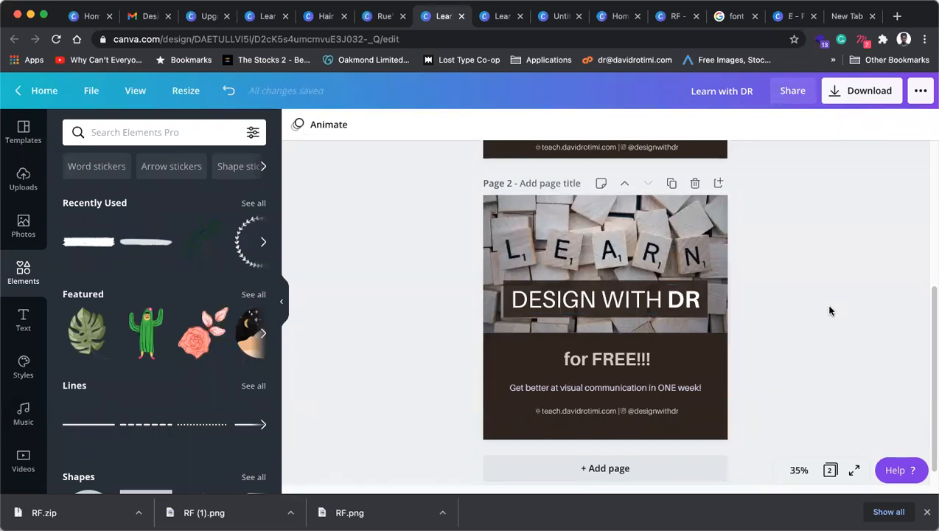
Step: Recolour the band behind the heading to the darkest brown document colour
left_click(664, 298)
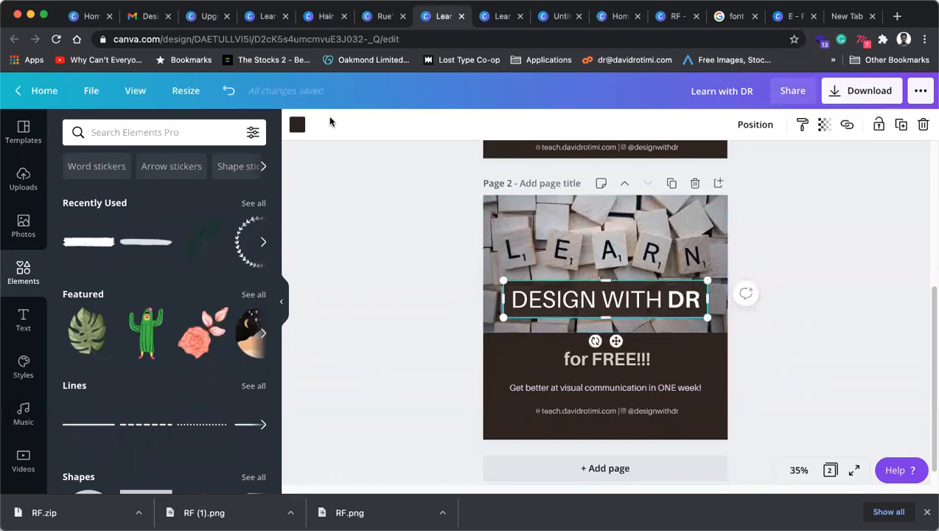
left_click(297, 125)
left_click(77, 253)
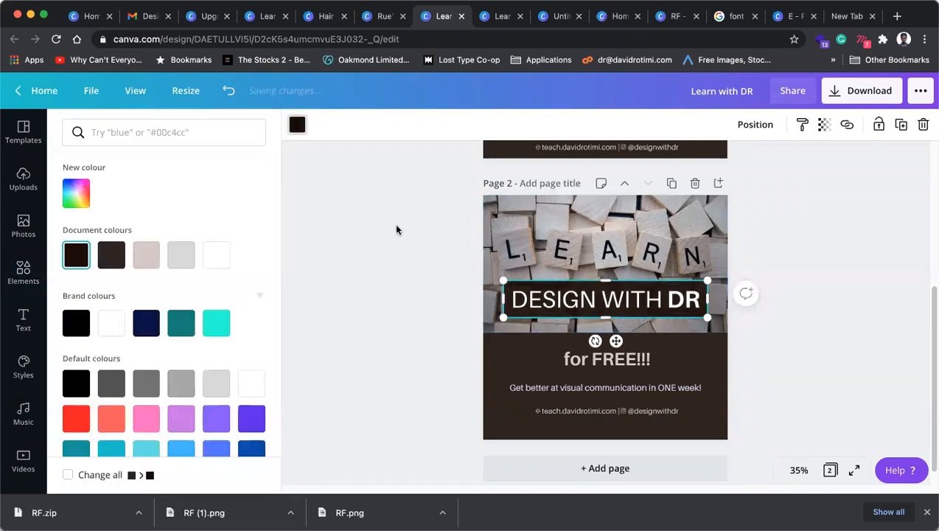
key("Escape")
left_click(865, 243)
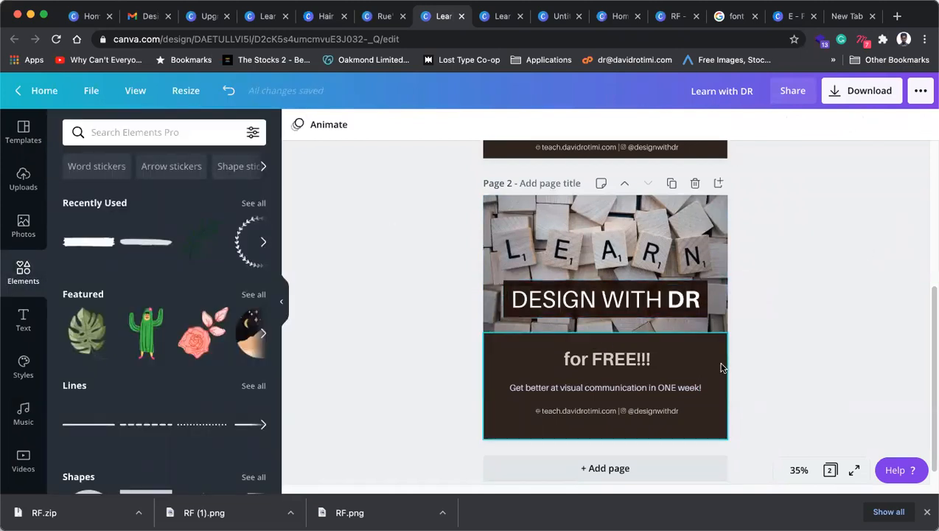
Step: Check the lower brown box, 'for FREE!!!' text, subtitle line and scrabble photo by selecting each
left_click(719, 364)
left_click(850, 267)
left_click(599, 365)
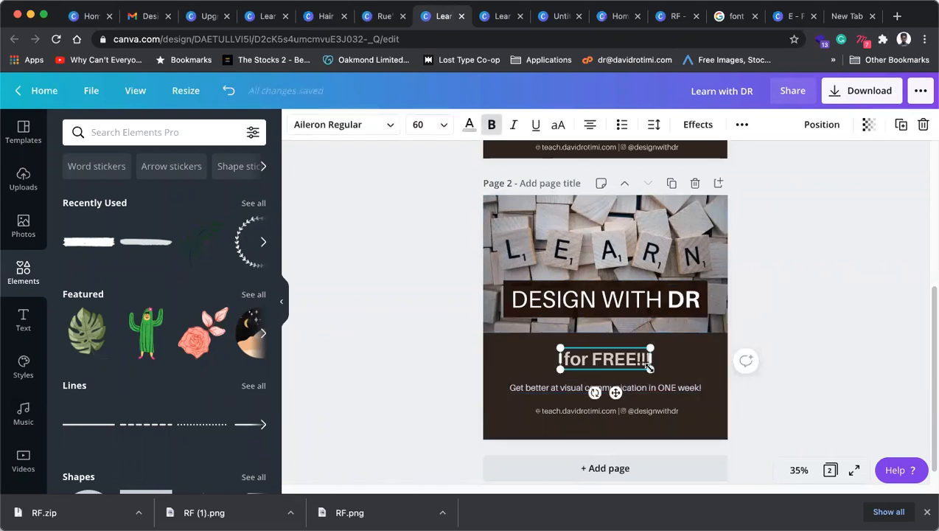
left_click(848, 376)
left_click(663, 391)
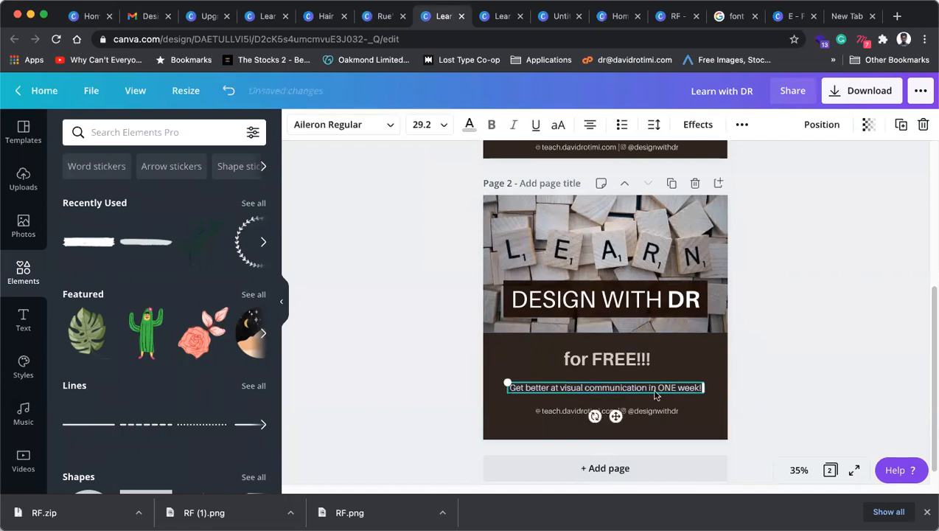
left_click(839, 378)
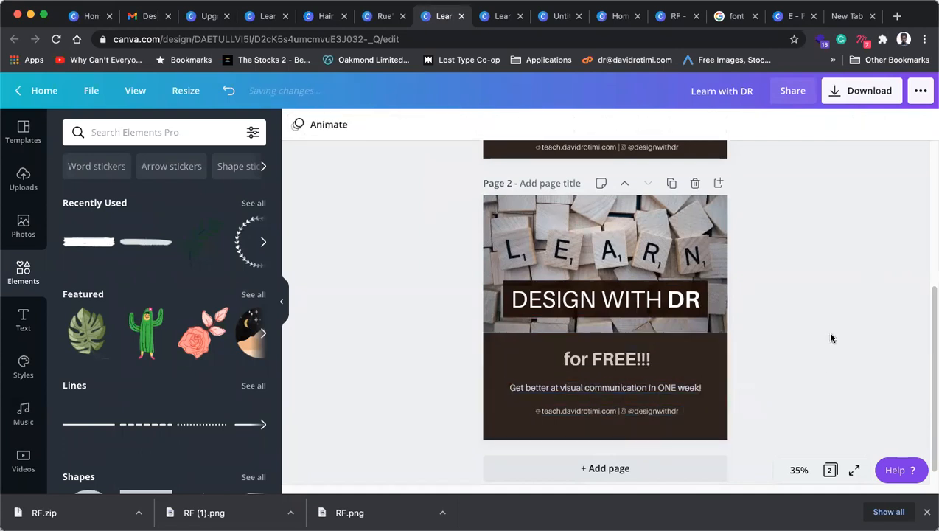
left_click(711, 357)
left_click(709, 256)
left_click(831, 240)
scroll(807, 310, "up", 3)
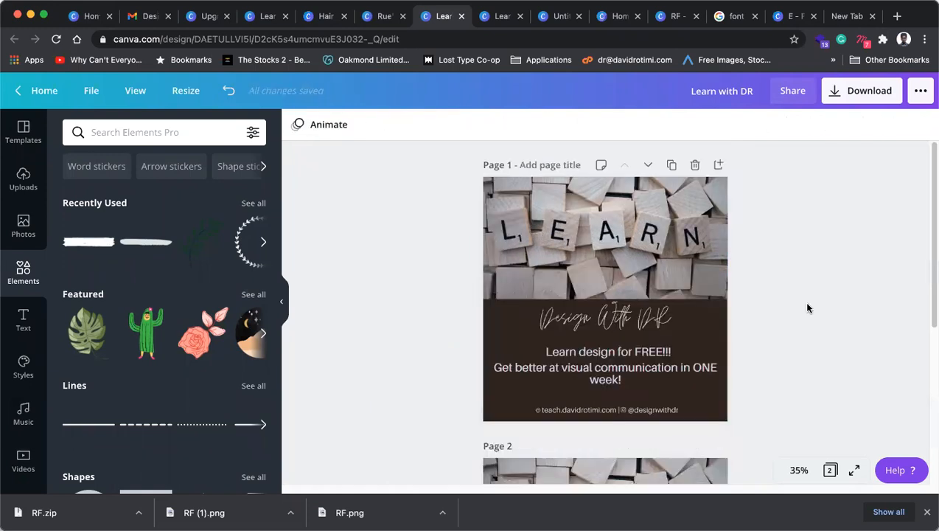
scroll(808, 309, "down", 3)
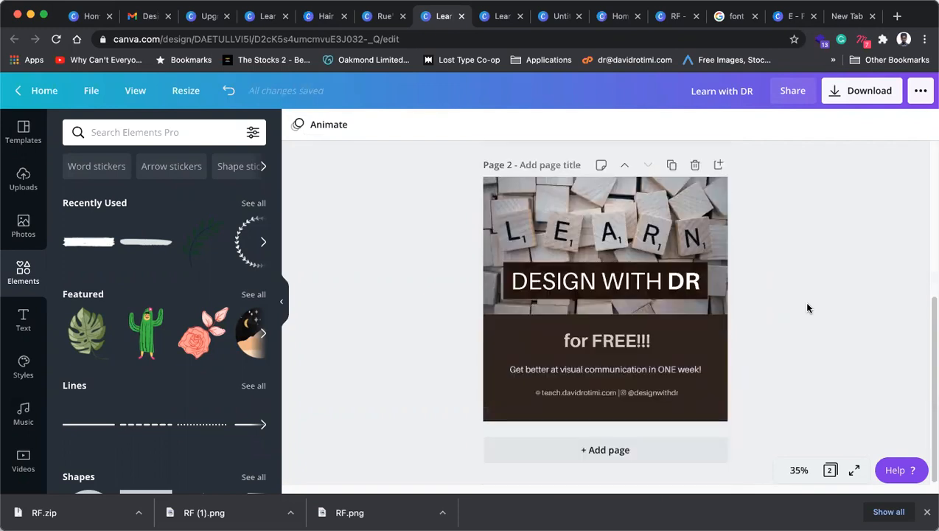
scroll(807, 308, "up", 3)
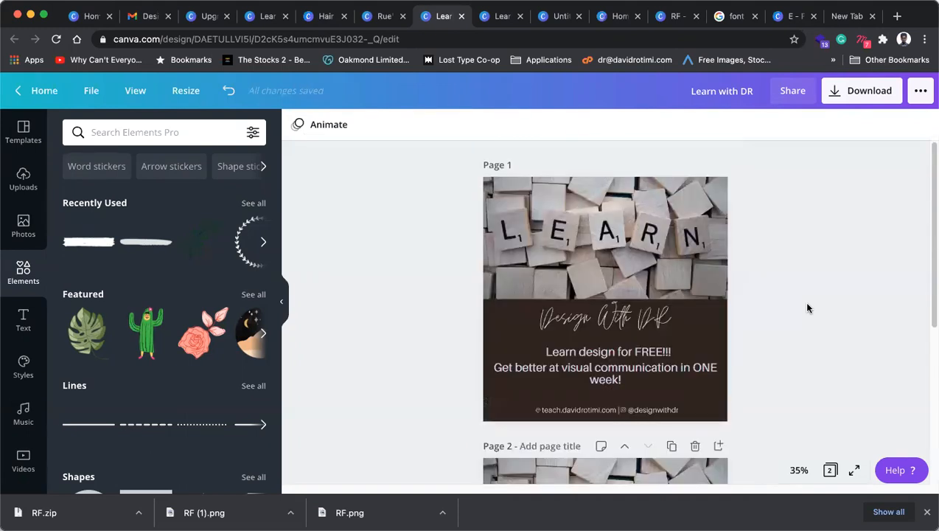
scroll(807, 303, "down", 3)
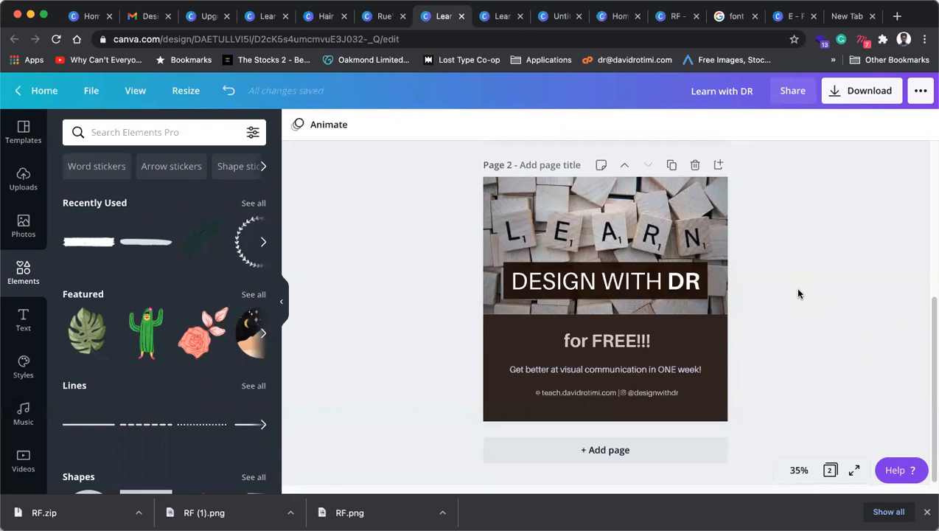
Step: Close the Learn with DR design, then open and dismiss the Share link popup on the view page
left_click(462, 16)
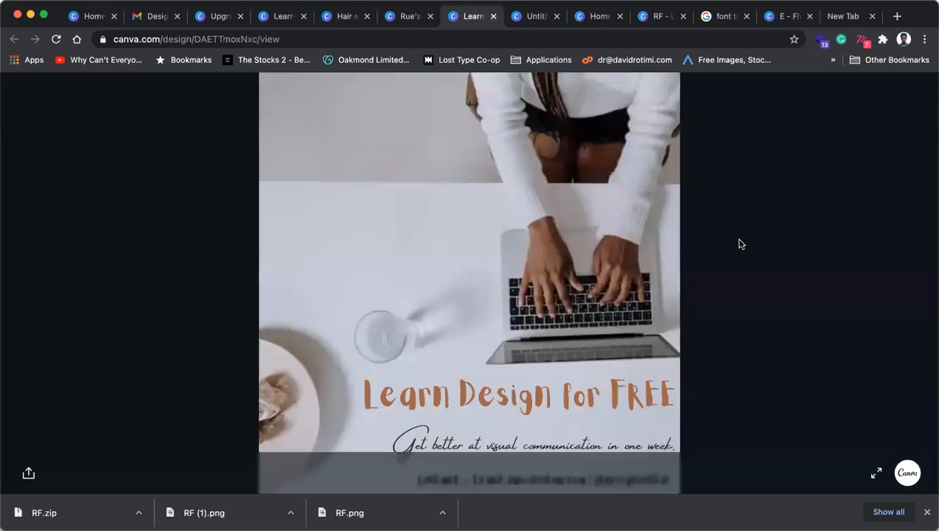
left_click(30, 473)
left_click(191, 231)
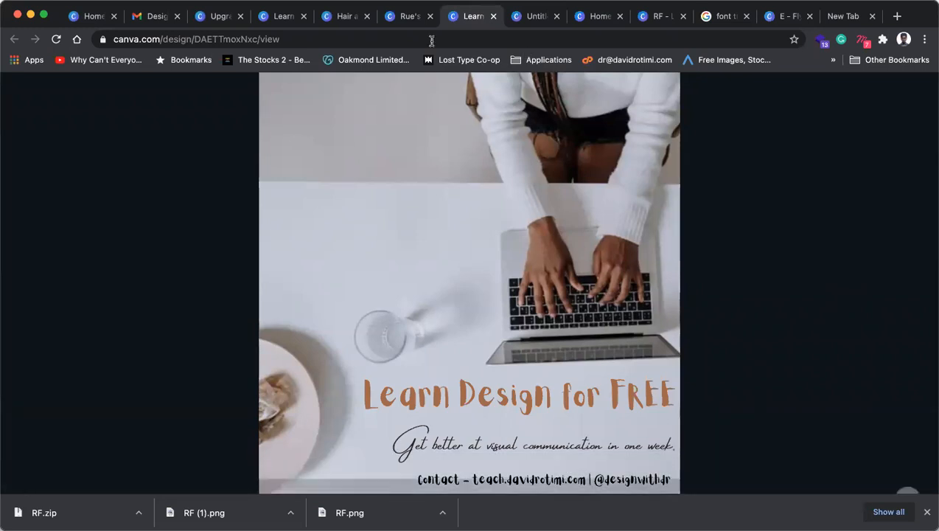
Step: Switch to the Rue's Oven design and scroll through its pages, returning to the Yummy Cakes page 2
left_click(407, 21)
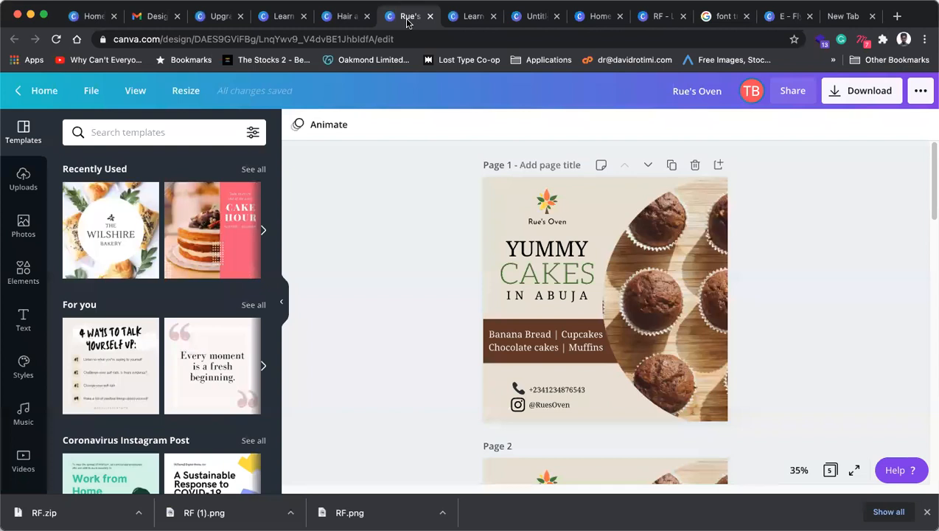
scroll(589, 251, "down", 5)
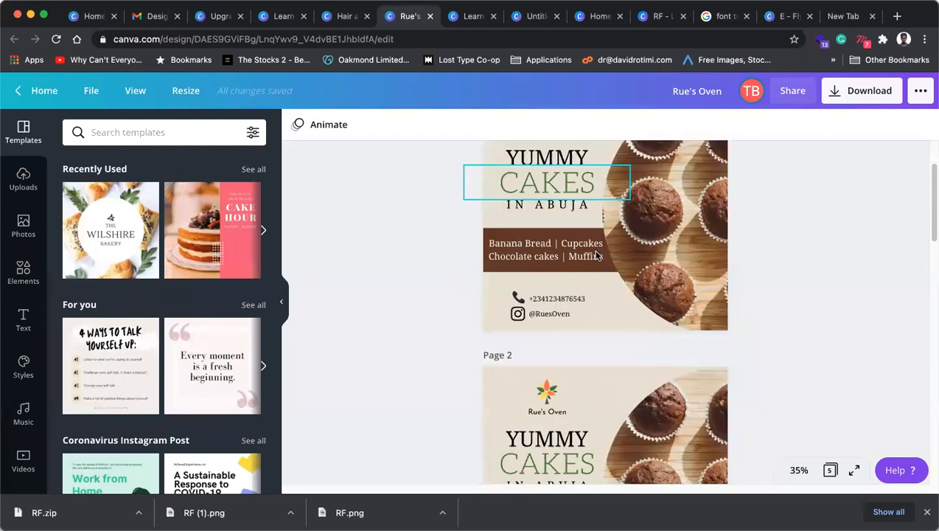
scroll(597, 255, "down", 4)
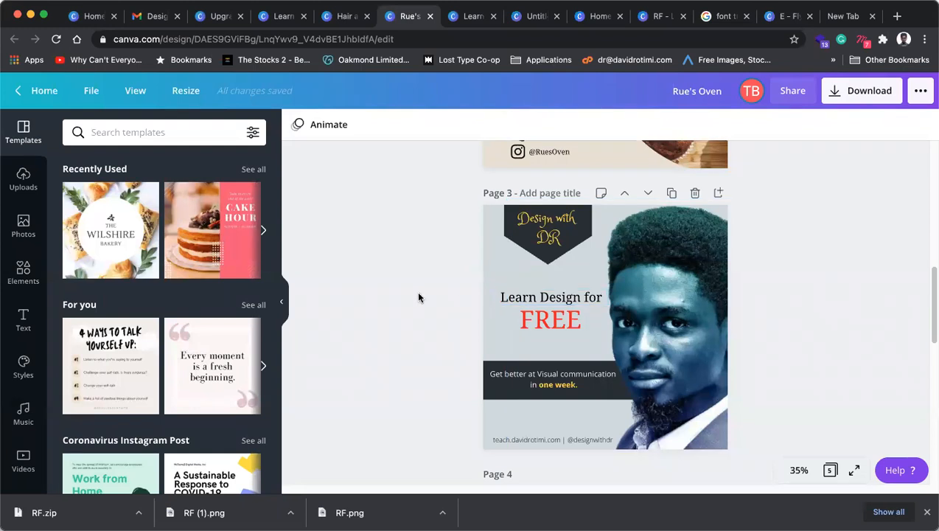
scroll(421, 293, "up", 2)
scroll(421, 294, "up", 3)
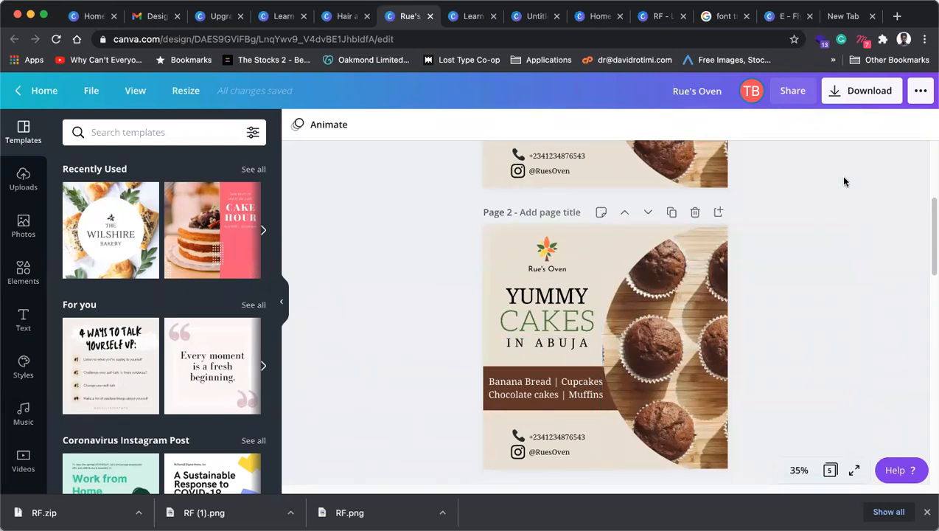
Step: Shrink the Banana Bread | Cupcakes text and centre it in the brown band
left_click(540, 390)
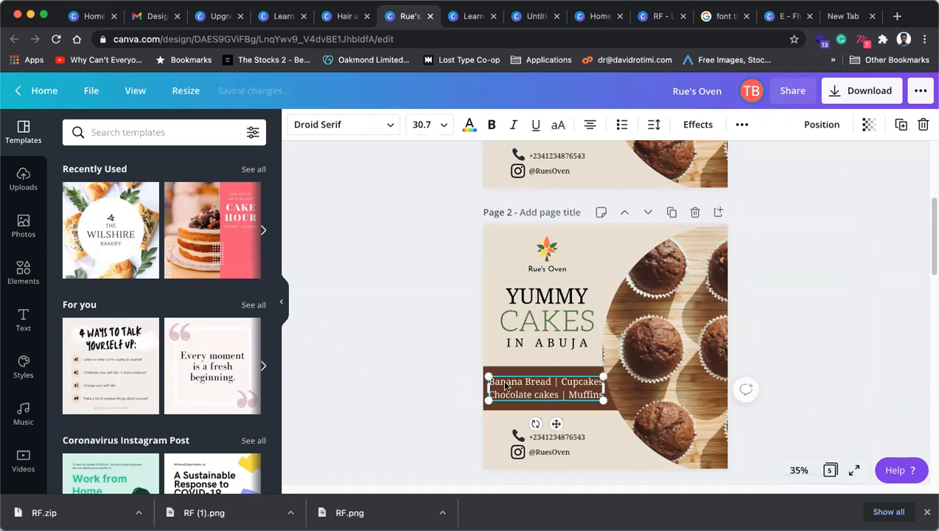
left_click_drag(486, 374, 510, 369)
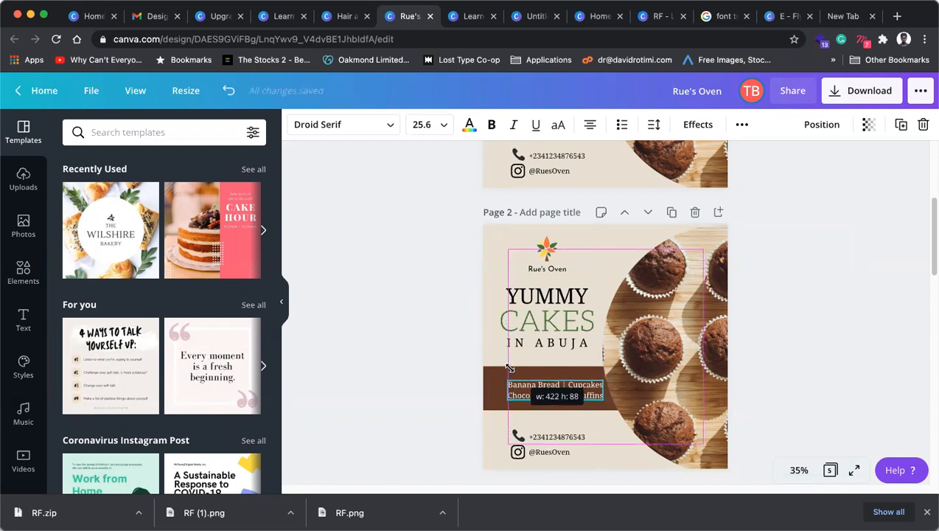
left_click_drag(510, 369, 508, 368)
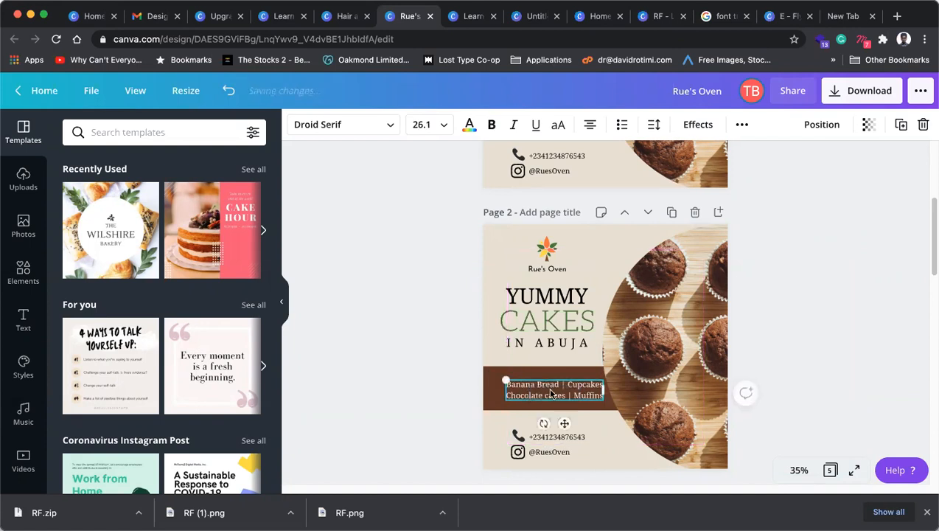
left_click_drag(548, 393, 545, 386)
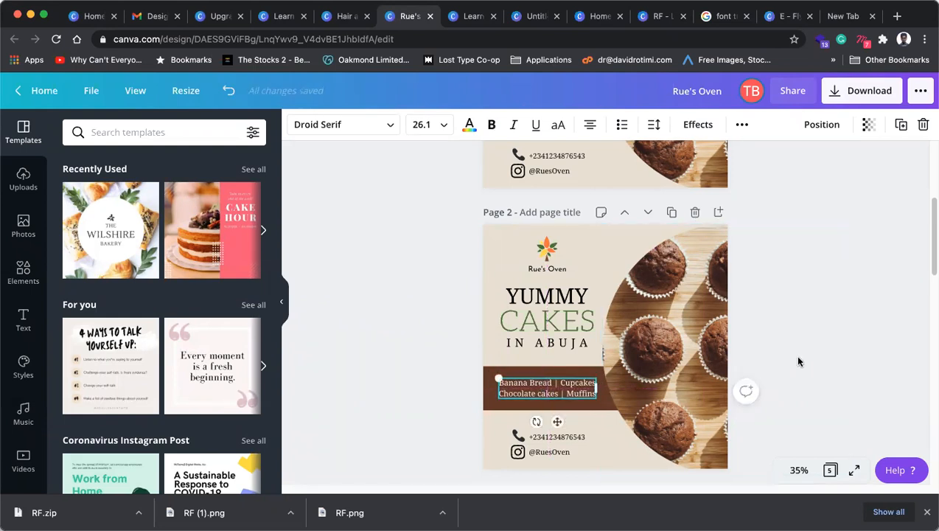
left_click(806, 354)
Step: Narrow the CAKES heading text box
left_click(534, 342)
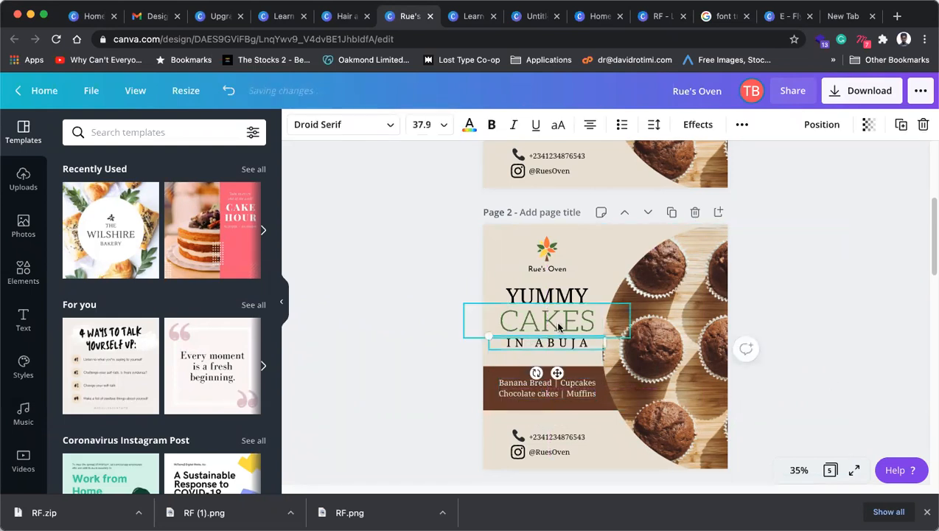
left_click(585, 323)
left_click(818, 306)
left_click(582, 323)
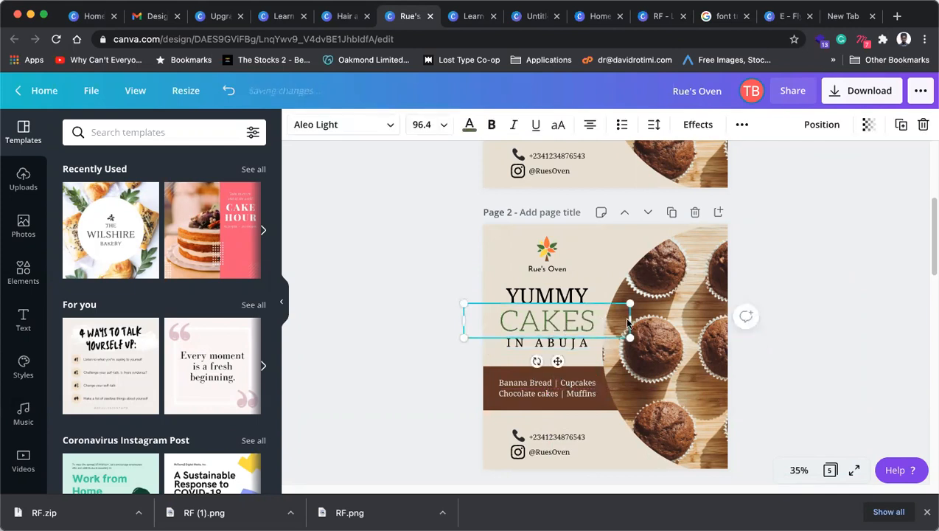
left_click_drag(630, 320, 603, 319)
Step: Nudge the YUMMY, CAKES and IN ABUJA headline lines together slightly left
left_click(572, 297)
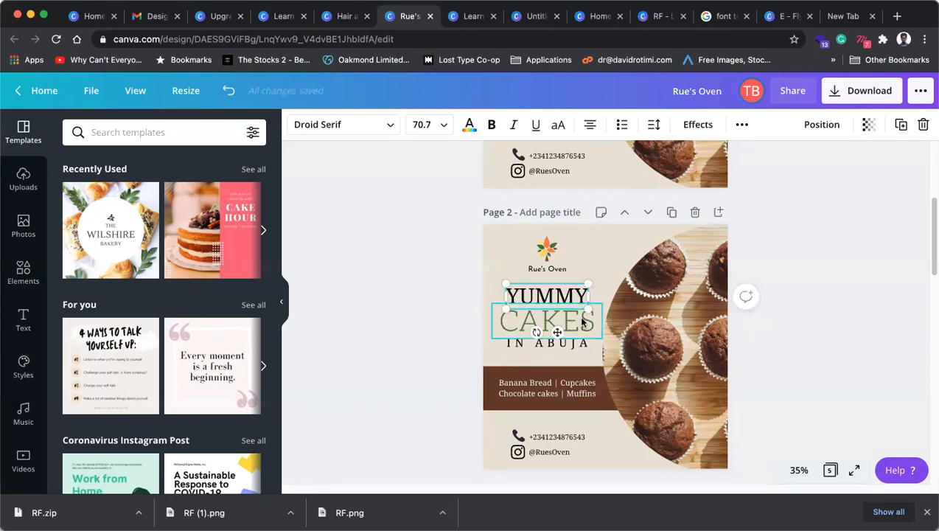
left_click(584, 323, "shift")
left_click(578, 347, "shift")
left_click_drag(573, 326, 570, 326)
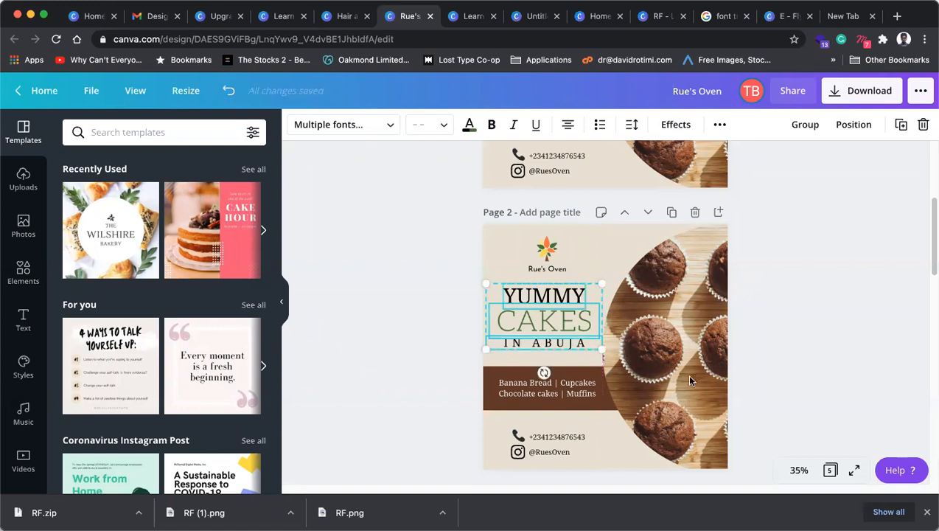
left_click(852, 333)
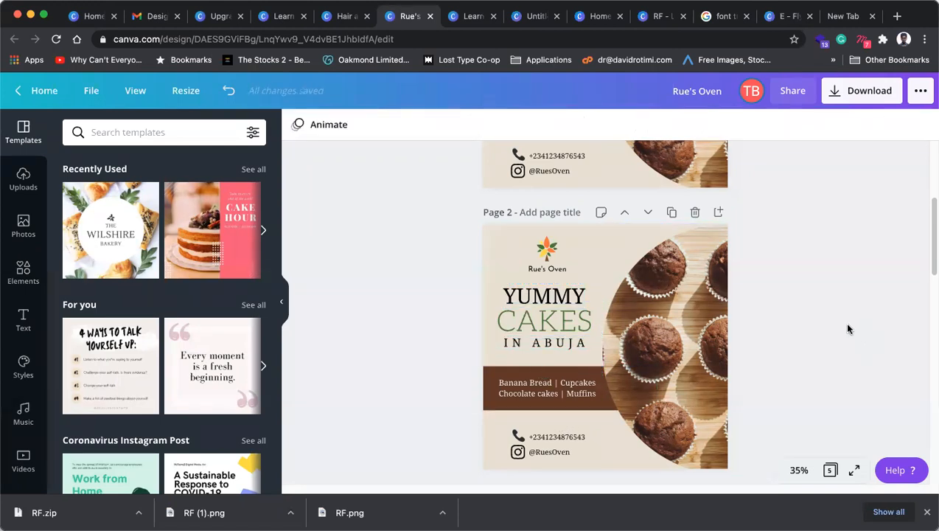
left_click(514, 401)
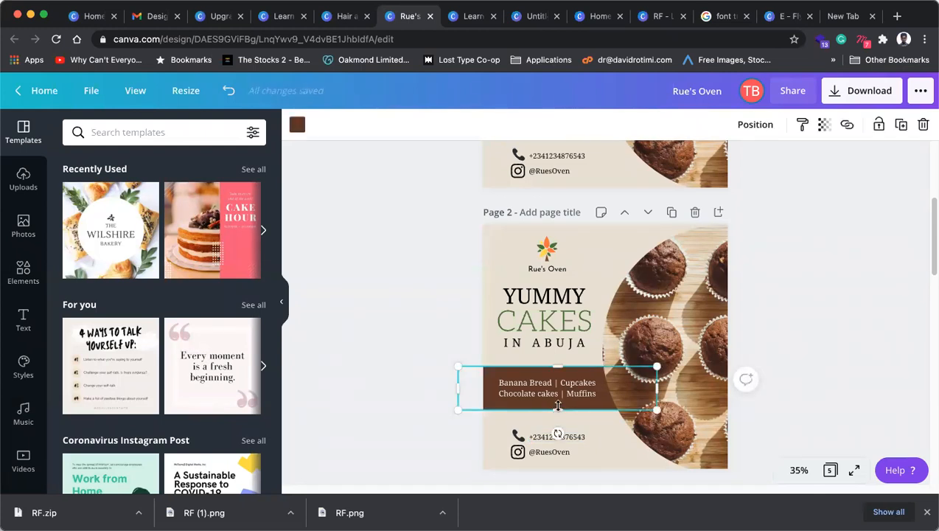
Step: Zoom the canvas to 50% and shrink the phone icon
left_click(798, 470)
left_click(788, 319)
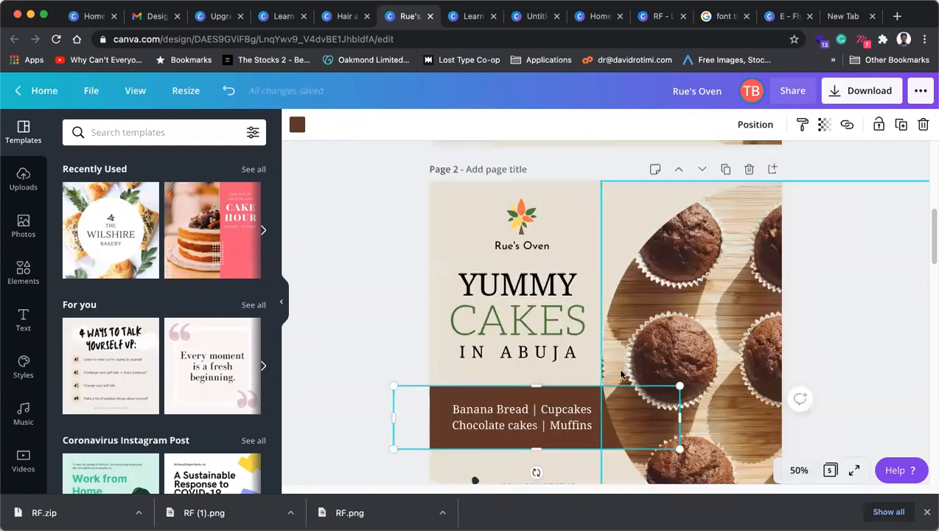
scroll(365, 286, "down", 3)
left_click(365, 286)
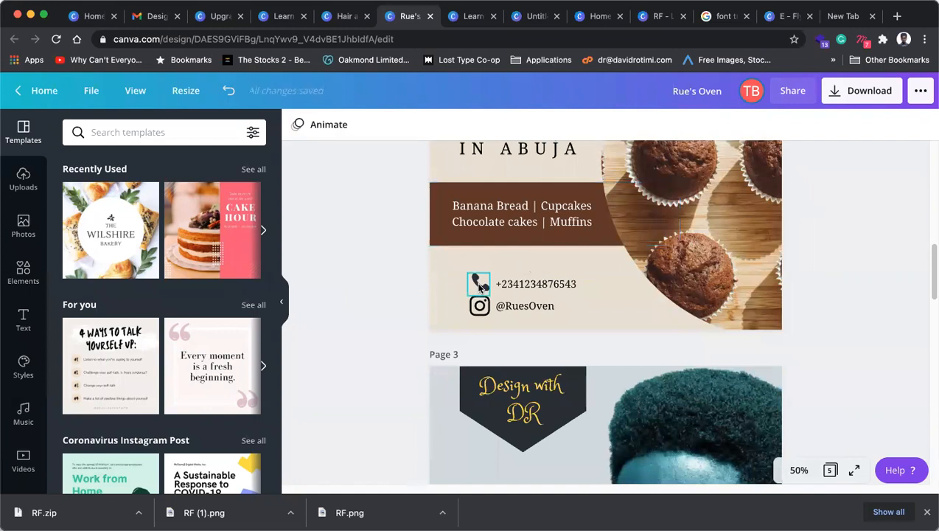
left_click(479, 286)
mouse_move(489, 296)
left_mouse_down()
mouse_move(479, 286)
mouse_move(492, 313)
left_mouse_up()
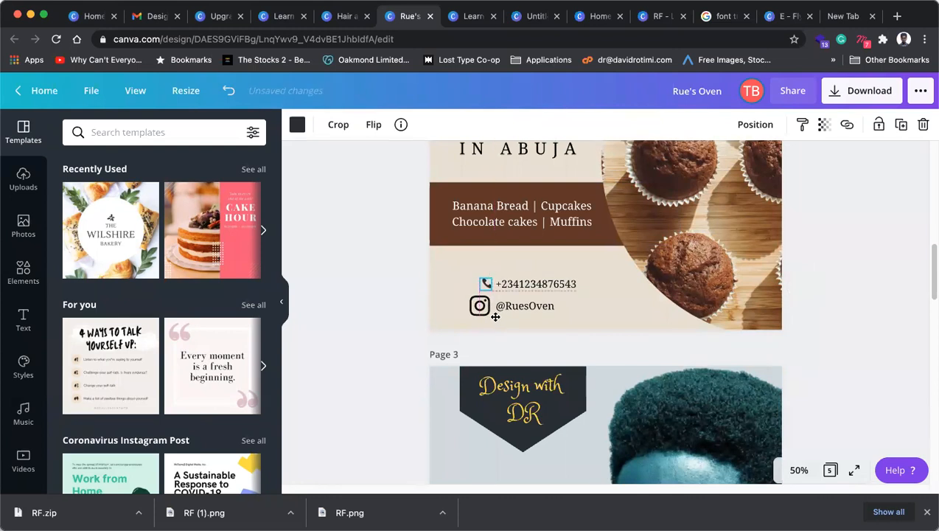
left_click(413, 298)
Step: Resize the Instagram icon and line it up with the phone icon
left_click(472, 299)
left_click_drag(467, 294, 480, 307)
left_click_drag(494, 341, 495, 332)
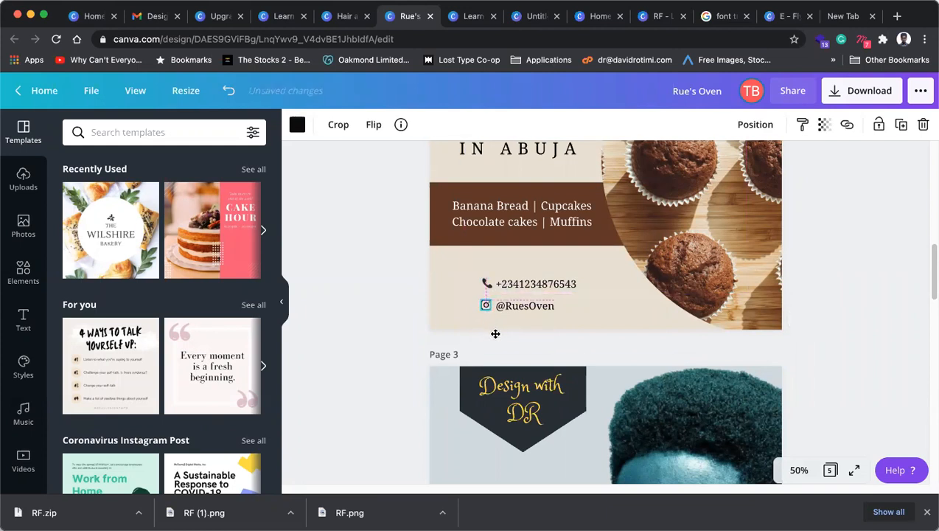
left_click(398, 301)
left_click(486, 305)
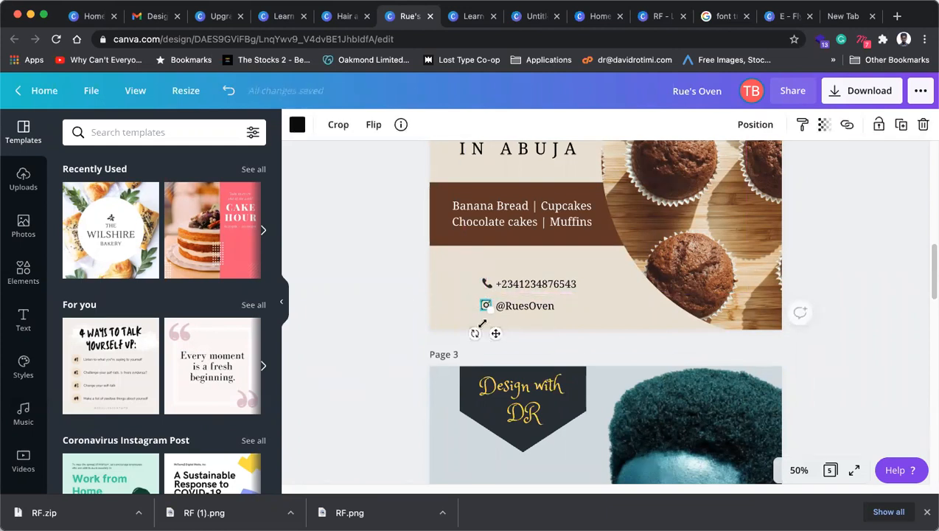
mouse_move(491, 313)
left_mouse_down()
mouse_move(486, 284)
mouse_move(484, 305)
left_mouse_up()
left_click(404, 317)
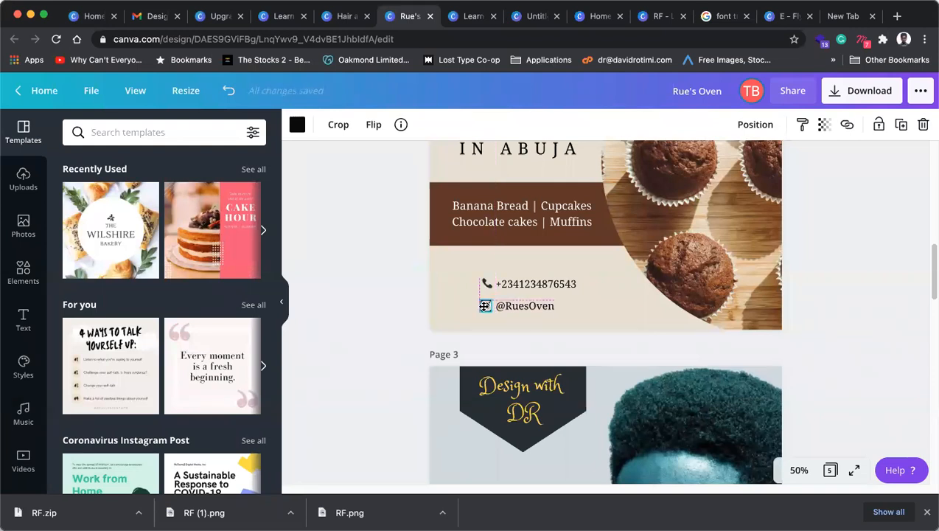
left_click(509, 305, "shift")
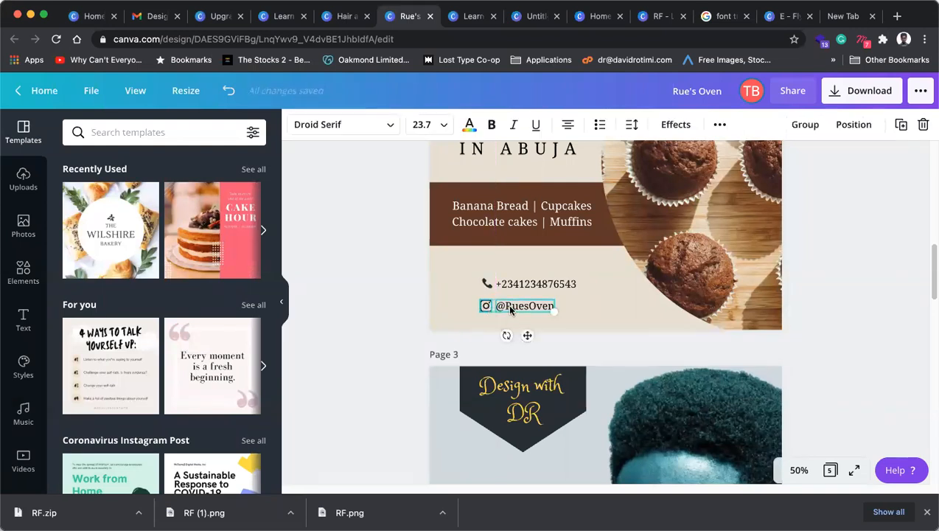
left_click_drag(510, 304, 499, 286)
left_click(511, 288, "shift")
left_click(512, 287)
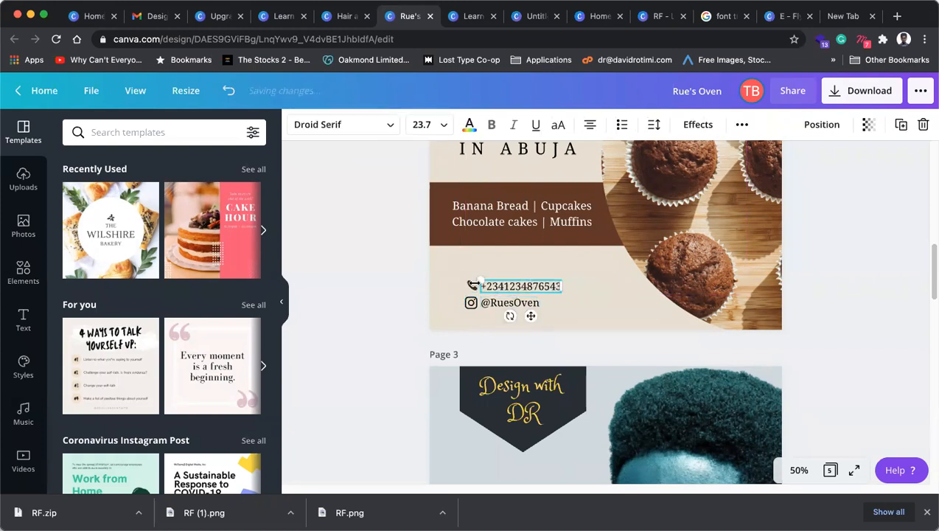
left_click(422, 276)
left_click(474, 283)
left_click(473, 286)
left_click(497, 289, "shift")
left_click(499, 304, "shift")
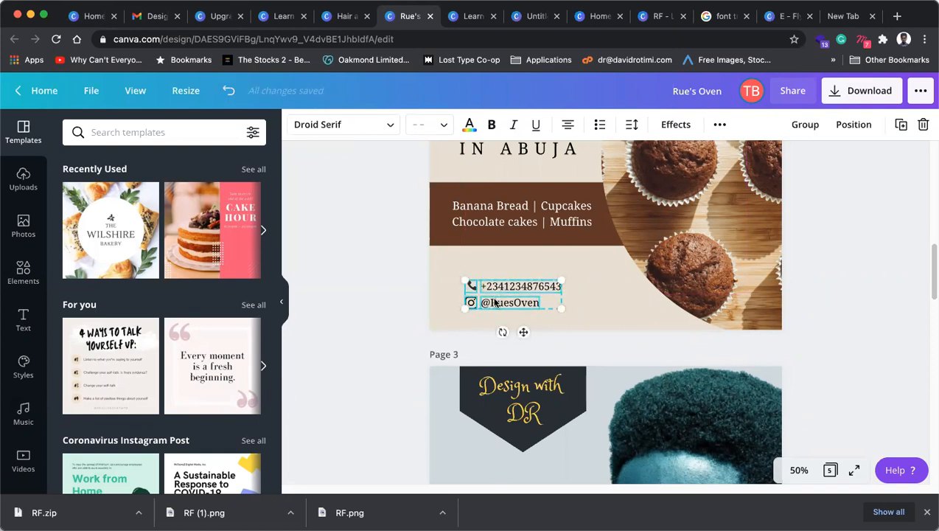
left_click_drag(495, 298, 495, 298)
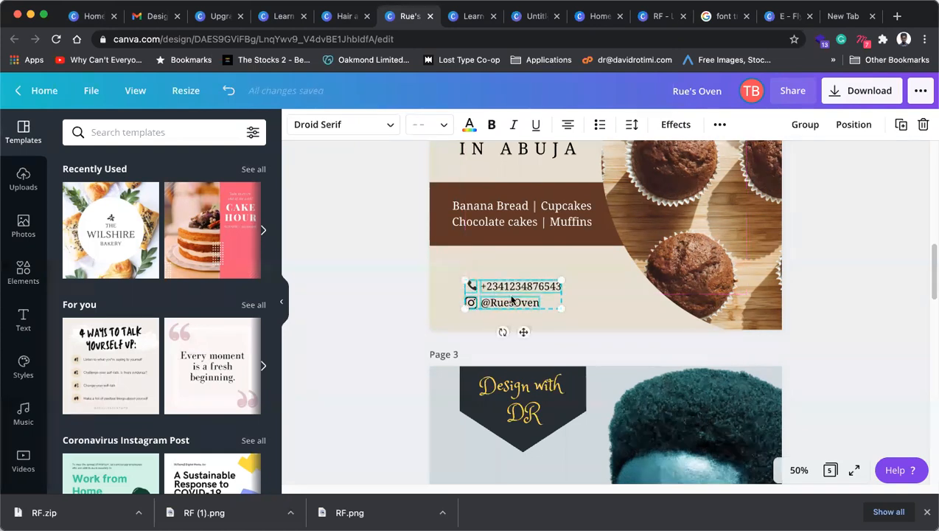
Step: Move the page 3 footer website text up, narrow its box and shift it left
left_click(438, 301)
scroll(438, 300, "up", 5)
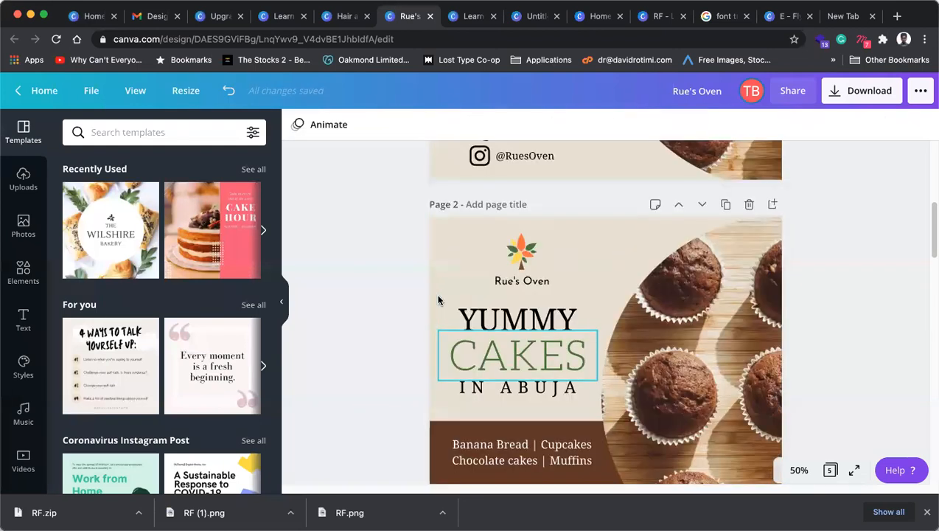
scroll(438, 300, "down", 6)
scroll(438, 300, "down", 2)
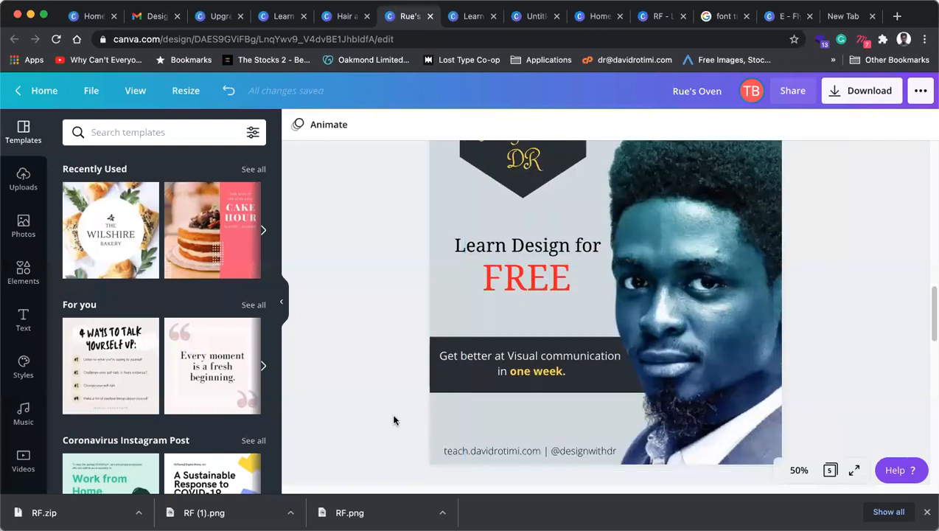
left_click(512, 453)
left_click_drag(536, 456, 538, 441)
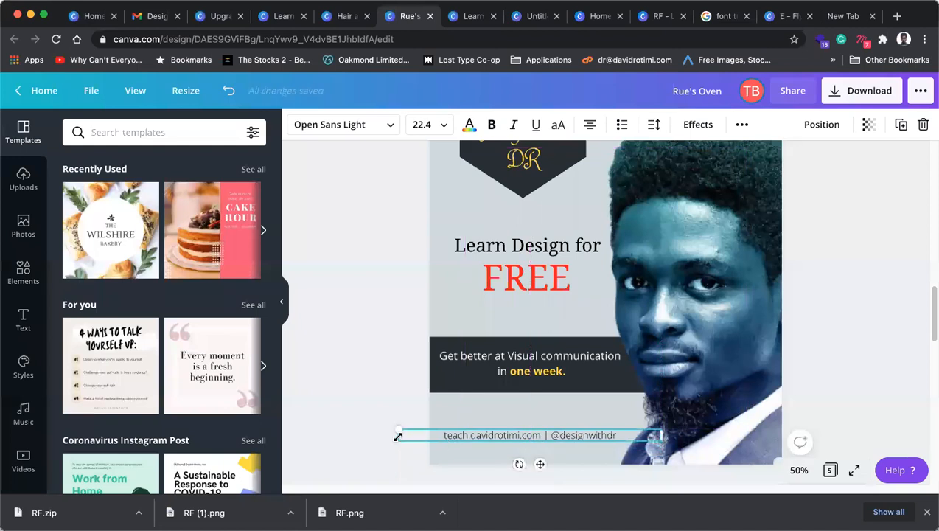
left_click_drag(395, 435, 446, 435)
mouse_move(599, 436)
left_mouse_down()
mouse_move(590, 437)
mouse_move(603, 429)
mouse_move(587, 432)
left_mouse_up()
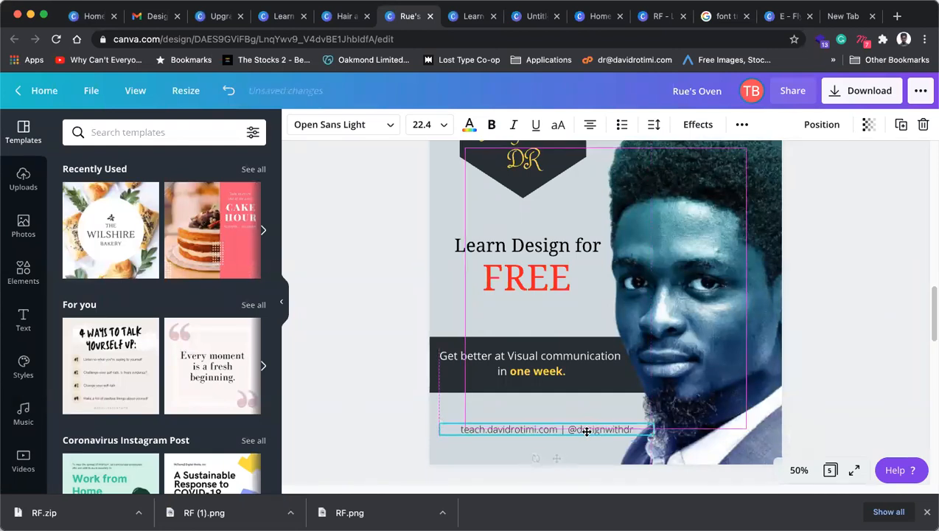
Step: Narrow the 'Get better at Visual communication' tagline and set its font size to 22.4
left_click(454, 364)
left_click_drag(438, 371, 458, 365)
double_click(521, 371)
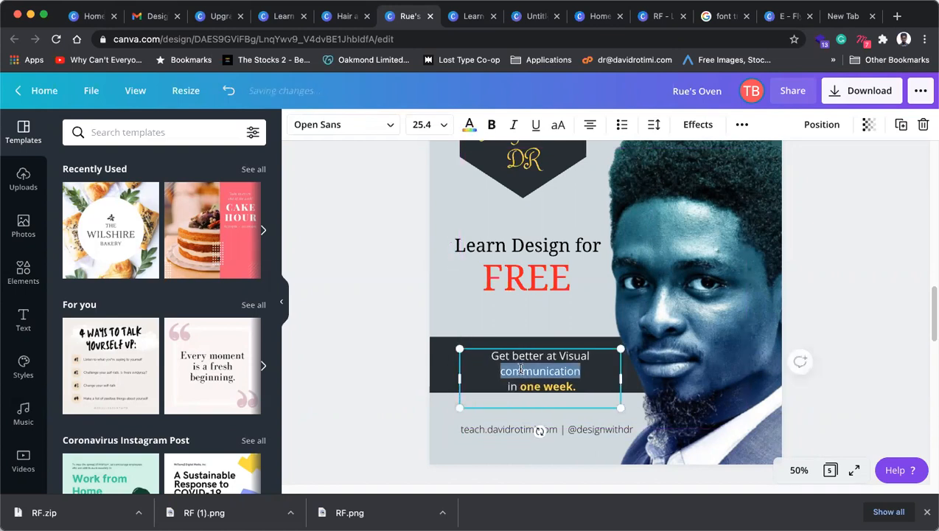
key("super+a")
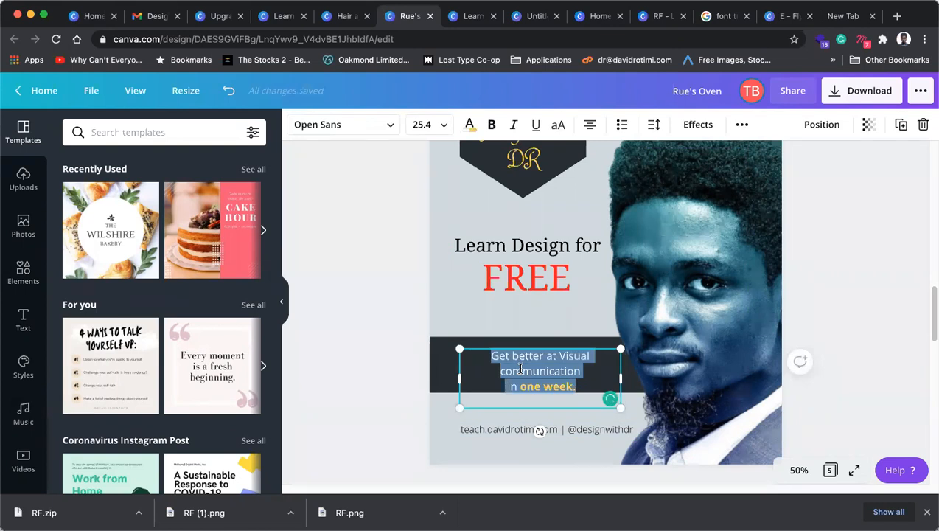
key("super+shift+comma")
key("super+shift+comma")
key("super+shift+comma")
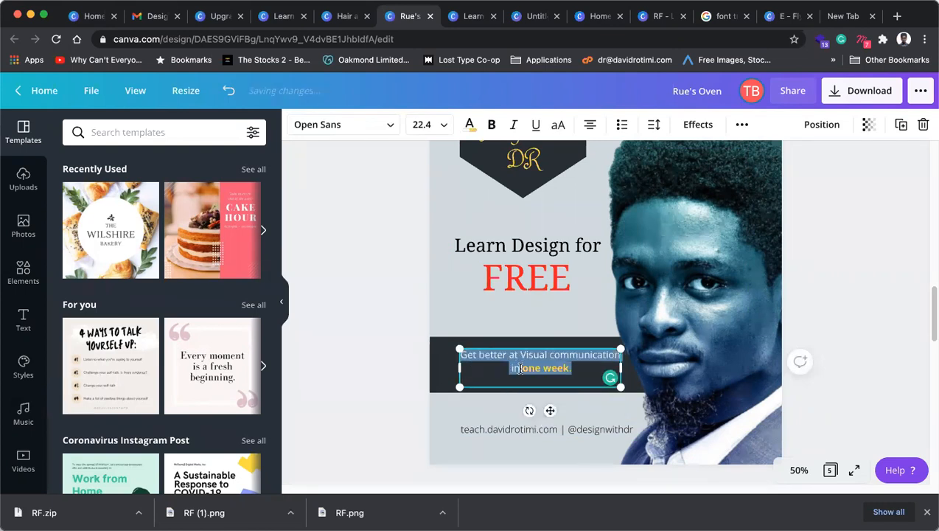
key("super+shift+period")
key("super+shift+comma")
Step: Resize the tagline box so it wraps onto two lines
left_click(390, 362)
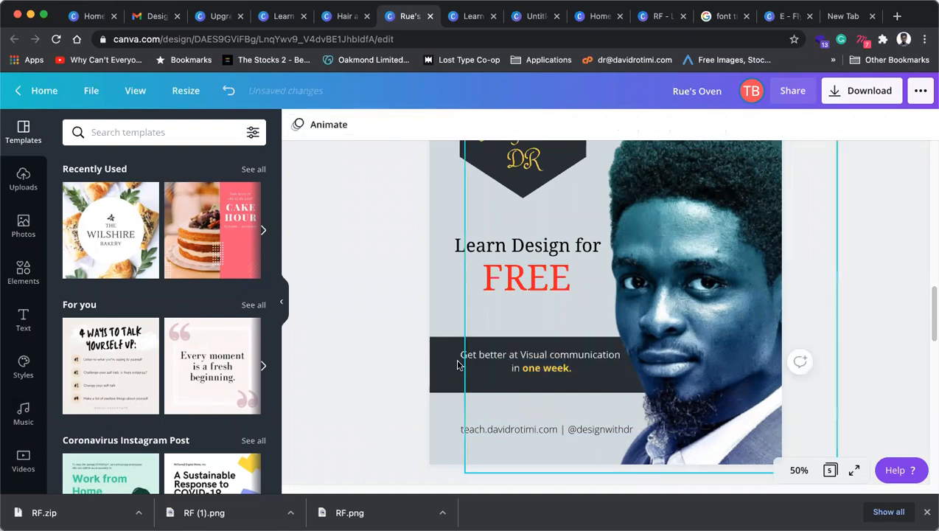
left_click(547, 366)
left_click_drag(613, 367, 623, 367)
left_click(513, 370)
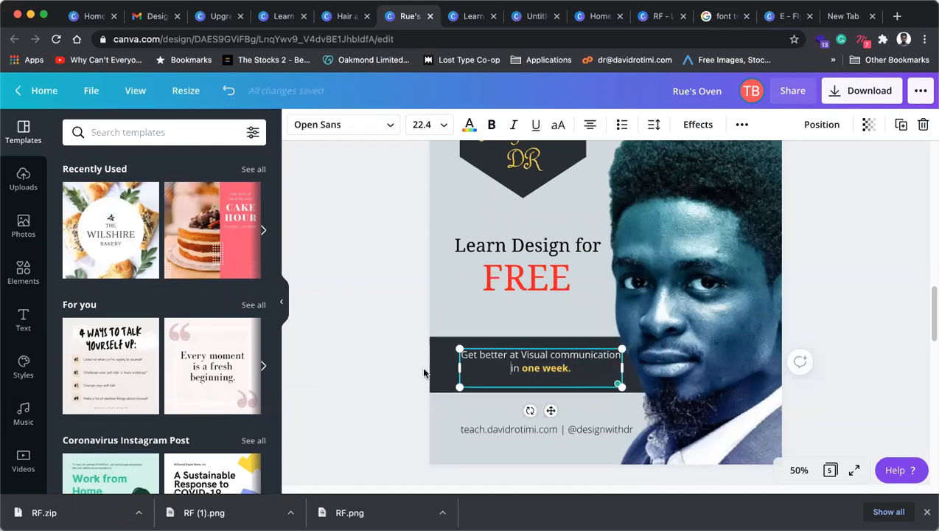
left_click_drag(624, 366, 621, 365)
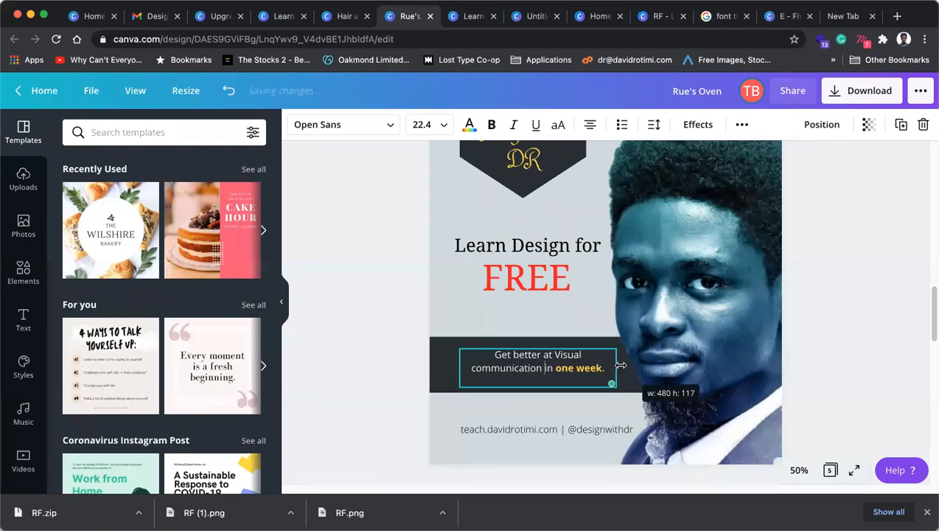
left_click(401, 375)
left_click(424, 379)
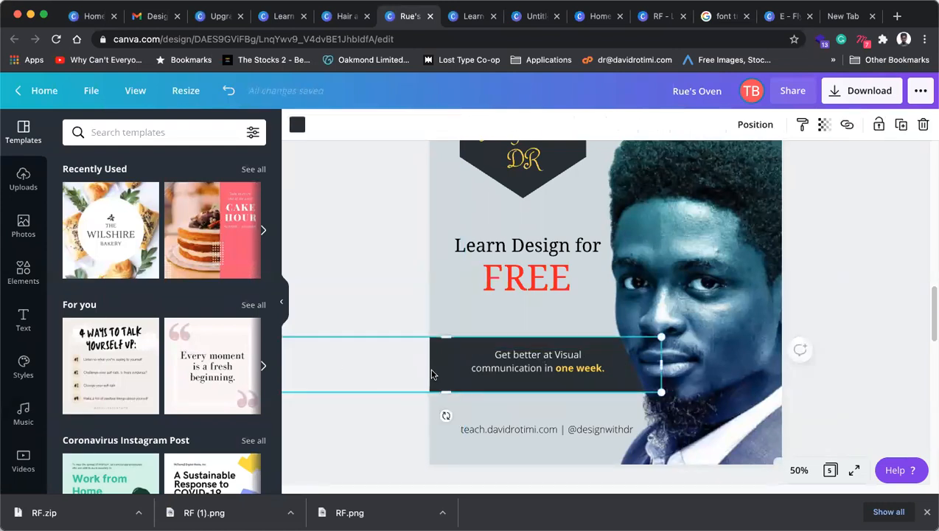
Step: Shorten the dark band behind the tagline and make it slimmer in height
left_click_drag(663, 368, 523, 367)
left_click_drag(450, 364, 578, 365)
left_click_drag(489, 374, 500, 368)
left_click_drag(419, 363, 417, 363)
left_click_drag(533, 396, 532, 383)
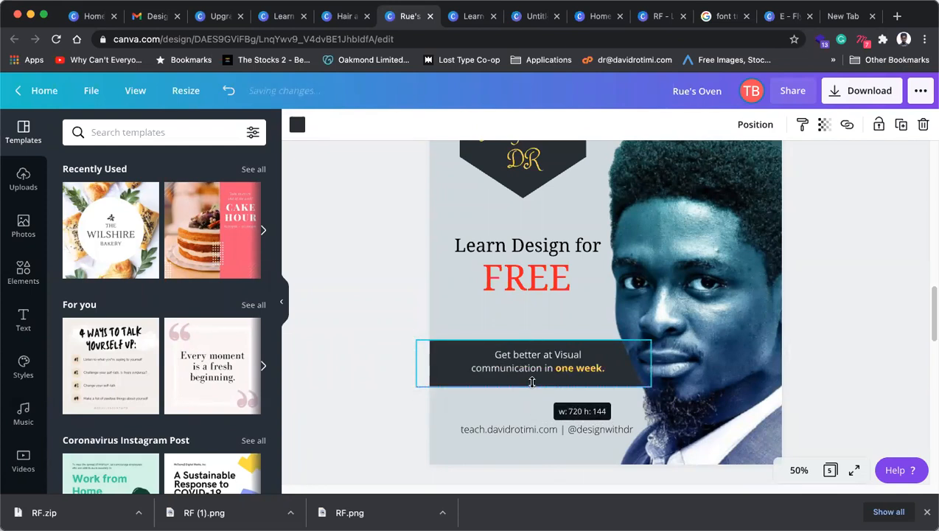
left_click(798, 353)
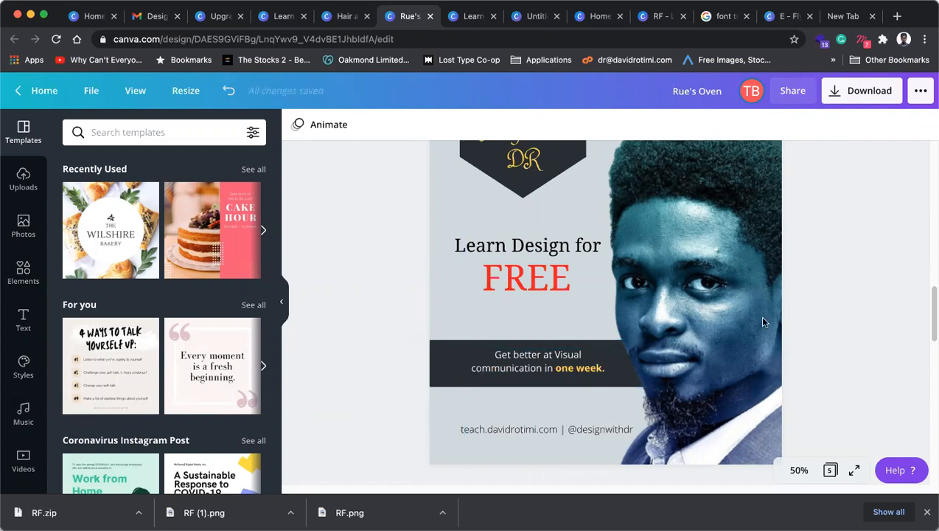
Step: Shrink the 'Learn Design for' heading slightly and centre it above FREE
left_click(516, 269)
left_click(452, 244)
left_click_drag(451, 234, 464, 222)
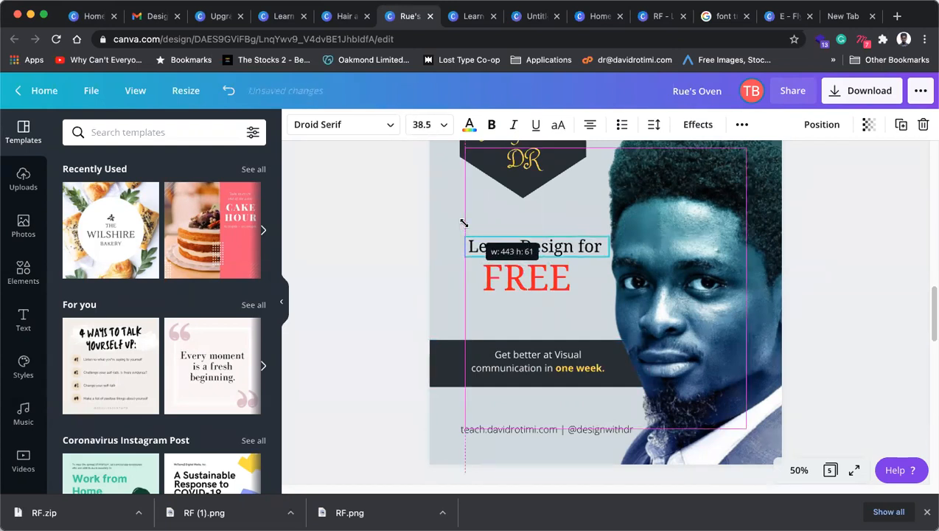
left_click_drag(550, 248, 536, 245)
left_click(565, 283)
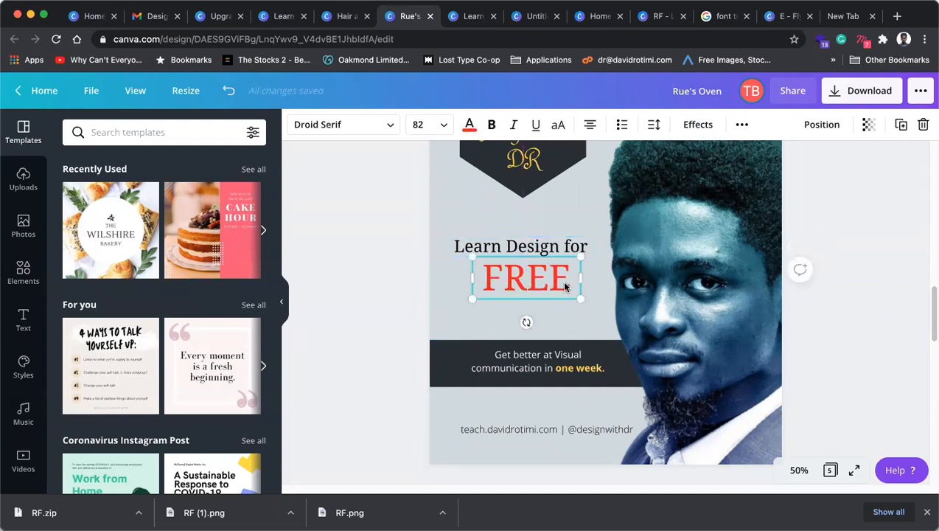
scroll(563, 272, "up", 2)
left_click(523, 233)
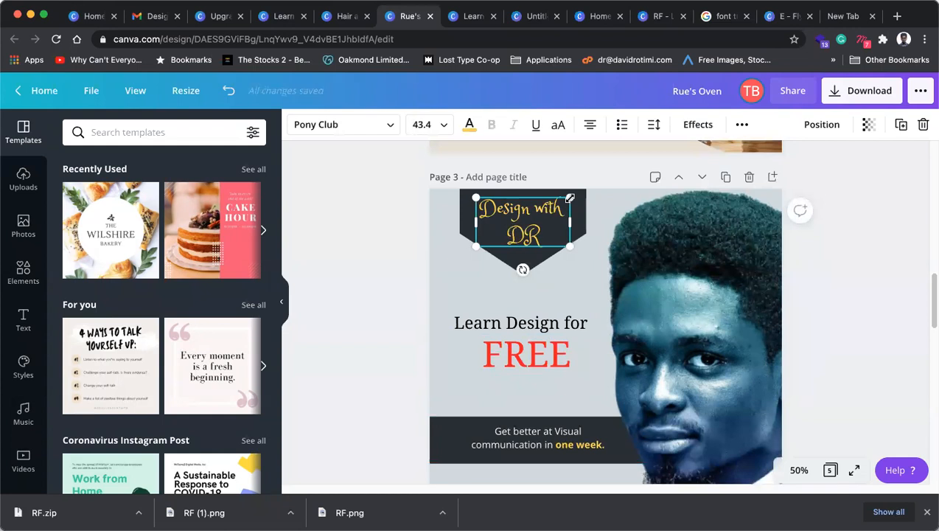
Step: Shrink the 'Design with DR' text and make the dark badge smaller, aligned to the guide
left_click_drag(570, 199, 563, 200)
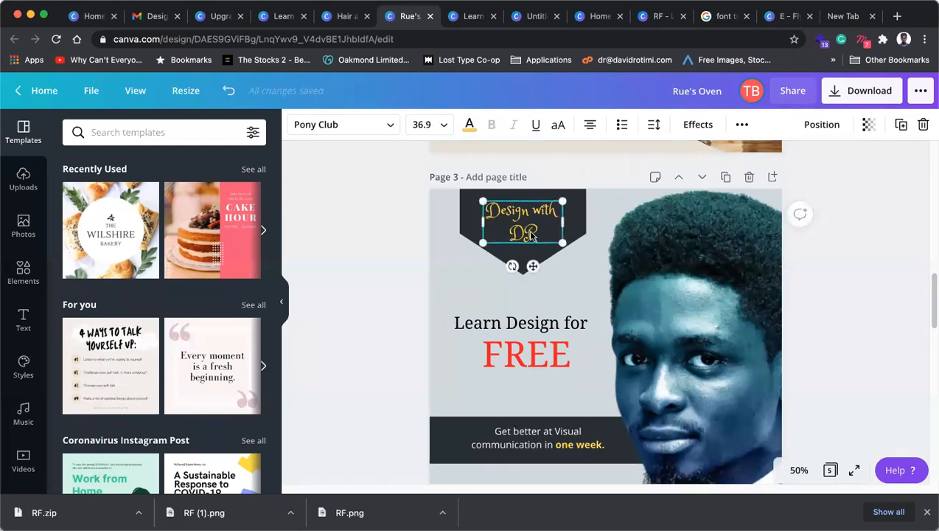
left_click_drag(531, 235, 530, 236)
left_click_drag(559, 206, 557, 208)
left_click(577, 209)
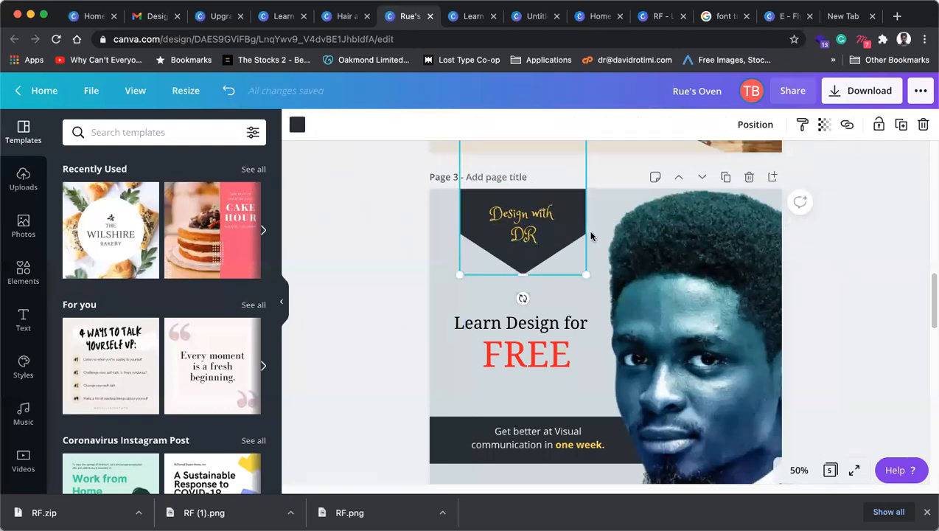
left_click_drag(577, 265, 548, 229)
left_click_drag(480, 213, 481, 251)
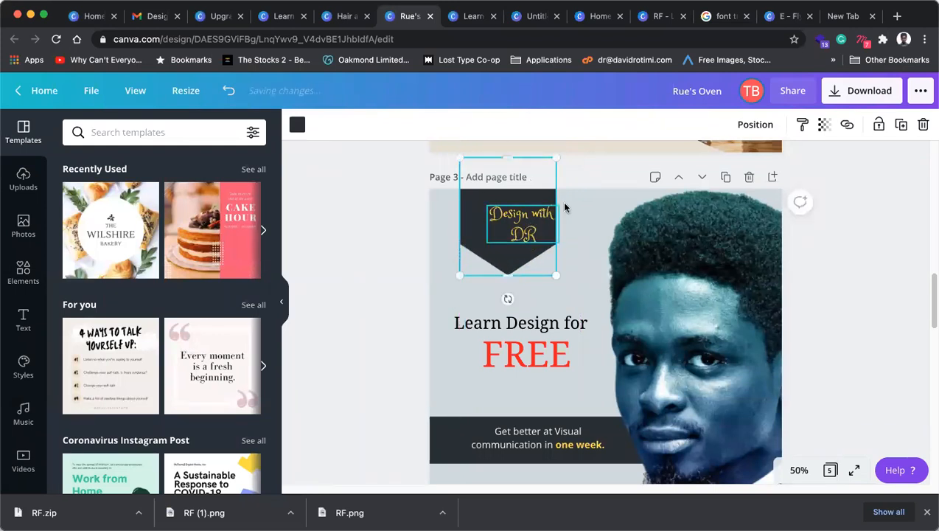
left_click_drag(548, 265, 542, 255)
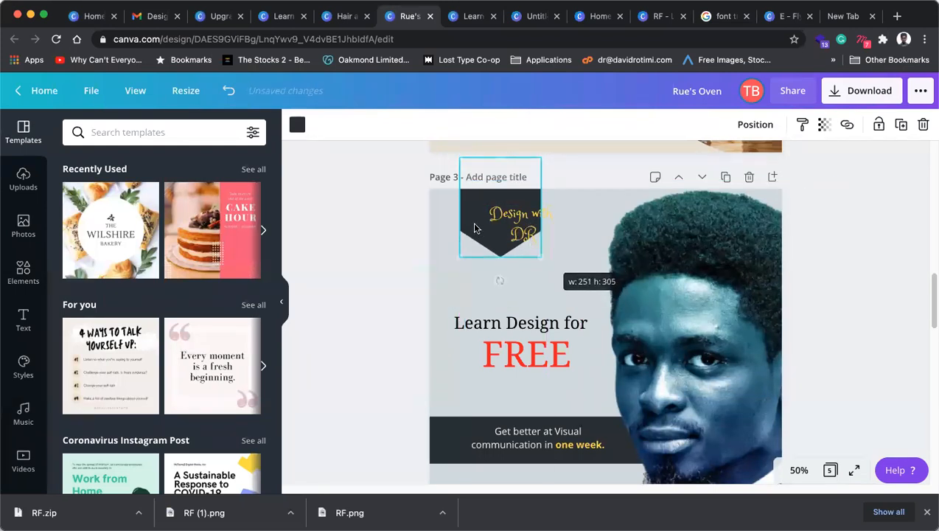
left_click_drag(476, 229, 511, 229)
Step: Shrink the 'Design with DR' text to 31.3 so it fits inside the badge
left_click(528, 237)
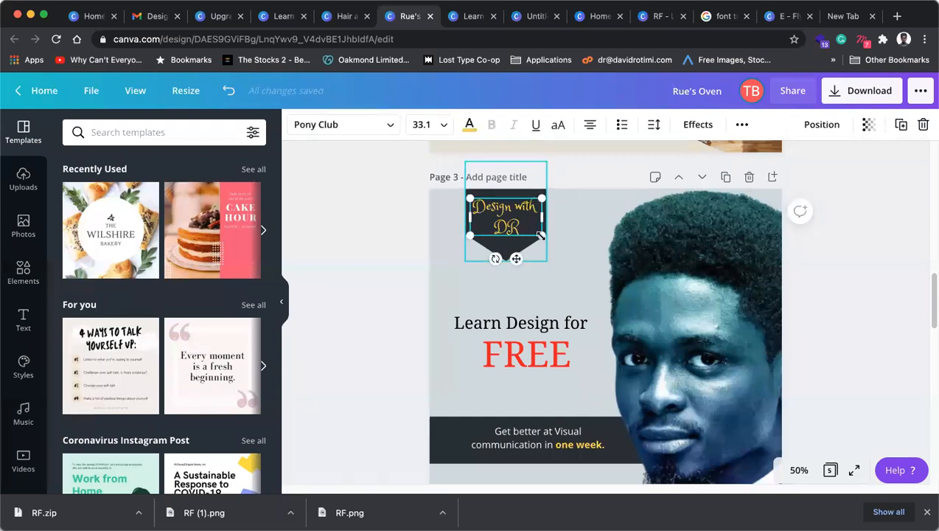
left_click_drag(544, 244, 506, 228)
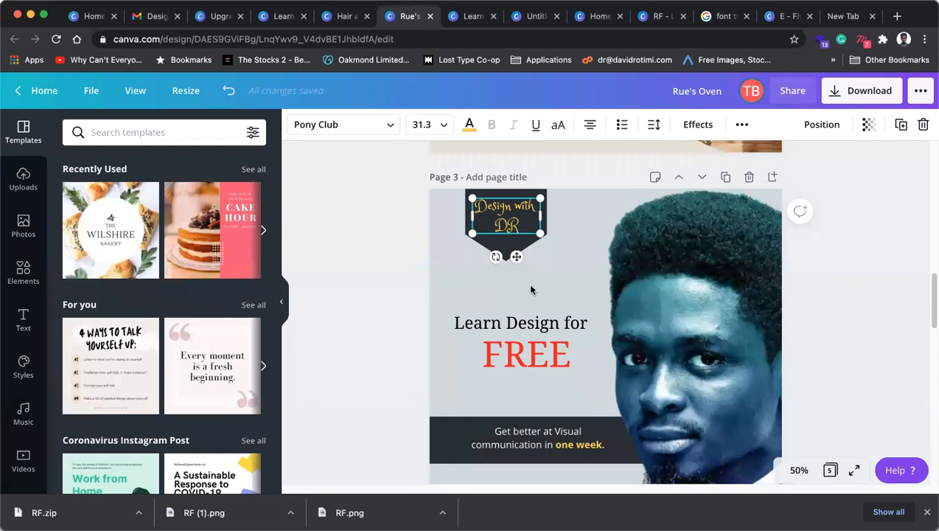
left_click(525, 324)
Step: Nudge the footer web address up, narrow it and centre it on the page
left_click(555, 355)
scroll(556, 355, "down", 2)
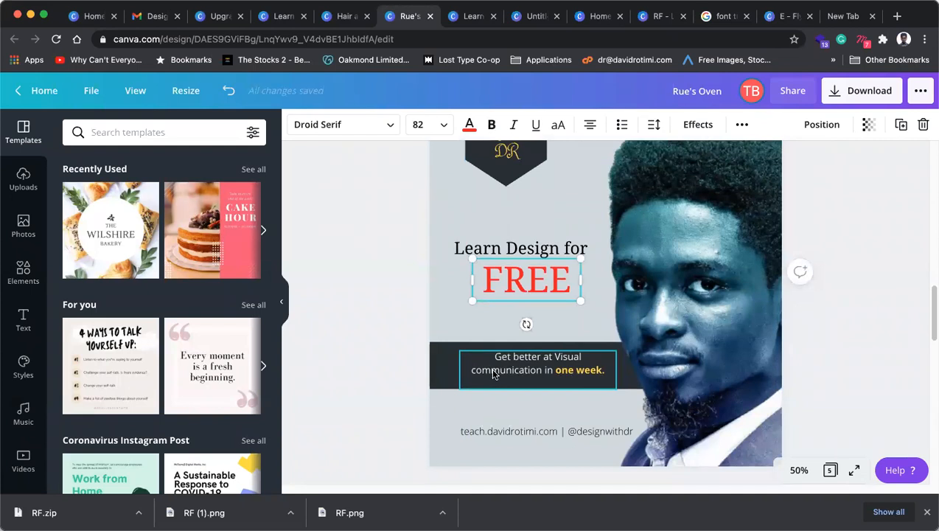
left_click_drag(551, 426, 550, 420)
left_click_drag(457, 424, 464, 422)
left_click_drag(535, 425, 520, 420)
left_click(636, 340)
Step: Change the page background to the custom pale blue #EBF7FA
scroll(570, 357, "up", 1)
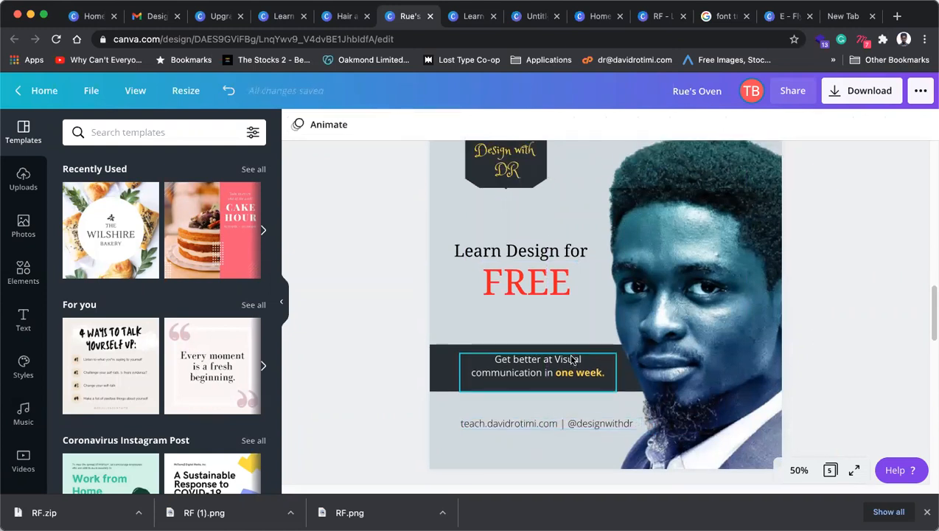
left_click(546, 303)
left_click(578, 394)
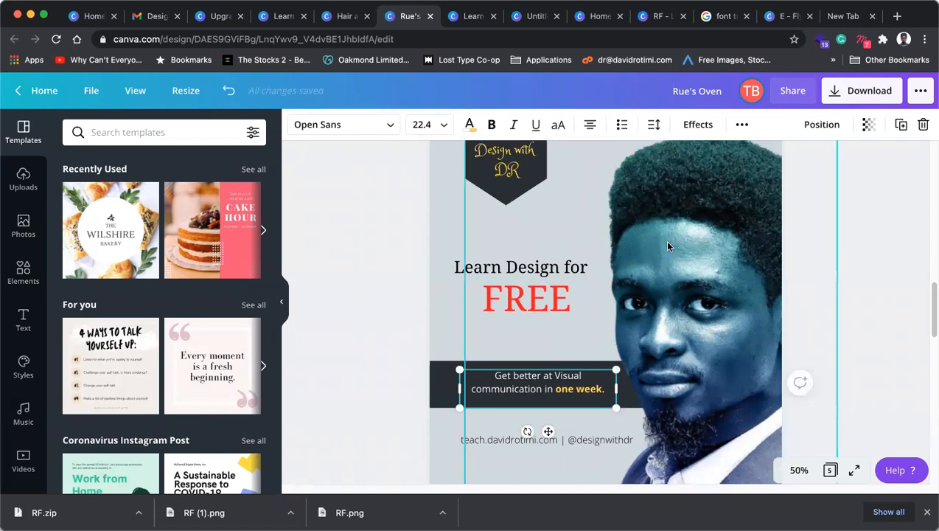
left_click(438, 212)
left_click(298, 127)
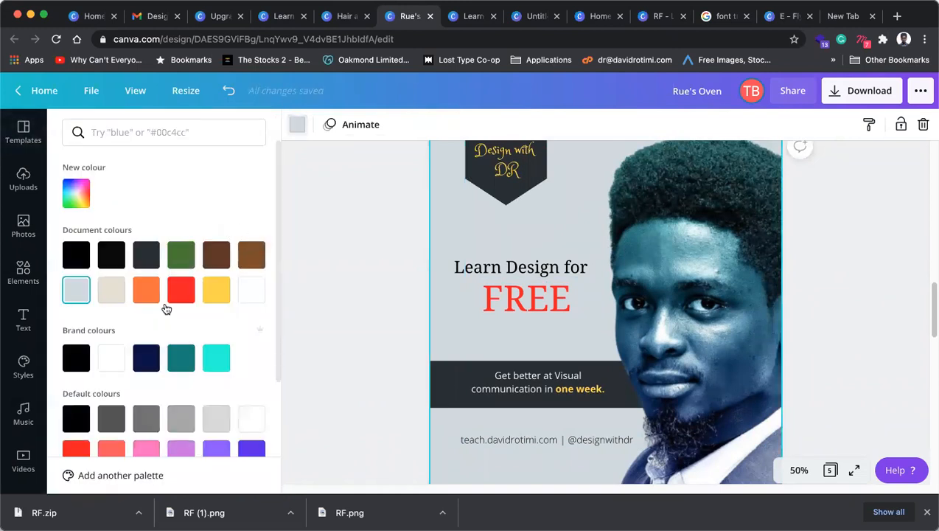
left_click(76, 193)
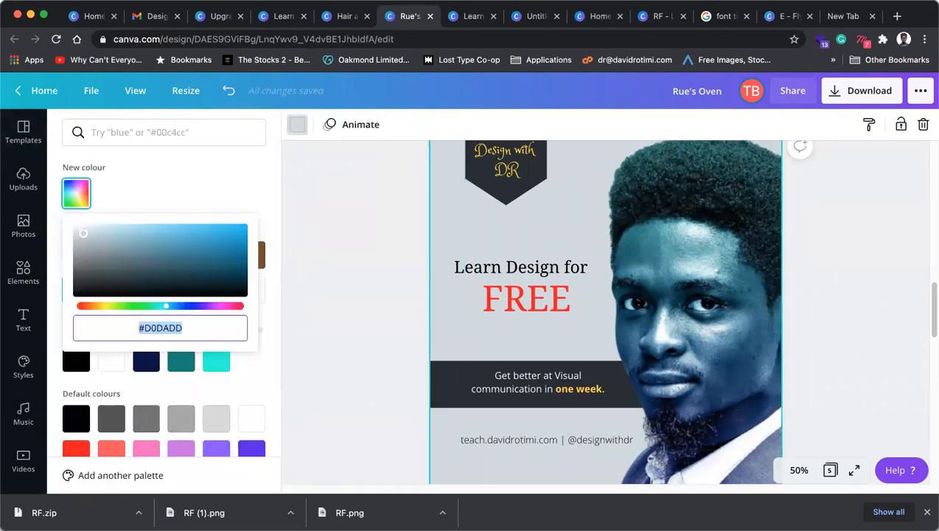
left_click(84, 230)
left_click_drag(85, 228, 82, 225)
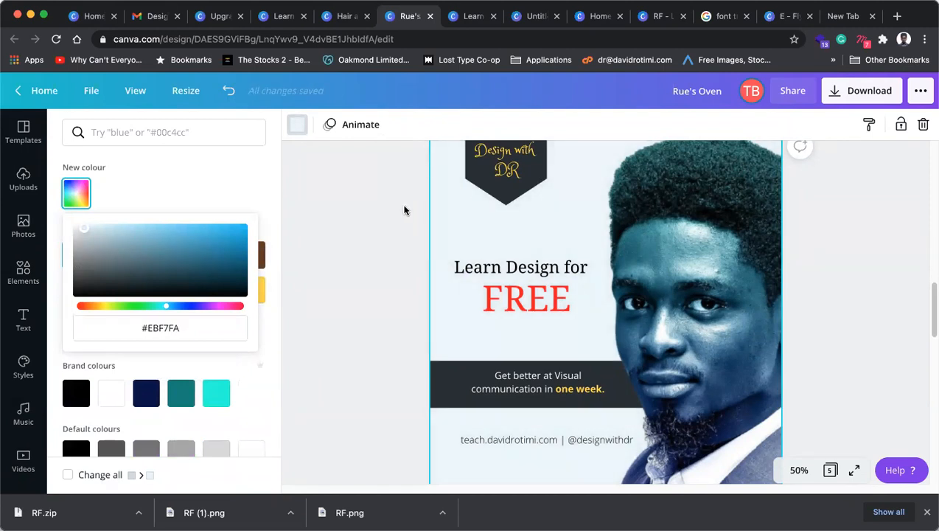
left_click(446, 201)
scroll(478, 287, "up", 1)
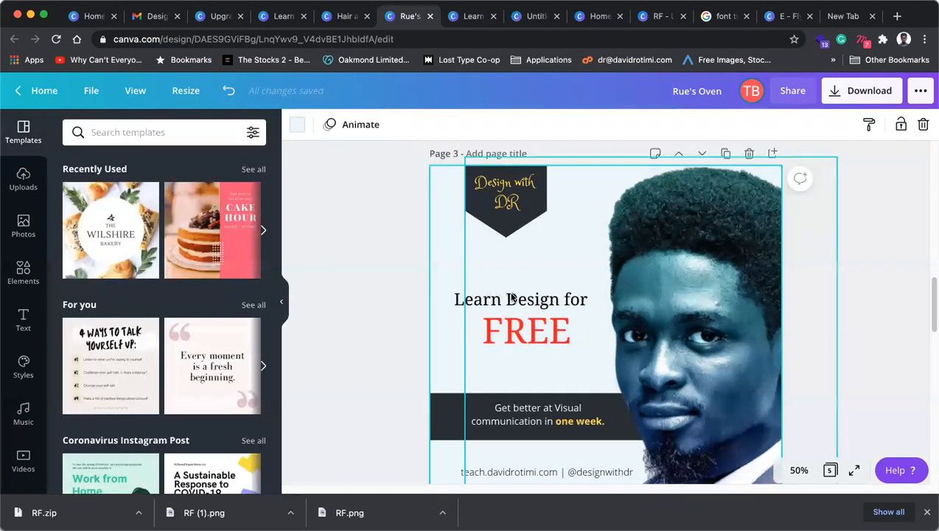
Step: Enlarge the FREE text by its handles in several passes
left_click(514, 331)
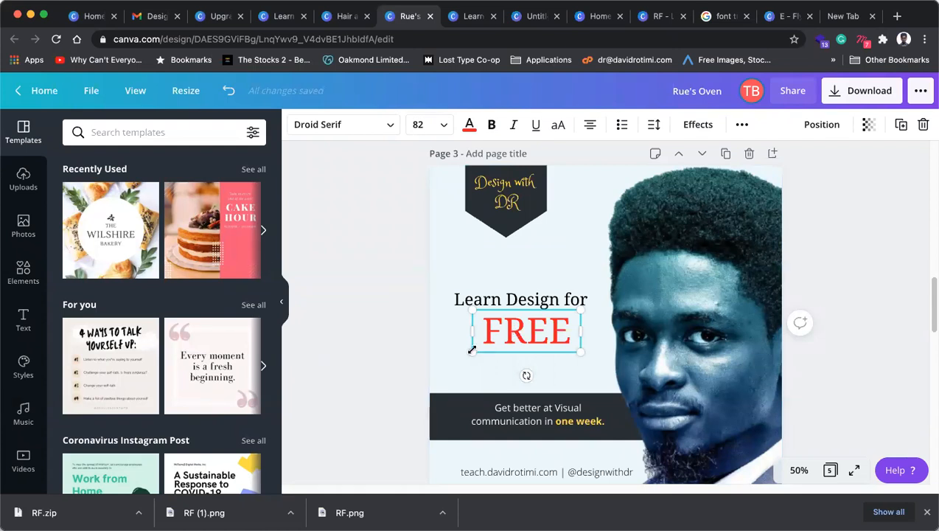
left_click_drag(464, 357, 453, 362)
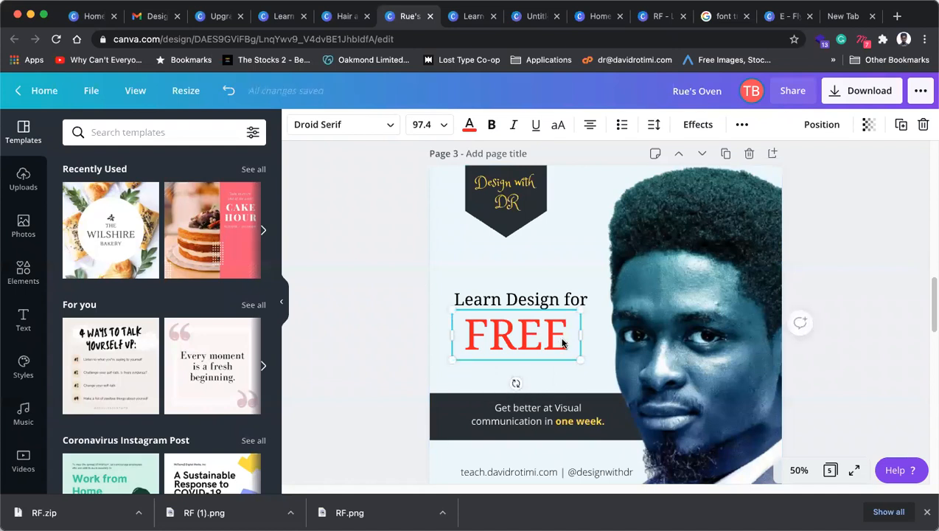
left_click_drag(591, 363, 595, 366)
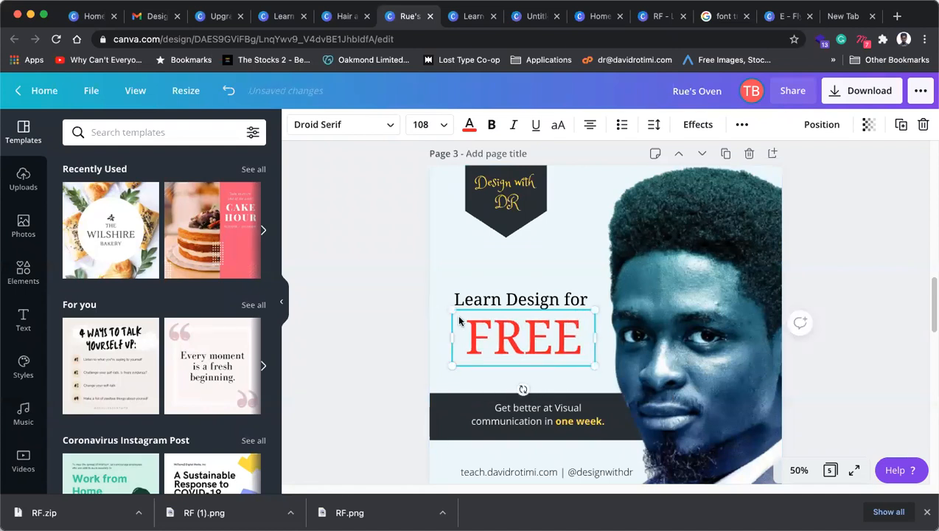
left_click_drag(451, 309, 432, 298)
left_click_drag(597, 301, 605, 299)
left_click_drag(439, 301, 482, 310)
left_click(388, 300)
Step: Reposition and enlarge the 'Learn Design for' and FREE heading pair together
left_click(525, 324)
left_click(531, 297, "shift")
left_click_drag(537, 326, 519, 317)
left_click_drag(575, 345, 590, 351)
left_click(455, 249)
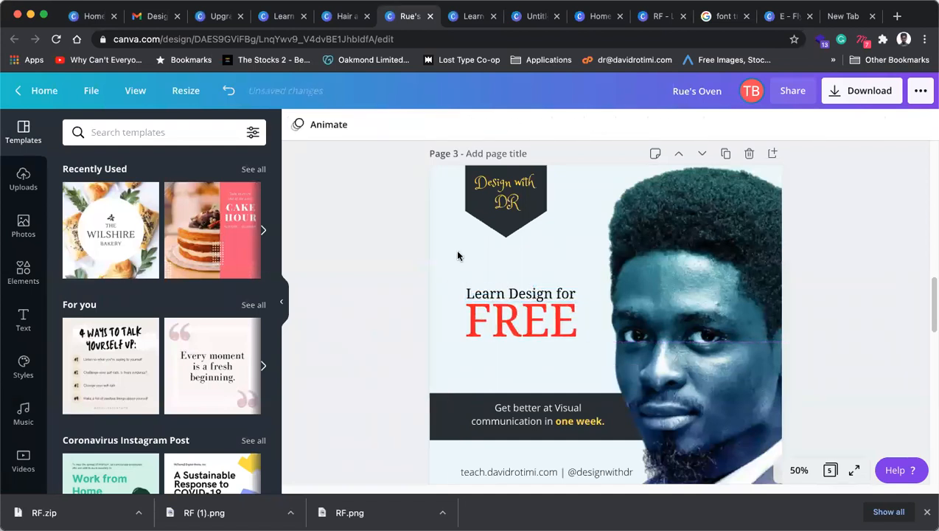
left_click(521, 313)
key("Escape")
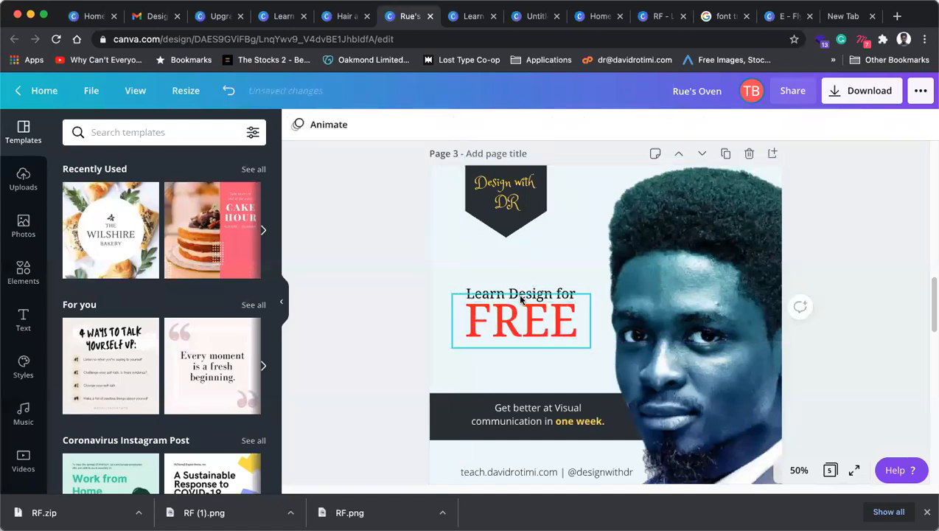
left_click(502, 298)
key("Escape")
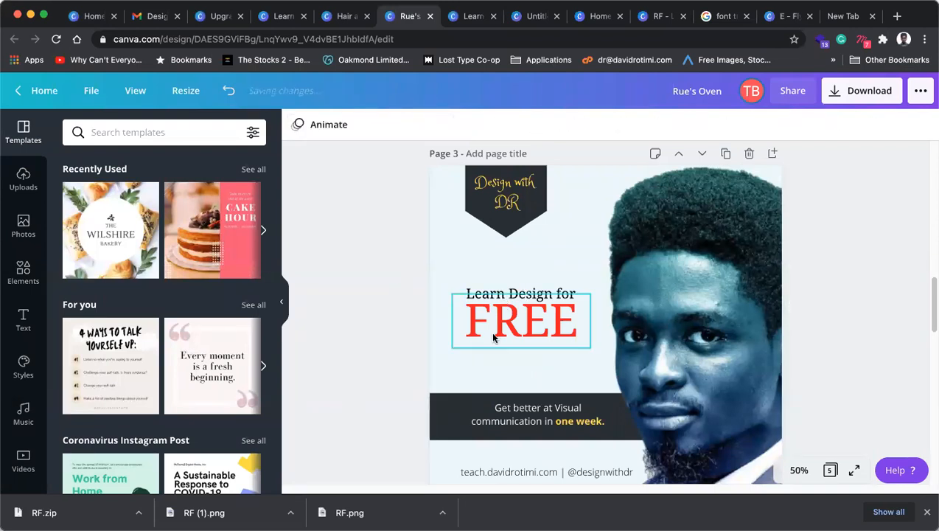
scroll(490, 331, "down", 2)
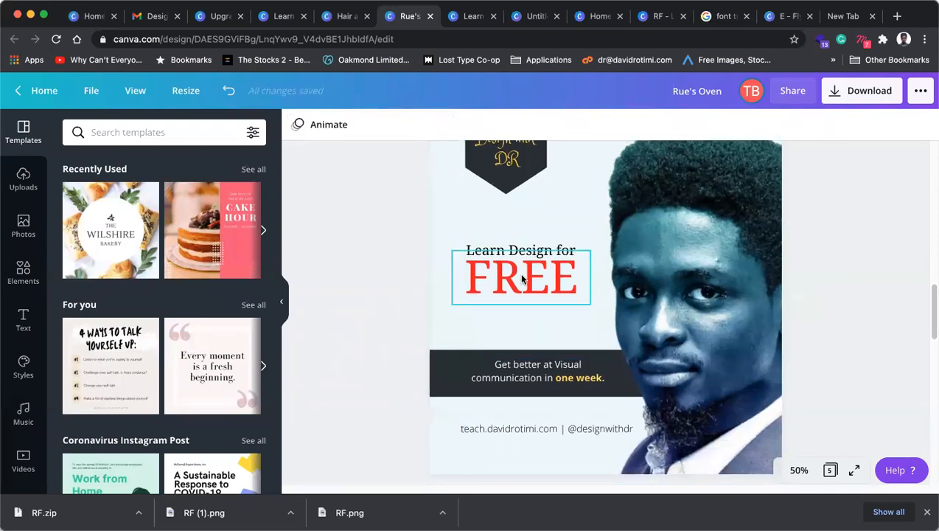
scroll(531, 264, "up", 1)
Step: Centre the 'Design with DR' badge on the page guide and move FREE slightly lower
left_click(483, 181)
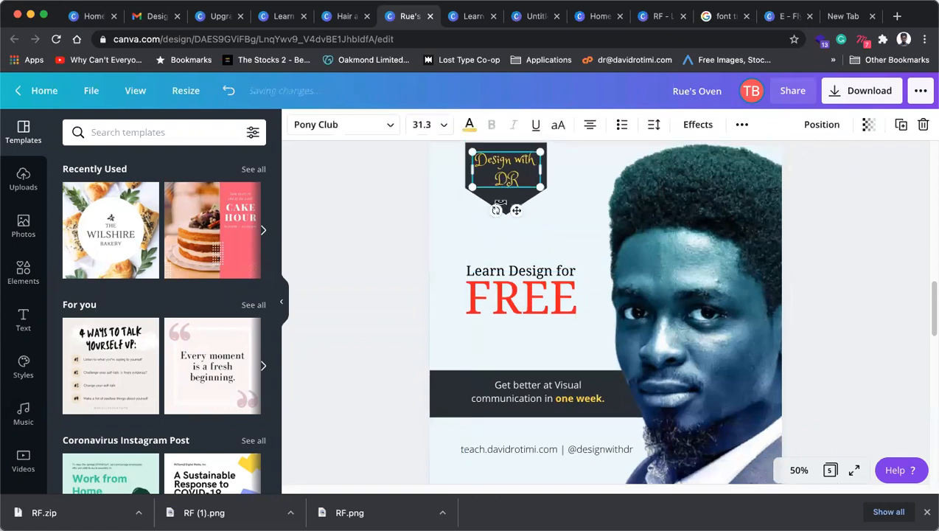
left_click(502, 201)
left_click_drag(516, 202, 524, 205)
left_click_drag(529, 385, 523, 383)
left_click(523, 274)
left_click_drag(515, 307, 515, 327)
Step: Break 'Learn Design for' onto two lines, enlarge it, and tighten its line height from 1.4
left_click(513, 270)
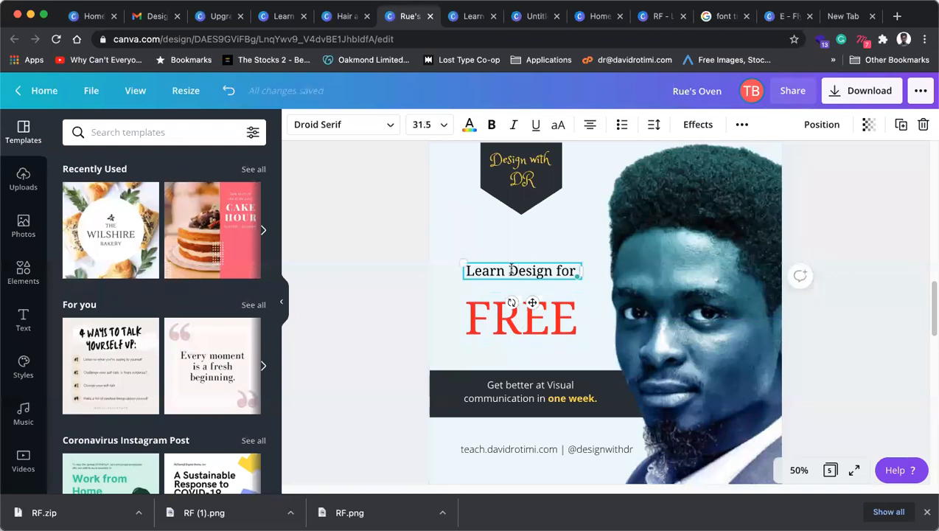
key("Return")
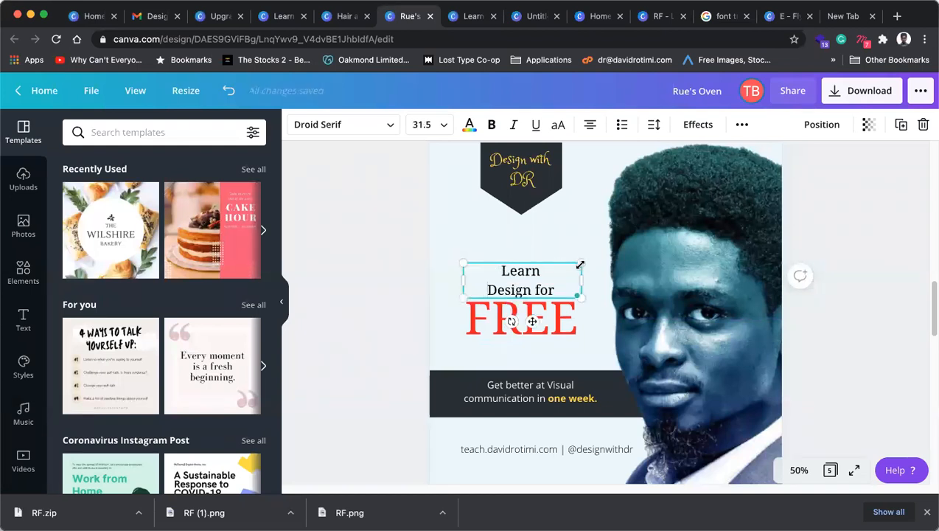
mouse_move(584, 261)
left_mouse_down()
mouse_move(616, 252)
mouse_move(579, 277)
left_mouse_up()
triple_click(501, 284)
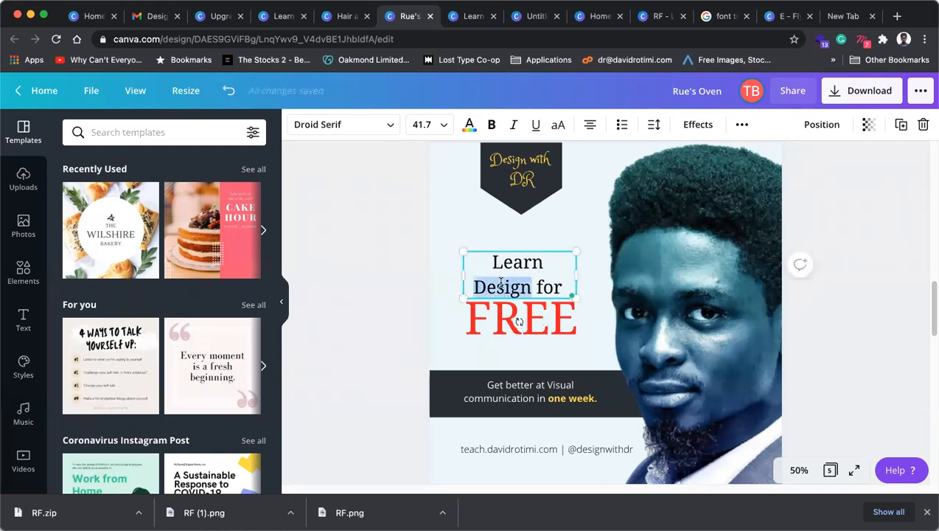
left_click(831, 187)
triple_click(500, 280)
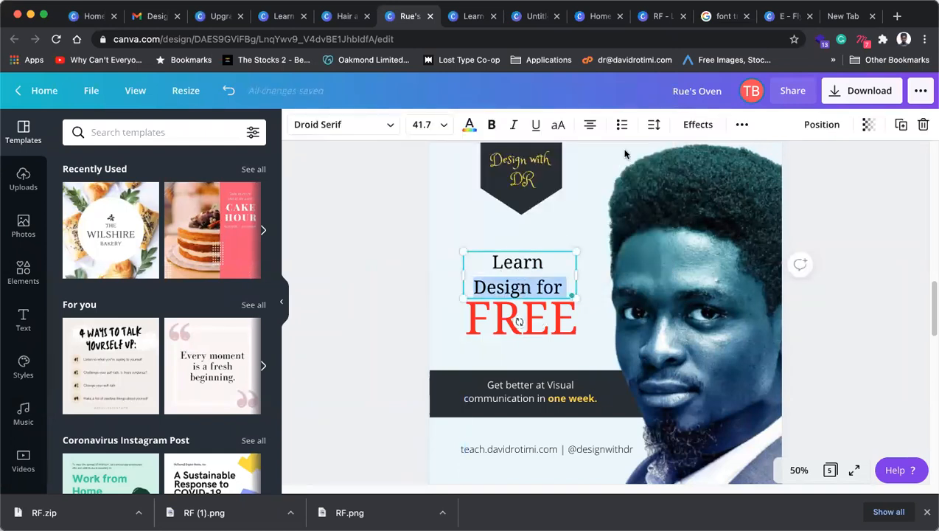
left_click(653, 125)
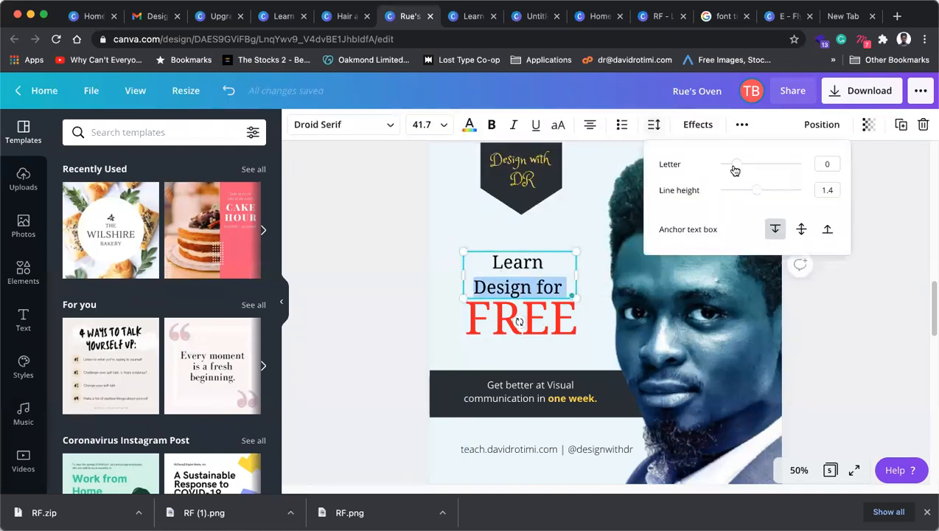
mouse_move(758, 190)
left_mouse_down()
mouse_move(740, 191)
mouse_move(745, 197)
left_mouse_up()
left_click(404, 285)
left_click(515, 320)
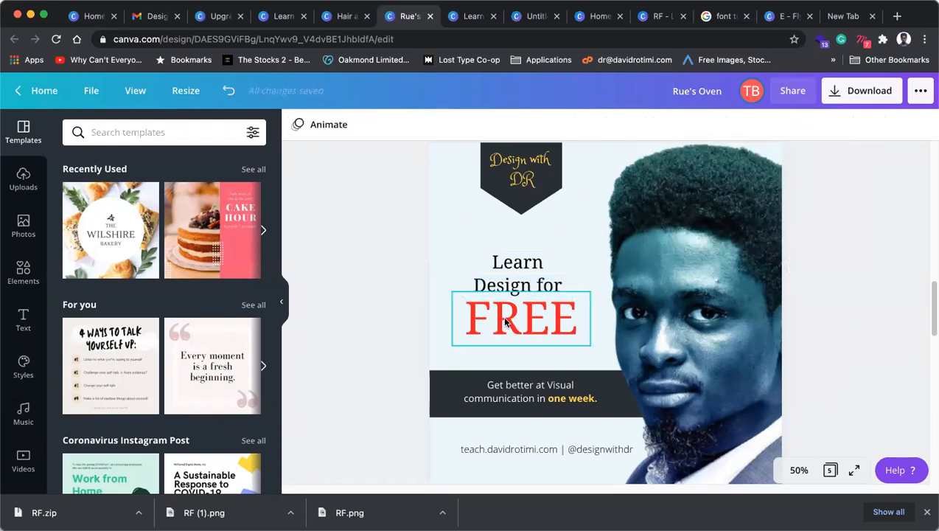
Step: Change the FREE text colour from red to dark grey
left_click(469, 124)
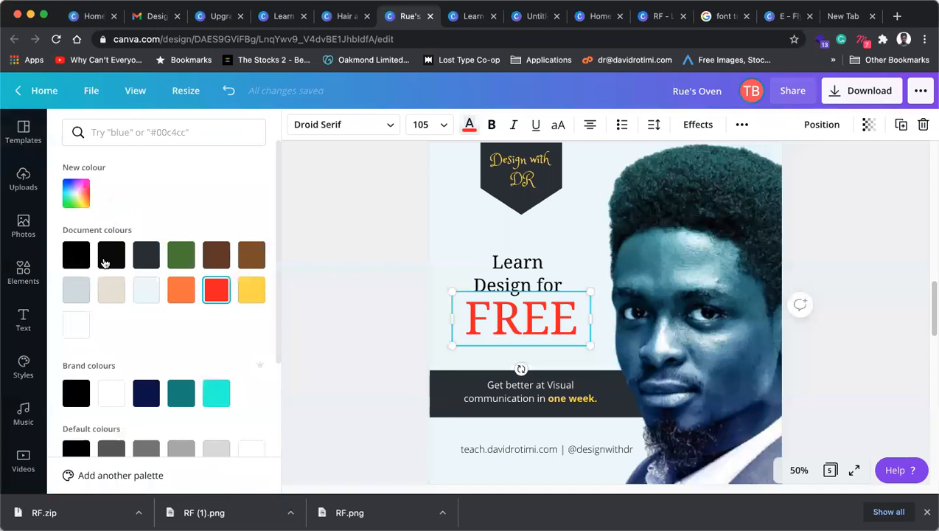
scroll(78, 390, "down", 2)
scroll(78, 391, "up", 2)
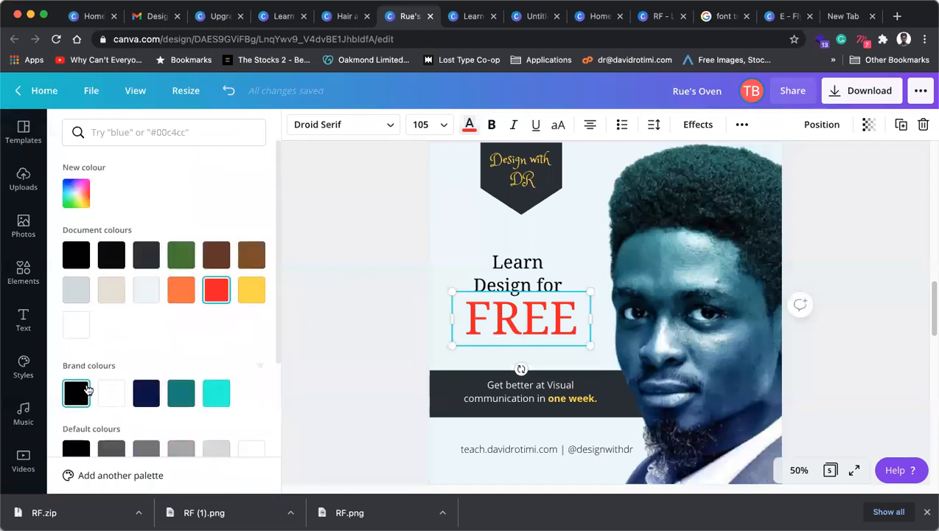
scroll(111, 221, "down", 2)
left_click(111, 191)
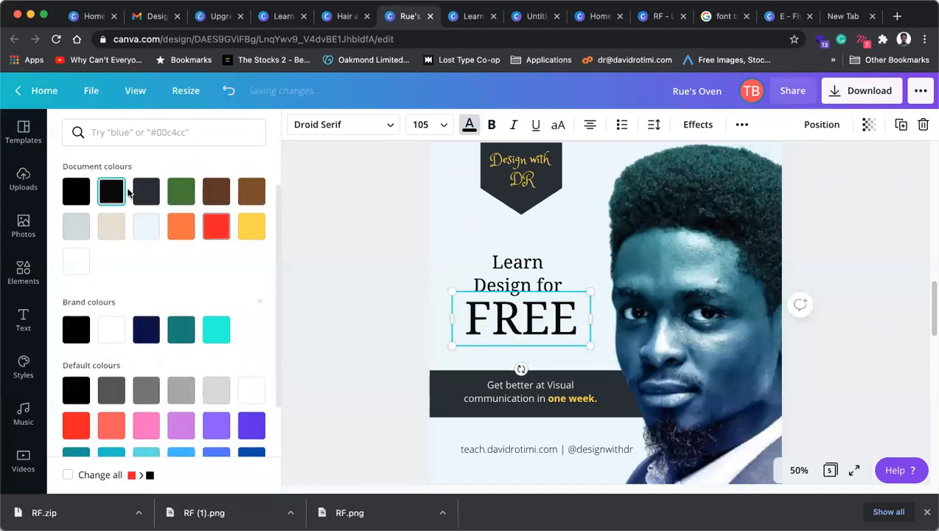
left_click(146, 194)
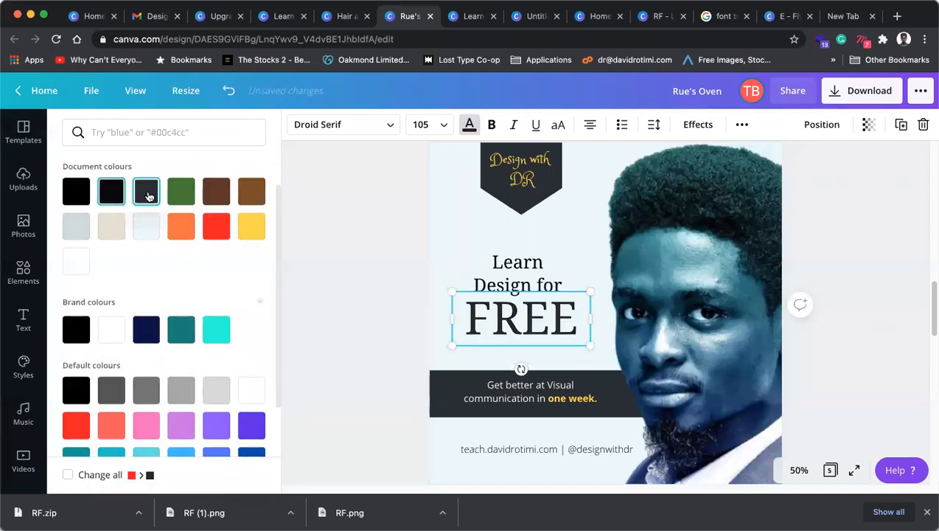
left_click(371, 321)
left_click(349, 313)
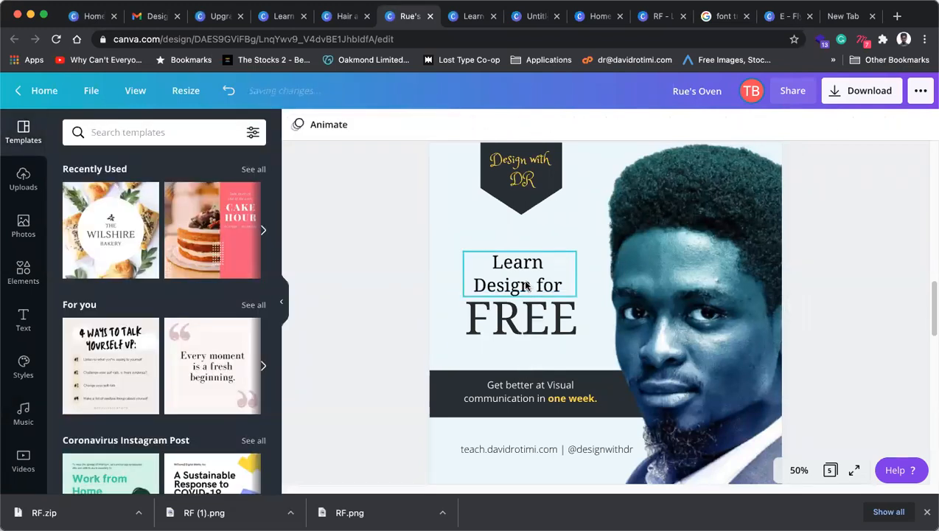
Step: Enlarge 'Learn Design for' and FREE together and shift the block slightly upward
left_click(524, 281)
left_click(523, 326, "shift")
left_click_drag(584, 347, 604, 356)
left_click_drag(537, 333, 538, 325)
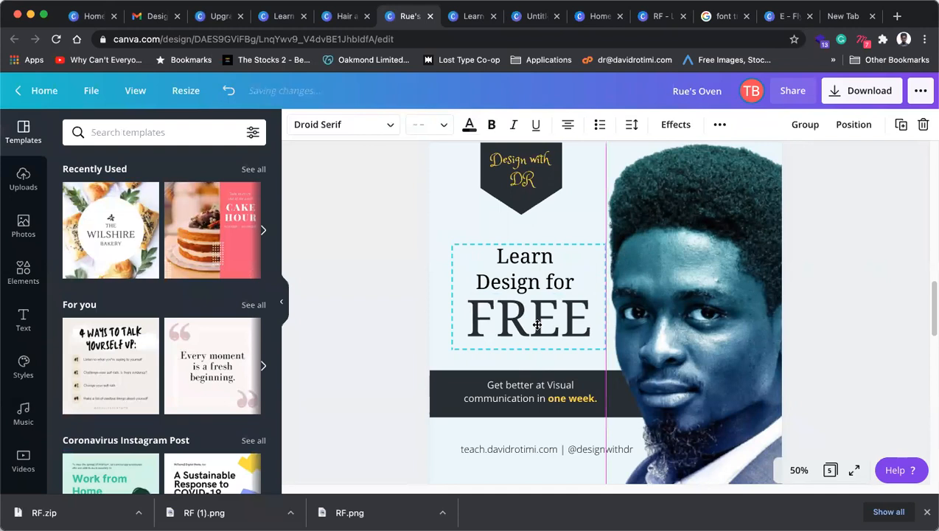
left_click_drag(538, 325, 538, 327)
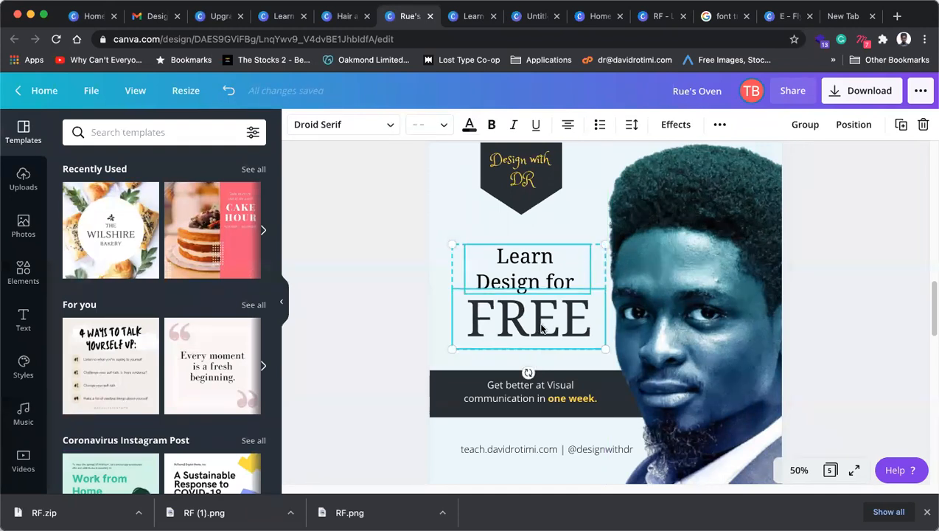
left_click(546, 398)
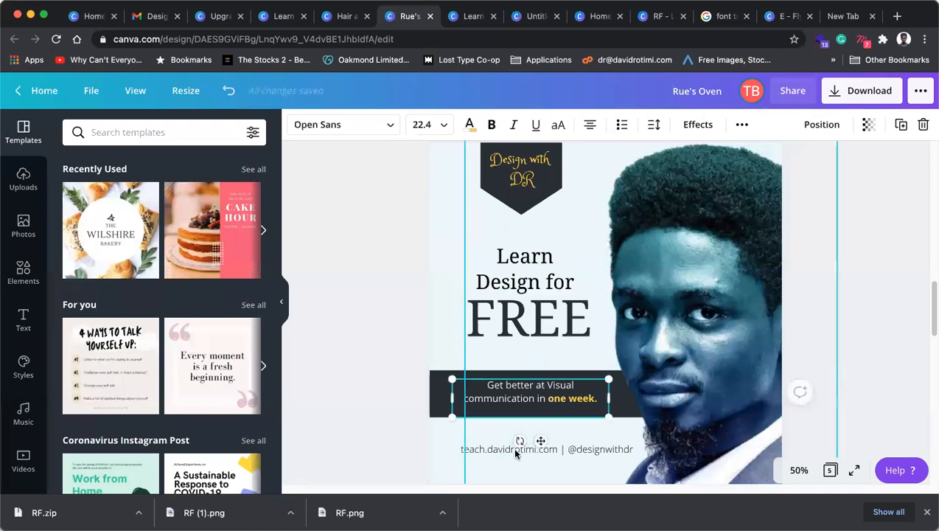
Step: Set the badge text in Breul Grotesk at size 28.3 with DR in bold
left_click(525, 181)
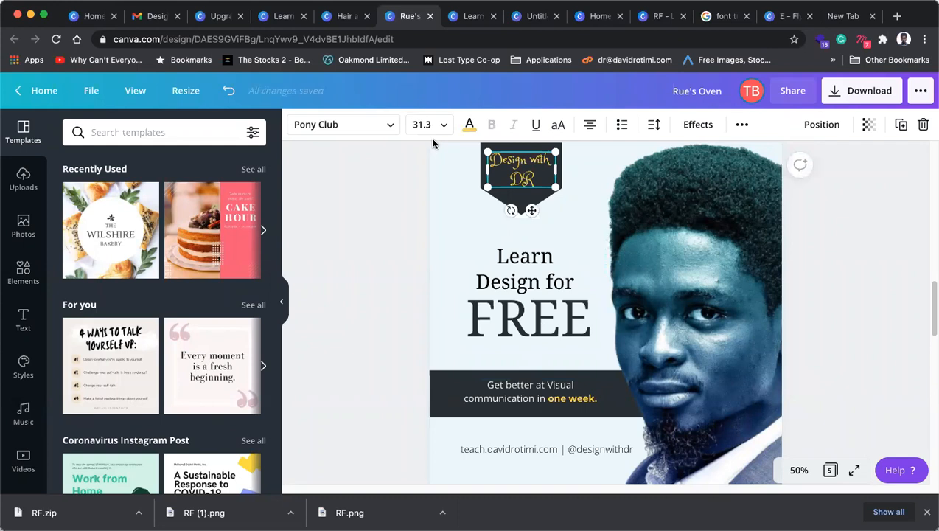
scroll(470, 155, "up", 2)
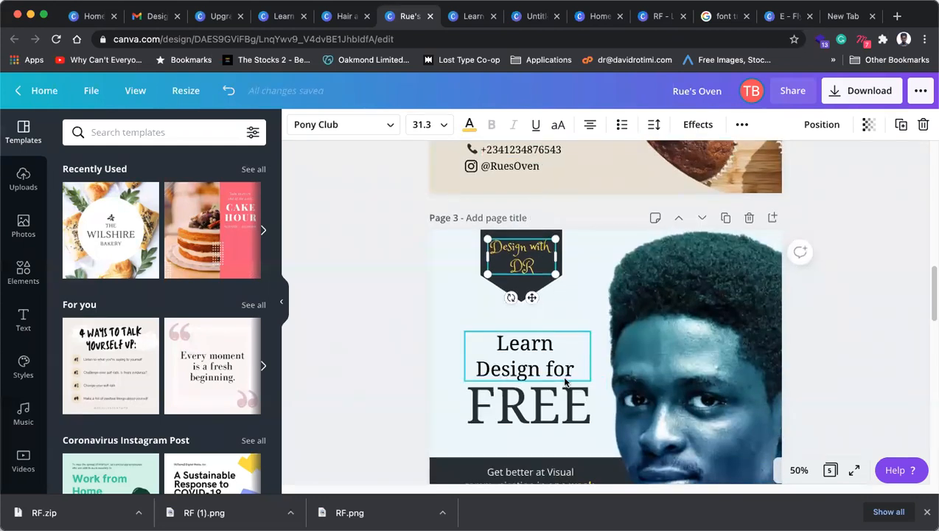
scroll(538, 381, "down", 2)
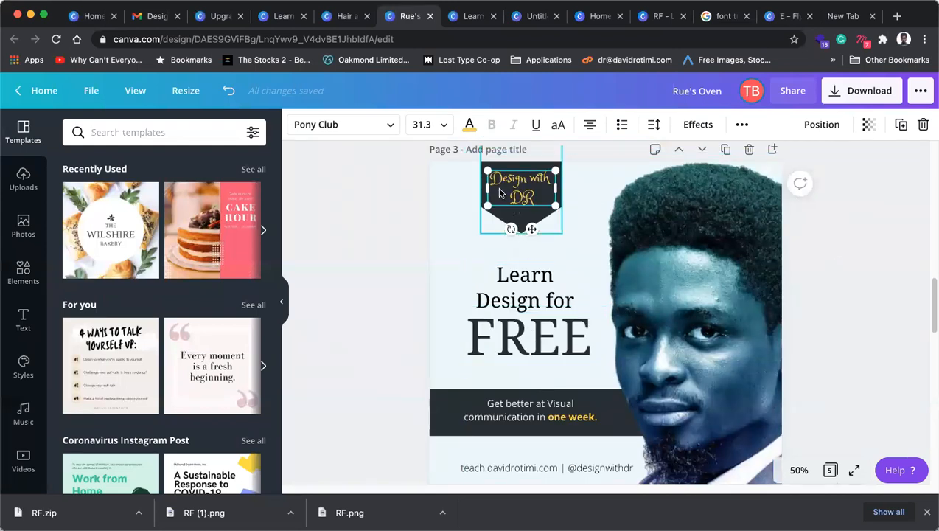
left_click(382, 126)
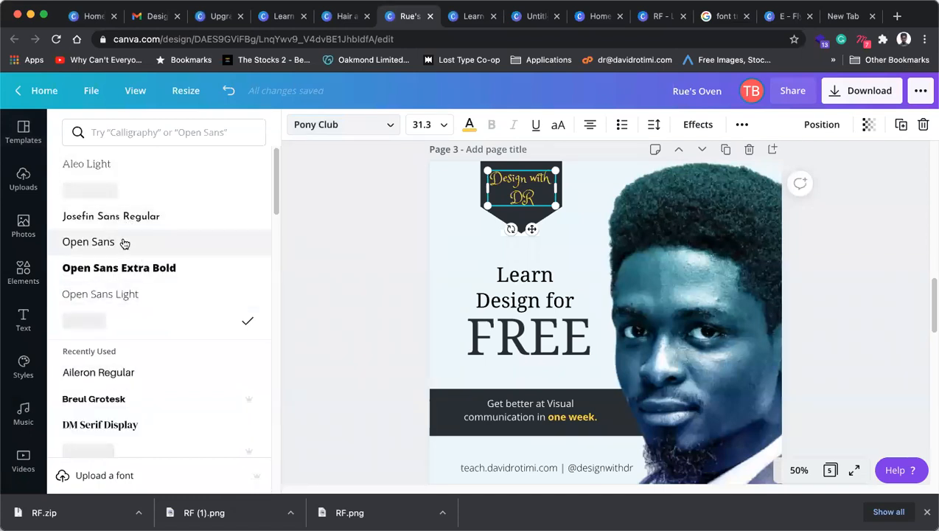
left_click(123, 243)
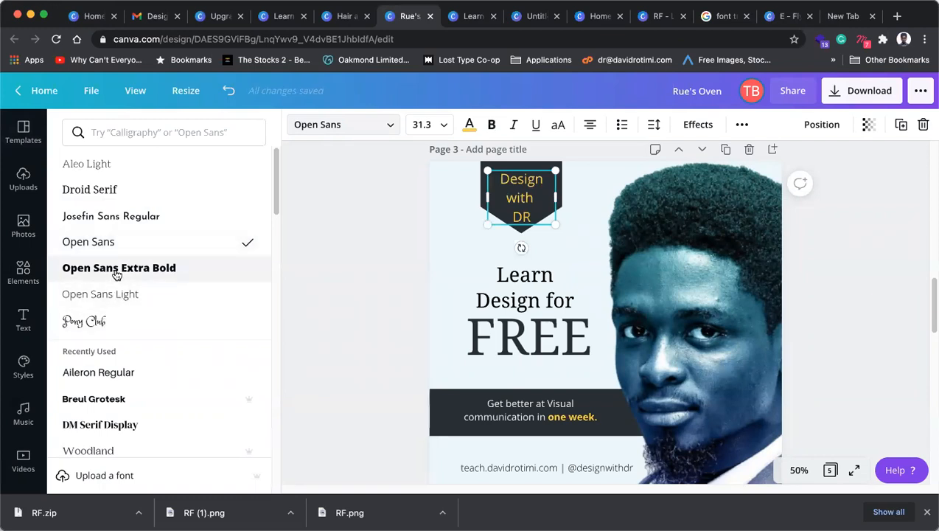
left_click(102, 399)
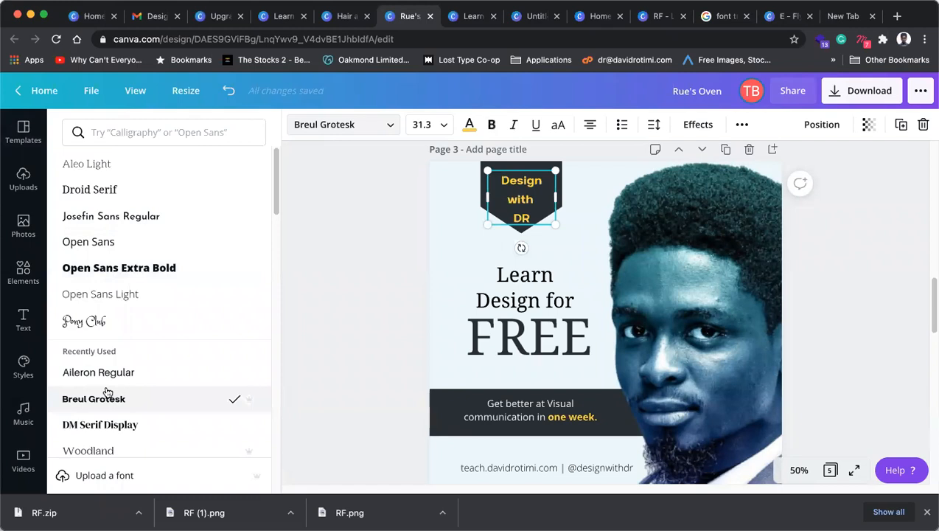
key("shift+super+comma")
key("shift+super+comma")
key("shift+super+comma")
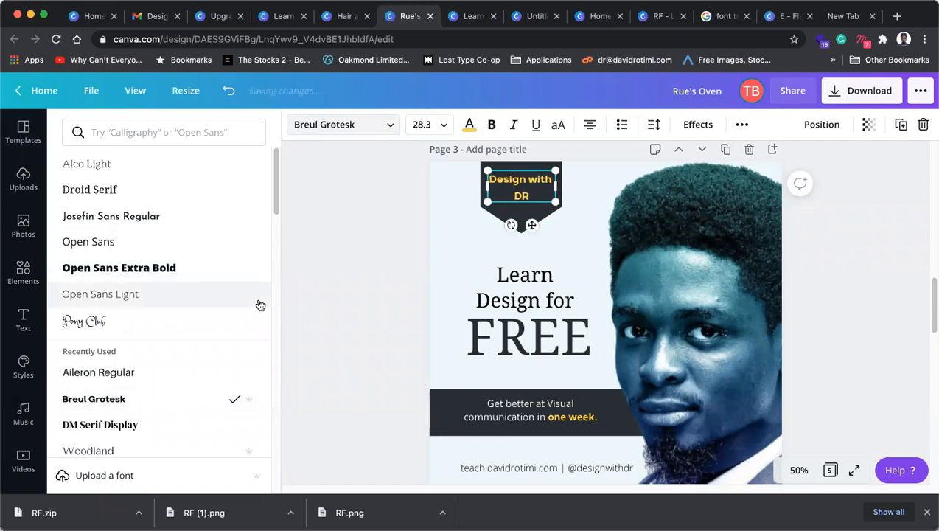
double_click(528, 196)
left_click(492, 124)
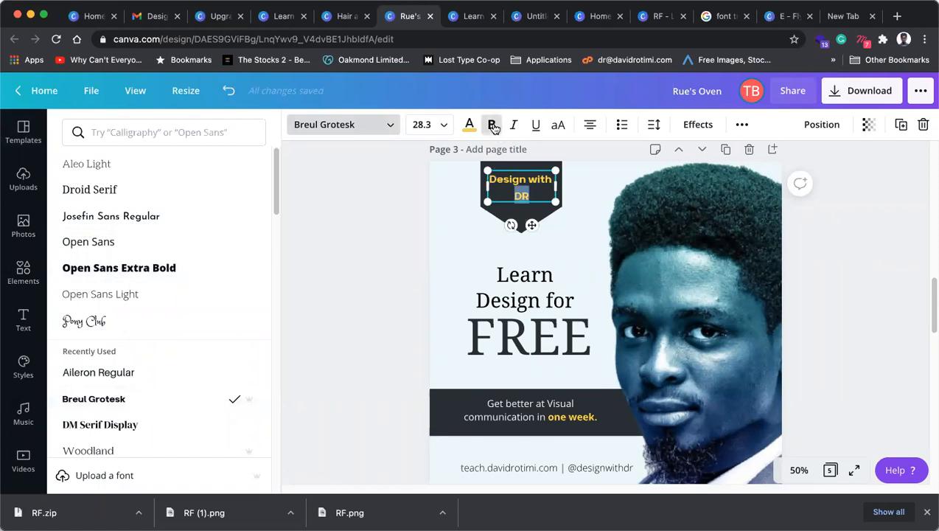
Step: Split the badge text into 'Design' / 'with DR' and nudge it up to centre it
left_click_drag(556, 185, 460, 172)
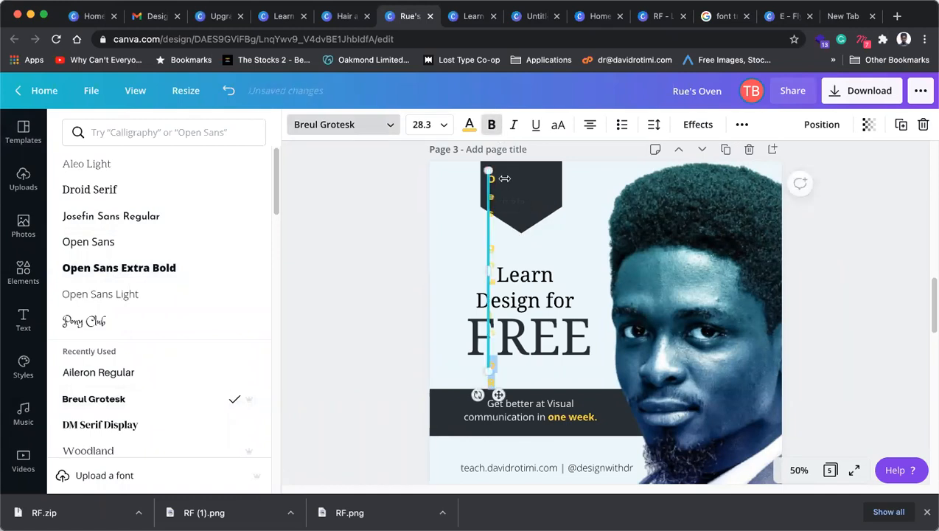
key("super+z")
left_click_drag(534, 205, 506, 197)
key("BackSpace")
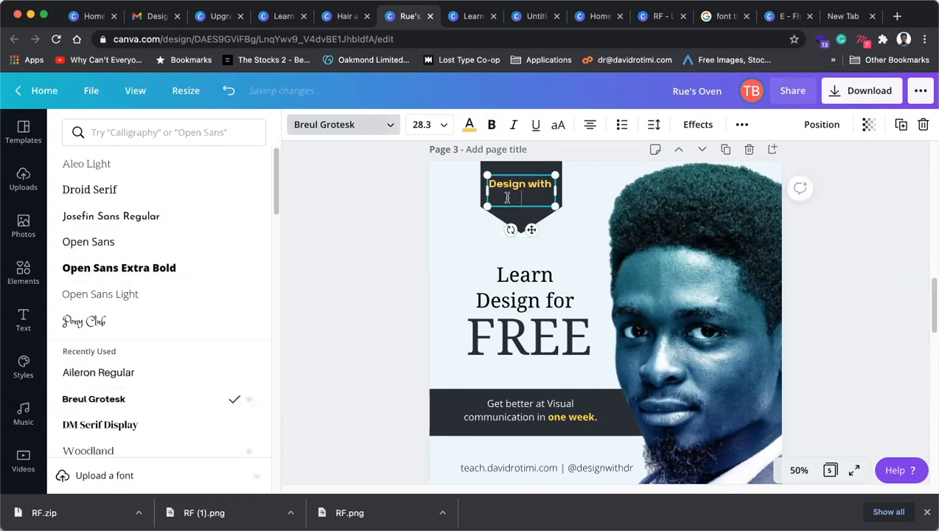
left_click(521, 185)
key("Return")
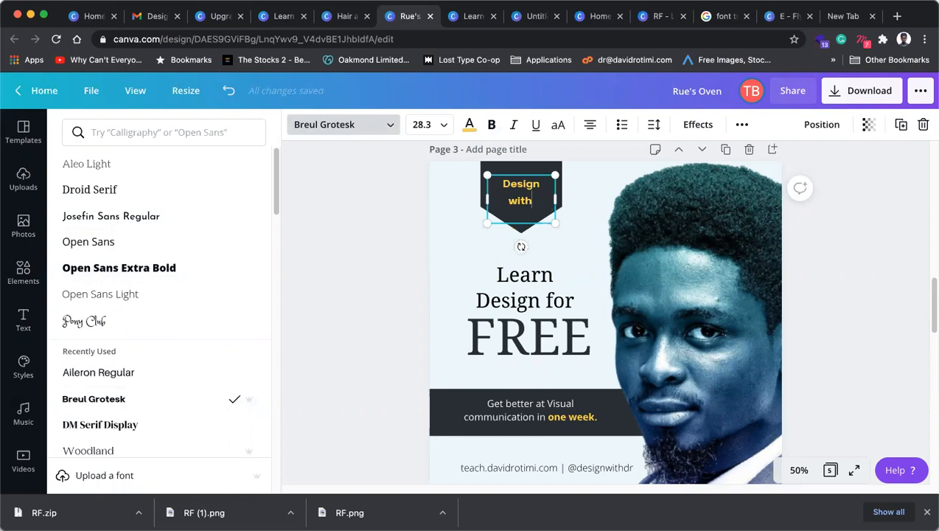
type("DR")
key("Escape")
left_click(389, 219)
left_click_drag(523, 203, 530, 193)
left_click(388, 226)
scroll(484, 381, "down", 2)
left_click(472, 393)
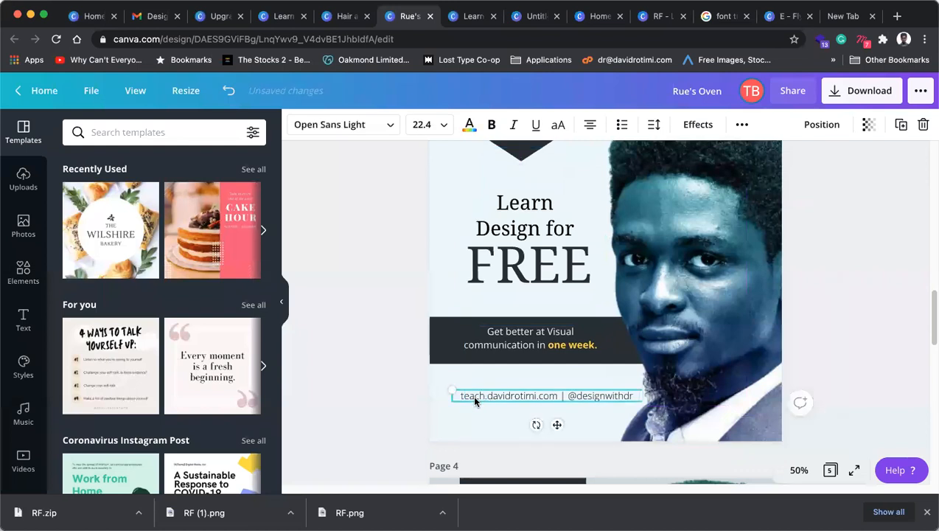
left_click_drag(475, 398, 484, 397)
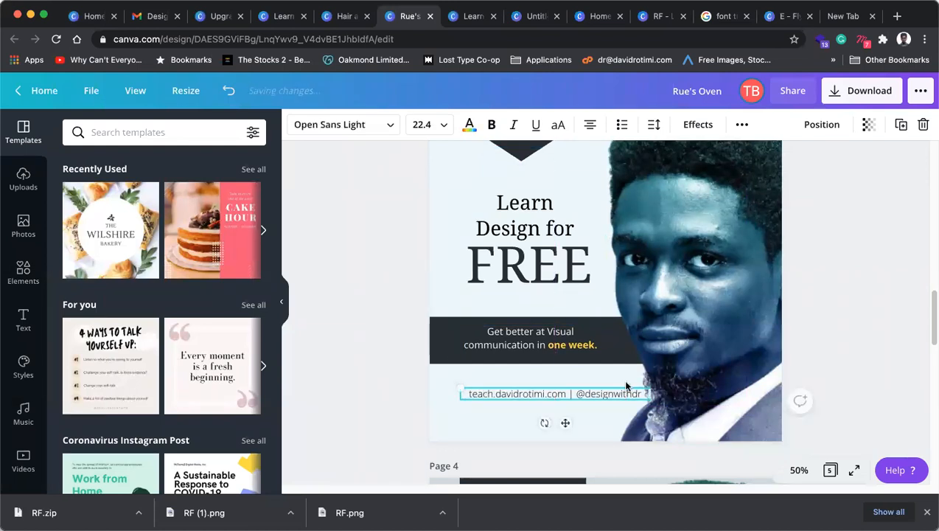
left_click_drag(645, 384, 625, 388)
left_click_drag(568, 398, 512, 395)
left_click(373, 373)
left_click(528, 347)
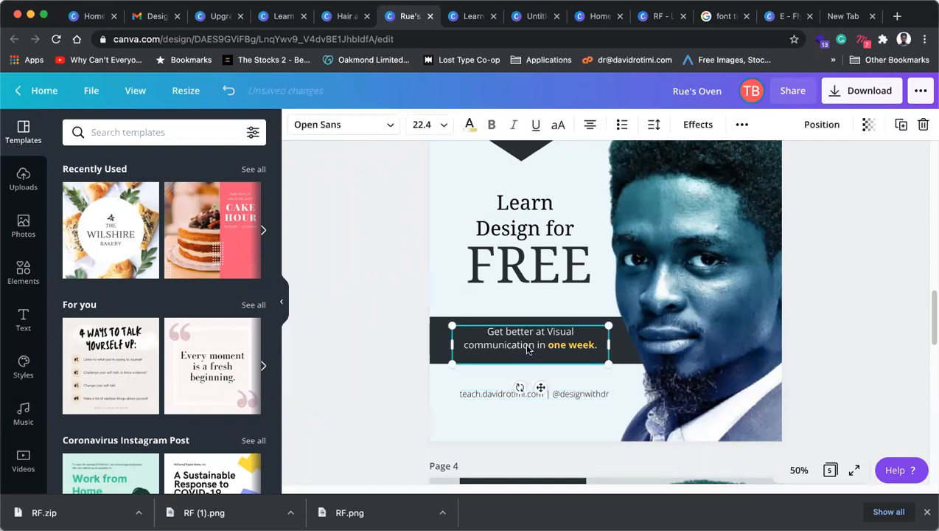
key("Down")
key("Down")
scroll(356, 342, "down", 1)
scroll(423, 326, "up", 3)
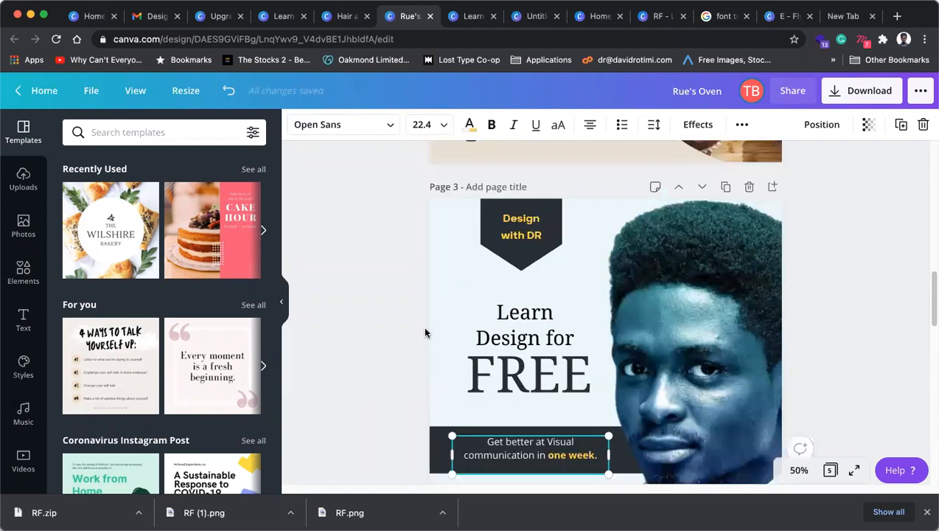
left_click(862, 289)
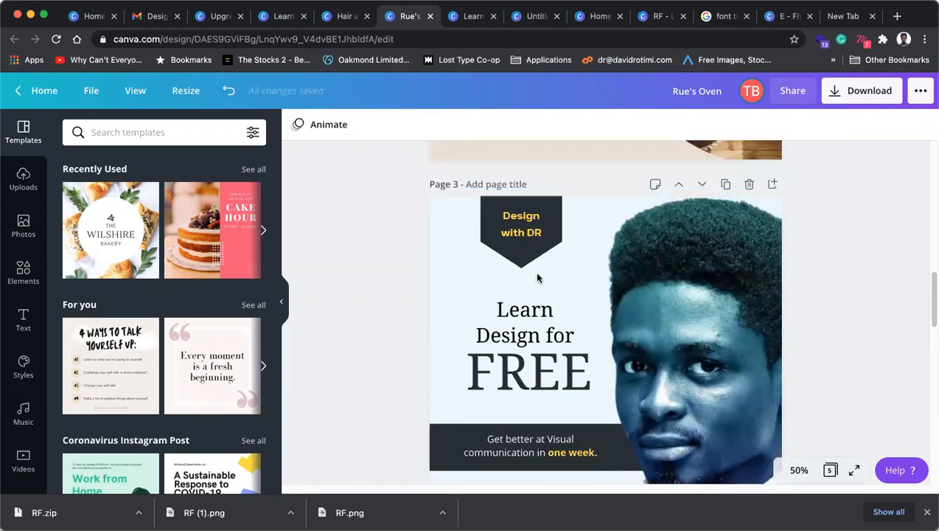
scroll(558, 323, "down", 1)
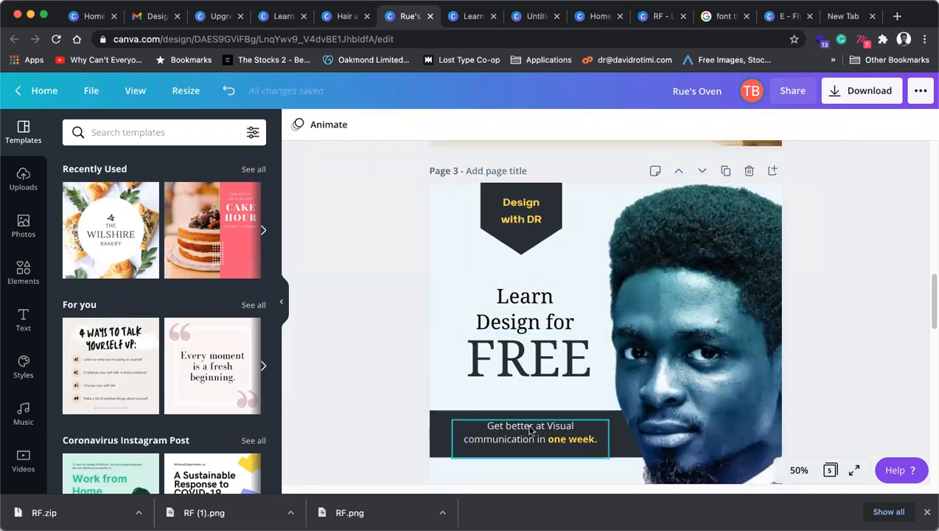
Step: Scroll through the Rue's Oven pages and back up, then close its tab
scroll(609, 328, "down", 5)
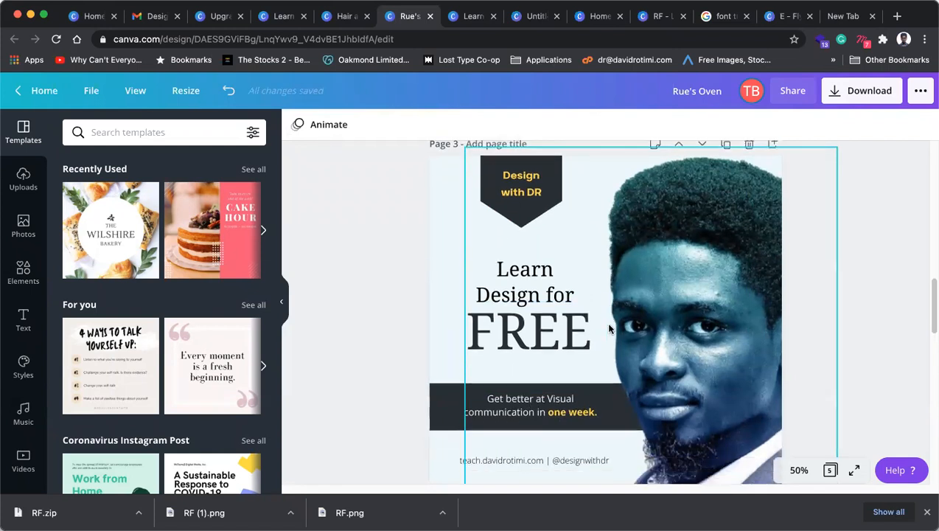
scroll(609, 329, "down", 10)
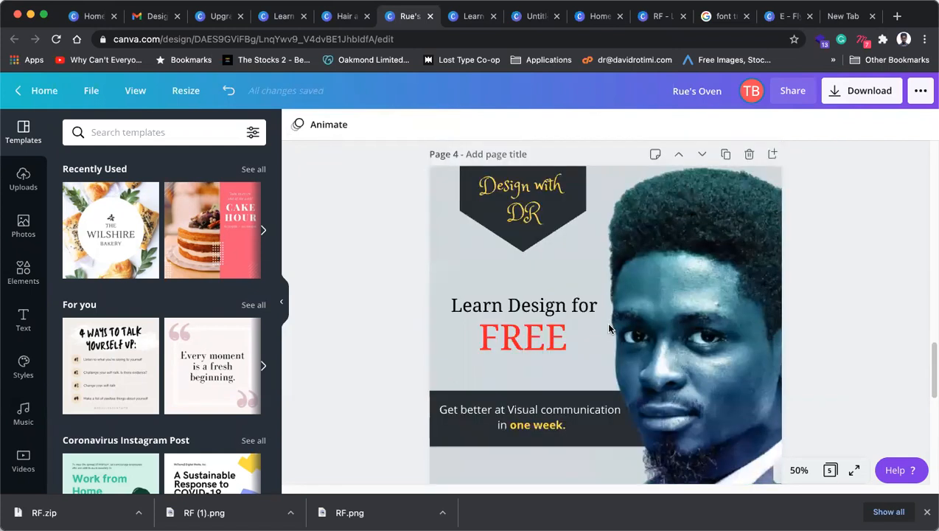
scroll(609, 329, "down", 8)
scroll(609, 329, "up", 20)
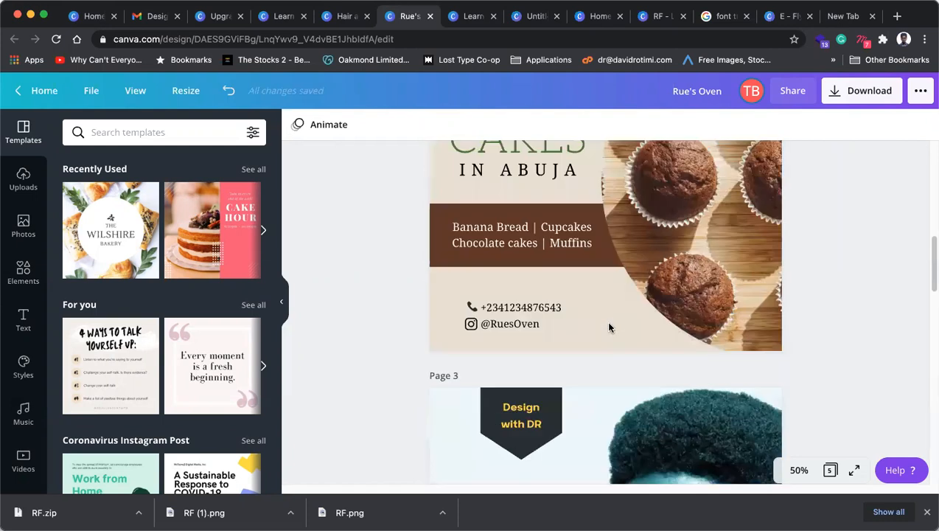
scroll(609, 328, "up", 8)
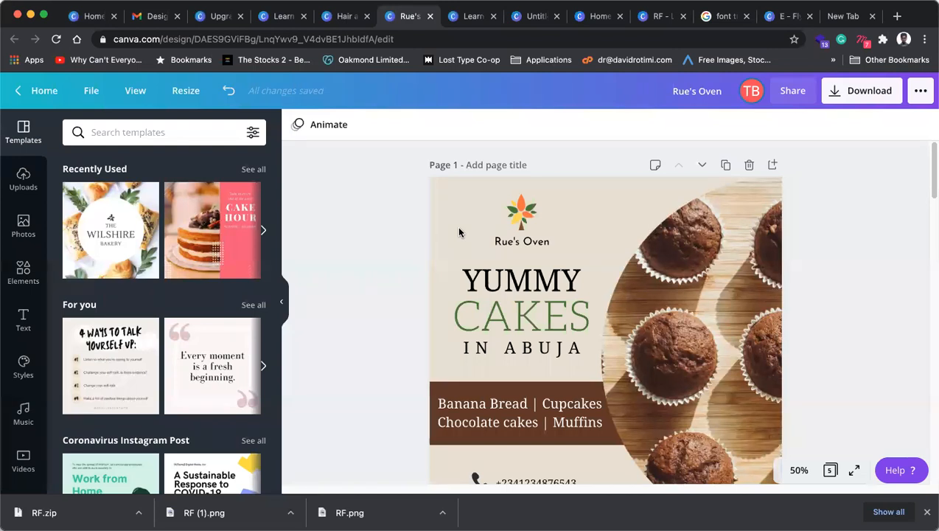
left_click(430, 16)
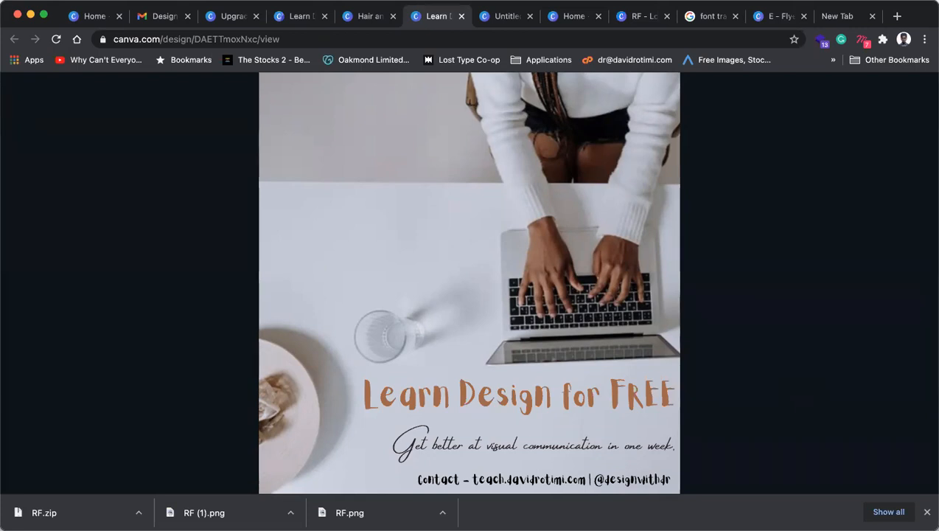
Step: Switch across the open tabs to the RF logo design
left_click(509, 18)
left_click(567, 23)
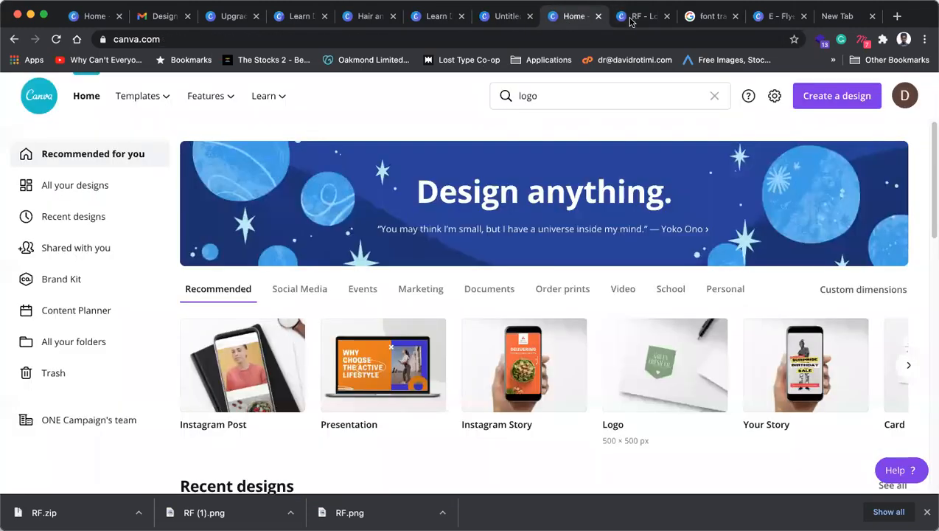
left_click(638, 16)
scroll(605, 354, "down", 2)
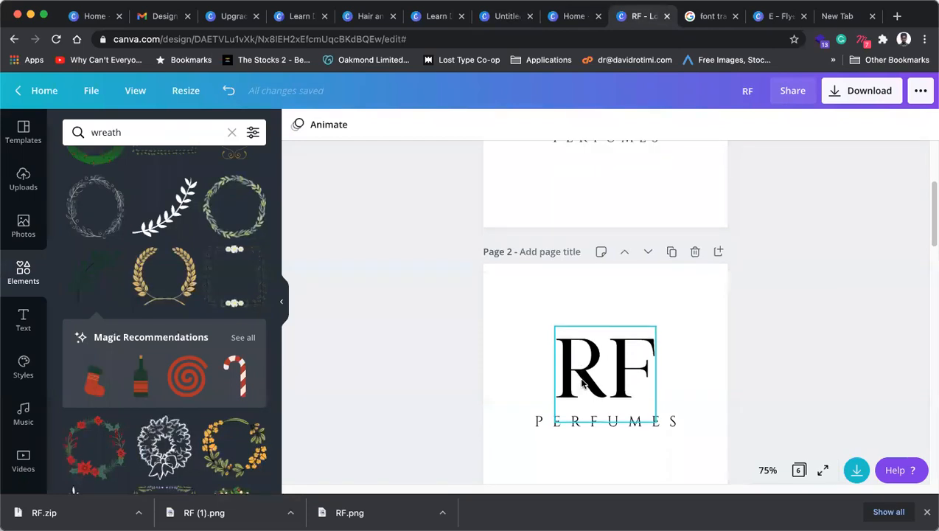
Step: Keep PNG as the logo's download type with size scaled to 2.5, then go to the home page
left_click(848, 96)
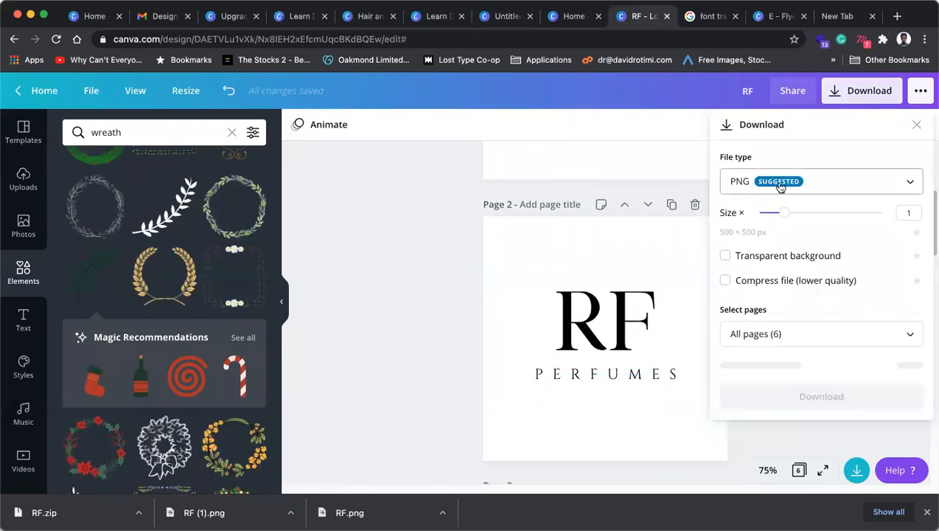
left_click(910, 184)
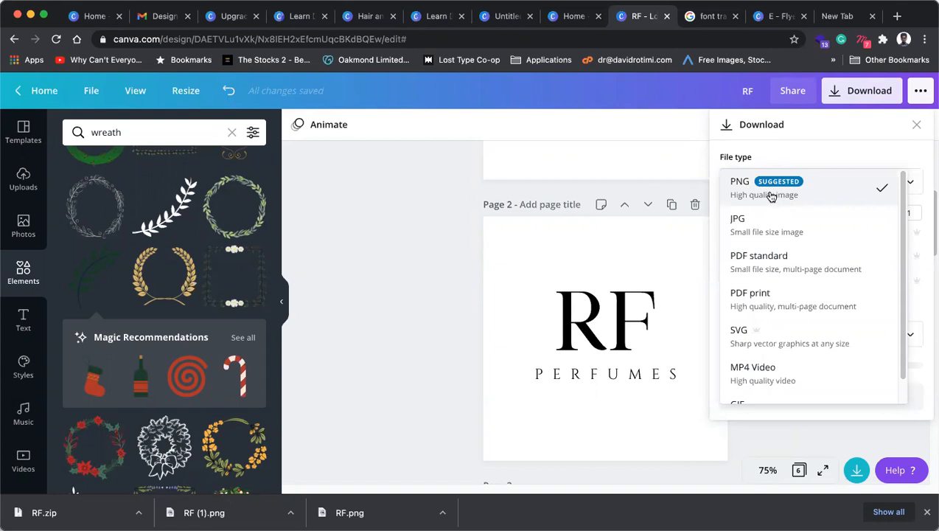
left_click(777, 183)
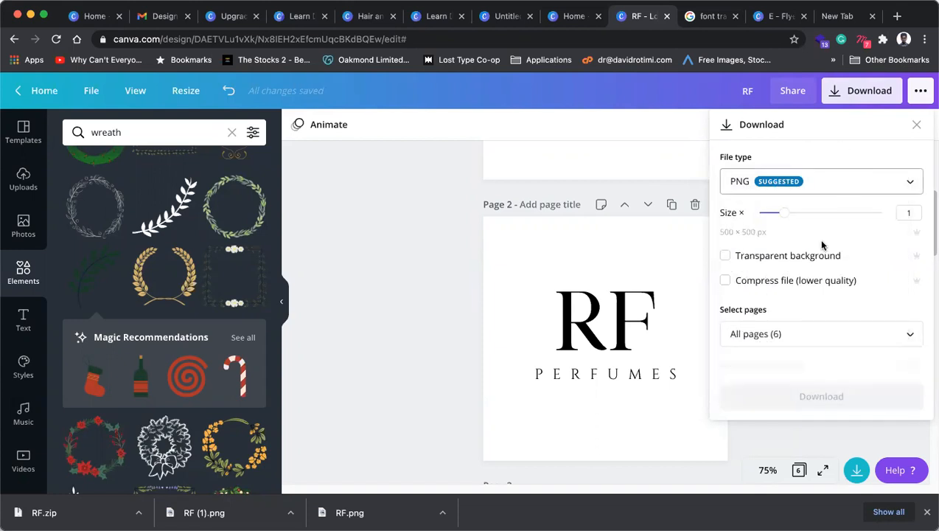
mouse_move(785, 213)
left_mouse_down()
mouse_move(880, 213)
mouse_move(783, 214)
mouse_move(791, 214)
left_mouse_up()
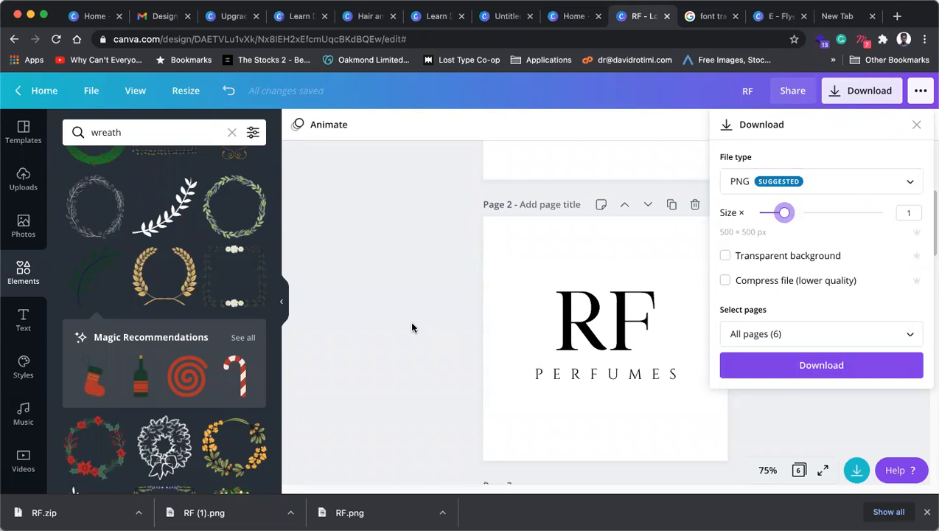
left_click(806, 184)
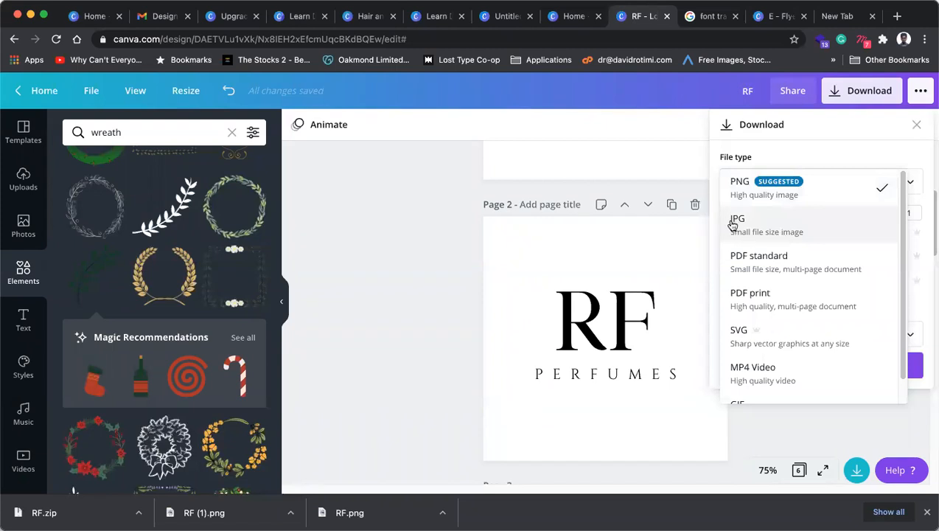
scroll(822, 287, "down", 1)
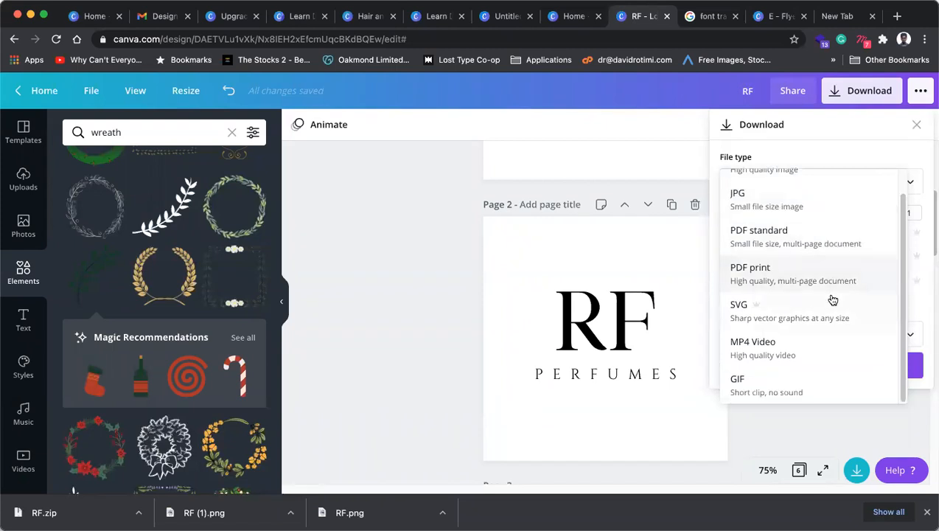
left_click(441, 249)
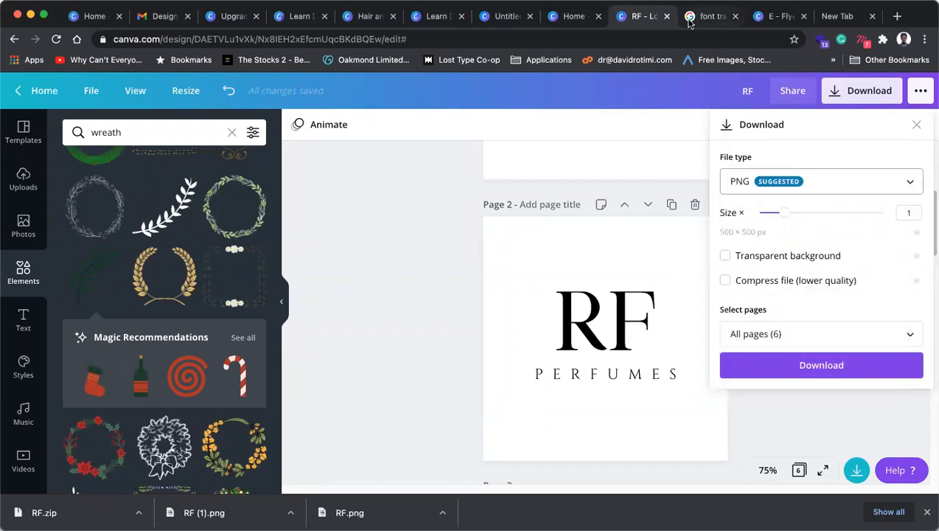
left_click(567, 18)
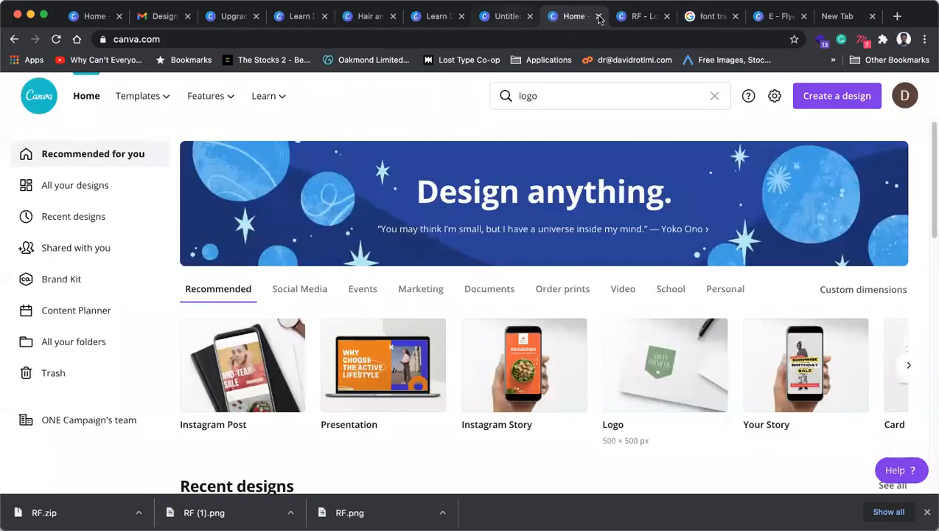
Step: Close the home tab with Cmd+W and switch to the Upgrade Your Style story design
key("super+w")
left_click(517, 19)
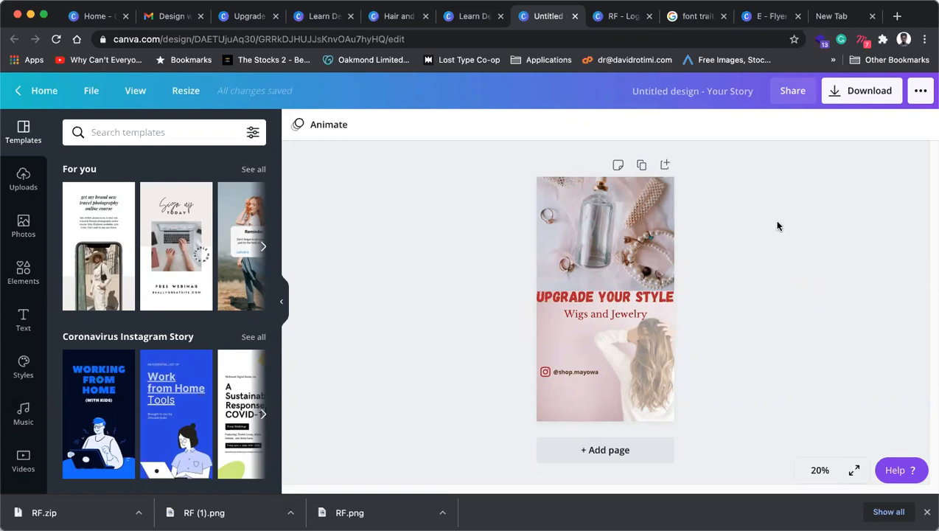
Step: Try wrapping the UPGRADE YOUR STYLE headline onto two lines, then undo it
left_click(672, 299)
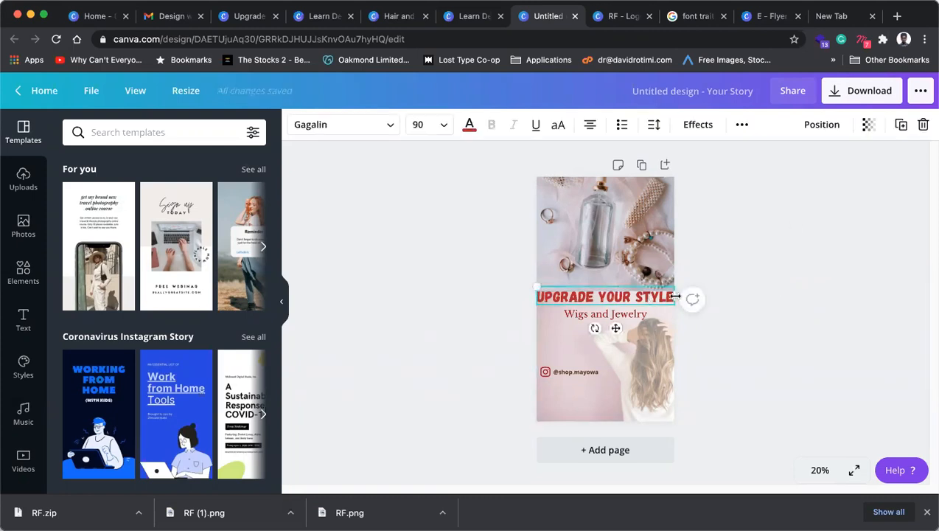
left_click_drag(674, 297, 635, 343)
left_click(631, 317)
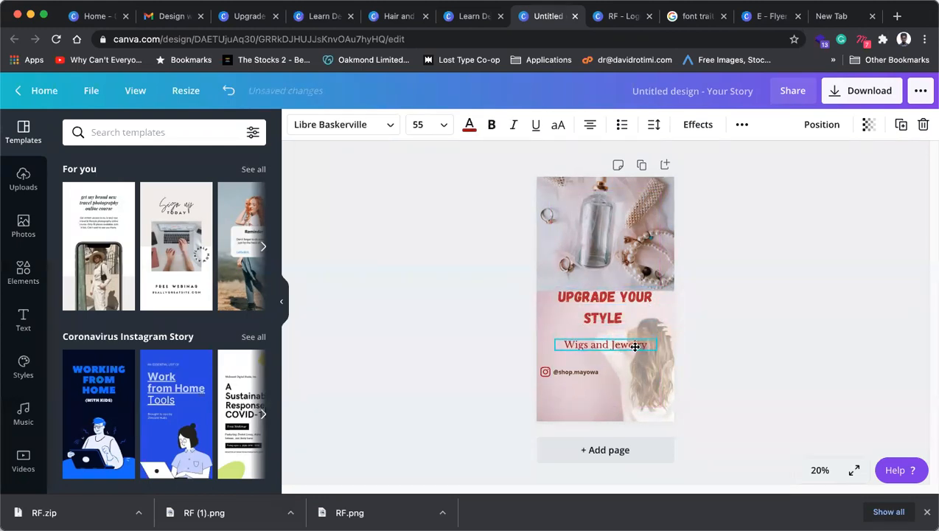
left_click(618, 317)
key("ctrl+z")
key("ctrl+z")
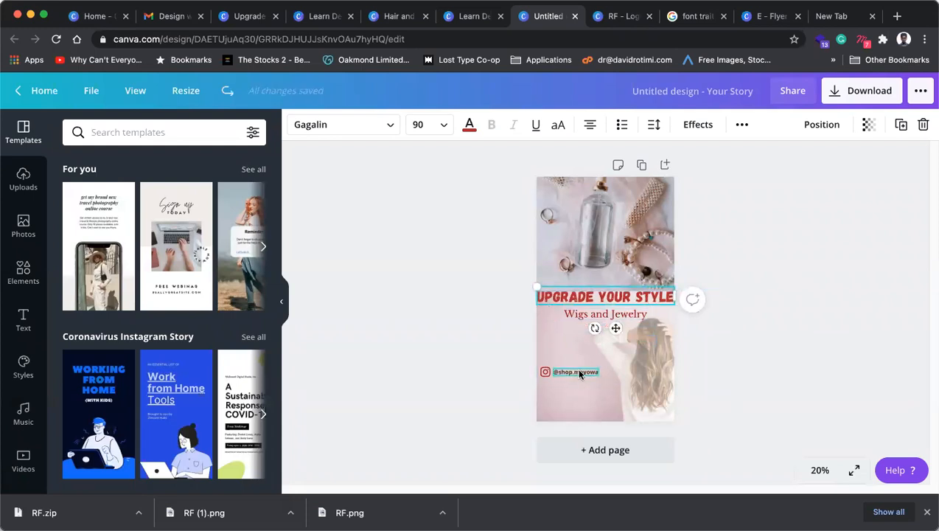
Step: Check the handle, headline and subtitle, then duplicate the story page
left_click(581, 374)
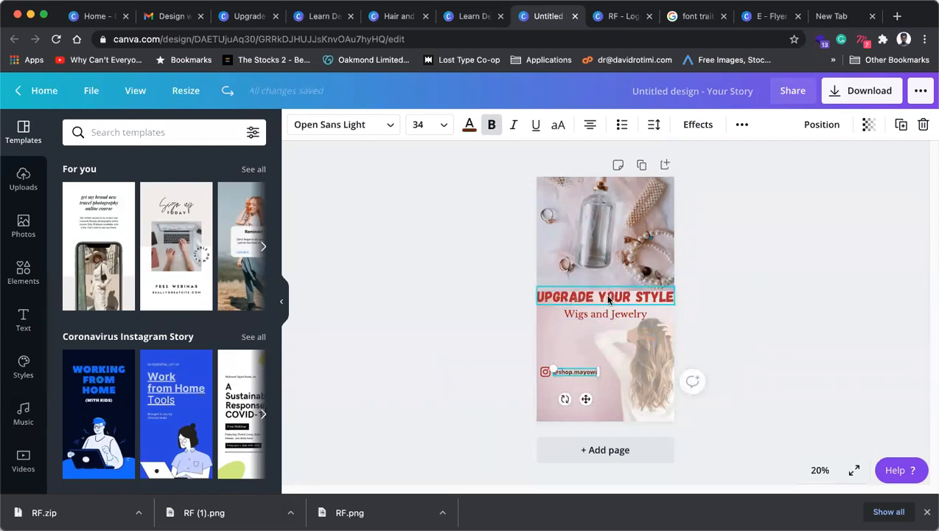
left_click(609, 296)
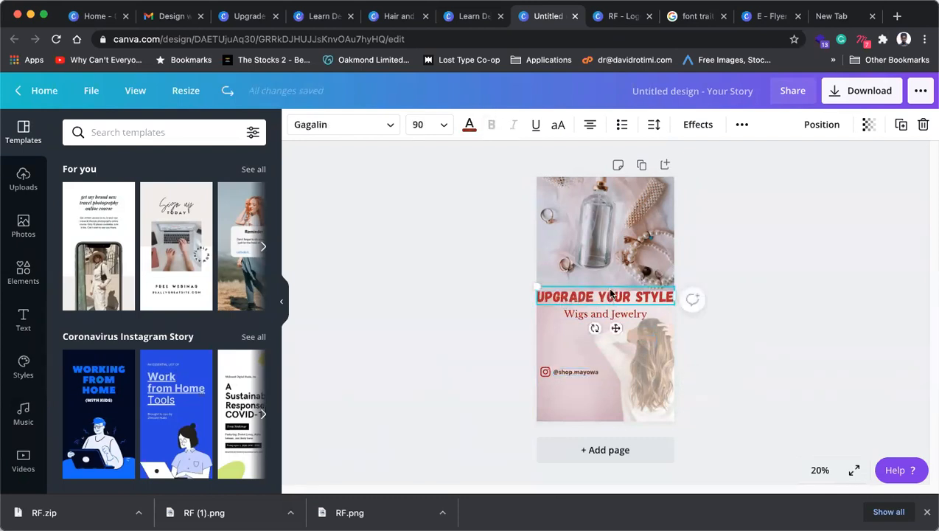
left_click(634, 317)
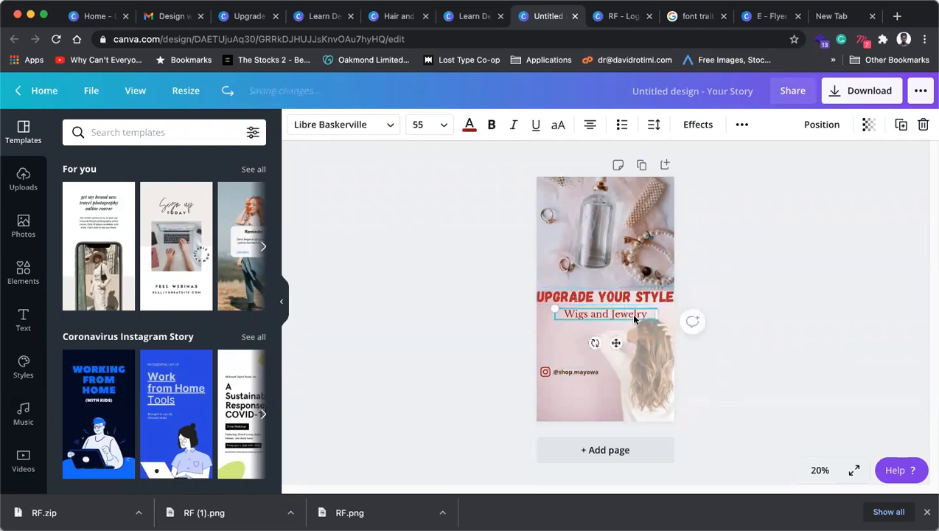
double_click(574, 371)
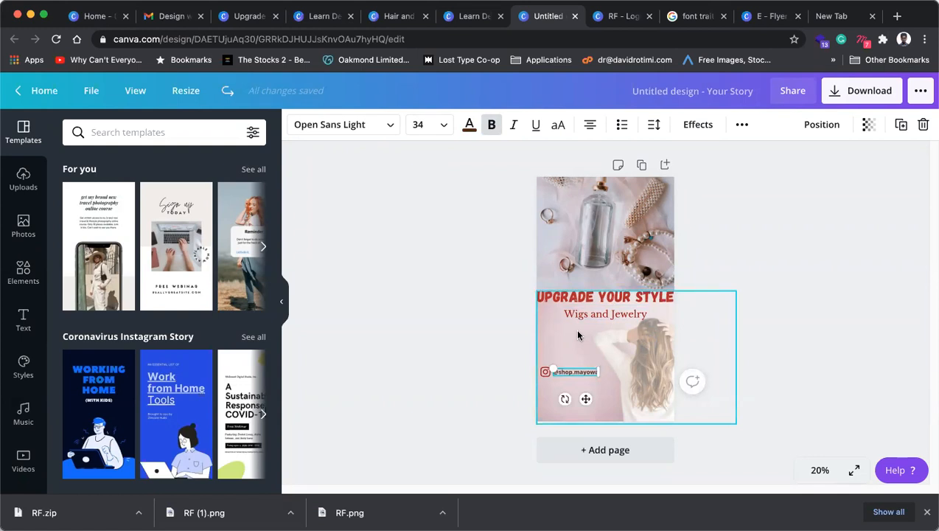
left_click(616, 316)
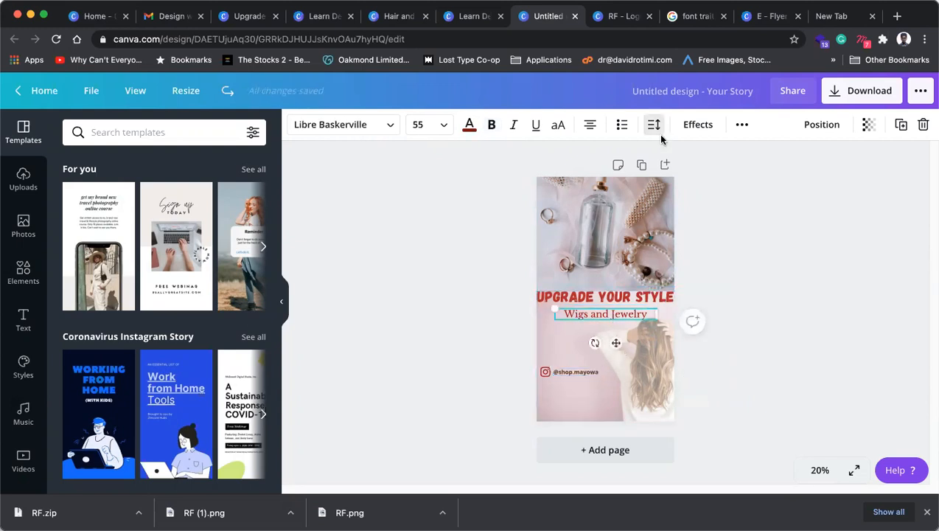
left_click(641, 165)
Step: Undo an accidental hair photo move and keep the top photo fully opaque
left_click(730, 281)
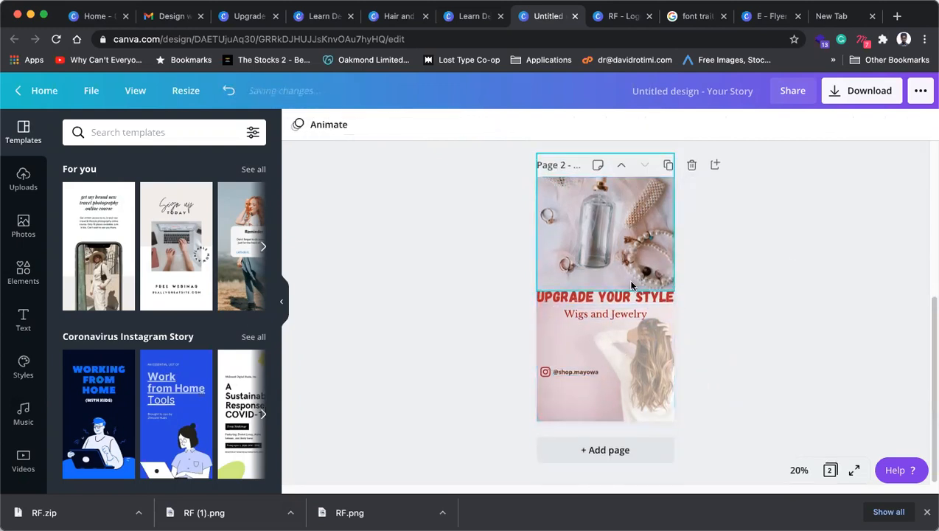
left_click(630, 252)
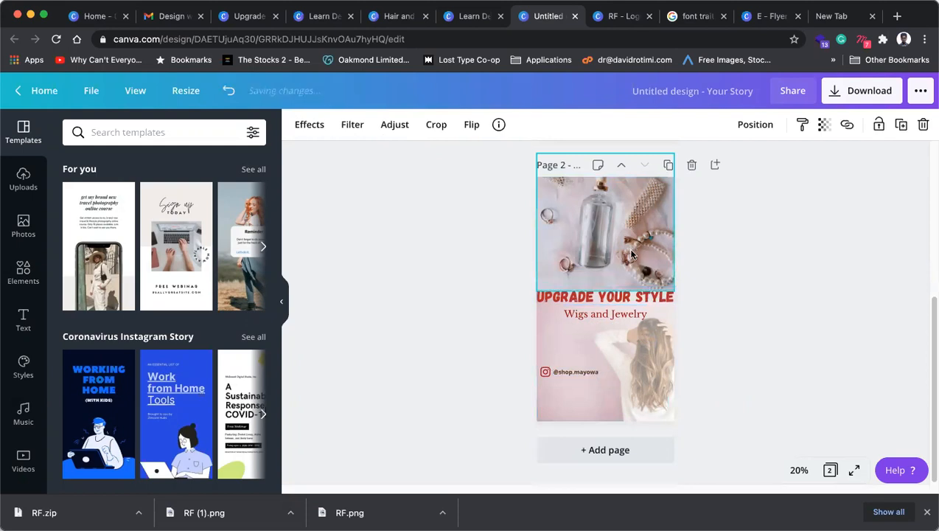
left_click(637, 365)
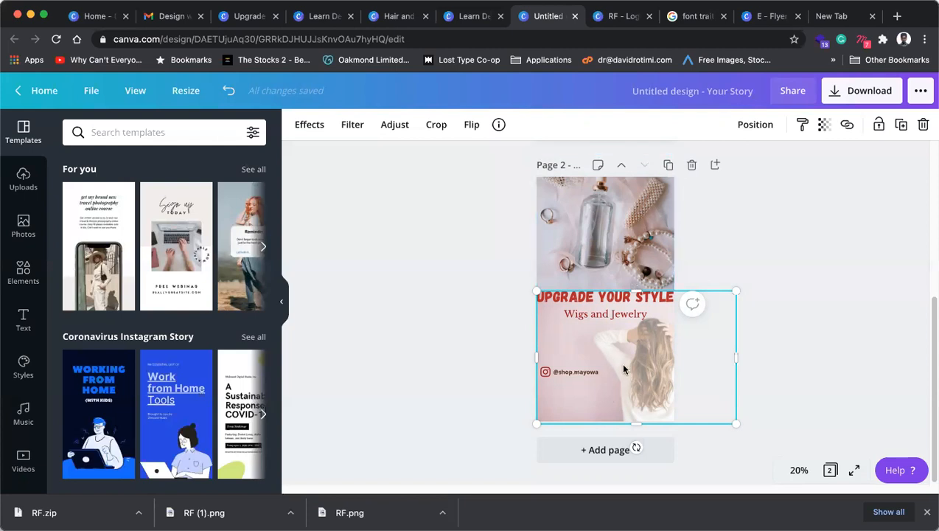
left_click(842, 222)
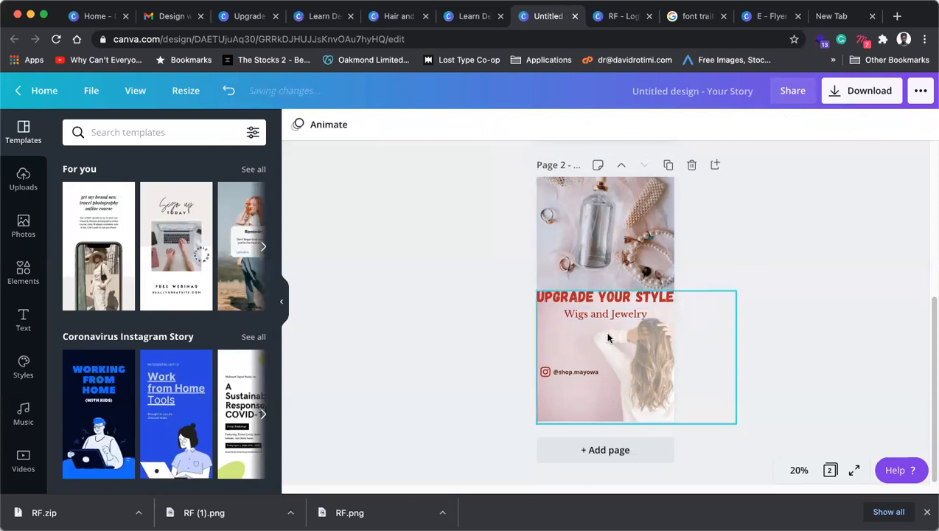
left_click_drag(622, 353, 597, 371)
key("super+z")
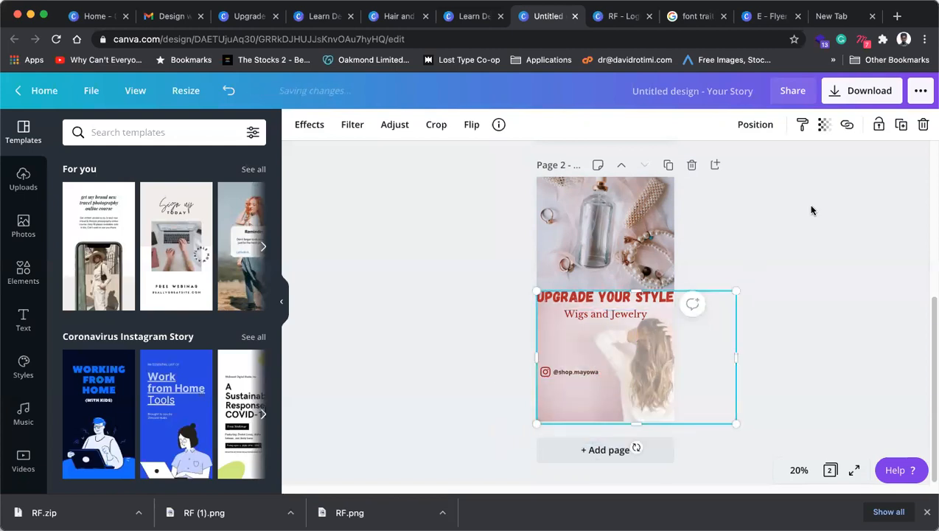
left_click(824, 127)
left_click_drag(748, 160, 824, 266)
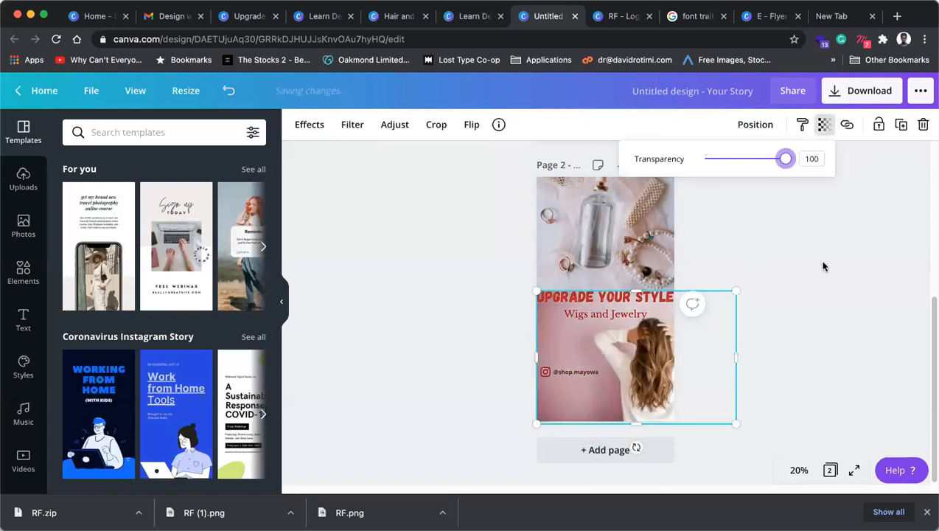
left_click(824, 267)
left_click(643, 225)
left_click(824, 126)
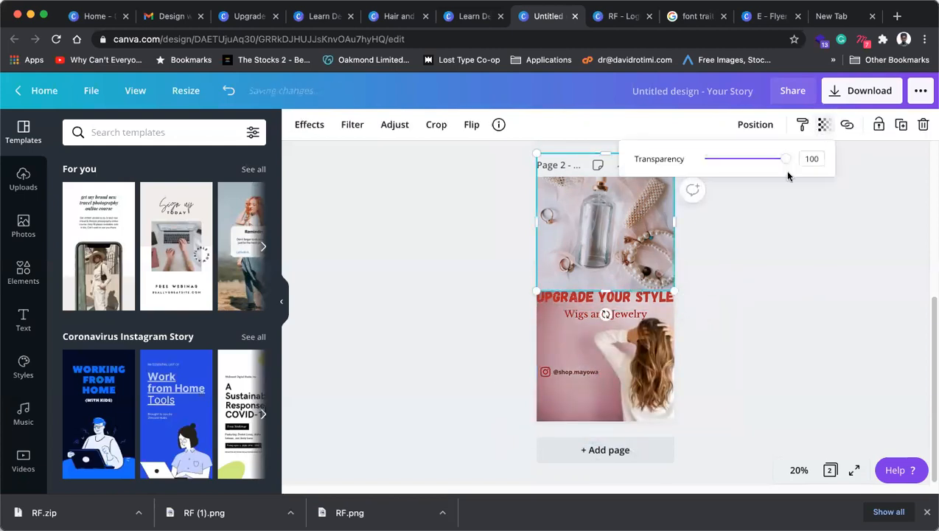
left_click(780, 271)
Step: Slide the jewelry photo and the hair photo left, leaving the right side white
left_click(657, 214)
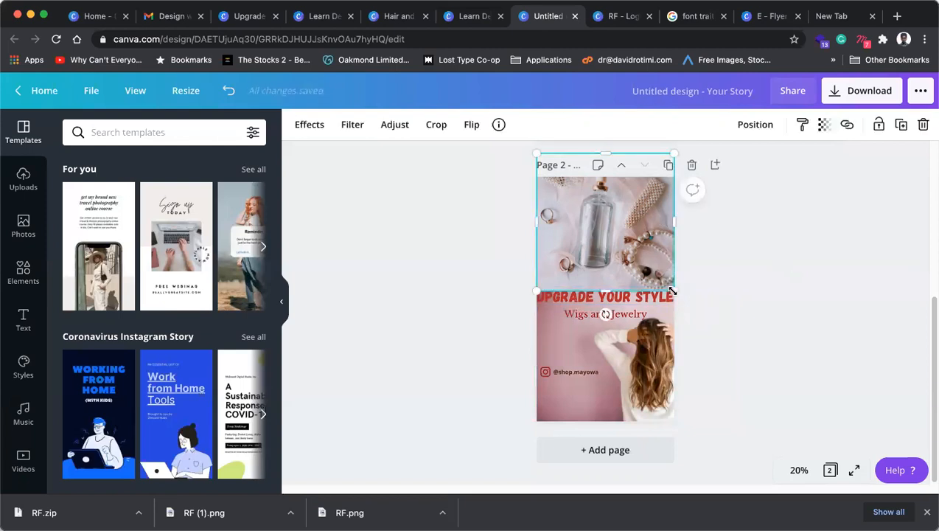
left_click_drag(649, 233, 575, 233)
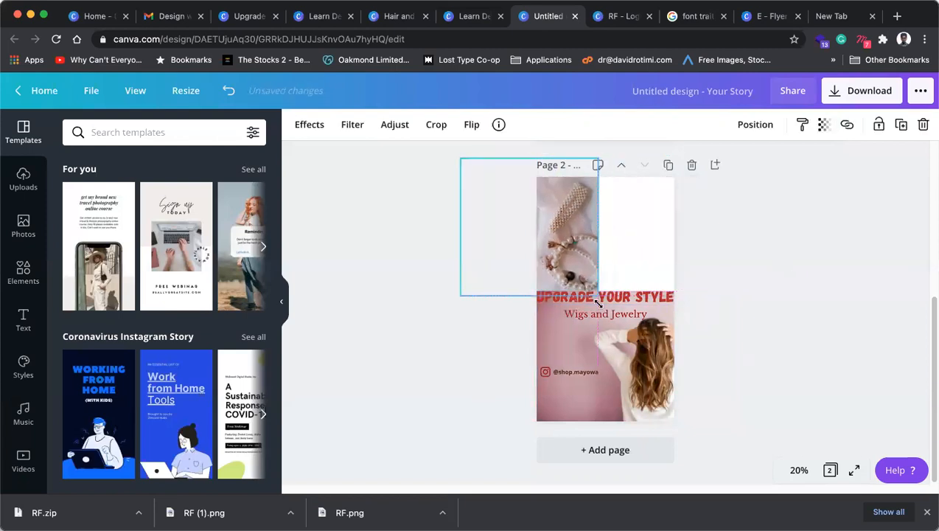
left_click_drag(618, 354, 480, 354)
left_click(587, 371)
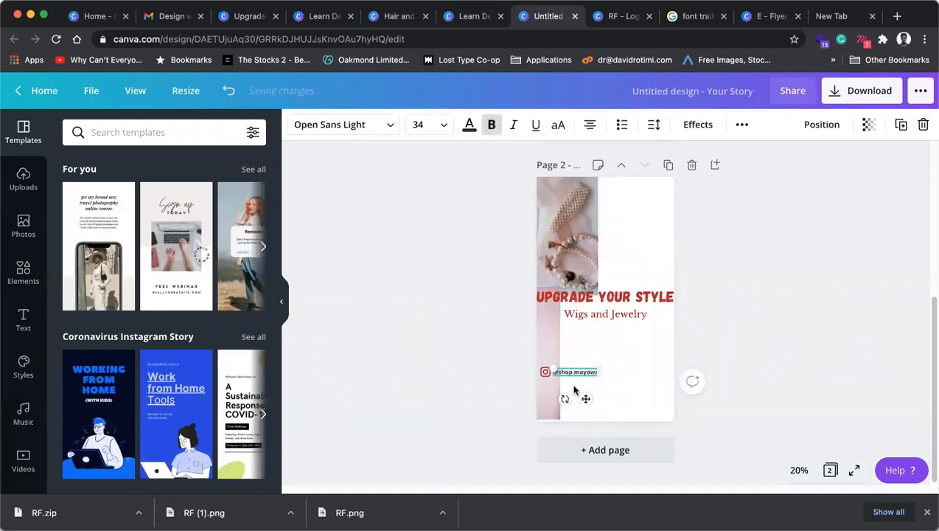
left_click(799, 471)
Step: At 75% zoom, shrink the Instagram icon, move it with the handle toward centre, and group them
left_click(788, 293)
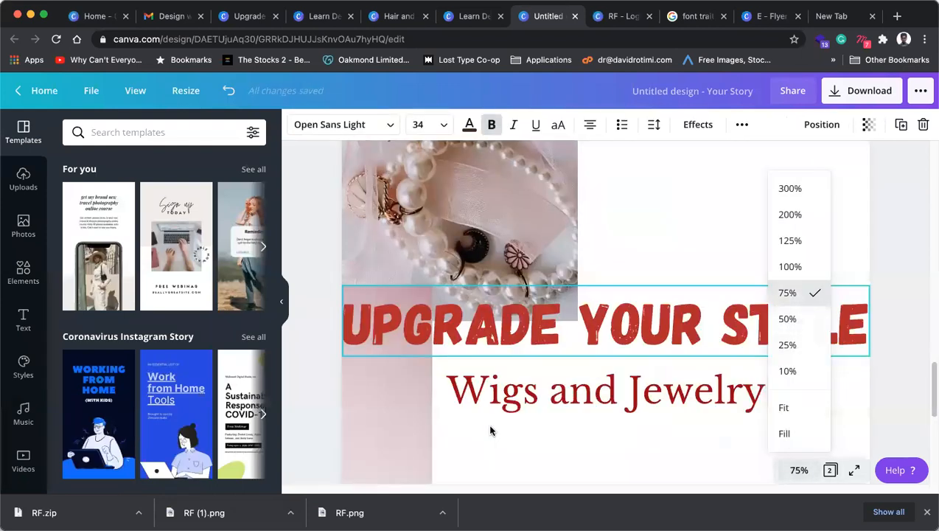
scroll(423, 336, "down", 5)
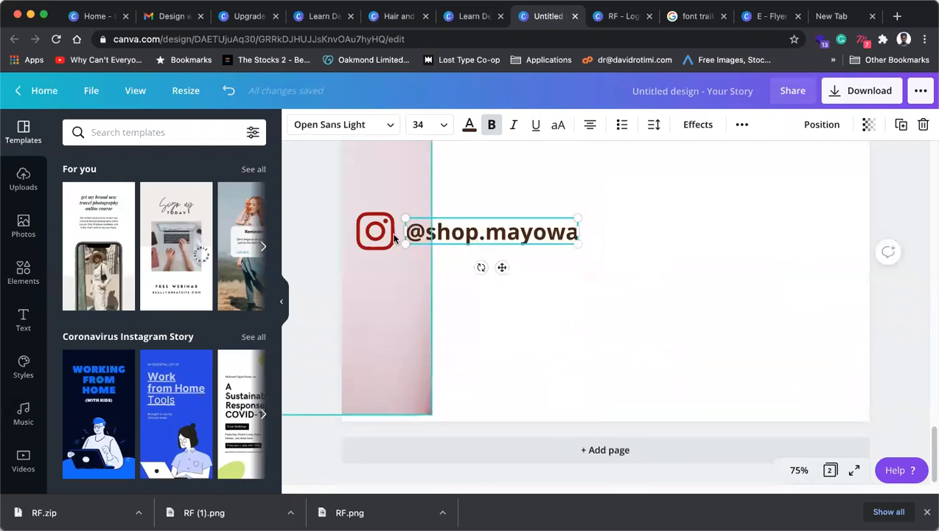
left_click(547, 249)
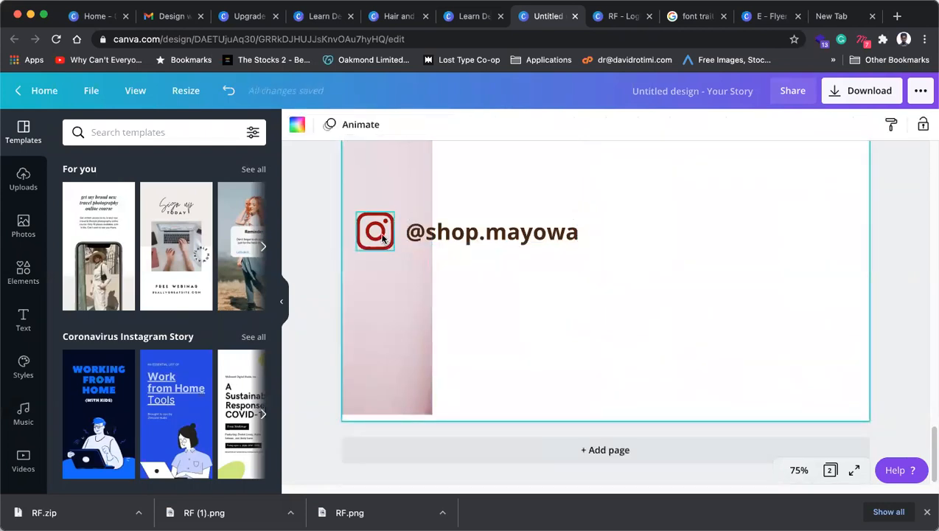
left_click(391, 248)
mouse_move(394, 252)
left_mouse_down()
mouse_move(379, 241)
mouse_move(389, 237)
left_mouse_up()
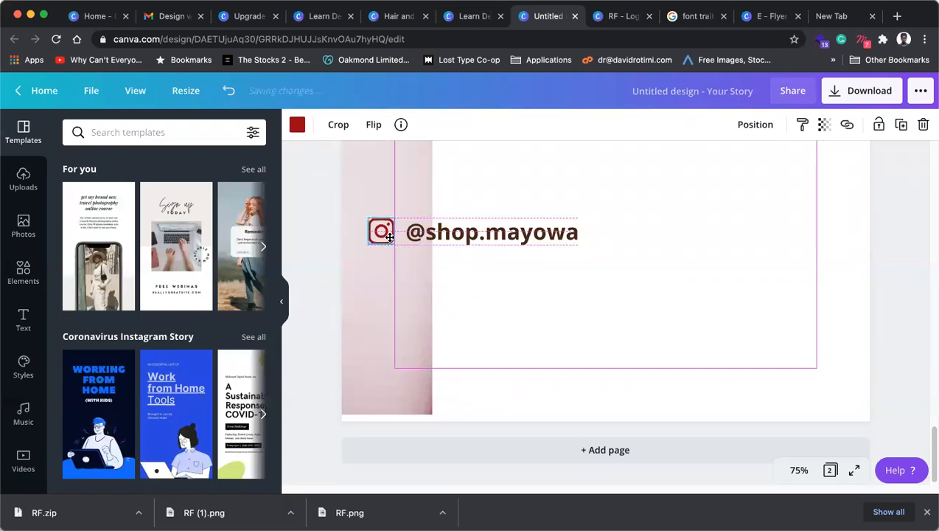
left_click(441, 242, "shift")
left_click_drag(462, 242, 592, 325)
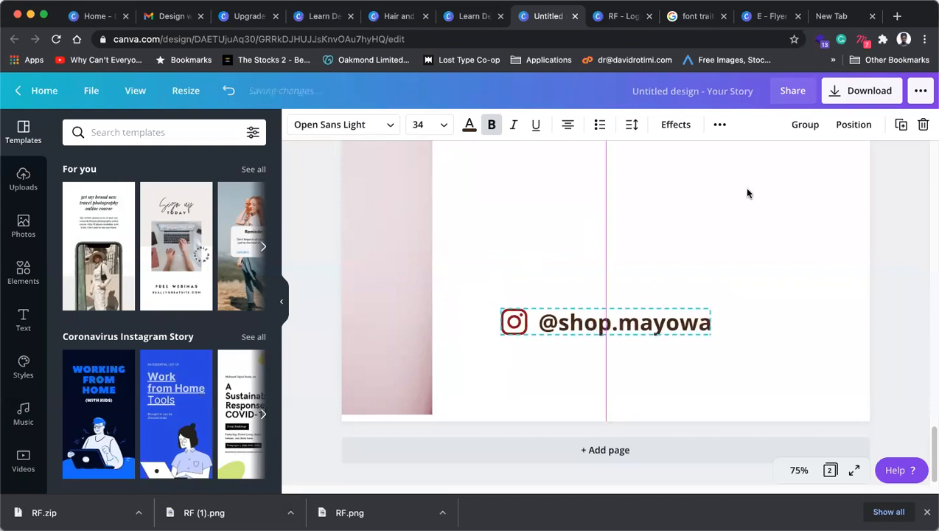
left_click(806, 124)
left_click(809, 359)
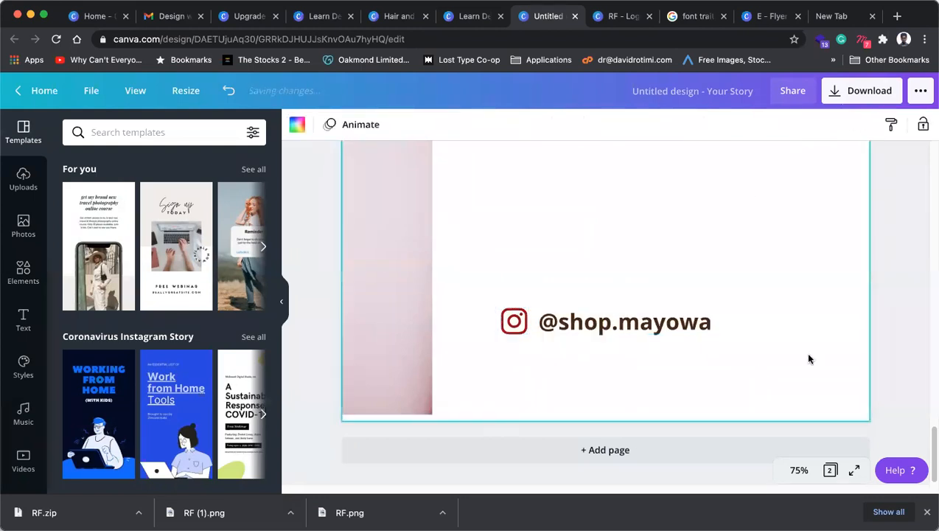
Step: Zoom back out to 25% to view the whole page
left_click(800, 470)
left_click(787, 319)
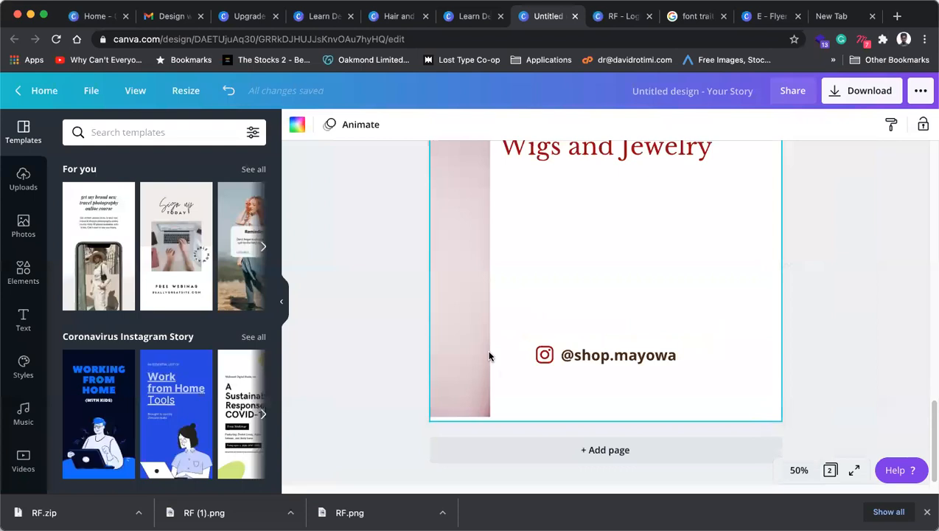
scroll(590, 376, "up", 2)
left_click(799, 470)
left_click(793, 344)
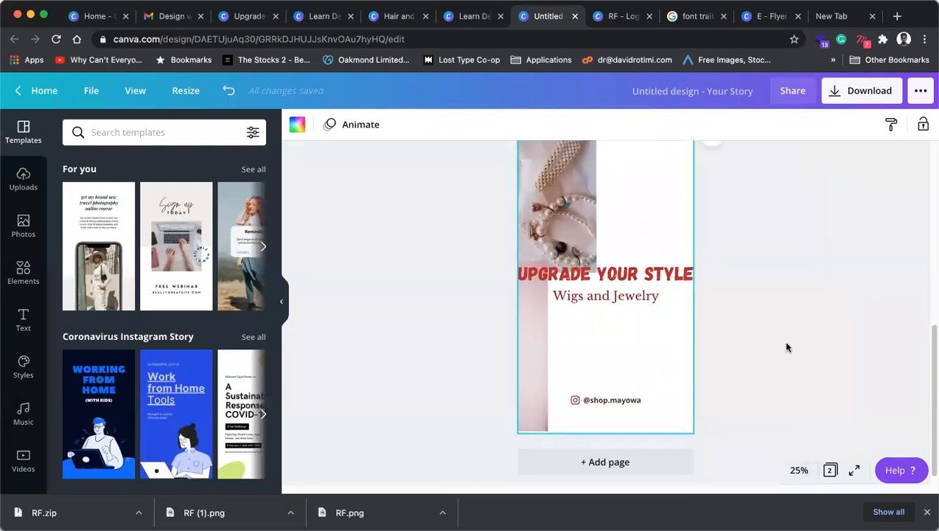
Step: Break the heading into 'UPGRADE' over 'YOUR STYLE'
left_click(601, 274)
double_click(602, 273)
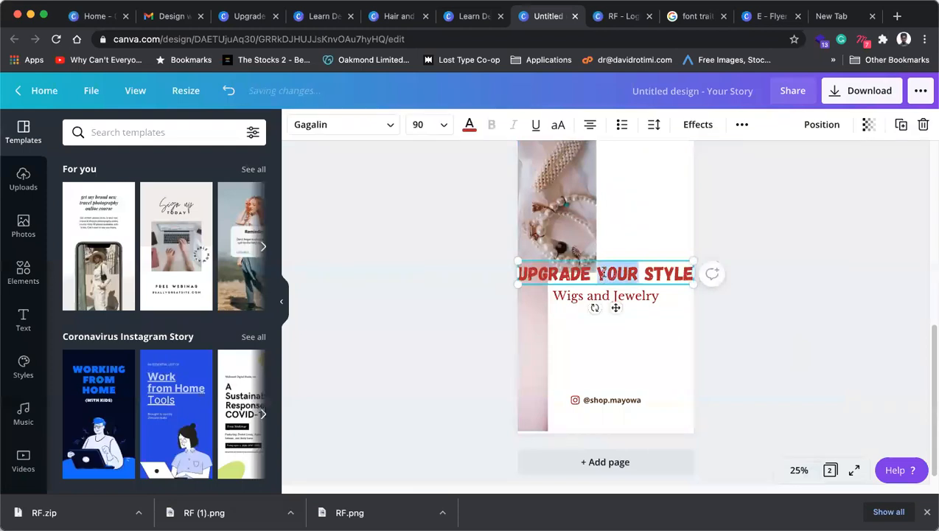
left_click(598, 272)
key("BackSpace")
key("Return")
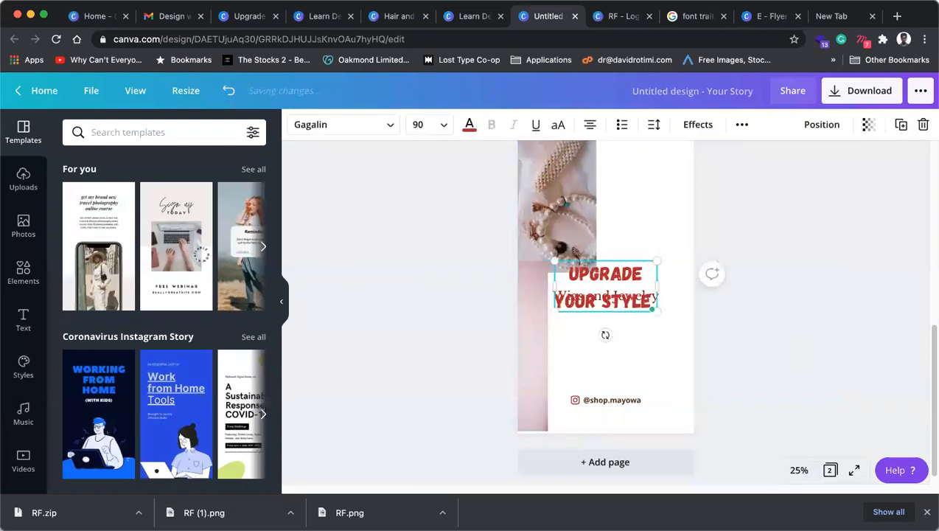
left_click(668, 318)
Step: Lower 'Wigs and Jewelry' and position the heading just above it
left_click_drag(630, 303, 630, 251)
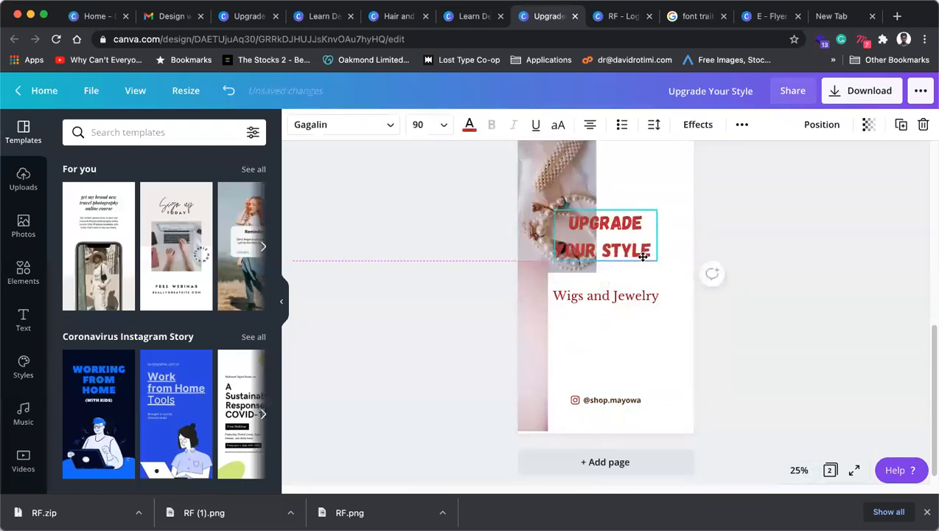
left_click_drag(628, 299, 624, 356)
left_click_drag(627, 253, 652, 298)
Step: Select the heading text and search fonts for 'serif'
left_click(652, 298)
left_click(219, 137)
type("serif")
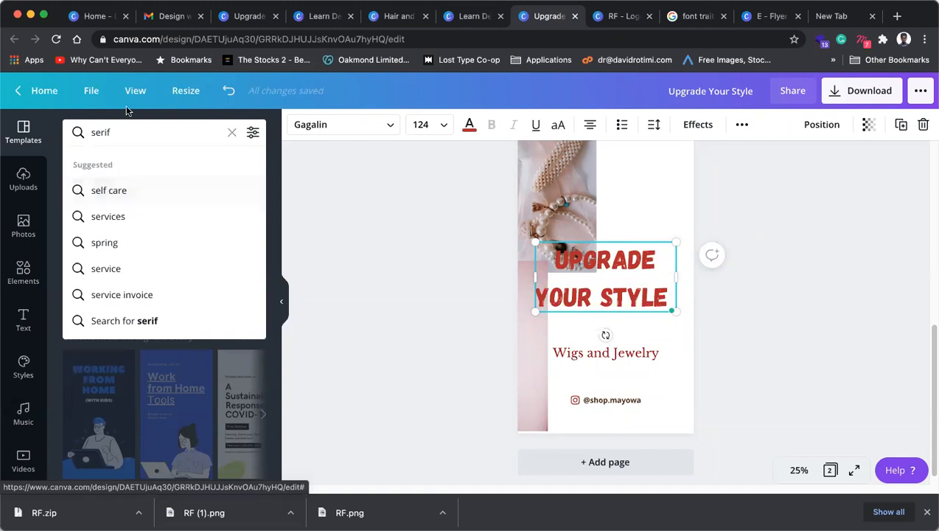
Step: Set the Upgrade Your Style heading in DM Serif Display, then search the fonts for 'script'
left_click(350, 119)
left_click(351, 122)
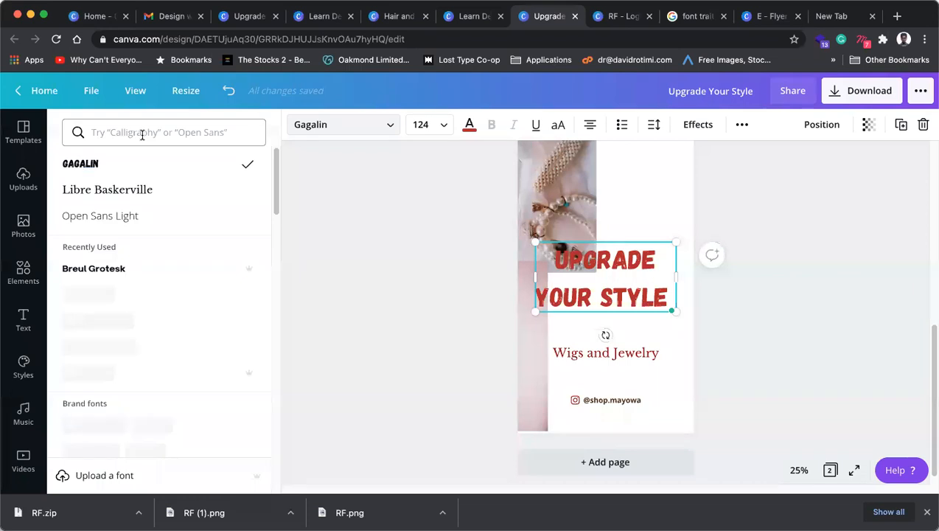
left_click(116, 347)
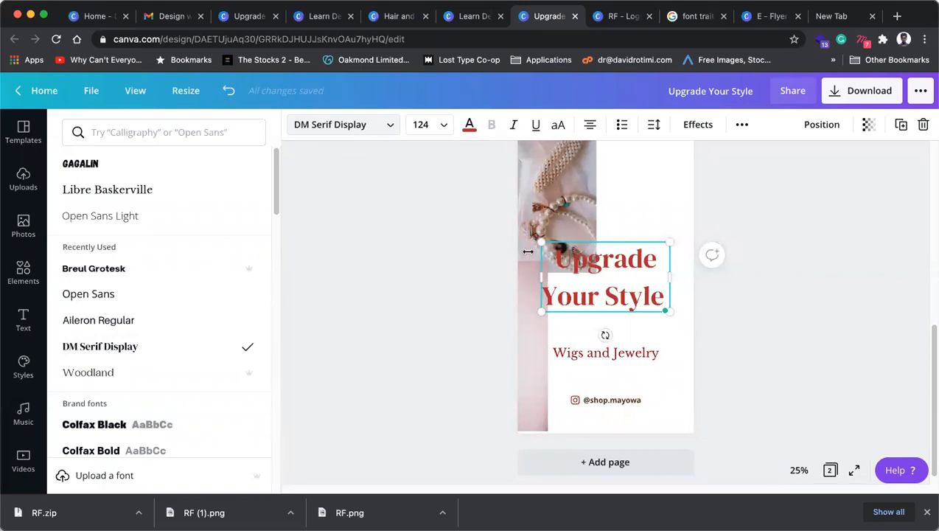
left_click(251, 129)
type("script")
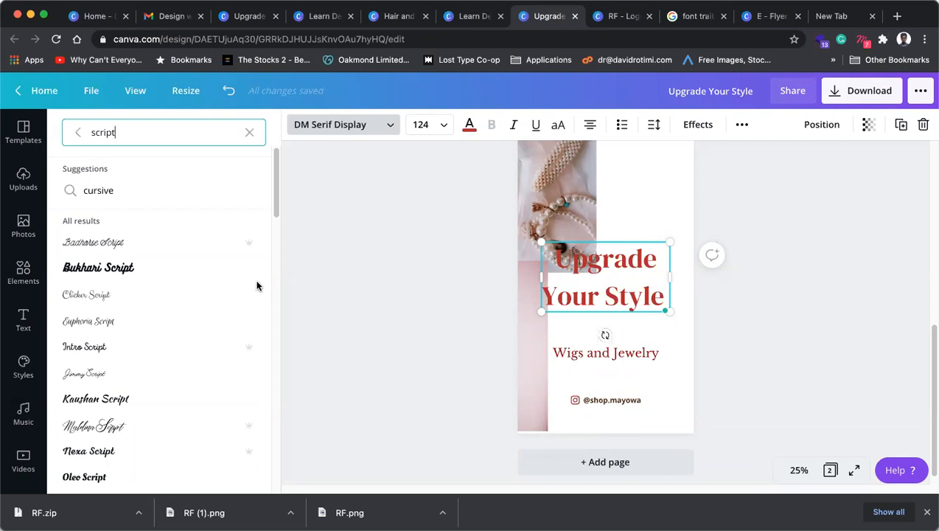
Step: Try Maldina Script on the heading, then settle on Playlist Script instead
left_click(98, 429)
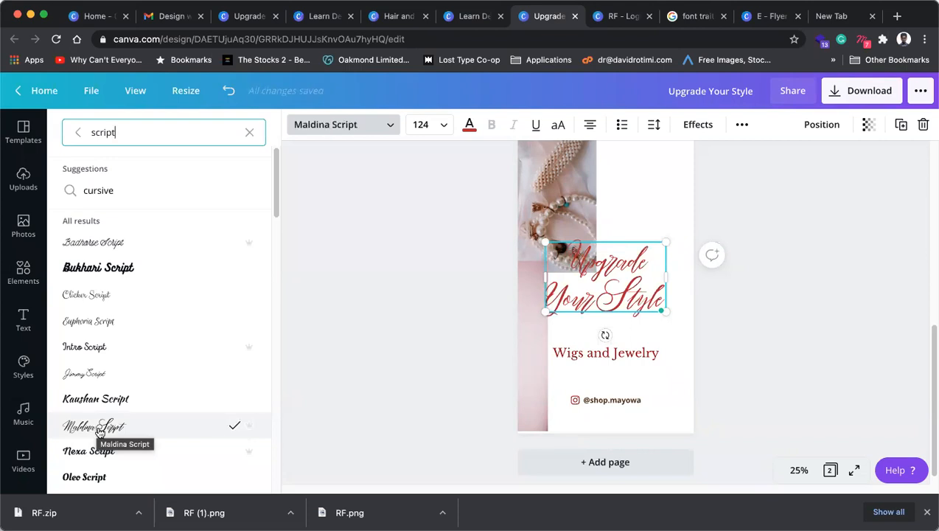
scroll(97, 429, "down", 2)
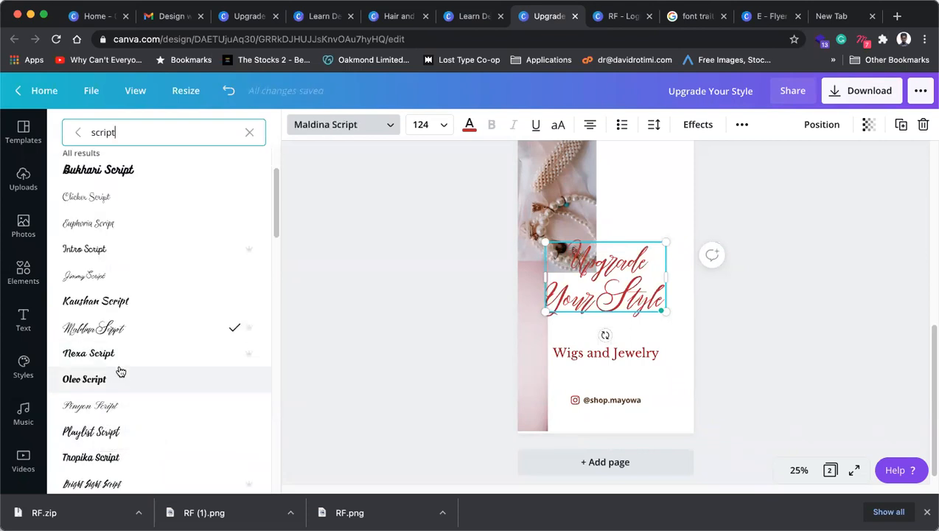
left_click(147, 435)
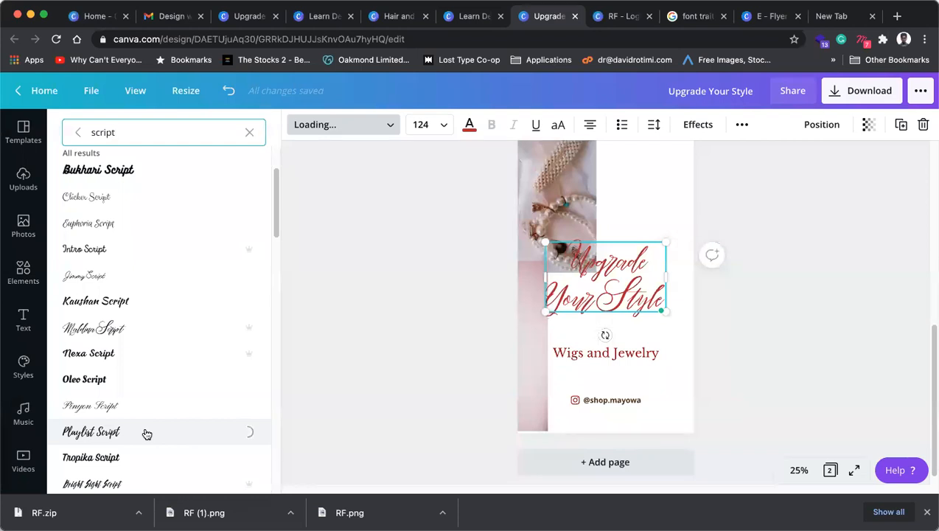
triple_click(634, 296)
key("BackSpace")
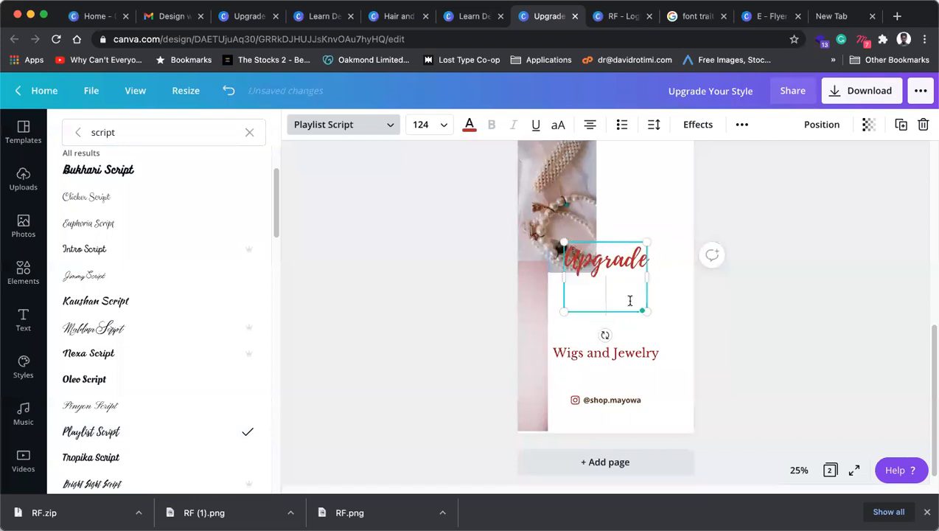
key("Escape")
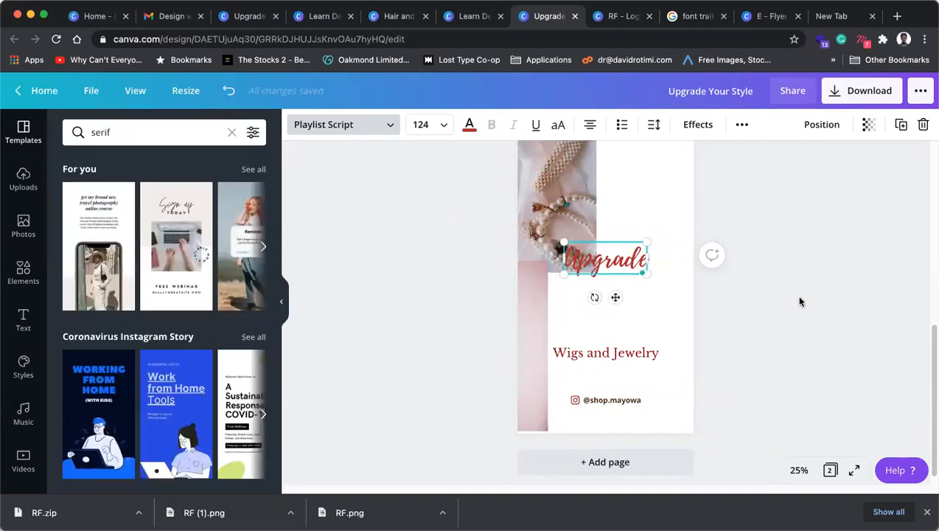
key("super+z")
left_click_drag(649, 289, 680, 293)
left_click_drag(616, 318, 617, 327)
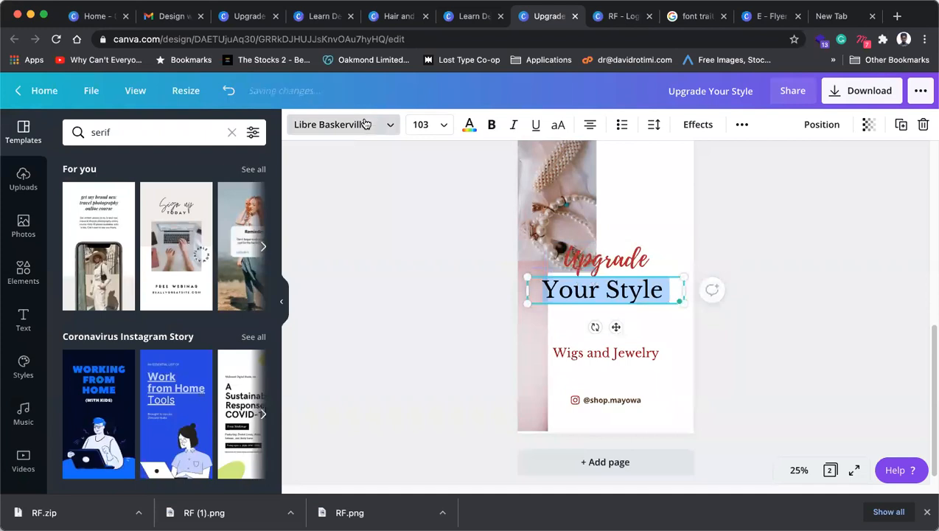
left_click(364, 124)
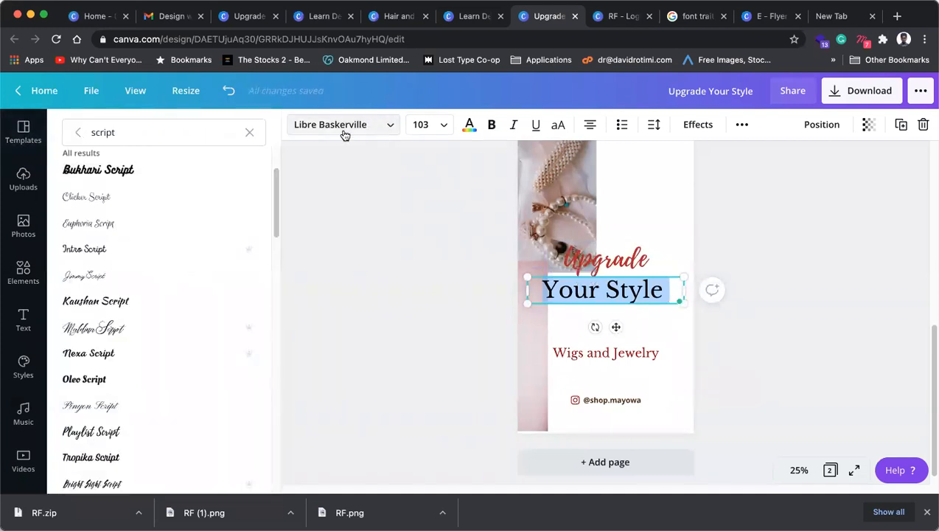
key("Escape")
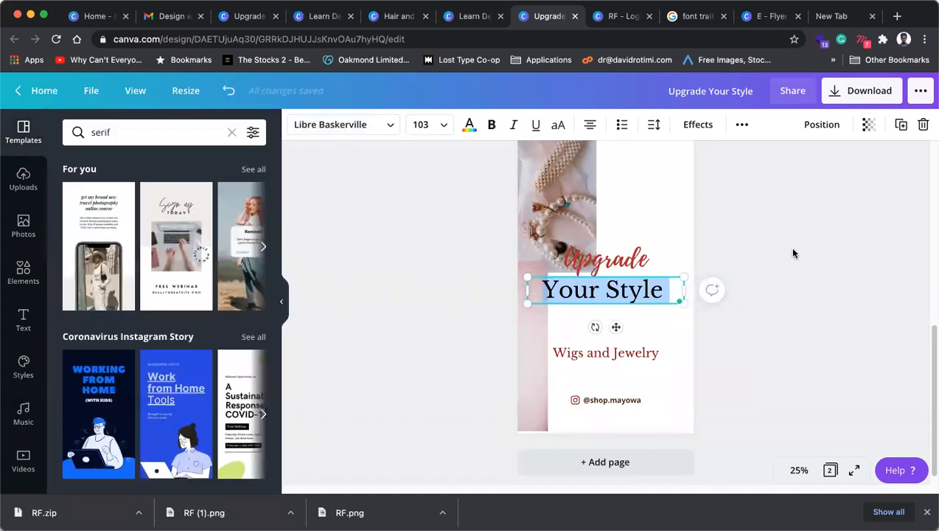
key("super+z")
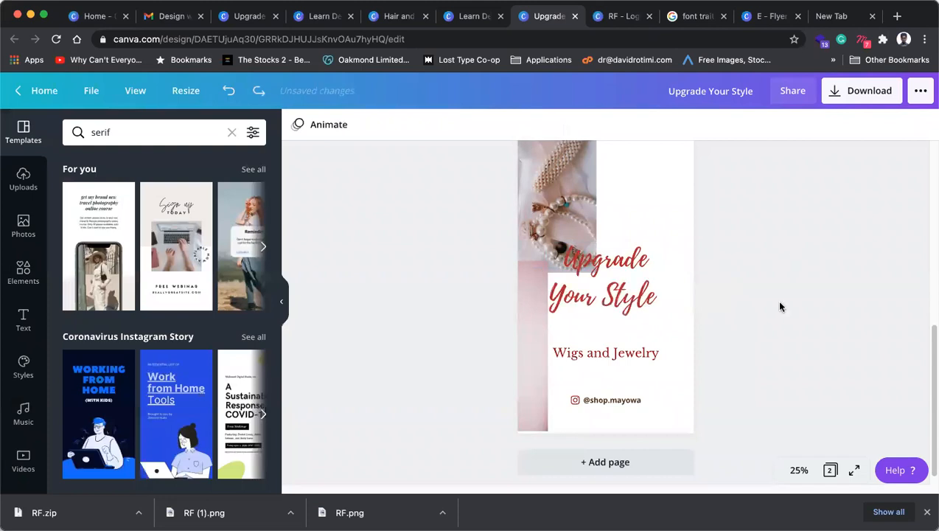
mouse_move(632, 298)
left_mouse_down()
mouse_move(638, 287)
mouse_move(631, 292)
left_mouse_up()
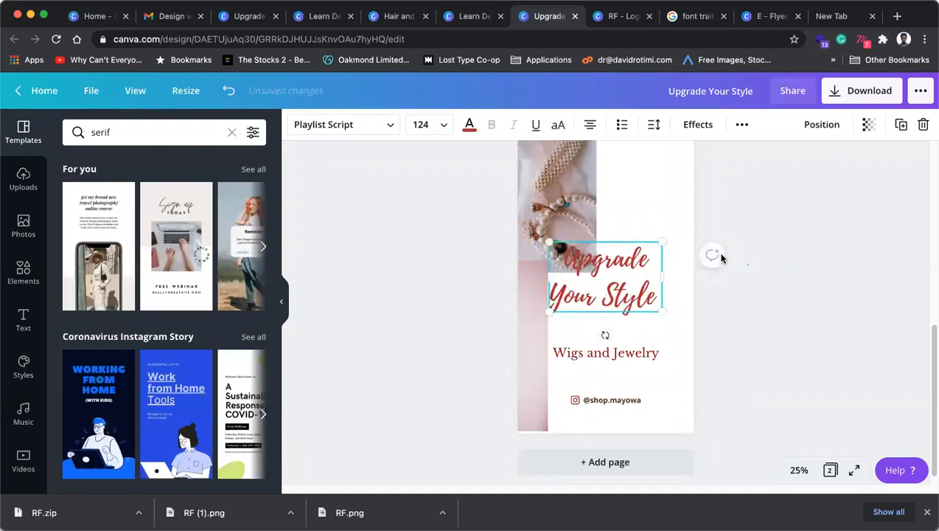
Step: Shrink the bottle photo and move it to page 2's top-left corner
left_click(721, 258)
scroll(572, 310, "down", 3)
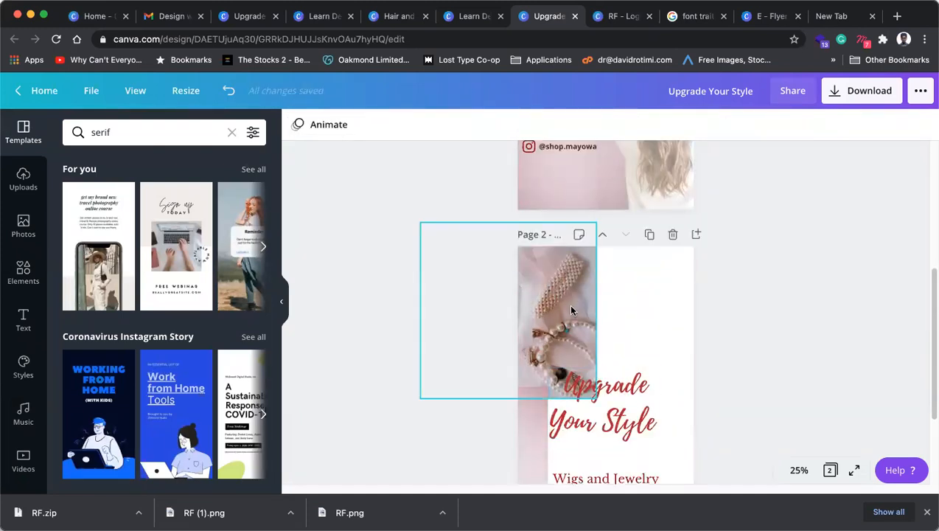
left_click(571, 310)
left_click_drag(419, 222, 541, 314)
left_click_drag(546, 353, 558, 292)
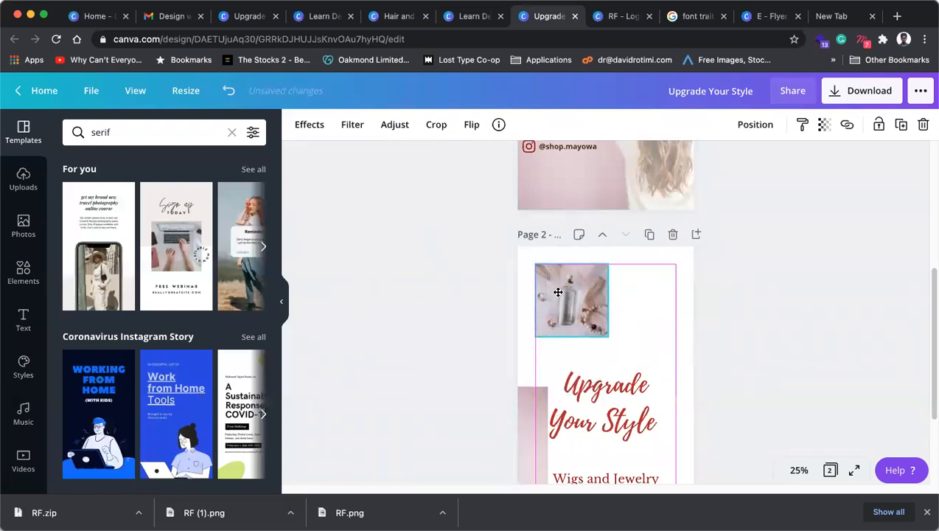
left_click(811, 305)
Step: Shrink the pink hair photo to a small square beside the bottle photo, matching its size
left_click(528, 320)
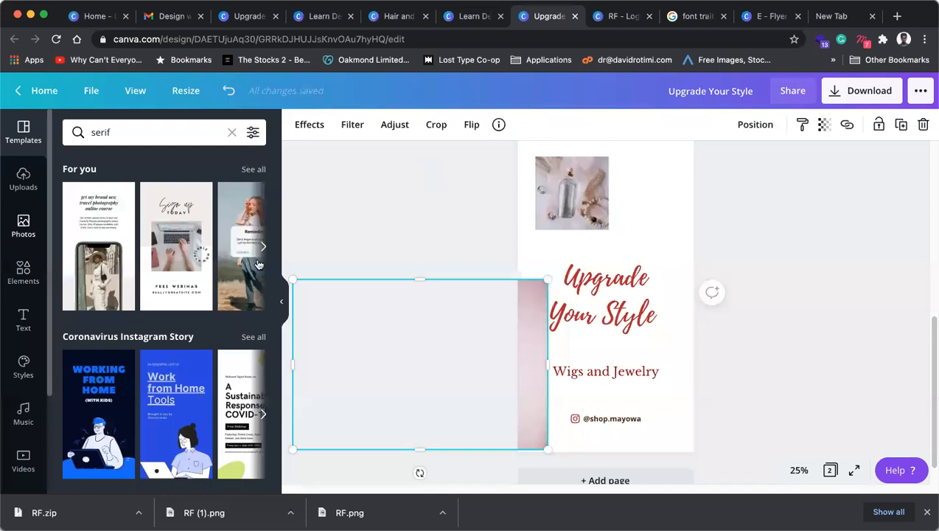
left_click_drag(356, 362, 363, 360)
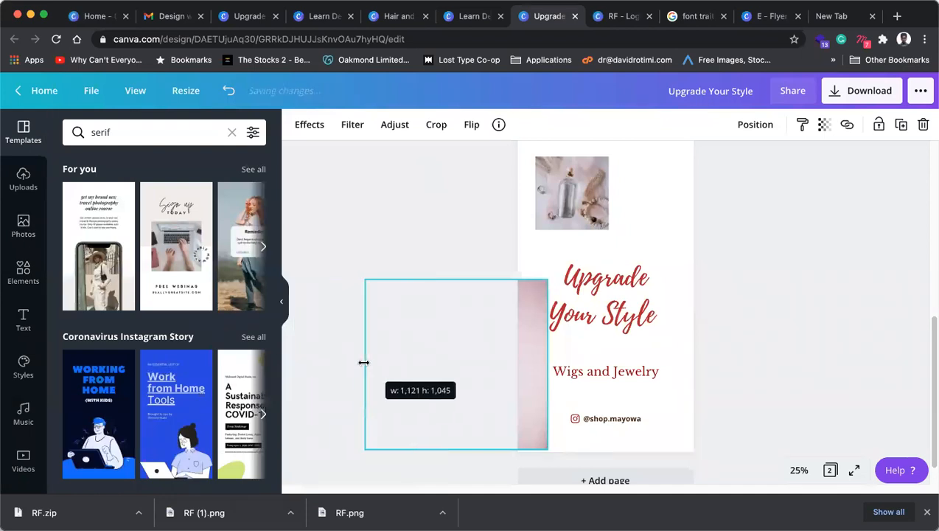
left_click_drag(452, 347, 484, 390)
left_click_drag(544, 404, 584, 186)
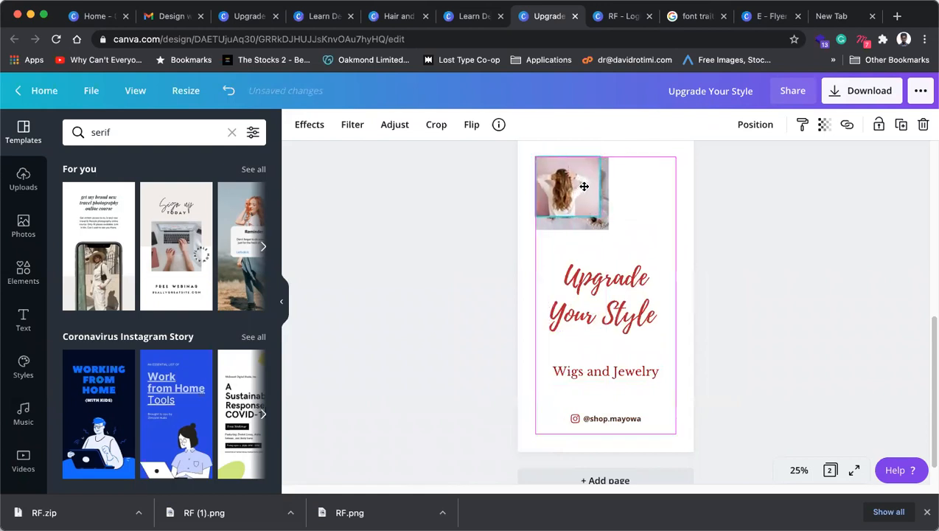
left_click_drag(604, 220, 672, 218)
left_click(581, 209, "shift")
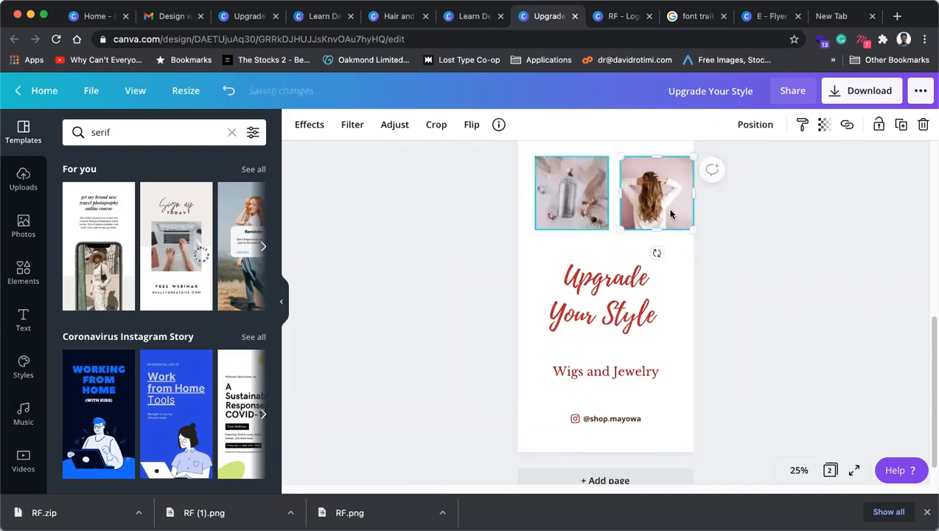
left_click(764, 254)
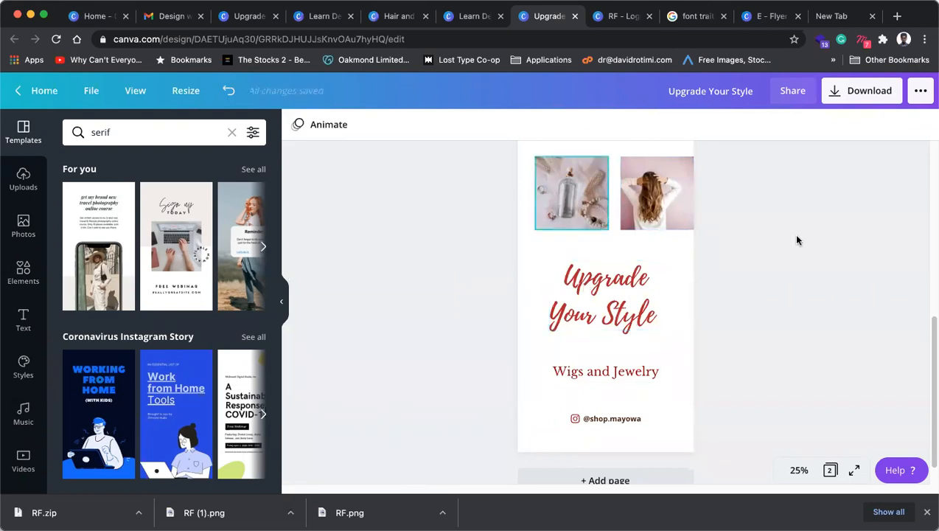
Step: Cut the label down to 'Jewelry', narrow its box, and move the bottle photo beside it
left_click(608, 372)
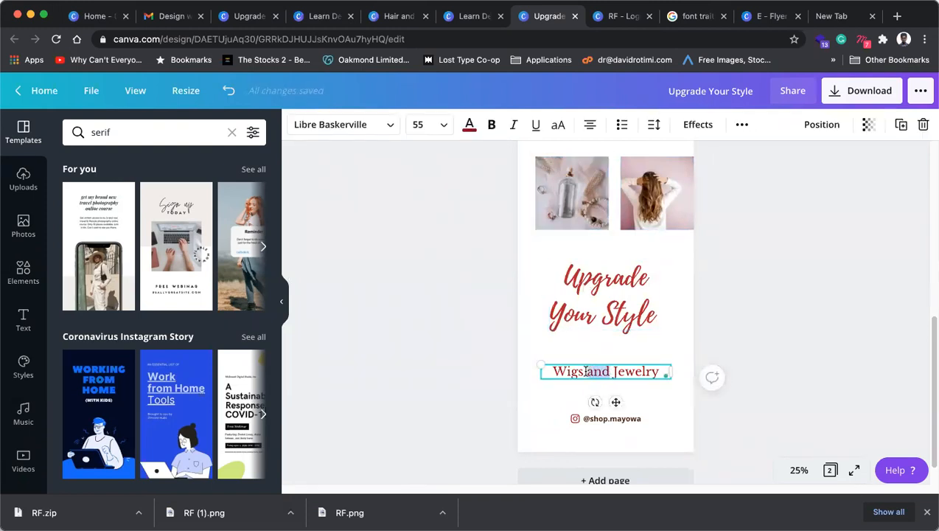
key("BackSpace")
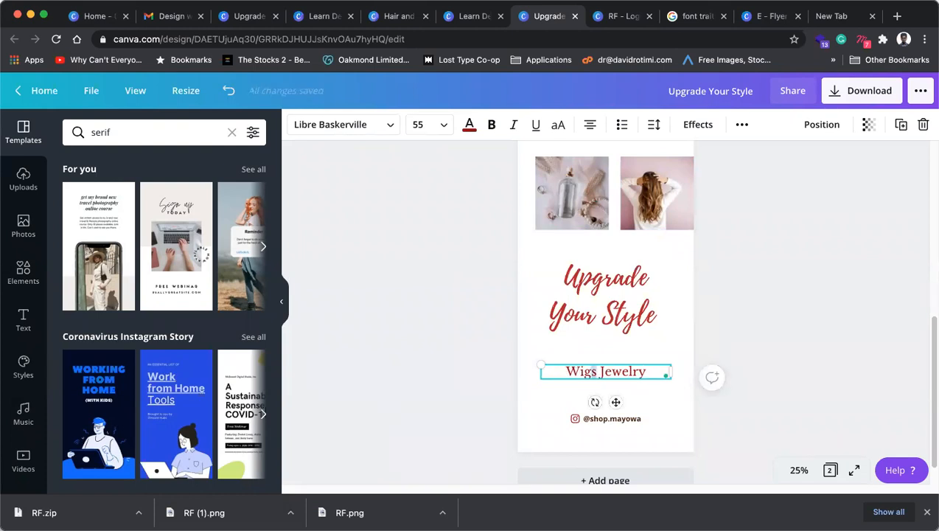
key("BackSpace")
key("BackSpace")
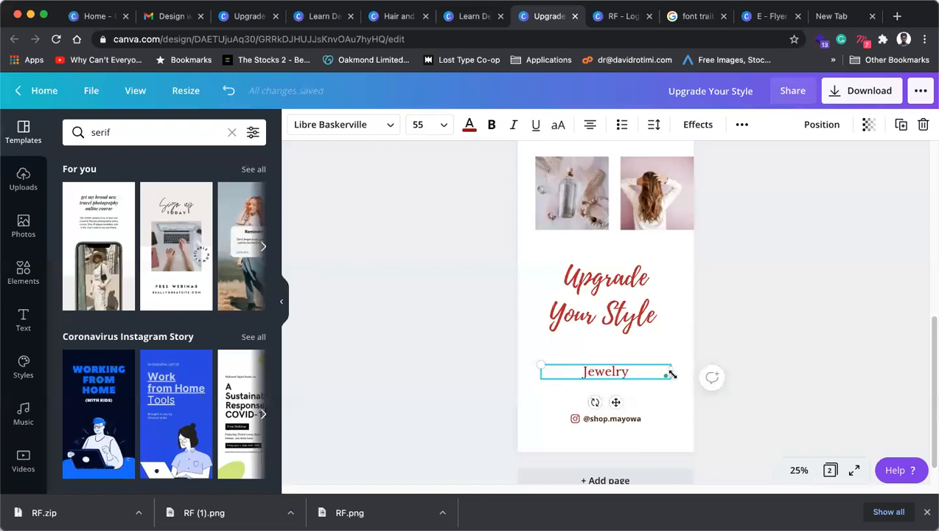
left_click_drag(669, 376, 625, 368)
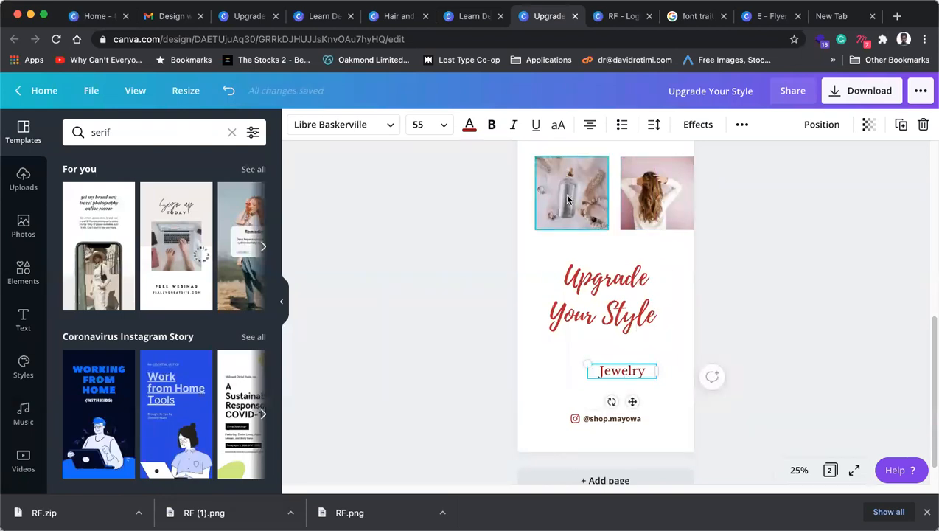
left_click_drag(588, 204, 570, 388)
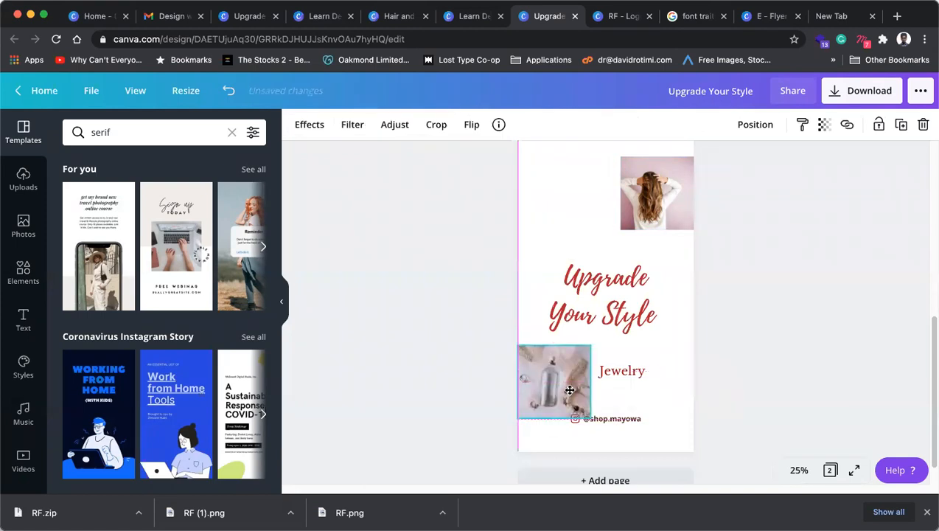
left_click_drag(628, 279, 625, 264)
Step: Duplicate the Jewelry label, move the copy top-left and retype it as 'Wigs'
left_click_drag(619, 370, 638, 382)
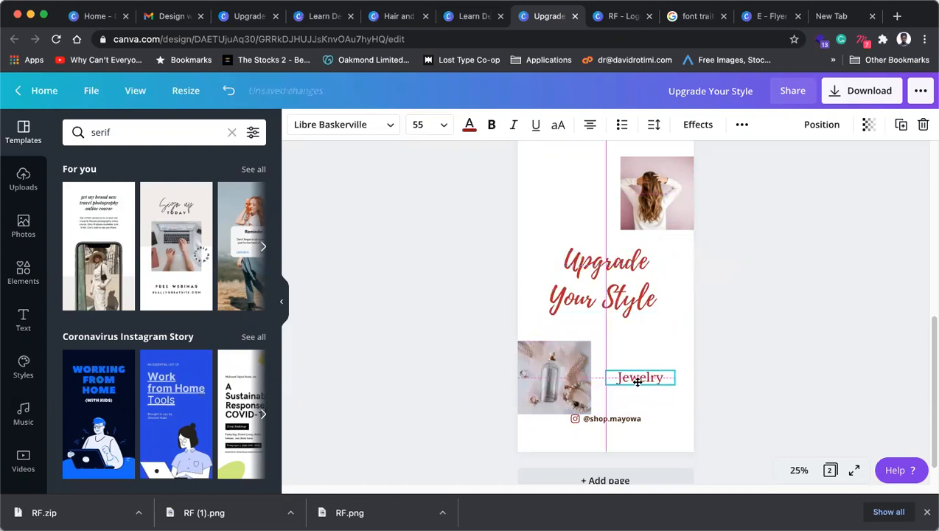
left_click(901, 124)
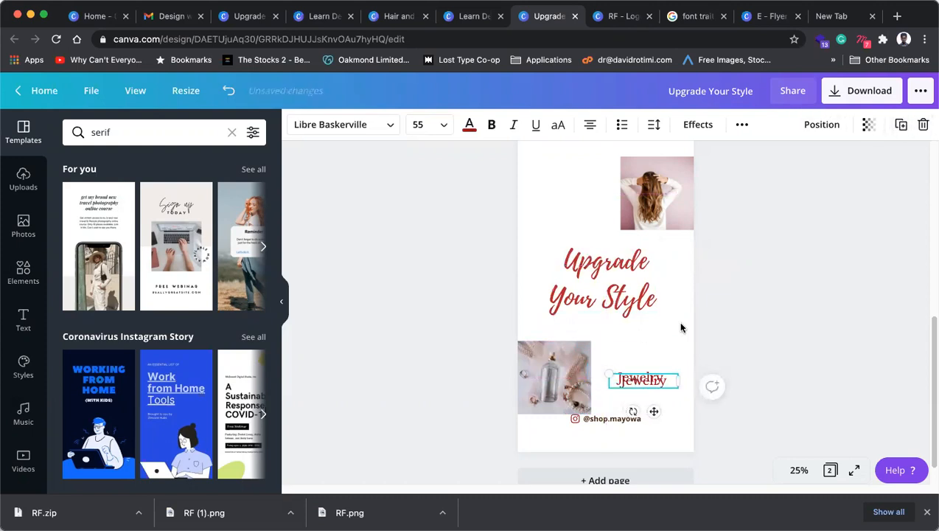
left_click_drag(649, 380, 580, 192)
double_click(581, 193)
type("Wigs")
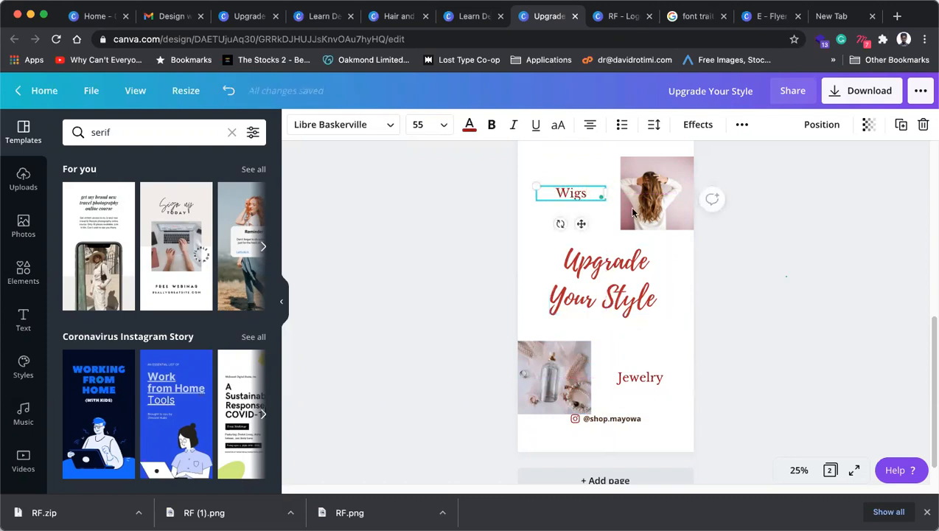
left_click(745, 241)
Step: Align the hair photo and bottle photo neatly with their captions
left_click(664, 202)
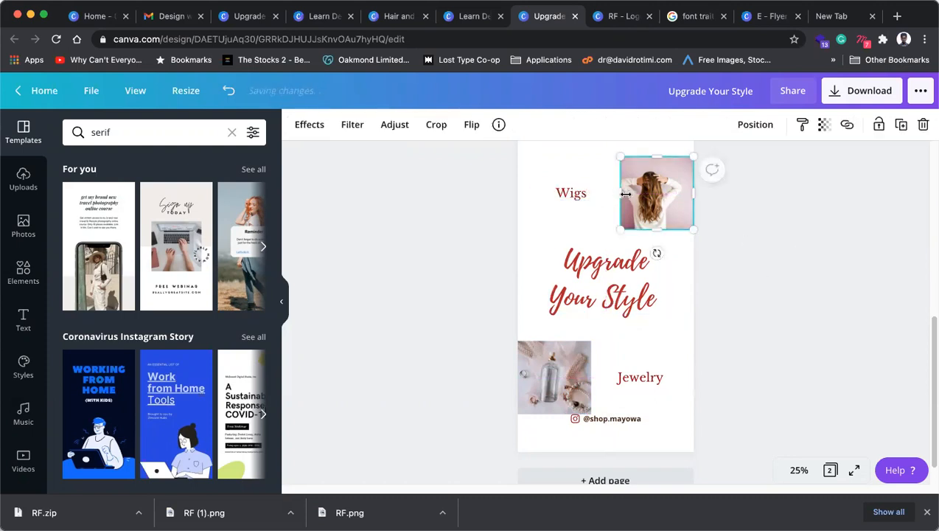
left_click(709, 230)
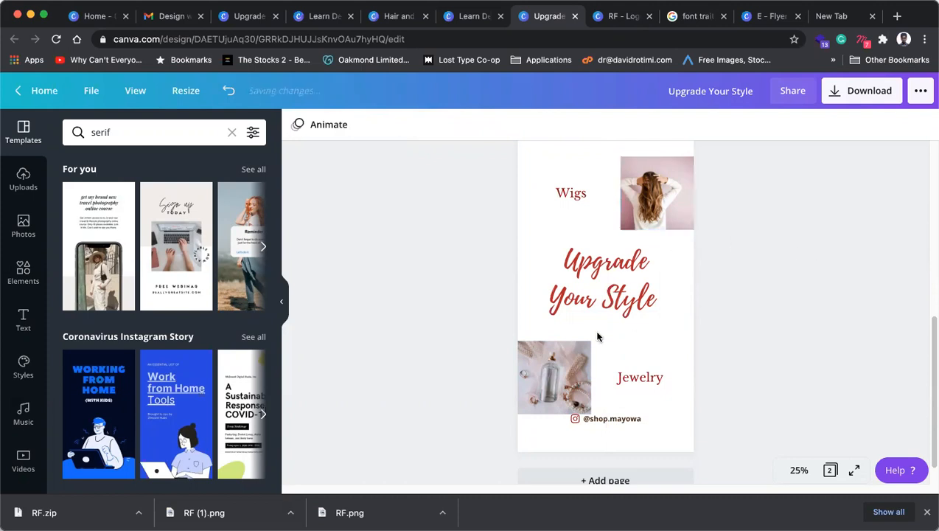
left_click(638, 386)
scroll(665, 244, "up", 1)
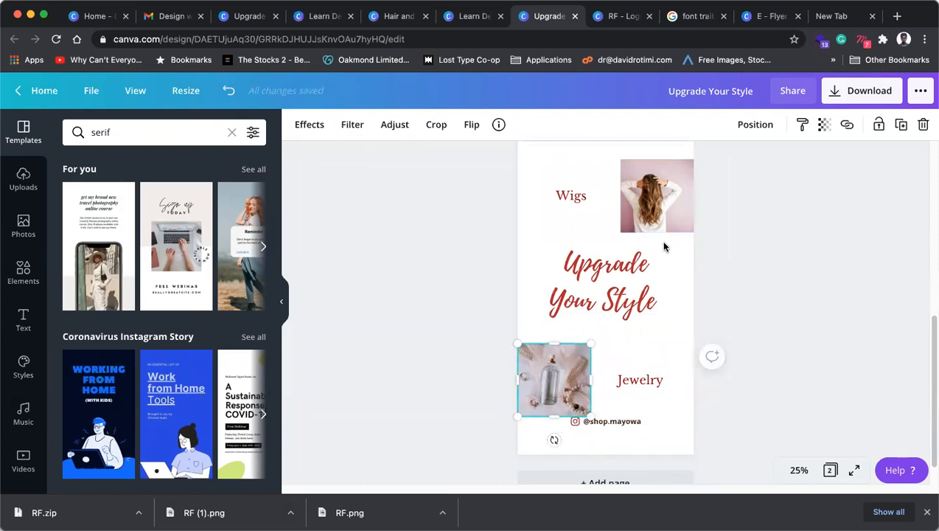
left_click(783, 251)
left_click(635, 272)
left_click(664, 198)
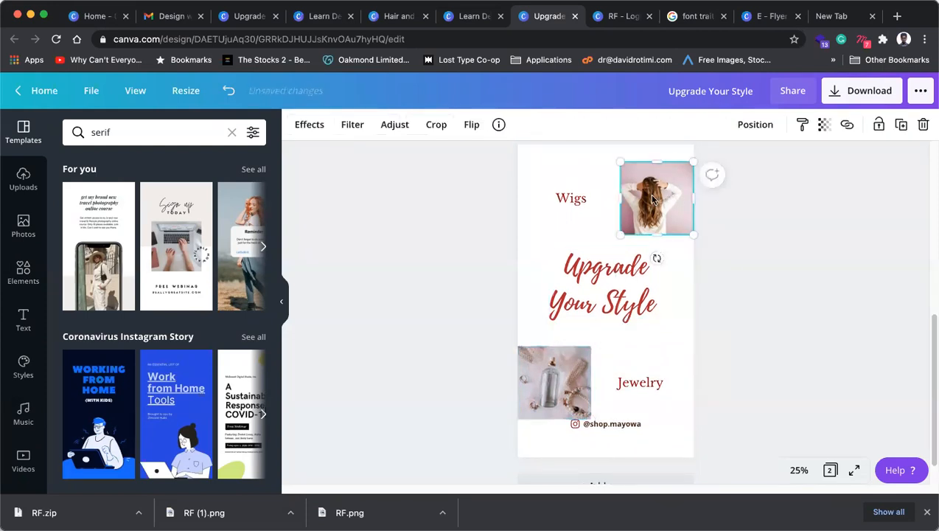
left_click(791, 201)
left_click(662, 210)
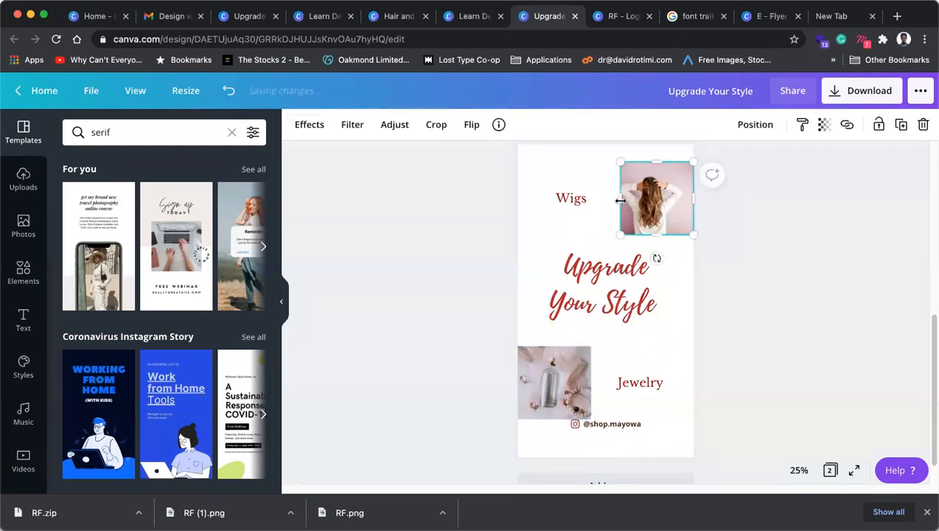
left_click(357, 221)
scroll(28, 332, "down", 1)
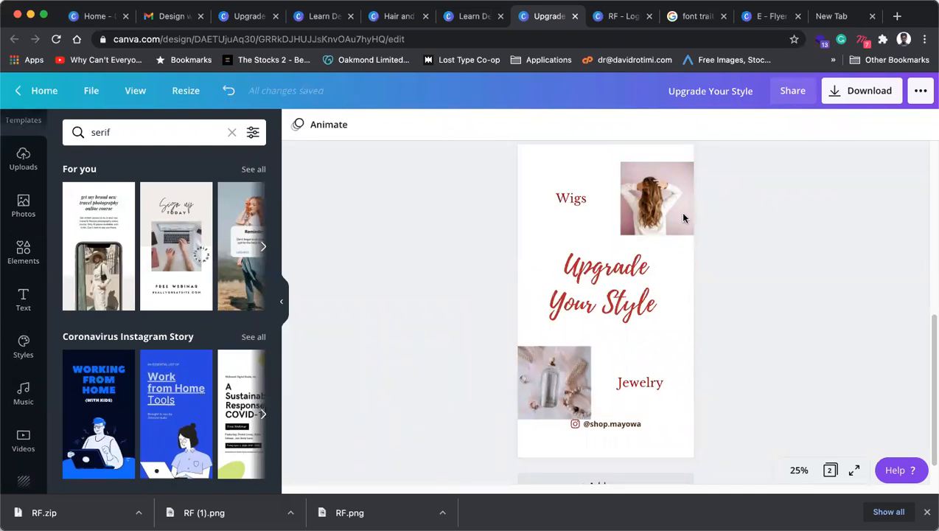
left_click(671, 208)
left_click_drag(655, 199, 653, 199)
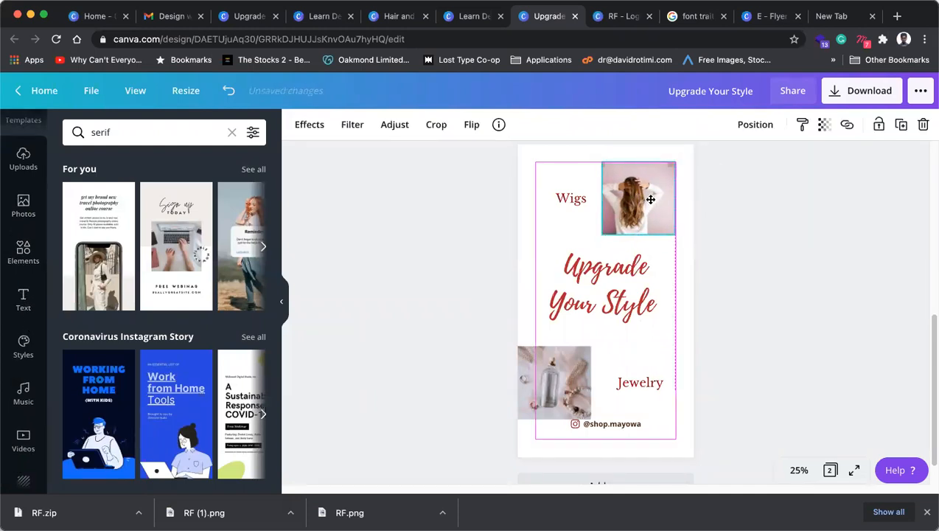
mouse_move(560, 393)
left_mouse_down()
mouse_move(593, 393)
mouse_move(561, 393)
mouse_move(569, 394)
mouse_move(562, 392)
mouse_move(624, 208)
mouse_move(602, 216)
mouse_move(568, 204)
mouse_move(557, 211)
mouse_move(558, 421)
mouse_move(557, 383)
left_mouse_up()
Step: Nudge the Upgrade Your Style heading slightly right and up
left_click(776, 275)
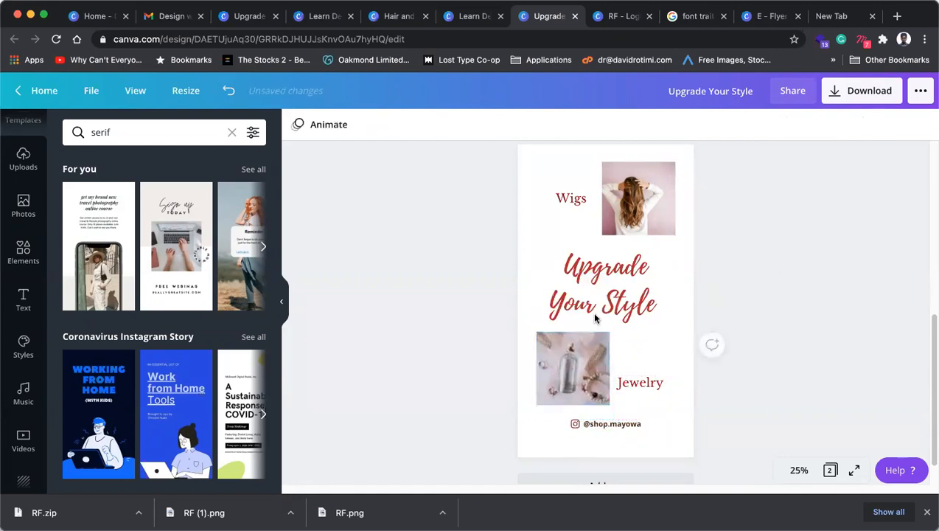
left_click(623, 311)
left_click_drag(625, 310, 628, 305)
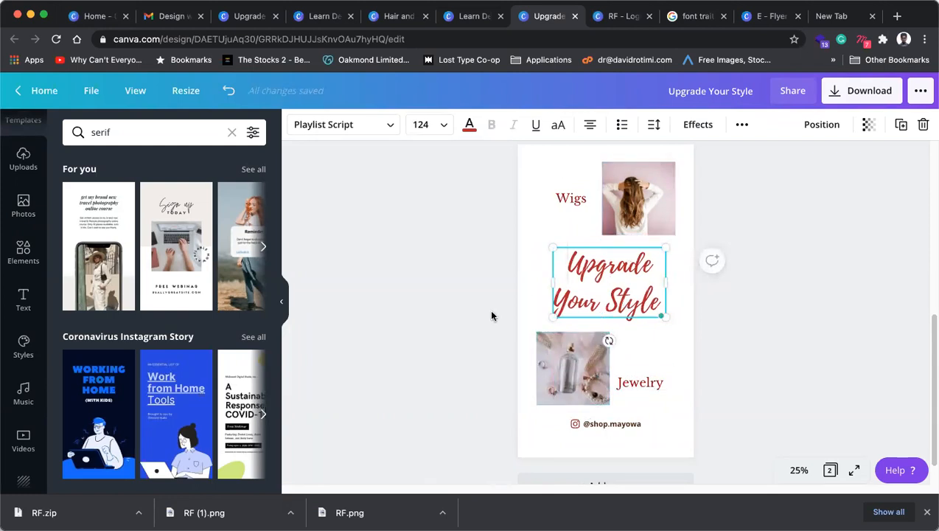
Step: Group the hair photo, bottle photo and Upgrade Your Style heading together
left_click(802, 328)
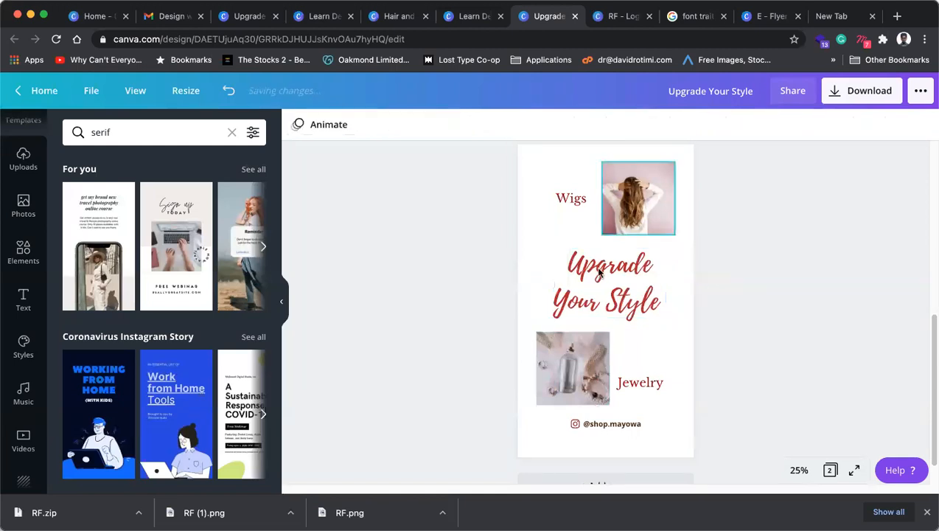
left_click(594, 341)
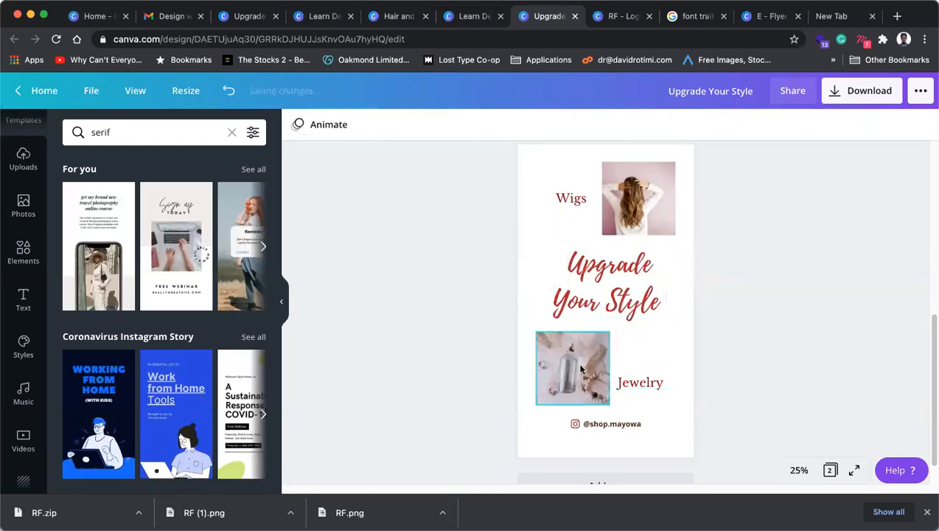
left_click(629, 308)
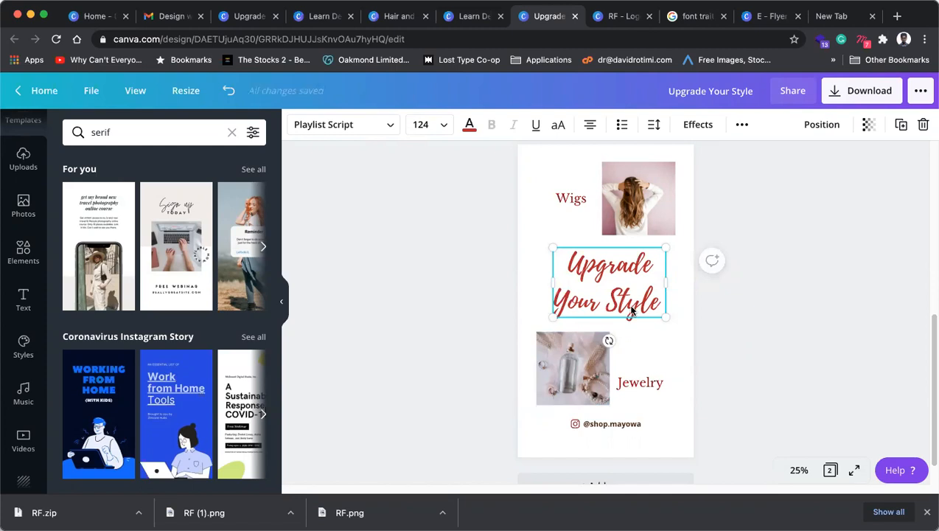
left_click(582, 363)
left_click(612, 276, "shift")
left_click(641, 206, "shift")
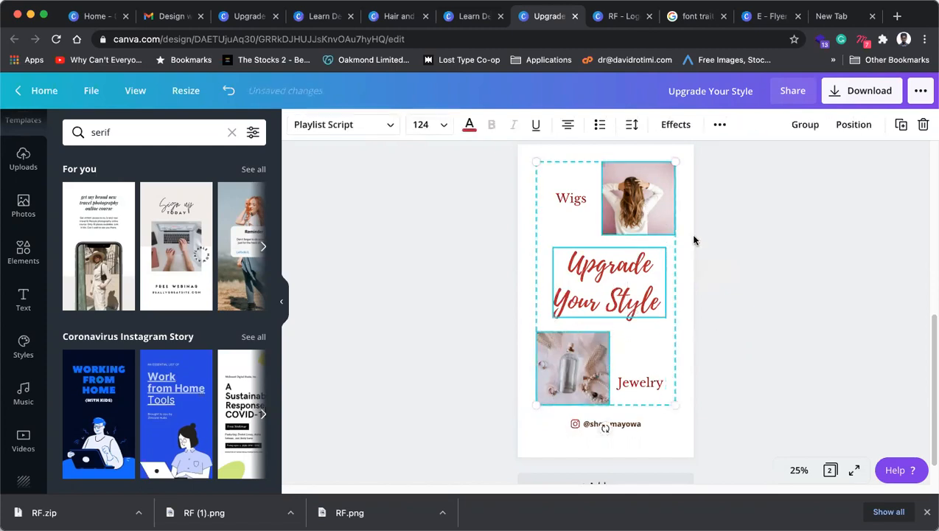
left_click(817, 125)
left_click(790, 199)
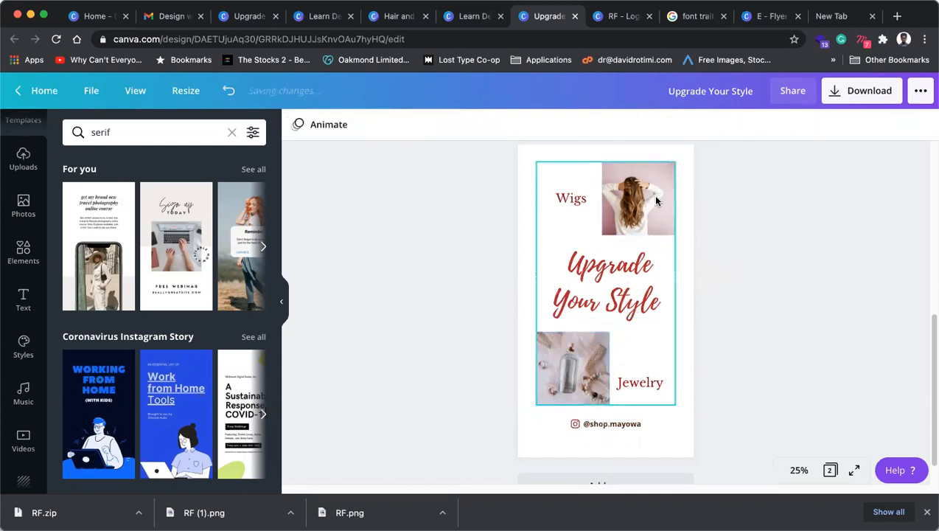
left_click(656, 200)
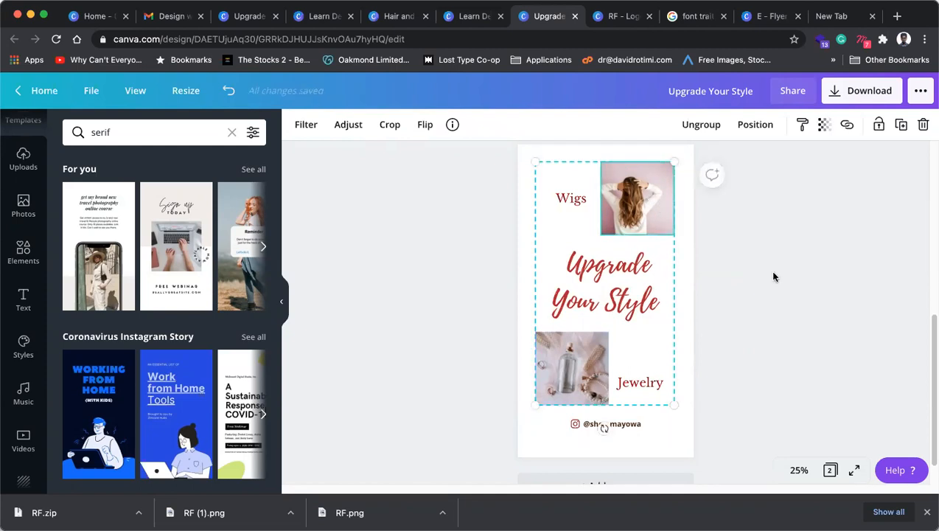
left_click(702, 286)
Step: Try alignment options on Wigs and Jewelry, moving Jewelry to the bottle photo's edge
left_click(566, 200)
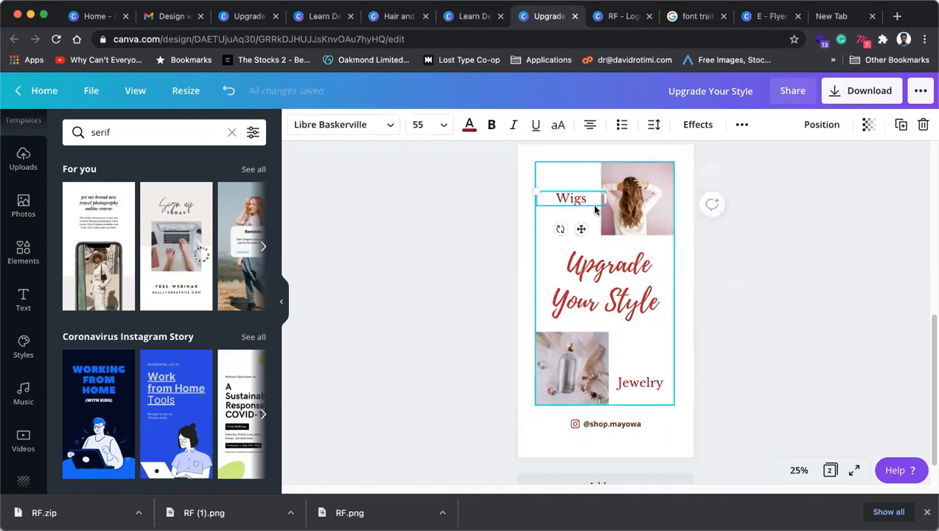
left_click(592, 130)
left_click(765, 288)
left_click(640, 383)
left_click(590, 127)
left_click(590, 127)
left_click(780, 341)
left_click_drag(663, 388, 657, 370)
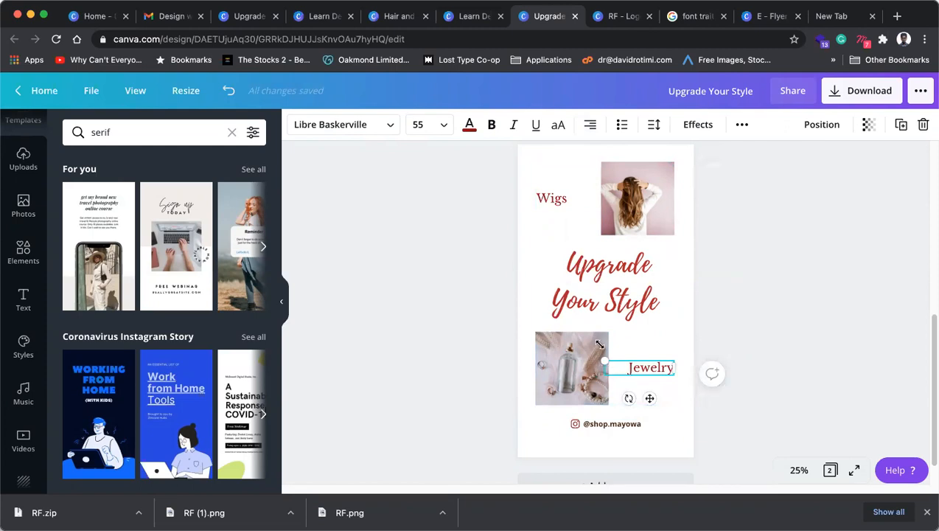
Step: Right-align the Wigs label and narrow its box toward the hair photo
left_click(587, 200)
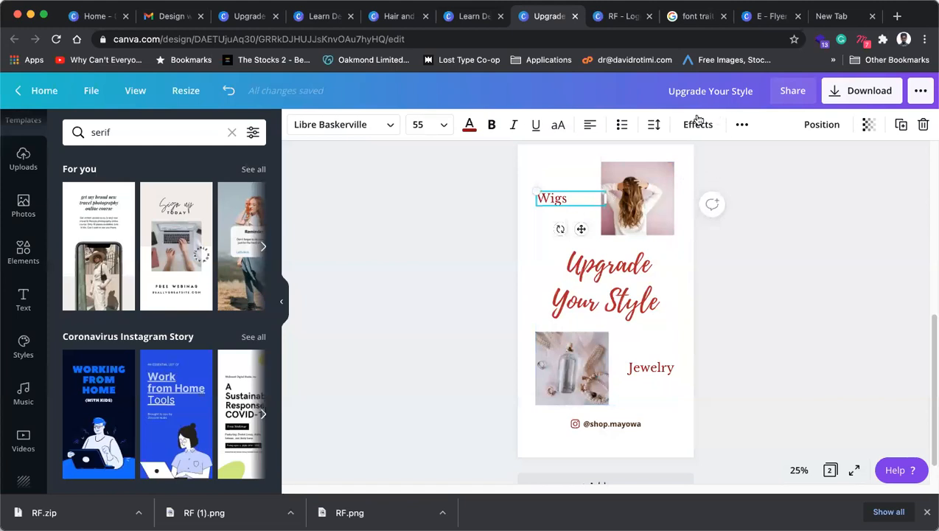
left_click(591, 125)
left_click(591, 125)
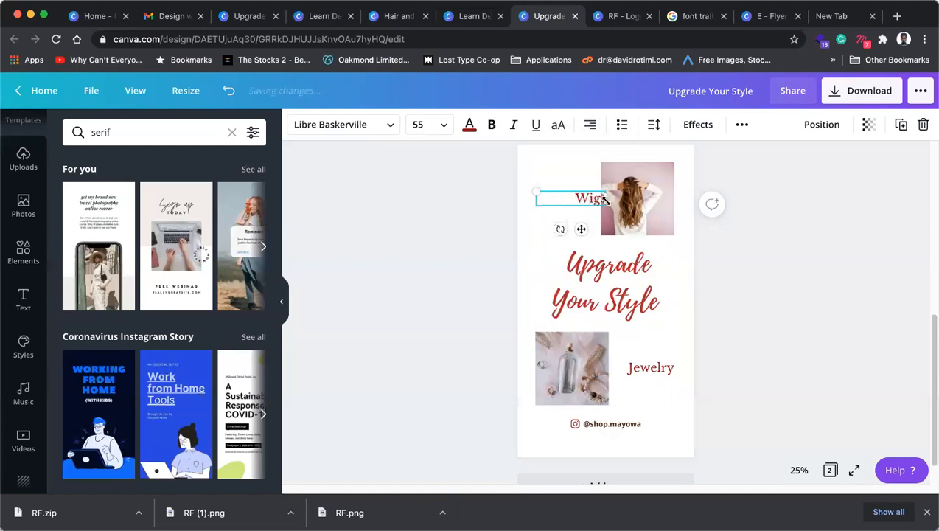
left_click_drag(600, 199, 596, 199)
Step: Narrow the Jewelry box from the left and left-align the label
left_click(631, 363)
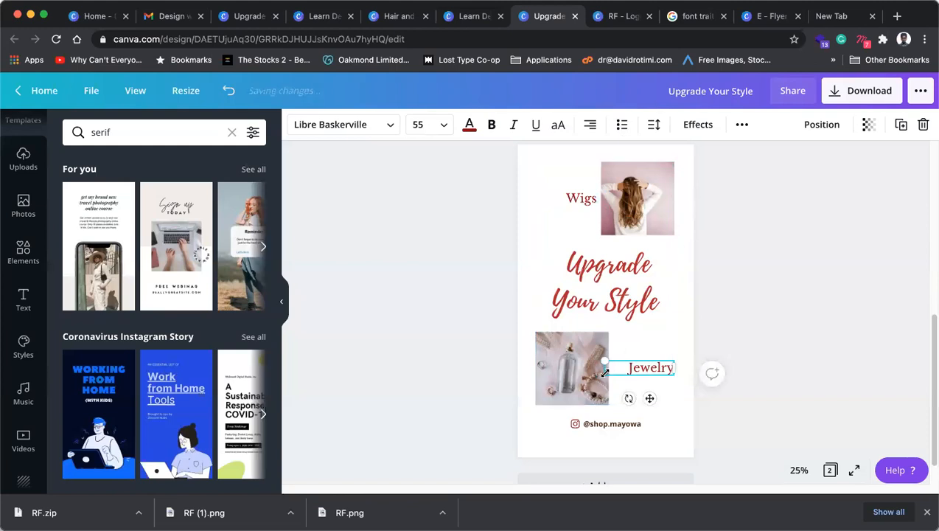
left_click_drag(604, 367, 613, 367)
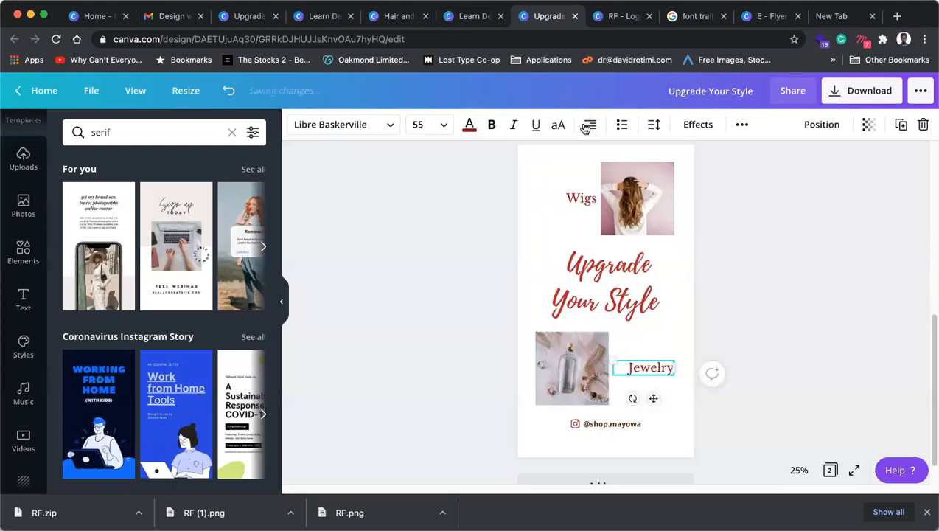
left_click(588, 126)
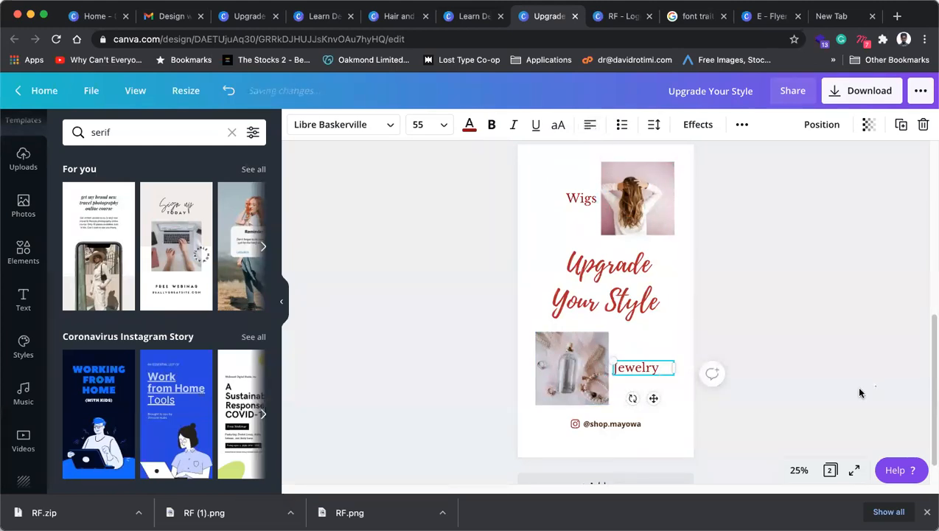
left_click(858, 288)
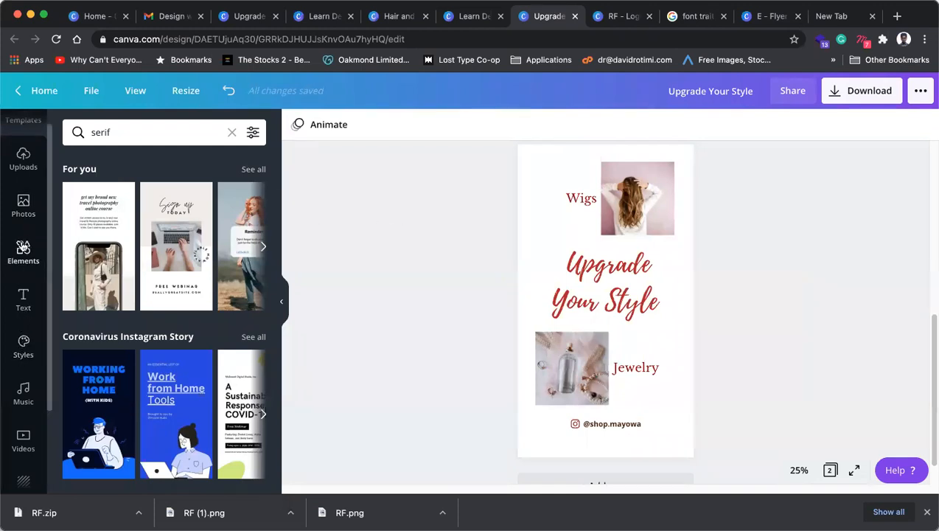
Step: Add a recently used brush stroke, stretch it wider and place it behind Wigs
left_click(29, 254)
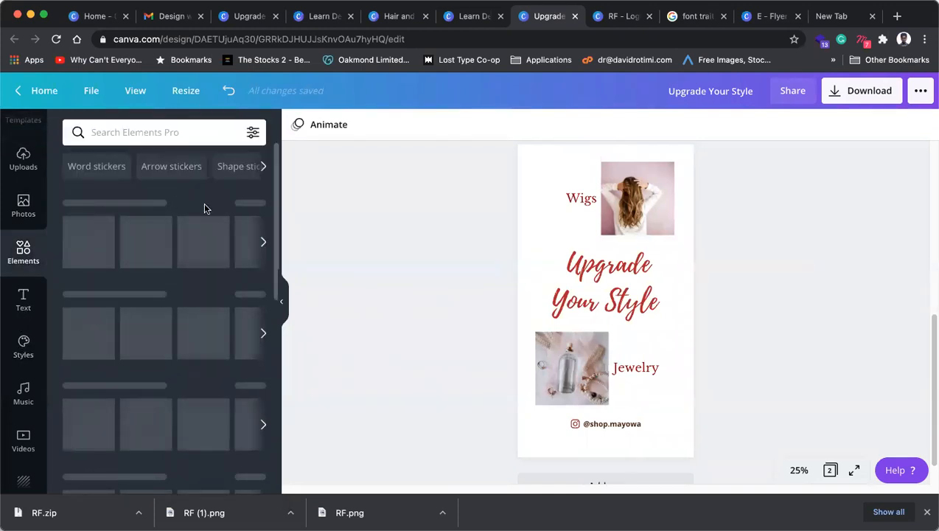
left_click_drag(611, 312, 613, 312)
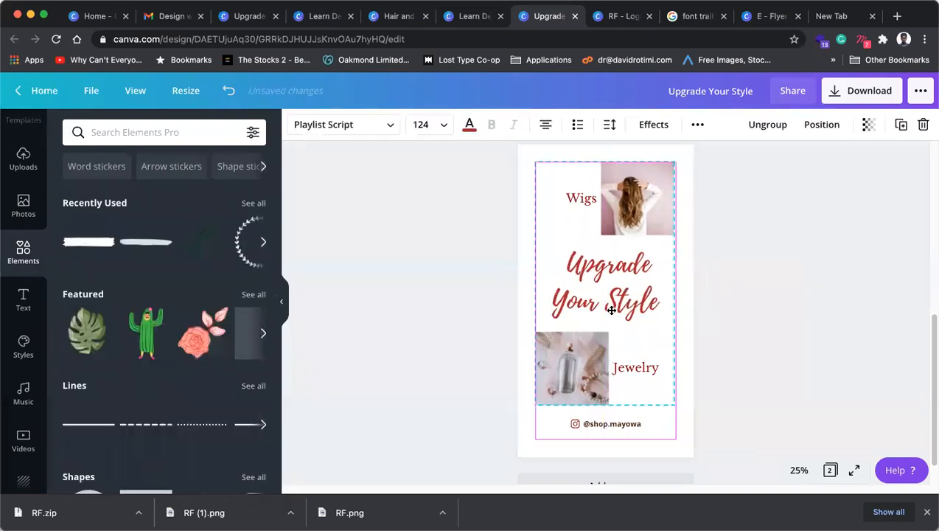
left_click(342, 285)
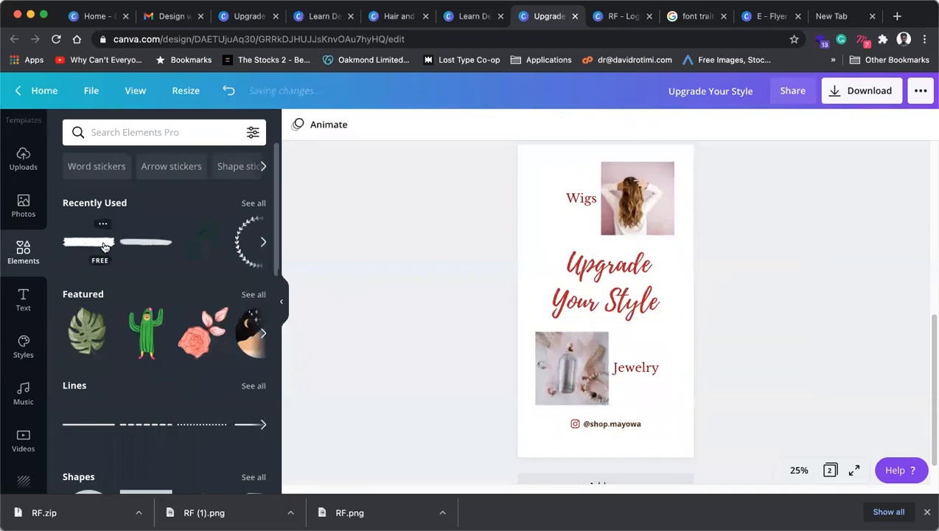
left_click(262, 247)
left_click_drag(92, 246, 634, 304)
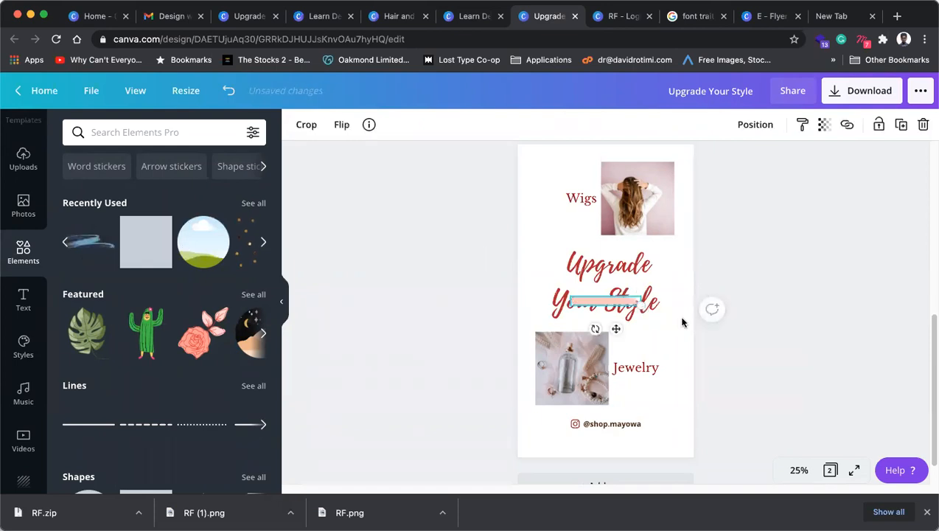
left_click_drag(691, 322, 705, 341)
left_click_drag(640, 335, 603, 204)
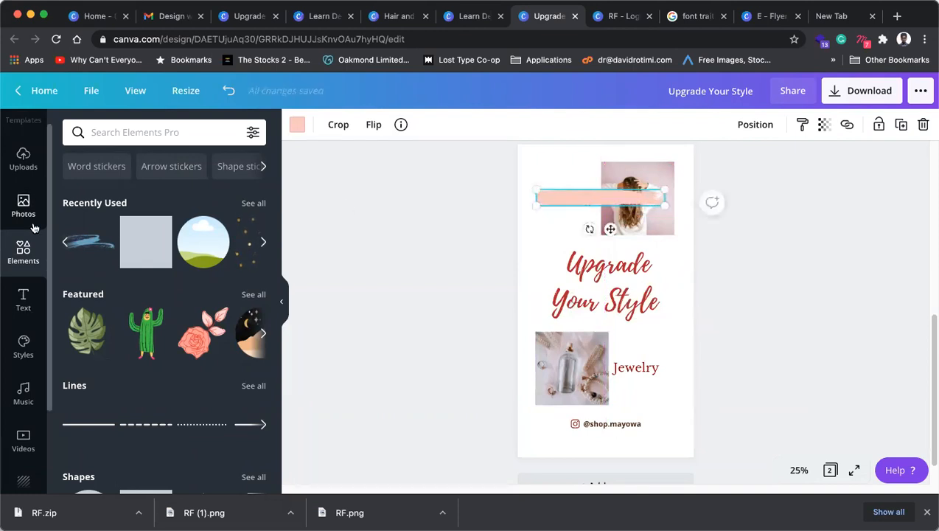
Step: Colour the brush stroke red and the Wigs text white
left_click(295, 125)
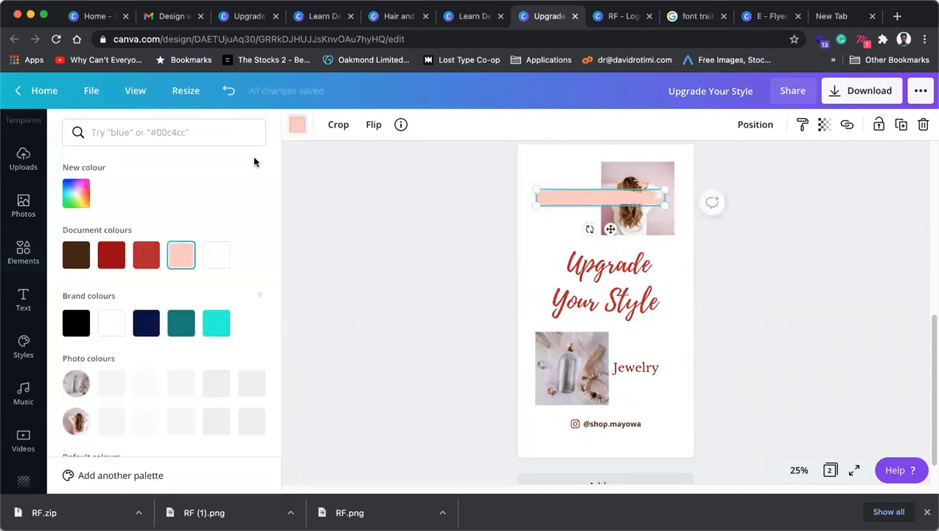
left_click(145, 256)
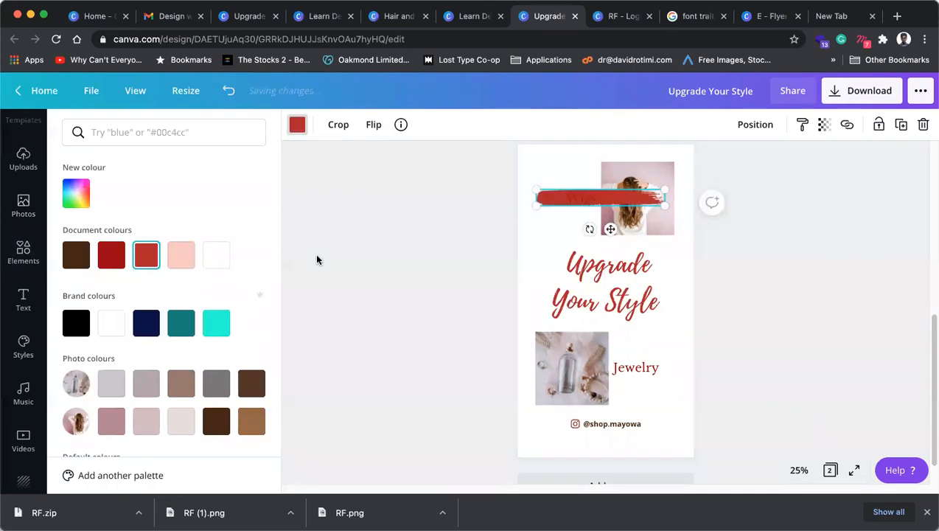
left_click(583, 197)
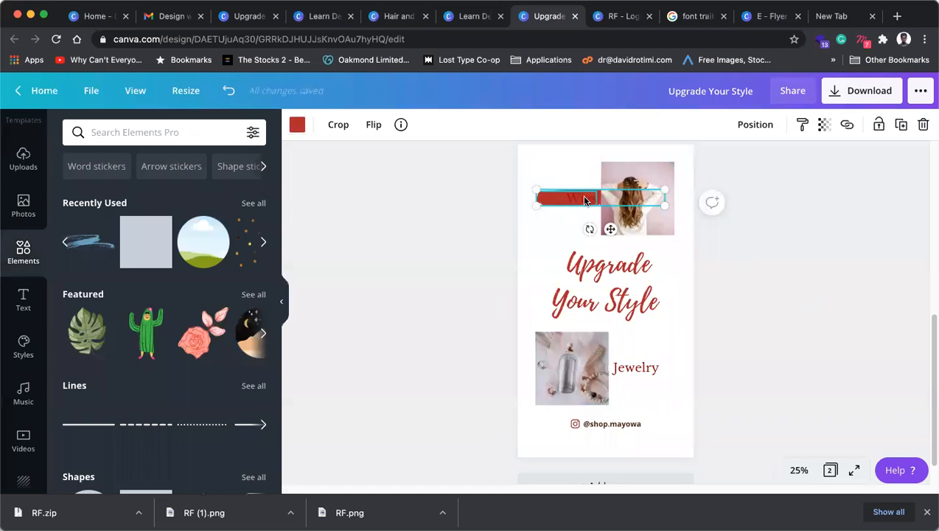
left_click(469, 123)
left_click(182, 256)
left_click(840, 233)
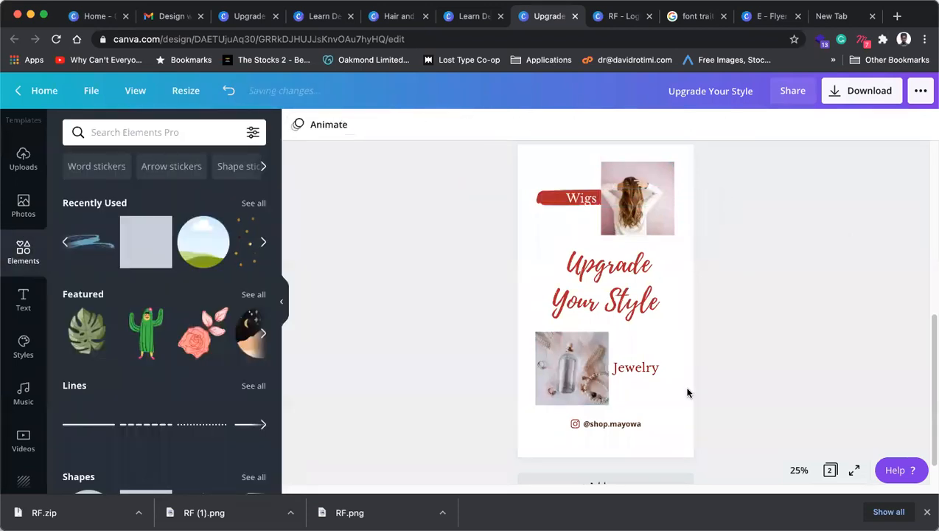
Step: Narrow the Wigs text box from the left and pick the red stroke behind it
left_click(542, 198)
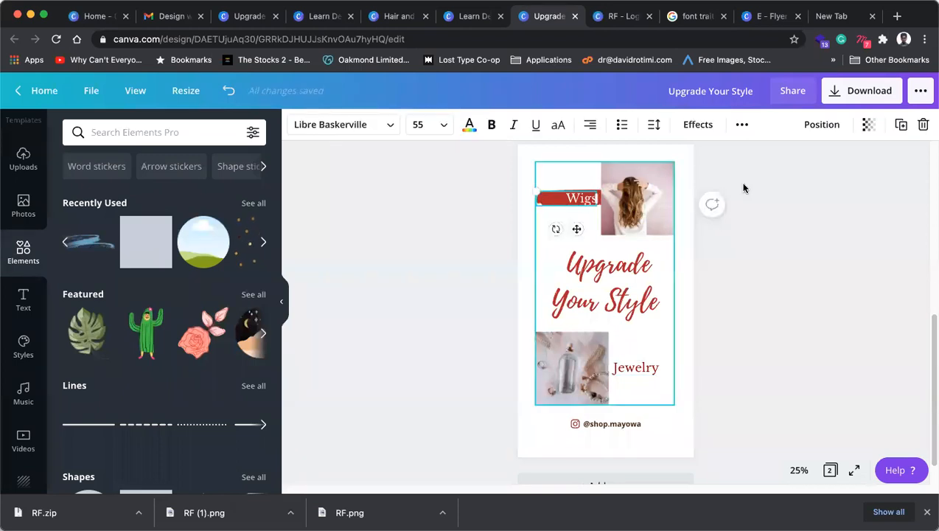
left_click_drag(537, 198, 554, 197)
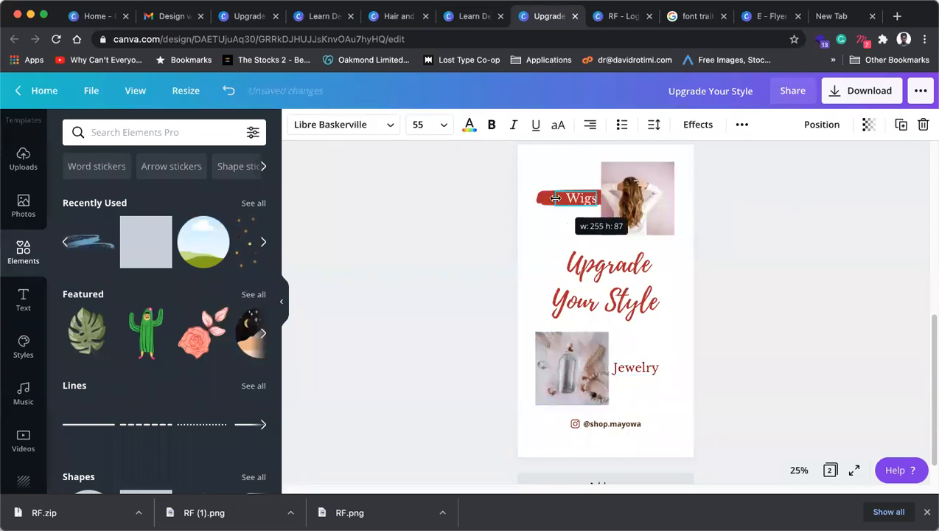
left_click(543, 199)
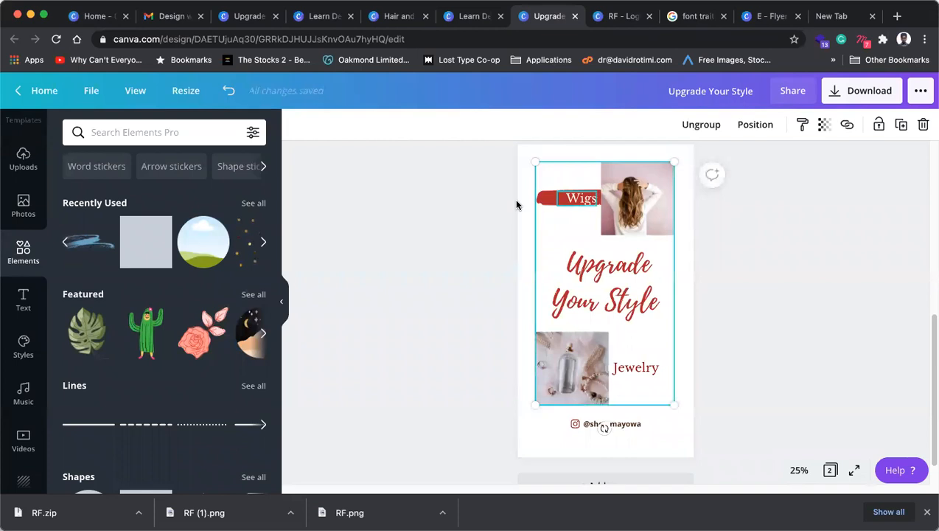
left_click(556, 200)
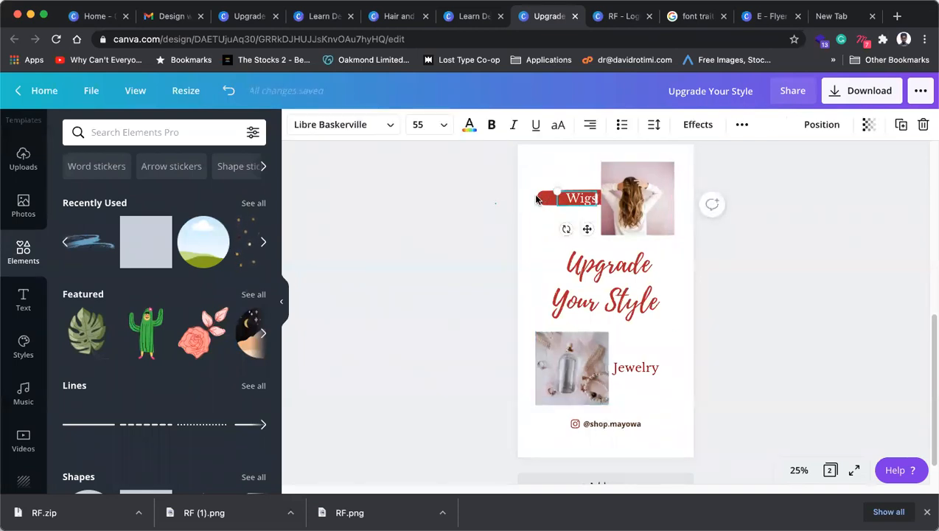
left_click(537, 199)
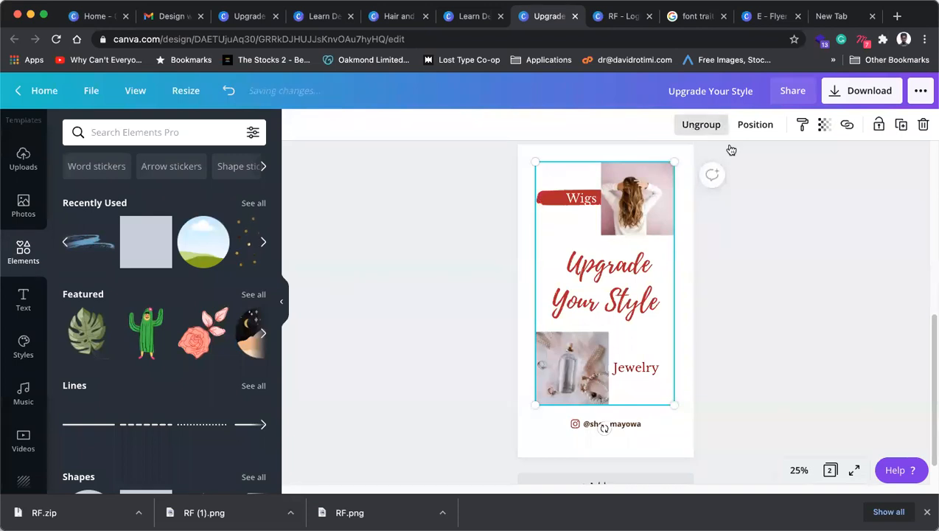
left_click(580, 205)
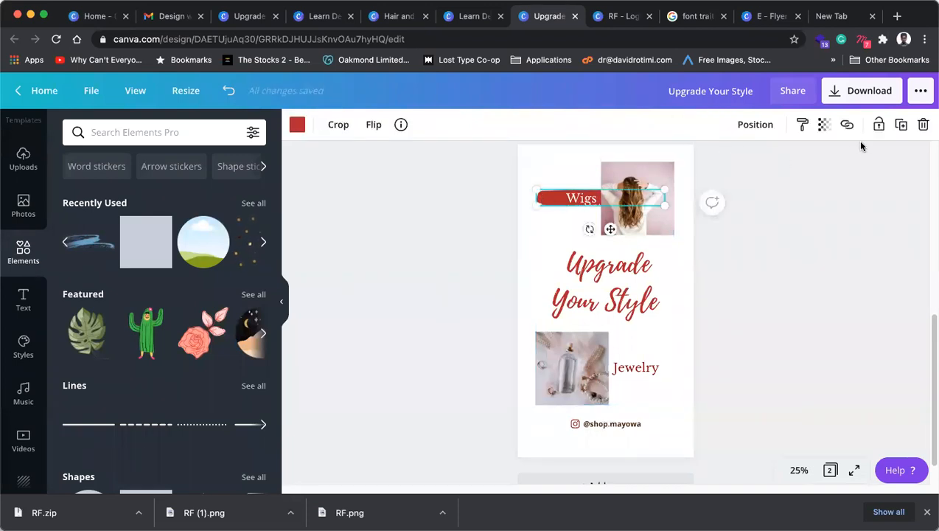
Step: Place a horizontally flipped copy of the red stroke under Jewelry and send it backward
mouse_move(571, 203)
left_mouse_down()
mouse_move(610, 369)
mouse_move(590, 370)
left_mouse_up()
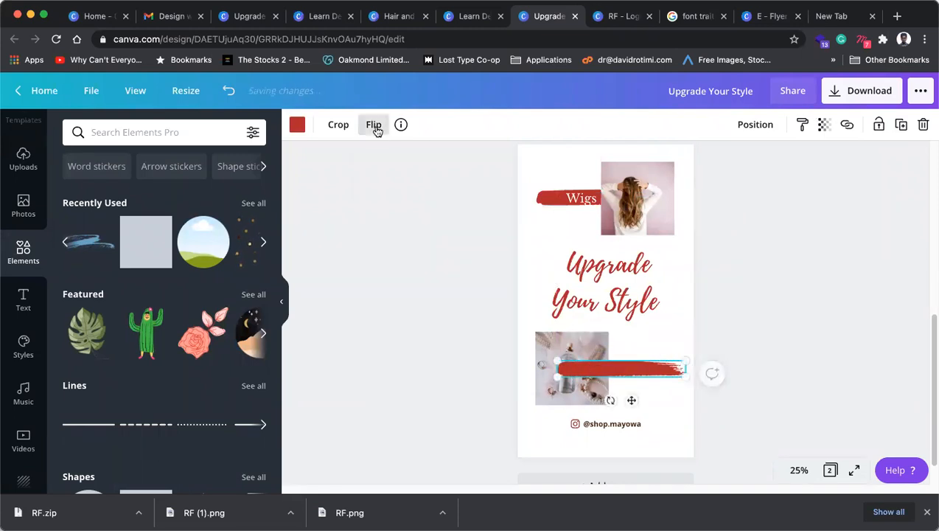
left_click(374, 125)
left_click(416, 165)
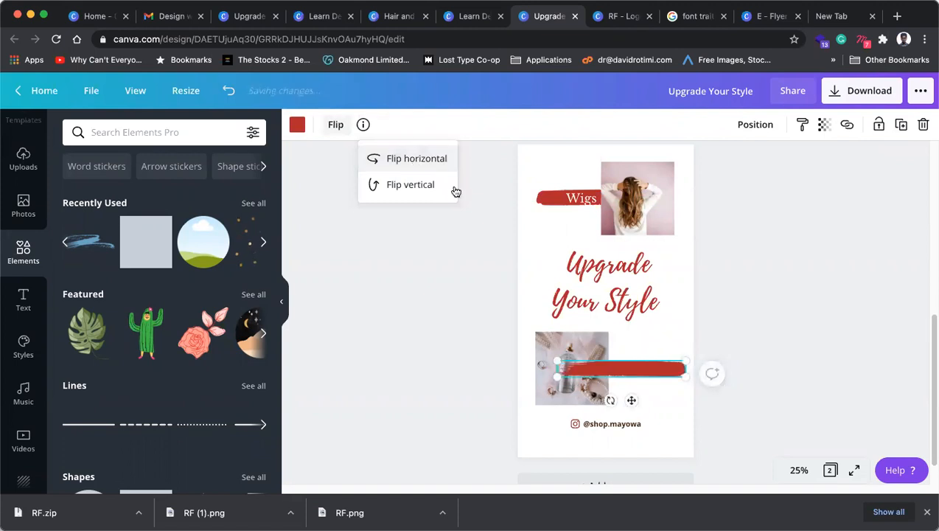
left_click(649, 375)
left_click_drag(649, 374, 642, 376)
key("ctrl+shift+Tab")
key("ctrl+shift+Tab")
key("ctrl+shift+Tab")
key("ctrl+shift+Tab")
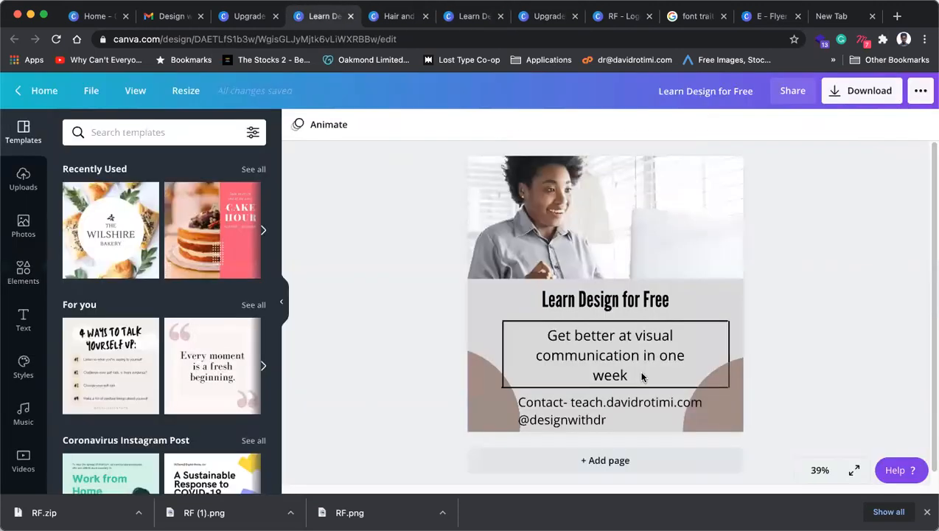
key("ctrl+Tab")
key("ctrl+Tab")
key("ctrl+Tab")
key("ctrl+shift+Tab")
key("ctrl+shift+Tab")
key("ctrl+Tab")
key("ctrl+Tab")
key("ctrl+Tab")
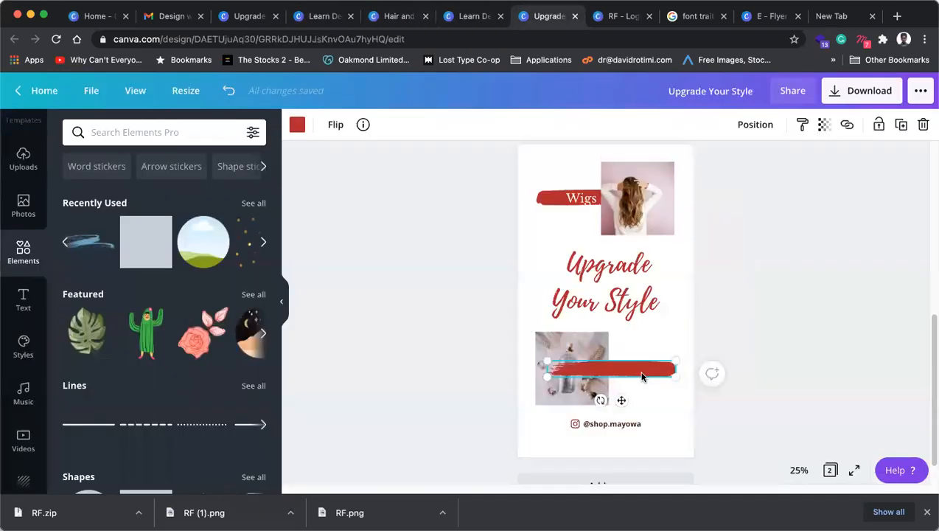
key("super+[")
key("super+[")
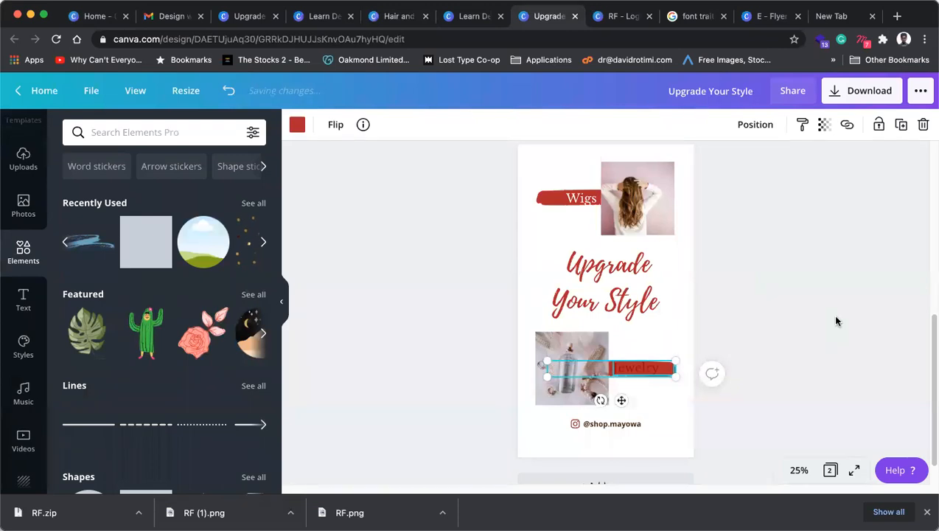
left_click(837, 320)
Step: Make the Jewelry text white
left_click(636, 375)
left_click(469, 124)
left_click(183, 262)
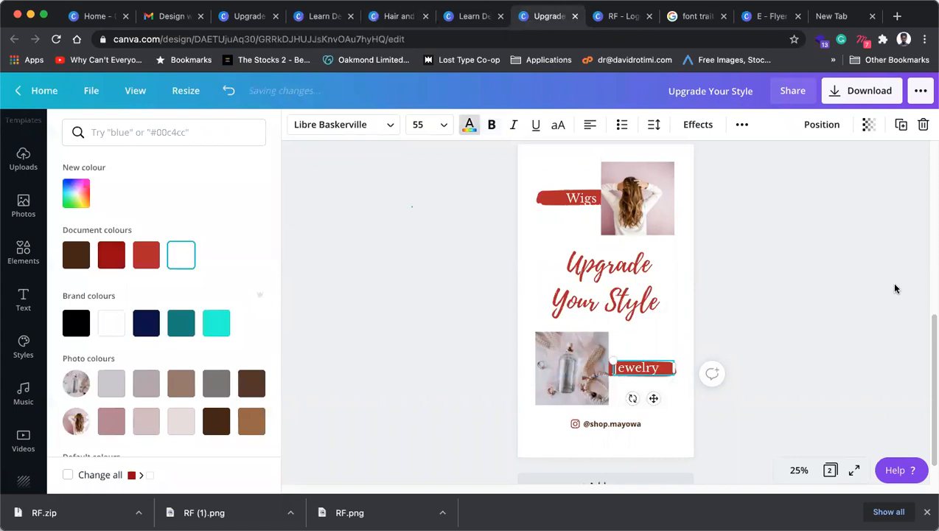
left_click(885, 283)
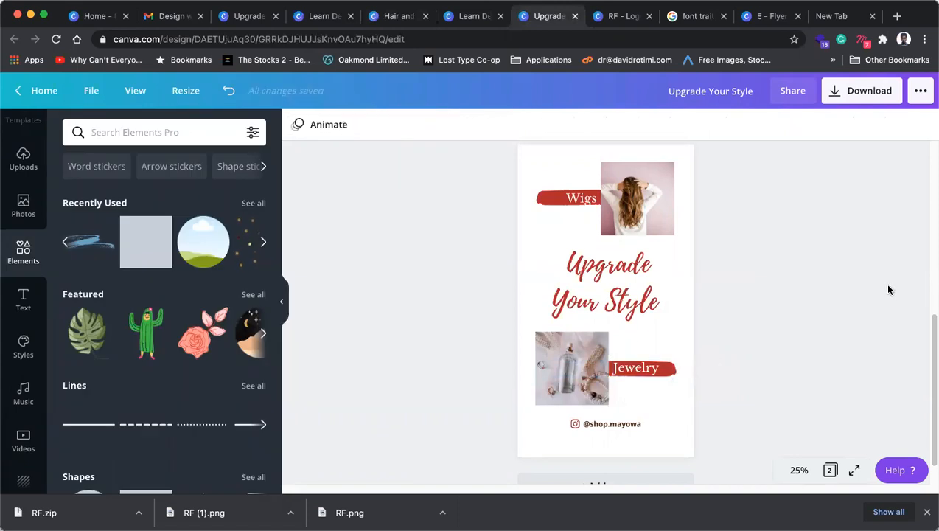
Step: Nudge the Instagram handle slightly lower on the page
left_click(604, 427)
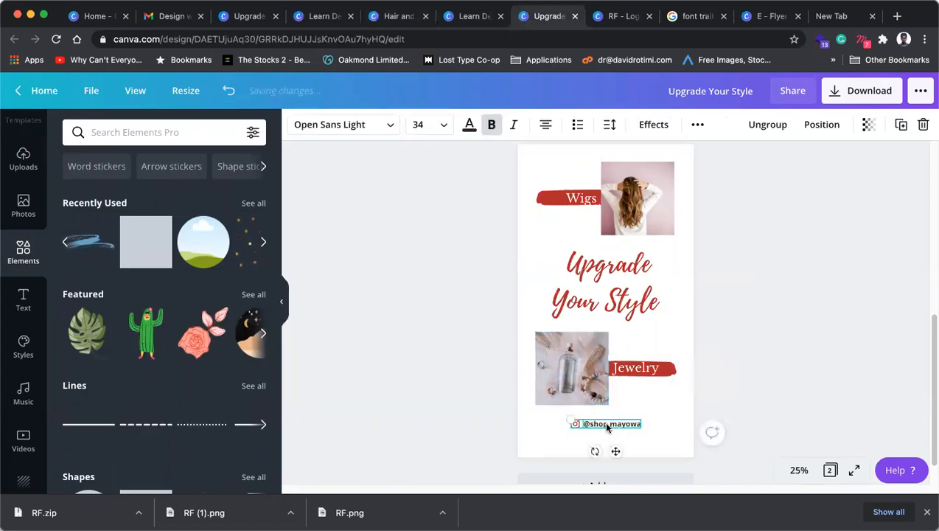
left_click_drag(604, 423, 605, 428)
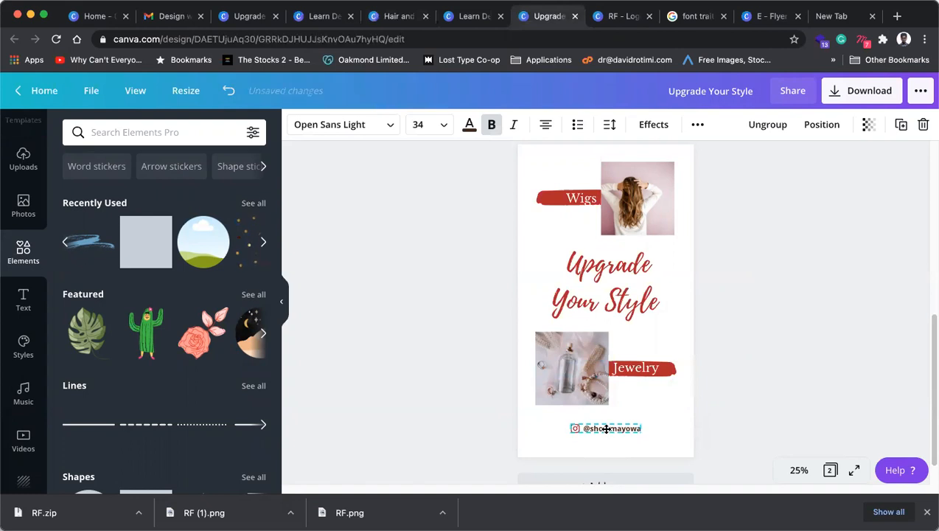
left_click(578, 273)
left_click(25, 319)
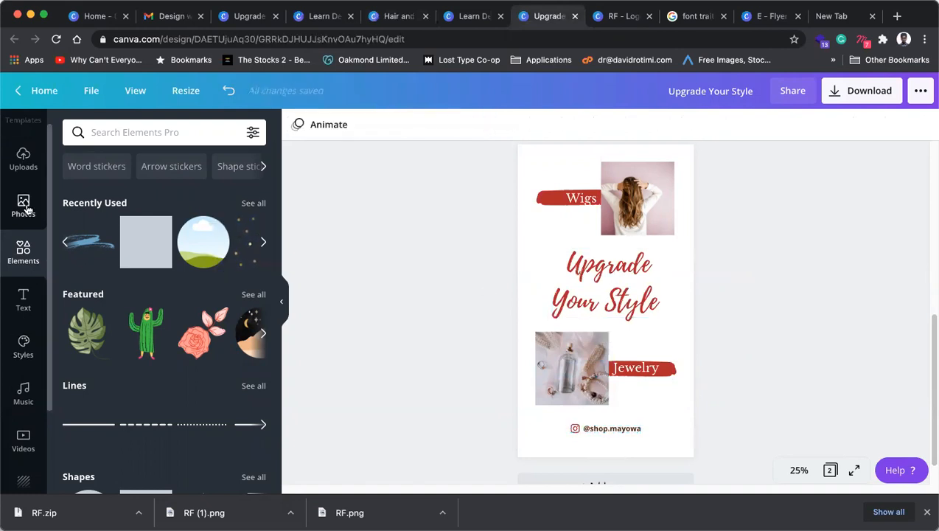
scroll(24, 413, "down", 3)
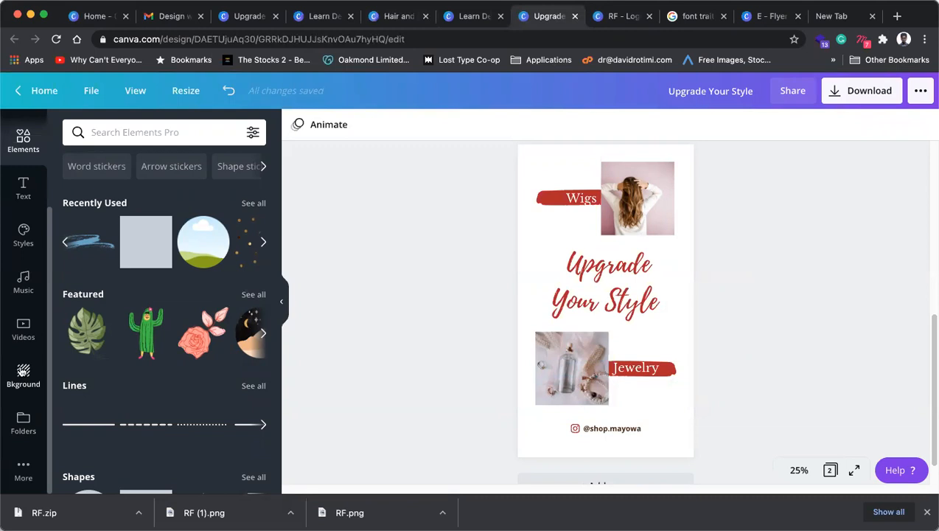
Step: Apply the pale pink background with a faint circle pattern from the Background thumbnails
left_click(22, 373)
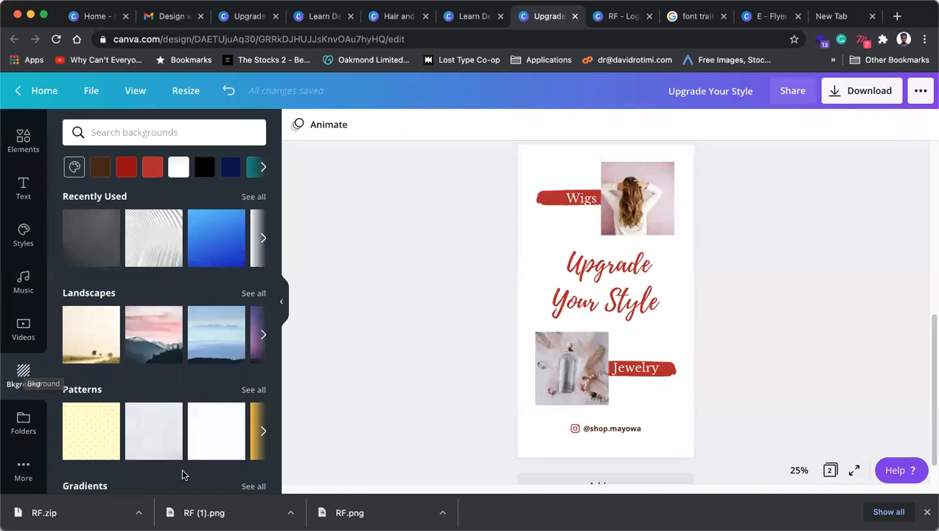
scroll(171, 411, "down", 1)
scroll(172, 411, "down", 6)
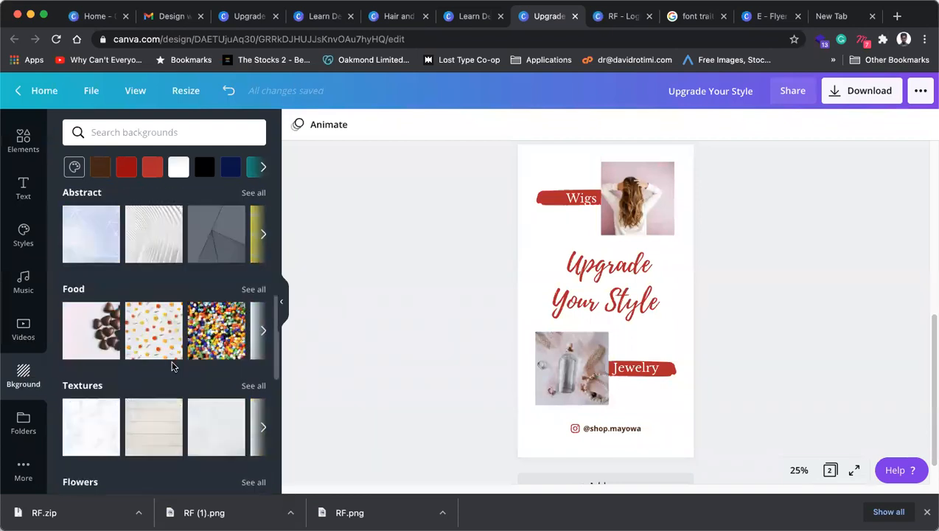
scroll(173, 366, "down", 10)
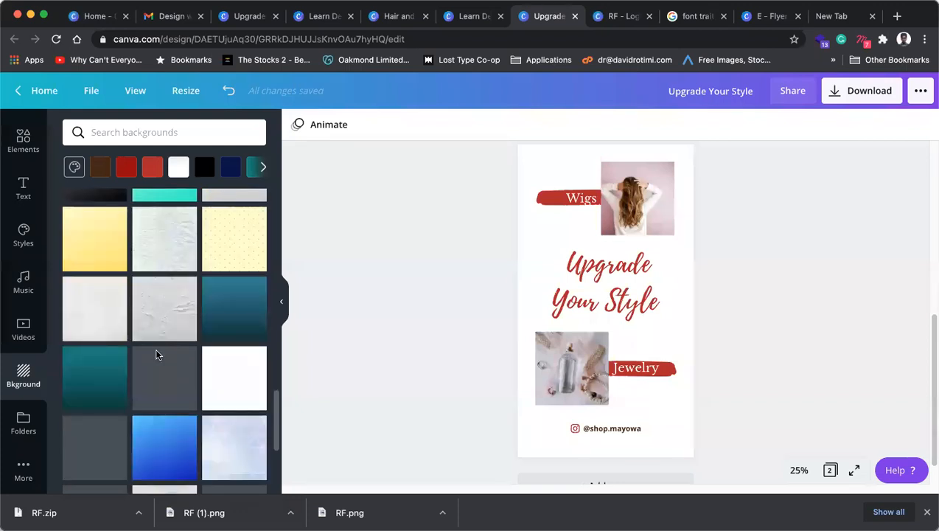
scroll(157, 353, "down", 3)
scroll(157, 355, "down", 5)
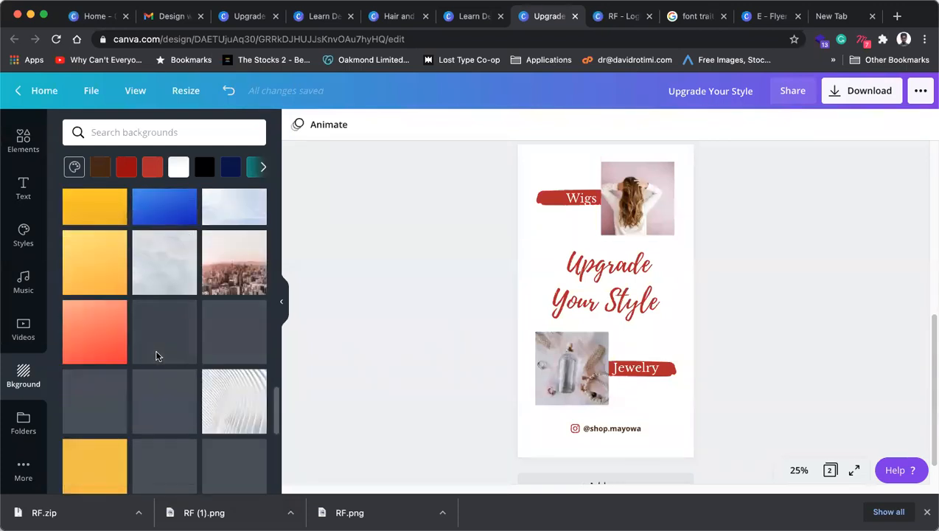
scroll(157, 356, "down", 5)
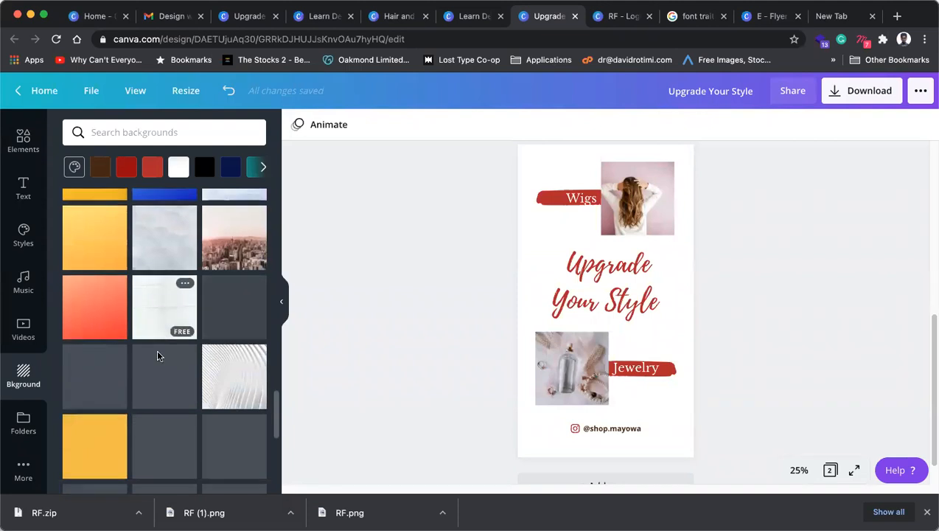
scroll(157, 356, "down", 2)
scroll(157, 357, "down", 3)
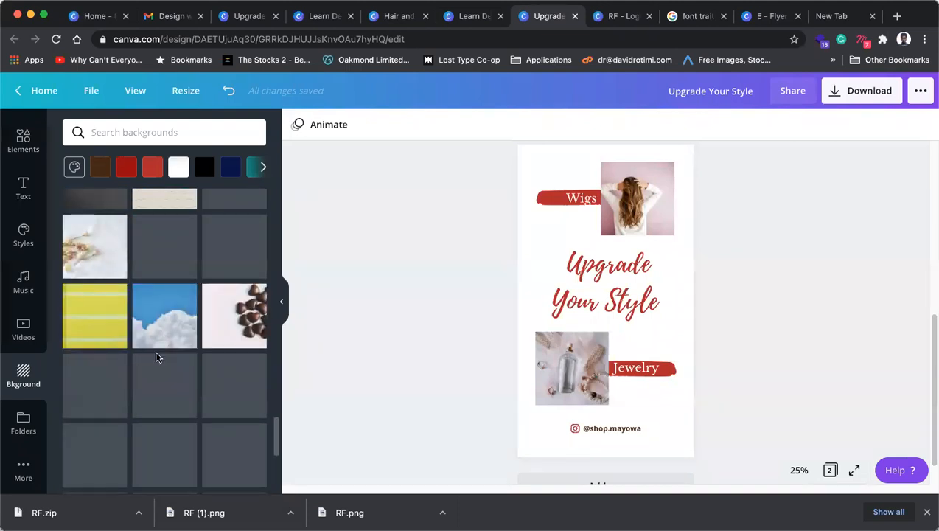
scroll(158, 356, "down", 2)
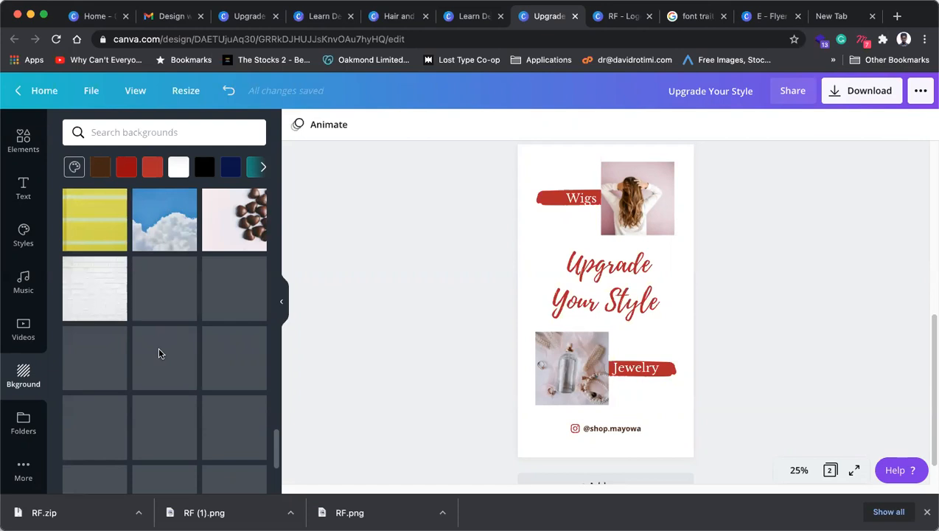
scroll(158, 354, "down", 2)
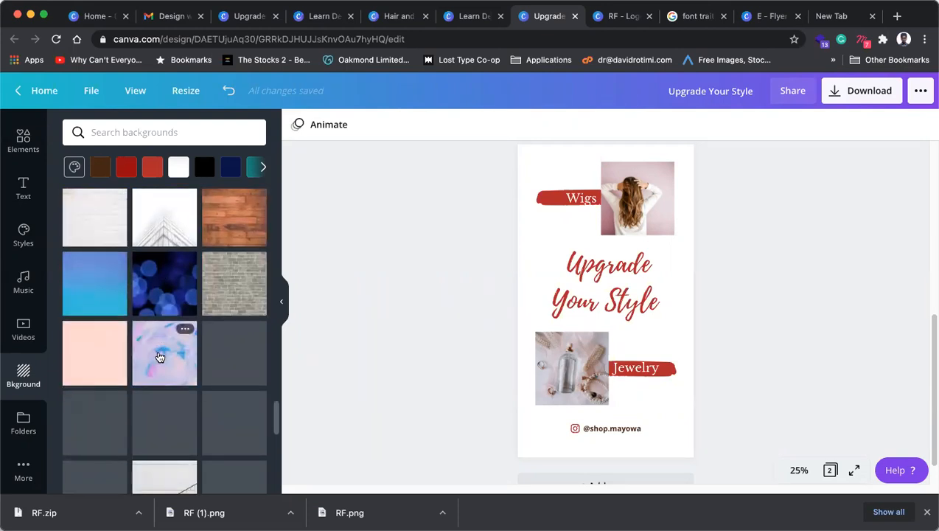
scroll(160, 357, "down", 2)
left_click(90, 273)
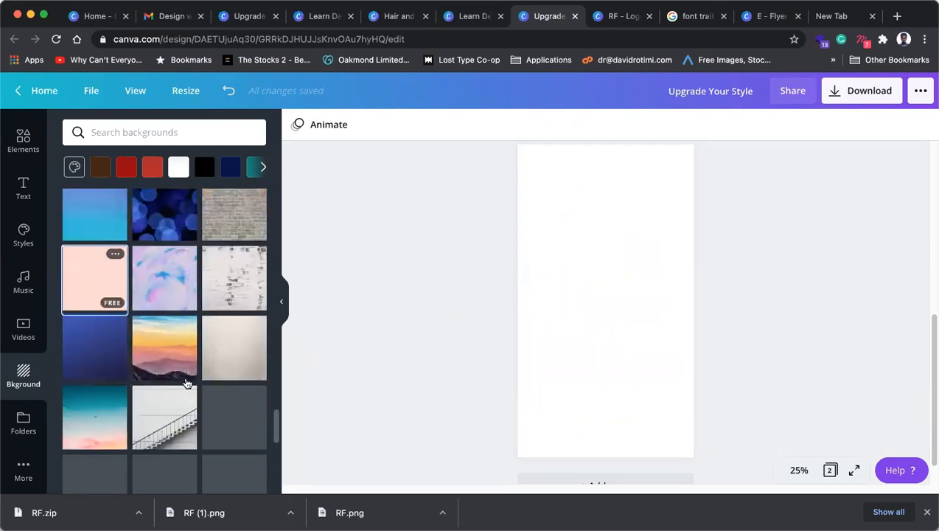
scroll(184, 386, "down", 4)
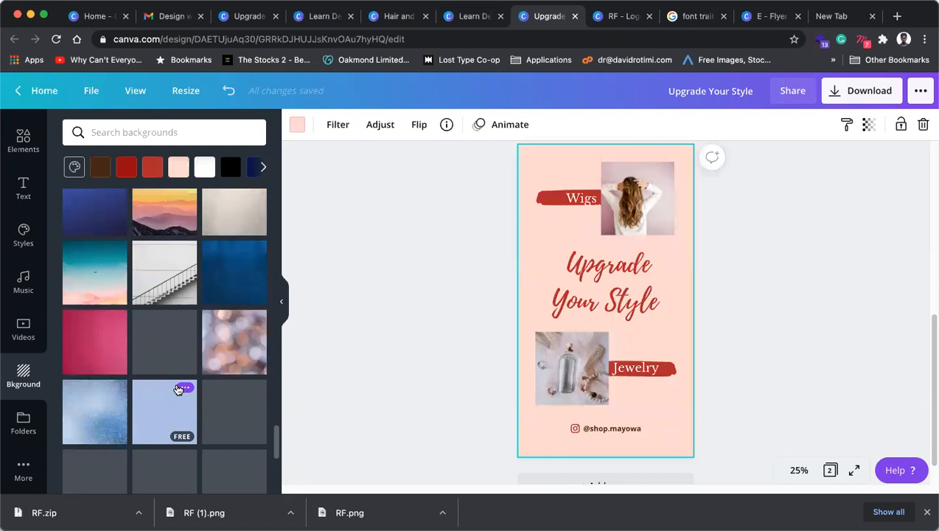
scroll(183, 390, "down", 2)
scroll(183, 391, "down", 5)
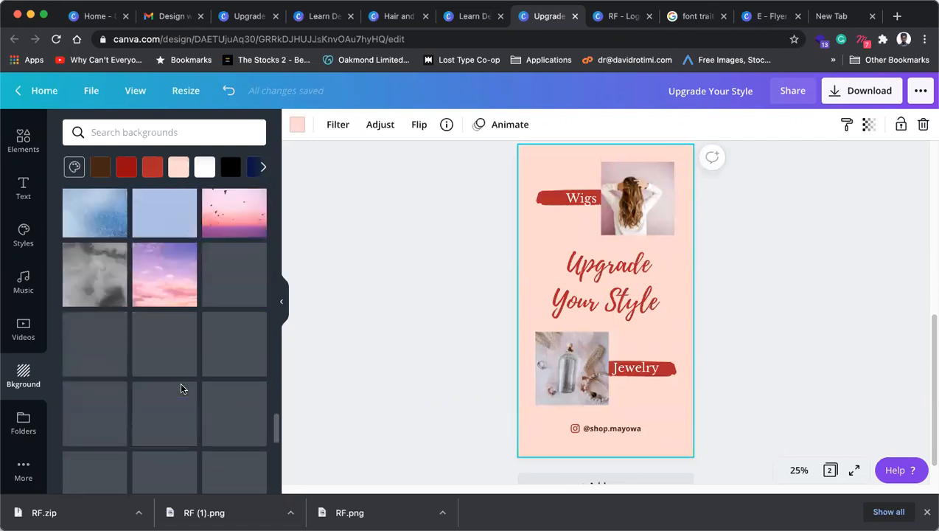
scroll(183, 389, "down", 1)
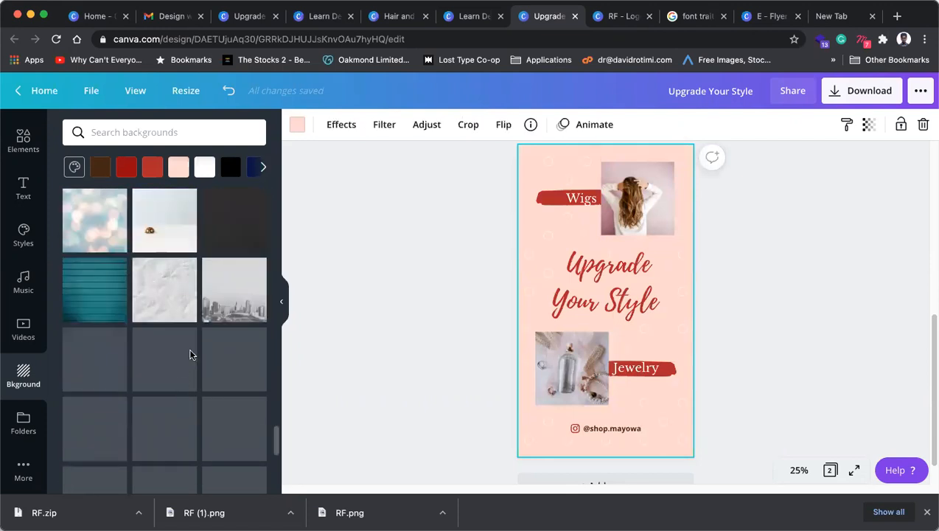
scroll(170, 371, "down", 2)
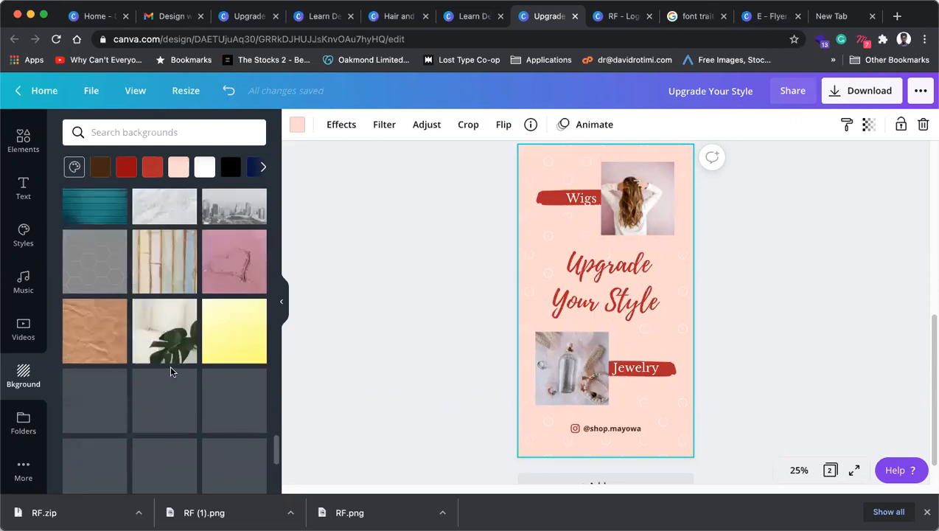
scroll(172, 371, "down", 1)
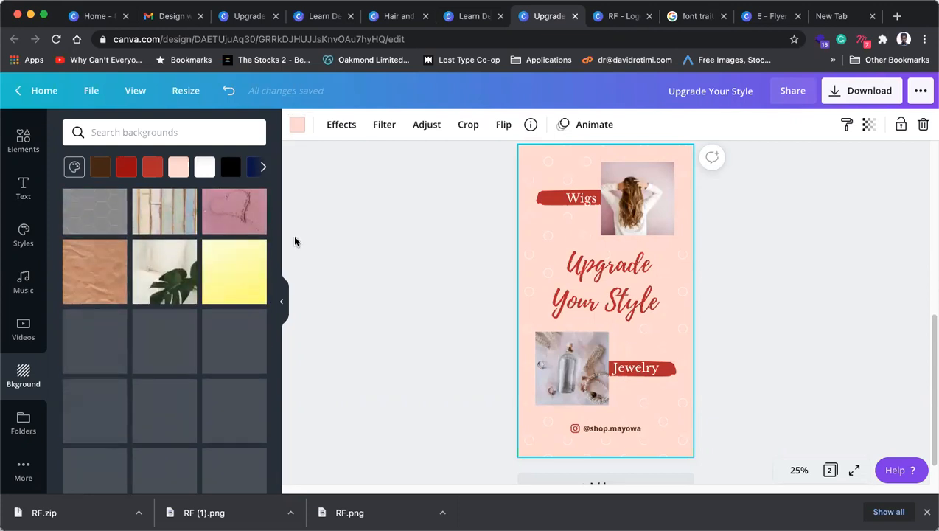
Step: Lighten the page background from #FFD8CF to blush pink #FFECE7 using a custom colour
left_click(297, 124)
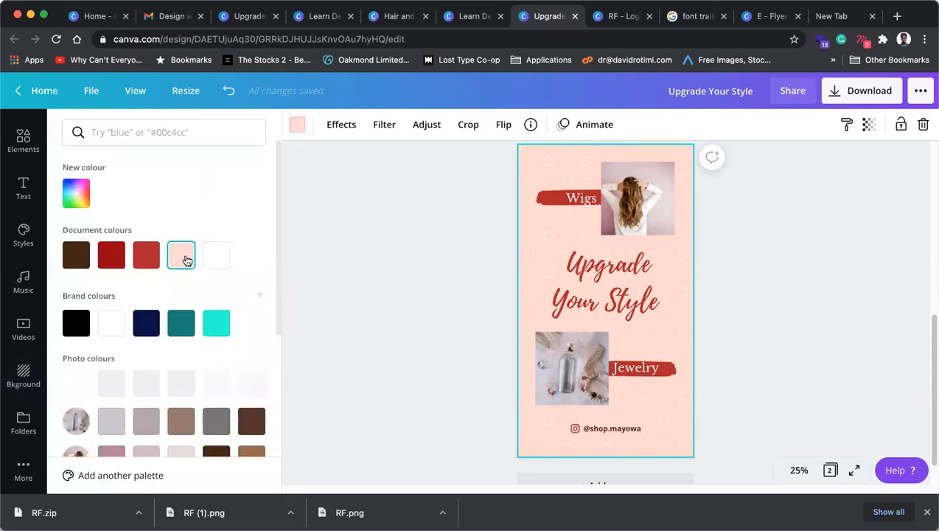
left_click(76, 193)
left_click_drag(105, 232, 90, 212)
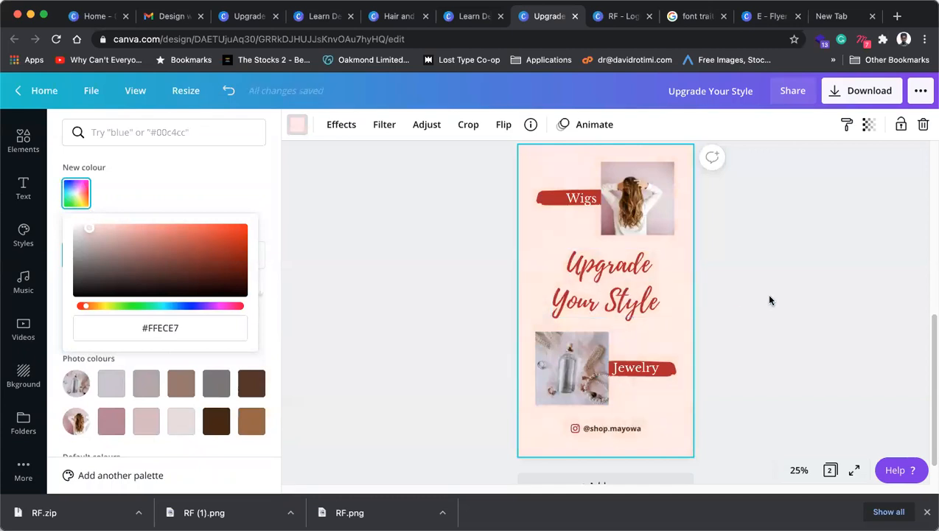
left_click(769, 300)
Step: Make the Wigs and Jewelry labels uppercase, reading WIGS and JEWELRY
left_click(757, 293)
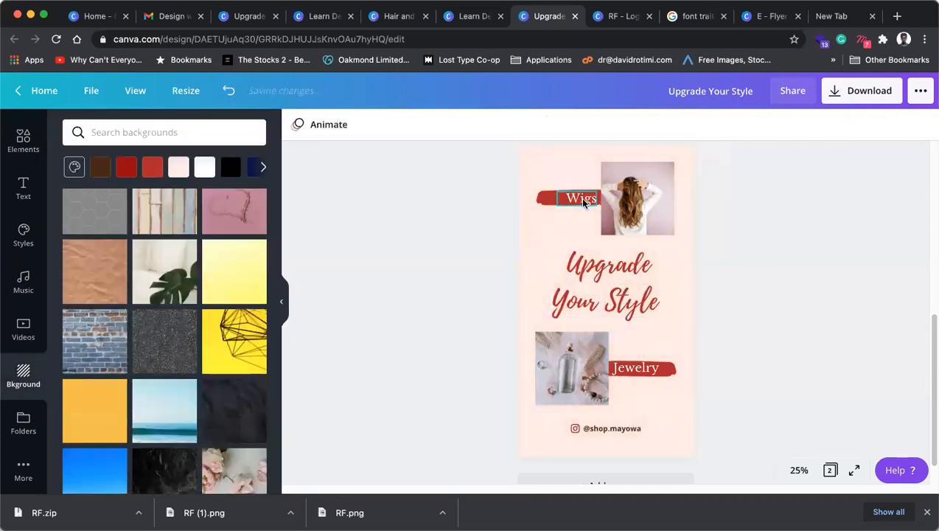
left_click(584, 203)
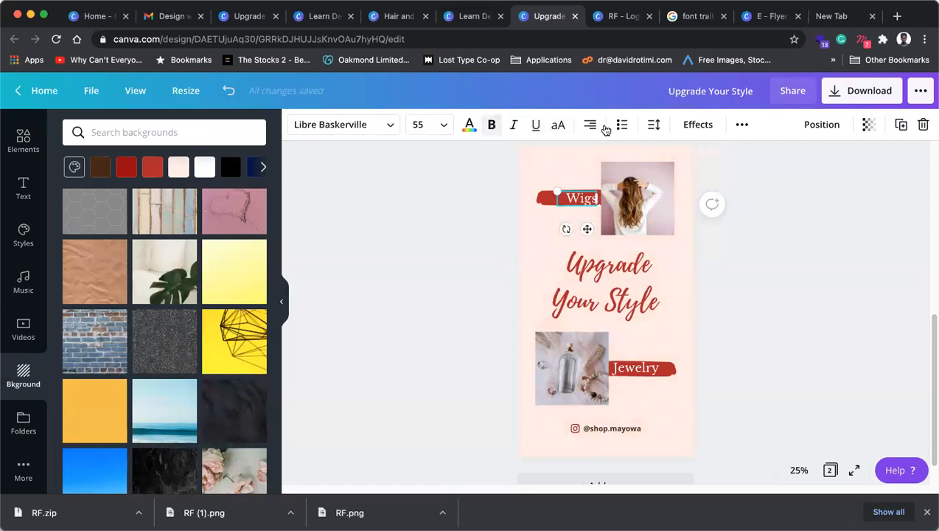
left_click(558, 124)
left_click(774, 348)
left_click(639, 371)
left_click(559, 126)
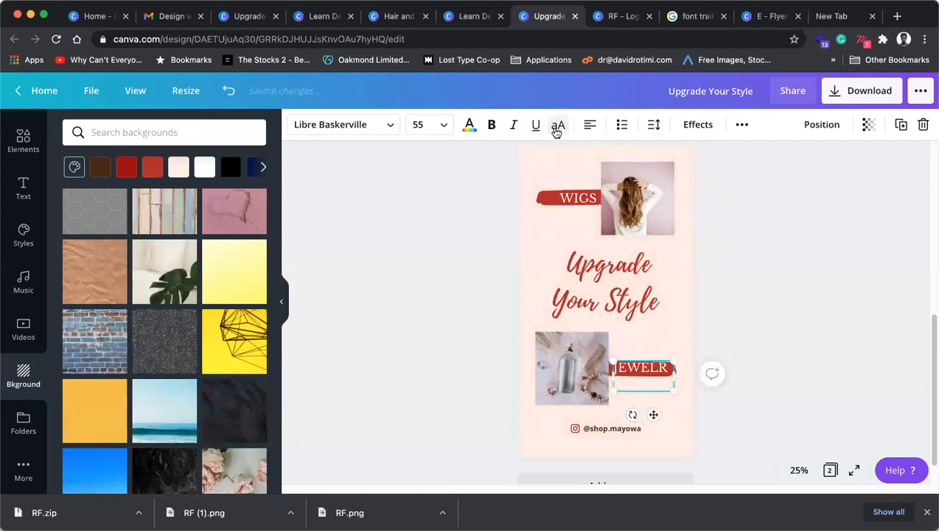
Step: Resize the JEWELRY text box so the word fits on one line
left_click_drag(675, 375, 681, 375)
left_click(804, 283)
scroll(673, 360, "up", 1)
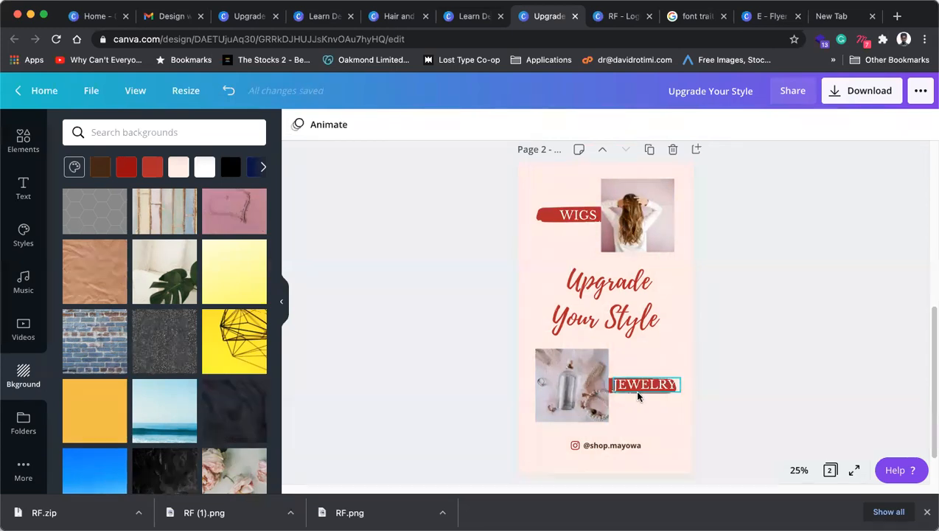
left_click(638, 397)
left_click_drag(674, 378, 669, 381)
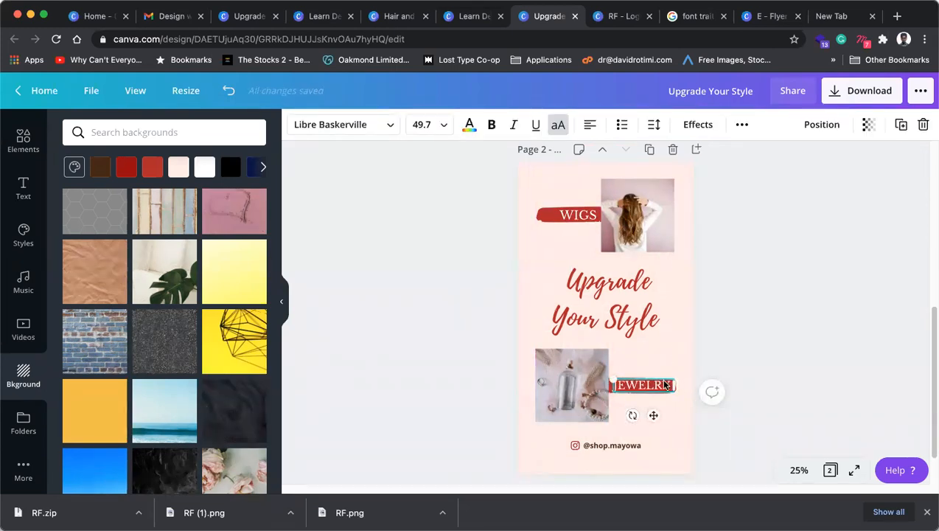
Step: Set both the WIGS and JEWELRY labels to font size 48
left_click(577, 215)
left_click(430, 124)
scroll(422, 329, "down", 5)
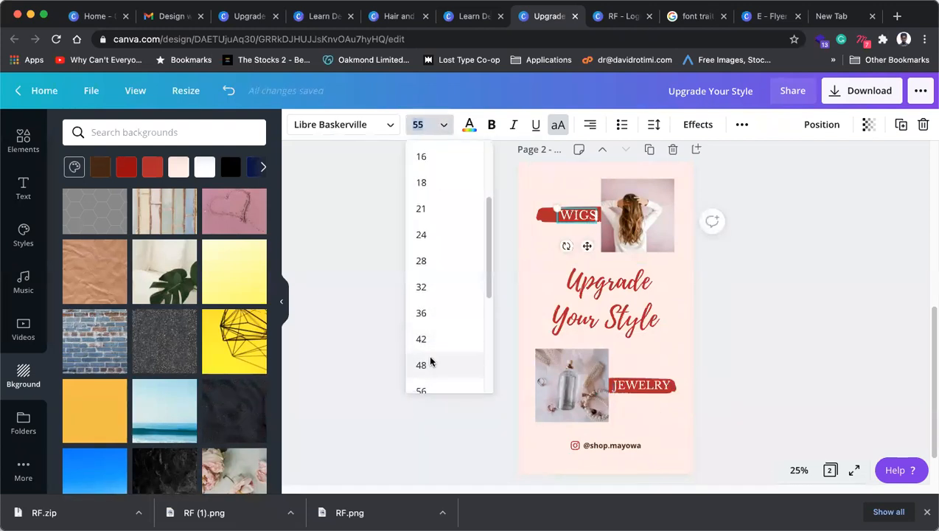
left_click(422, 365)
left_click(782, 365)
left_click(643, 385)
left_click(391, 125)
left_click(443, 125)
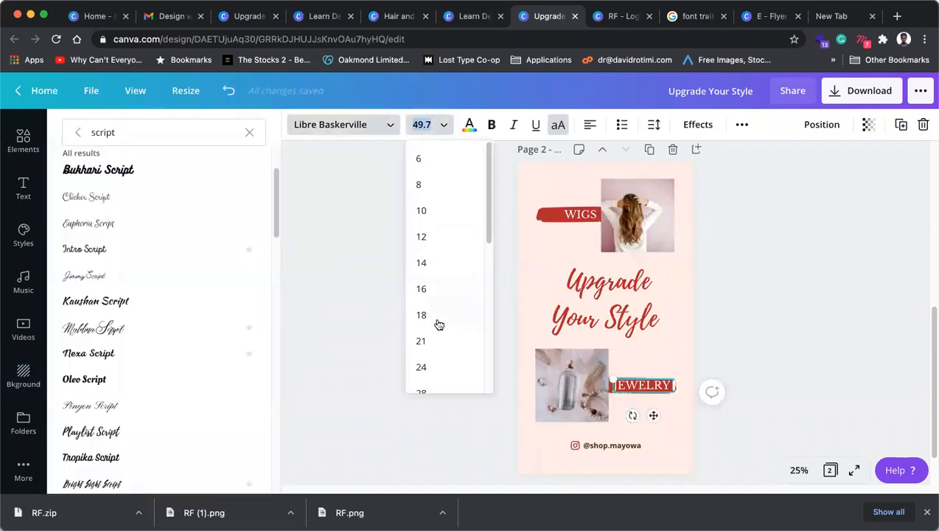
scroll(435, 329, "down", 5)
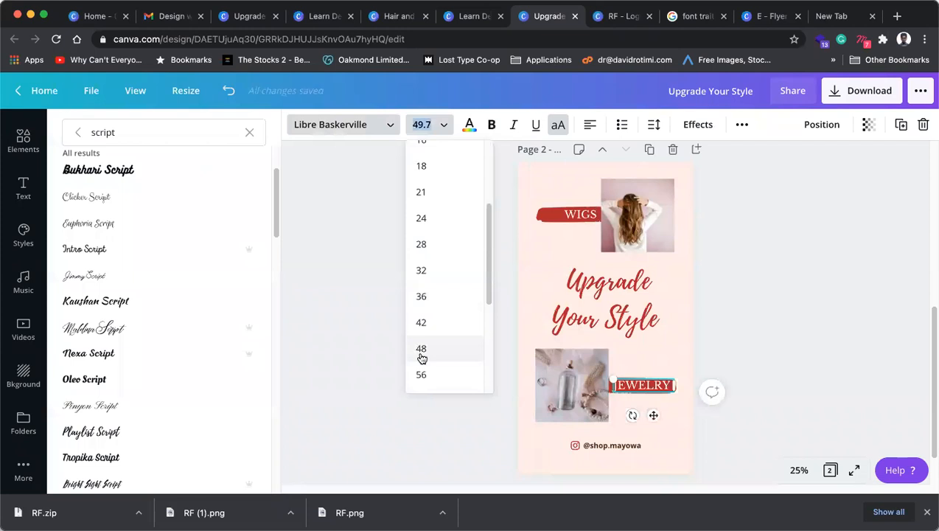
left_click(422, 348)
left_click(805, 362)
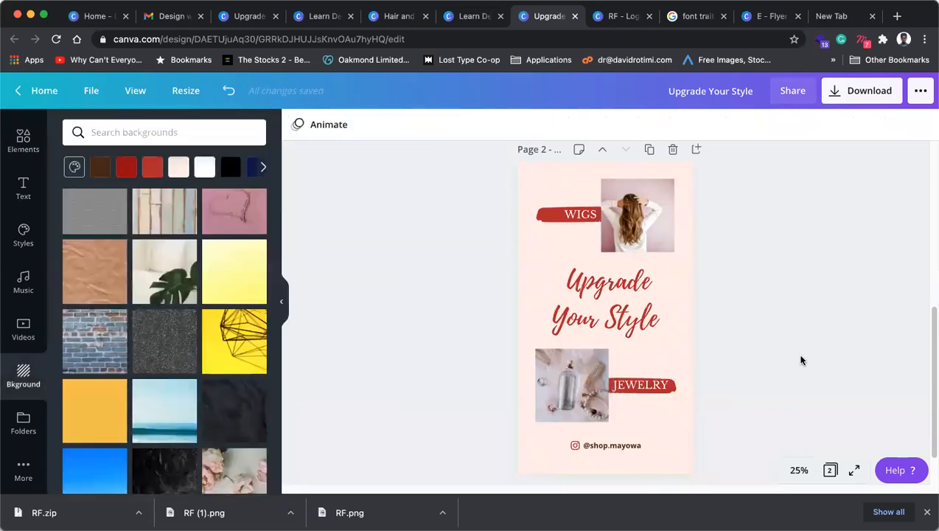
Step: Review pages 1 and 2, close the Upgrade Your Style design, and switch to Learn Design for FREE
scroll(782, 318, "up", 5)
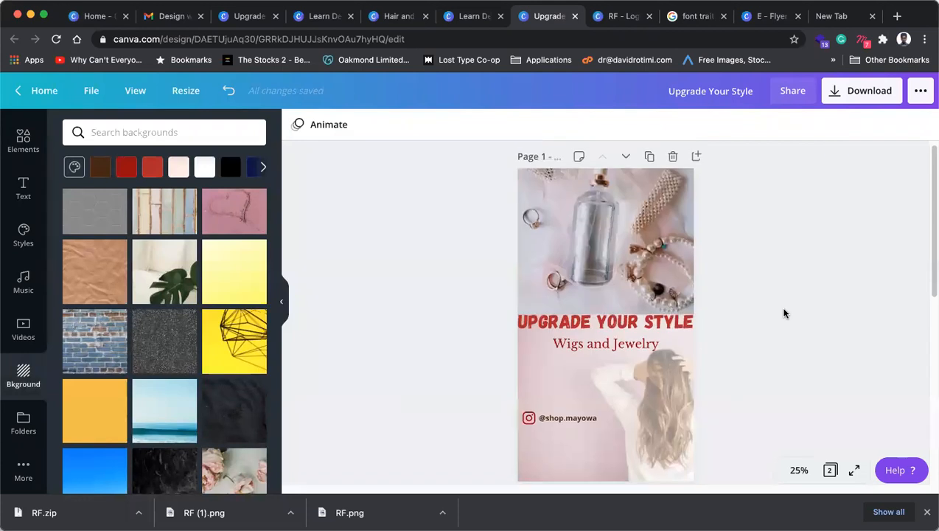
scroll(784, 312, "down", 5)
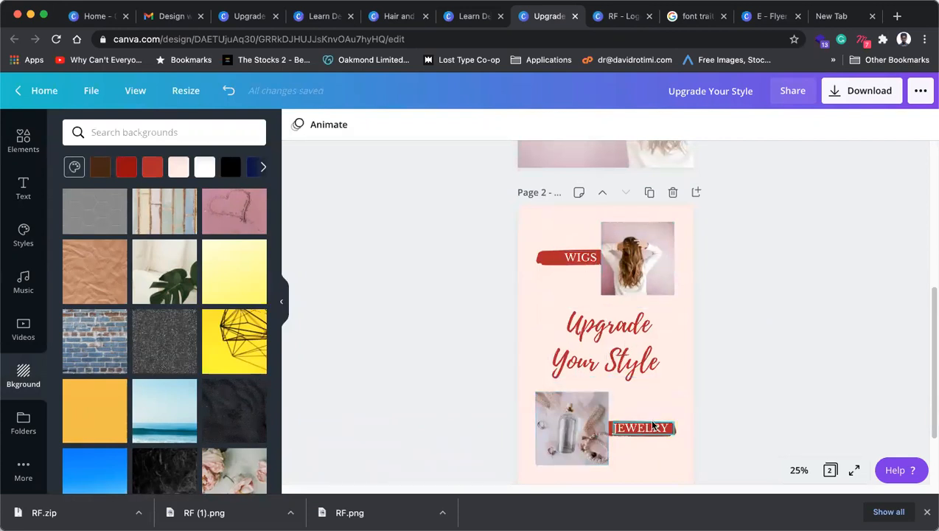
scroll(735, 397, "down", 2)
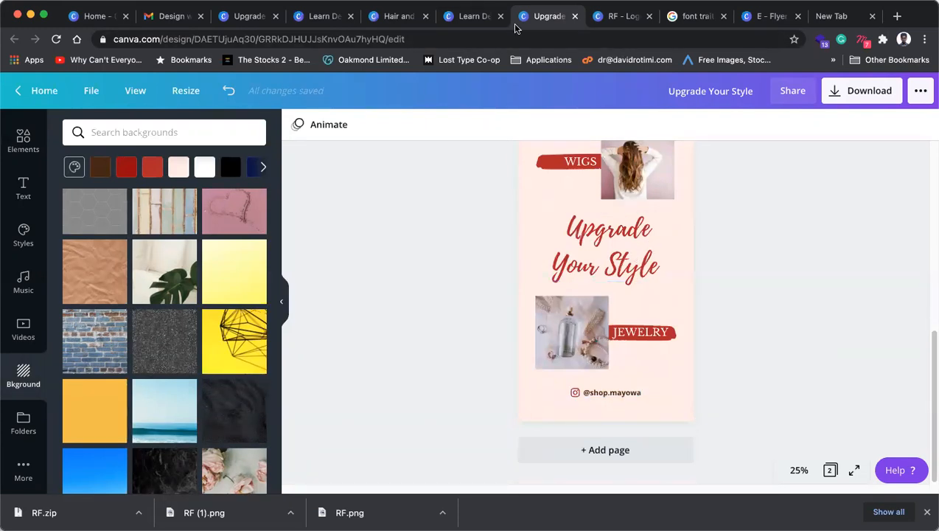
left_click(575, 16)
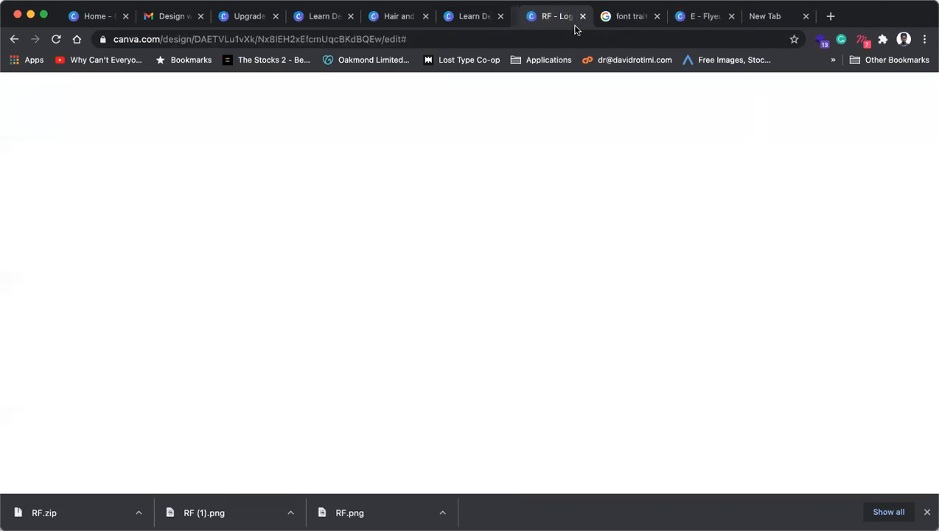
left_click(520, 16)
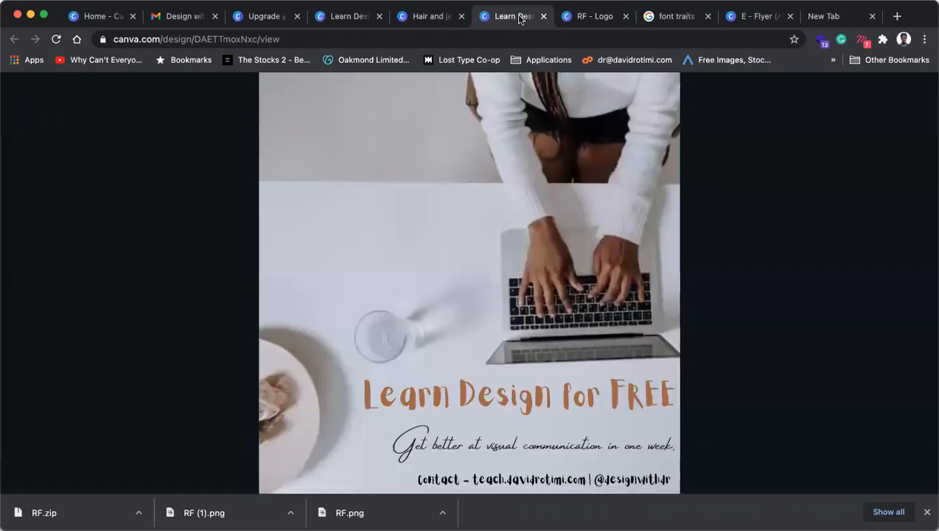
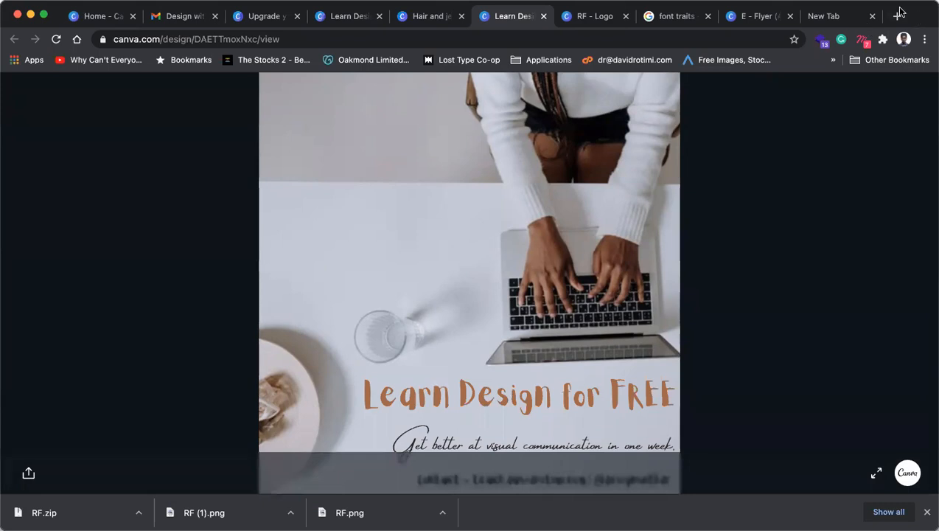
Step: Close the Learn Design, RF - Logo and font traits tabs to reach the E - Flyer (A4) design
left_click(544, 15)
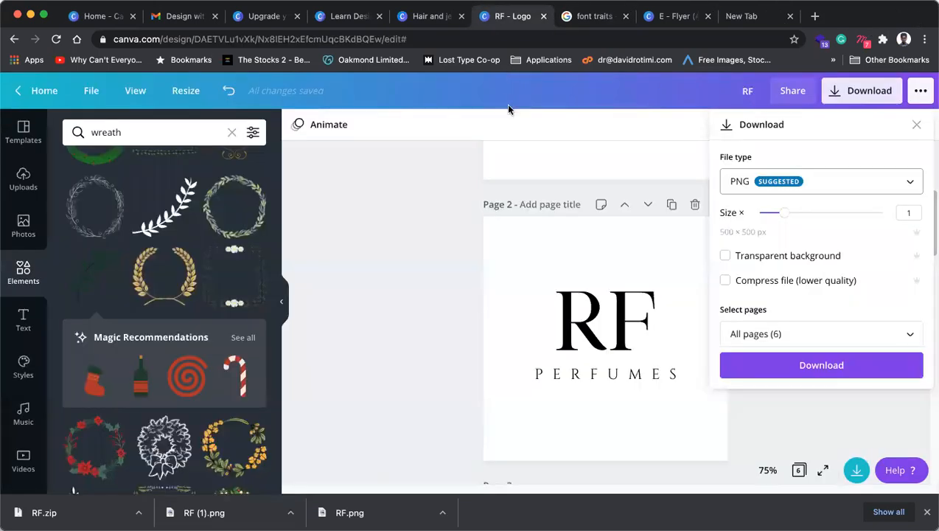
left_click(598, 17)
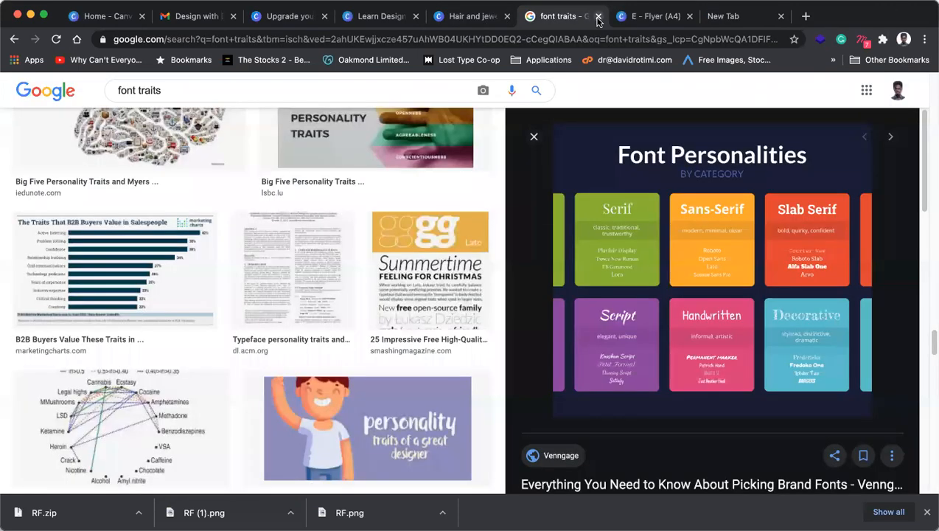
left_click(598, 16)
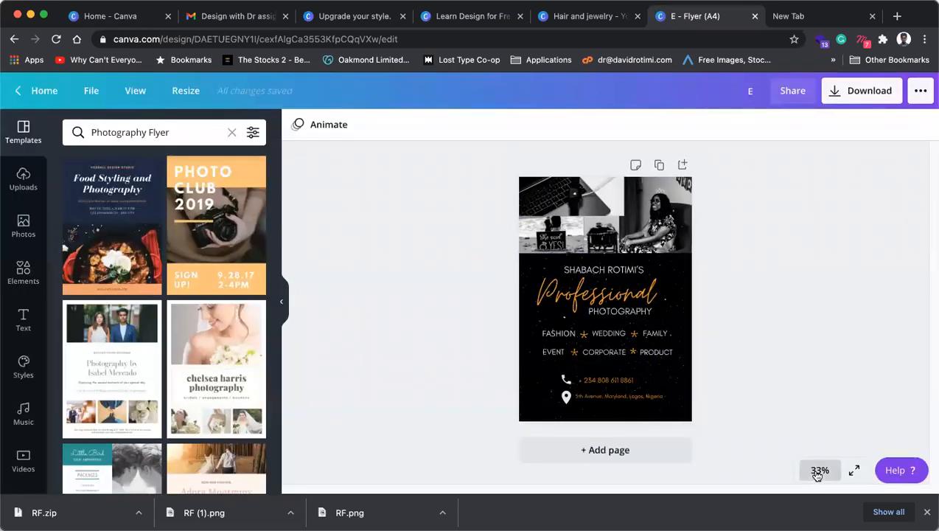
left_click(818, 472)
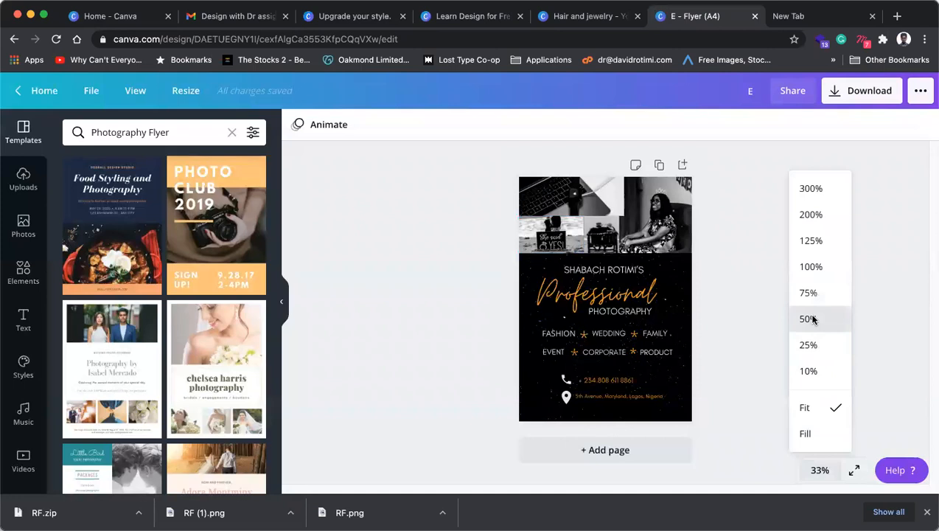
left_click(808, 318)
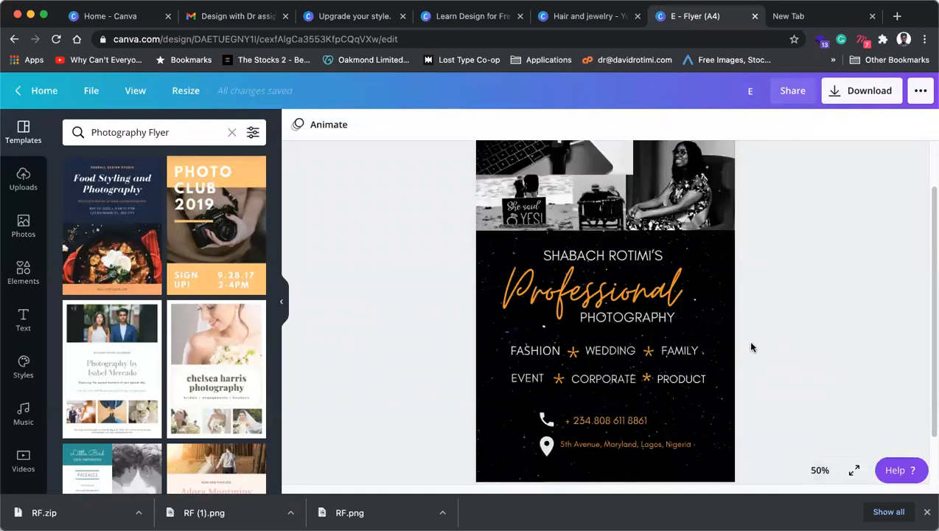
scroll(750, 336, "up", 2)
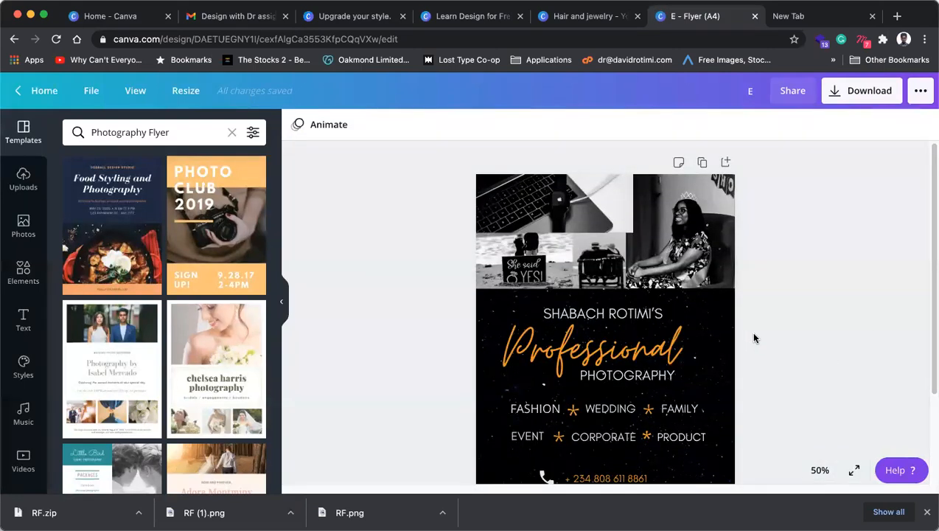
scroll(754, 338, "down", 2)
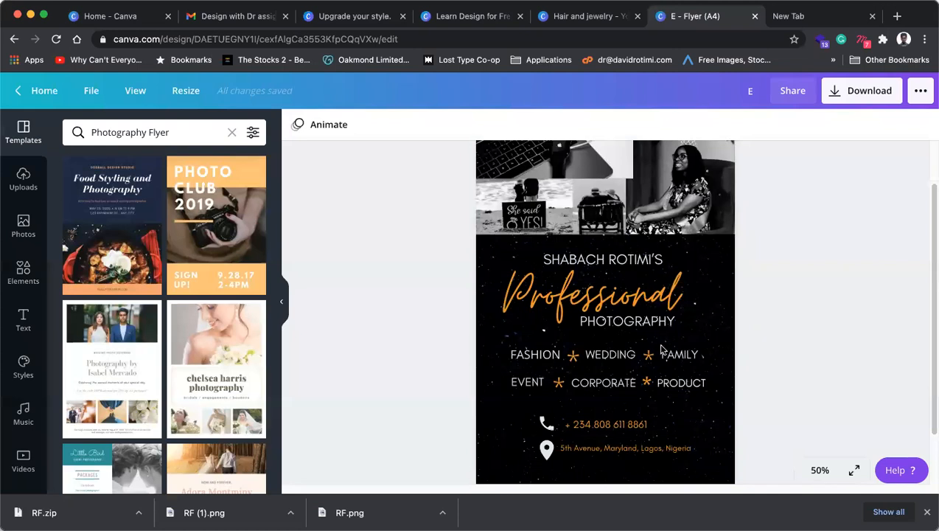
left_click(619, 355)
left_click(550, 355)
left_click(619, 355)
left_click(673, 354, "shift")
left_click(552, 355, "shift")
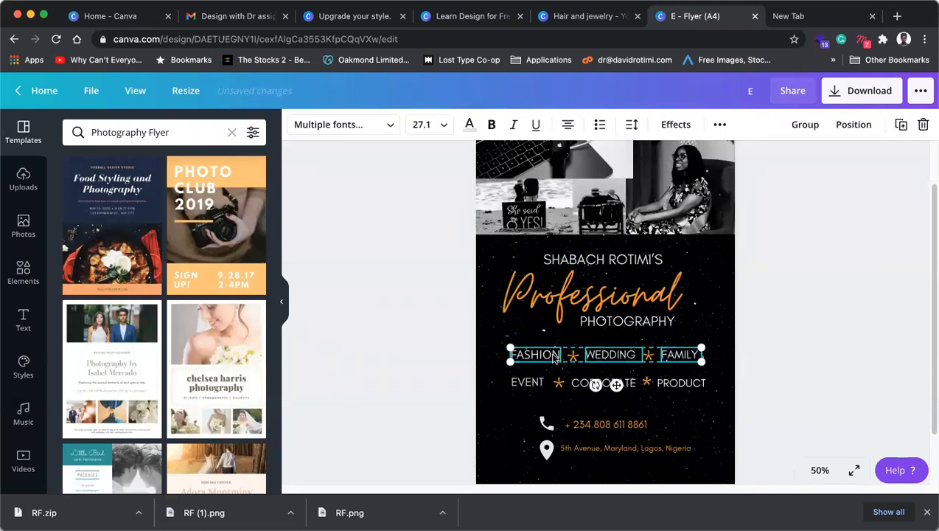
left_click(690, 384)
left_click(605, 383)
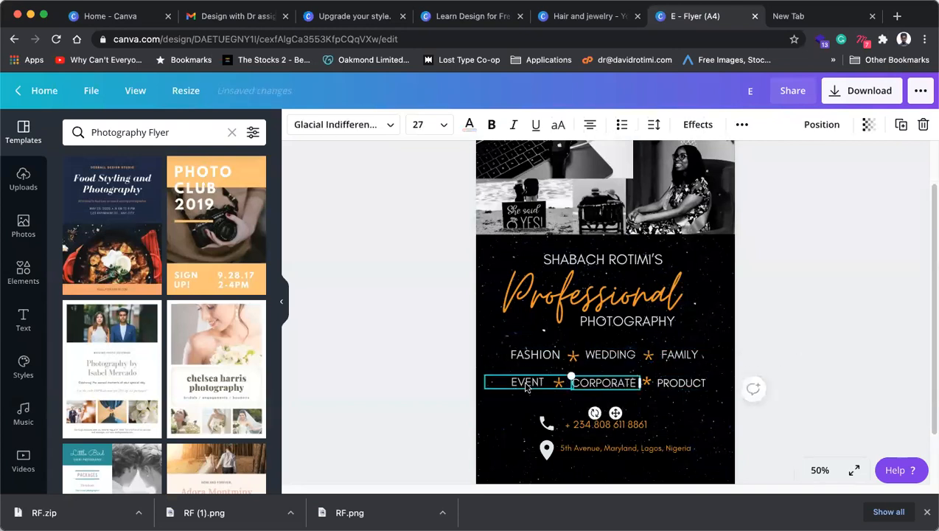
left_click(527, 382)
left_click(684, 387, "shift")
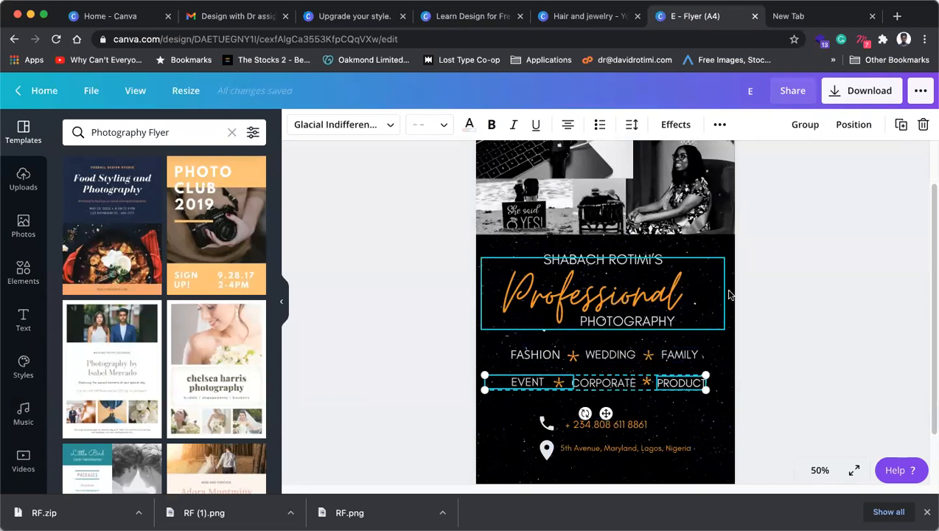
left_click(905, 302)
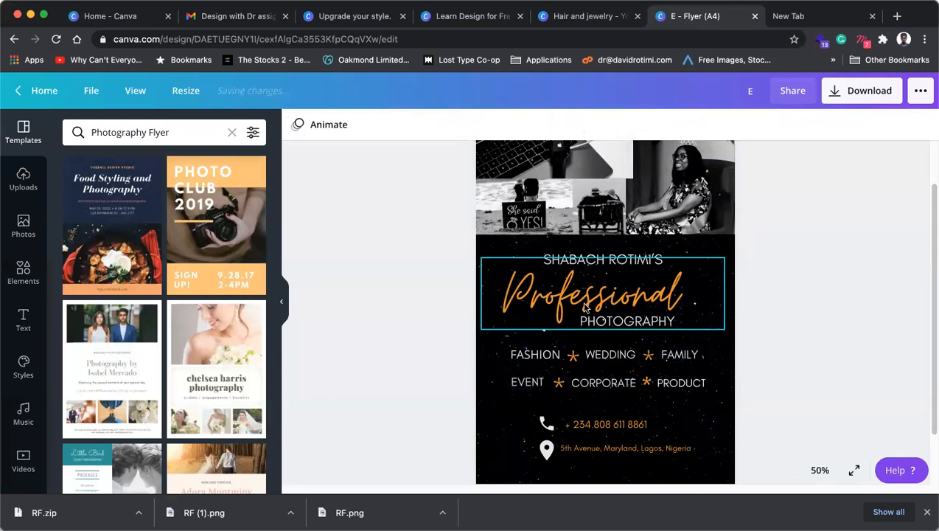
left_click(628, 322)
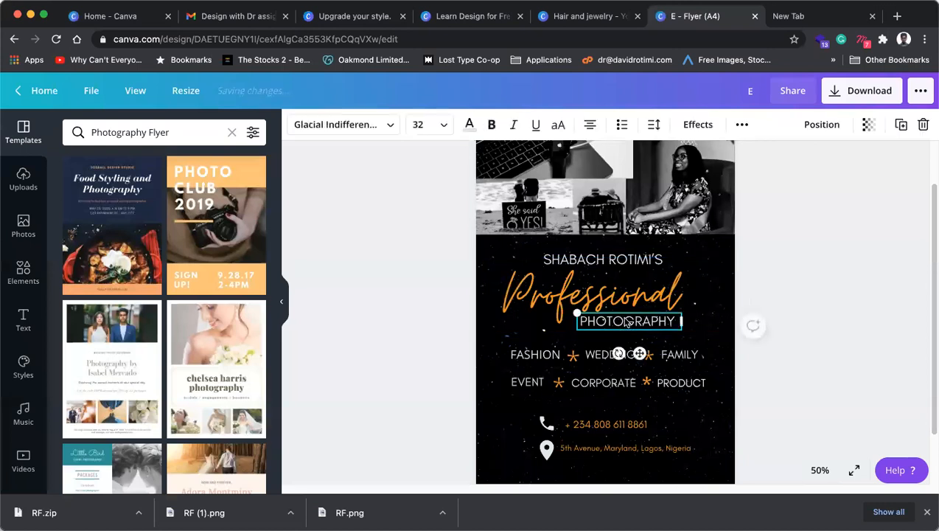
left_click(673, 380)
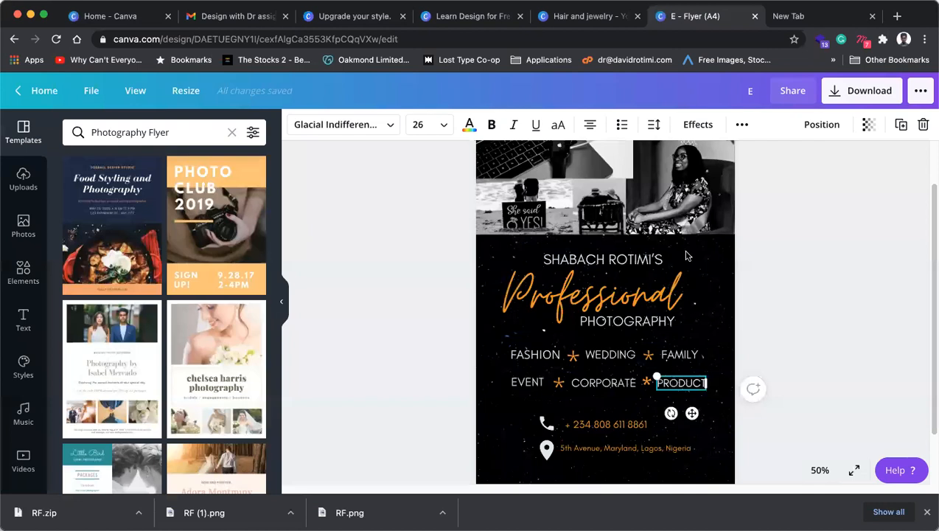
left_click(834, 300)
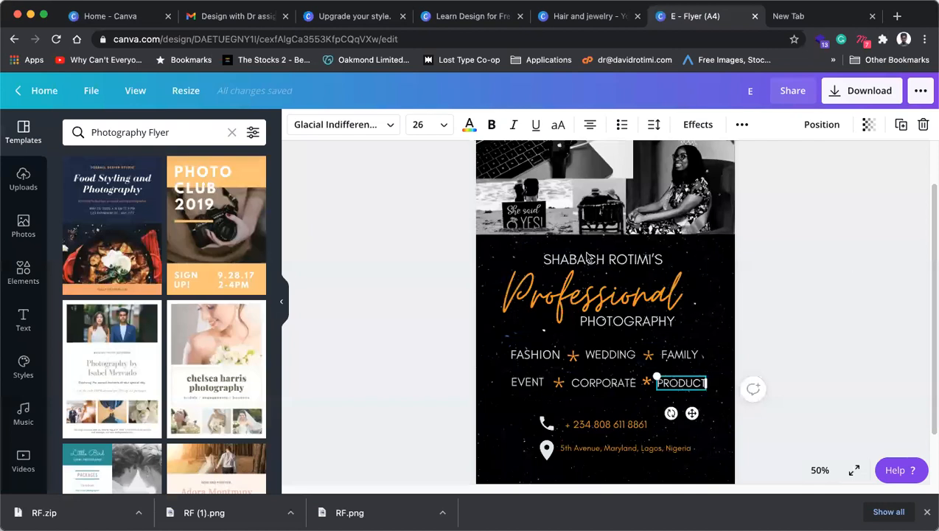
left_click(648, 259)
left_click(831, 275)
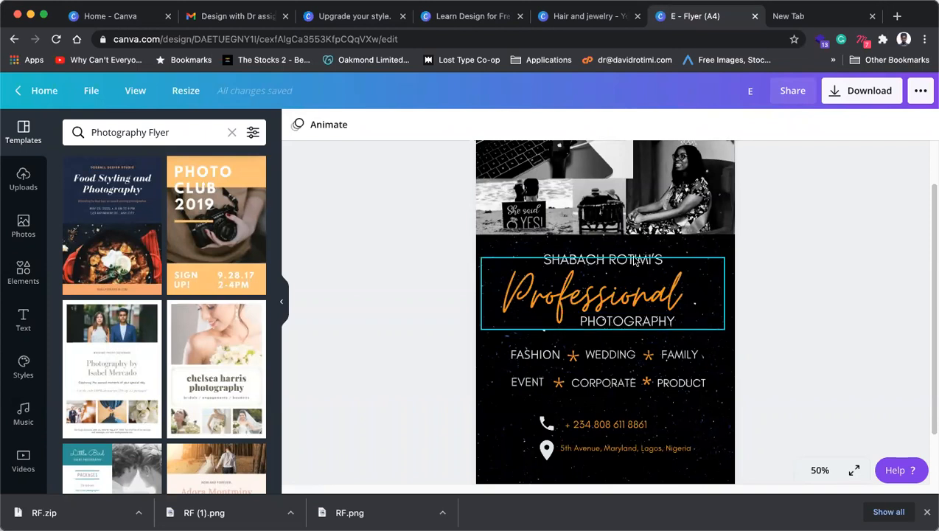
left_click(628, 281)
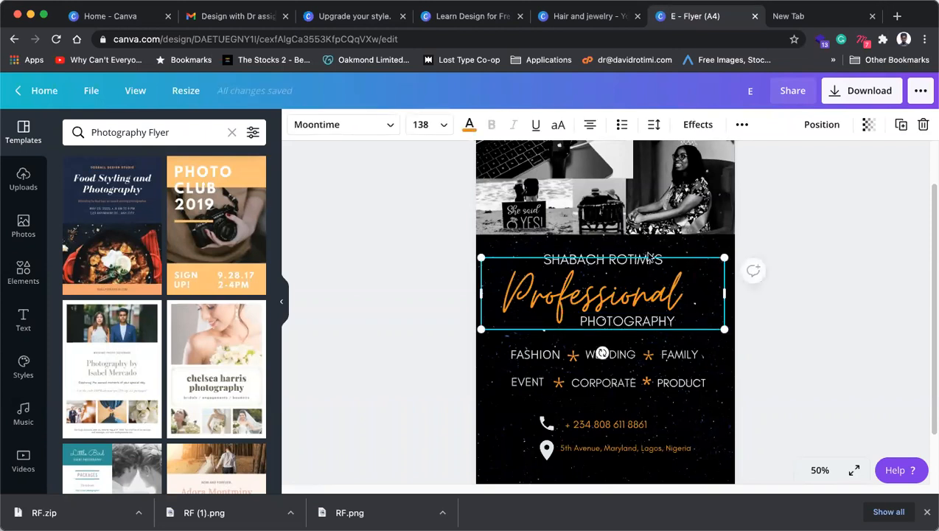
left_click(859, 239)
left_click(636, 255)
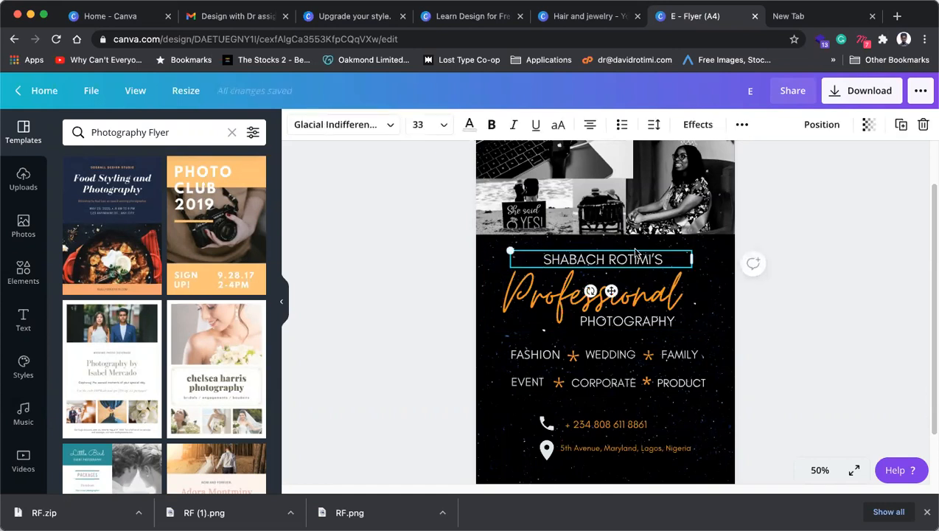
key("super+shift+comma")
key("super+shift+comma")
key("super+shift+comma")
key("super+shift+comma")
key("super+shift+comma")
key("super+shift+comma")
key("super+shift+comma")
key("super+shift+comma")
key("super+shift+comma")
key("super+shift+comma")
key("super+shift+comma")
key("super+shift+comma")
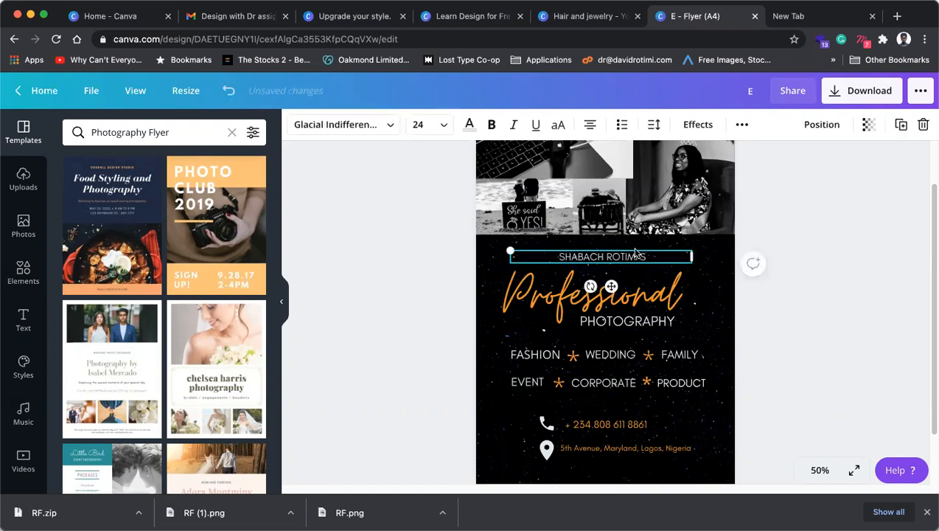
left_click(390, 125)
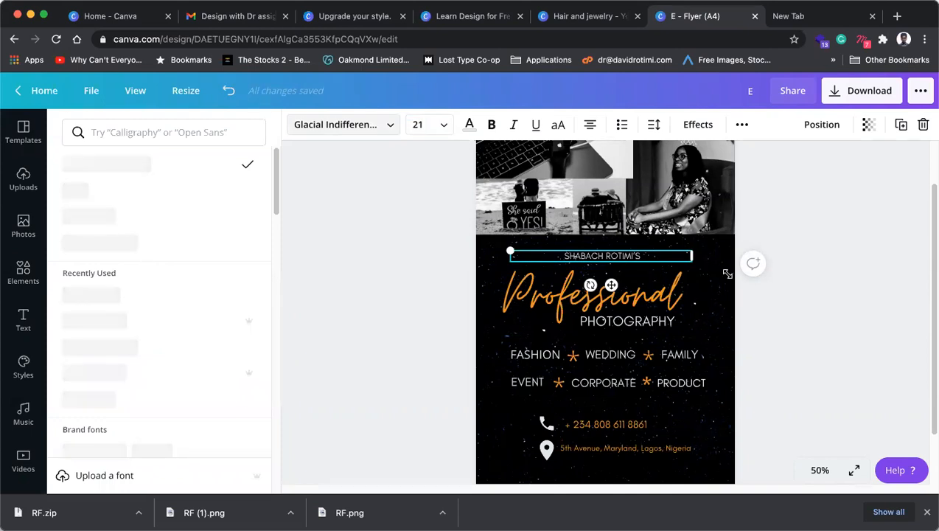
left_click(628, 255)
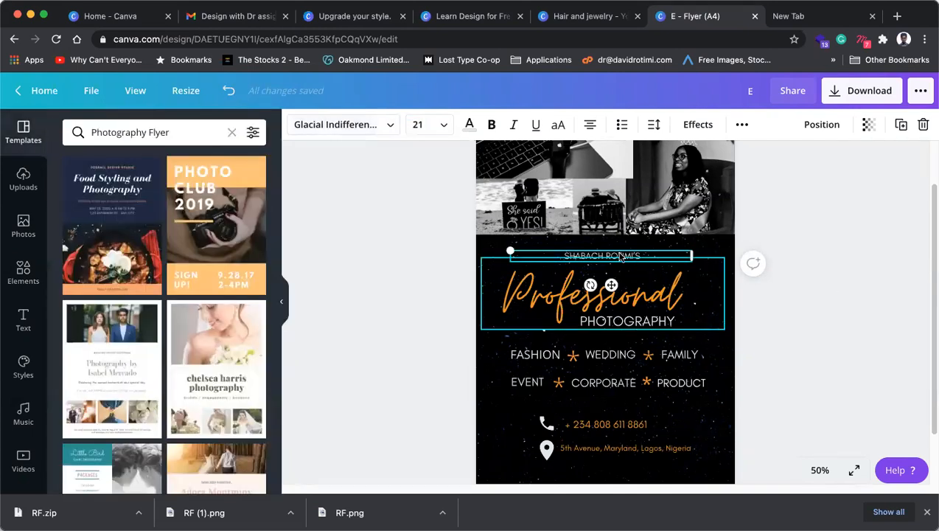
left_click(652, 256)
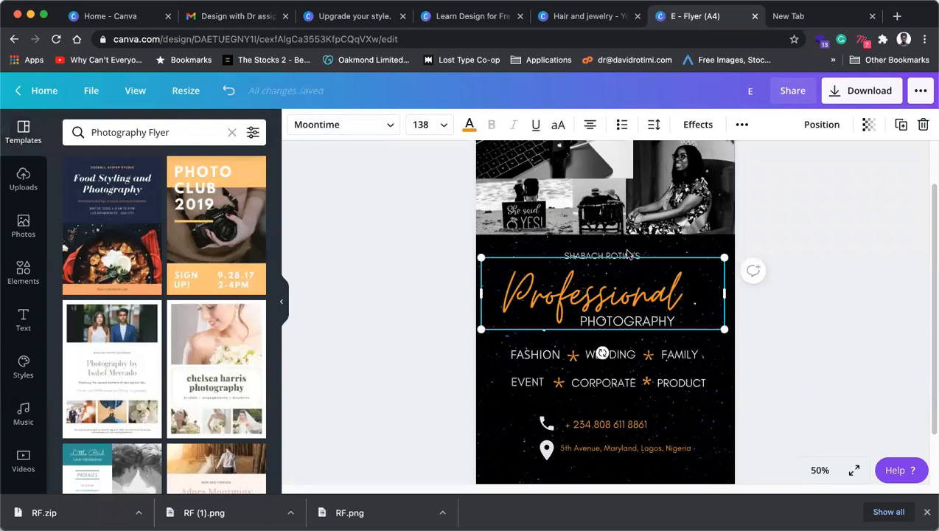
left_click(652, 255)
left_click_drag(612, 284, 633, 303)
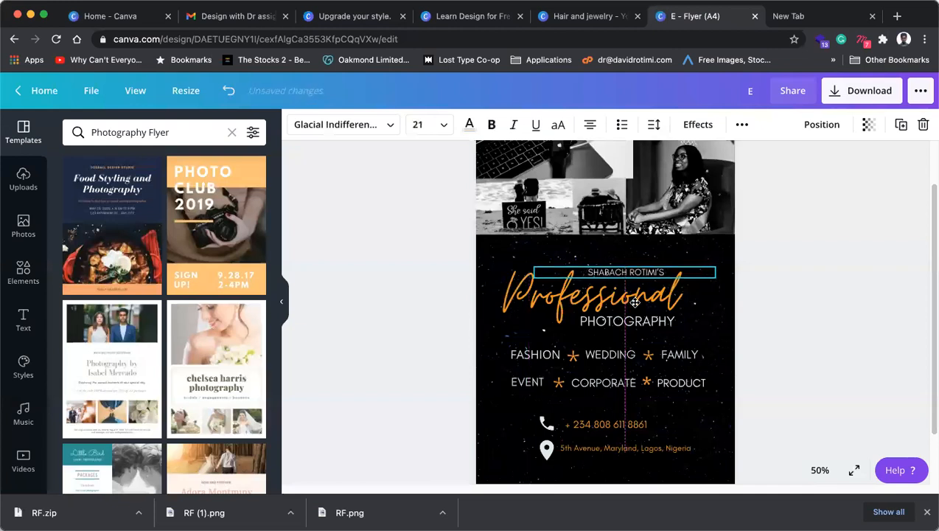
left_click(788, 309)
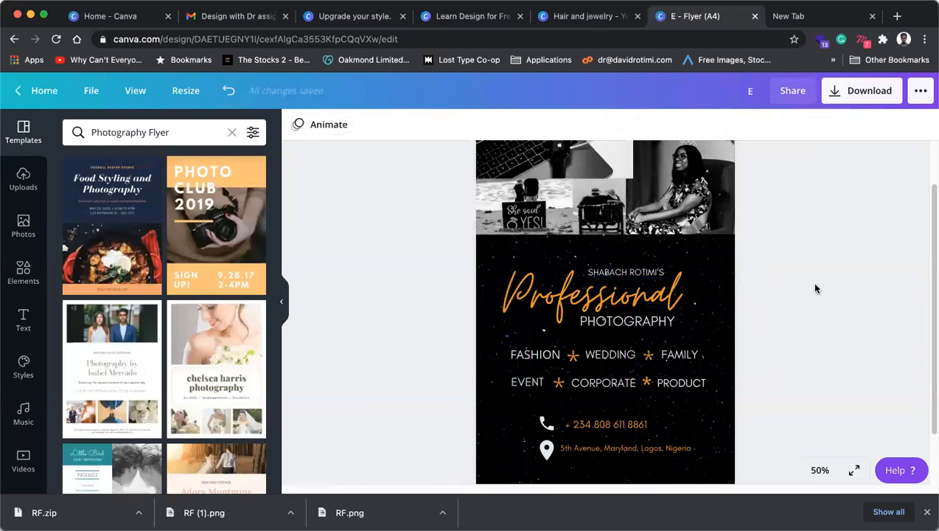
left_click_drag(640, 325, 636, 325)
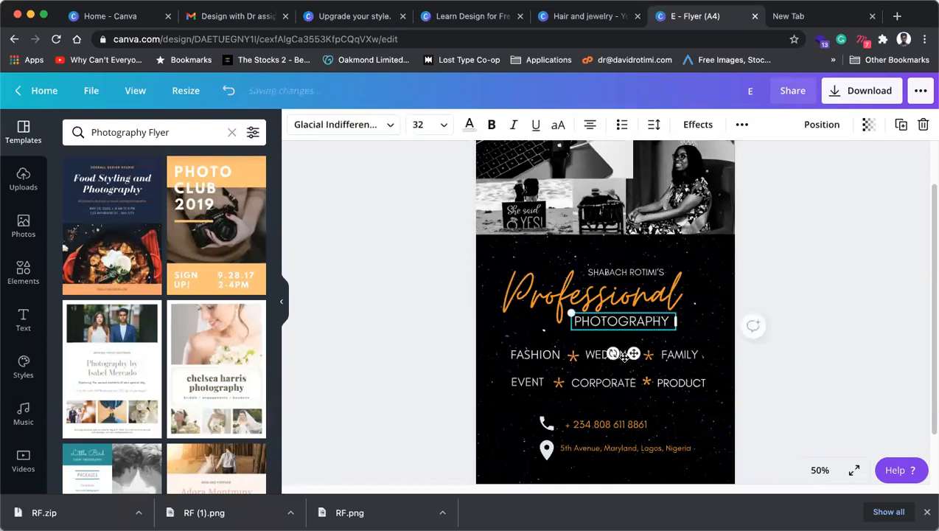
left_click(650, 357)
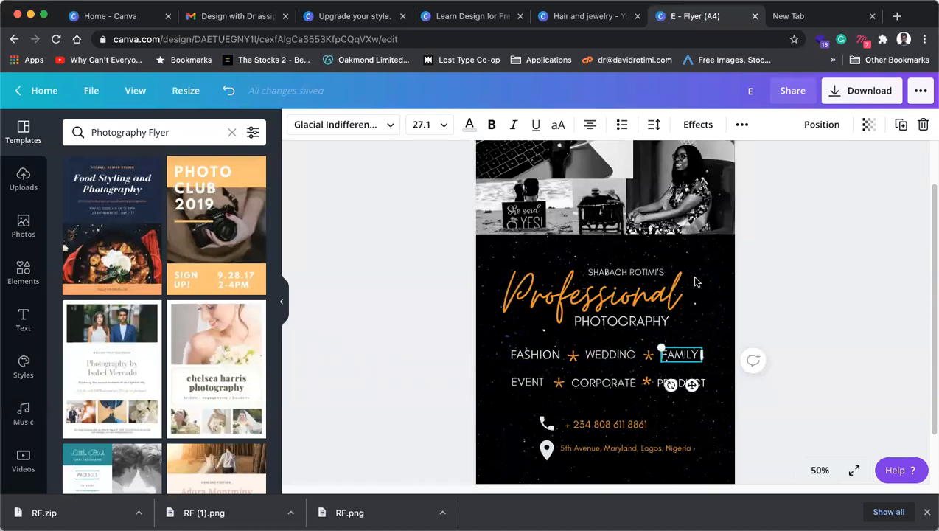
Step: Set the phone number text to font size 18
left_click(597, 428)
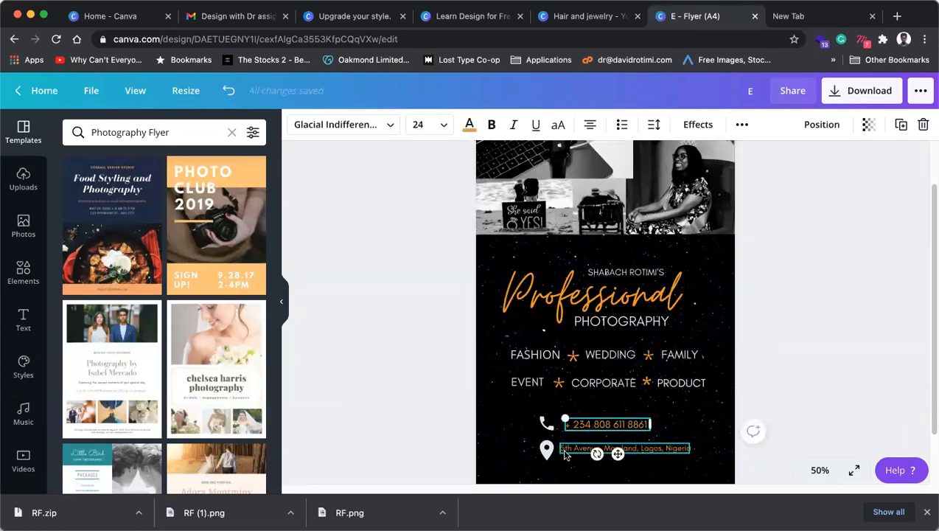
left_click(584, 448)
left_click_drag(586, 427, 585, 427)
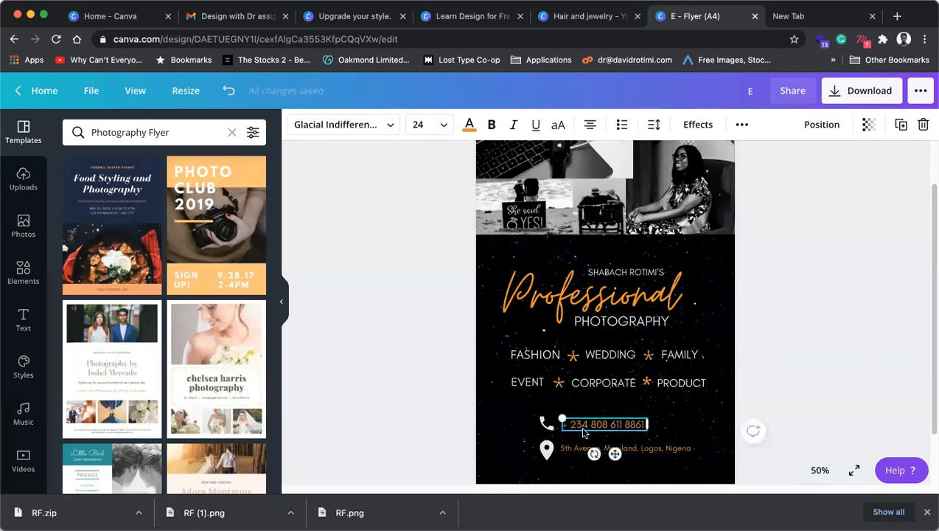
left_click(577, 450)
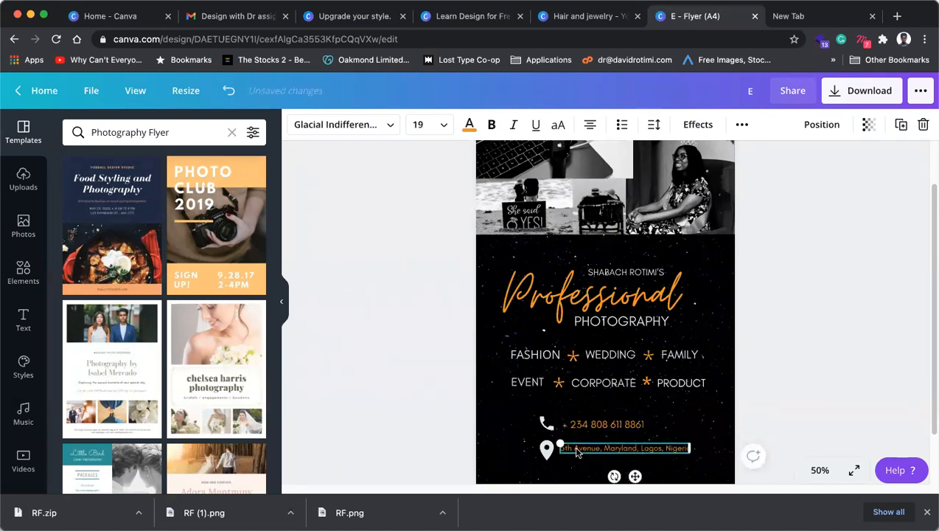
left_click(585, 426)
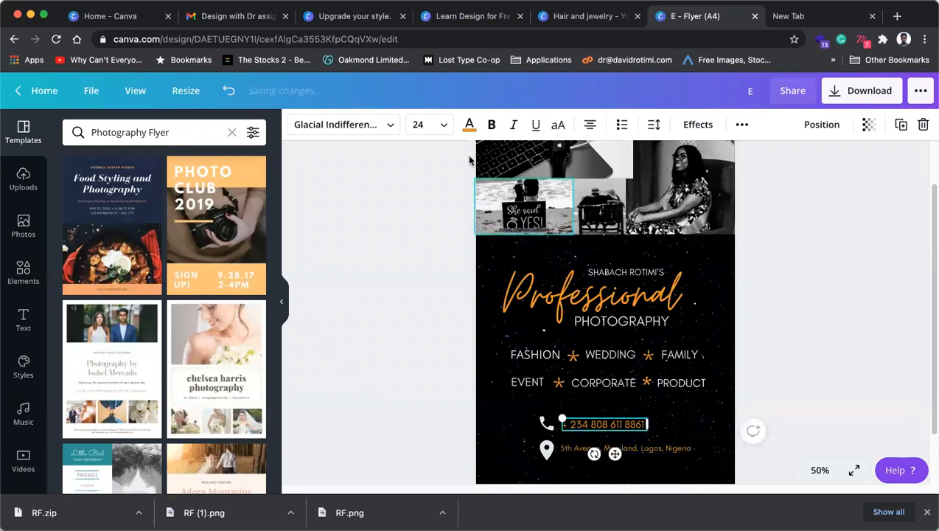
left_click(418, 125)
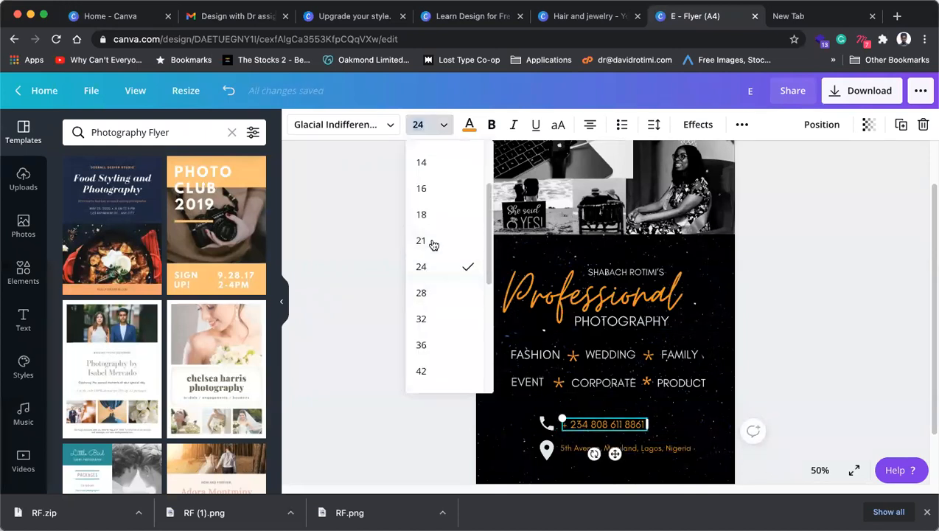
left_click(424, 214)
left_click(445, 125)
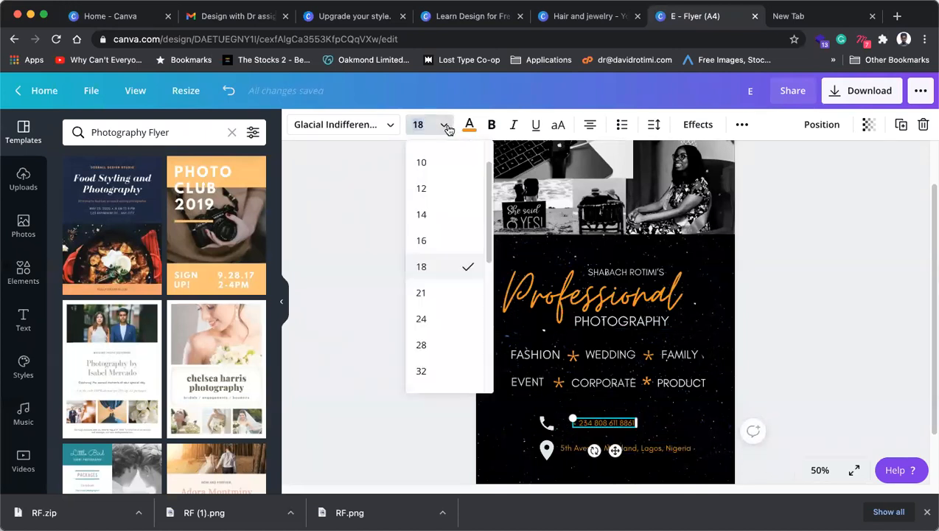
Step: Check the address line's size, leaving it unchanged, and zoom the canvas to 100%
left_click(682, 448)
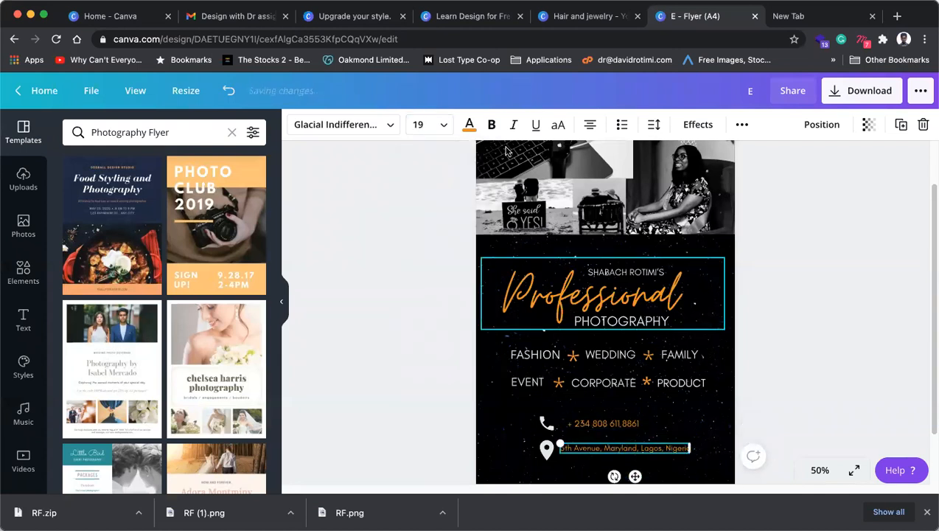
left_click(418, 125)
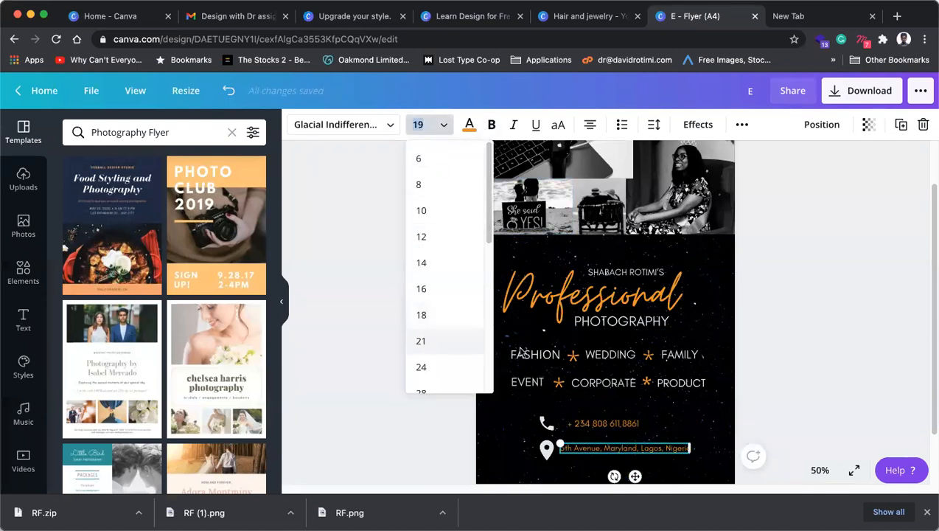
left_click(538, 455)
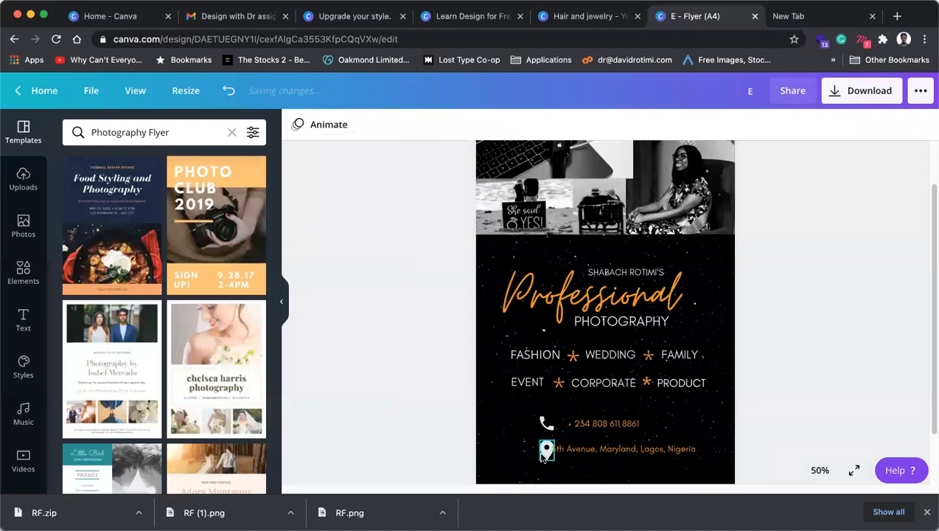
left_click(546, 449)
left_click(820, 470)
left_click(820, 268)
Step: Shrink the phone icon to match the pin and line the phone number up beside it
scroll(562, 376, "down", 3)
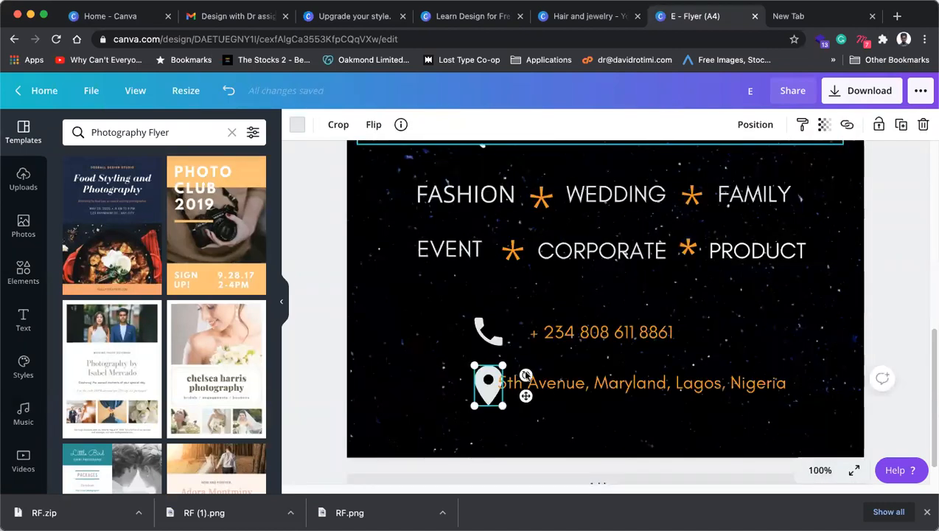
scroll(526, 376, "down", 1)
left_click_drag(503, 369, 488, 351)
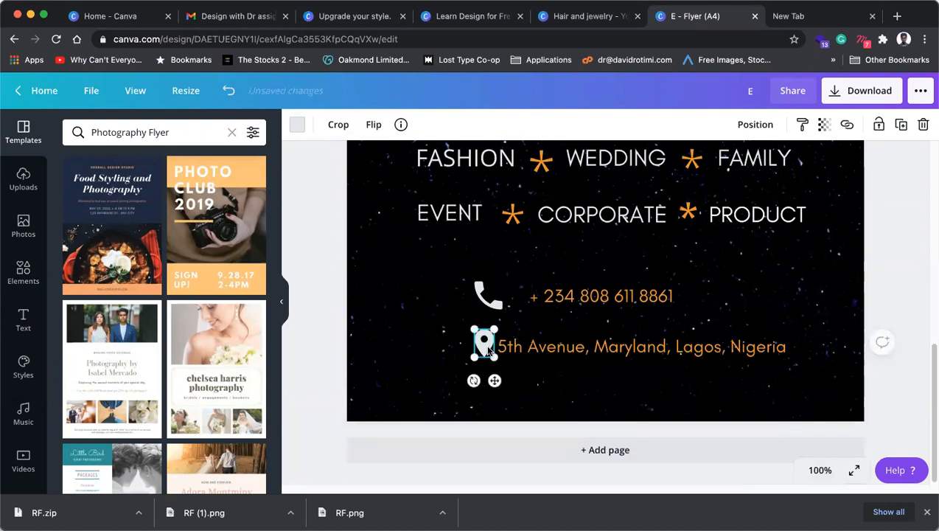
left_click(489, 295)
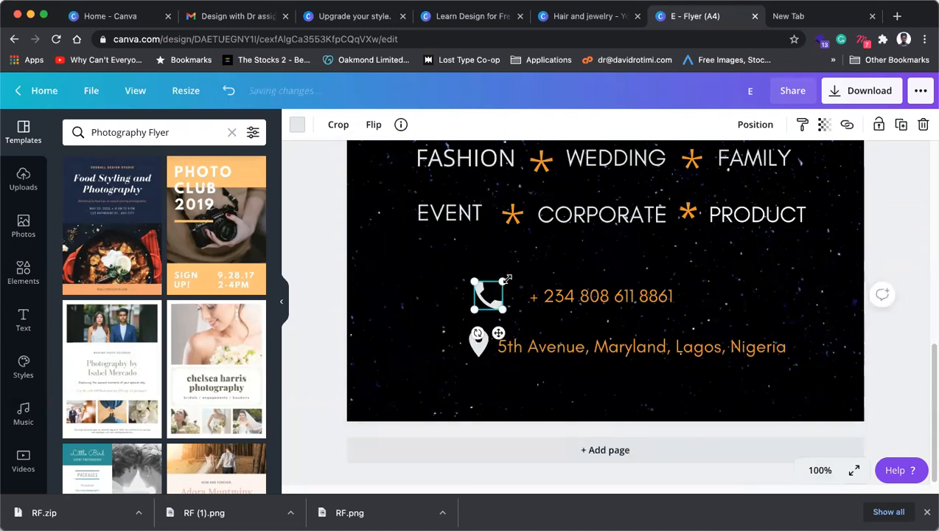
left_click_drag(501, 282, 486, 294)
left_click_drag(557, 299, 537, 306)
left_click(477, 311, "shift")
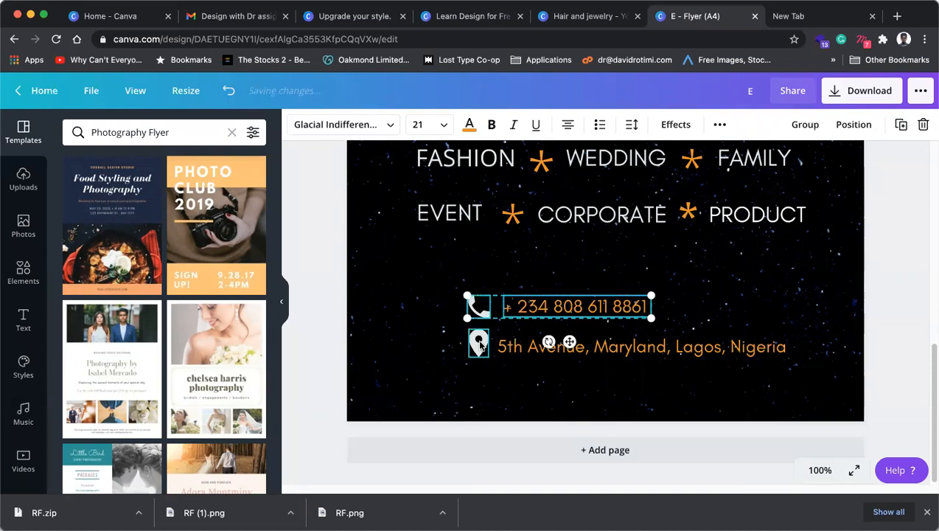
left_click(478, 345, "shift")
left_click(525, 348, "shift")
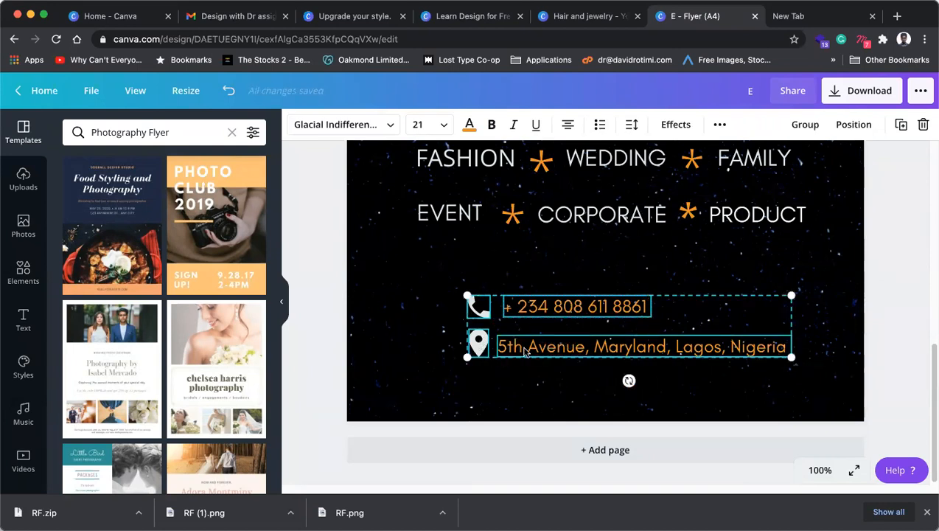
Step: Add a blank second page, then group the four contact elements, scale slightly and centre them
left_click(515, 451)
scroll(642, 235, "up", 5)
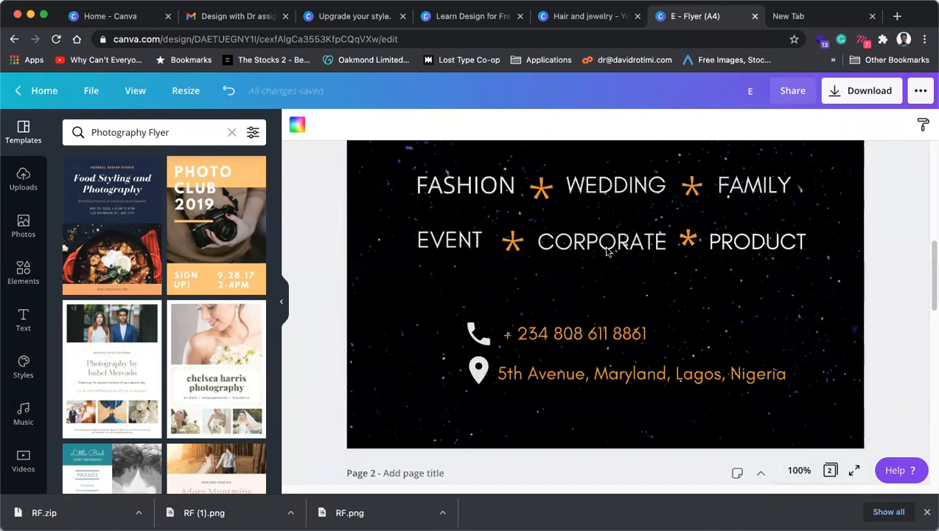
left_click(483, 369)
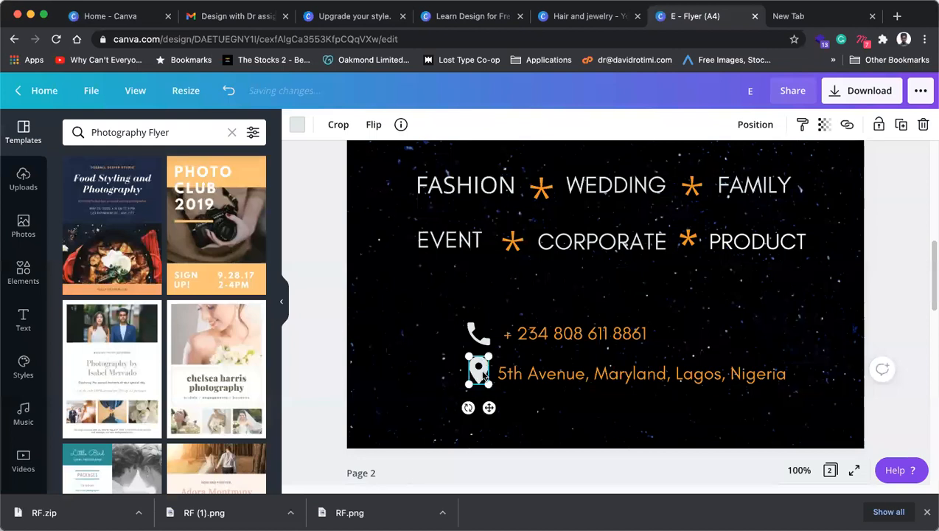
left_click(542, 376, "shift")
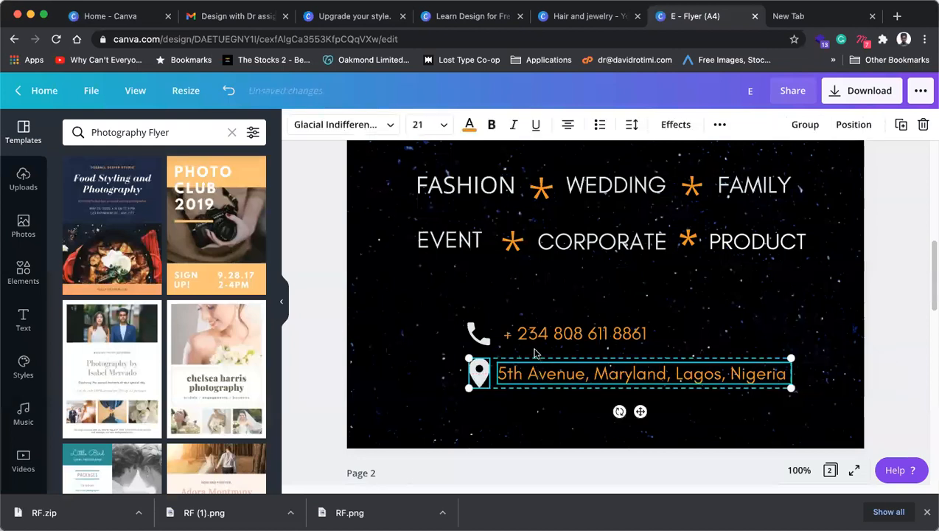
left_click(523, 335, "shift")
left_click(479, 334, "shift")
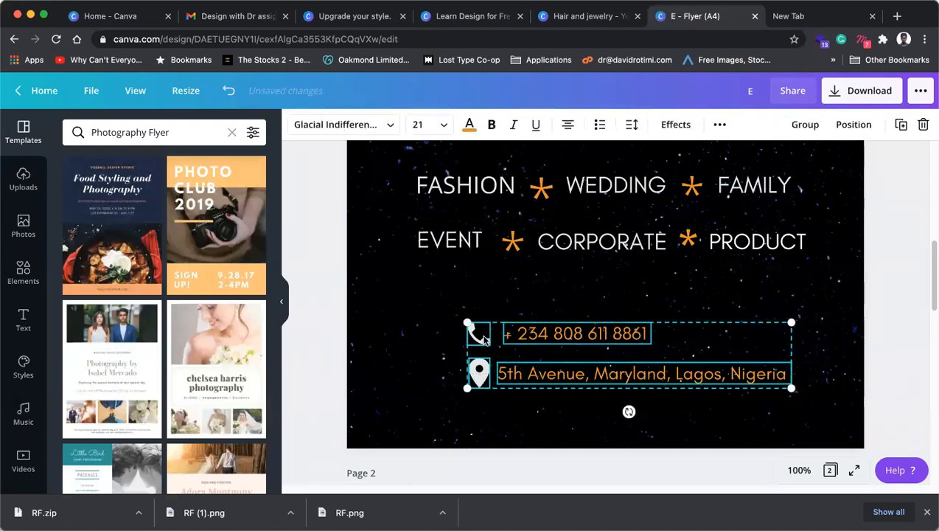
left_click(805, 124)
left_click_drag(695, 379, 672, 380)
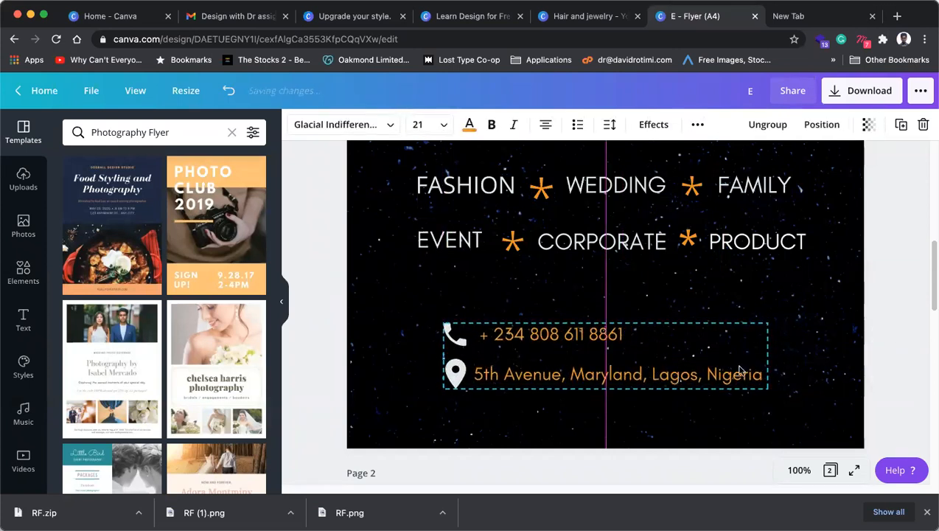
left_click_drag(763, 324, 740, 329)
left_click_drag(639, 375, 639, 380)
scroll(590, 335, "down", 1)
scroll(592, 336, "up", 4)
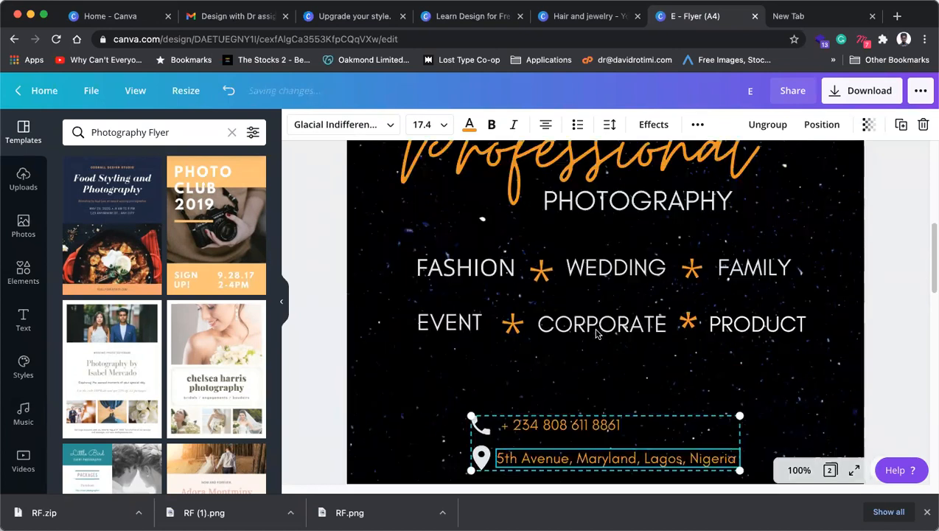
Step: Select all the service words and asterisks and move them down slightly
left_click(642, 376)
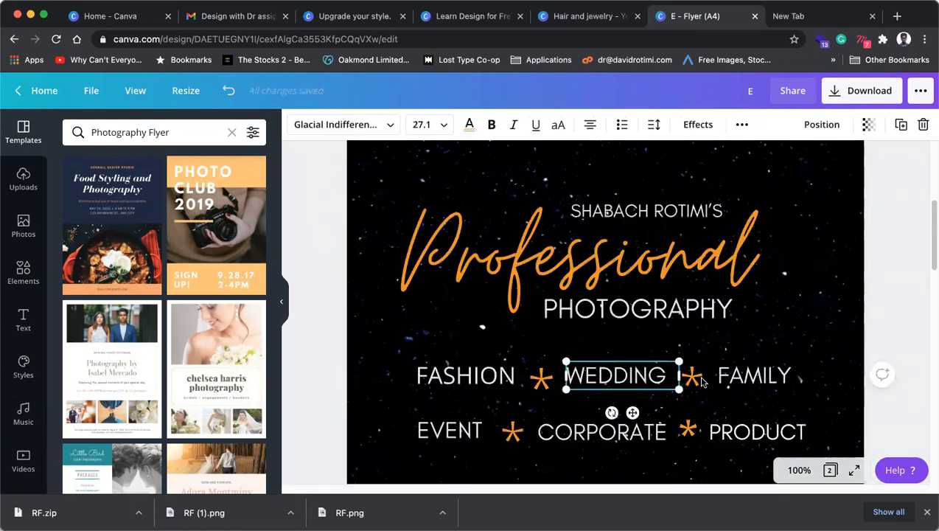
left_click(745, 378, "shift")
left_click(692, 377, "shift")
left_click(541, 379, "shift")
left_click(466, 376, "shift")
left_click(449, 430, "shift")
left_click(513, 435, "shift")
left_click(588, 436, "shift")
left_click(720, 438, "shift")
left_click(690, 419, "shift")
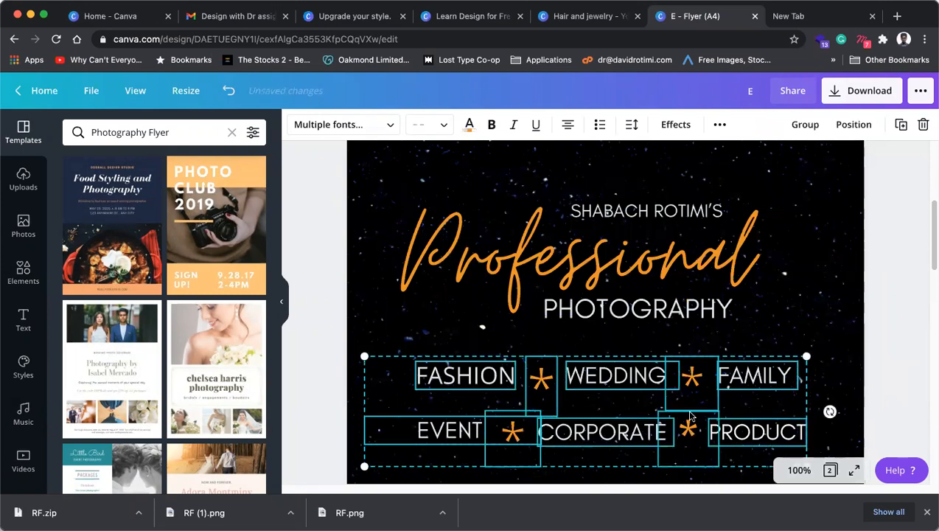
left_click_drag(692, 378, 690, 392)
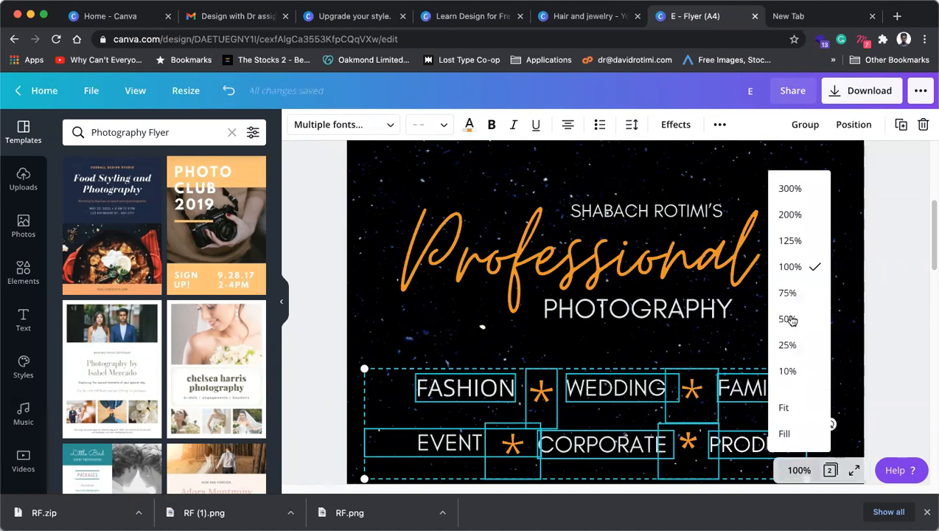
Step: Zoom back to 50%, review the flyer, and close its browser tab
left_click(798, 321)
left_click(824, 291)
scroll(824, 290, "up", 2)
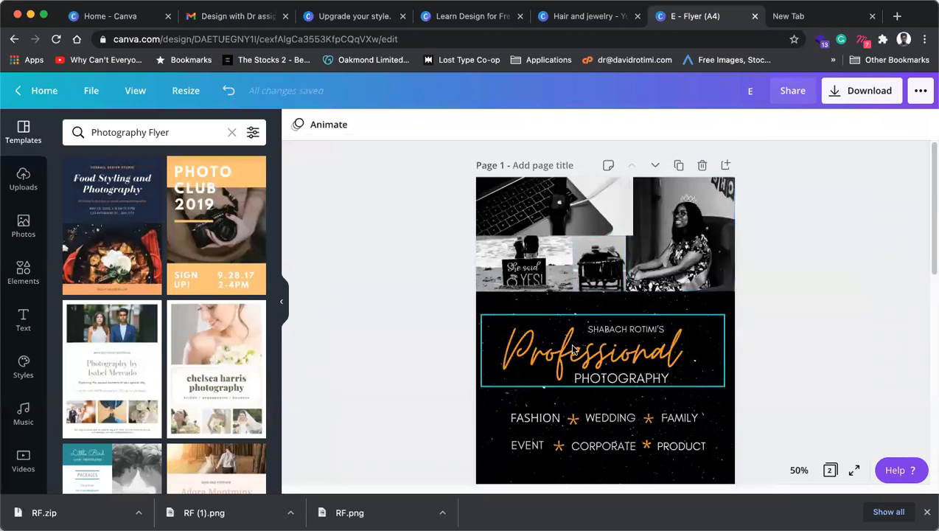
scroll(575, 350, "down", 3)
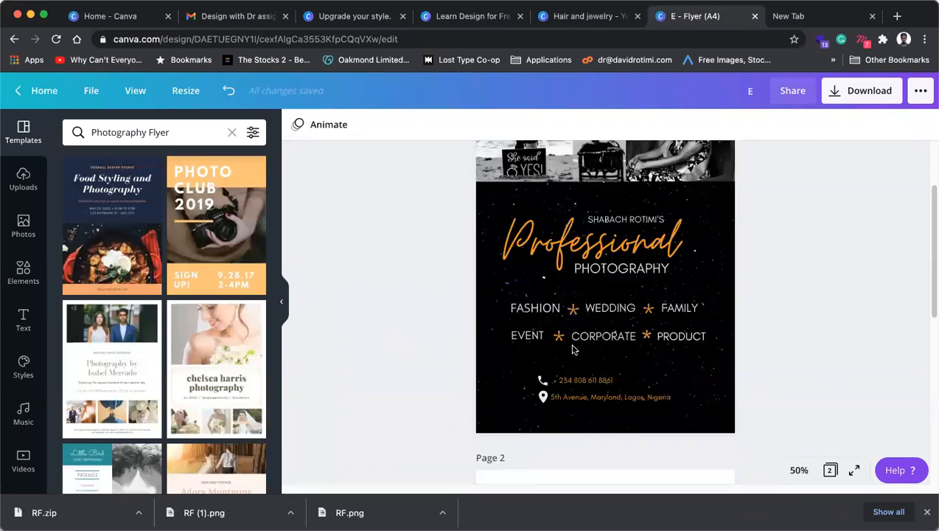
scroll(583, 227, "up", 3)
scroll(583, 227, "down", 10)
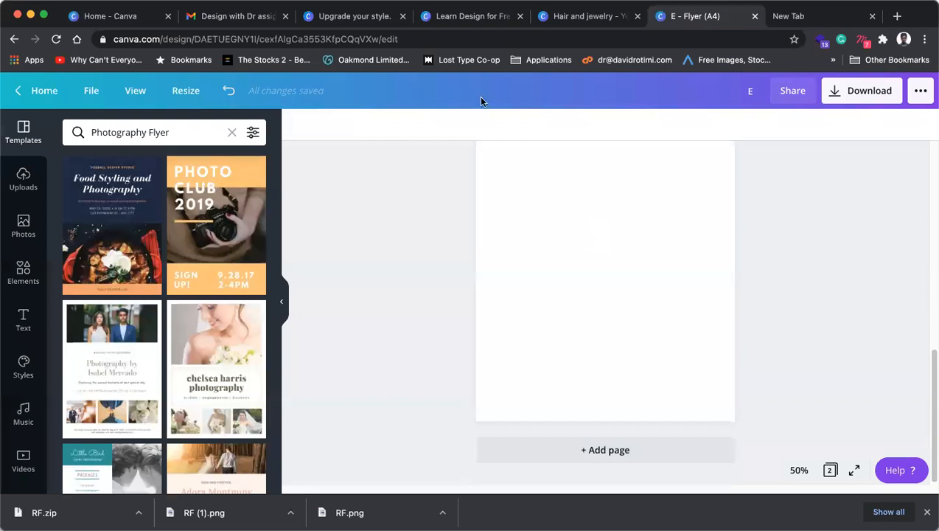
left_click(756, 16)
Step: Switch to the Hair and jewelry design and group the Instagram icon with its handle
left_click(581, 18)
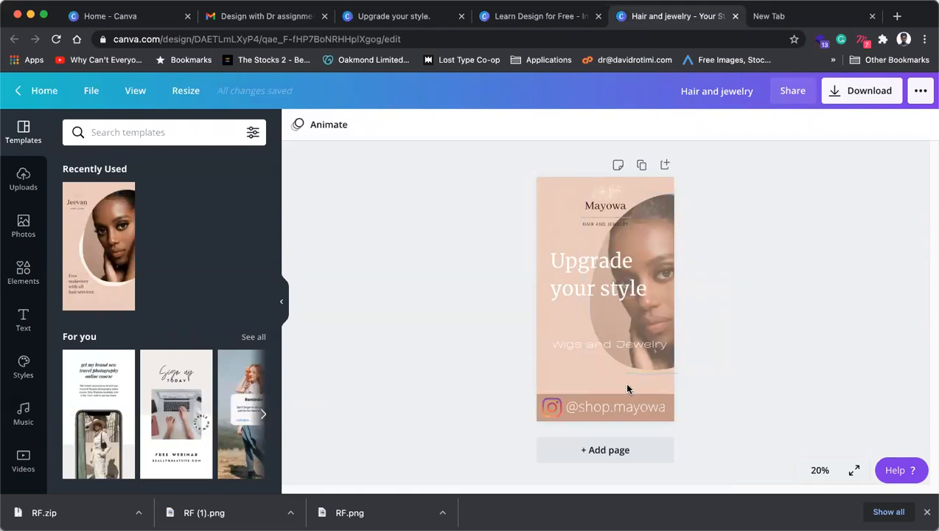
left_click(808, 465)
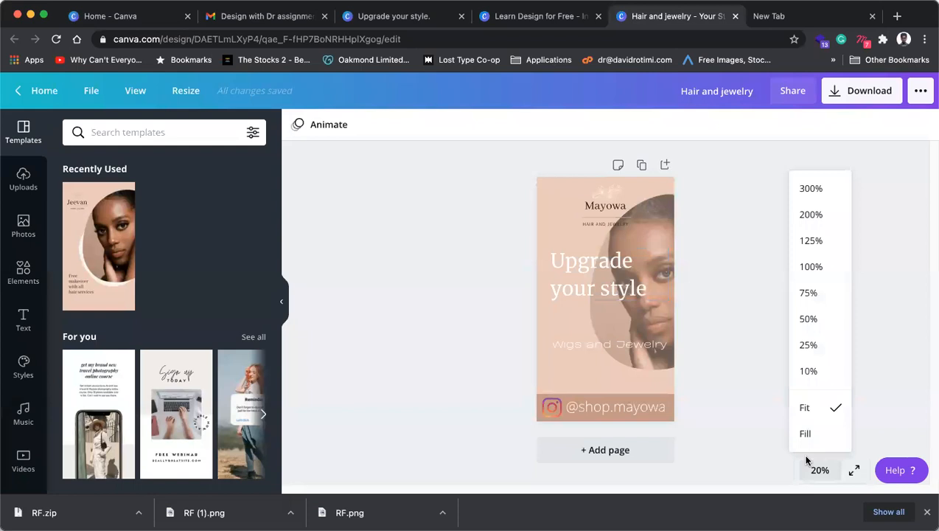
left_click(901, 315)
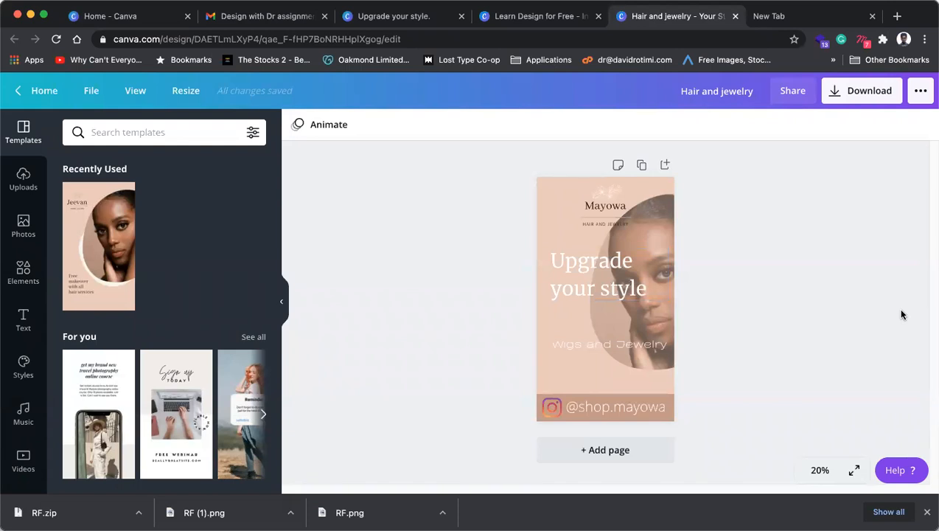
left_click(631, 411)
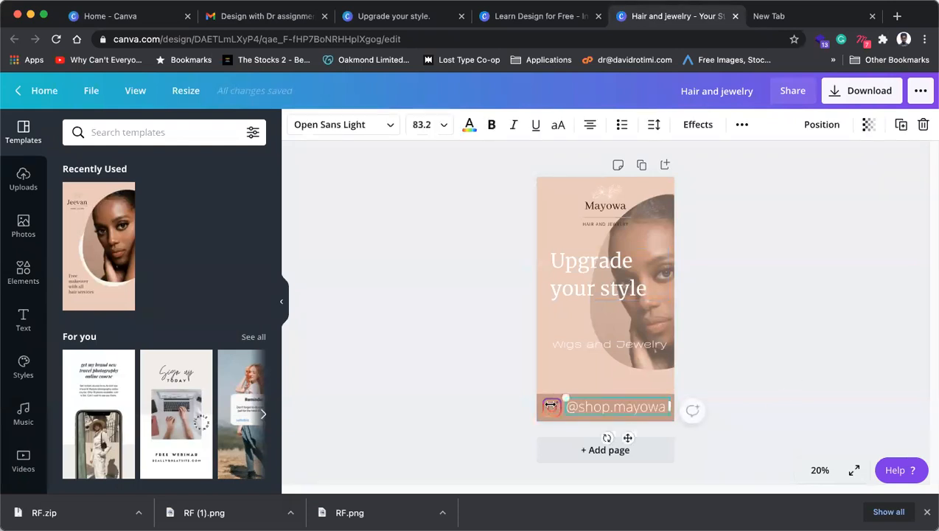
left_click(840, 382)
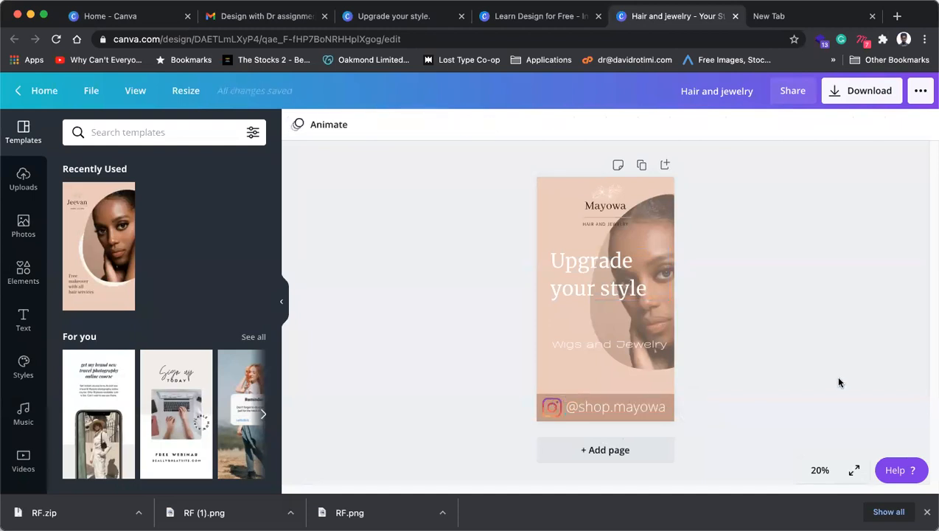
left_click(551, 407)
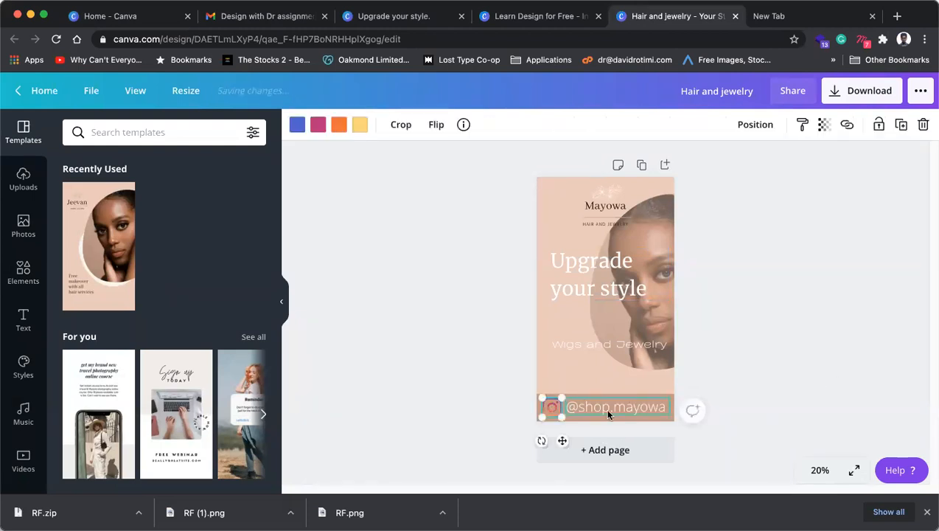
left_click(637, 407, "shift")
left_click_drag(662, 396, 613, 366)
left_click(803, 127)
left_click(757, 389)
Step: Enlarge the icon-and-handle group, centre it at the page bottom, then ungroup it
left_click(598, 411)
left_click_drag(667, 375, 669, 374)
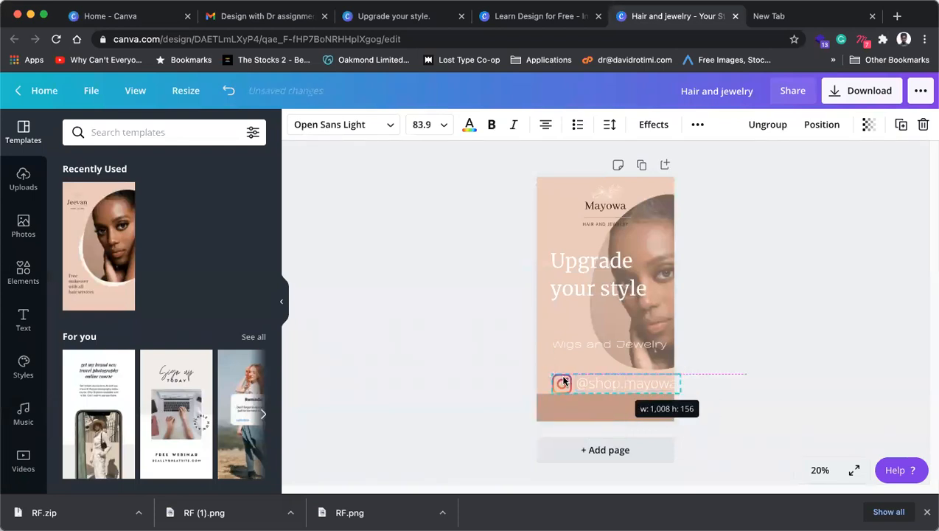
left_click_drag(551, 375, 700, 430)
left_click_drag(619, 383, 615, 410)
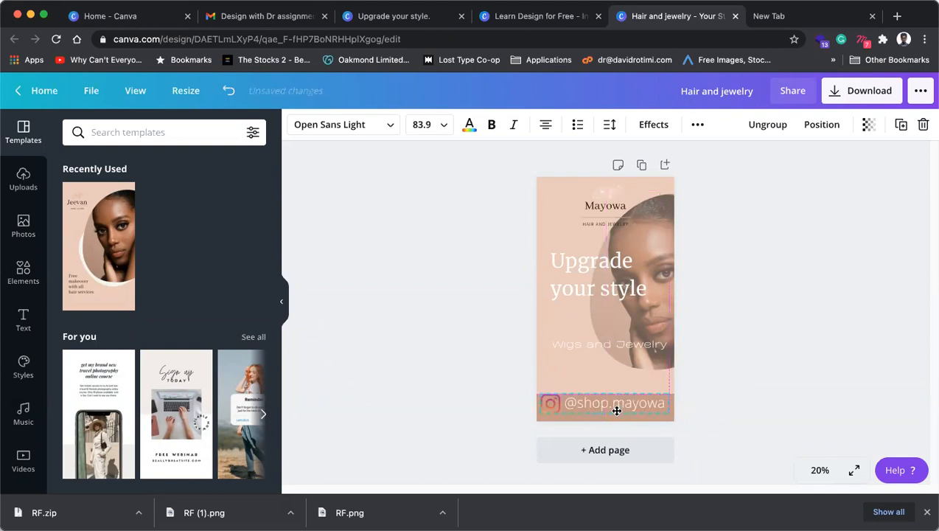
left_click(791, 351)
left_click(609, 405)
left_click(765, 126)
left_click(625, 404)
Step: Set the Instagram handle text to size 56 and shift its box right
left_click(620, 404)
left_click(442, 125)
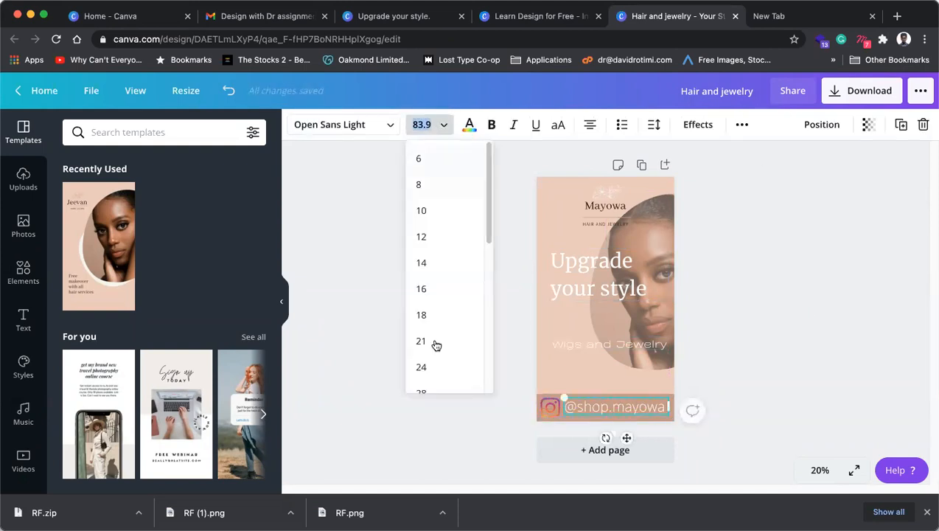
left_click(434, 368)
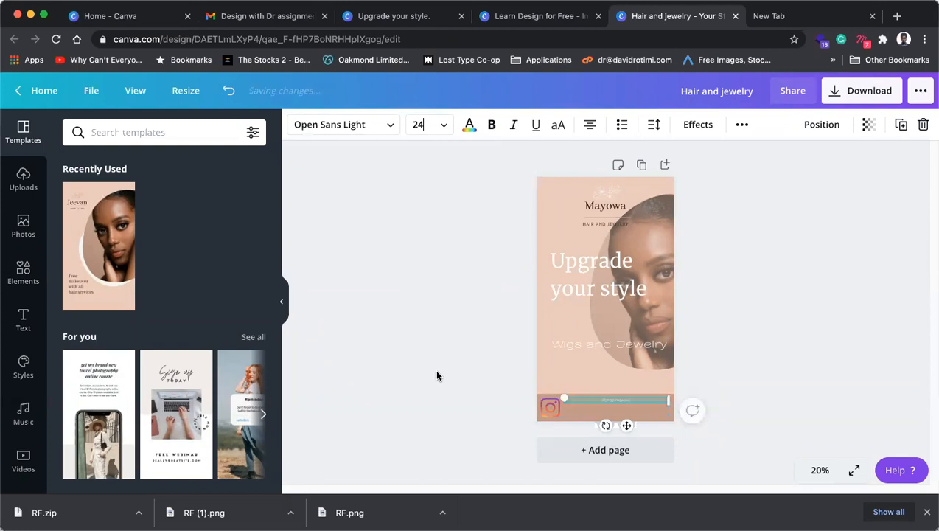
left_click(441, 132)
scroll(433, 317, "down", 2)
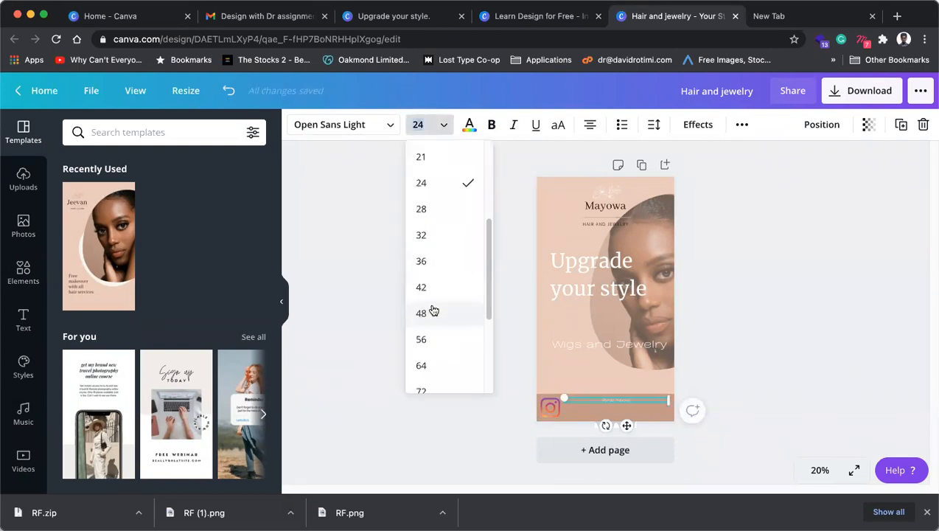
left_click(433, 264)
left_click(443, 124)
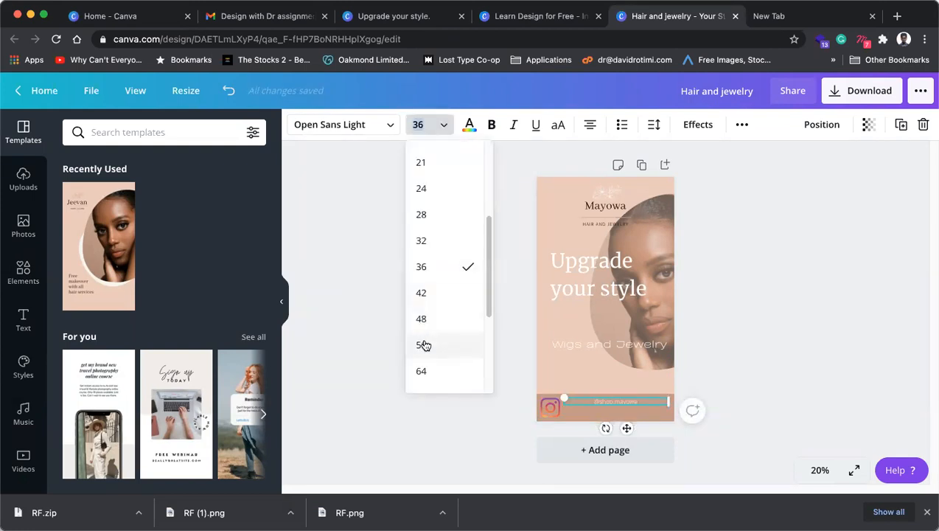
left_click(423, 344)
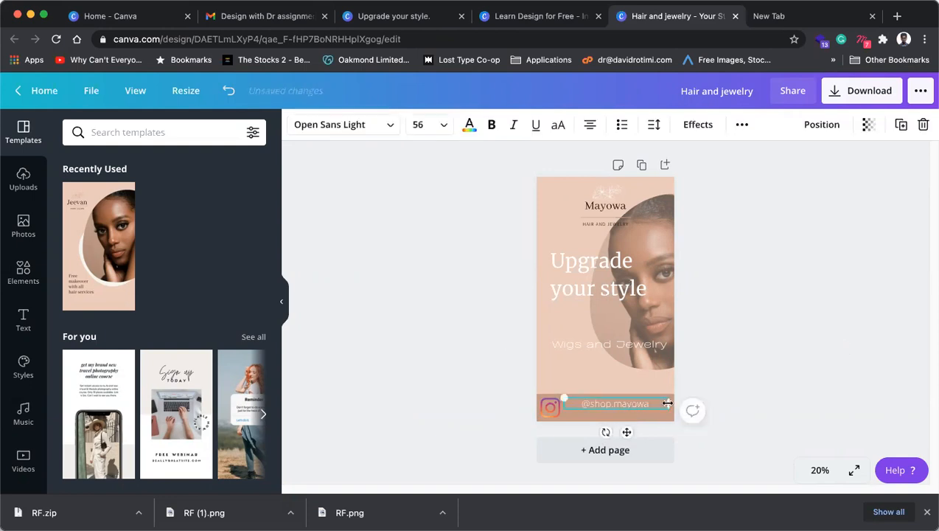
left_click_drag(666, 403, 629, 410)
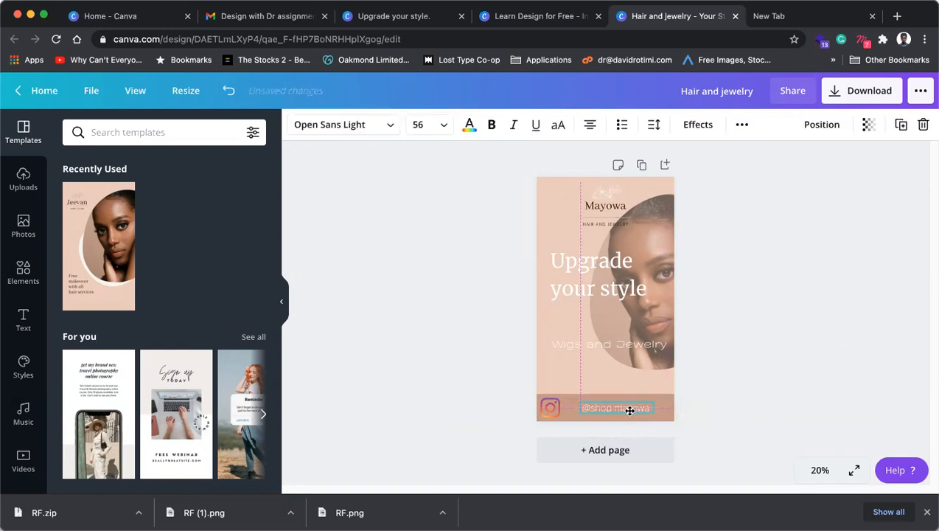
left_click(549, 405)
left_click(820, 470)
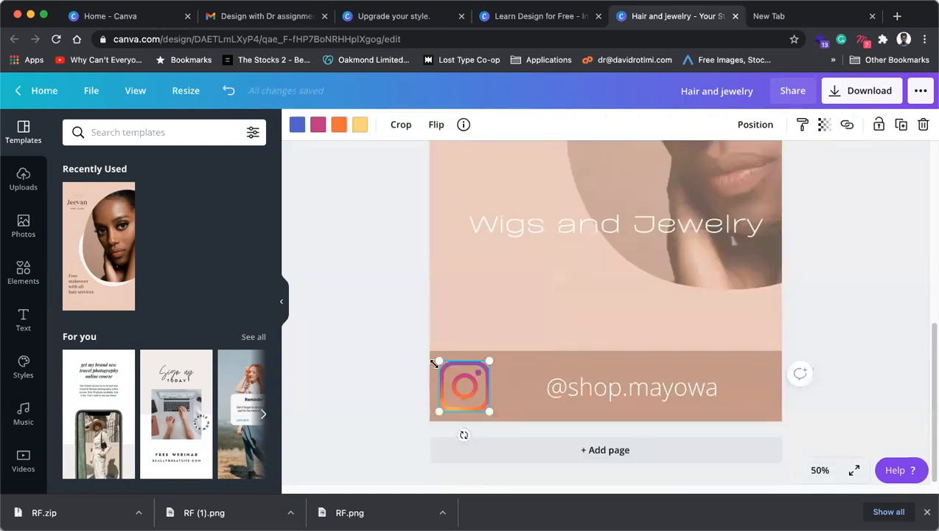
Step: Shrink the Instagram icon and place the handle text right beside it
left_click_drag(452, 369, 528, 395)
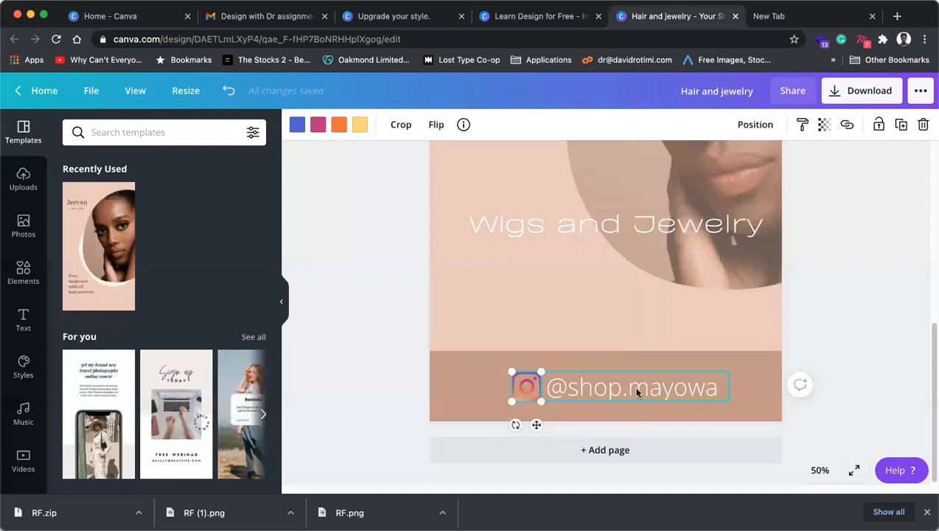
left_click(638, 392)
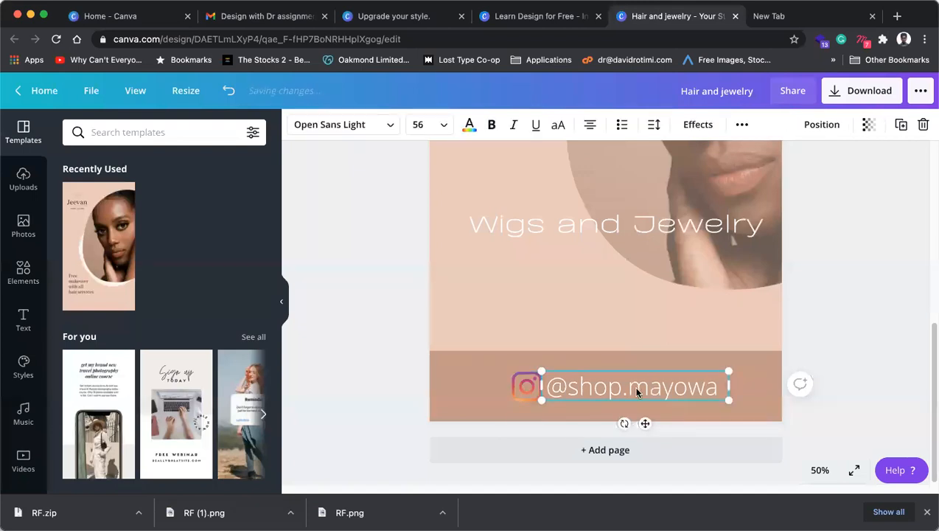
left_click_drag(656, 395, 599, 382)
left_click(517, 390, "shift")
Step: Raise the icon and handle together and shorten the brown bottom band to 161 high
left_click(745, 375)
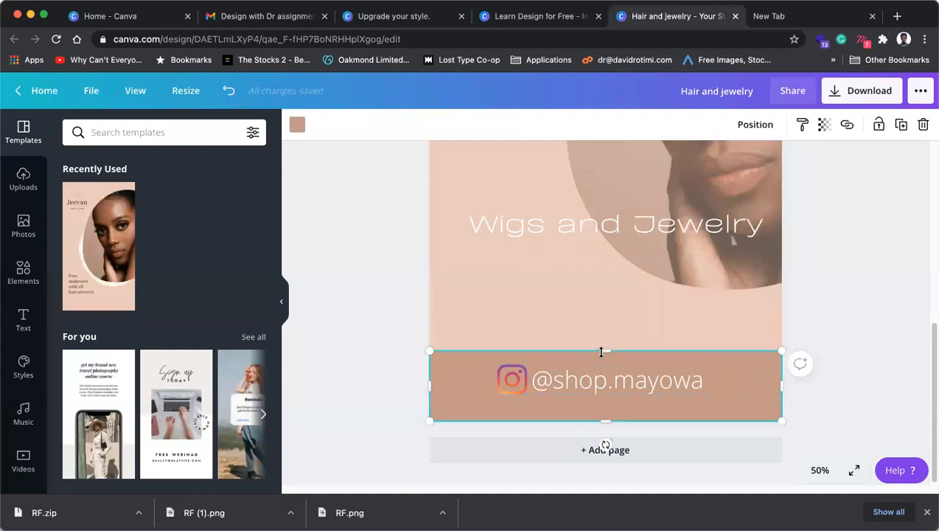
left_click_drag(603, 347, 601, 341)
left_click(560, 380)
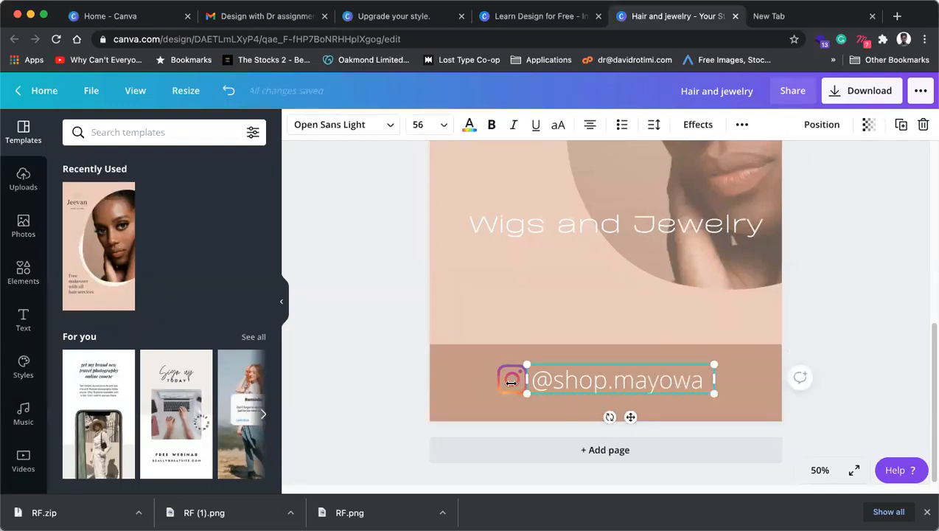
left_click(505, 385)
left_click(583, 382, "shift")
left_click_drag(584, 382, 587, 380)
left_click(726, 411)
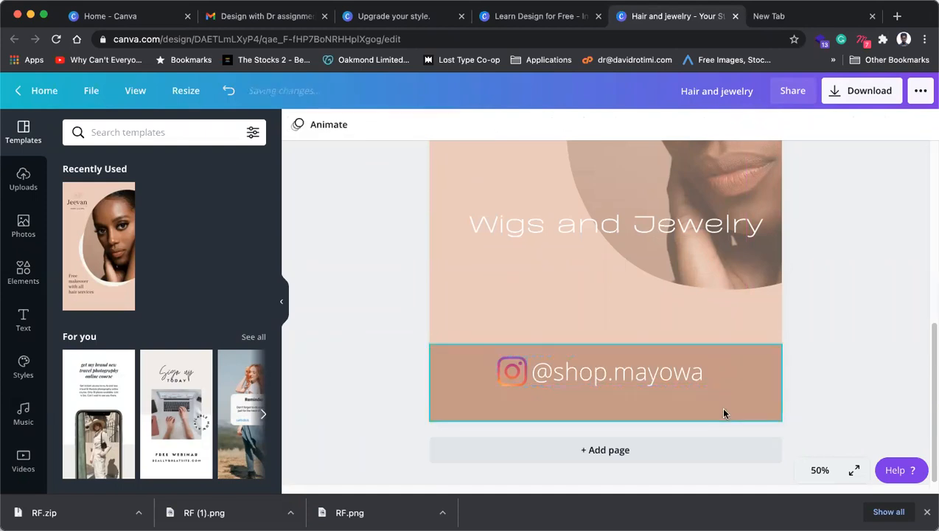
left_click_drag(609, 414, 611, 394)
Step: Scale the top Mayowa logo group down to 293 by 262 and nudge it lower
left_click(835, 373)
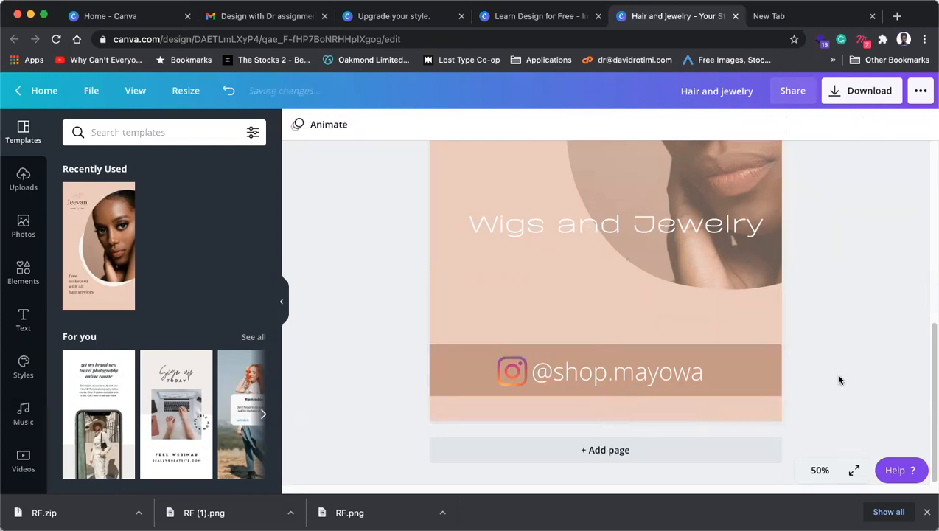
scroll(834, 373, "up", 3)
left_click(638, 309)
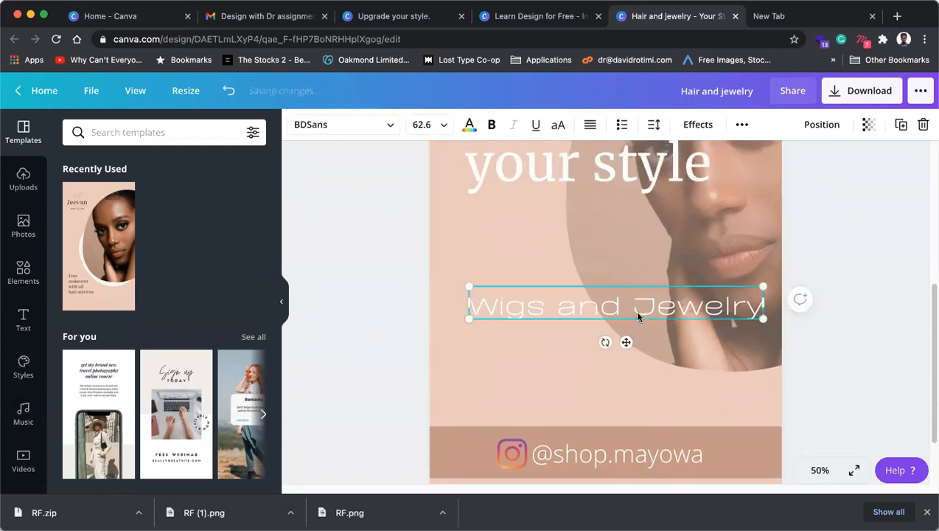
scroll(646, 323, "up", 2)
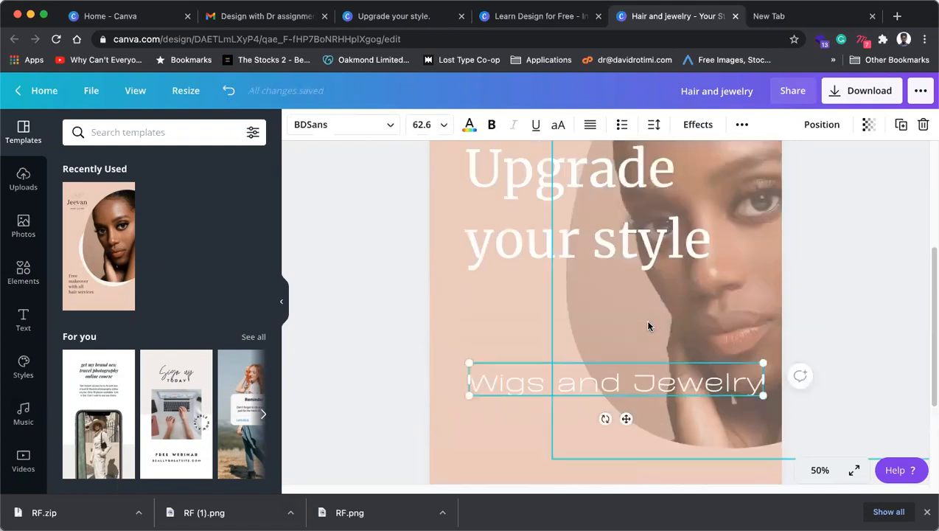
scroll(633, 317, "up", 2)
scroll(631, 332, "up", 1)
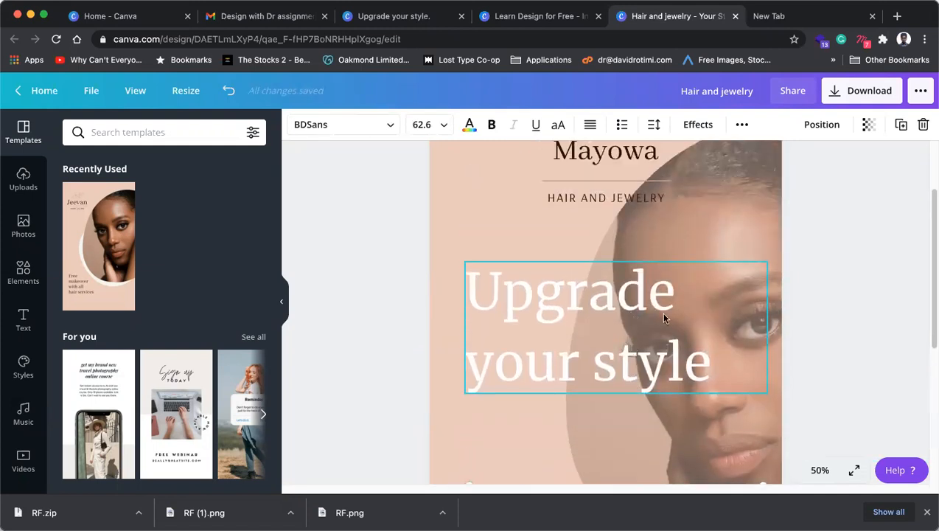
scroll(557, 278, "up", 2)
left_click(611, 250)
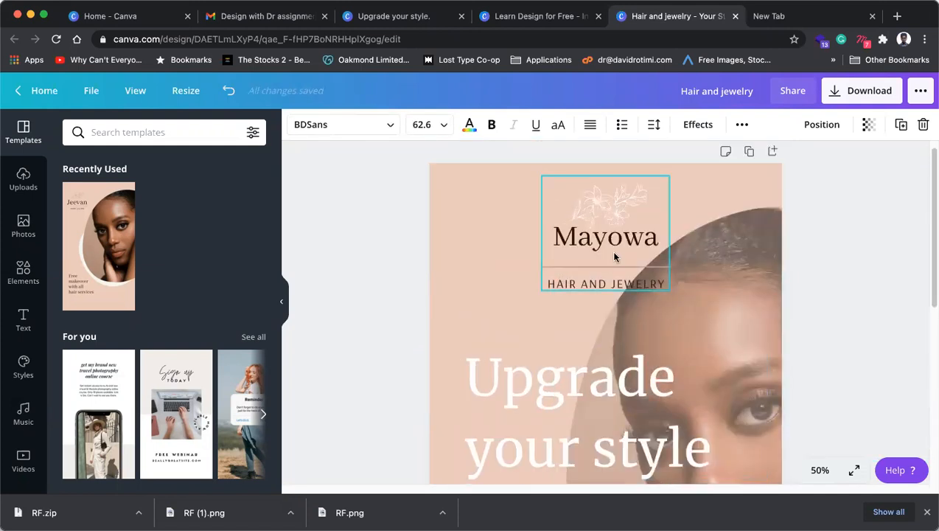
left_click_drag(667, 289, 650, 272)
left_click_drag(614, 244, 614, 253)
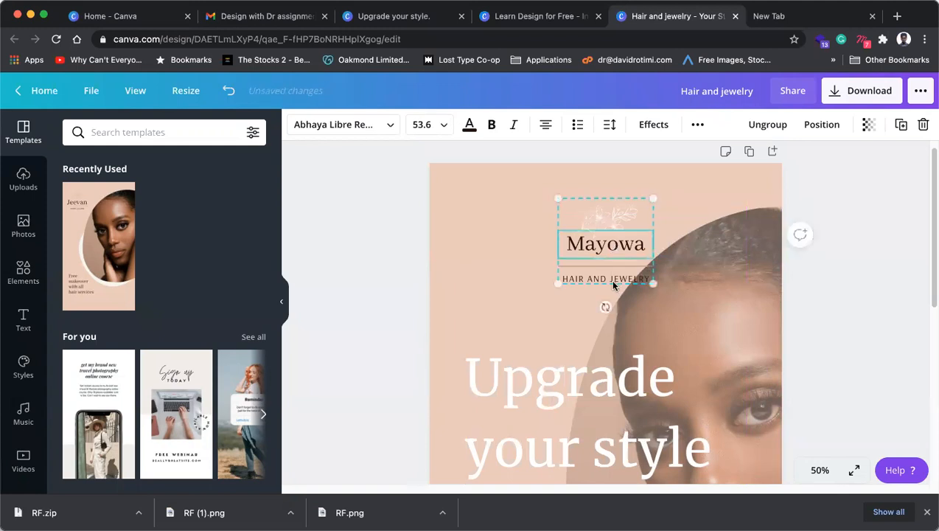
Step: Zoom the canvas to 75%, then to 25% to view the whole page
scroll(614, 284, "down", 3)
left_click(605, 282)
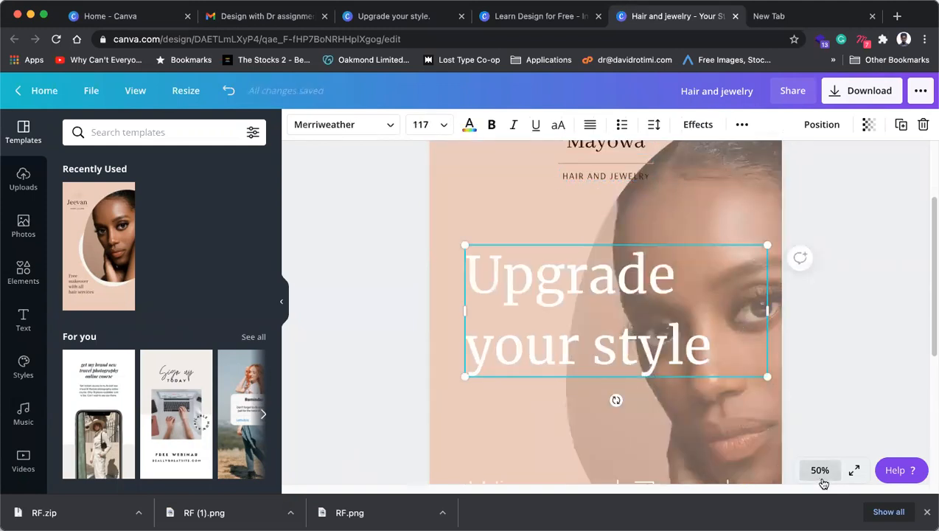
left_click(823, 480)
left_click(810, 293)
left_click(820, 479)
left_click(809, 344)
left_click(771, 318)
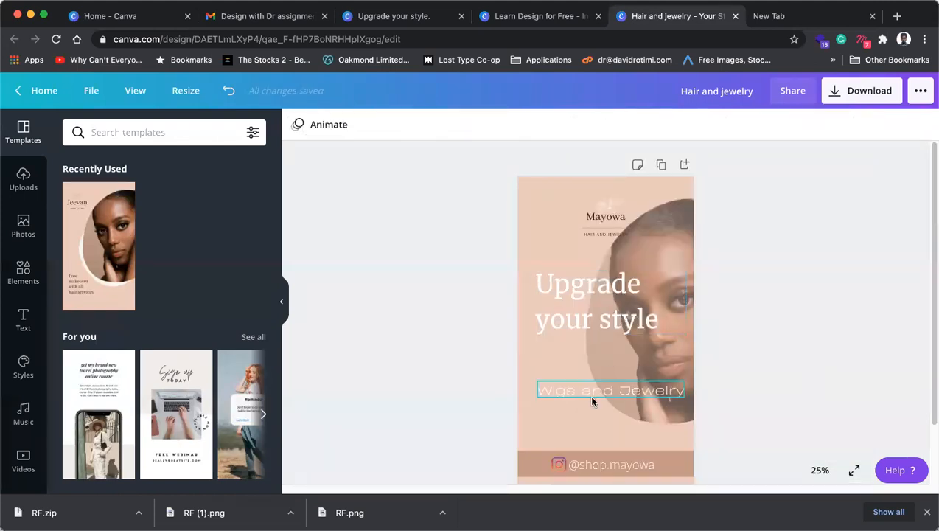
Step: Set the model photo's transparency to 100 so it is fully opaque
left_click(592, 395)
left_click(655, 335)
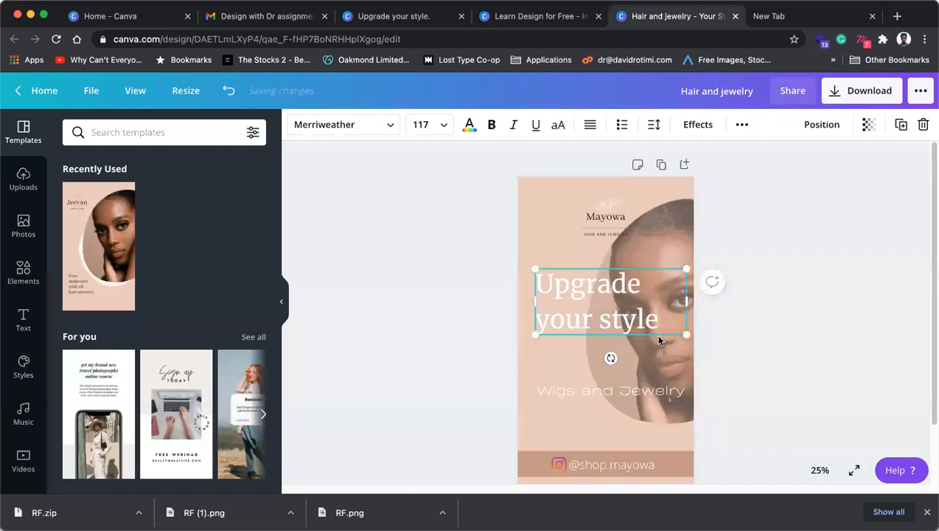
left_click(680, 225)
left_click(824, 125)
left_click_drag(746, 157, 786, 159)
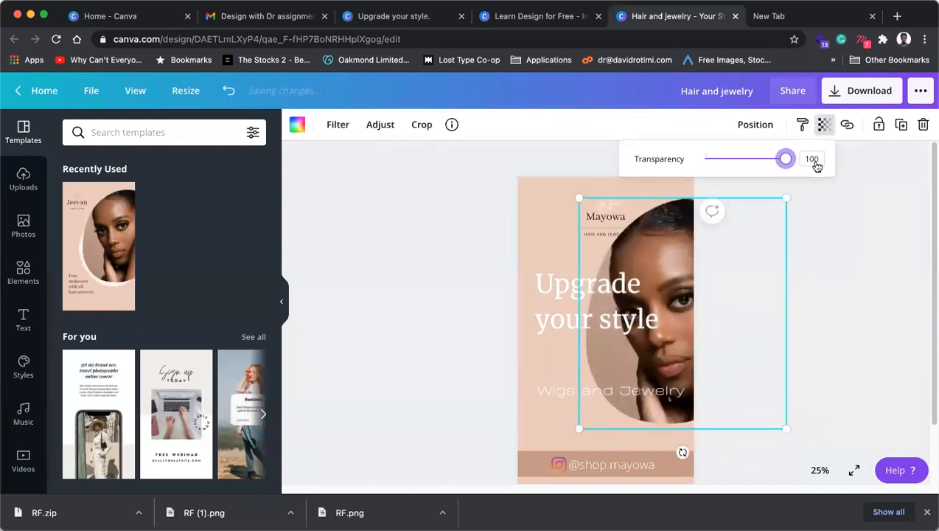
left_click(826, 282)
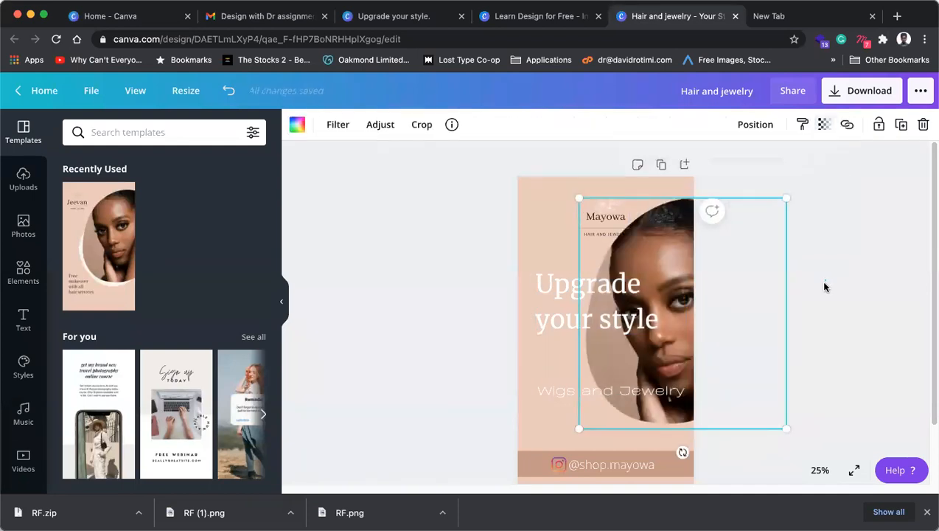
Step: Shrink the Upgrade your style headline to about 86.5 and move 'style' onto its own line
left_click(599, 317)
left_click_drag(686, 269, 638, 281)
left_click_drag(576, 303, 580, 318)
double_click(605, 322)
left_click(584, 323)
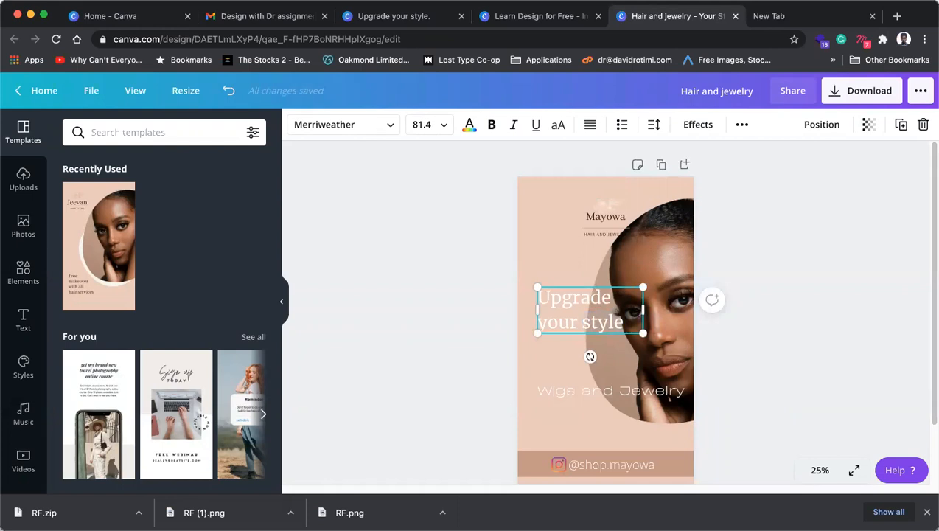
key("Return")
key("Escape")
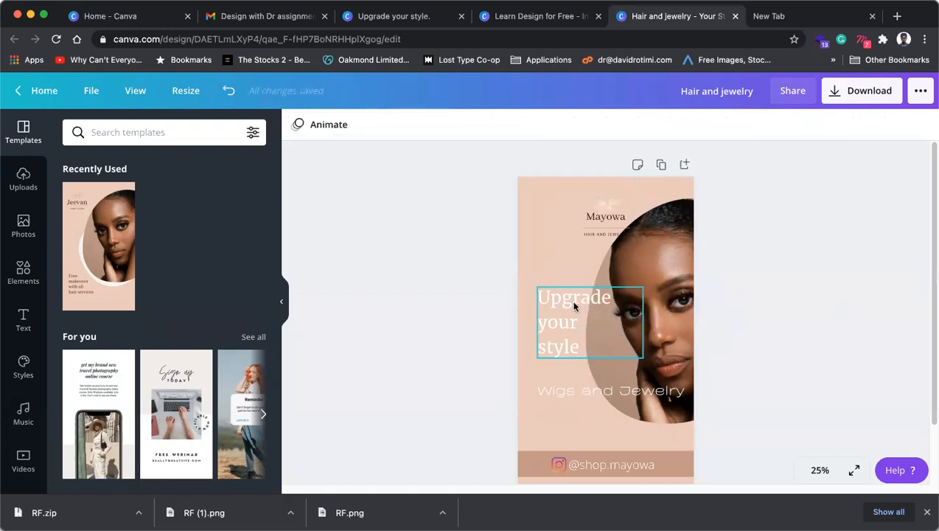
Step: Reposition the Upgrade your style headline slightly higher on the page
left_click_drag(575, 300, 575, 287)
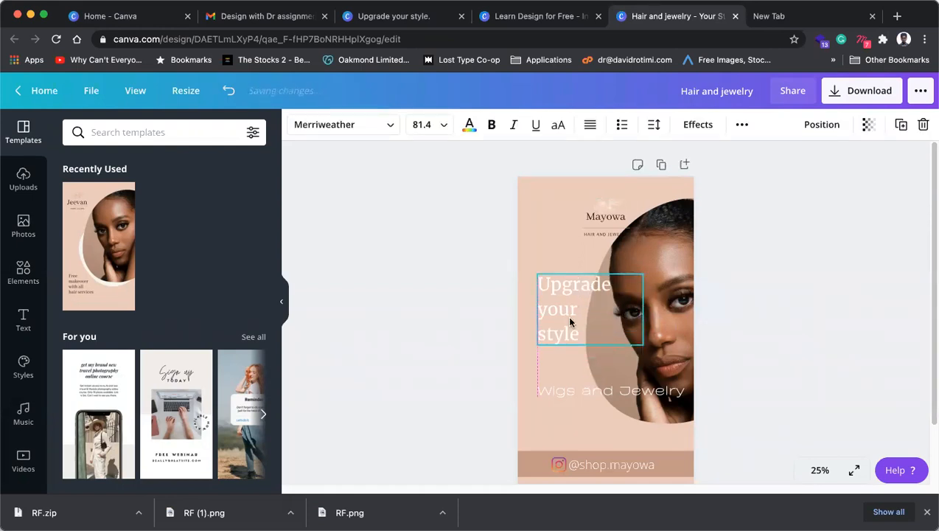
left_click_drag(570, 322, 571, 323)
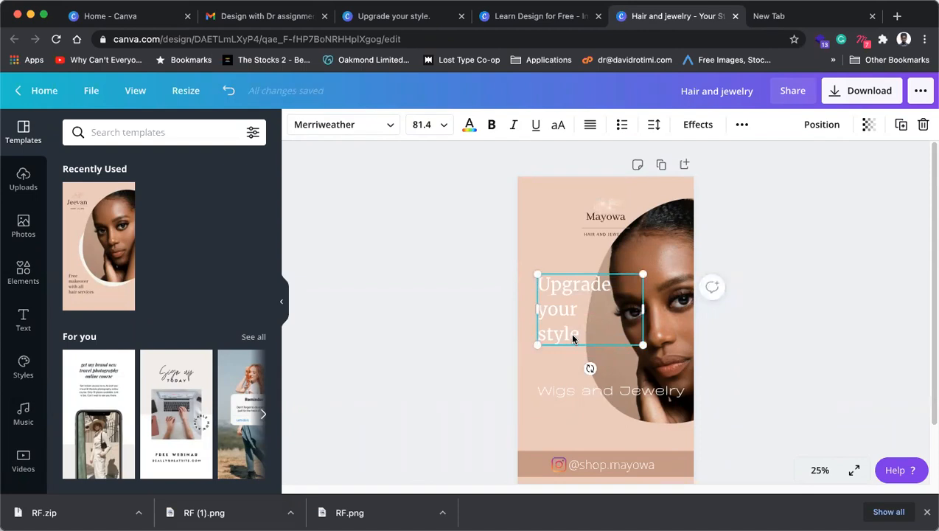
double_click(578, 333)
left_click(584, 330)
Step: Drag the Mayowa brand logo group left to line up with the headline's left edge
left_click(618, 230)
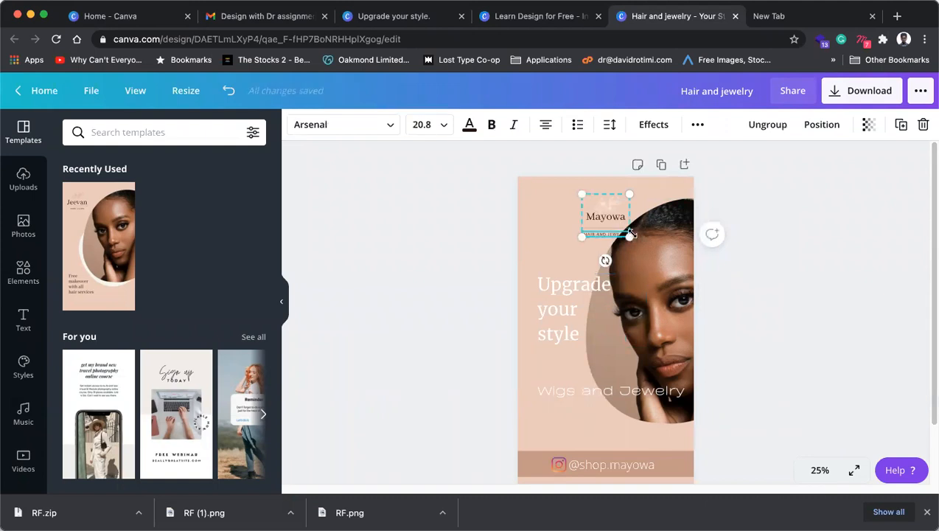
left_click_drag(609, 225, 563, 221)
left_click(676, 256)
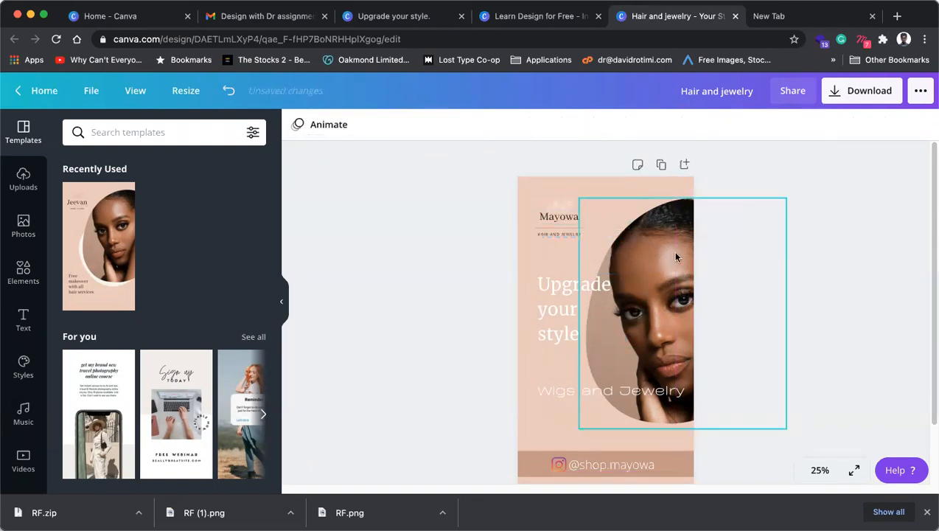
left_click(846, 248)
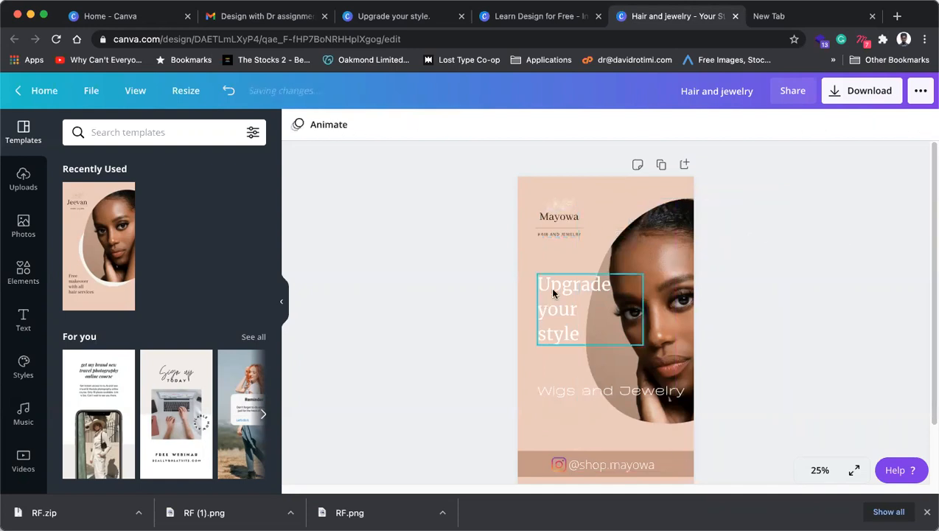
left_click(550, 289)
left_click(617, 397)
double_click(618, 392)
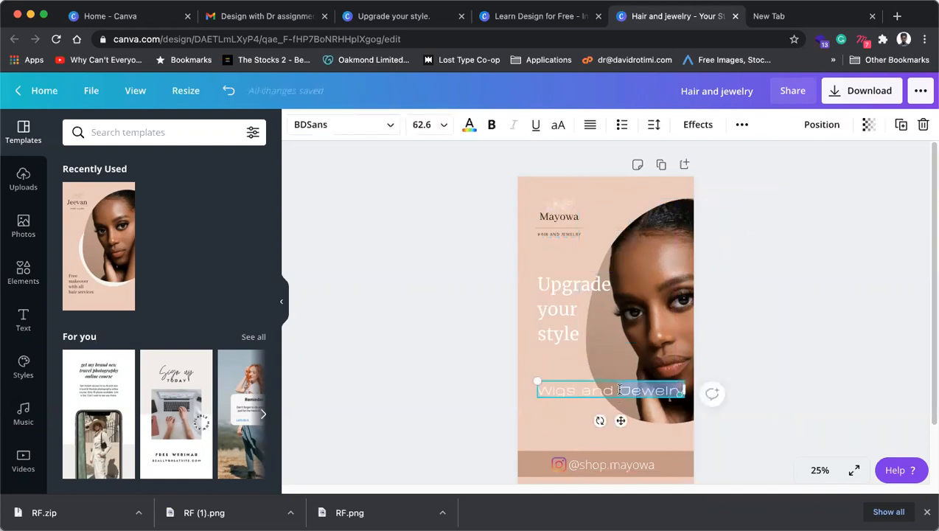
Step: Change the subtitle to 'Wigs & Jewelry' on two lines at font size 57.6
left_click_drag(615, 387, 582, 391)
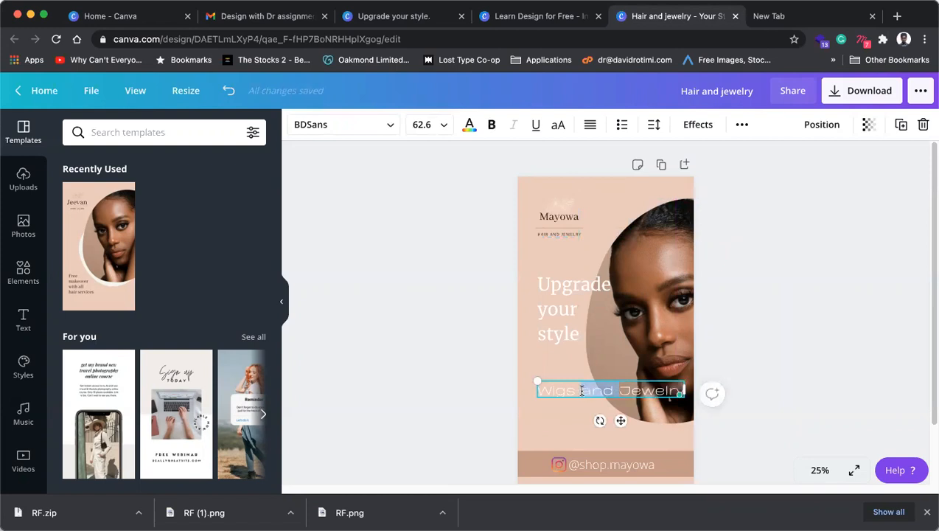
key("BackSpace")
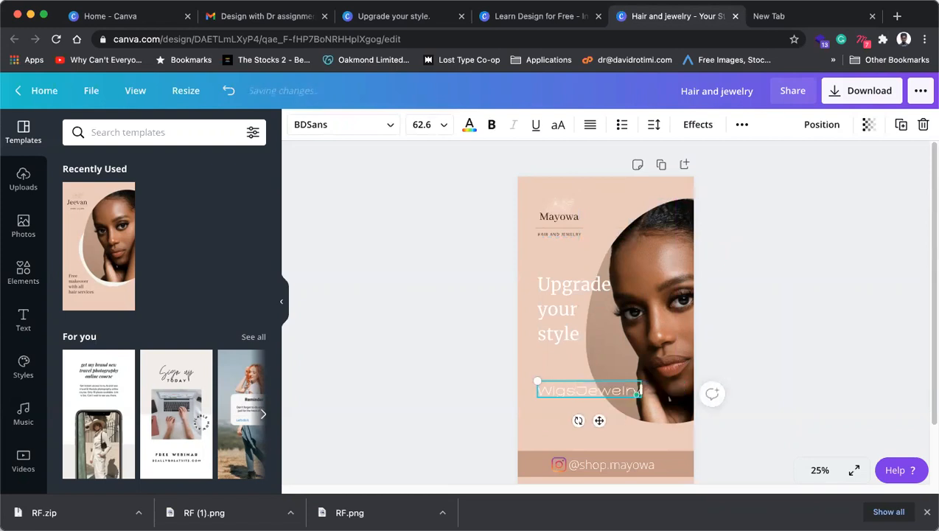
key("Return")
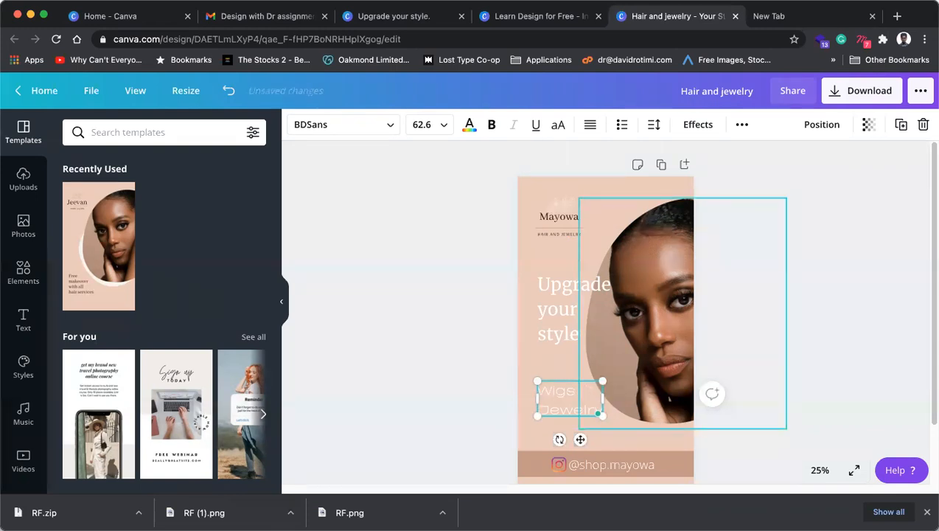
type("&")
key("super+a")
key("super+shift+comma")
key("super+shift+comma")
key("super+shift+comma")
key("super+shift+comma")
key("super+shift+comma")
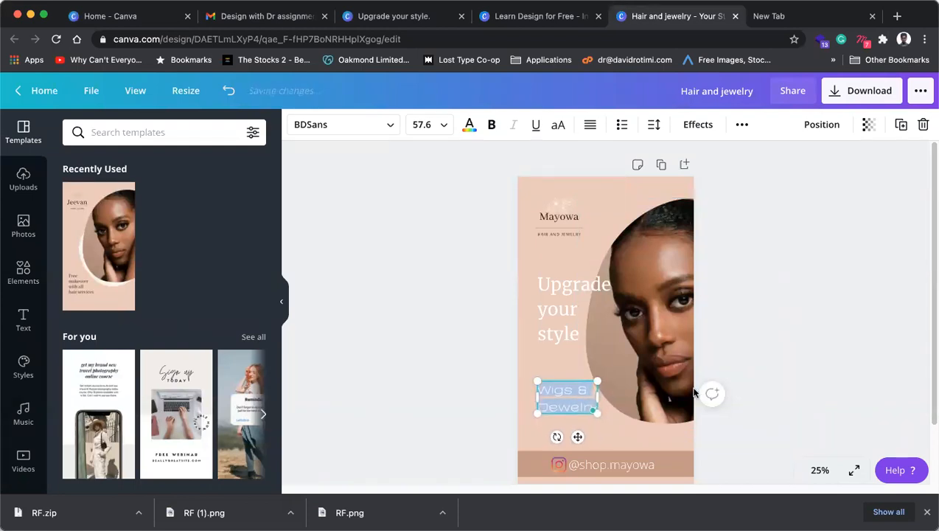
left_click(926, 302)
scroll(623, 439, "down", 2)
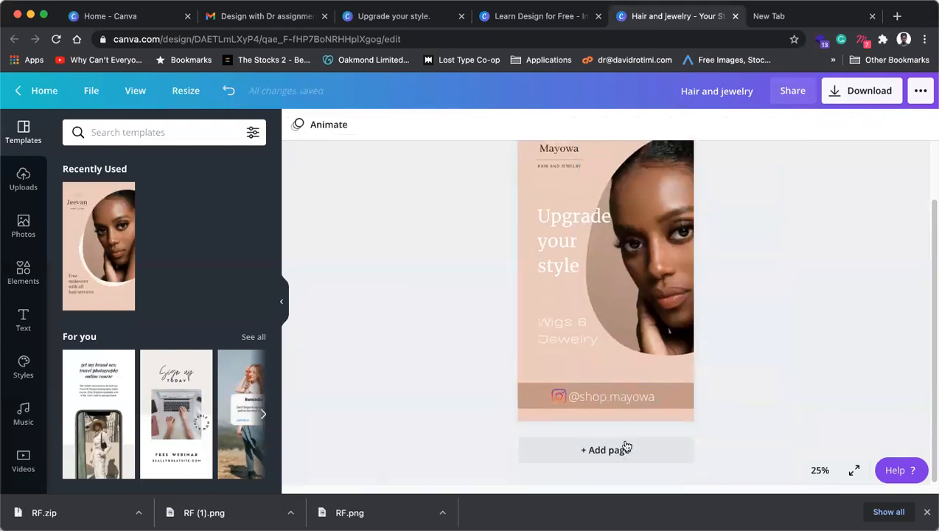
left_click(613, 404)
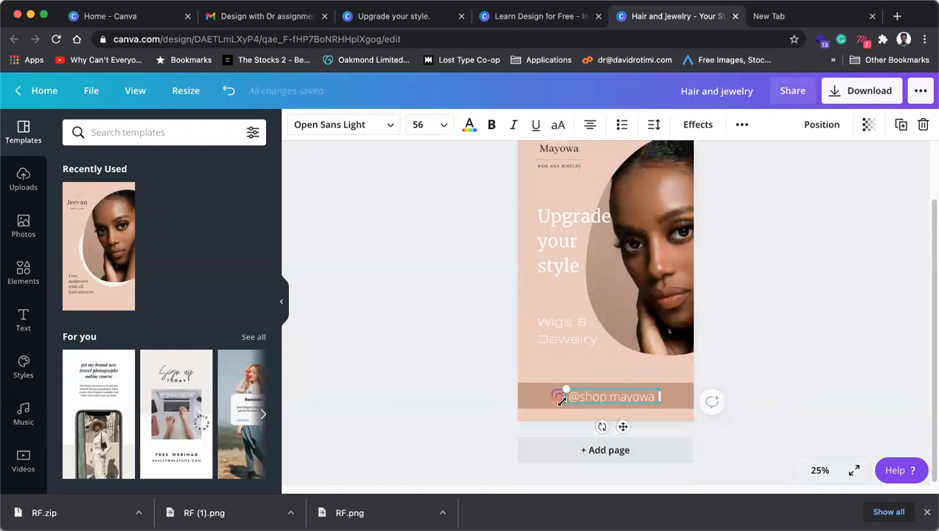
left_click(557, 396)
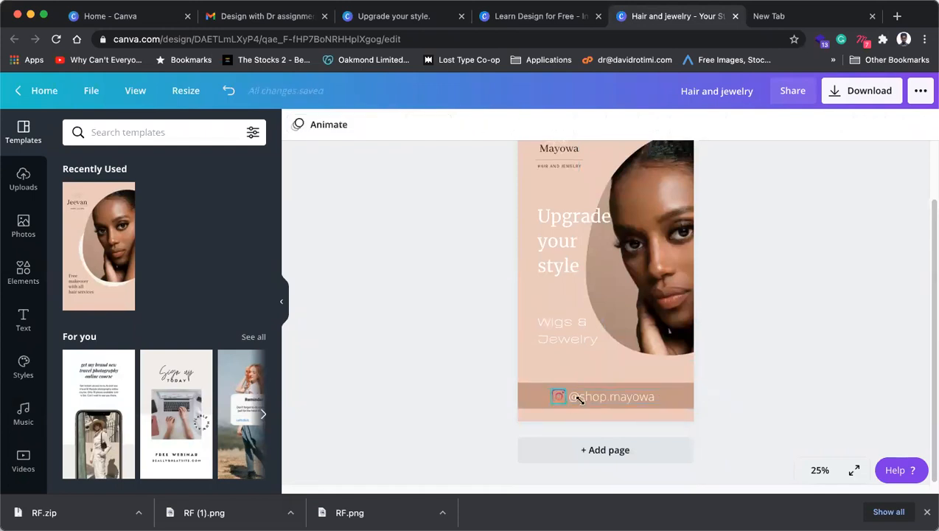
left_click(652, 401, "shift")
left_click(681, 394, "shift")
left_click_drag(681, 395, 682, 392)
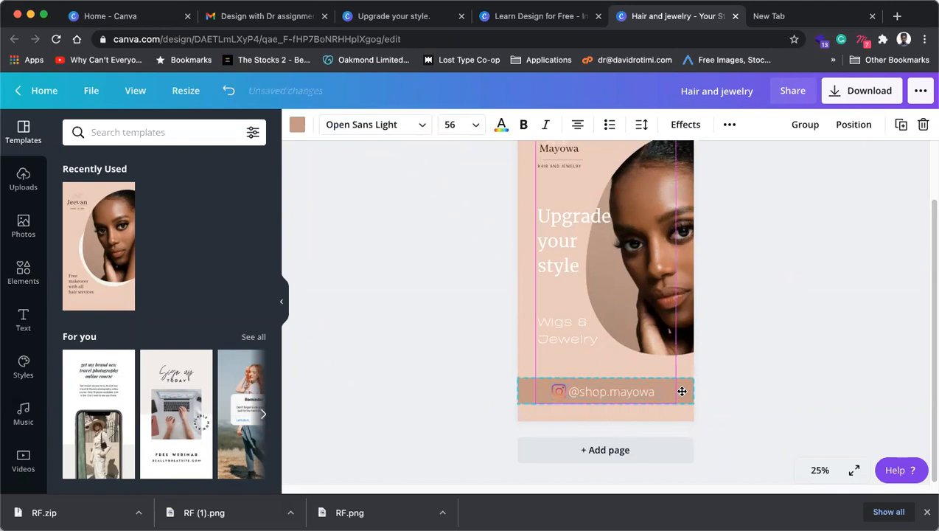
left_click(768, 364)
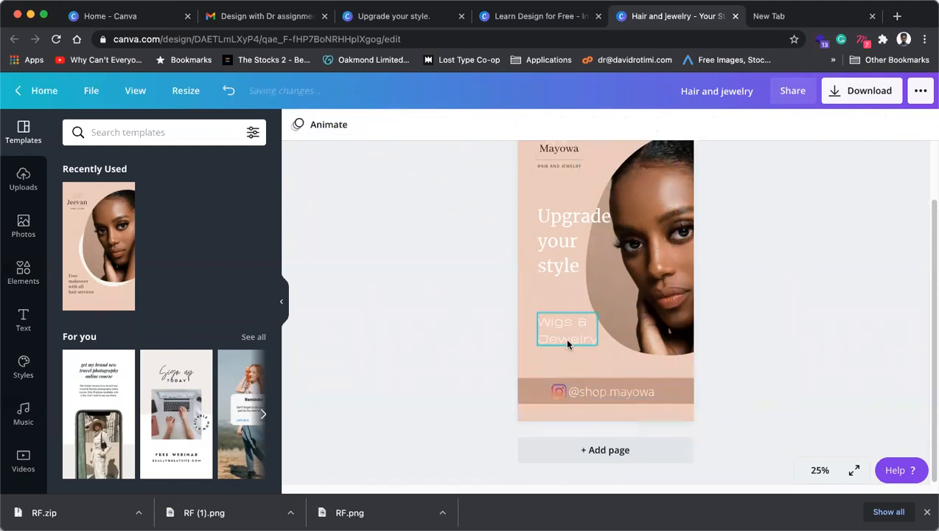
left_click(568, 344)
scroll(583, 321, "up", 2)
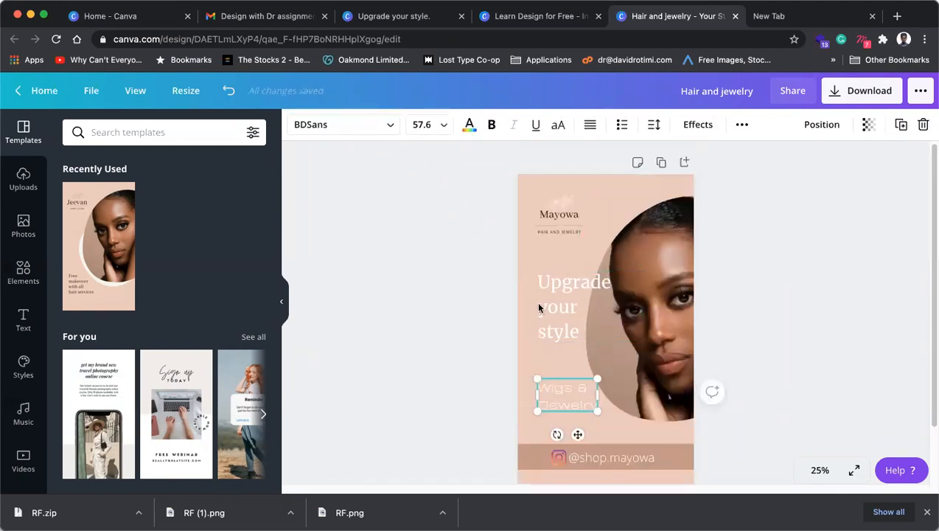
left_click(574, 282)
left_click_drag(573, 282, 550, 319)
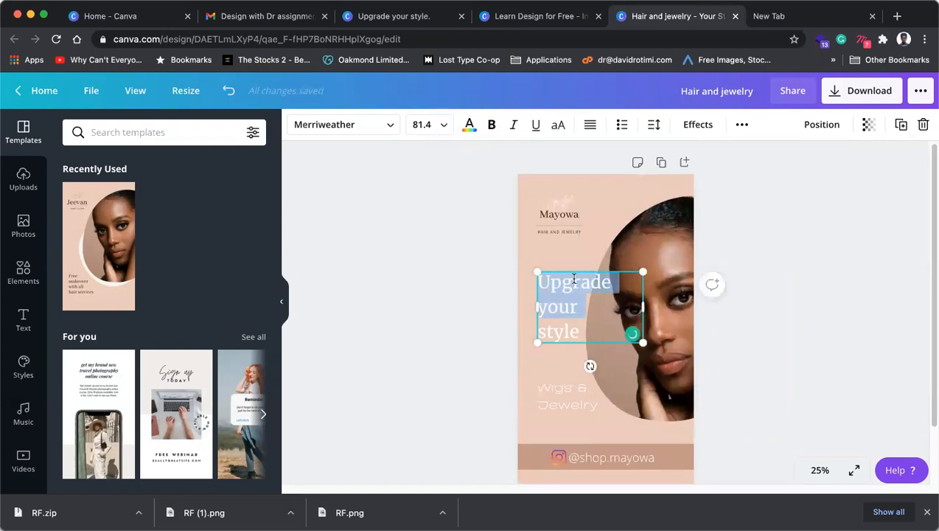
left_click(444, 298)
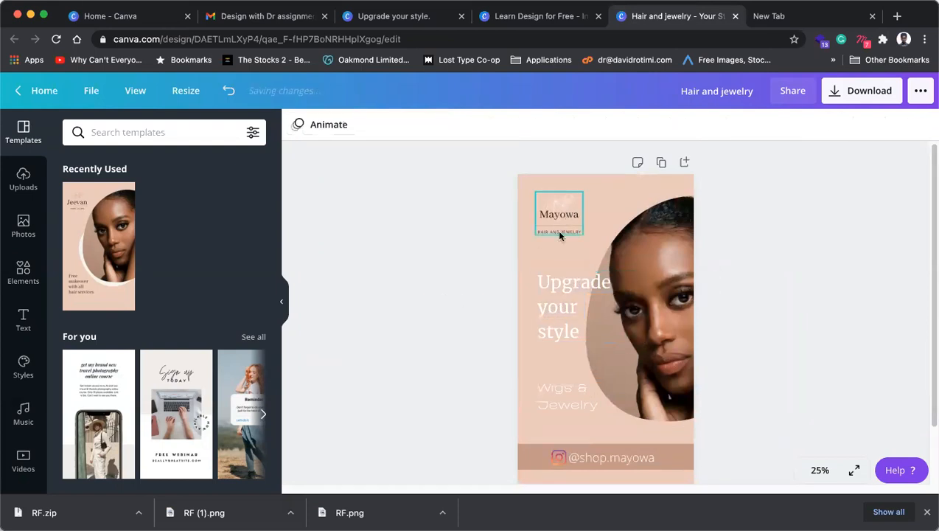
left_click(558, 333)
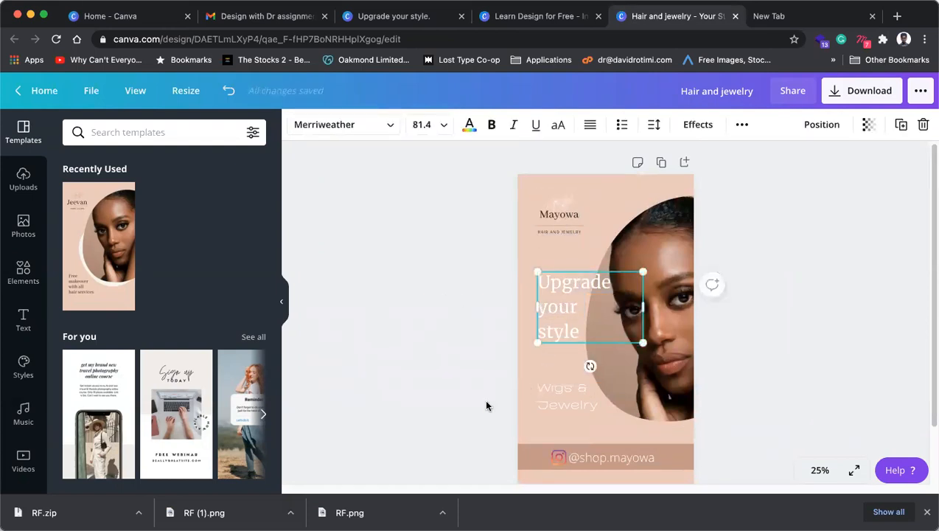
left_click(612, 457)
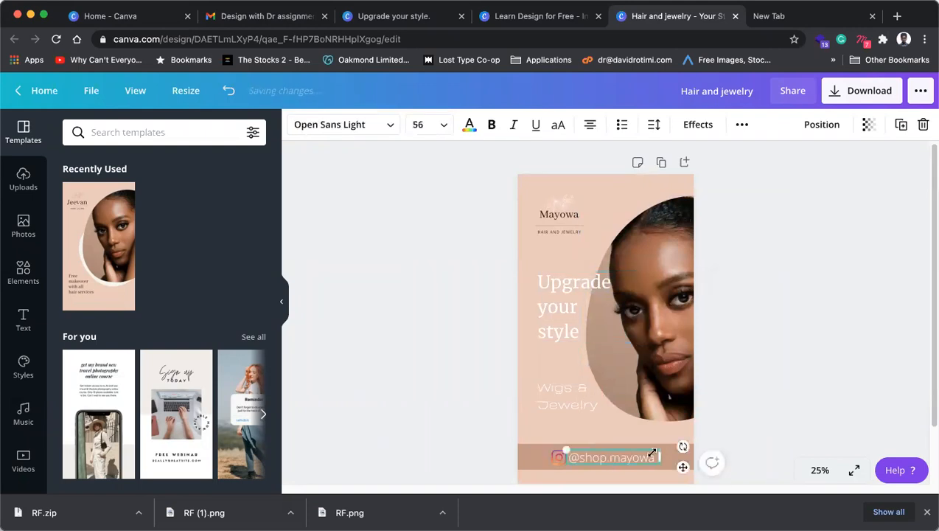
Step: Recolour the footer band a deeper brown using a custom colour
left_click(555, 455)
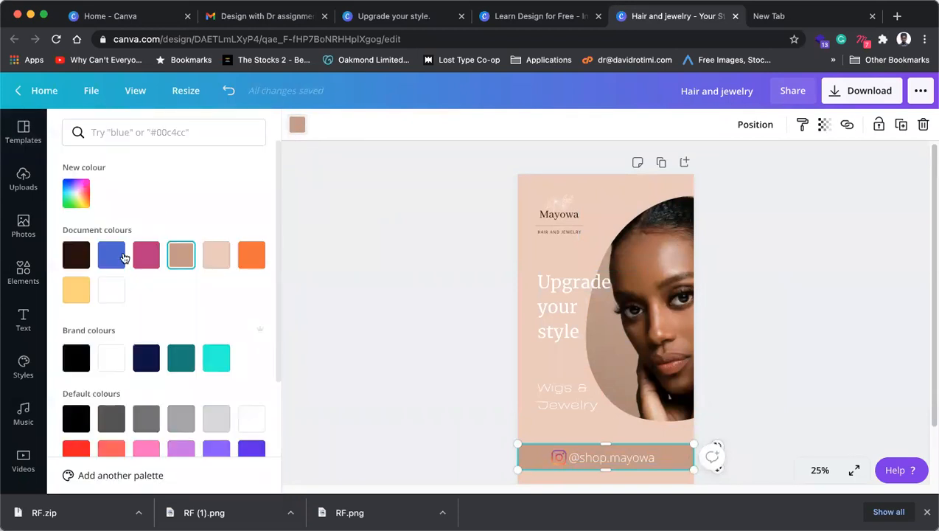
left_click(76, 257)
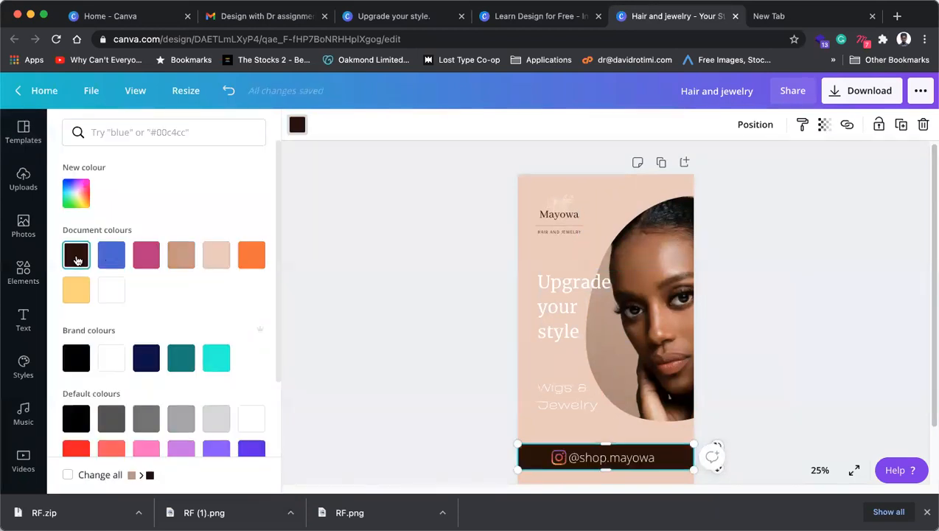
scroll(101, 326, "down", 3)
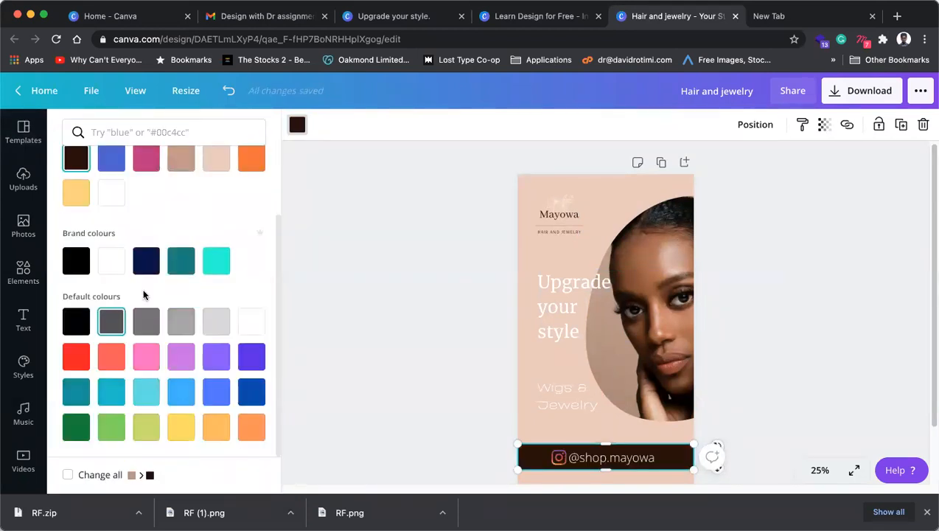
left_click(179, 161)
scroll(151, 181, "up", 3)
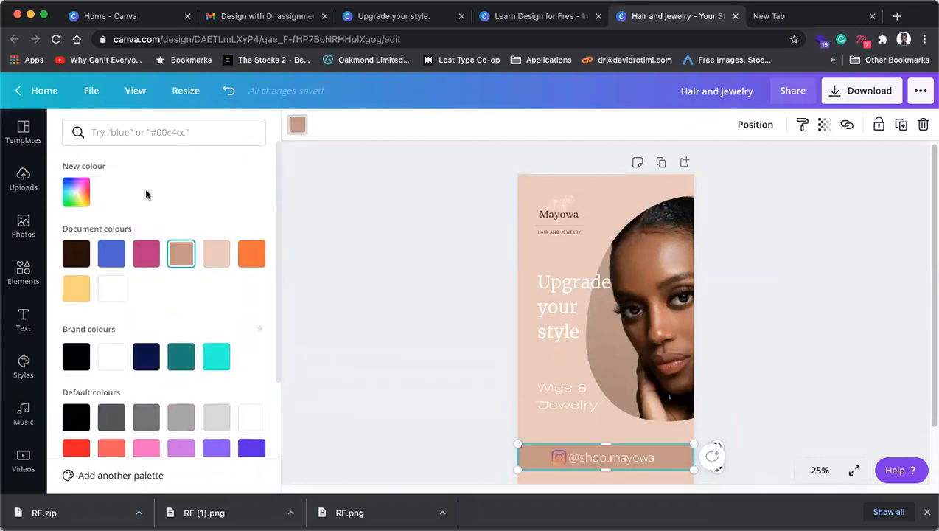
left_click(76, 193)
left_click_drag(130, 239, 178, 259)
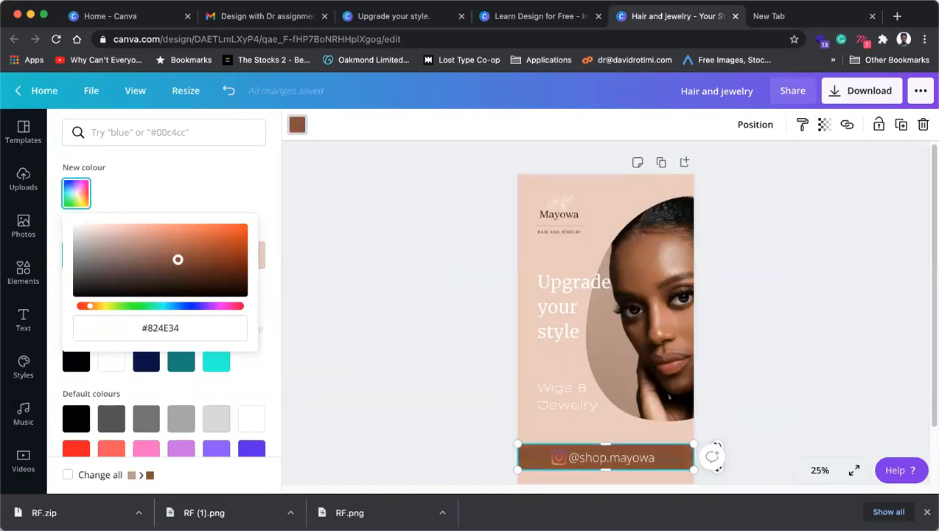
left_click(311, 259)
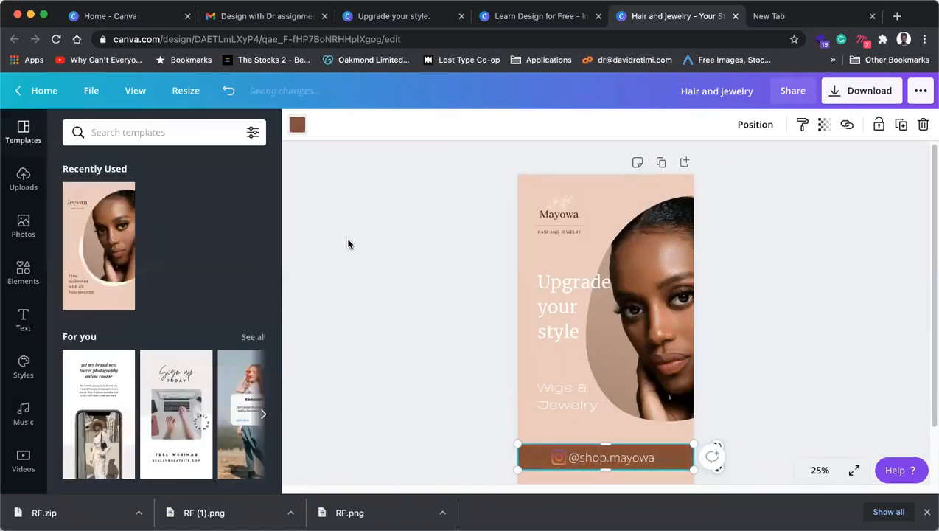
Step: Turn the Instagram icon's yellow, orange, pink and blue parts all white
scroll(737, 355, "down", 2)
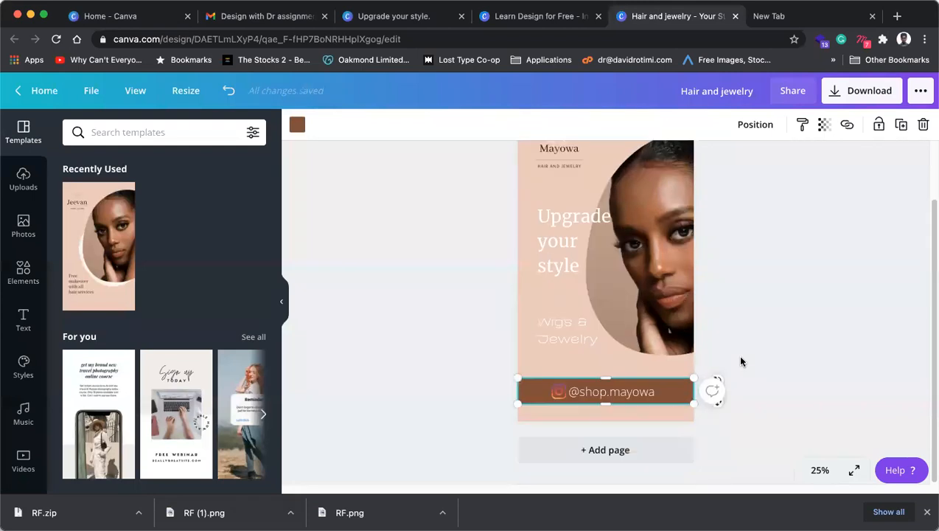
left_click(557, 394)
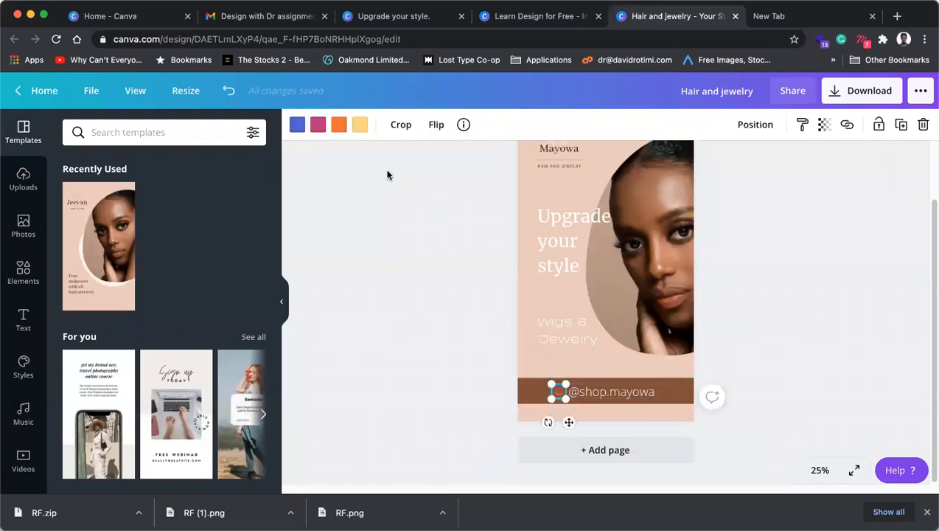
left_click(360, 124)
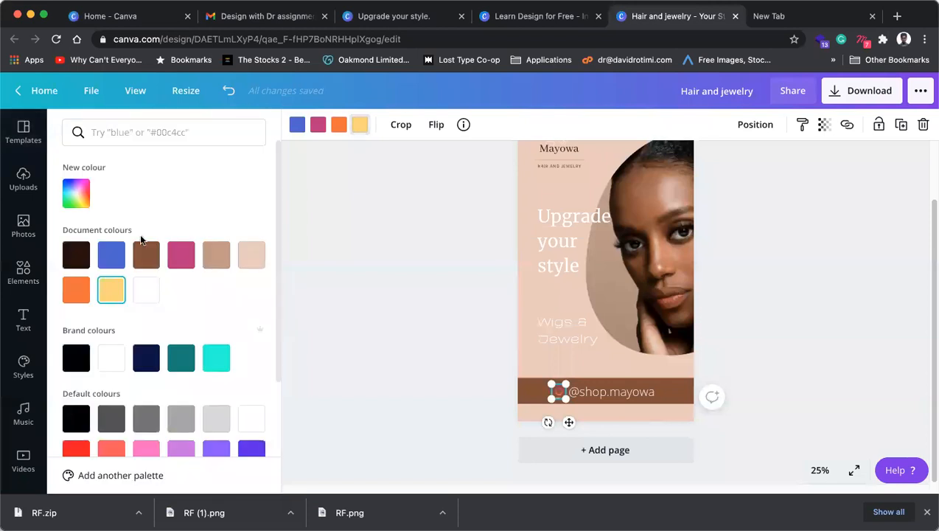
left_click(144, 290)
left_click(339, 125)
left_click(146, 289)
left_click(321, 131)
left_click(146, 290)
left_click(297, 127)
left_click(146, 290)
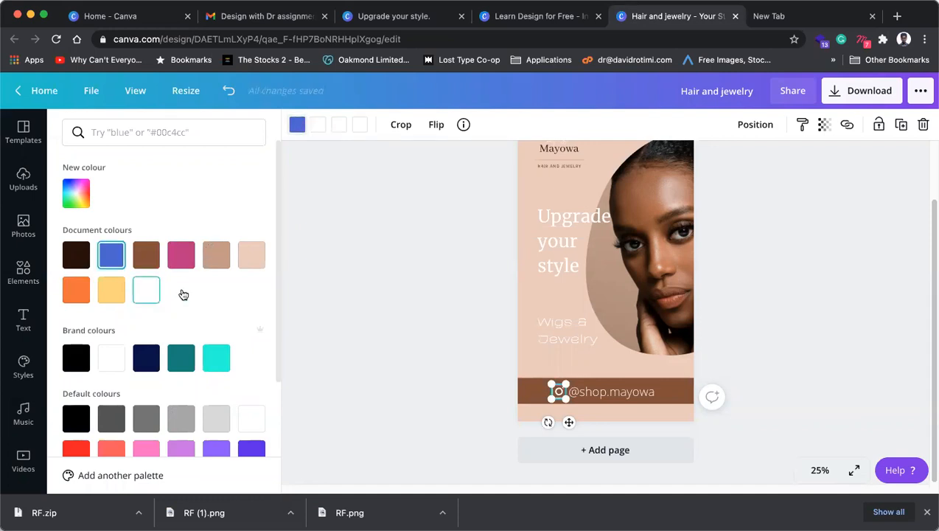
key("Escape")
left_click(765, 312)
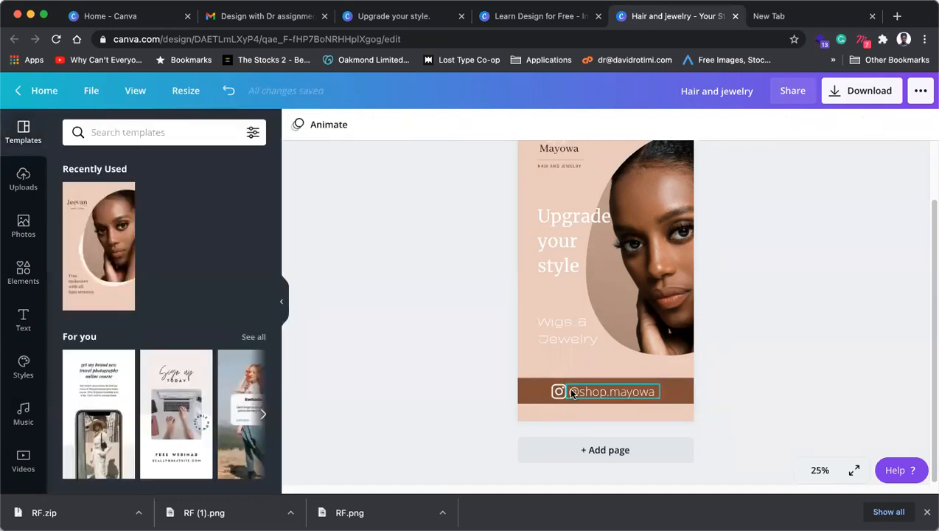
left_click(557, 393)
left_click(575, 395, "shift")
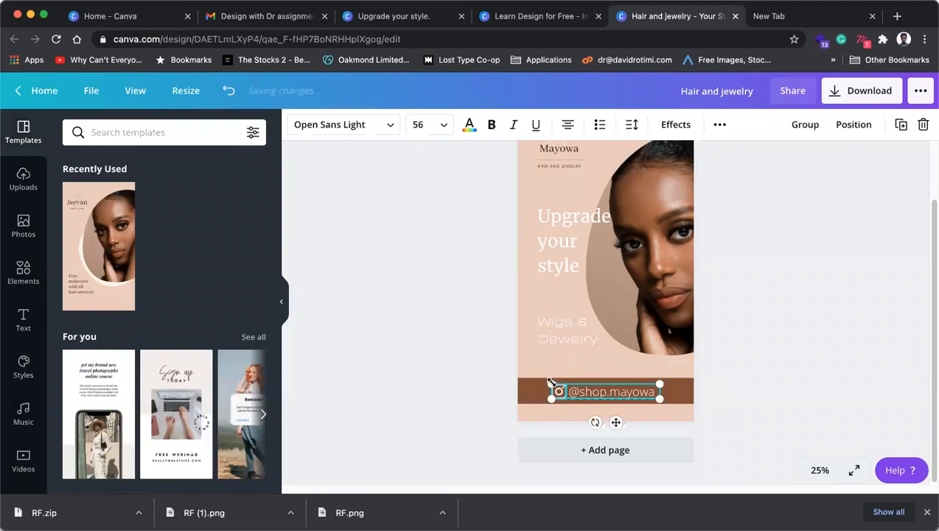
left_click_drag(553, 382, 559, 386)
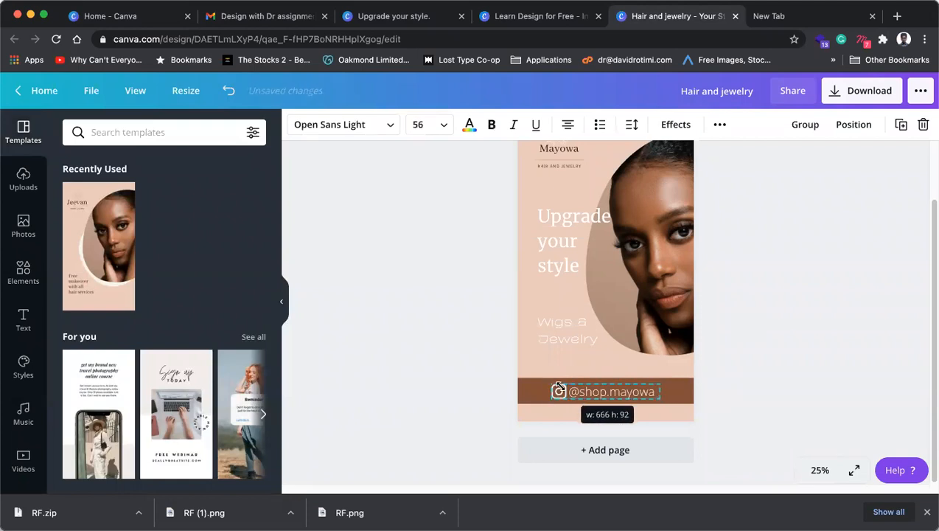
left_click(777, 377)
left_click(674, 393)
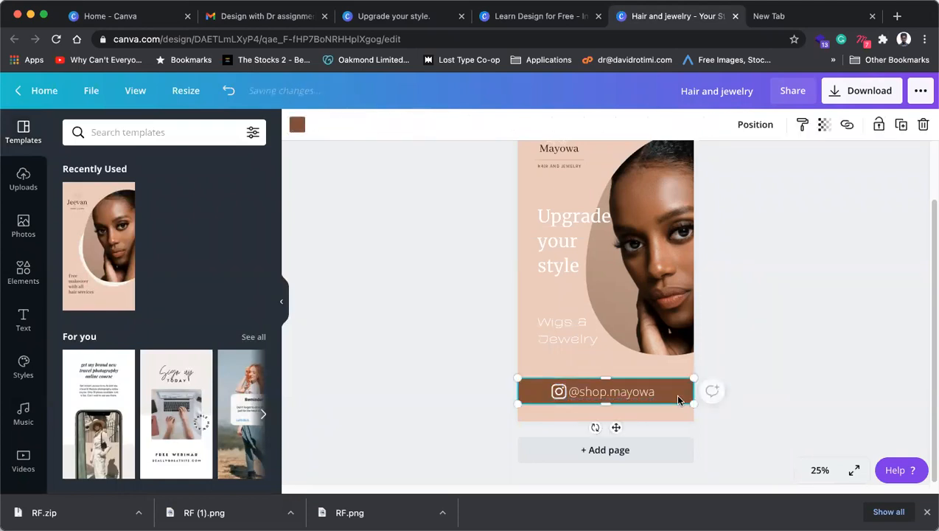
key("Down")
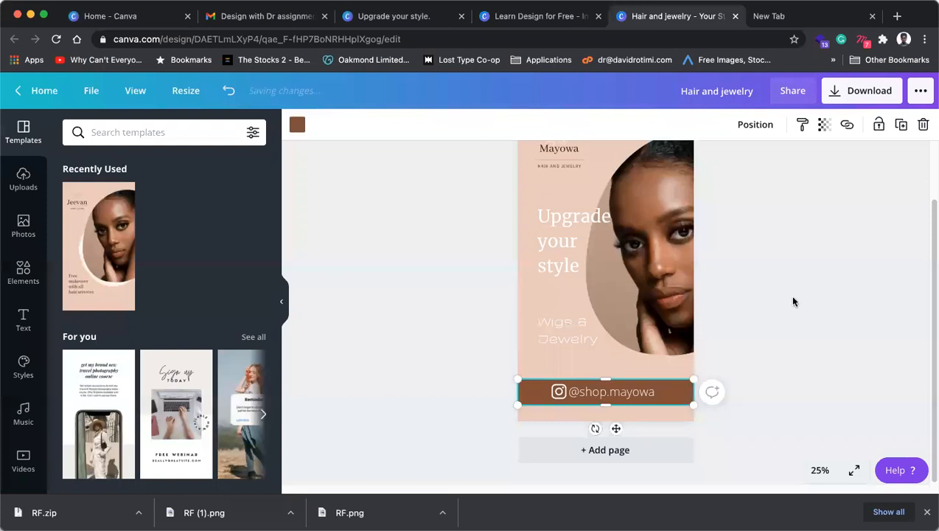
left_click(809, 306)
scroll(809, 305, "up", 1)
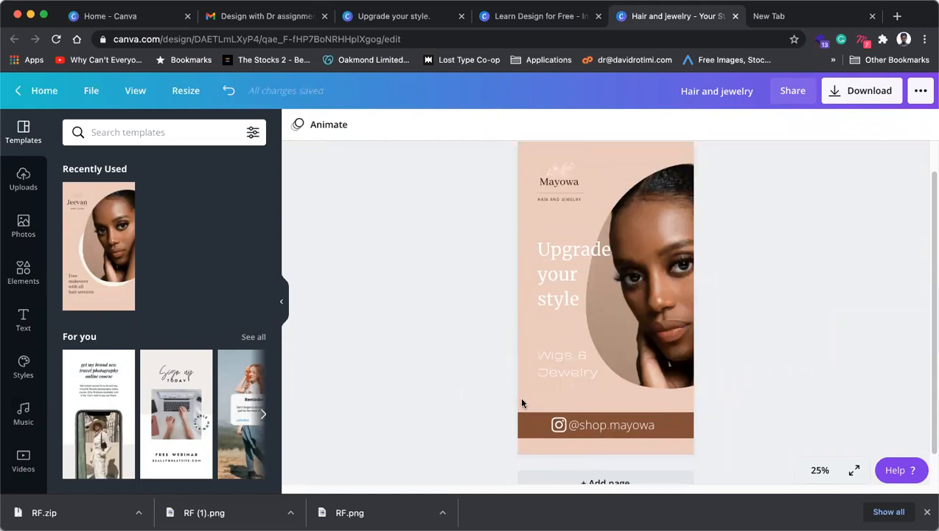
Step: Undo the last five edits to the brown footer bar
left_click(229, 91)
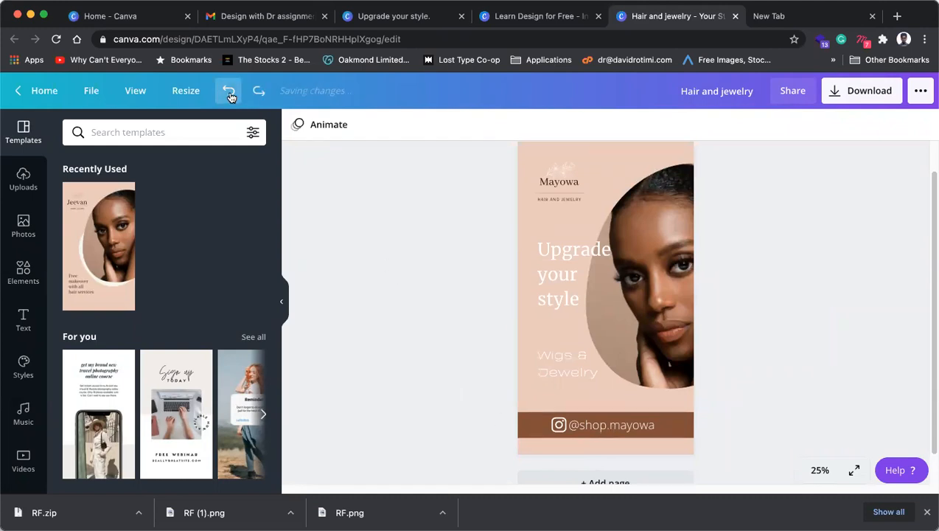
left_click(230, 98)
left_click(230, 97)
left_click(230, 98)
left_click(230, 97)
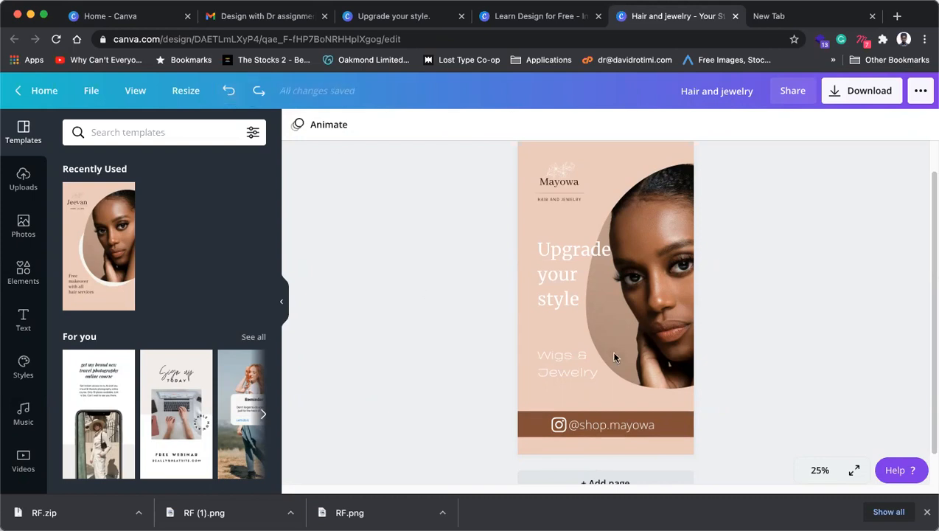
left_click(555, 426)
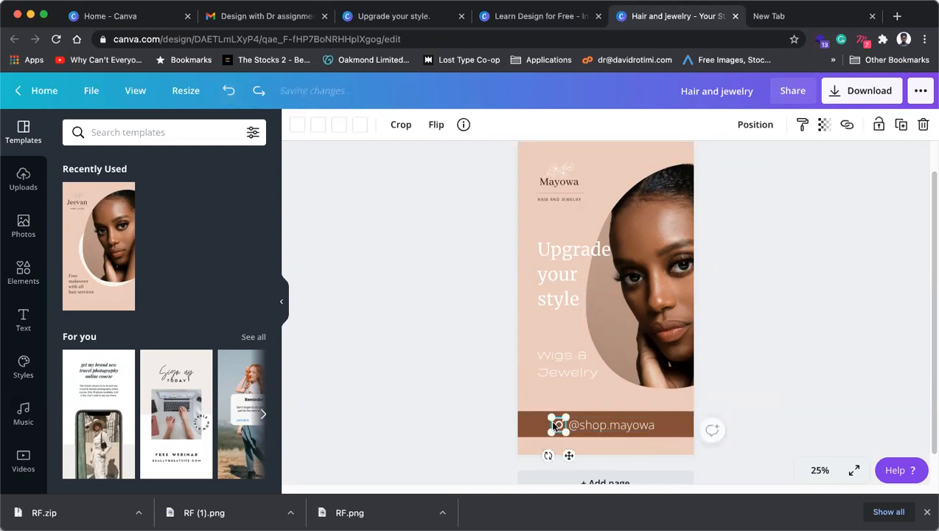
left_click(505, 420)
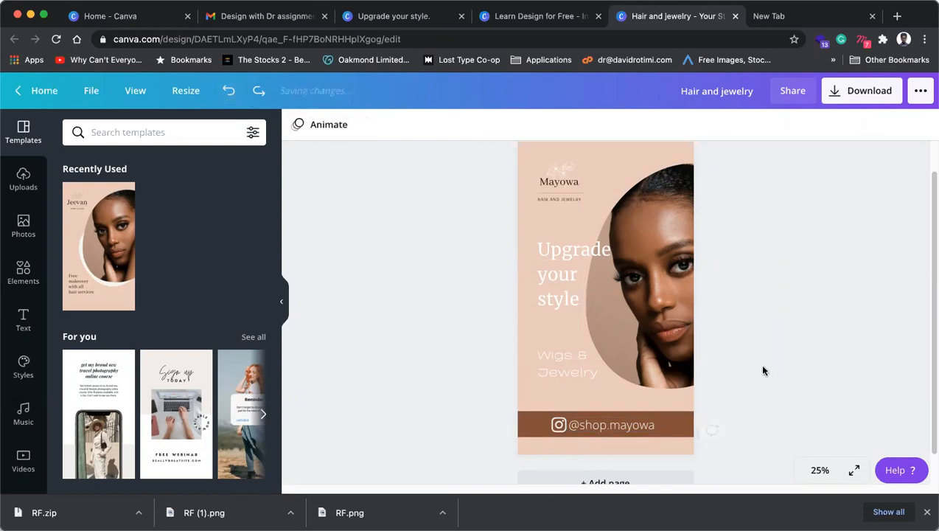
Step: Set the Wigs & Jewelry text in Open Sans Light
left_click(560, 370)
left_click(555, 280)
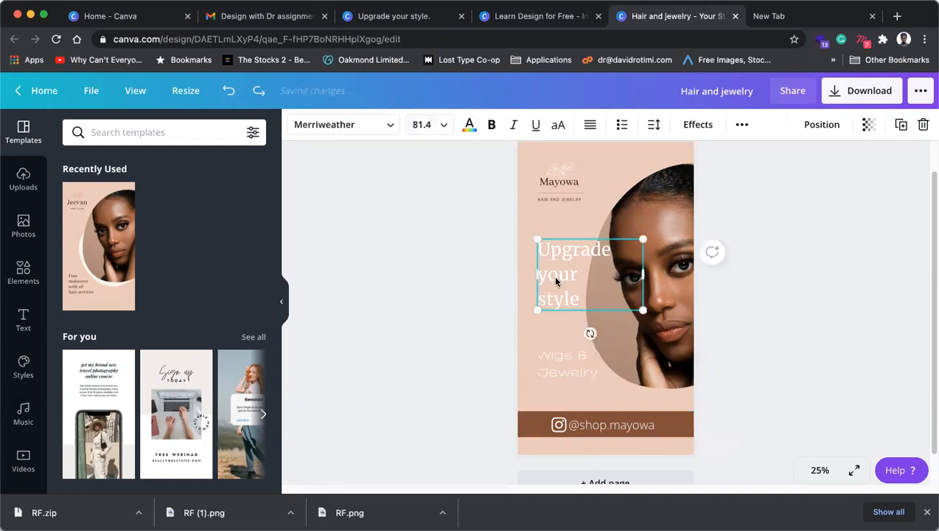
left_click(551, 372)
left_click(622, 426)
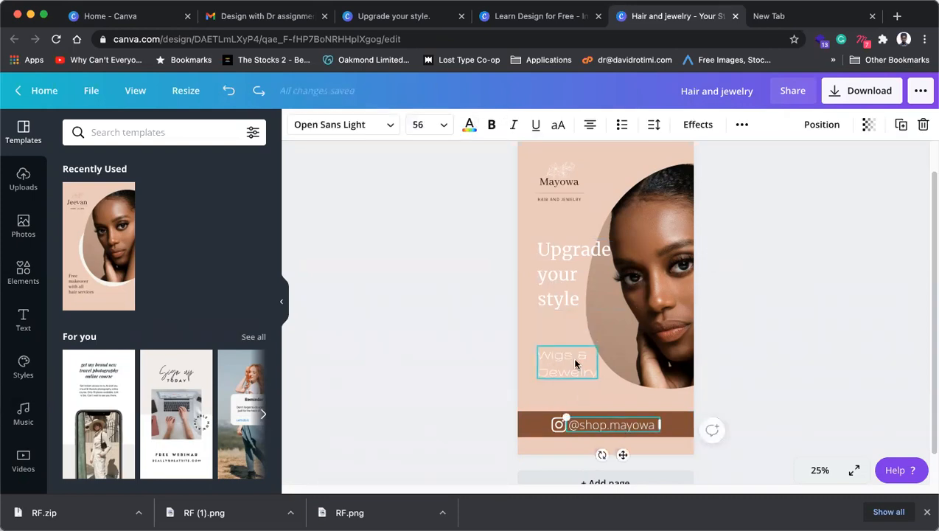
left_click(566, 368)
left_click(615, 423)
left_click(574, 375)
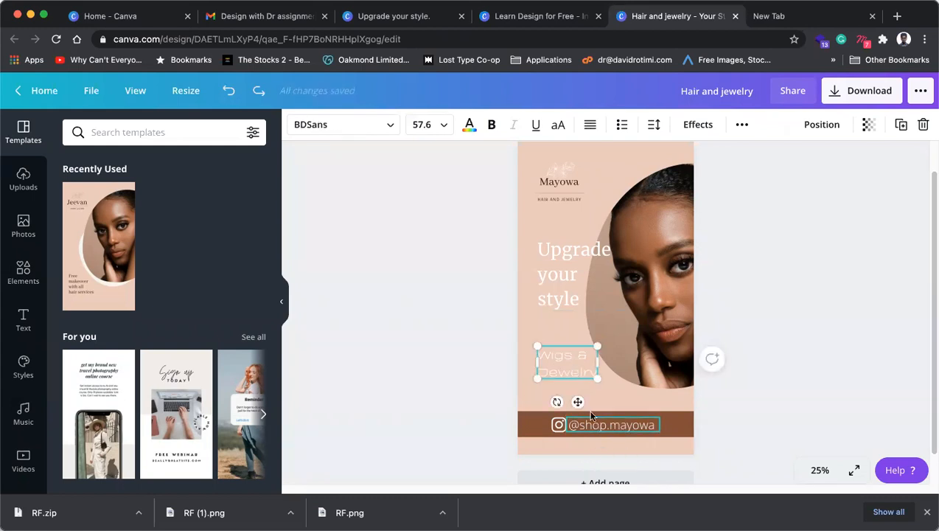
left_click(319, 128)
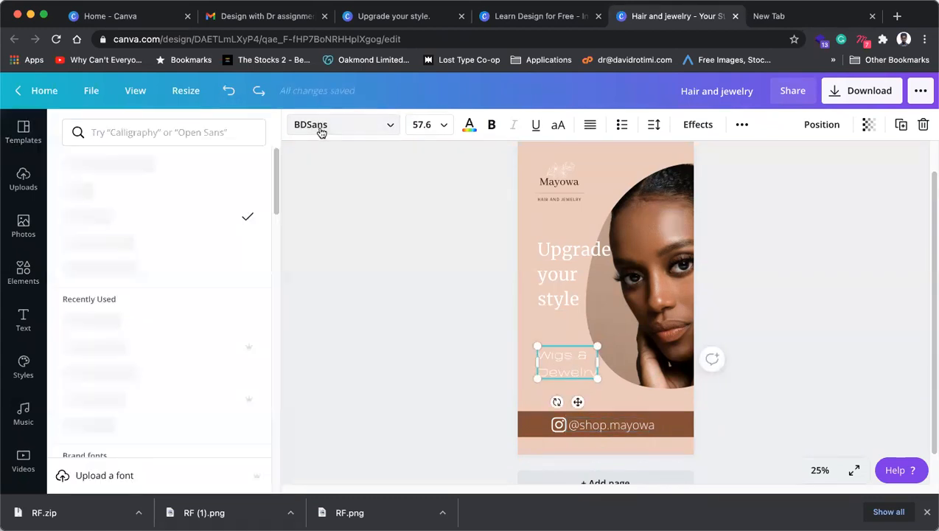
left_click(209, 131)
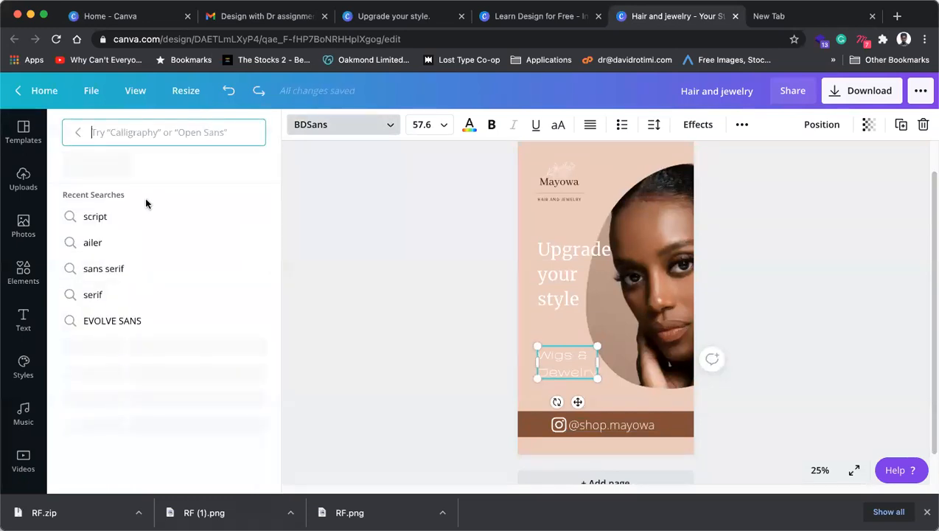
type("open sans")
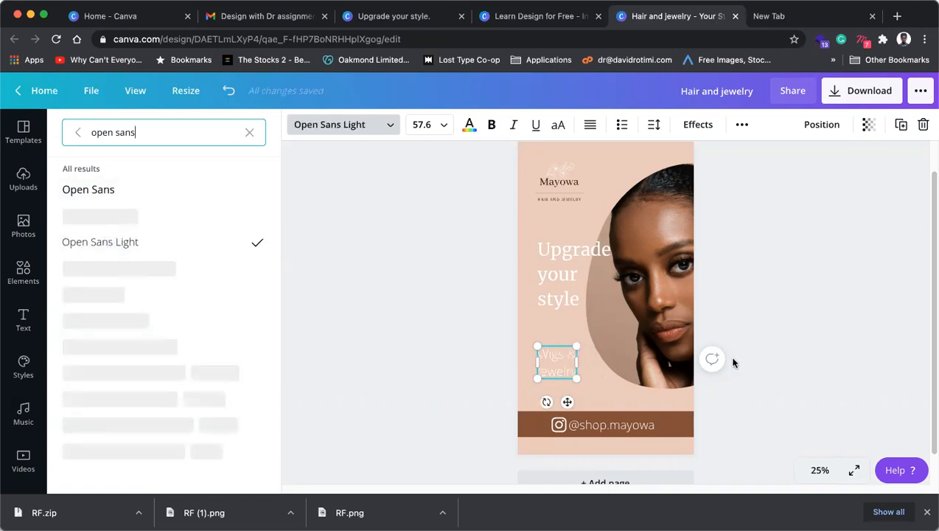
left_click(830, 327)
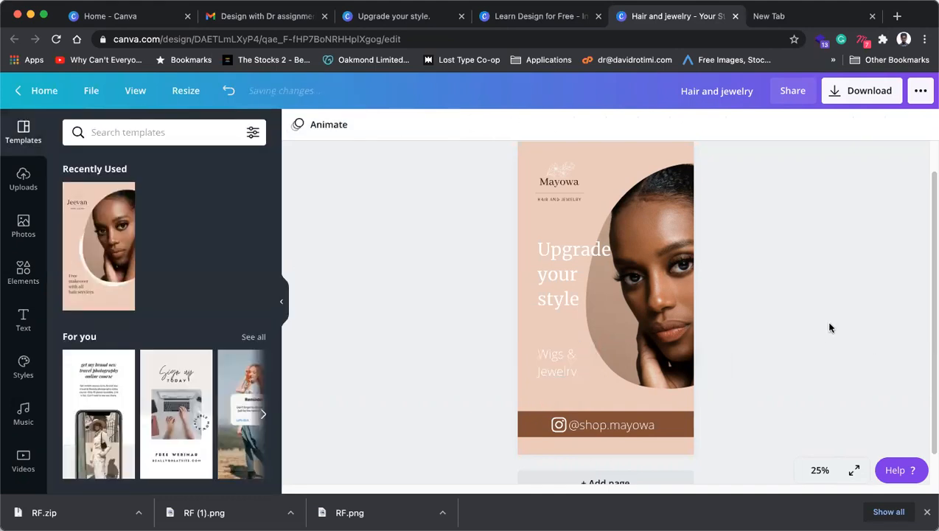
Step: Slightly resize Wigs & Jewelry, then shift and narrow the headline box
left_click(555, 366)
left_click_drag(551, 367, 574, 373)
left_click(564, 297)
left_click_drag(563, 290, 562, 293)
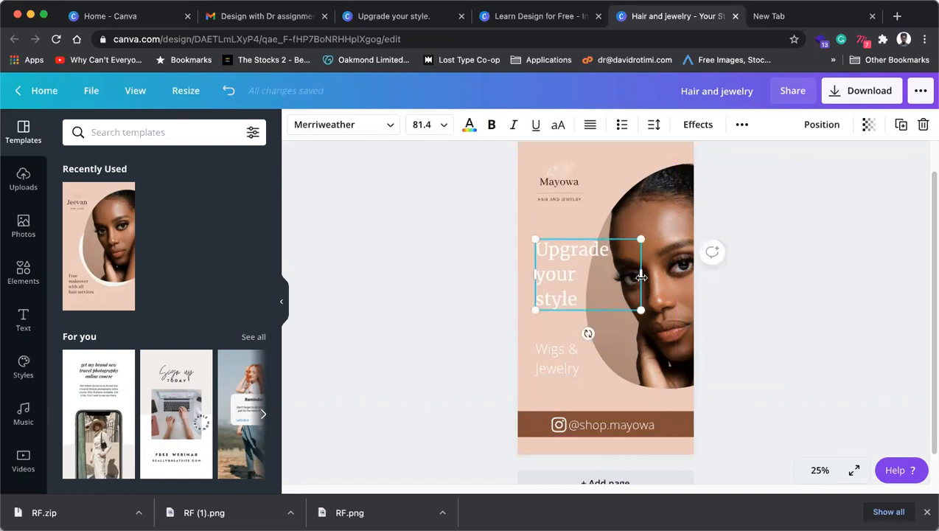
left_click_drag(632, 277, 613, 275)
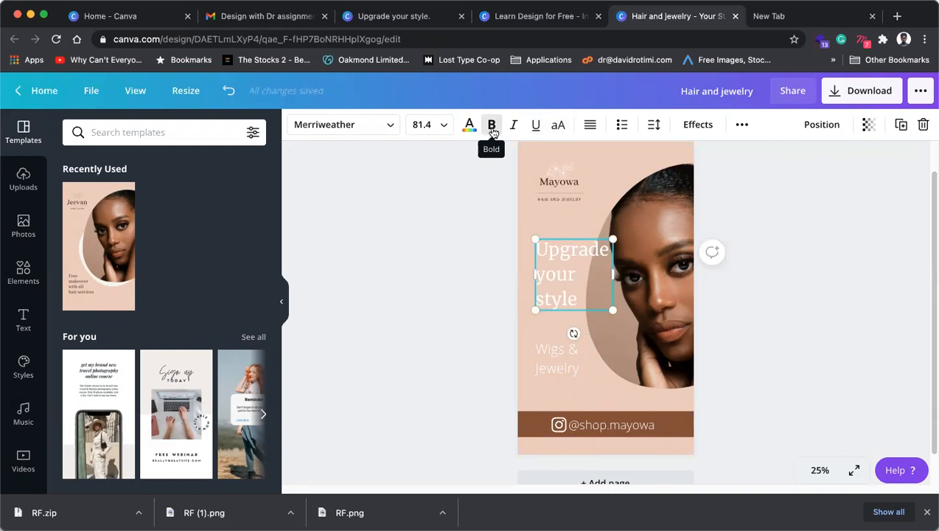
Step: Apply the Daydream handwriting font to the headline after trying Brittany
left_click(383, 126)
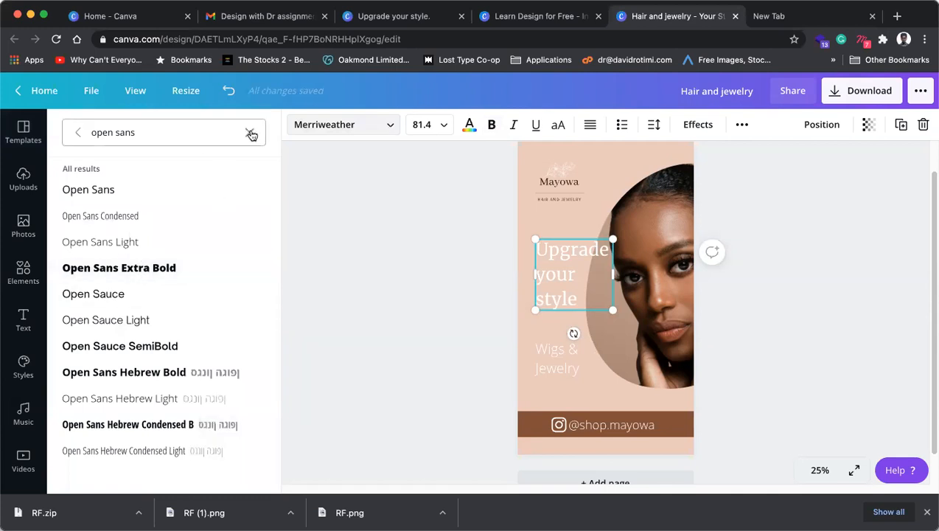
left_click(194, 133)
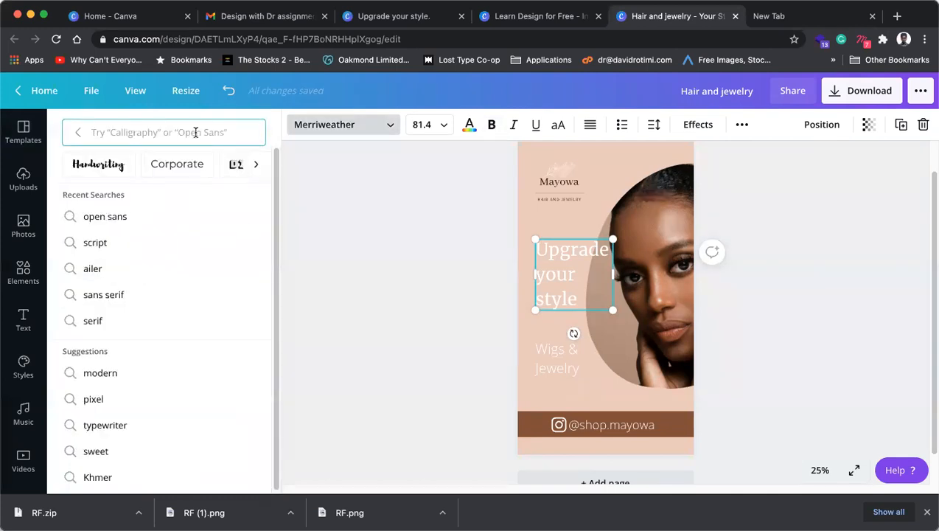
left_click(99, 164)
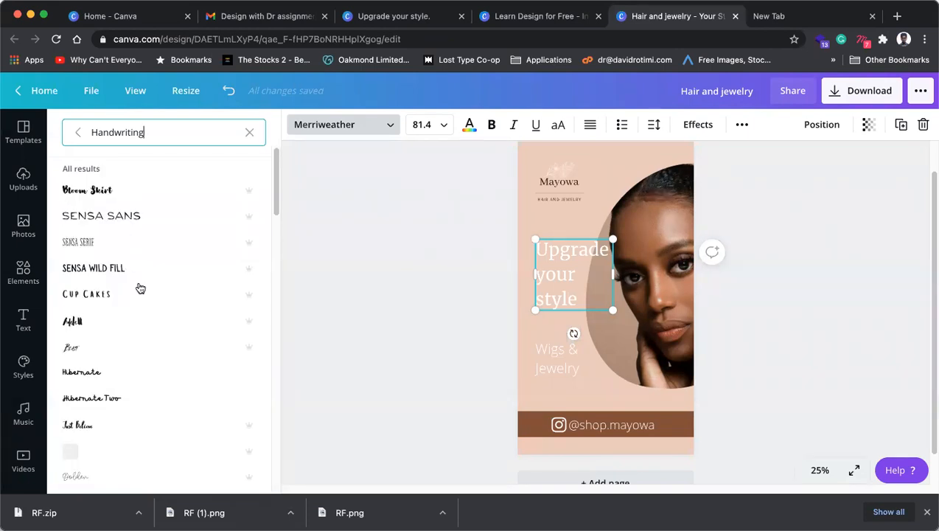
scroll(140, 310, "down", 2)
scroll(140, 311, "down", 2)
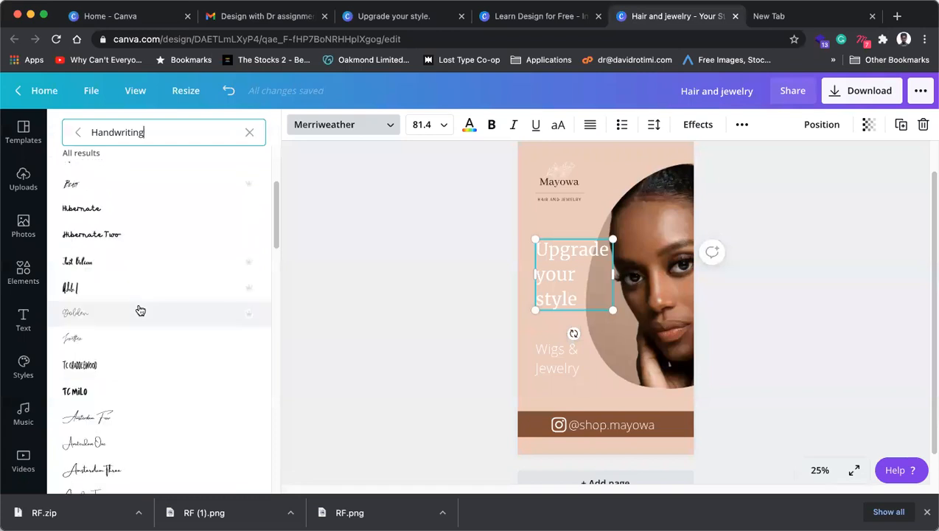
scroll(103, 347, "down", 1)
scroll(101, 355, "down", 2)
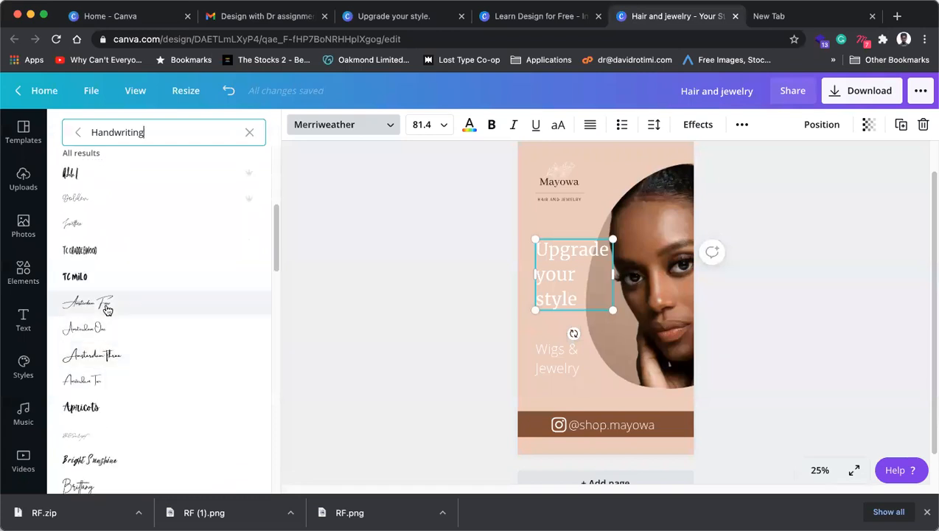
scroll(108, 305, "down", 3)
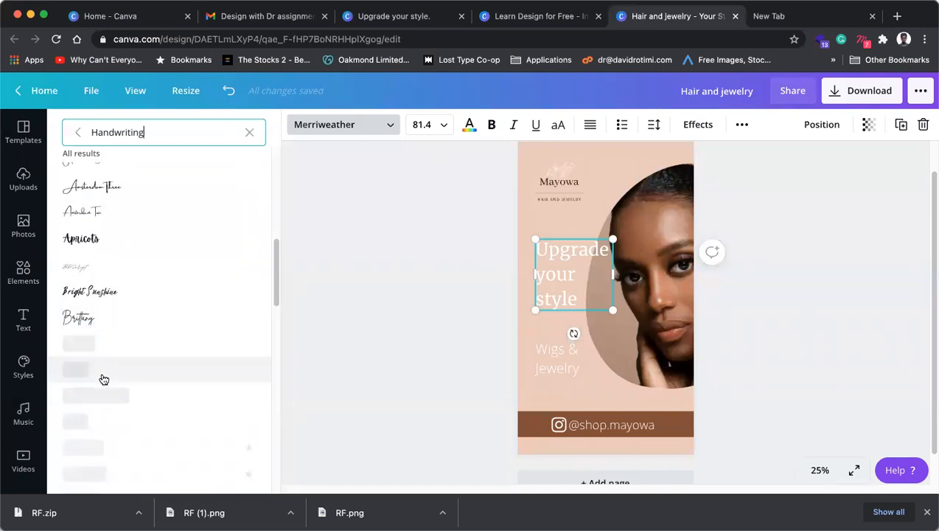
left_click(107, 320)
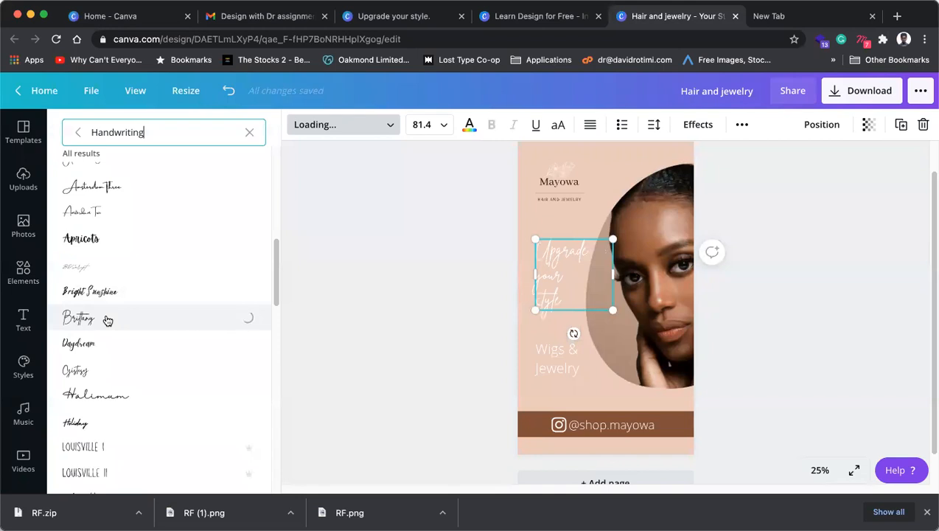
left_click(97, 347)
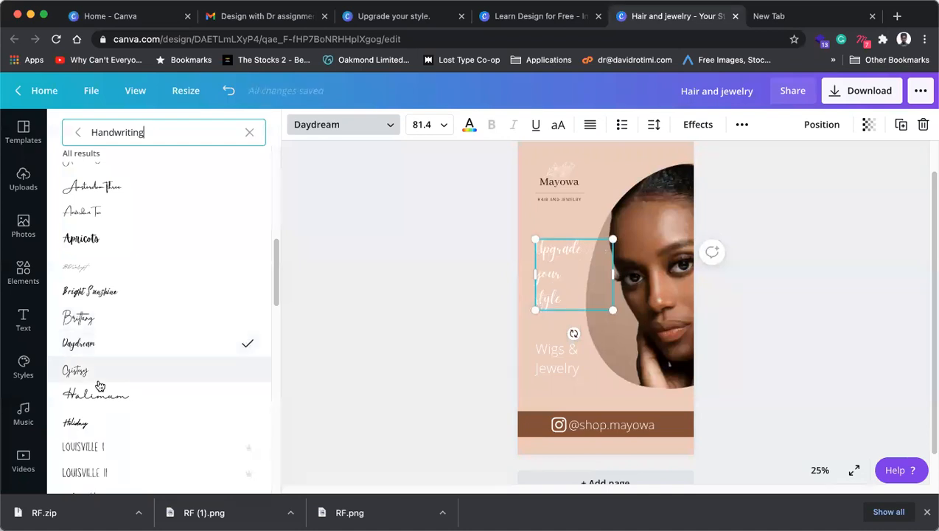
Step: Remove the line break before 'style' so the headline reads Upgrade / your style
left_click(557, 301)
double_click(562, 298)
left_click(568, 298)
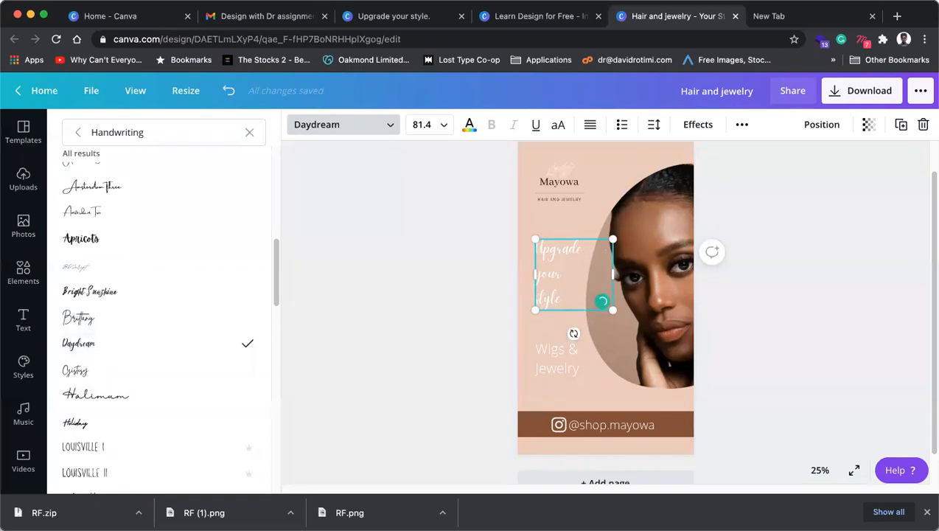
key("BackSpace")
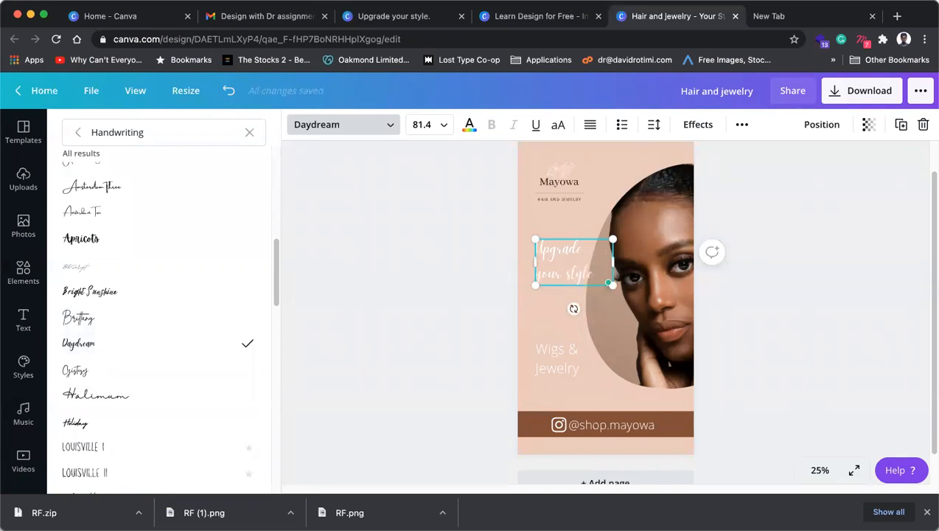
left_click(467, 292)
Step: Enlarge the headline to font size 130 and reduce its line height
left_click_drag(574, 279, 574, 303)
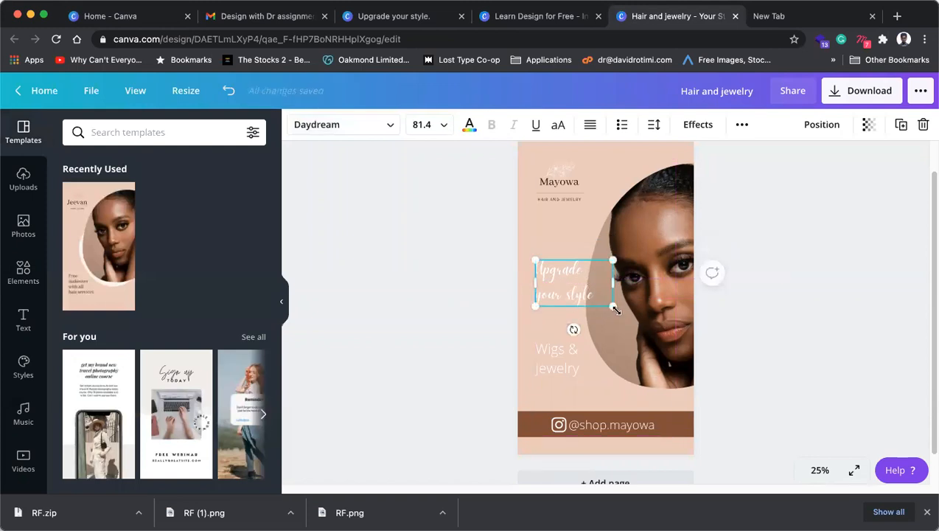
left_click_drag(632, 320, 513, 318)
double_click(634, 298)
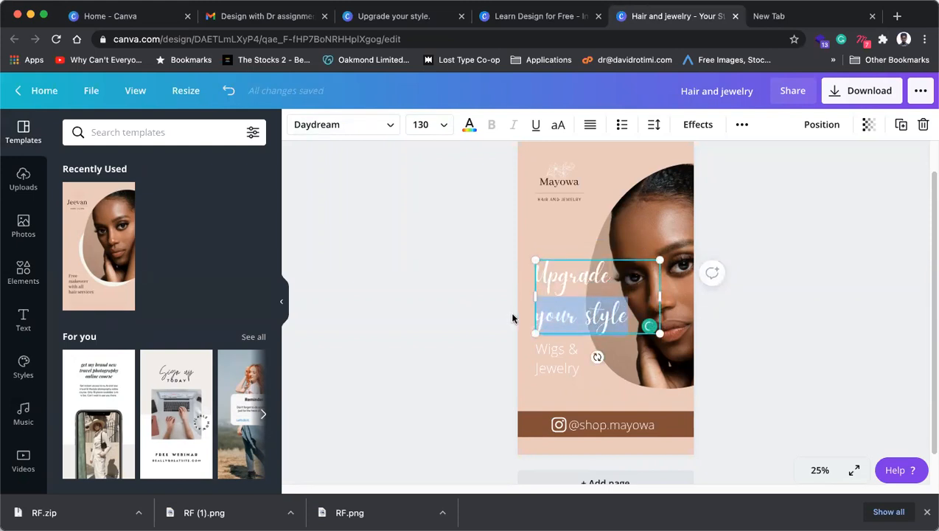
left_click(654, 126)
left_click_drag(755, 191, 742, 194)
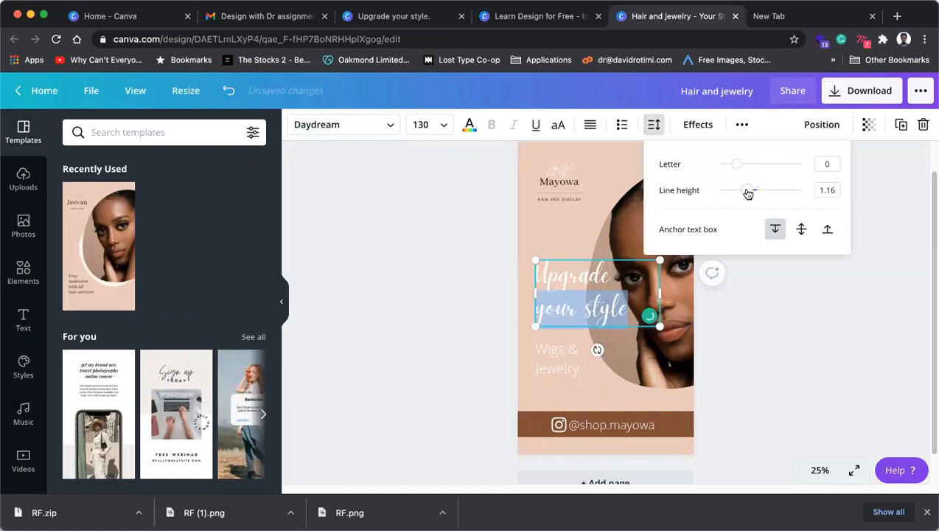
left_click(786, 338)
Step: Nudge the headline and the portrait photo slightly upward
left_click_drag(588, 311, 590, 305)
left_click(678, 214)
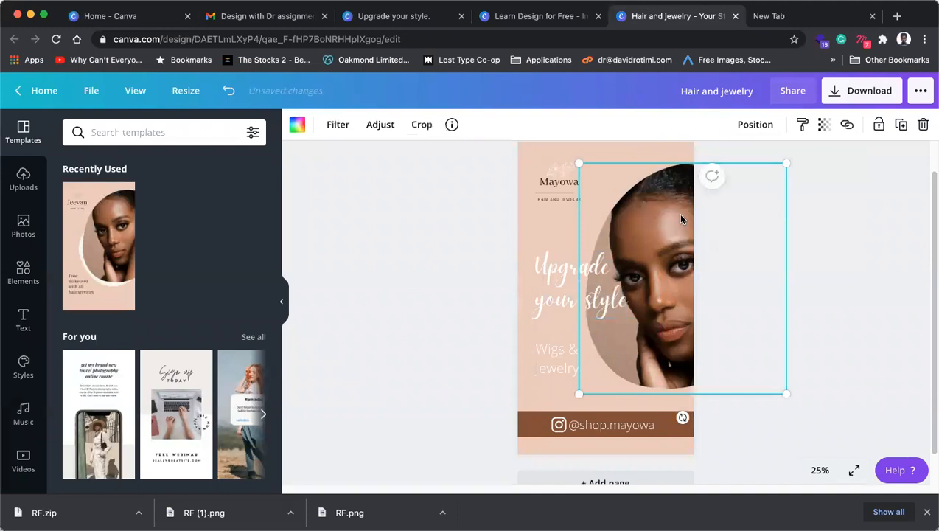
left_click_drag(681, 213, 679, 204)
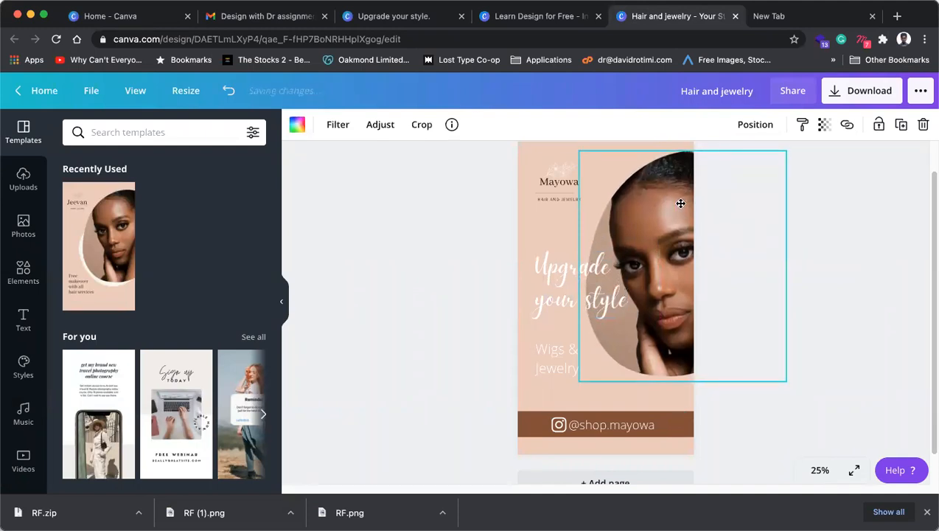
left_click(536, 314)
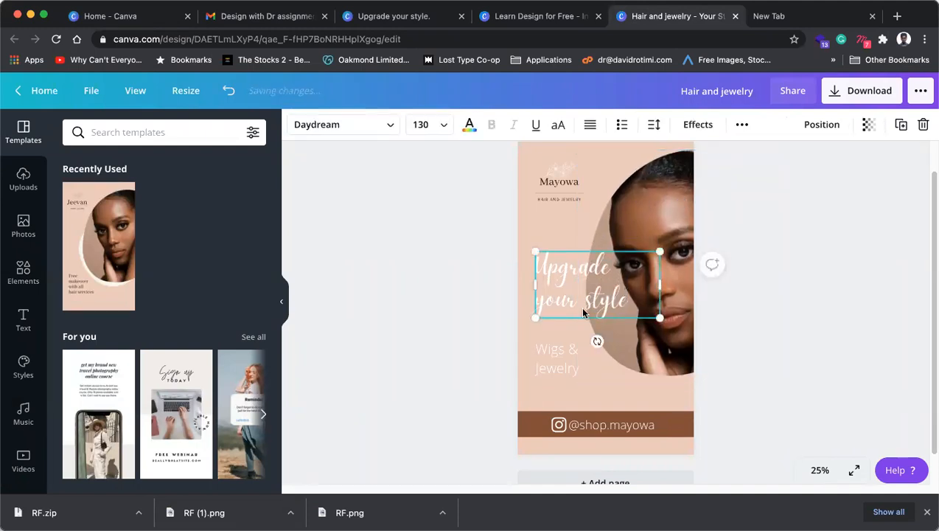
left_click(527, 229)
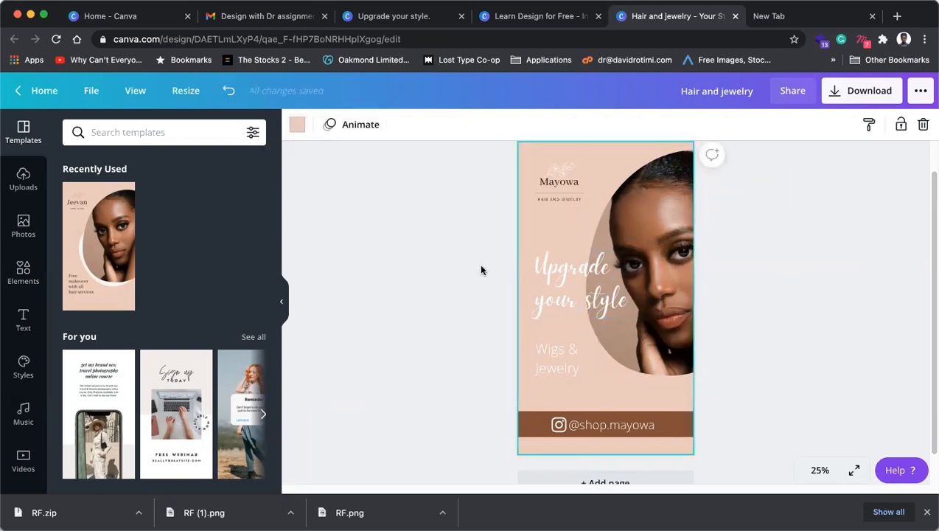
Step: Try the third document colour as page background, then undo it to keep light pink
left_click(298, 127)
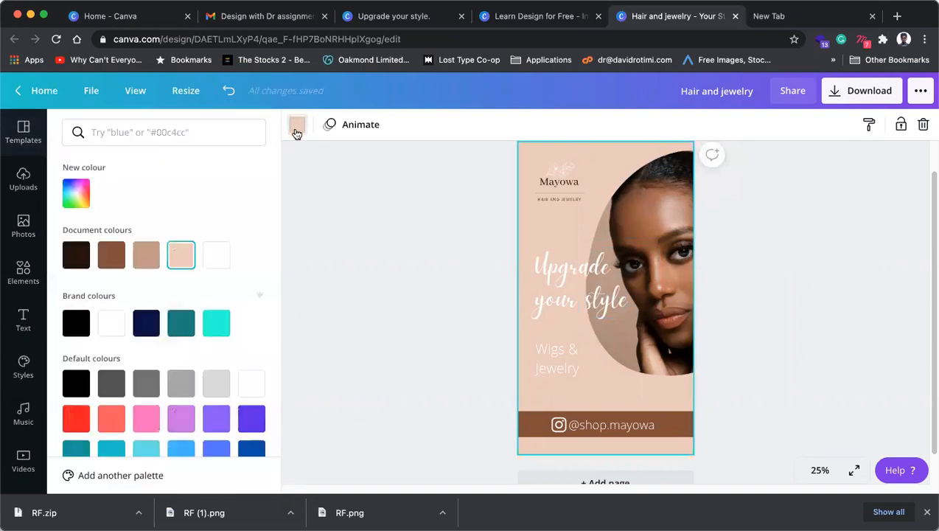
left_click(146, 257)
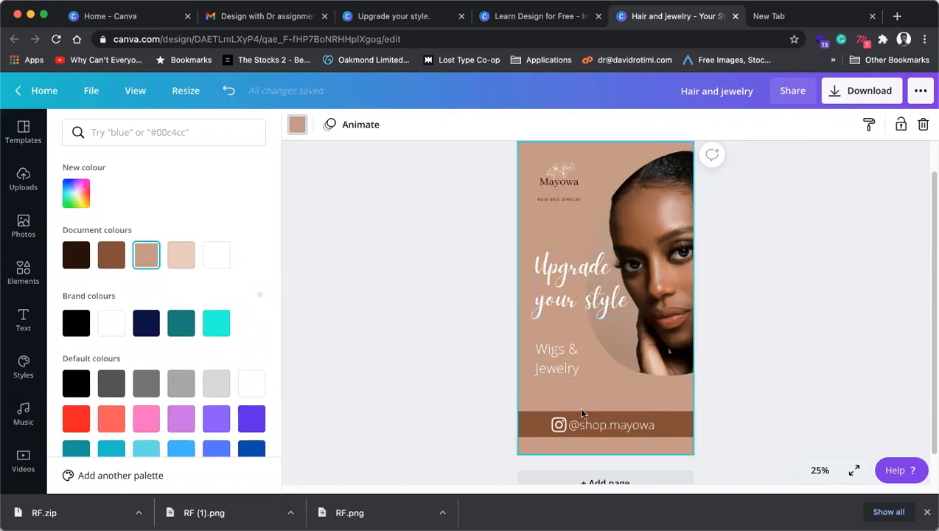
left_click(458, 360)
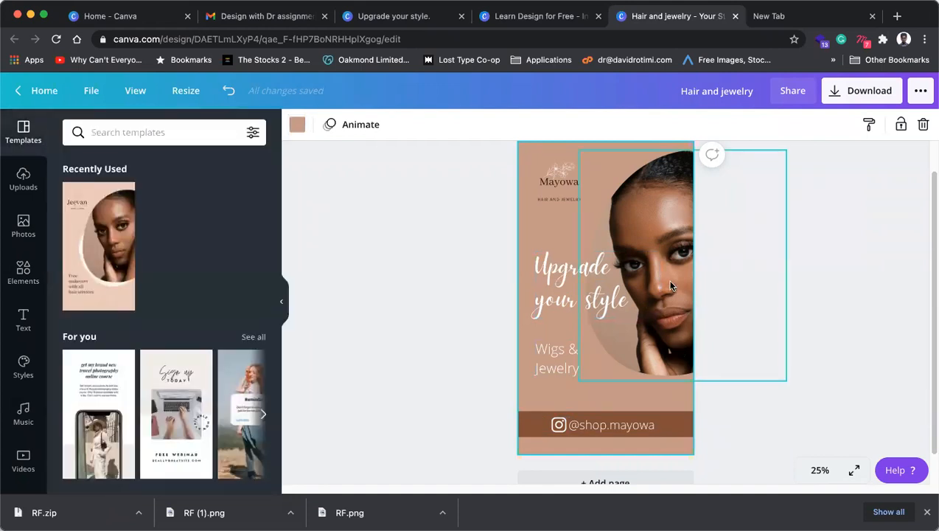
left_click(649, 277)
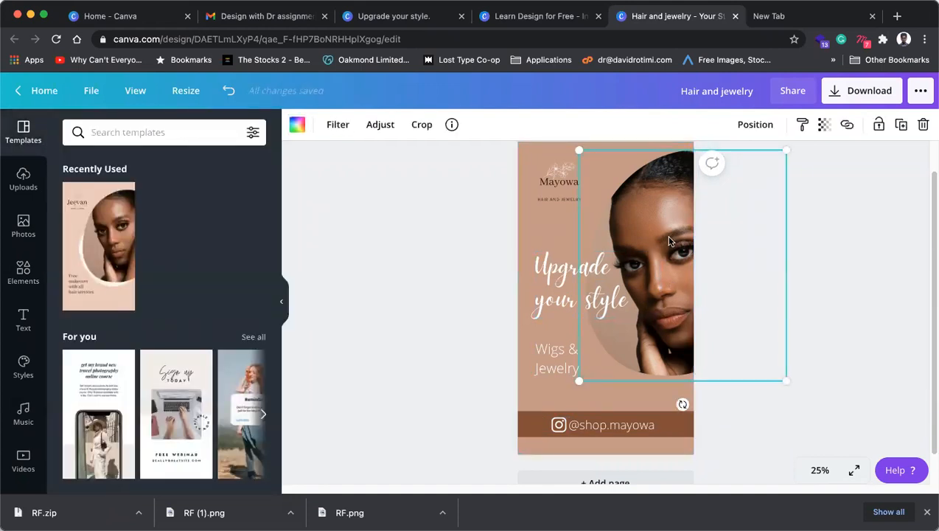
key("super+z")
left_click(822, 251)
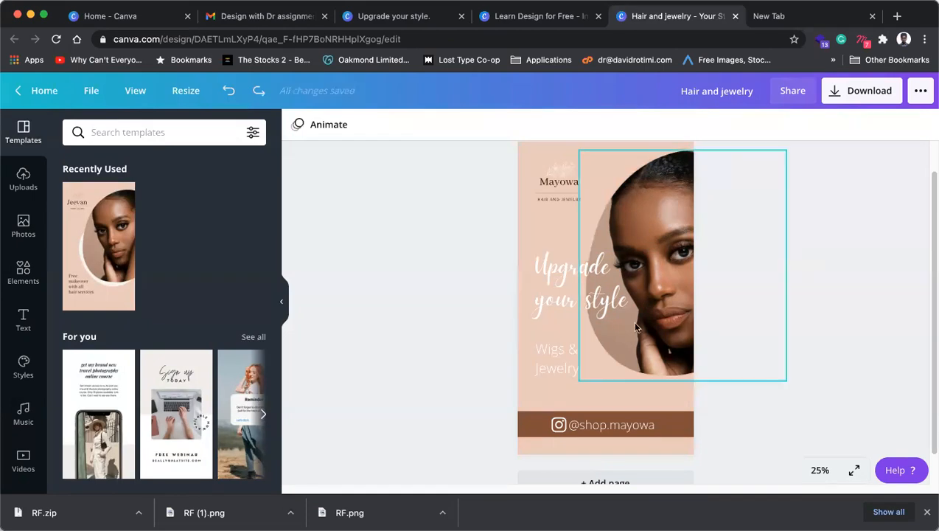
Step: Colour the Wigs & Jewelry text brown from the document palette
left_click(557, 359)
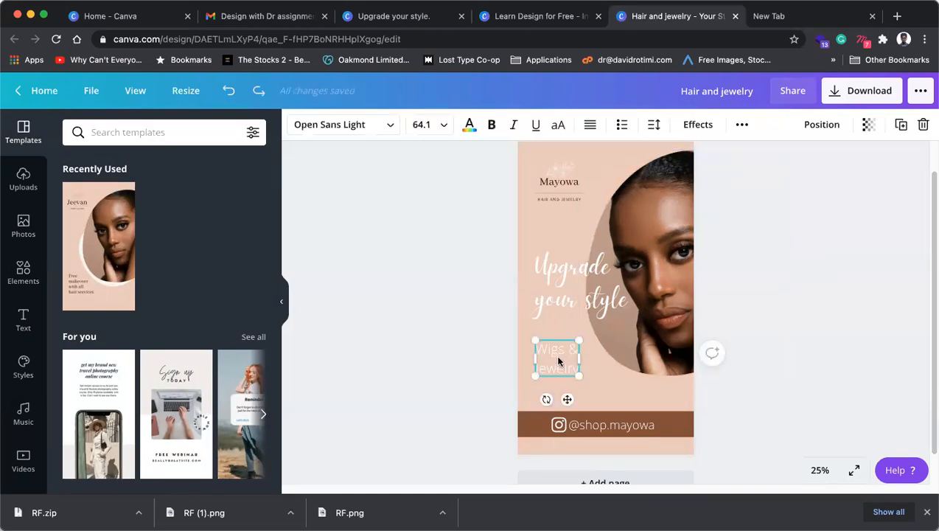
left_click(469, 125)
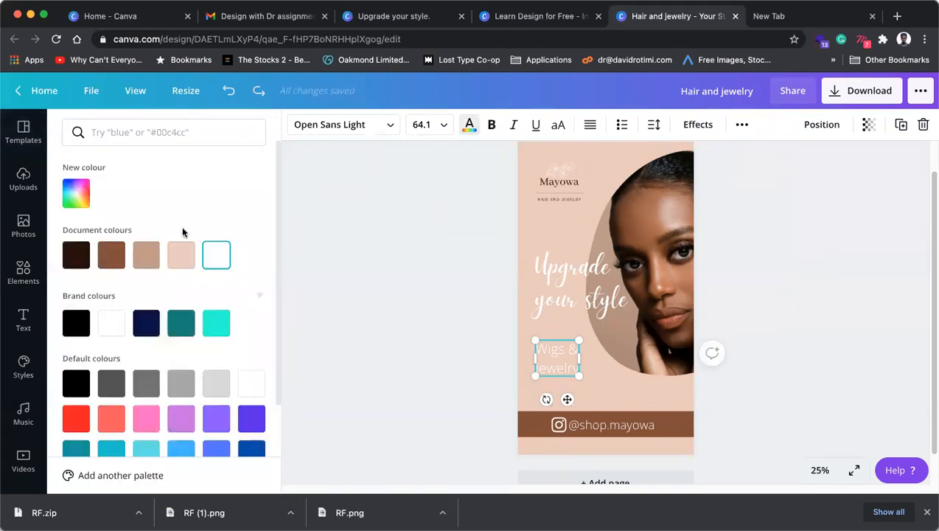
left_click(116, 259)
left_click(384, 267)
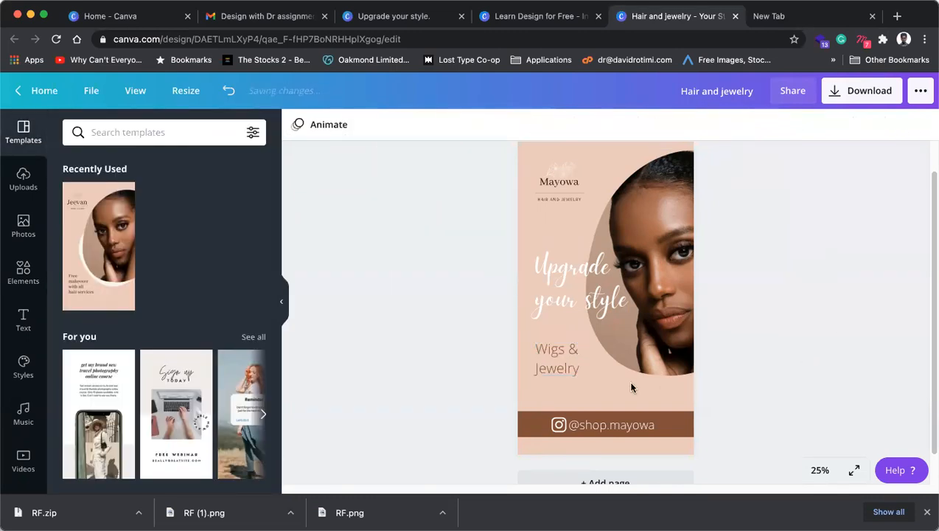
Step: Nudge the Wigs & Jewelry text slightly lower on the page
left_click(553, 370)
left_click_drag(553, 369, 554, 373)
left_click(730, 324)
left_click(838, 309)
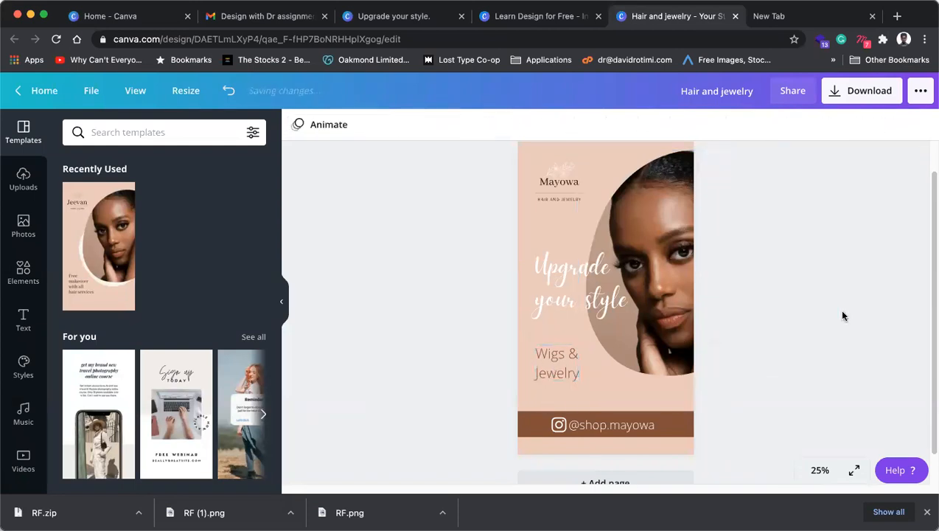
left_click(558, 367)
left_click(630, 435)
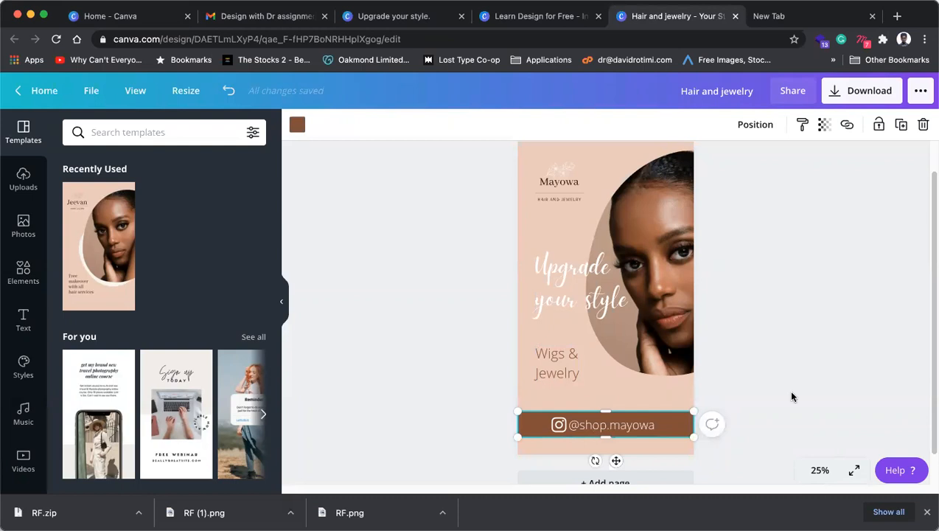
left_click(627, 422)
left_click(627, 422)
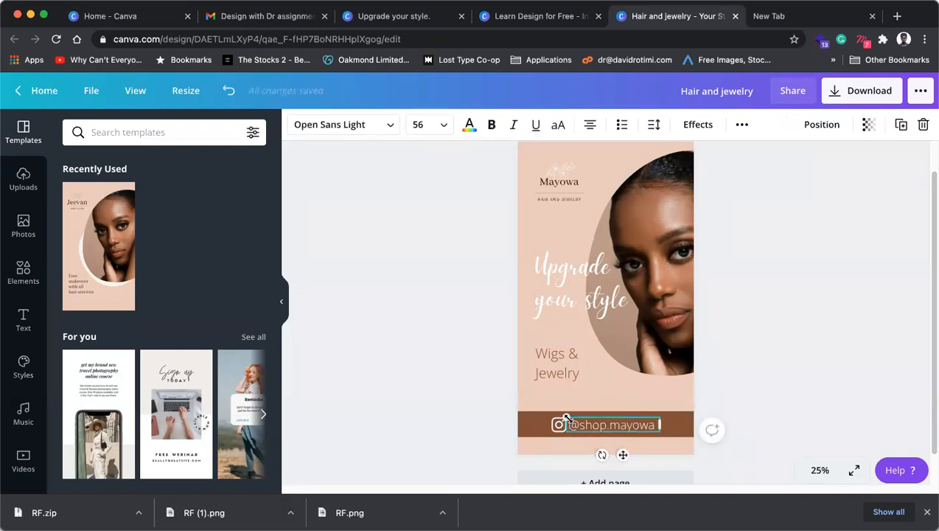
left_click(813, 466)
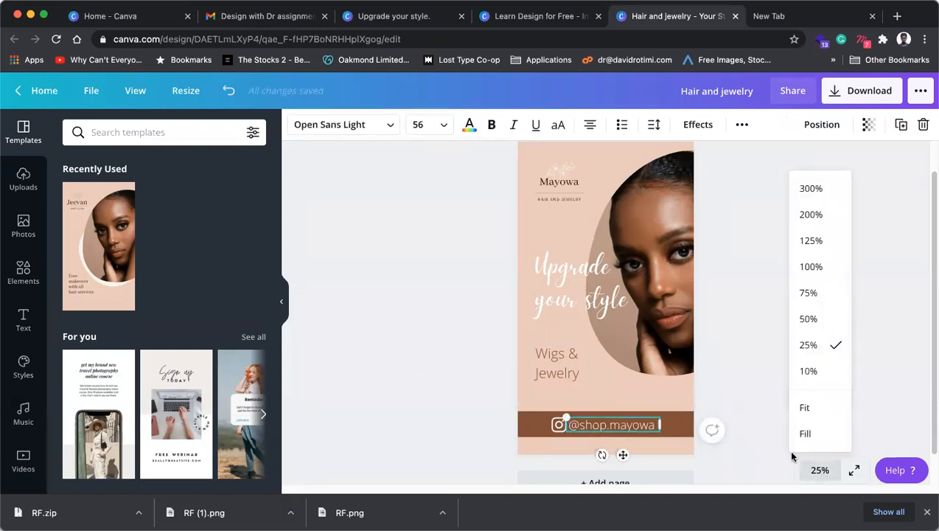
left_click(812, 292)
scroll(622, 390, "down", 5)
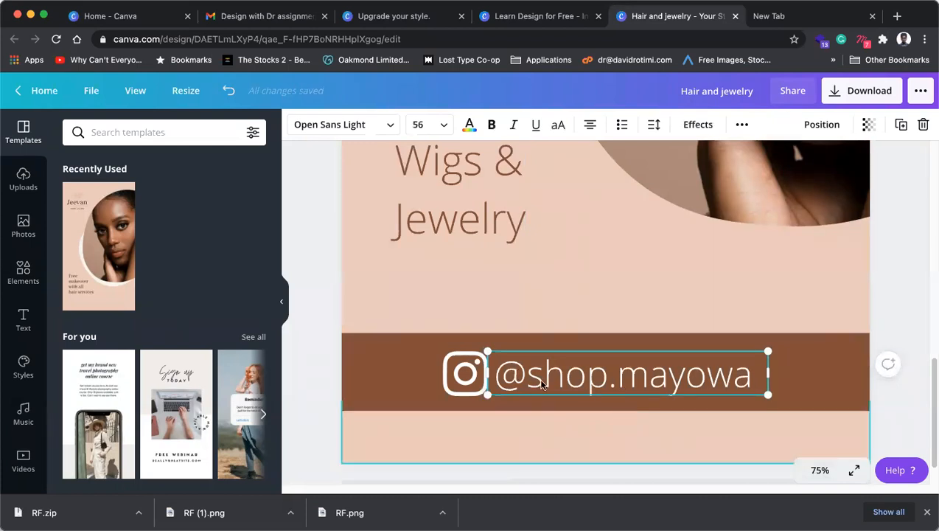
left_click_drag(489, 353, 544, 353)
left_click(463, 377)
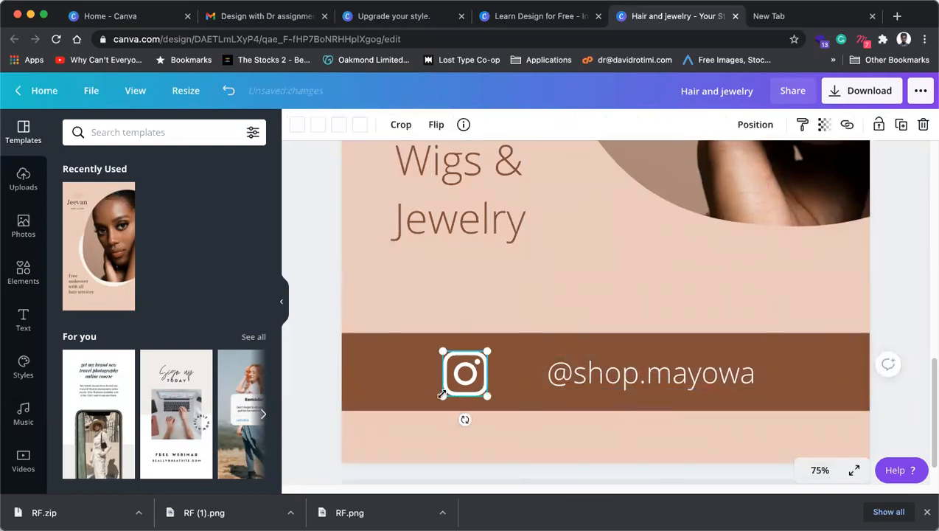
left_click_drag(445, 395, 532, 383)
left_click(653, 380)
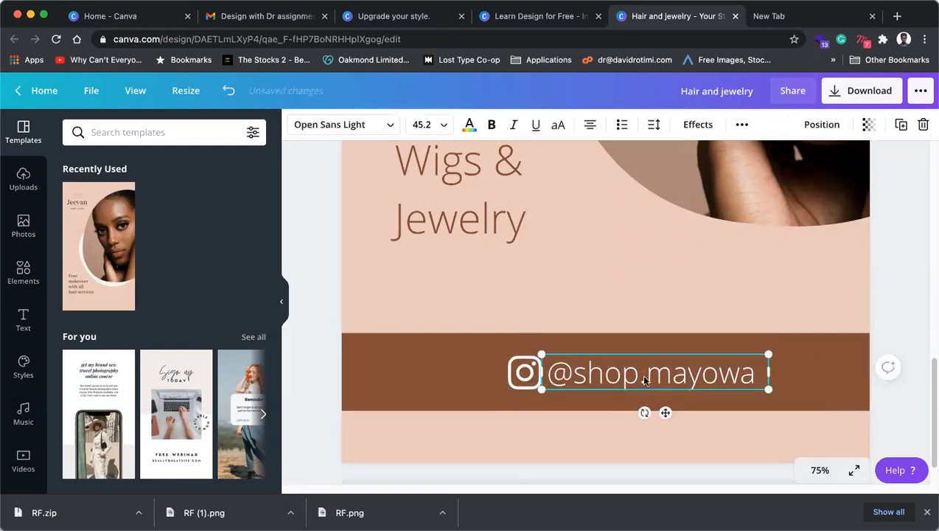
left_click(519, 372)
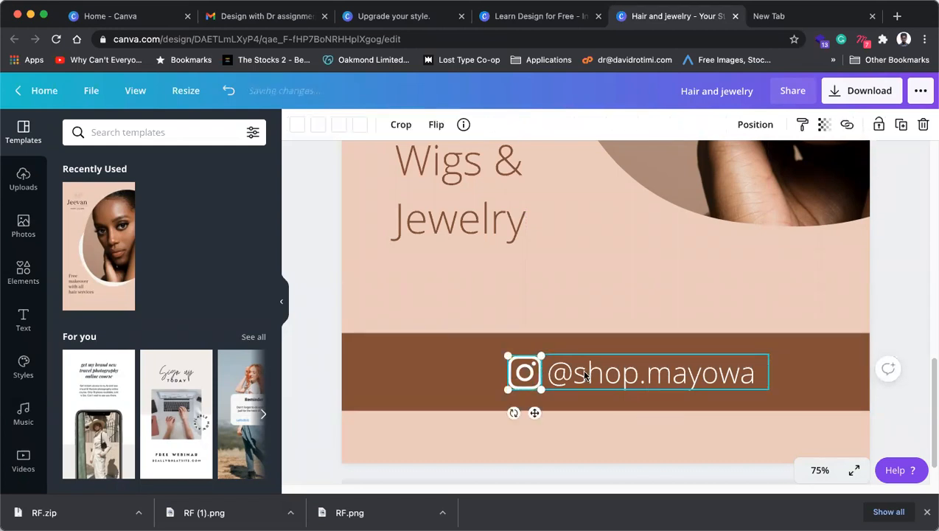
left_click(585, 376, "shift")
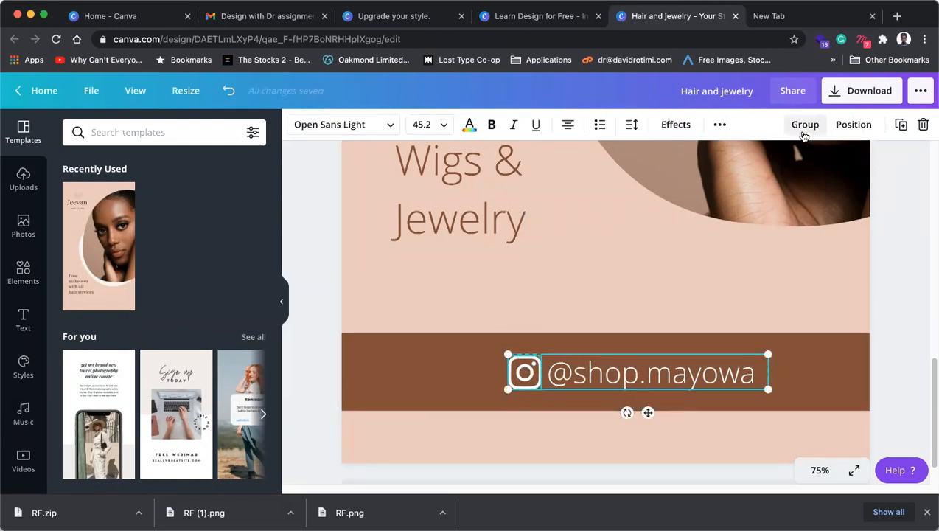
left_click(805, 125)
left_click_drag(631, 385, 601, 379)
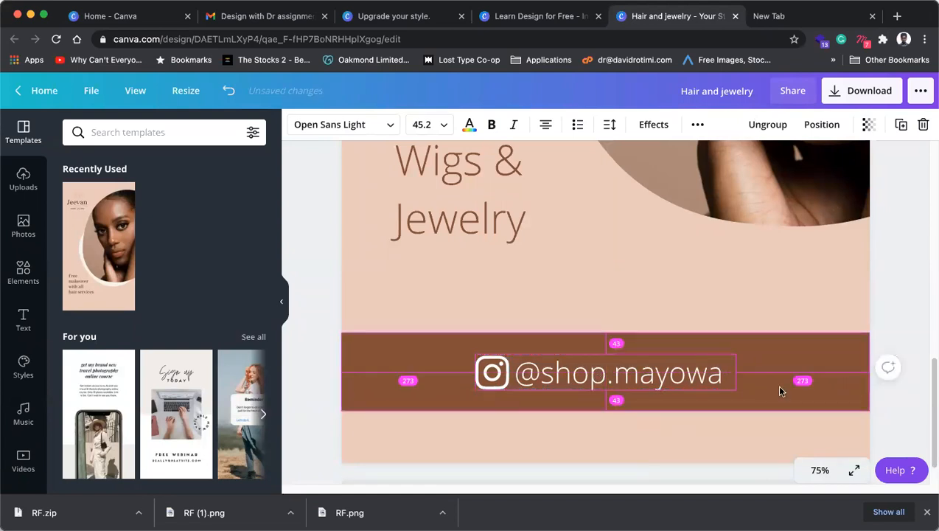
Step: Zoom to 100%, then out to 10% to view the whole page
left_click(820, 470)
left_click(811, 269)
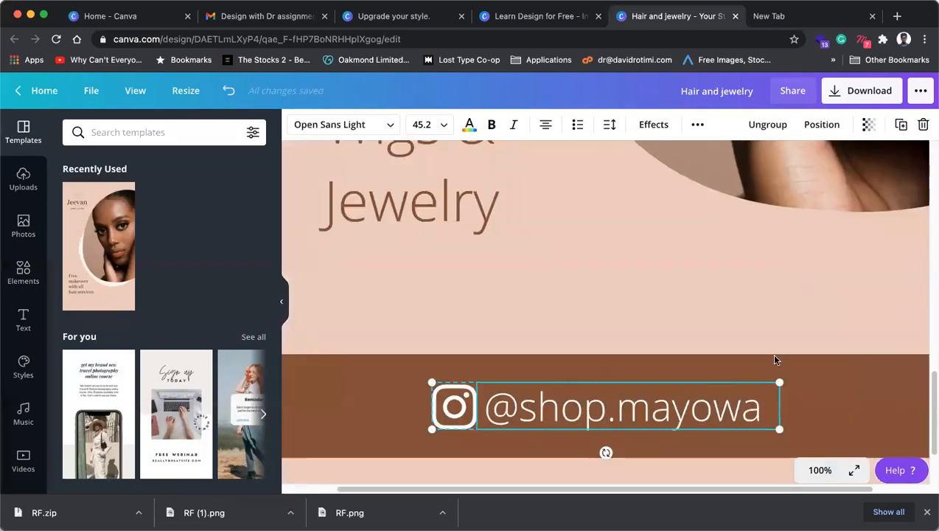
left_click(811, 471)
left_click(811, 371)
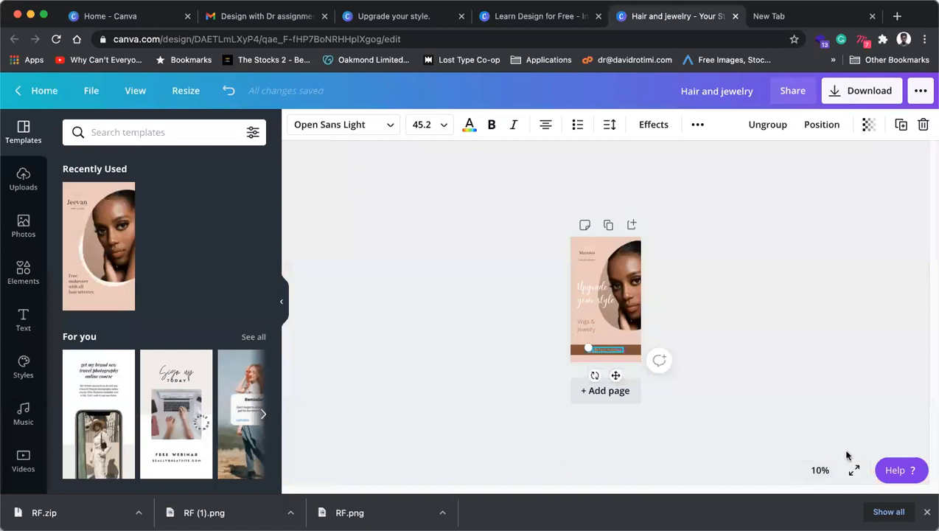
Step: At 25% zoom, shift the icon-and-handle group left to align with the text's left edge
left_click(820, 470)
left_click(801, 325)
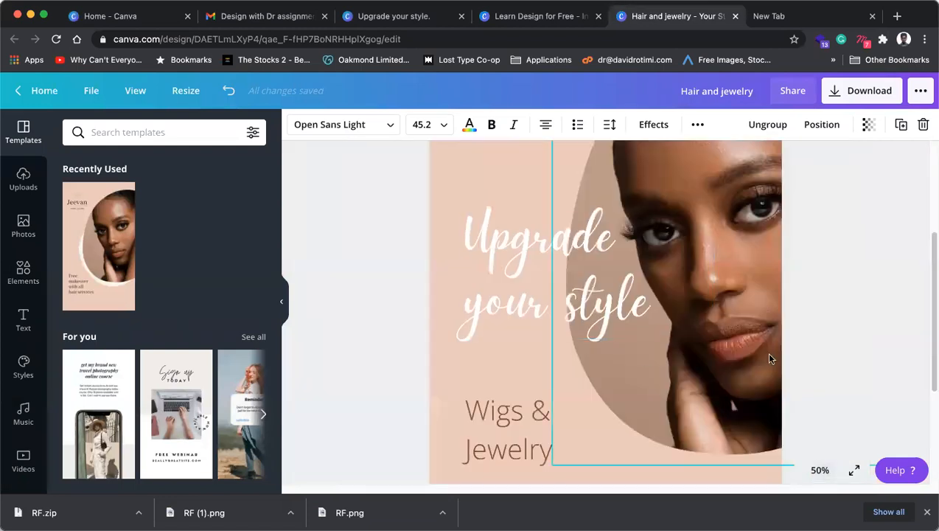
scroll(708, 362, "up", 5)
scroll(525, 380, "down", 5)
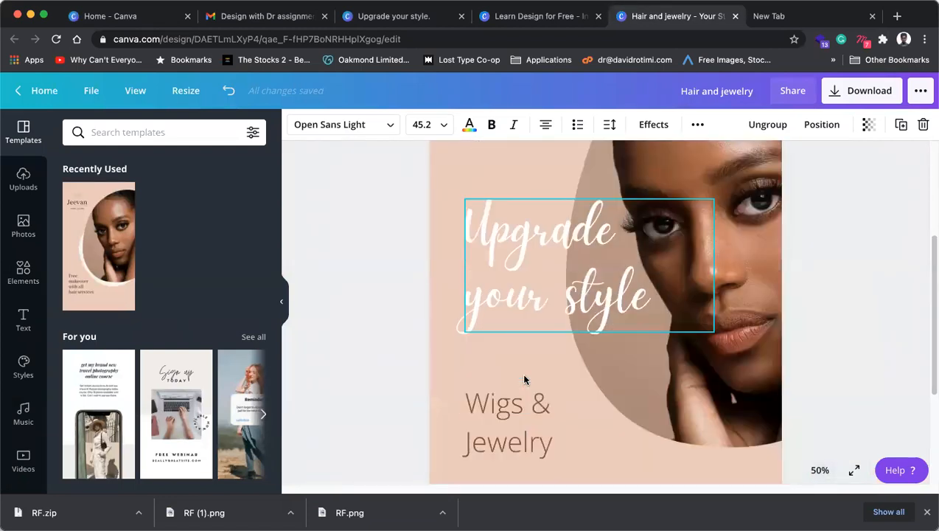
scroll(568, 289, "up", 1)
scroll(568, 289, "up", 3)
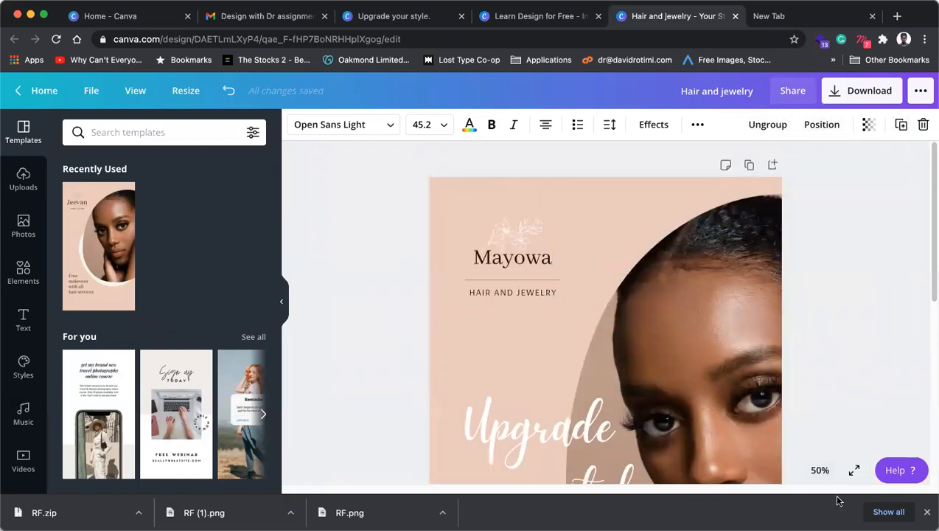
left_click(820, 470)
left_click(809, 344)
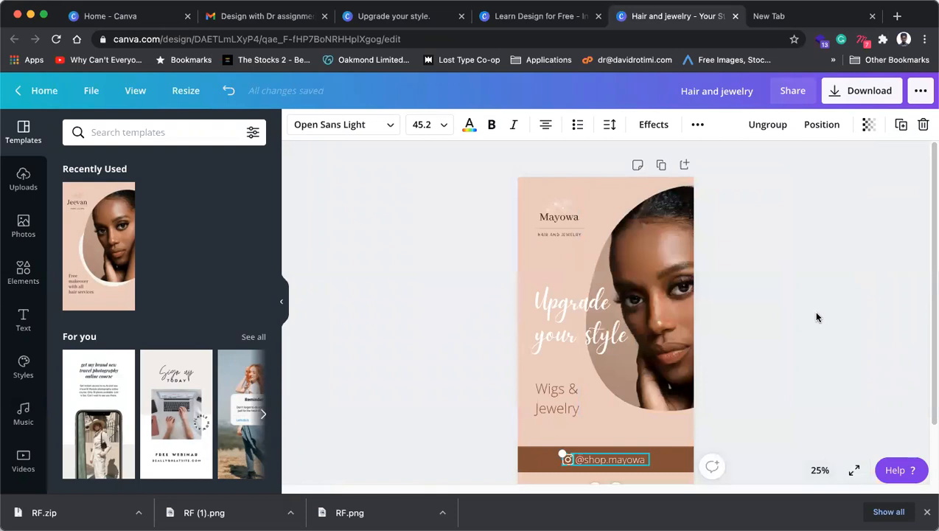
left_click(816, 314)
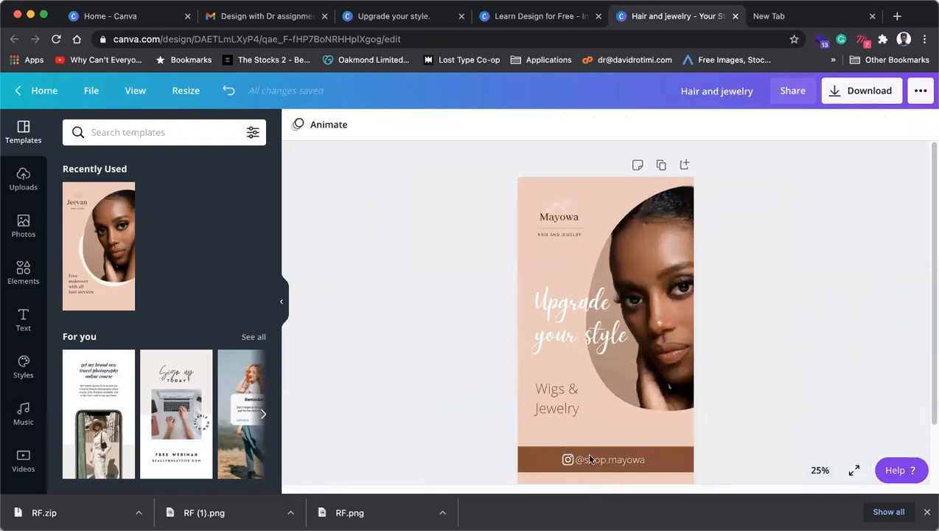
left_click_drag(589, 458, 564, 458)
left_click(815, 351)
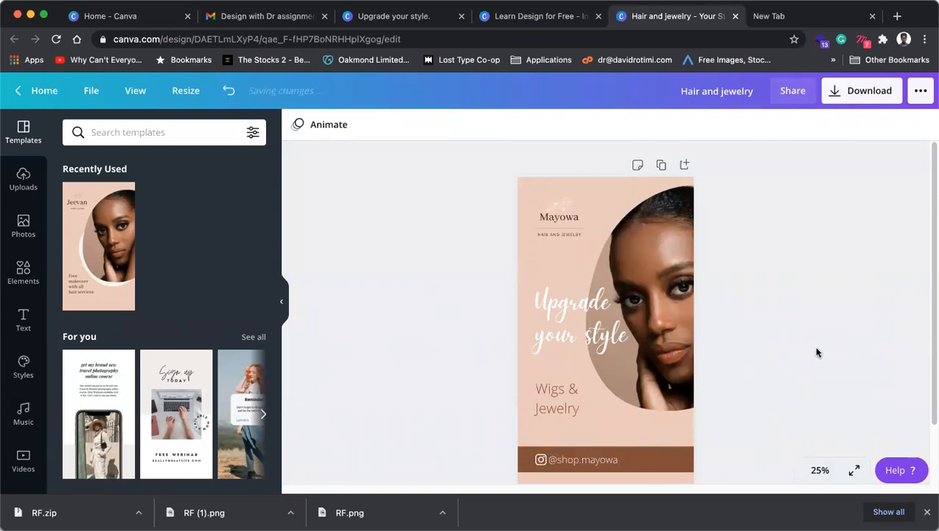
Step: Nudge the Wigs & Jewelry text up slightly, then close this design for Learn Design for Free
scroll(777, 387, "down", 1)
scroll(782, 382, "down", 1)
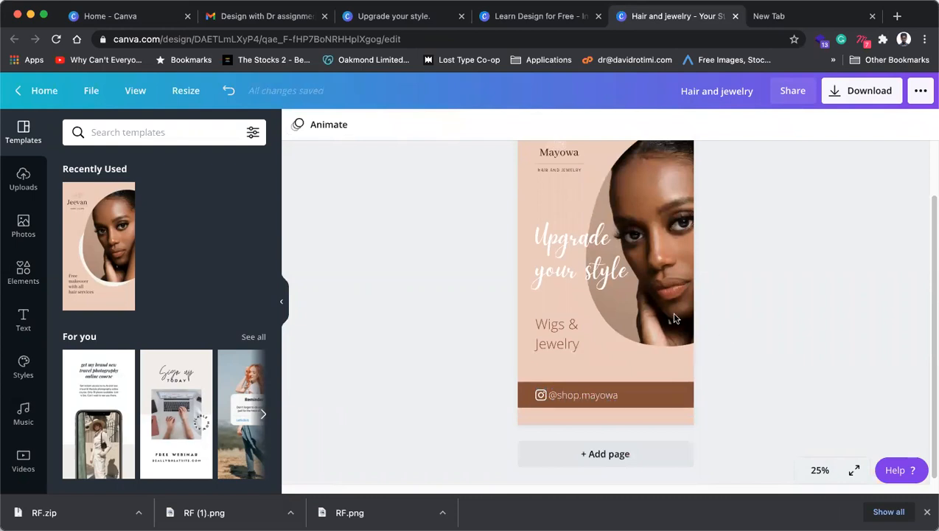
scroll(675, 318, "up", 2)
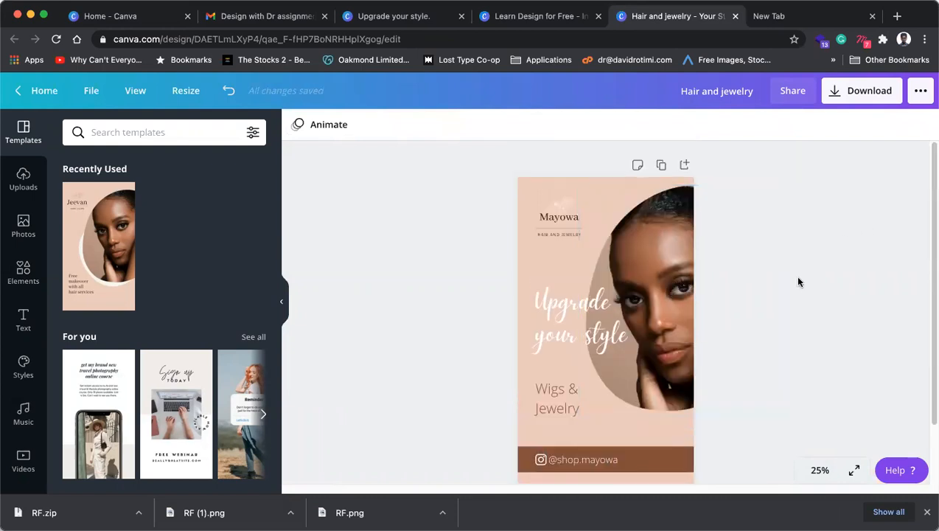
left_click(557, 308)
left_click(738, 317)
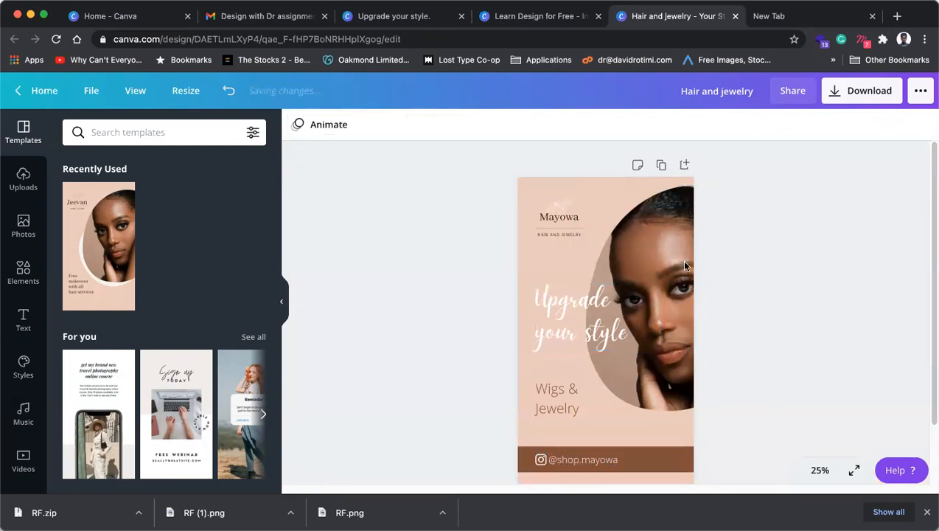
left_click_drag(558, 396, 558, 389)
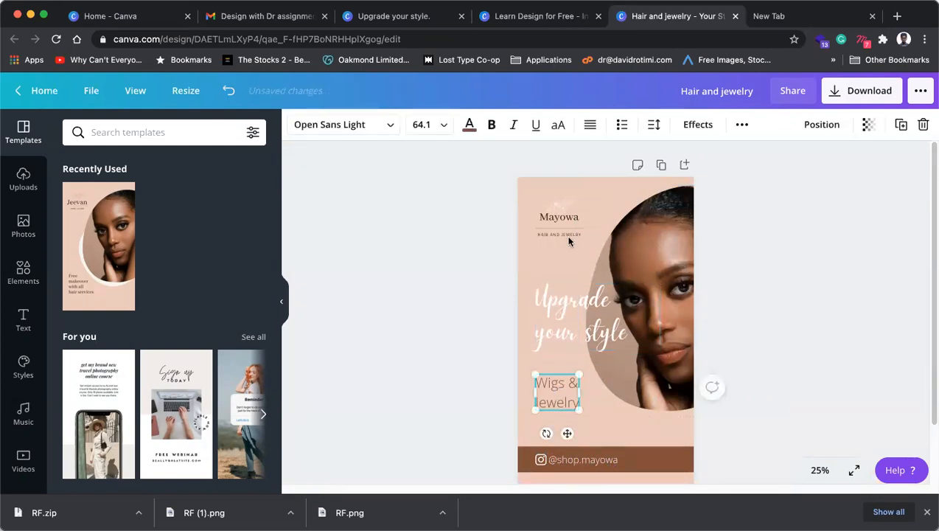
left_click(568, 235)
left_click(837, 236)
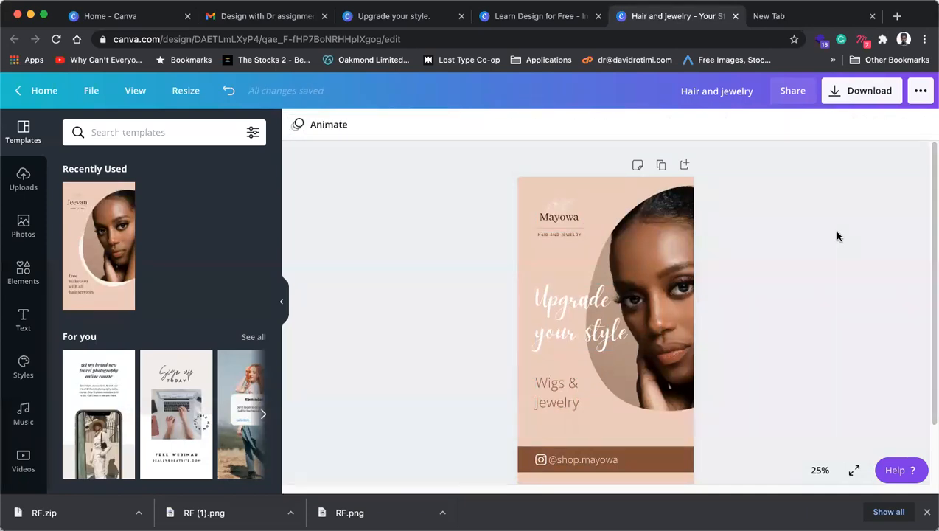
left_click(735, 17)
left_click(567, 18)
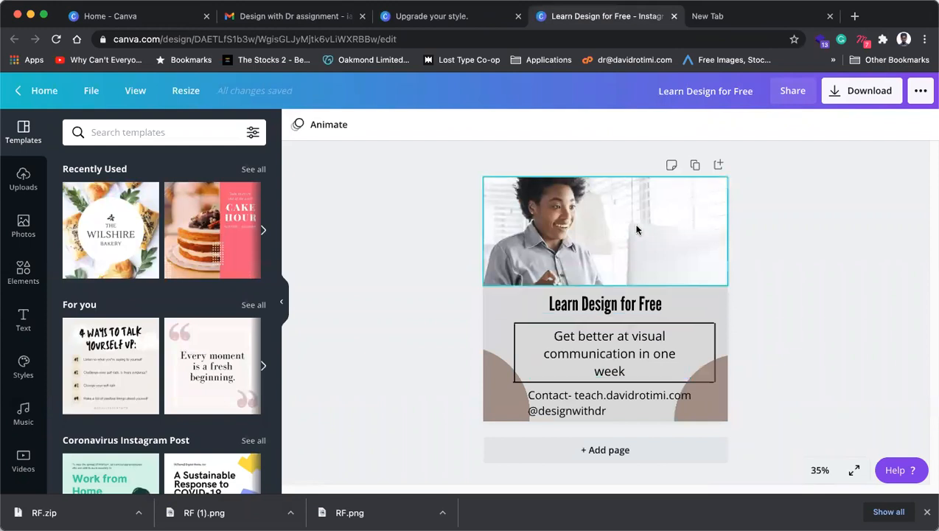
Step: Remove the 'Contact-' prefix from the contact text box
left_click(603, 308)
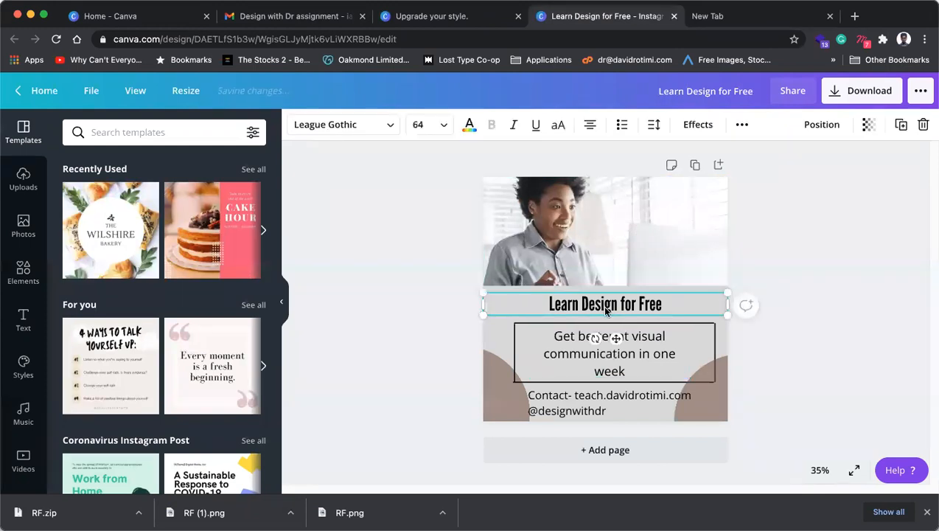
left_click(587, 413)
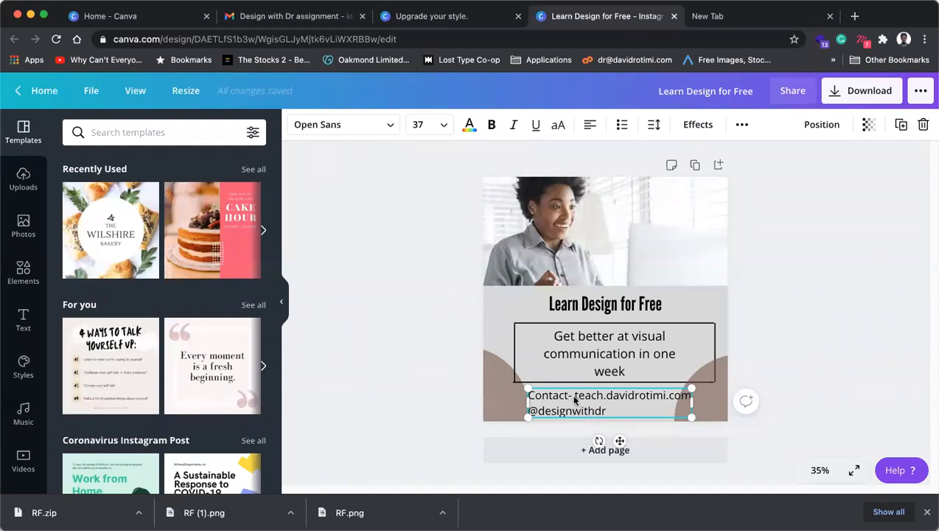
left_click_drag(575, 396, 510, 397)
key("BackSpace")
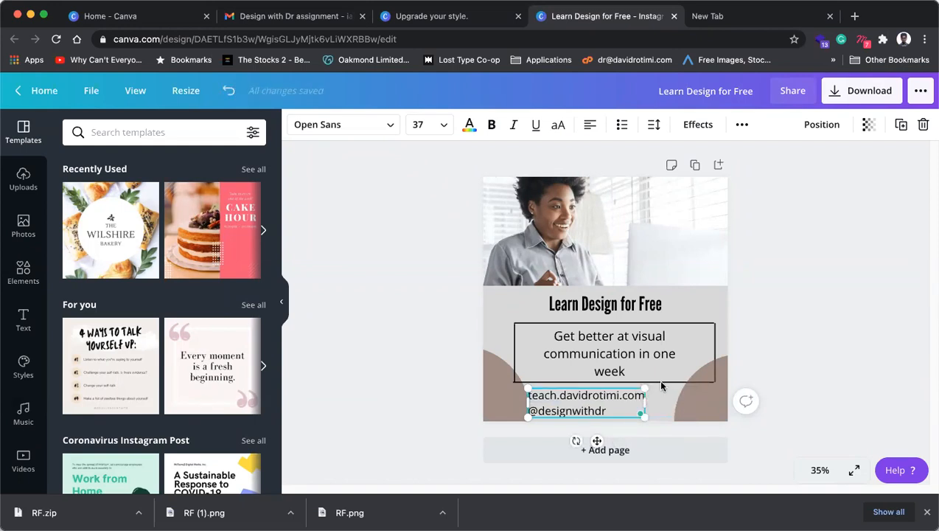
Step: Widen the box, join website and handle with '|', set size 32, centre and reposition it
left_click_drag(644, 399, 715, 400)
left_click_drag(522, 404, 513, 404)
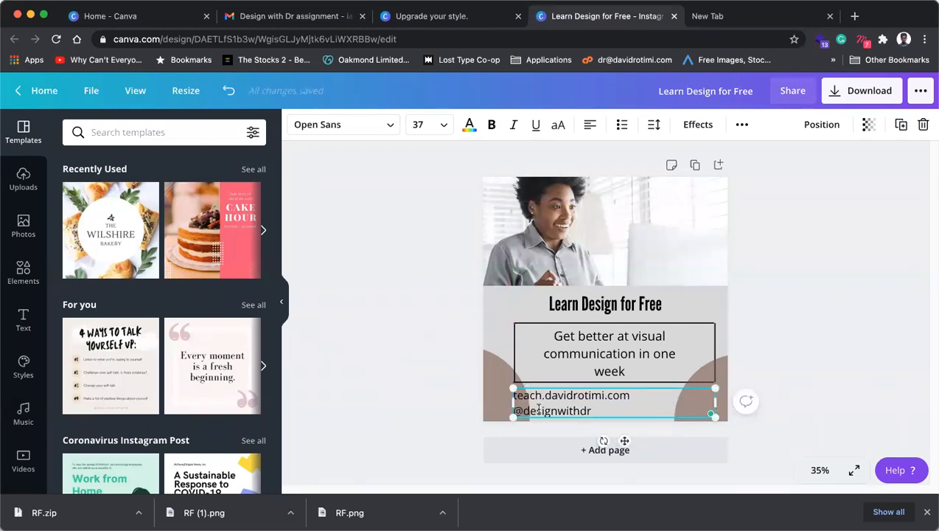
key("BackSpace")
type("|")
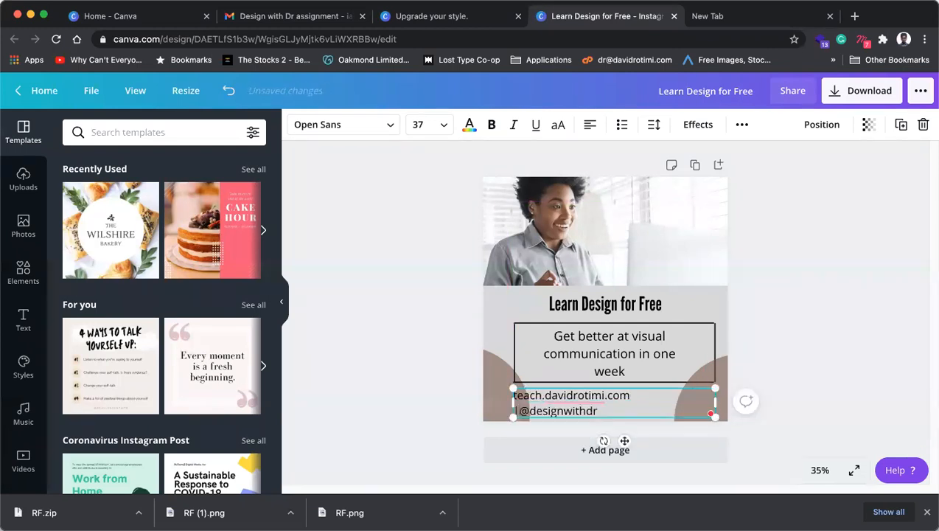
key("ctrl+a")
key("super+shift+comma")
key("super+shift+comma")
key("super+shift+comma")
key("super+shift+comma")
key("super+shift+comma")
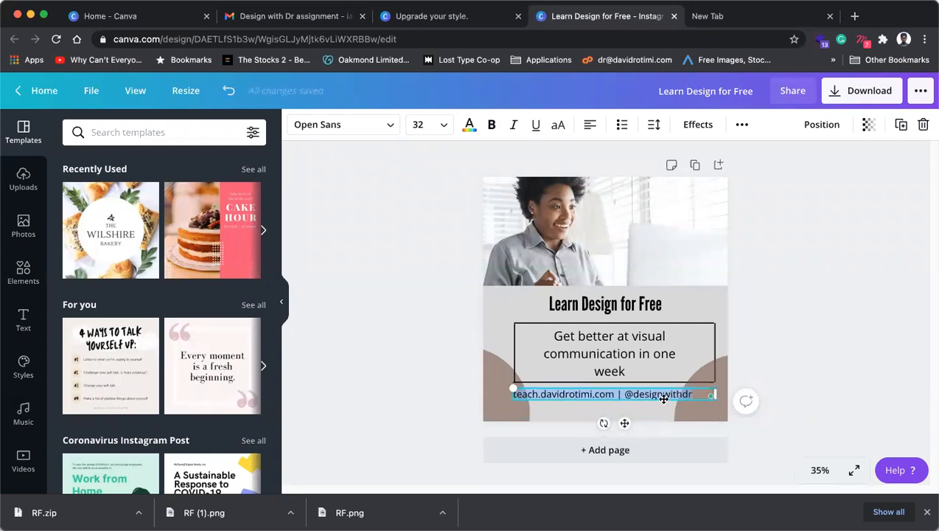
left_click(591, 125)
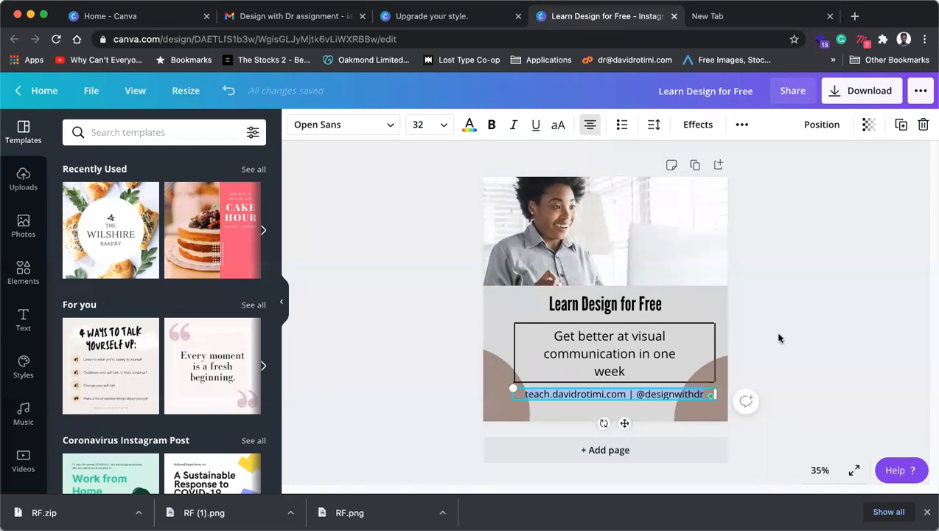
left_click_drag(623, 425, 614, 428)
Step: Reduce the subtitle to size 39.9 so it fits two lines, and move the box's line group up
left_click(641, 363)
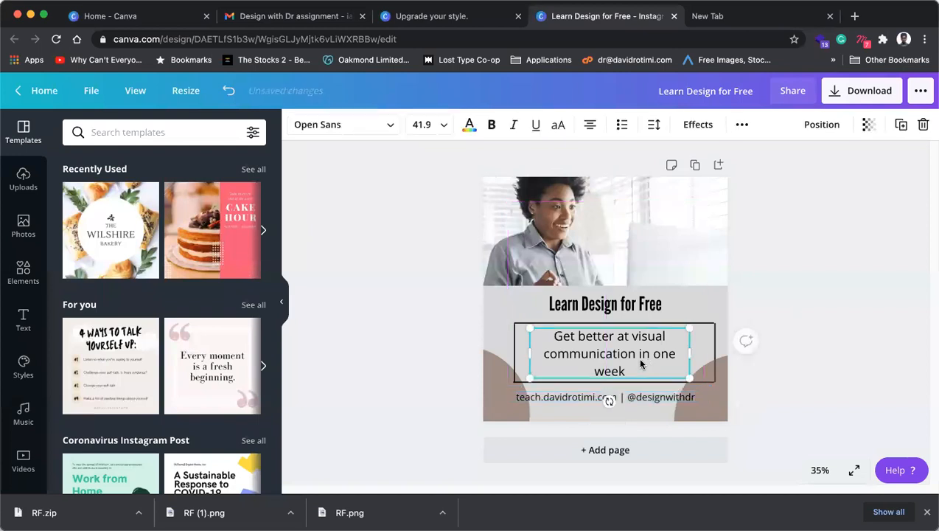
key("super+shift+comma")
key("super+shift+comma")
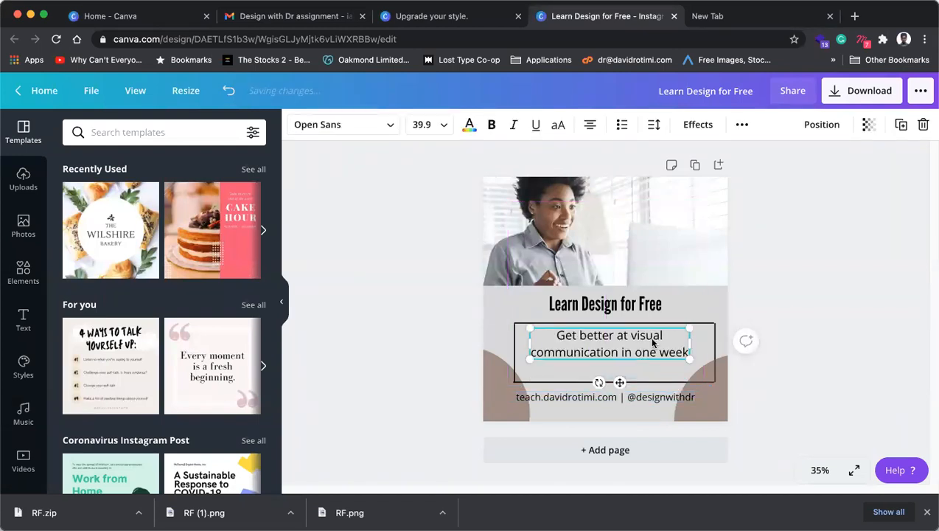
left_click(711, 389)
left_click(625, 379)
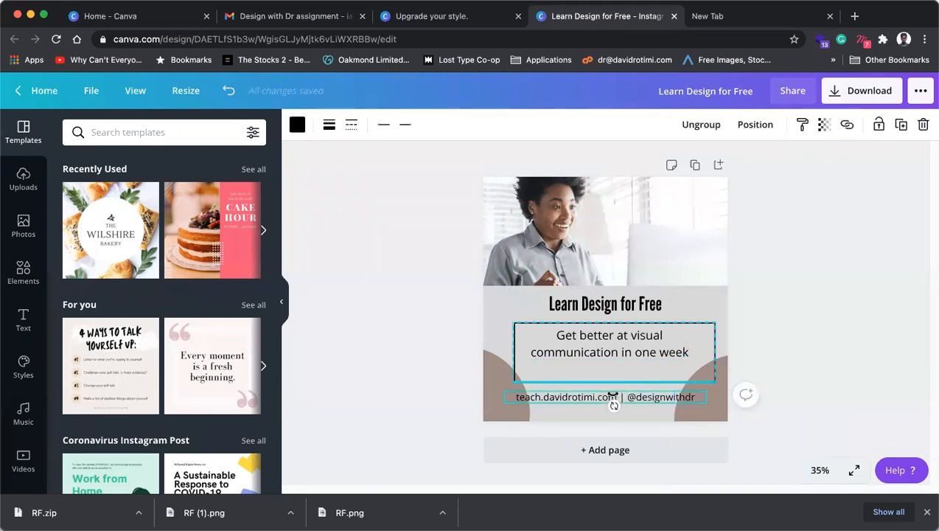
left_click(806, 348)
left_click(696, 325)
left_click(667, 382)
left_click_drag(667, 381, 642, 385)
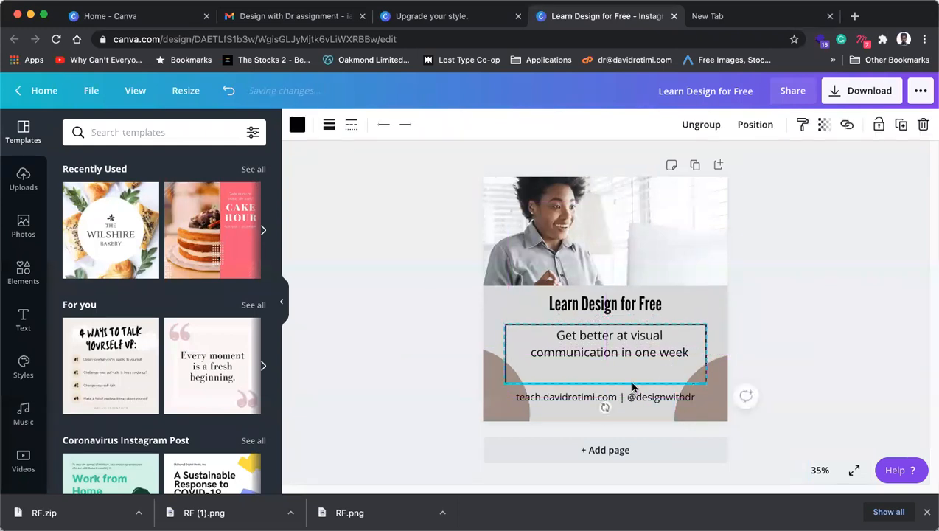
left_click(781, 145)
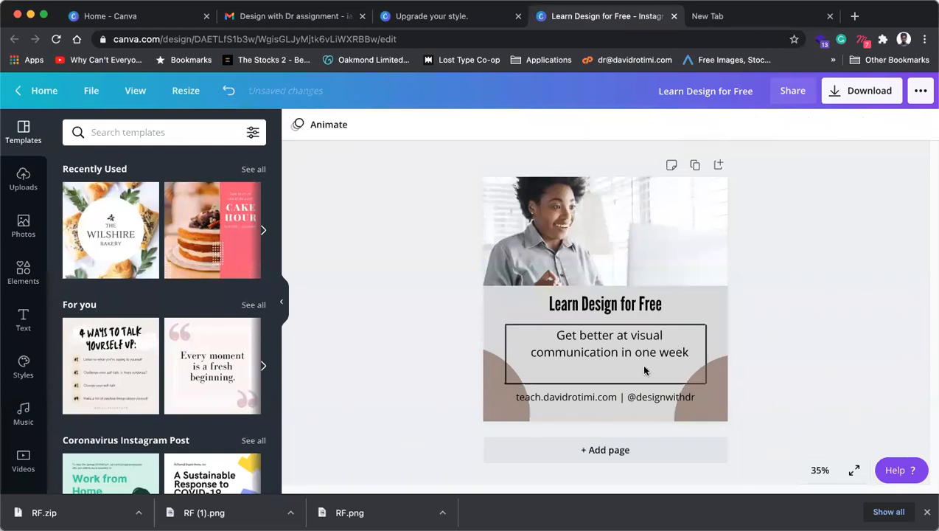
Step: Raise the box's bottom line and shorten both vertical lines to meet it
left_click(626, 384)
left_click_drag(663, 383, 669, 368)
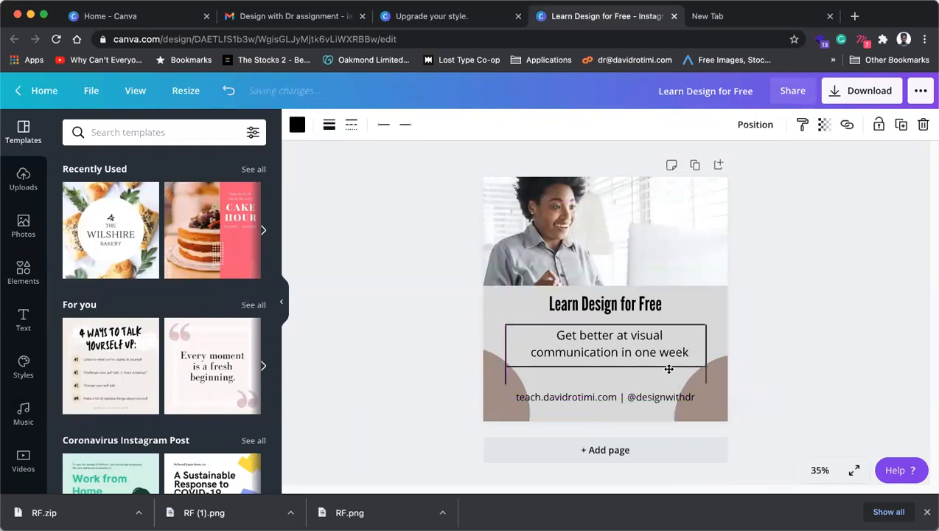
left_click(707, 346)
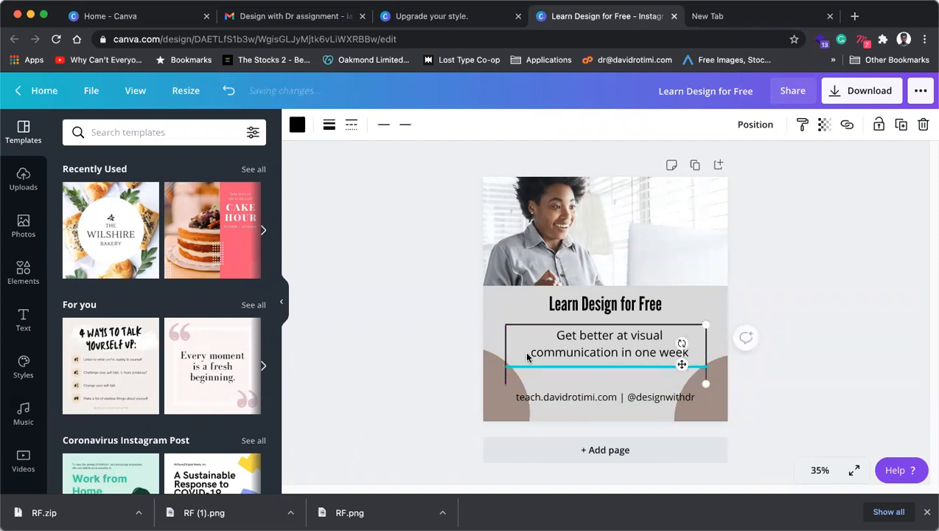
left_click(507, 344, "shift")
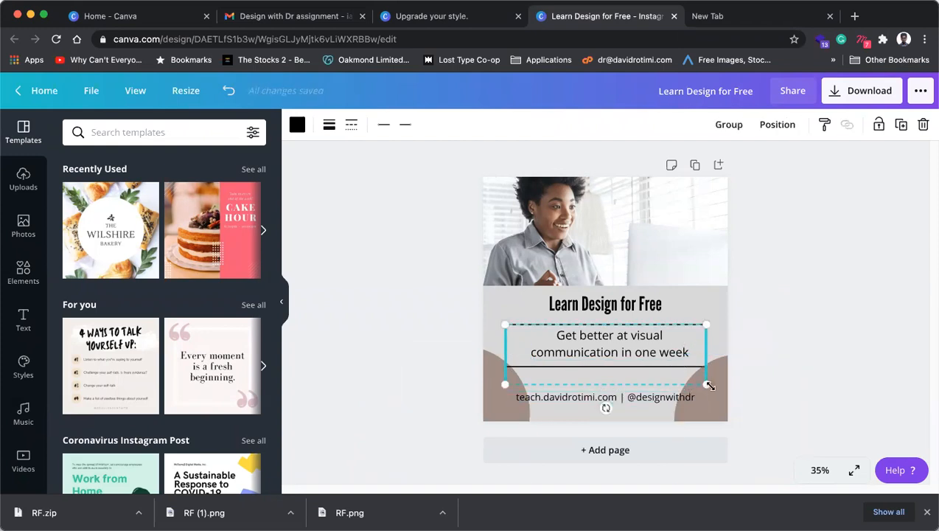
left_click(728, 363)
left_click(706, 353)
left_click_drag(706, 383, 707, 366)
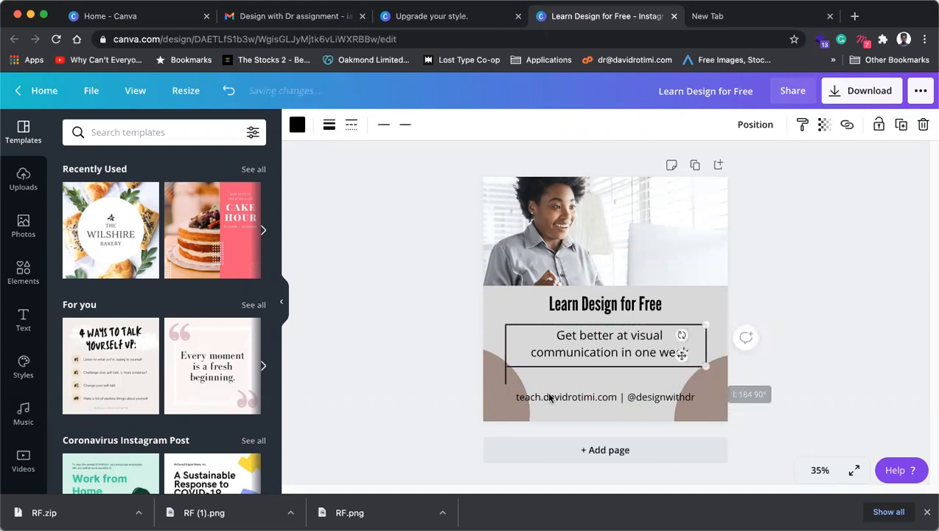
left_click(507, 382)
left_click_drag(506, 383, 506, 367)
left_click(817, 306)
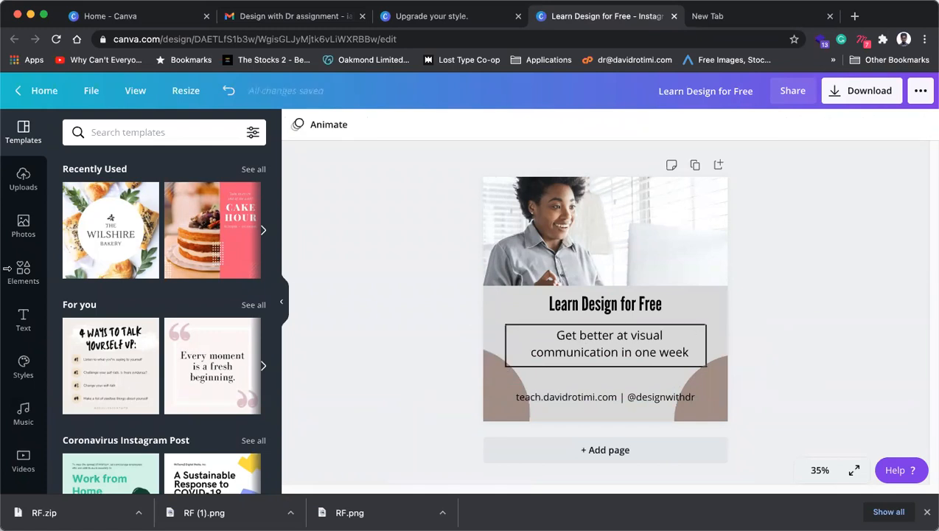
Step: Show all Shapes from Elements, listing circles, outlined squares, pentagons, stars and a heart
left_click(22, 272)
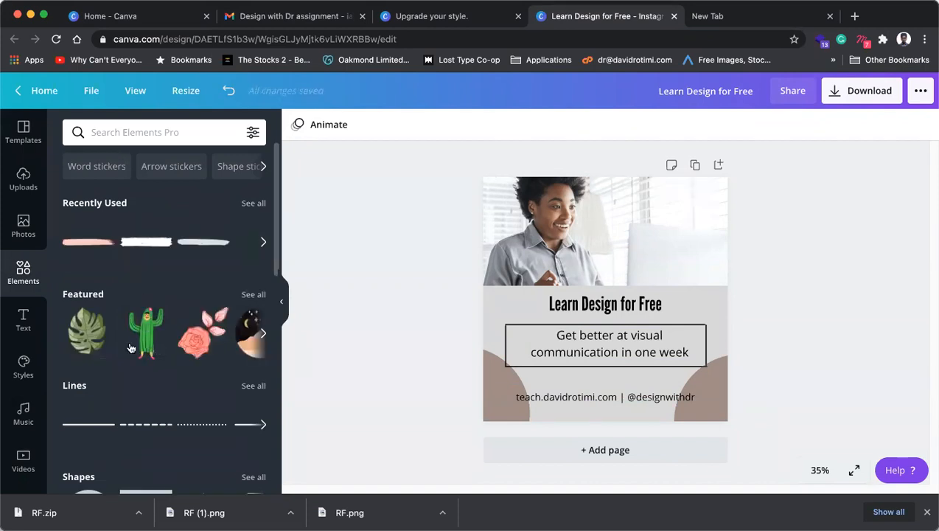
scroll(129, 343, "down", 5)
scroll(206, 295, "up", 3)
scroll(236, 295, "up", 2)
left_click(257, 403)
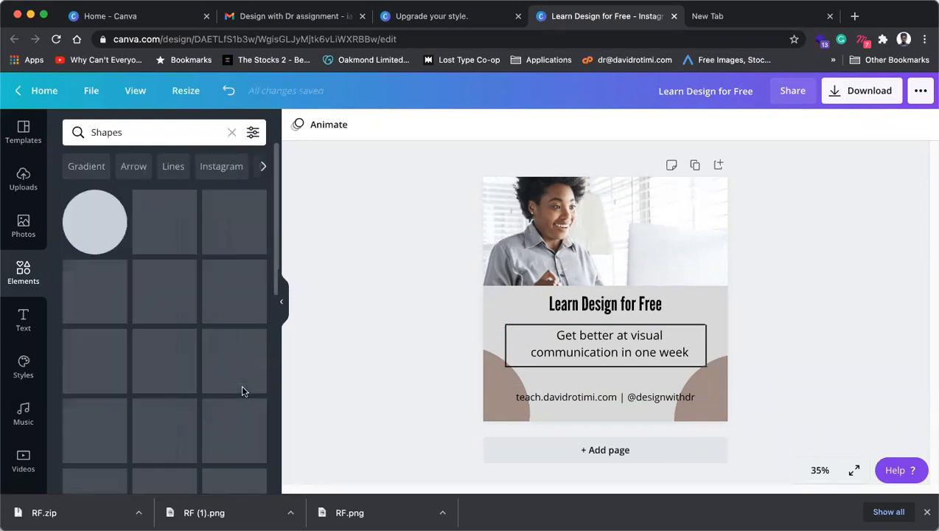
scroll(197, 374, "down", 10)
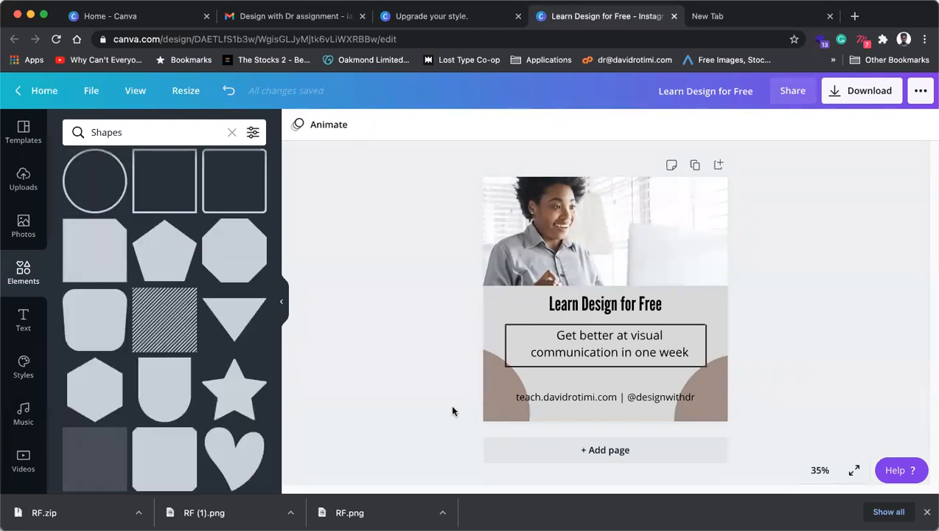
Step: Add a square outline shape and delete the border lines of the black subtitle box
left_click(152, 192)
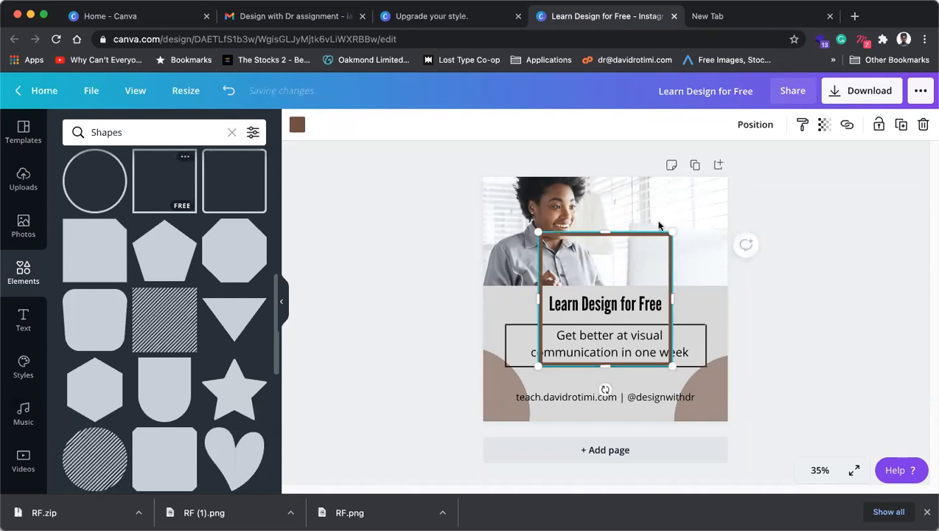
left_click(751, 147)
left_click(701, 324)
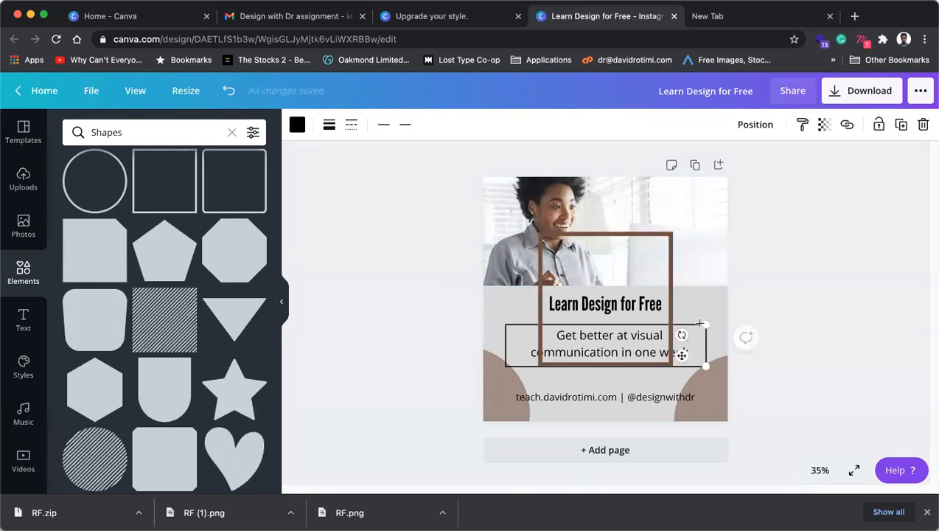
key("Delete")
left_click(698, 325)
key("Delete")
left_click(691, 367)
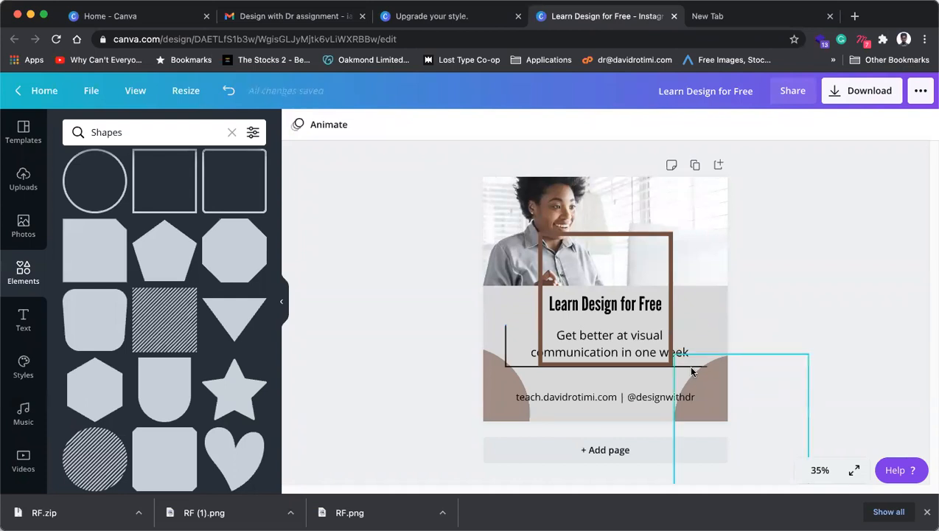
left_click(506, 346)
key("Delete")
left_click(518, 366)
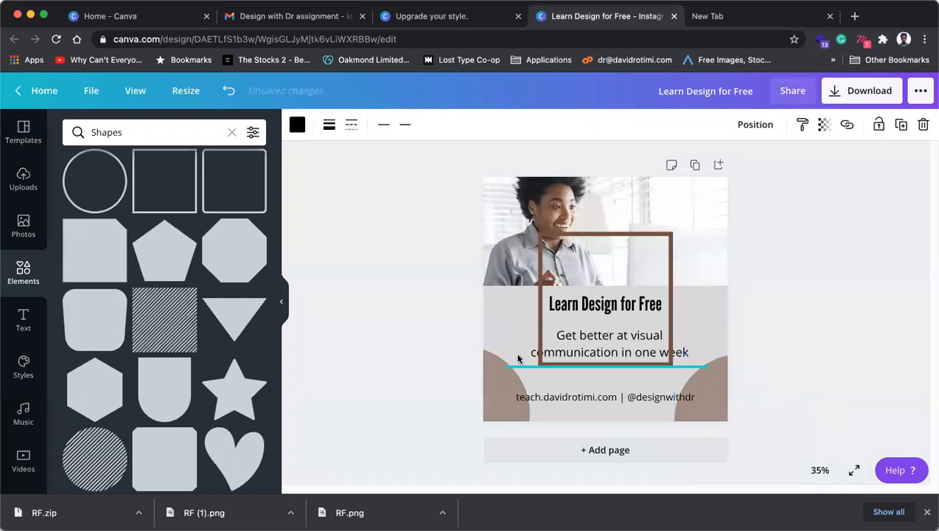
key("Delete")
Step: Resize and position the brown square frame to fit snugly around the subtitle
left_click(541, 303)
left_click(610, 233)
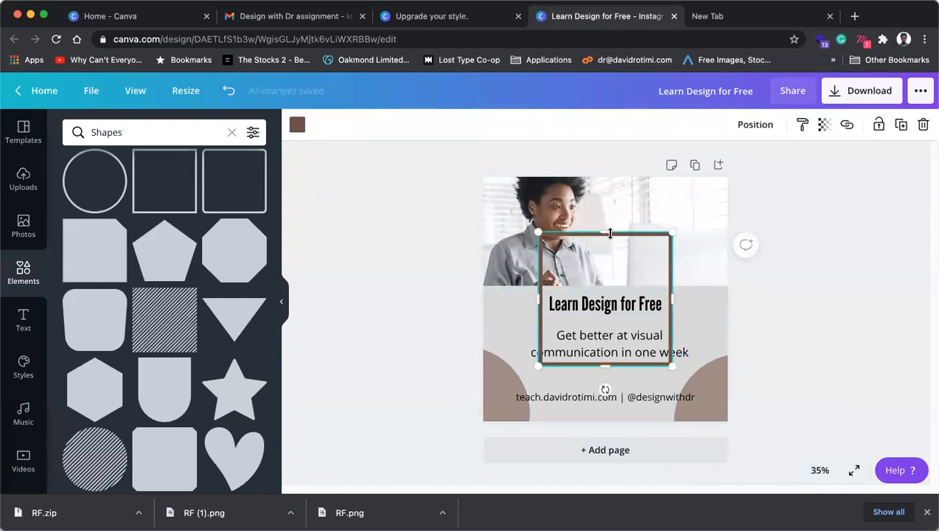
left_click_drag(607, 257, 611, 317)
left_click_drag(522, 345, 519, 343)
left_click_drag(675, 343, 708, 345)
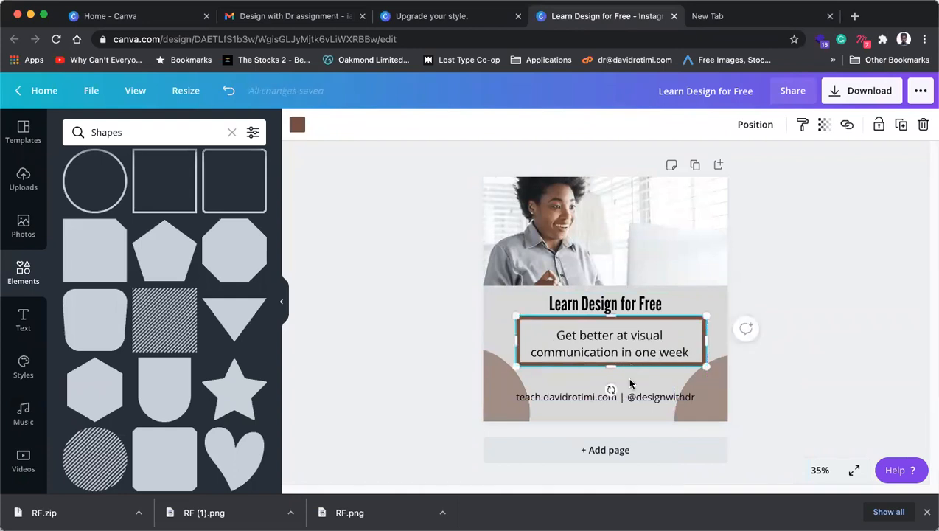
left_click(774, 326)
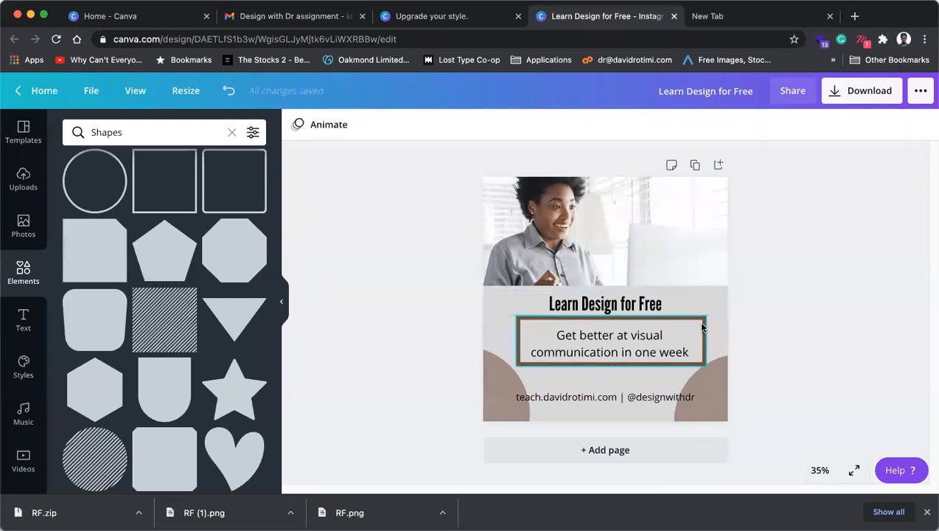
left_click(701, 326)
left_click_drag(701, 325, 699, 330)
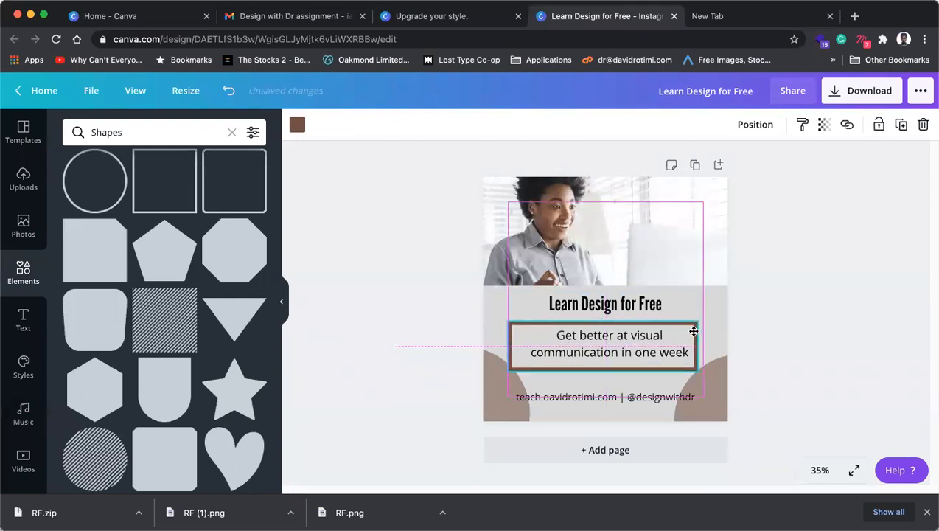
left_click_drag(704, 346, 707, 346)
Step: Nudge both brown semicircles slightly right, then reopen the Hair and jewelry design with Cmd+Shift+T
left_click(842, 312)
left_click(712, 400)
left_click(483, 398, "shift")
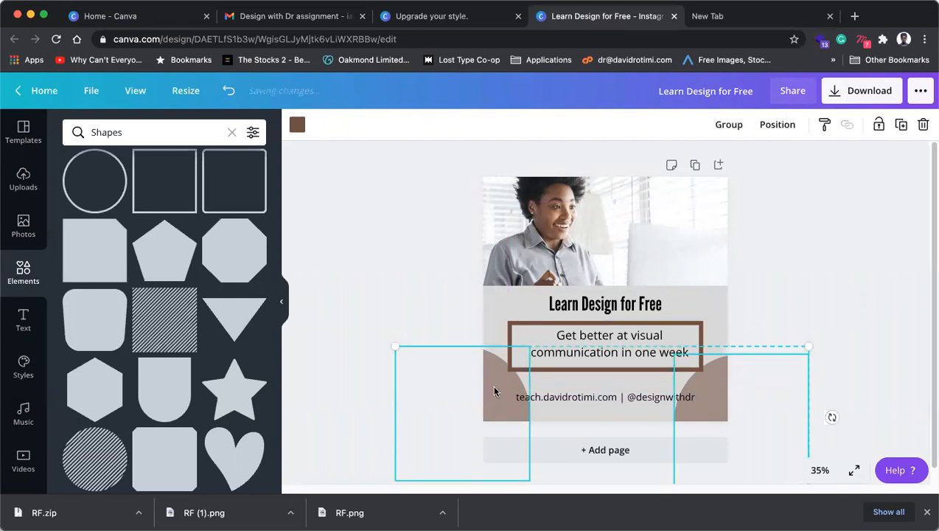
left_click_drag(711, 416, 713, 413)
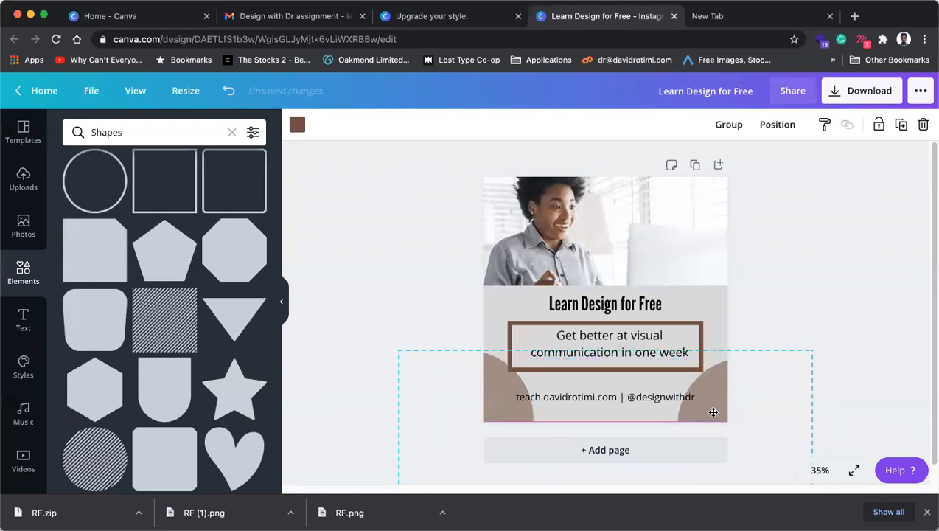
left_click(624, 399)
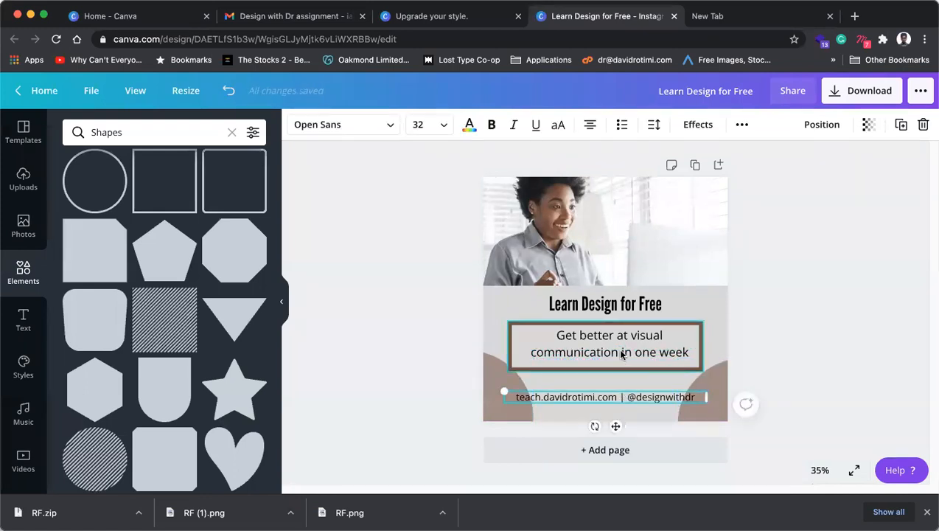
left_click(621, 358)
left_click(846, 320)
left_click(621, 358)
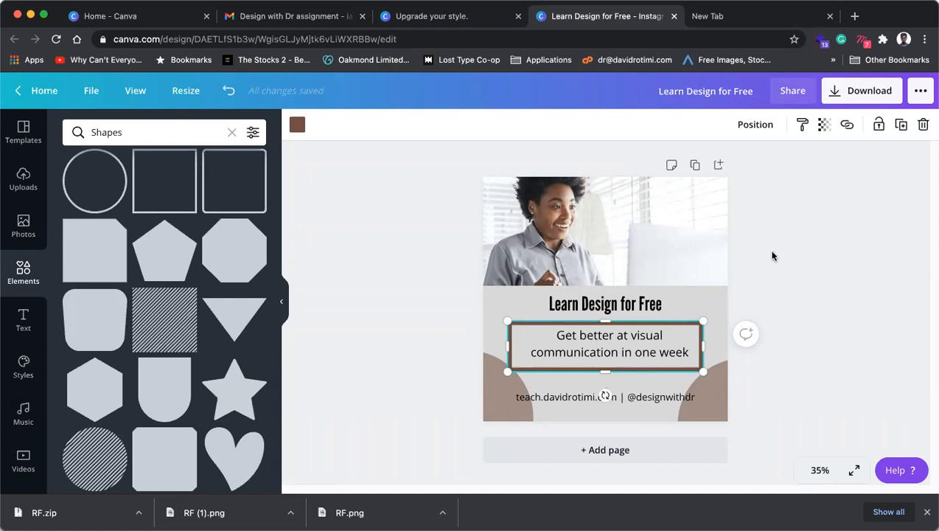
key("super+shift+t")
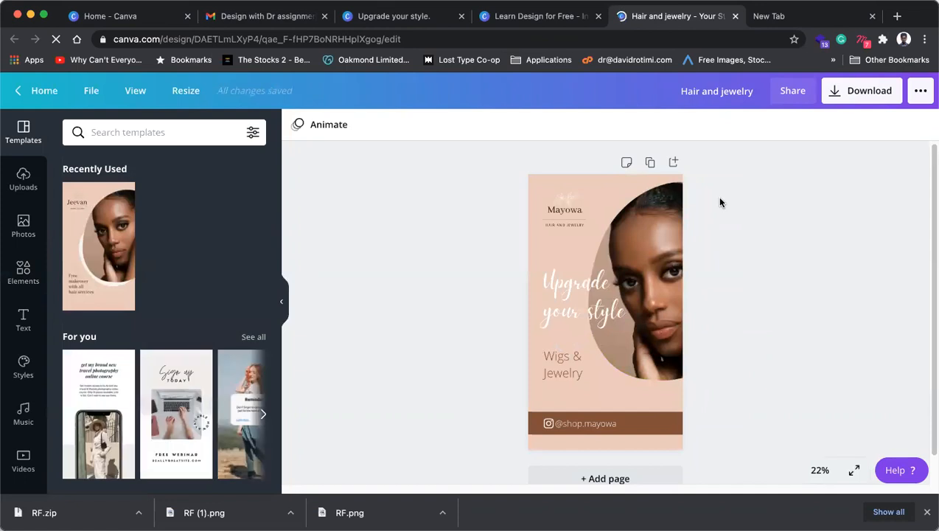
Step: Recolour the 'Upgrade your style' headline from white to the dark brown document colour
left_click(559, 320)
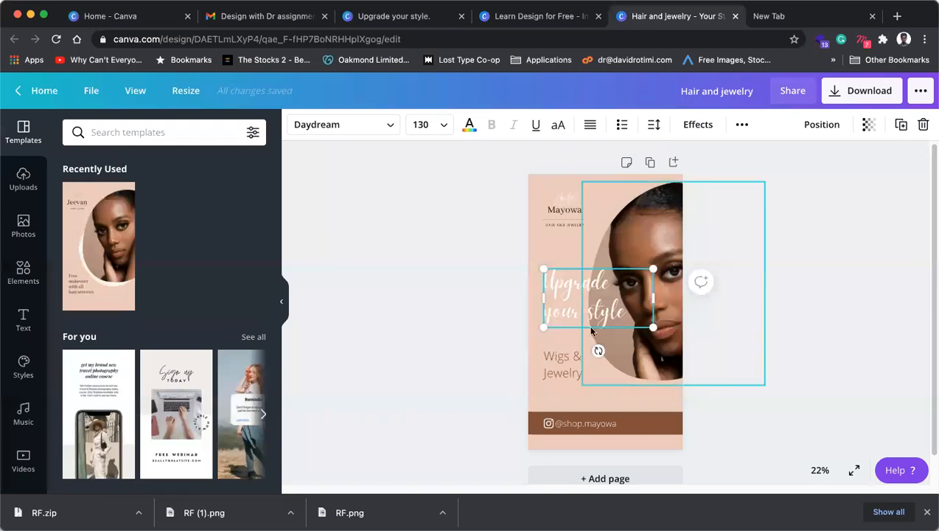
left_click(472, 127)
left_click(75, 258)
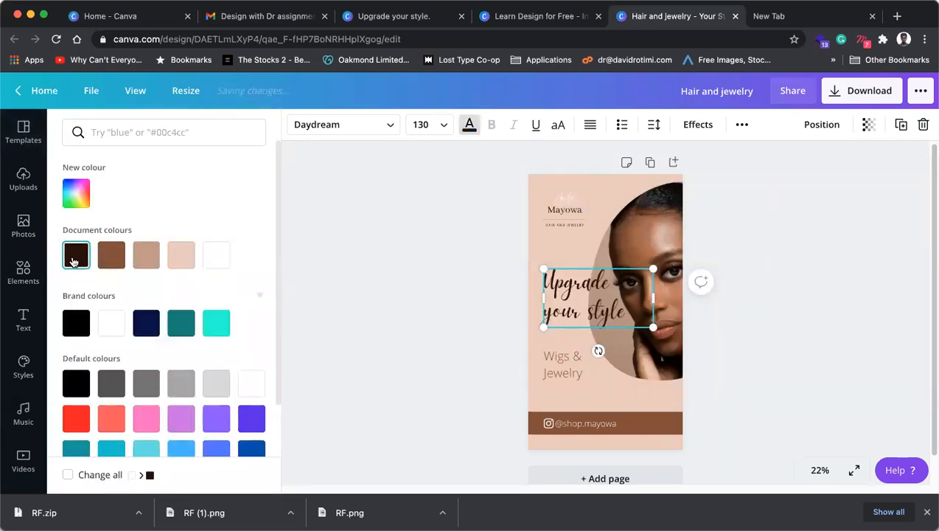
key("Escape")
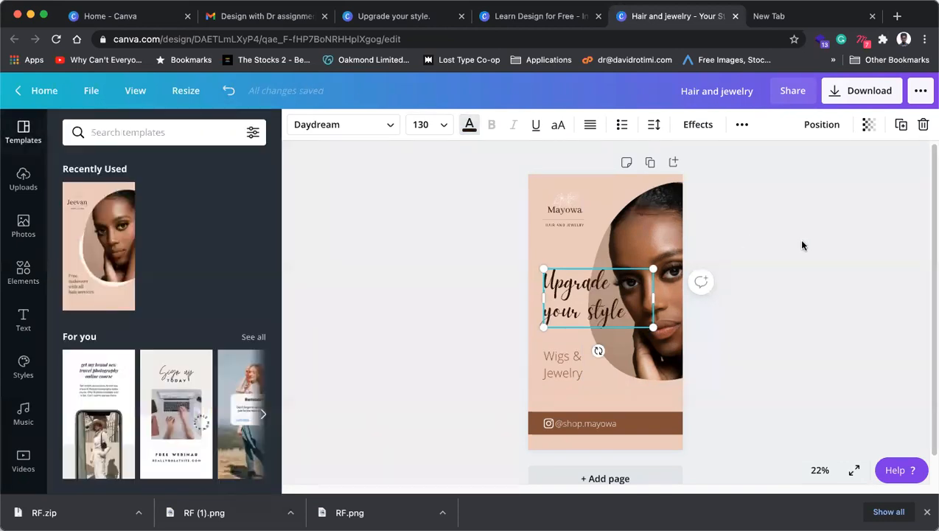
left_click(823, 254)
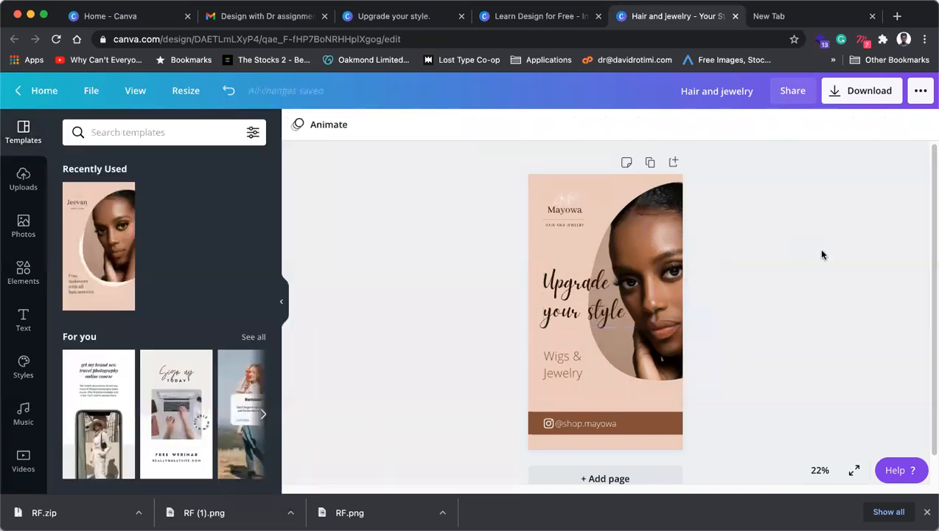
left_click(562, 287)
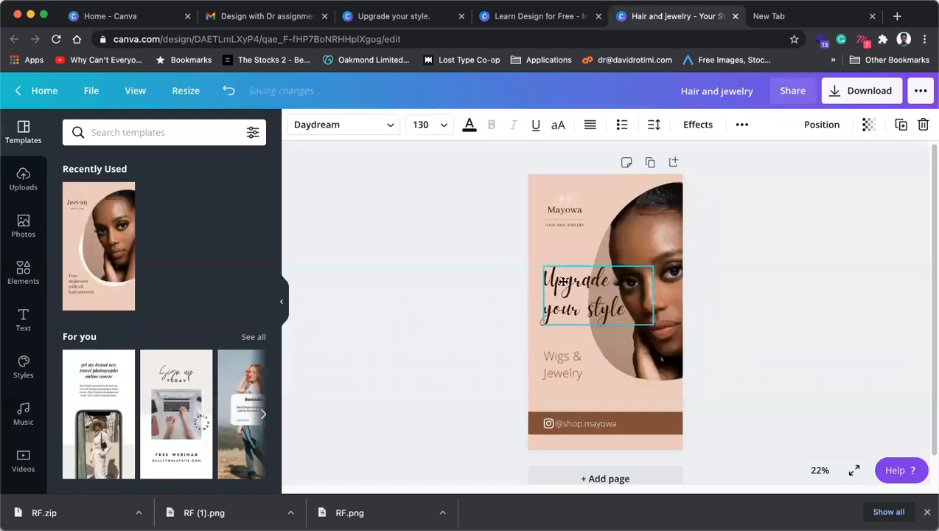
left_click(778, 291)
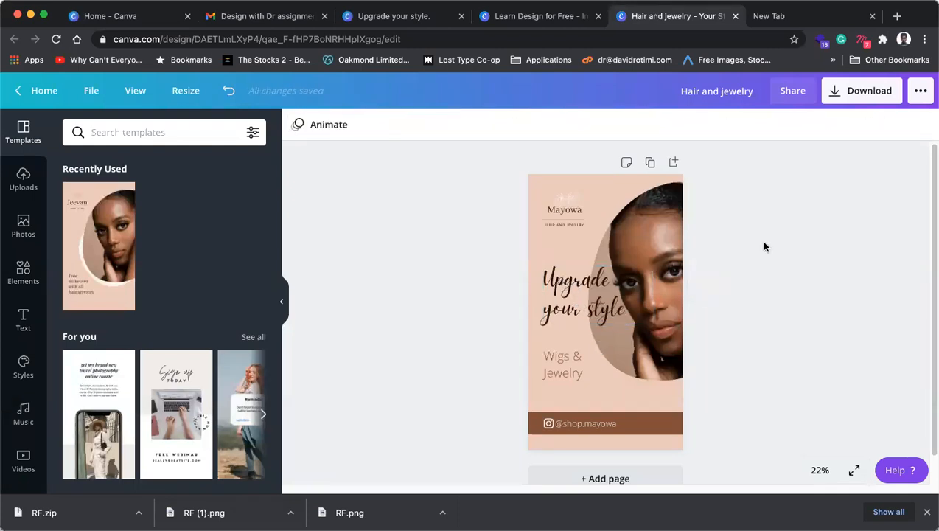
Step: Back on Learn Design for Free, drag a shape from the Shapes results onto the post
left_click(552, 21)
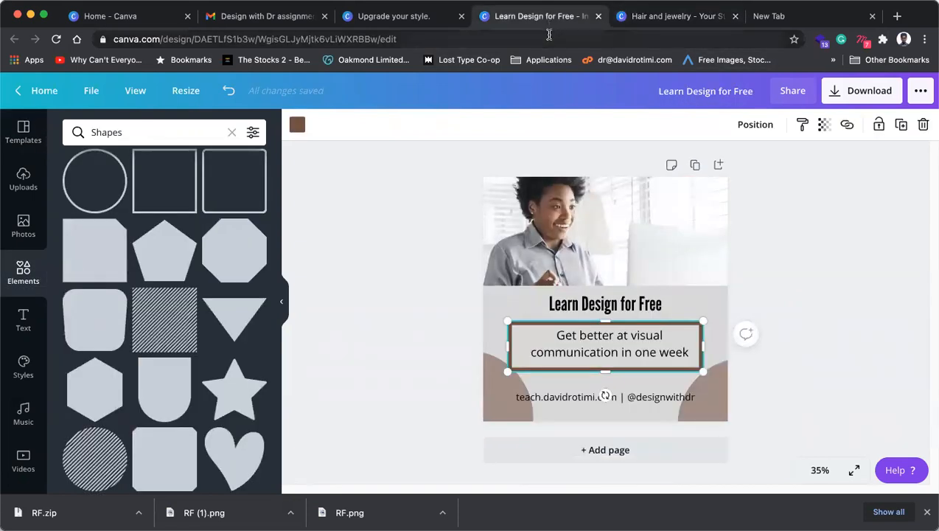
scroll(232, 294, "down", 3)
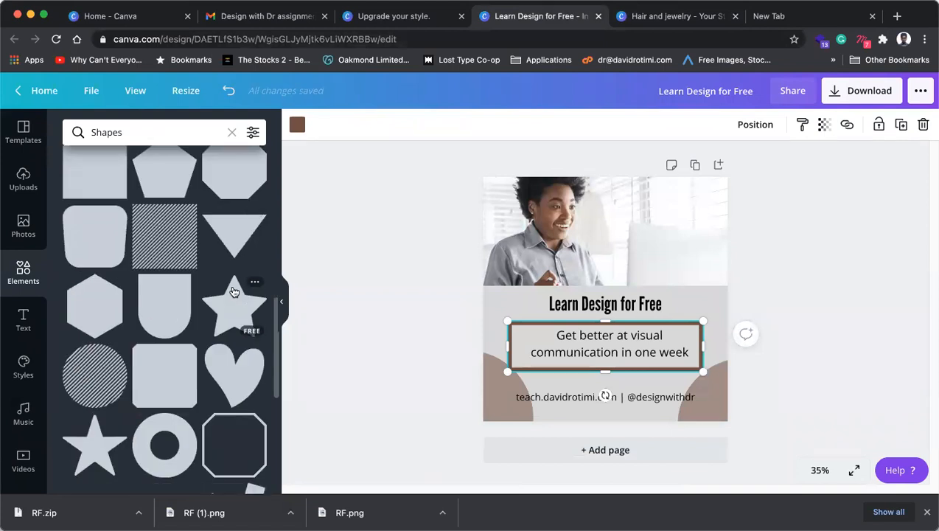
left_click_drag(232, 292, 496, 392)
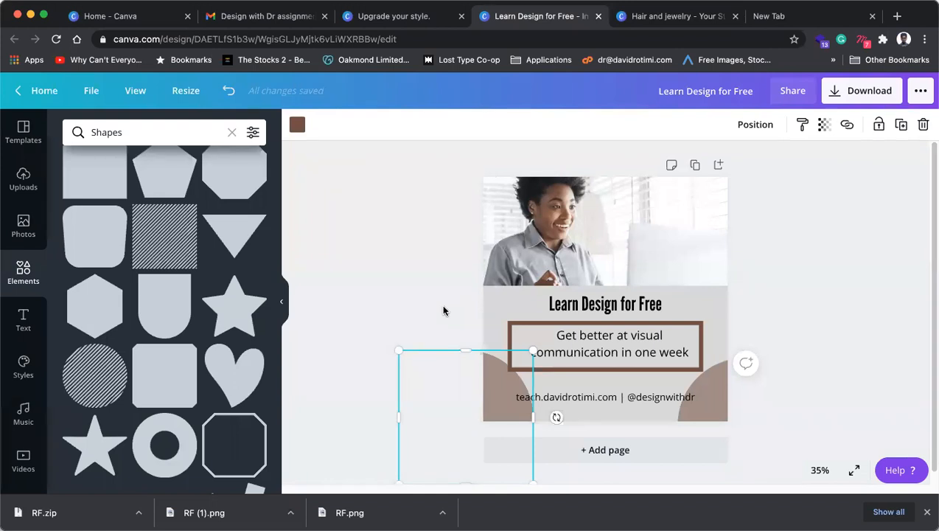
left_click(607, 353)
left_click(795, 346)
left_click(649, 359)
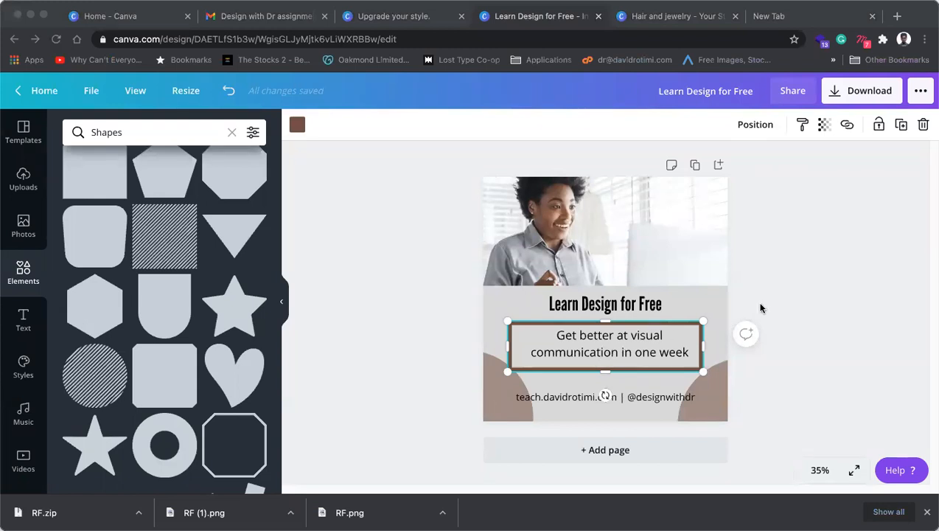
Step: Browse further outline frames, then undo the last nudge of the semicircles with Cmd+Z
scroll(215, 287, "down", 5)
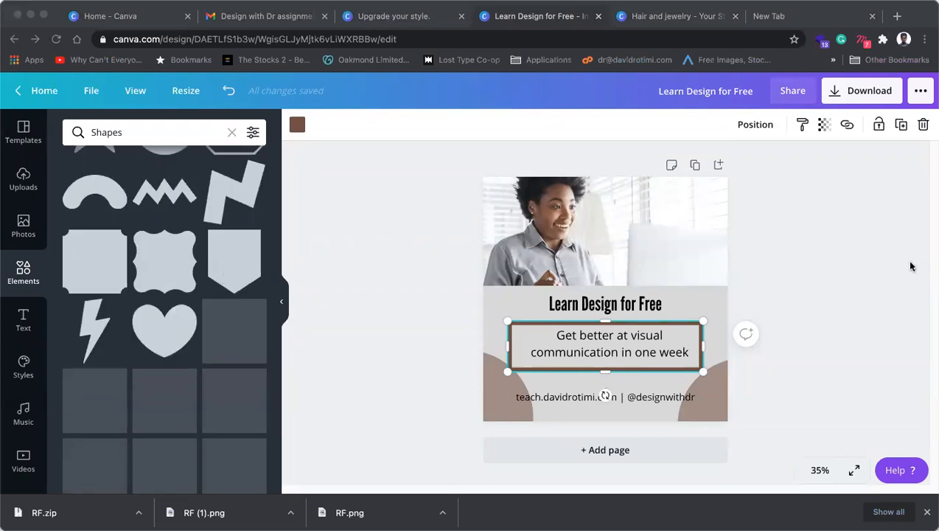
left_click(890, 272)
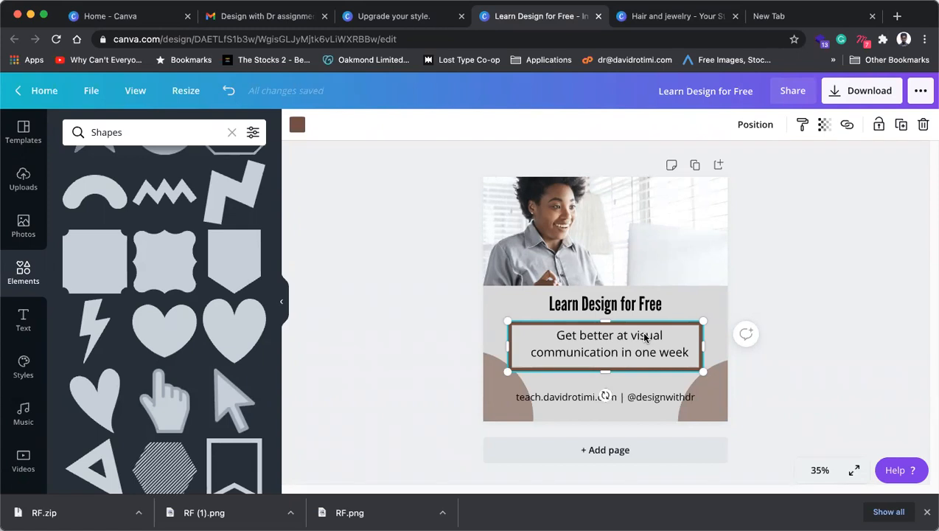
left_click(822, 237)
left_click(695, 324)
scroll(134, 340, "down", 10)
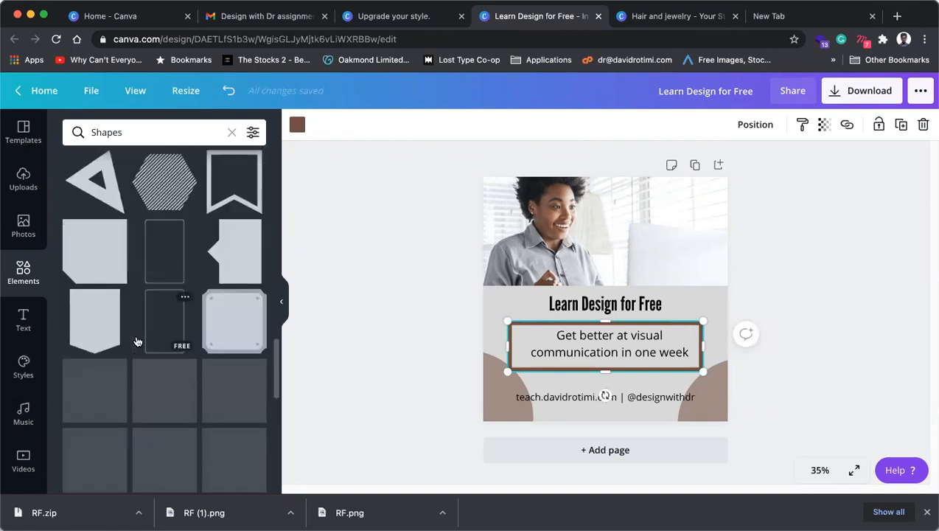
scroll(141, 367, "down", 3)
scroll(141, 368, "down", 3)
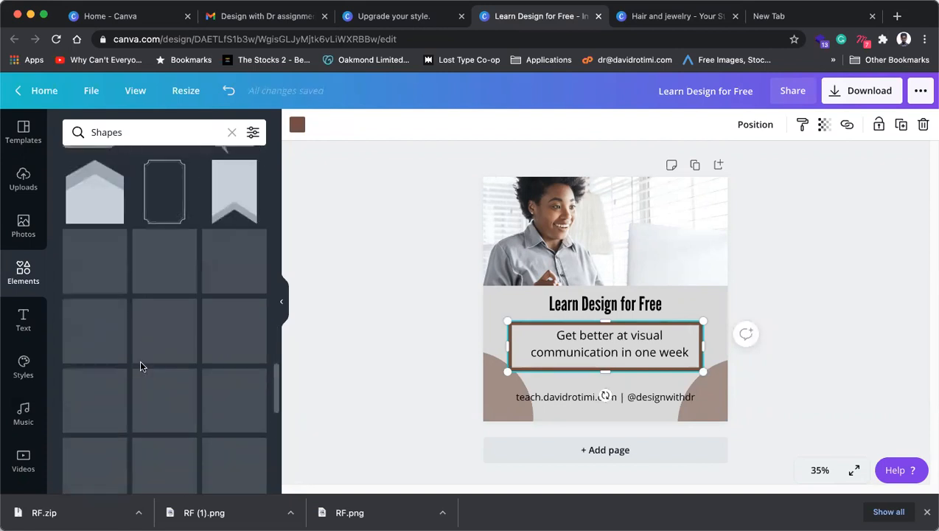
key("super+z")
key("super+z")
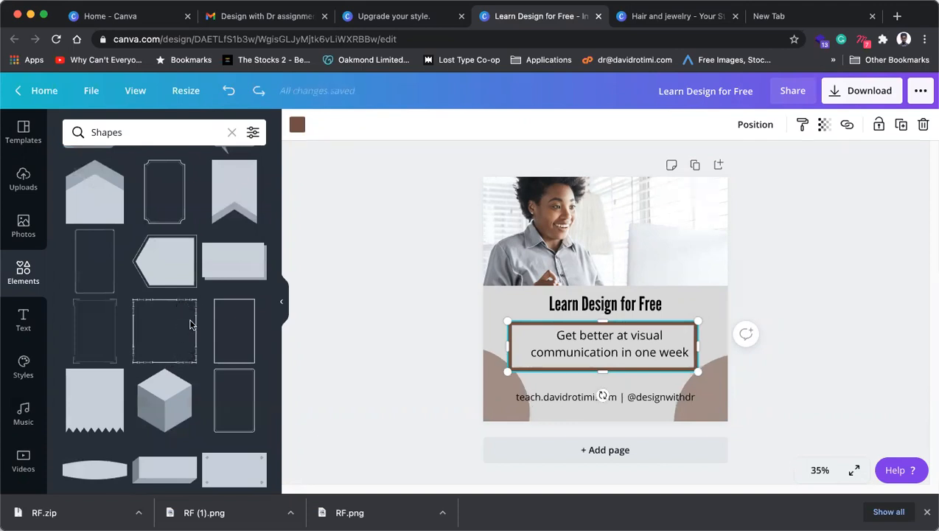
Step: Add a tall thin outline frame and delete the thick brown subtitle box
left_click(435, 304)
left_click(511, 322)
left_click(236, 336)
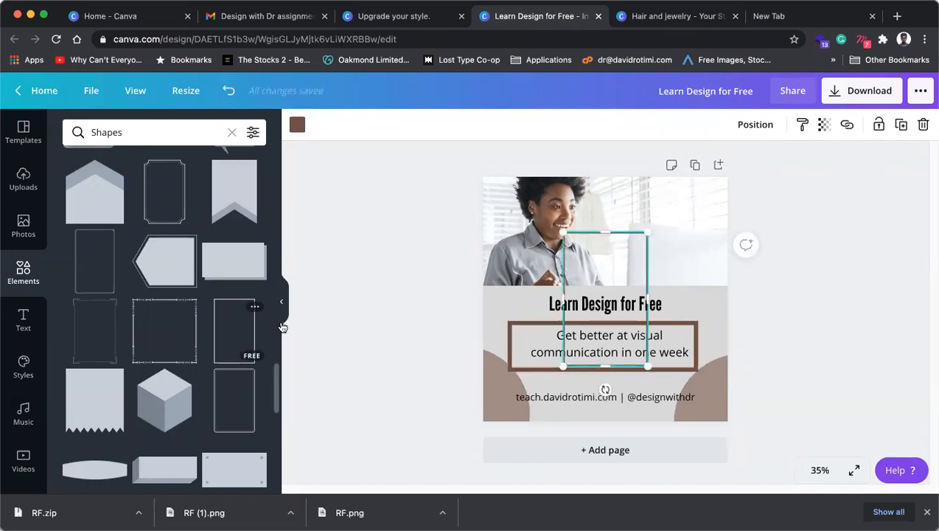
left_click(800, 311)
left_click(699, 328)
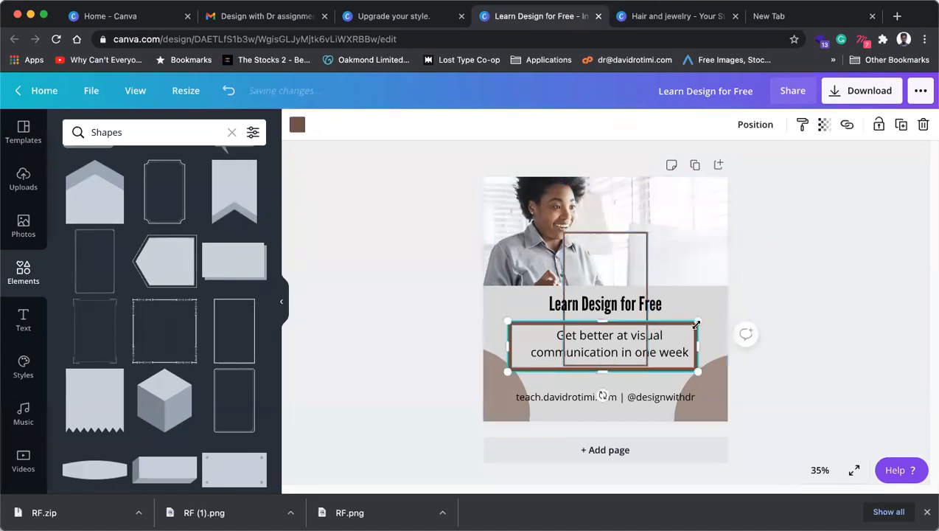
key("Delete")
Step: Rotate the thin frame to -90° and resize it to 452 wide around both subtitle lines
left_click(645, 242)
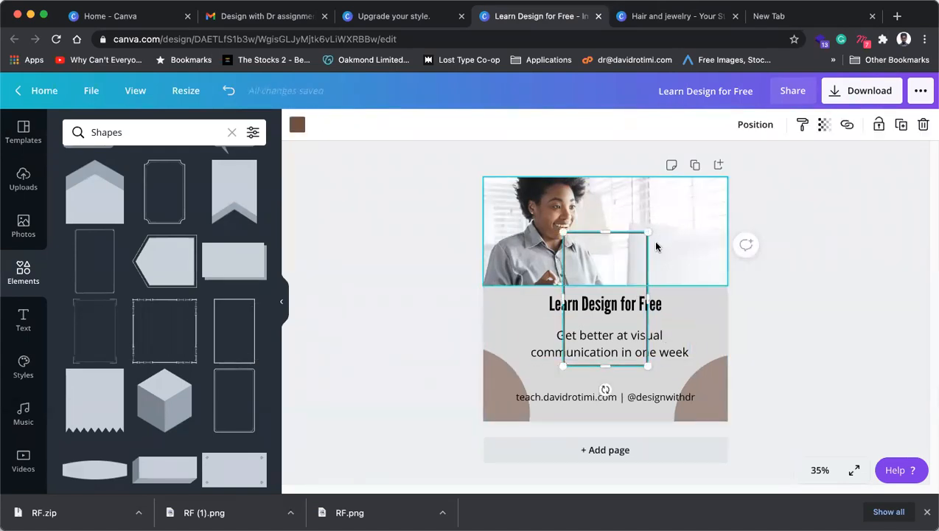
left_click_drag(657, 362, 704, 296)
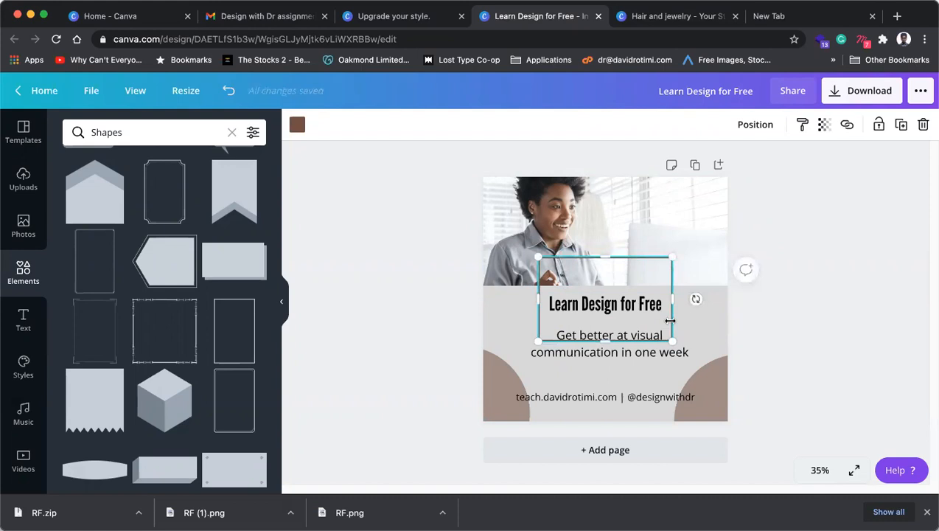
left_click_drag(672, 340, 694, 375)
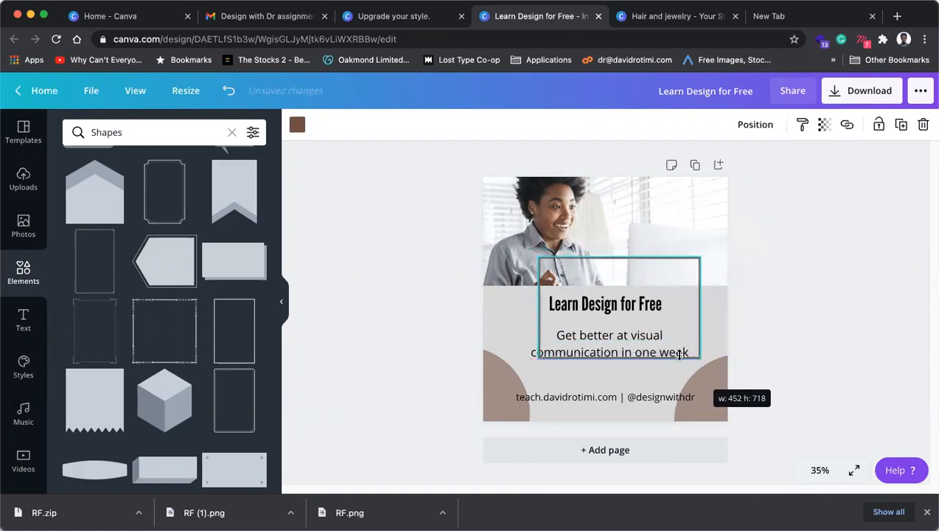
left_click_drag(616, 258, 616, 335)
mouse_move(532, 361)
left_mouse_down()
mouse_move(526, 376)
mouse_move(518, 362)
left_mouse_up()
left_click_drag(609, 316, 609, 315)
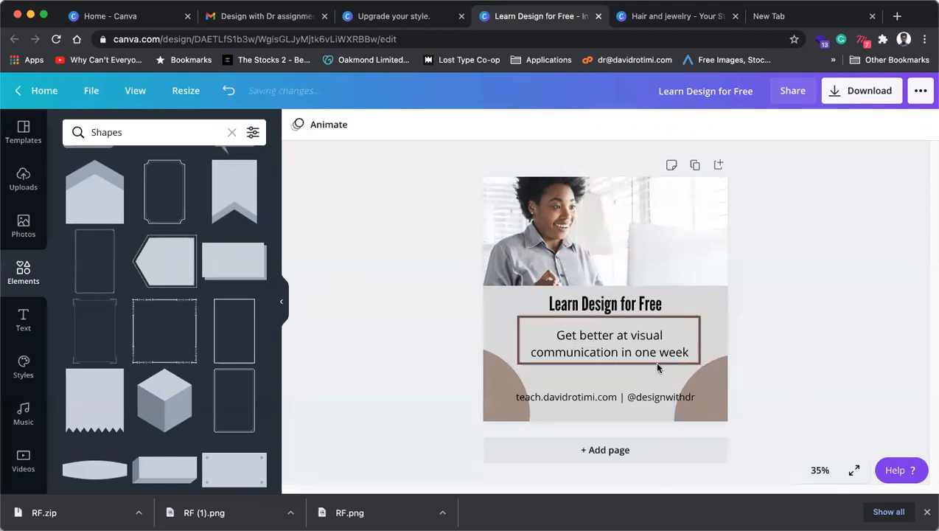
left_click(634, 360)
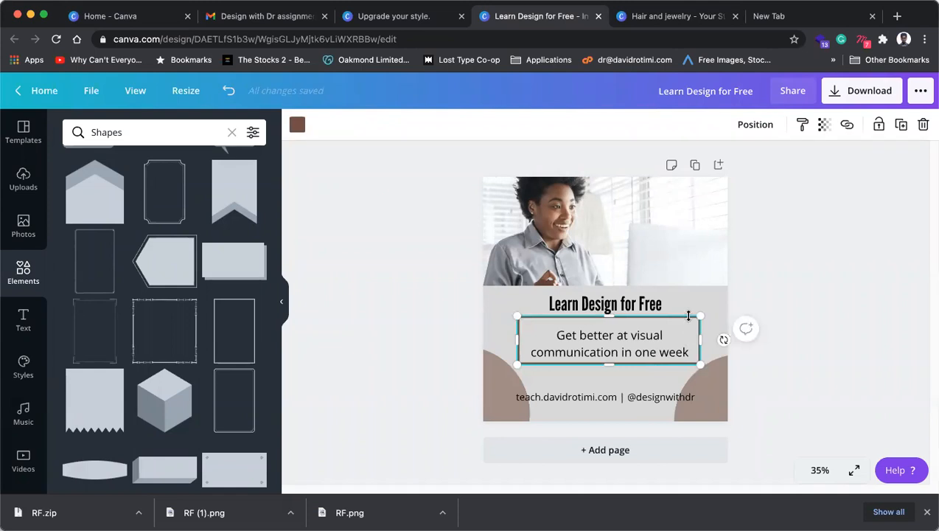
Step: Zoom to 50% and send the brown frame behind the subtitle text
left_click(818, 470)
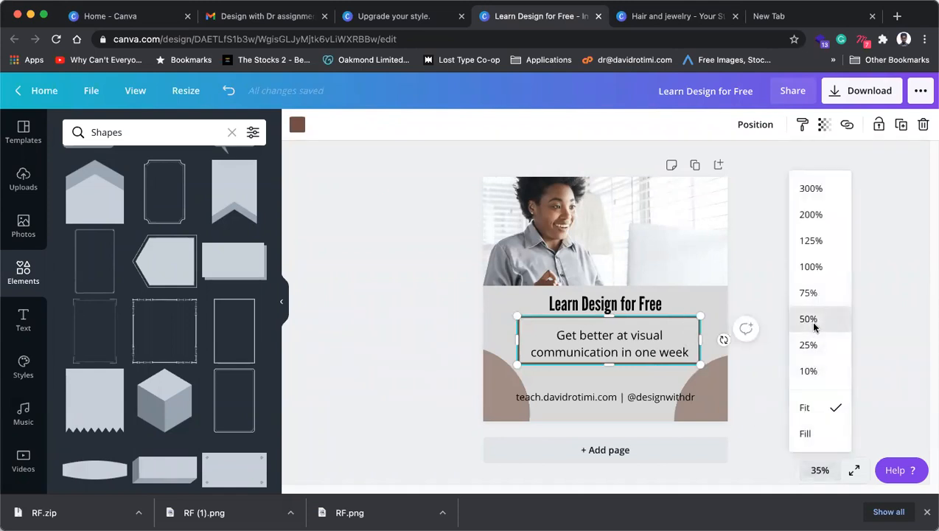
left_click(809, 320)
left_click_drag(693, 396, 689, 396)
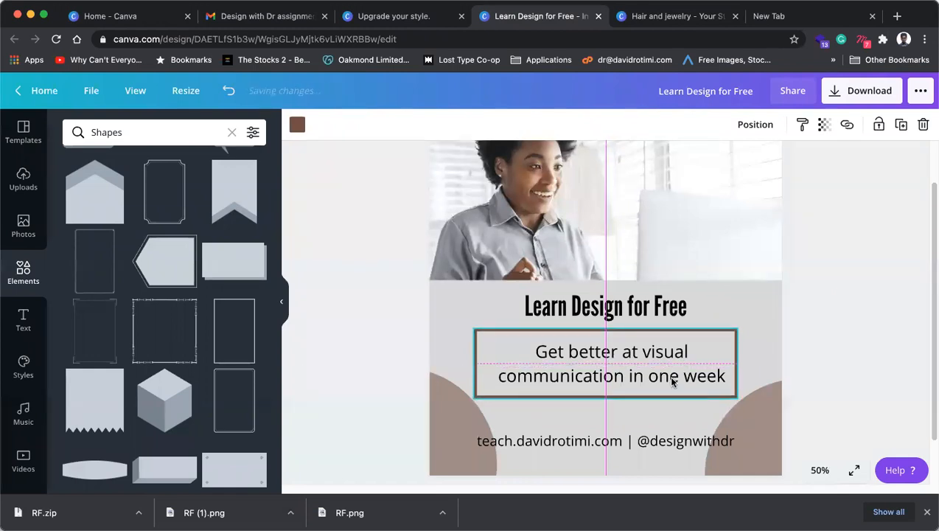
right_click(511, 396)
left_click(546, 382)
left_click(588, 378)
right_click(576, 397)
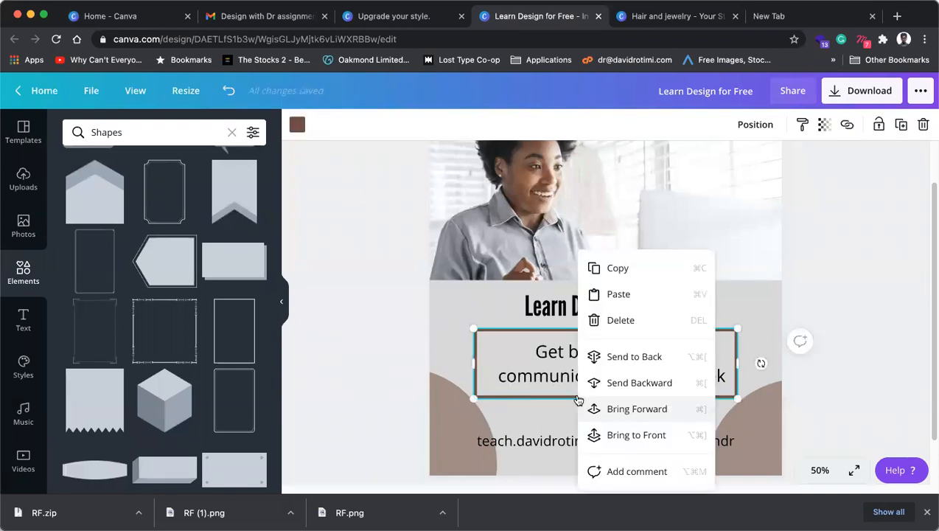
left_click(623, 385)
Step: Centre the subtitle, then shrink it together with the frame and move both down slightly
left_click(641, 381)
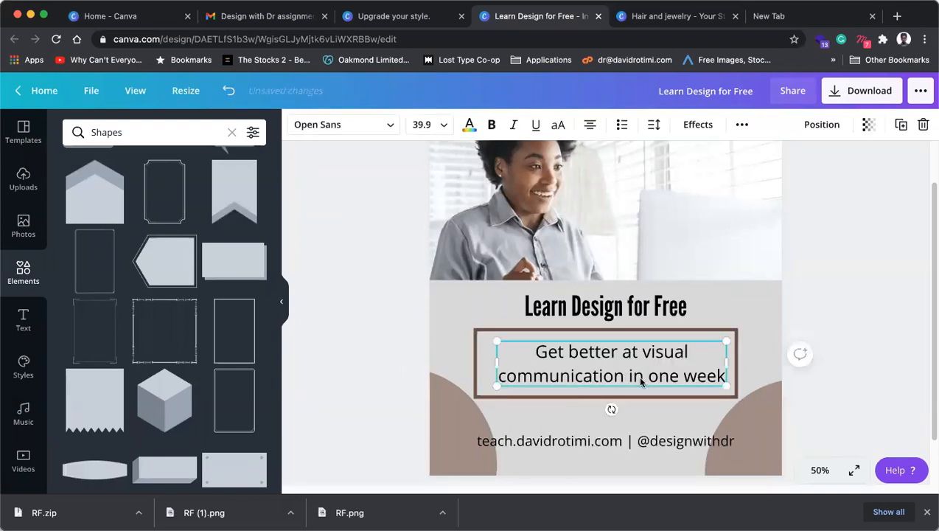
left_click_drag(641, 381, 640, 378)
left_click(652, 398, "shift")
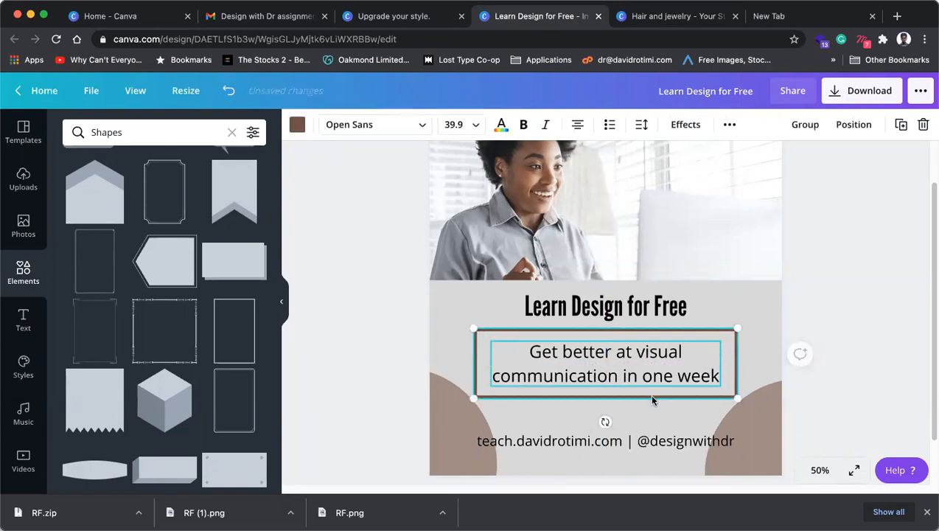
left_click_drag(735, 331, 713, 336)
left_click_drag(636, 395, 636, 407)
Step: Make the subtitle bold and widen it so it fits on two lines
left_click(846, 298)
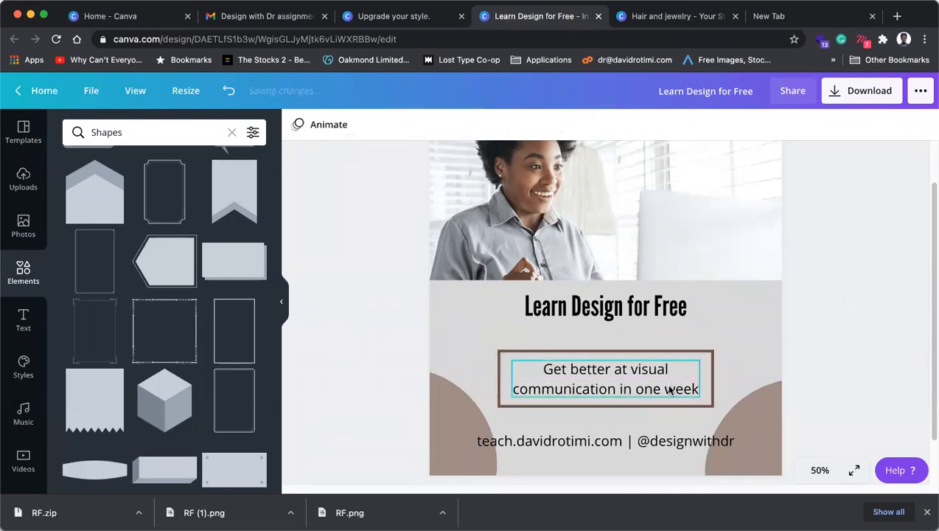
left_click(672, 391)
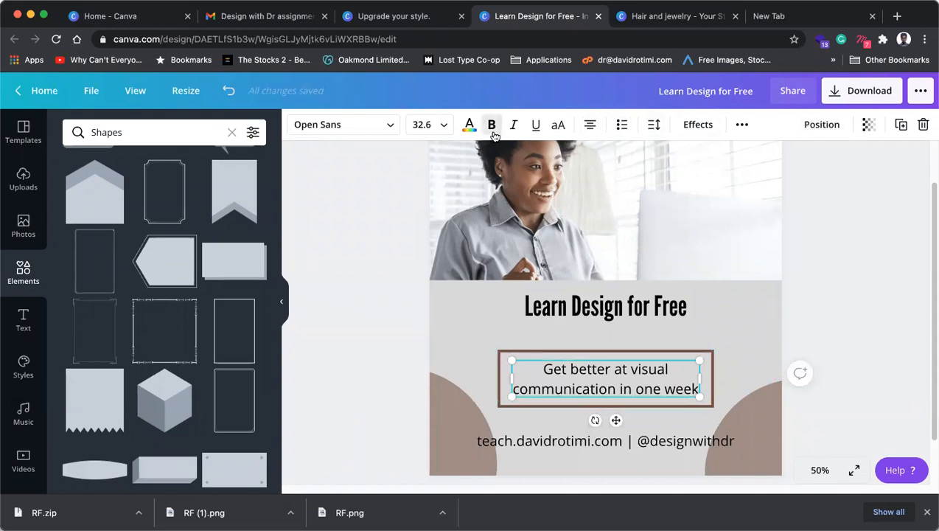
key("super+b")
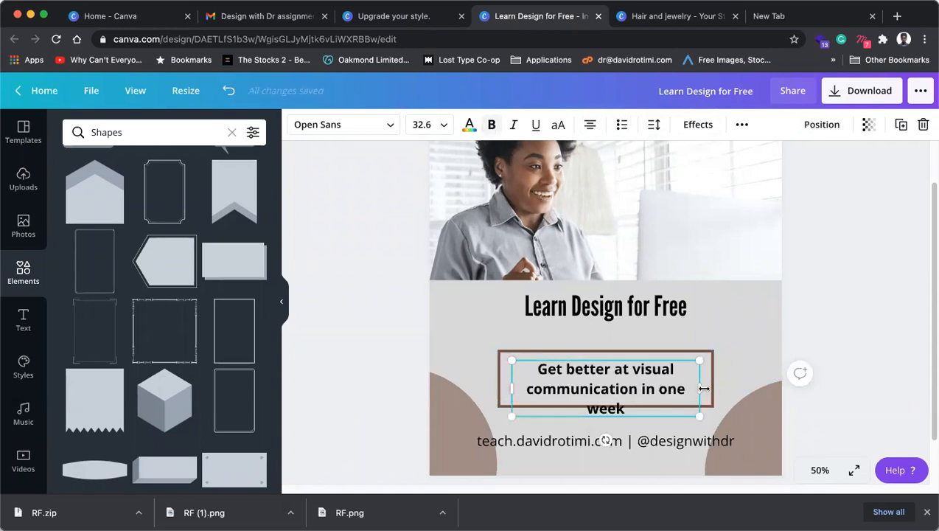
left_click_drag(707, 386, 719, 376)
left_click(697, 354)
left_click(611, 316)
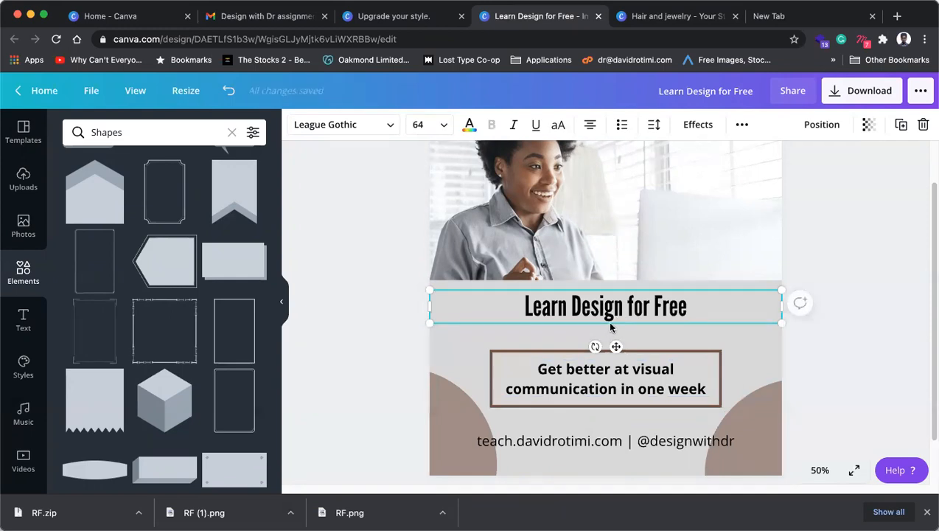
Step: Nudge the footer up and set the heading font to DM Serif Display via a 'serif' search
double_click(618, 306)
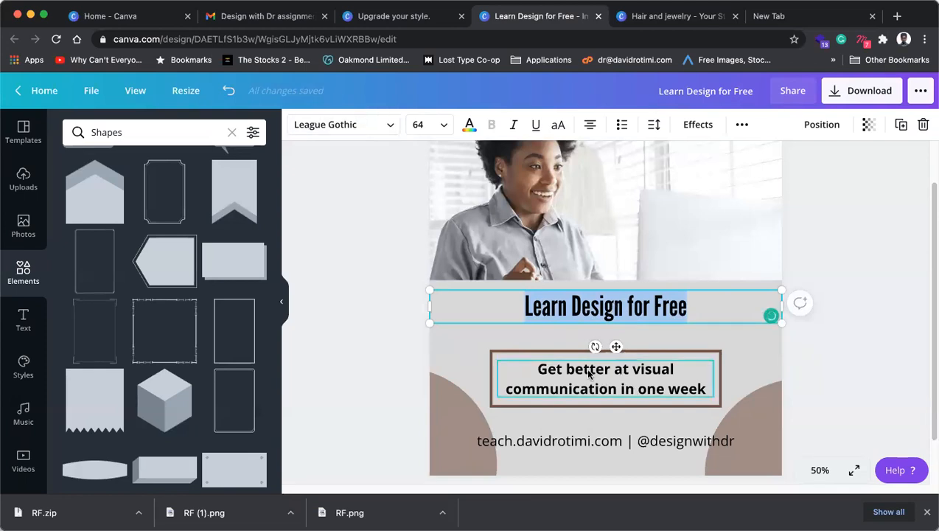
left_click_drag(581, 444, 580, 437)
left_click(491, 306)
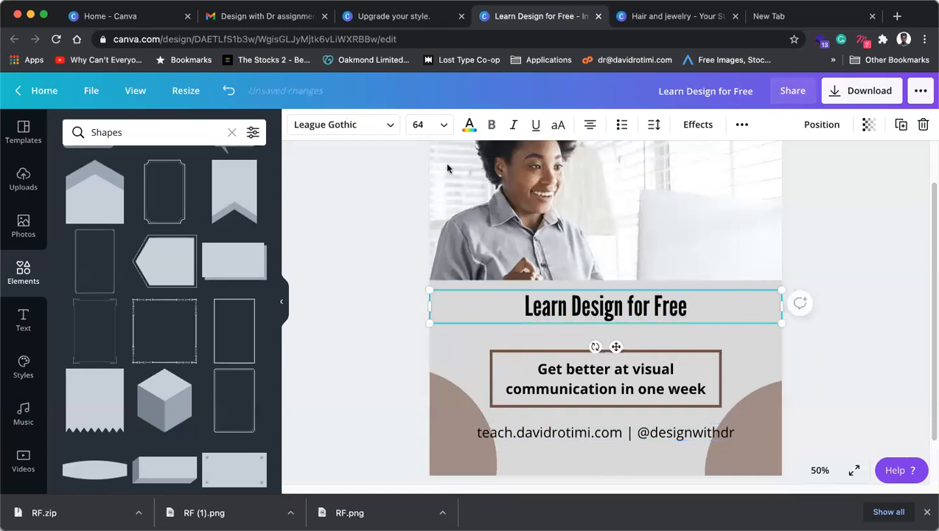
left_click(360, 134)
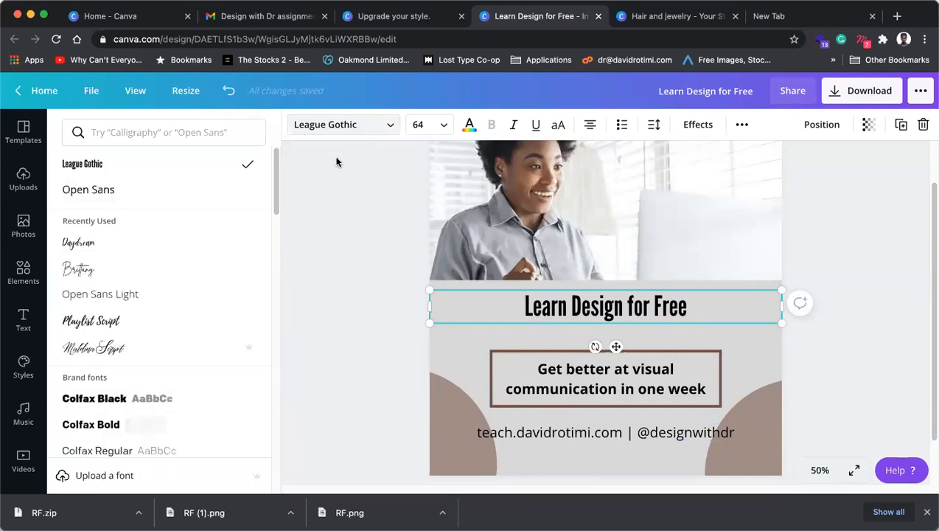
left_click(146, 132)
type("serif")
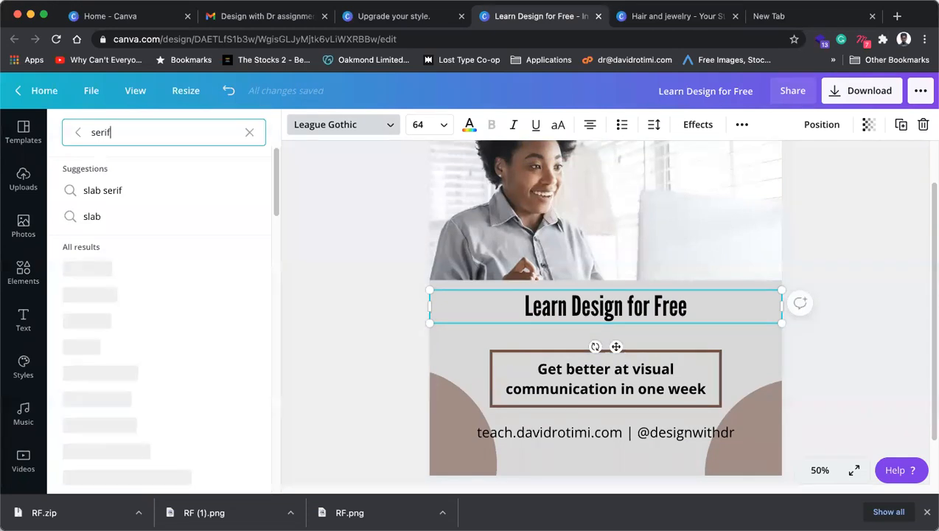
left_click(153, 373)
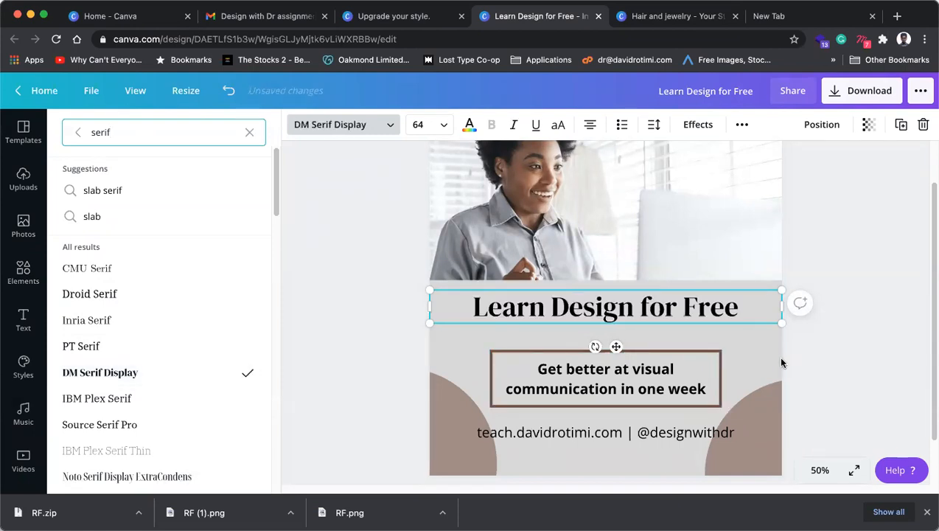
left_click(851, 354)
Step: Replace 'ree' with 'REE' so the heading reads 'Learn Design for FREE'
left_click(890, 343)
left_click(660, 314)
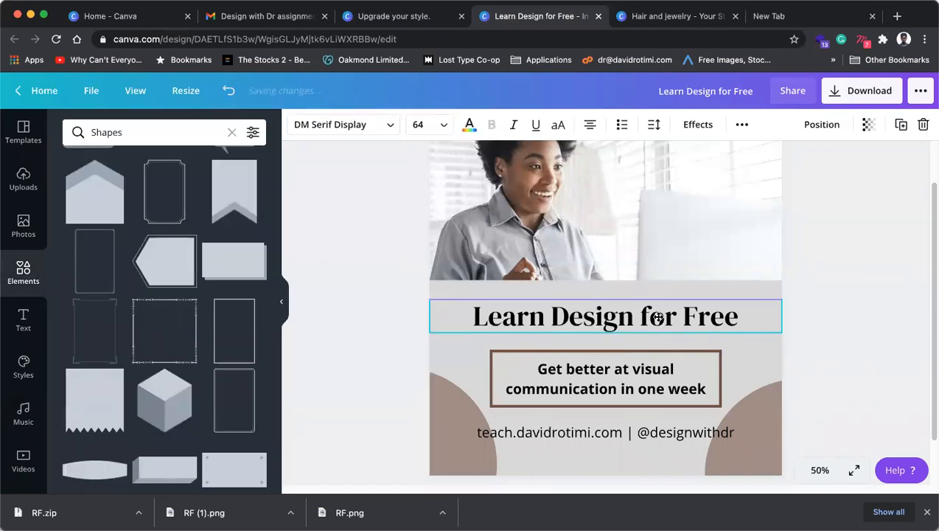
left_click(773, 344)
left_click(702, 323)
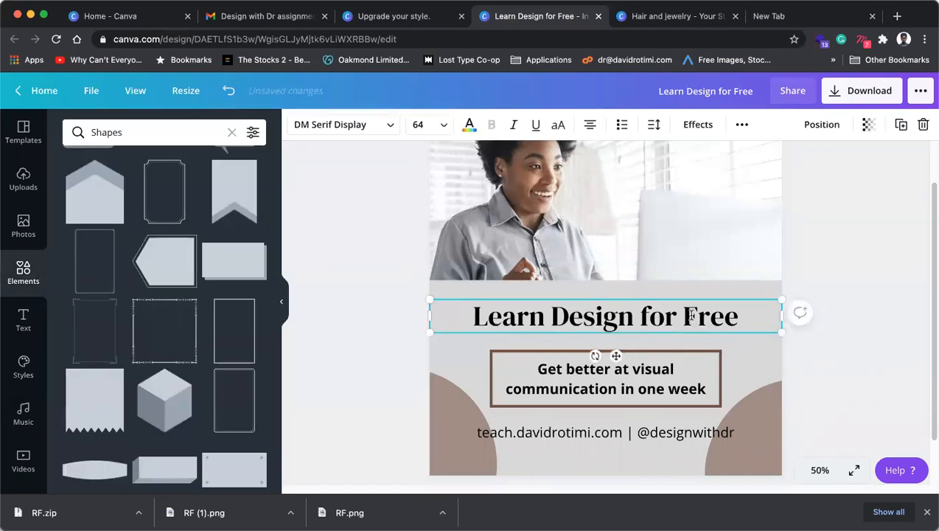
left_click_drag(699, 318, 734, 319)
type("REE")
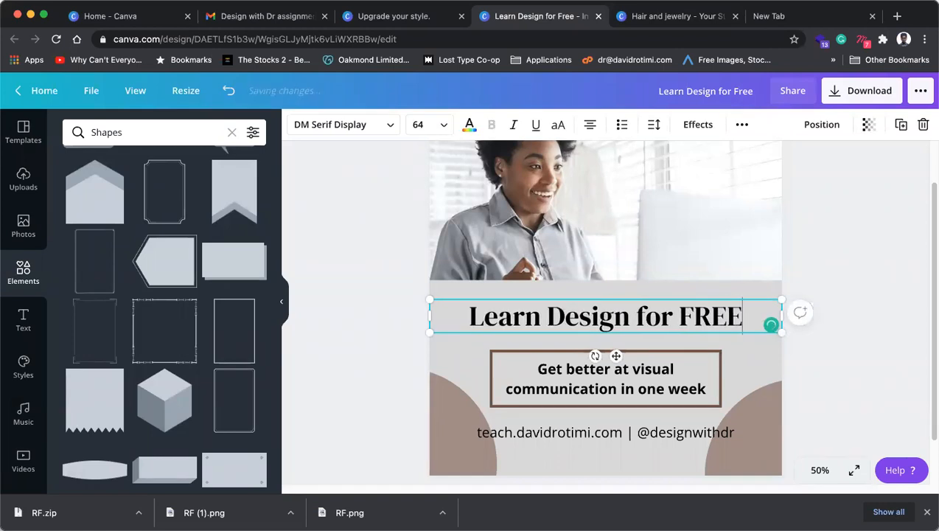
left_click(738, 355)
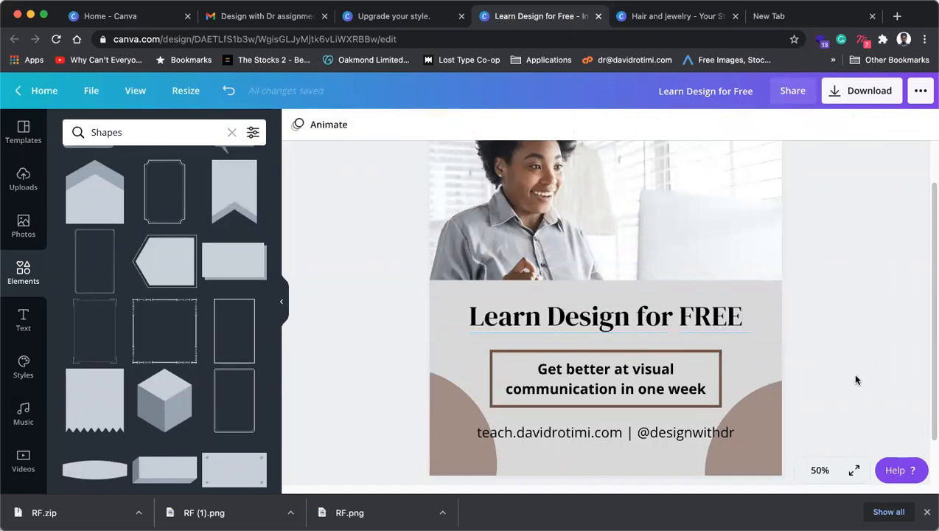
scroll(778, 413, "up", 1)
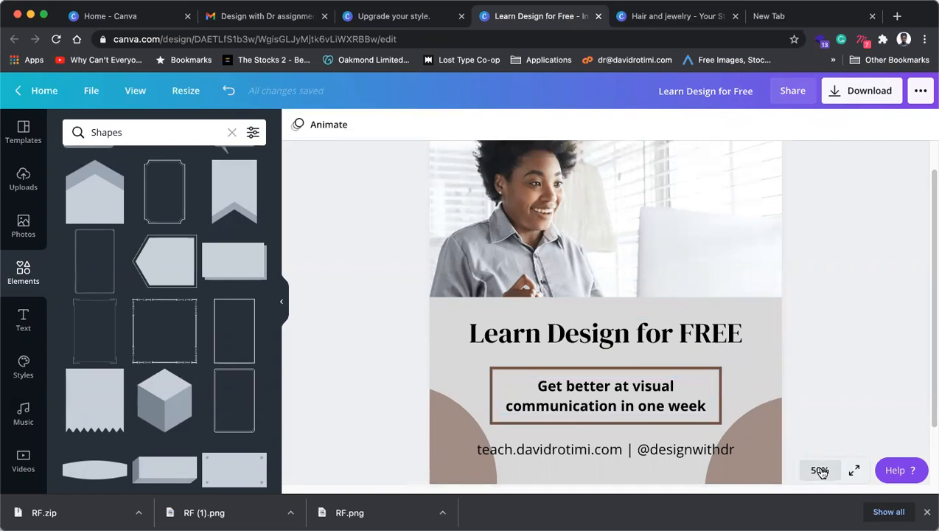
Step: Zoom out to the whole page and colour the heading brown
left_click(820, 470)
left_click(811, 344)
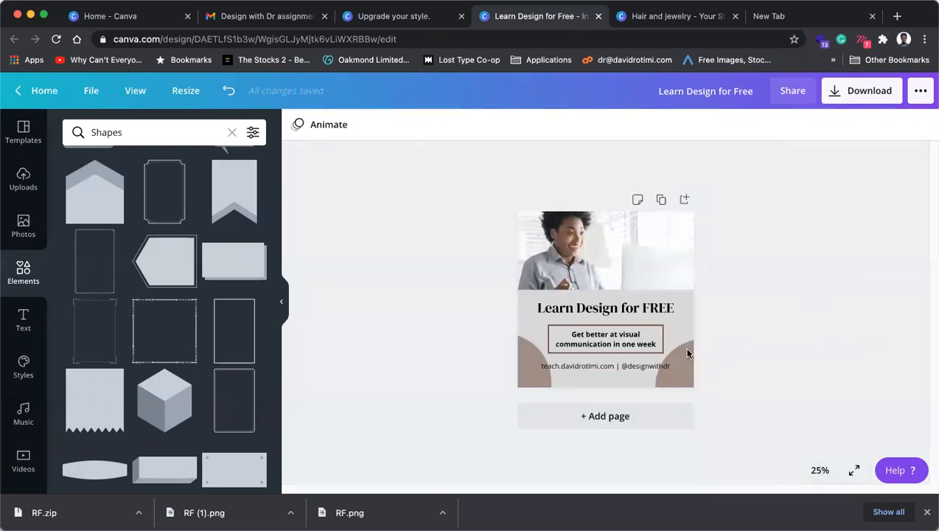
left_click(668, 314)
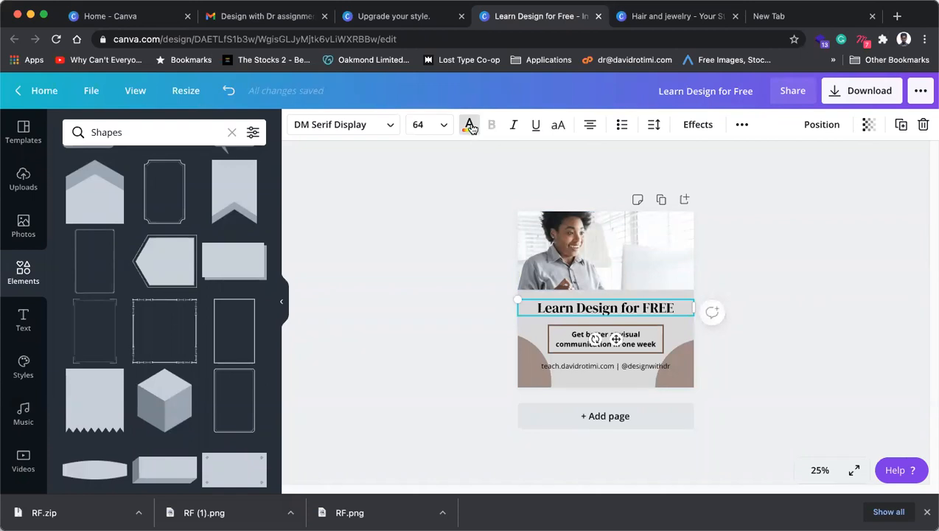
left_click(470, 126)
left_click(112, 254)
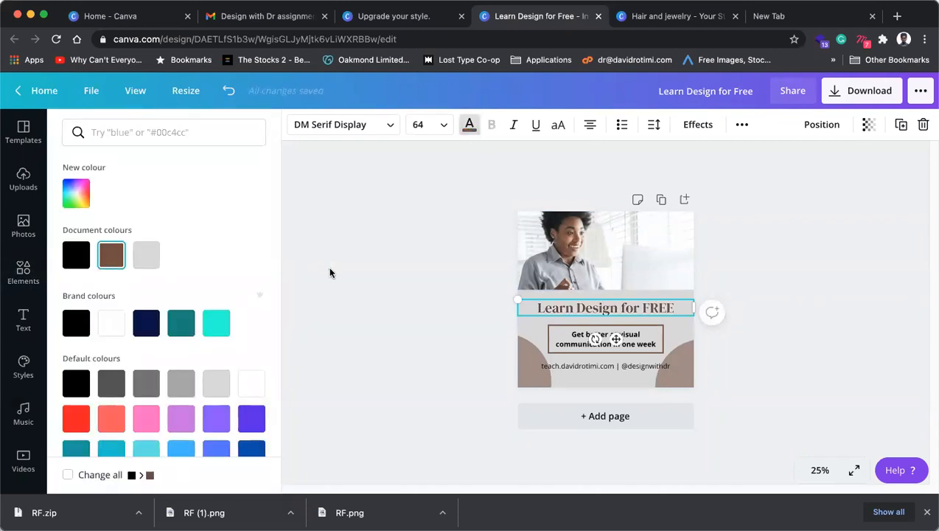
left_click(330, 273)
left_click(702, 310)
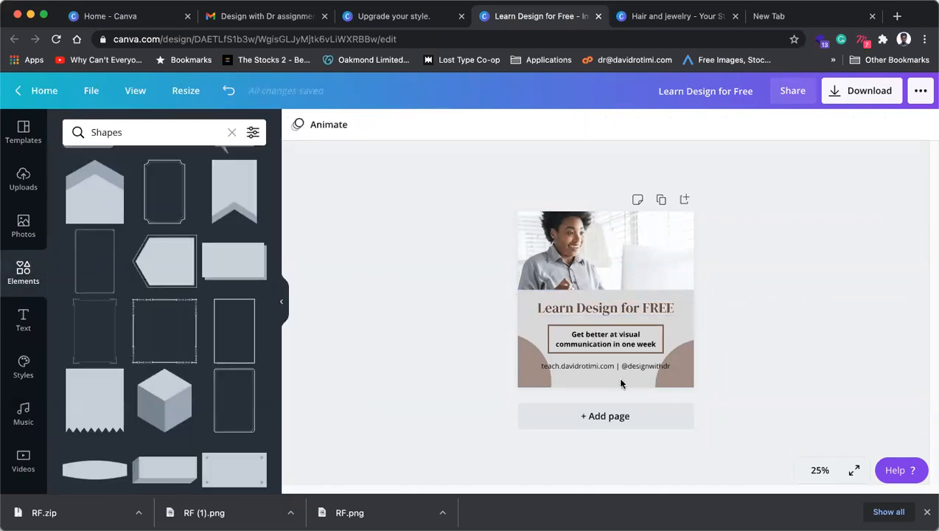
Step: Lower the right brown half-circle's transparency using the slider and value field
left_click(692, 377)
left_click(506, 378)
left_click(696, 379, "shift")
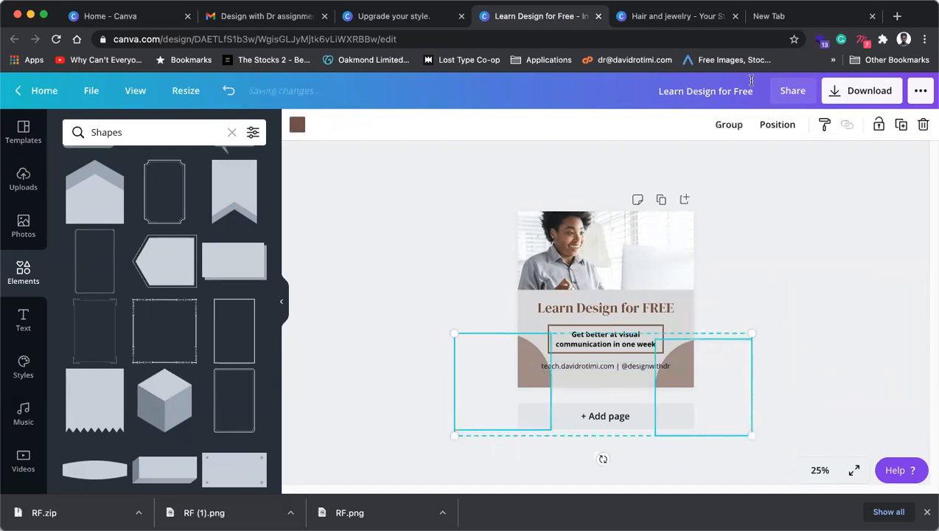
left_click(813, 339)
left_click(696, 356)
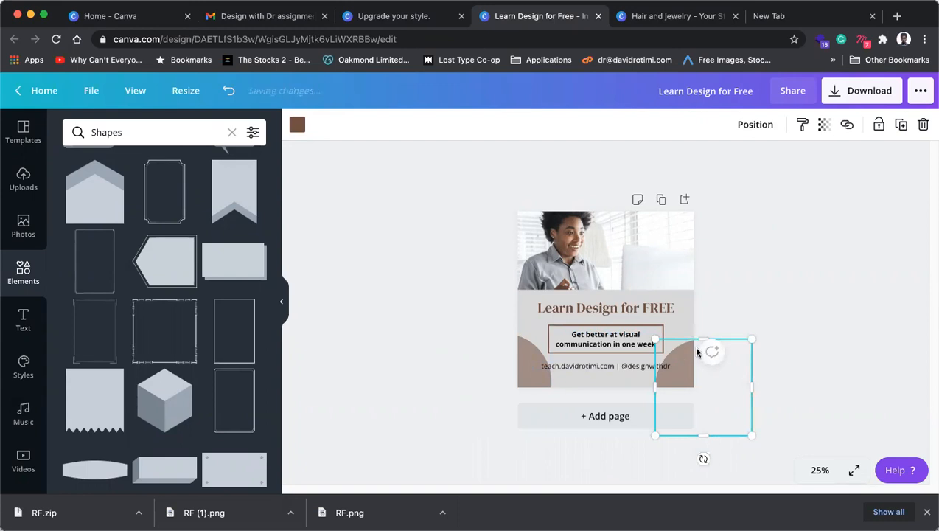
left_click(824, 125)
left_click(753, 160)
left_click_drag(747, 166, 746, 160)
left_click(804, 158)
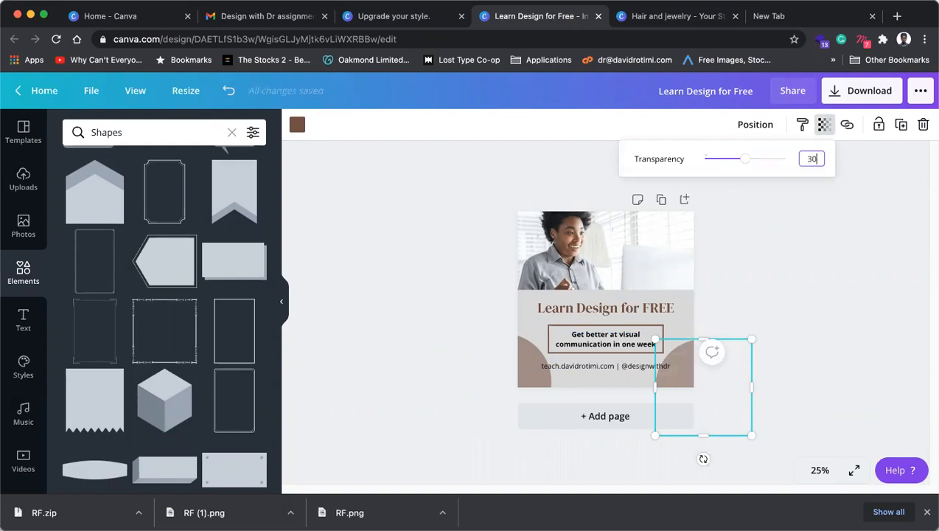
Step: Set the left half-circle's transparency to 30 and nudge it slightly into place
left_click(541, 382)
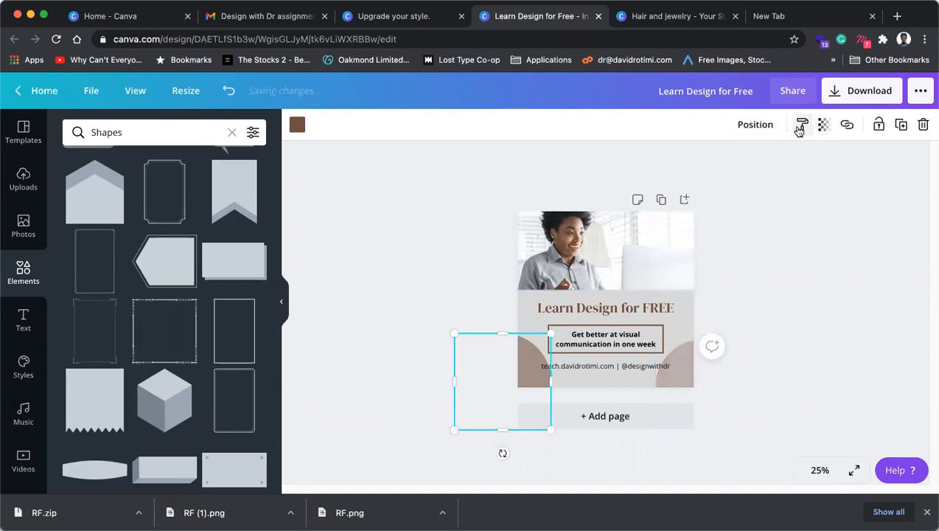
left_click(824, 124)
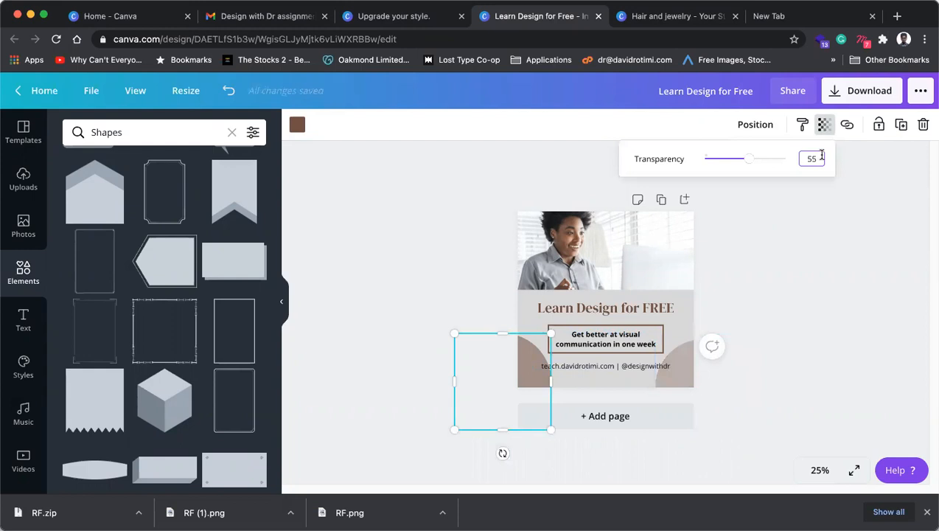
double_click(803, 158)
type("30")
key("Return")
left_click(725, 359)
left_click_drag(520, 380, 521, 383)
left_click(802, 296)
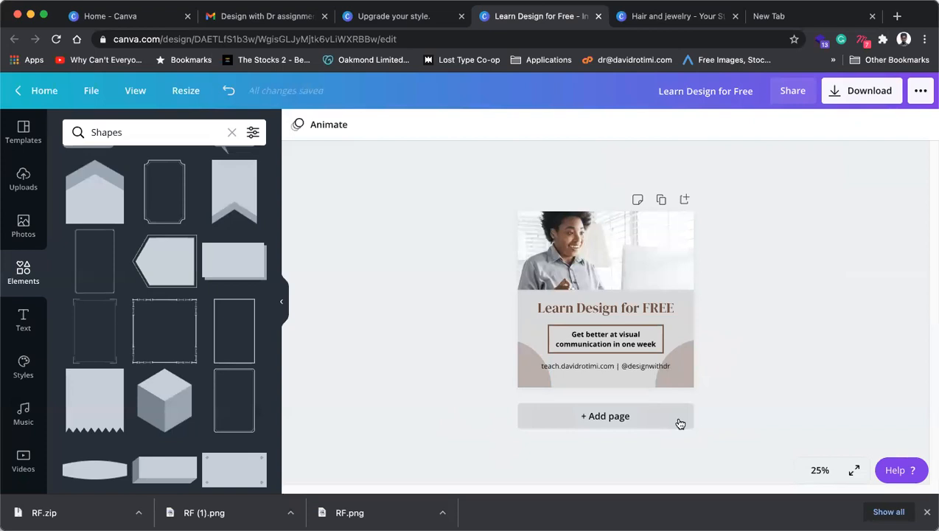
Step: Close the Learn Design for Free and Hair and jewelry designs, then view Upgrade your style
left_click(598, 16)
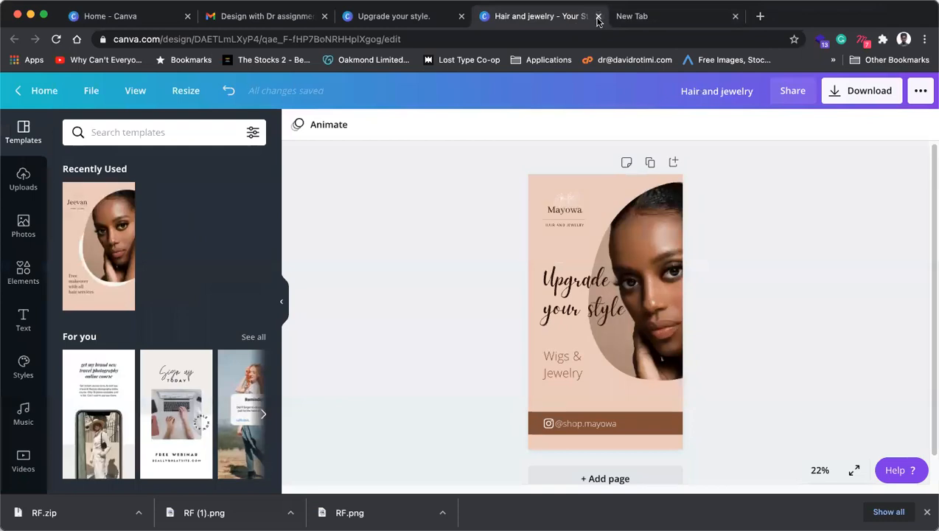
left_click(598, 17)
left_click(399, 21)
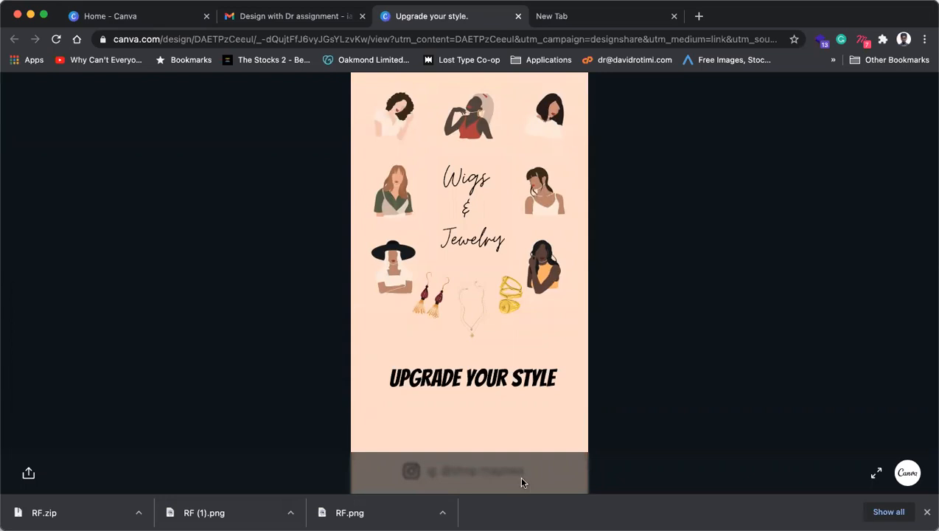
Step: Check the Upgrade your style share link, then close that design
left_click(29, 472)
left_click(187, 363)
left_click(518, 15)
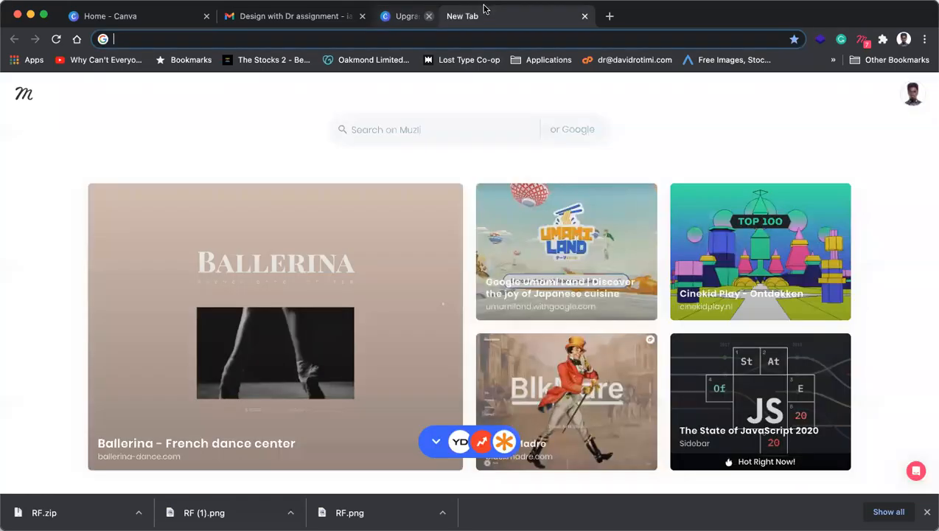
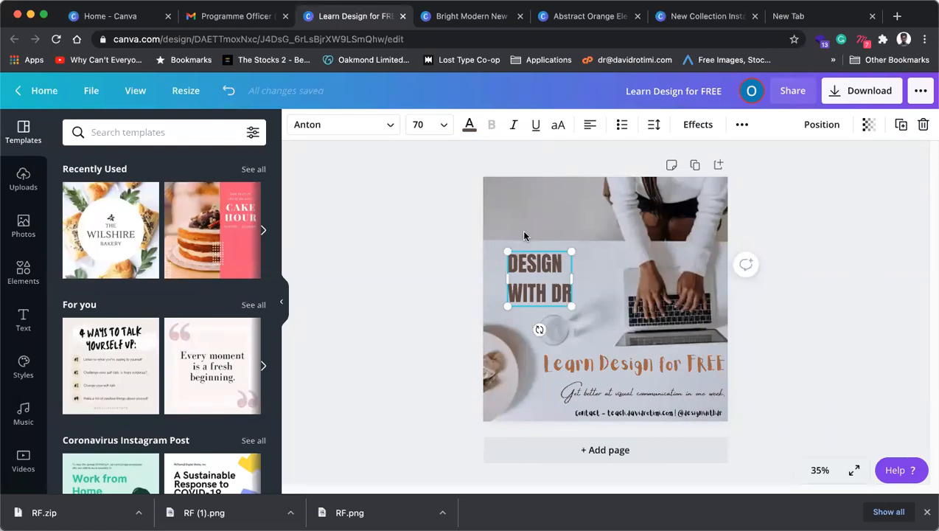
Step: Undo the heading moves and place the two-line DESIGN WITH DR heading at the photo's left middle
key("super+z")
key("super+z")
key("super+z")
key("super+z")
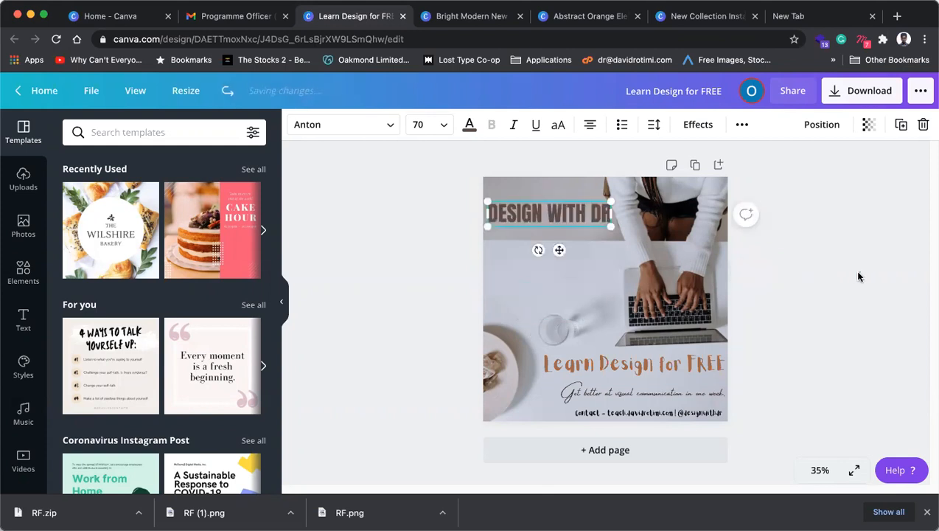
left_click(826, 272)
left_click(569, 216)
left_click(568, 217)
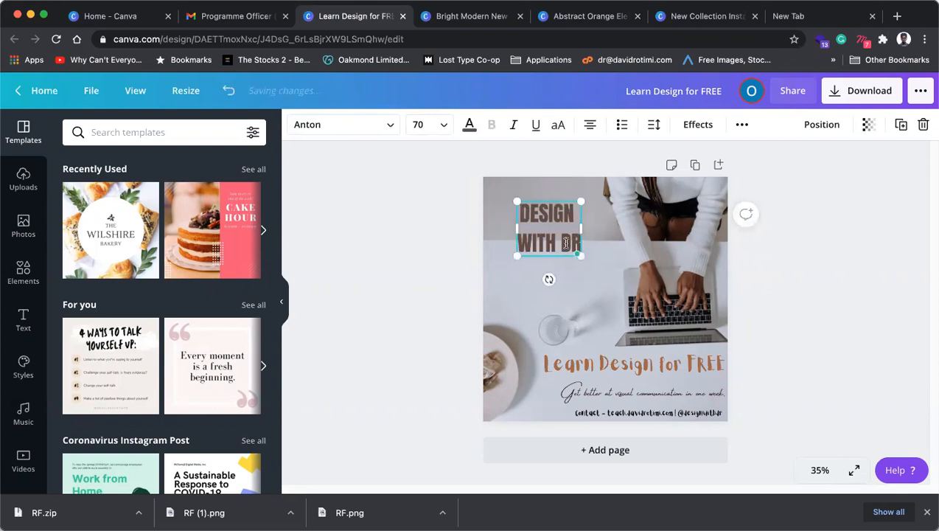
left_click_drag(551, 259, 543, 291)
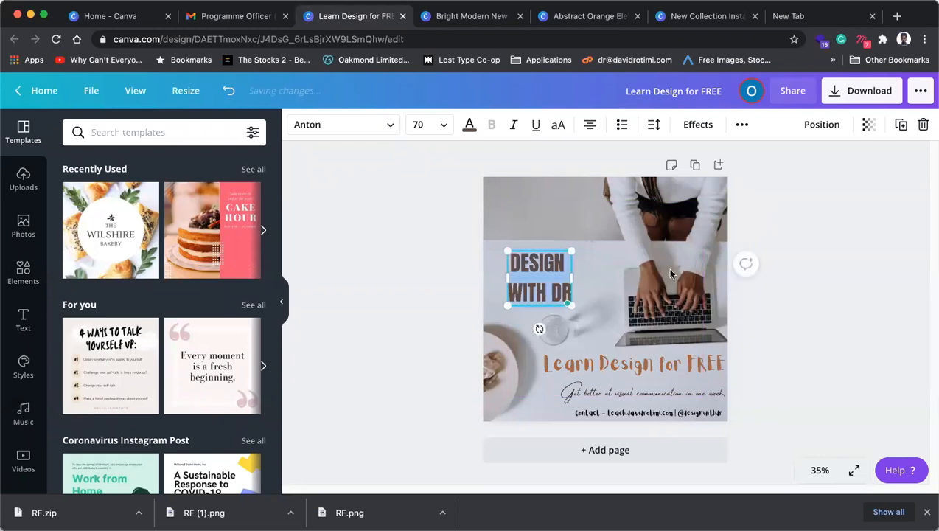
left_click(366, 120)
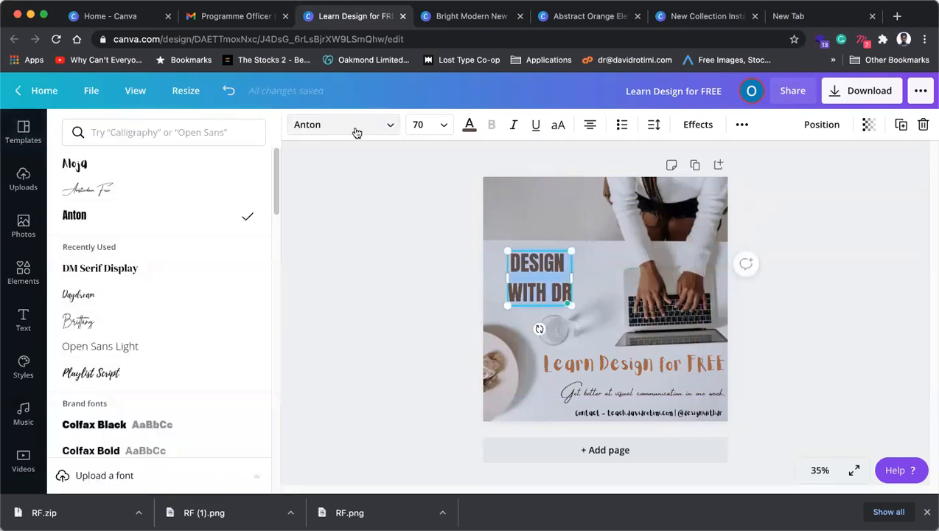
Step: Search the fonts for 'sans' and apply Gabriel Sans Bold to the DESIGN WITH DR heading
left_click(116, 128)
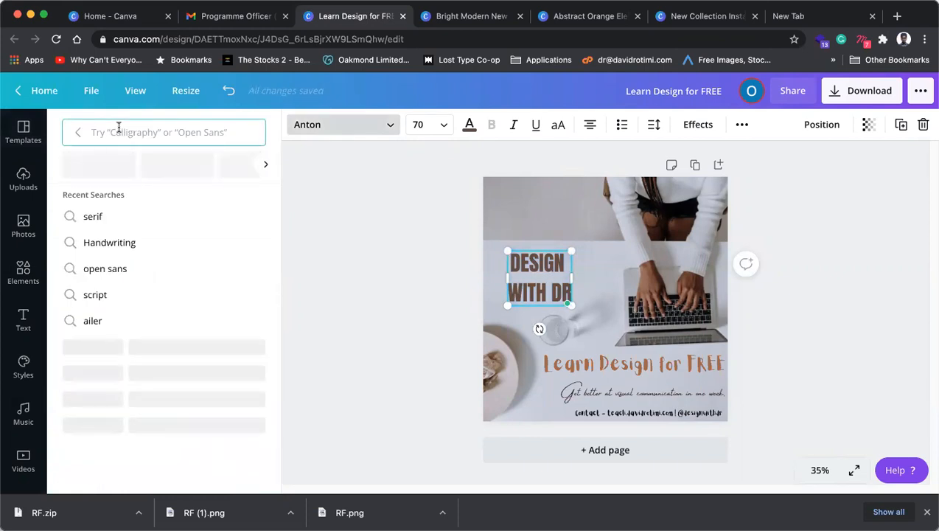
type("san")
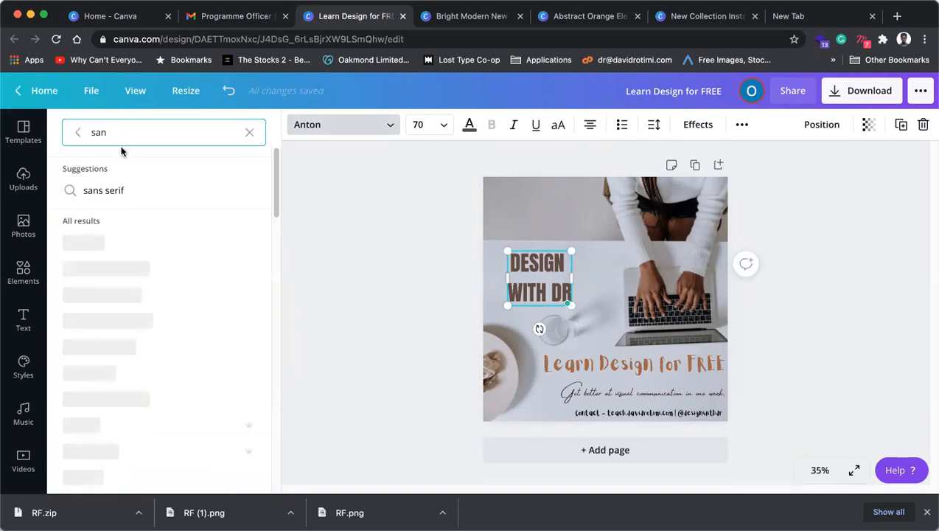
type("s")
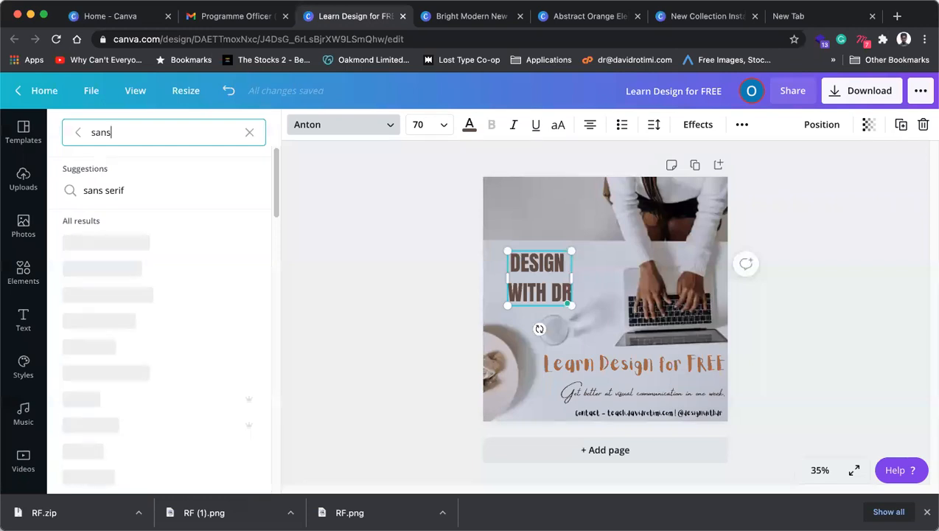
scroll(131, 340, "down", 3)
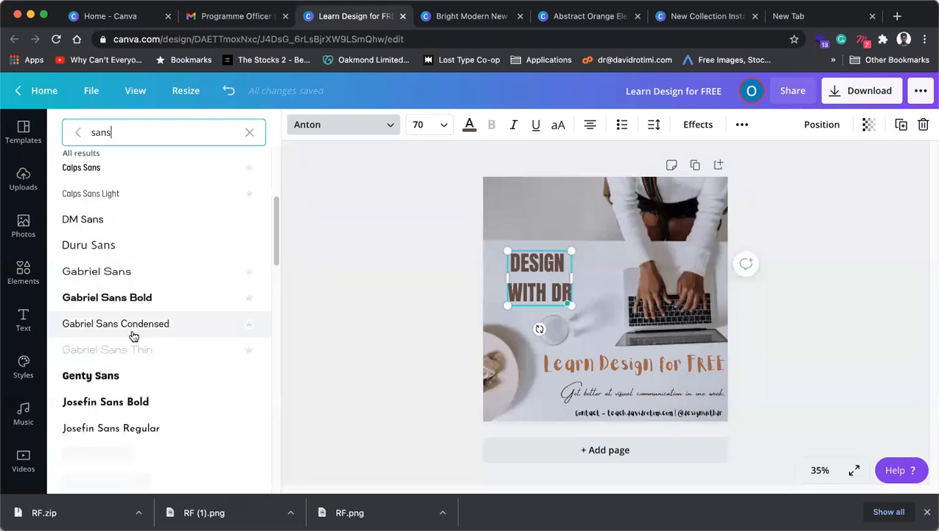
scroll(131, 335, "down", 3)
scroll(114, 244, "up", 1)
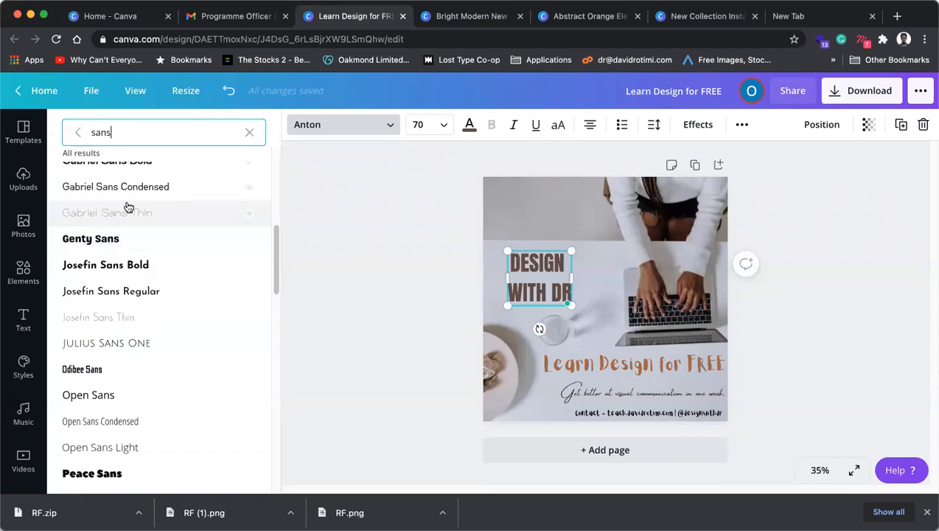
scroll(128, 207, "up", 1)
left_click(133, 183)
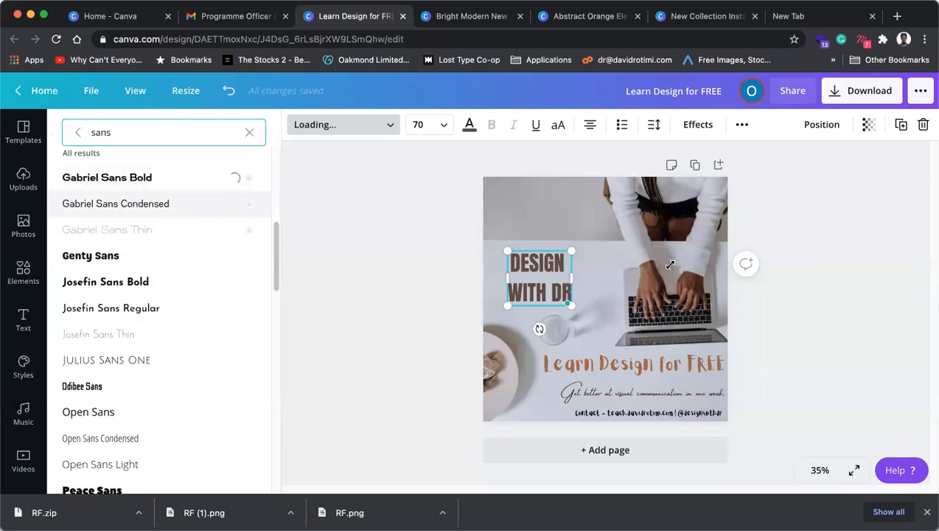
Step: Left-align the heading, shift it slightly right, and make the word DR bold
left_click(537, 291)
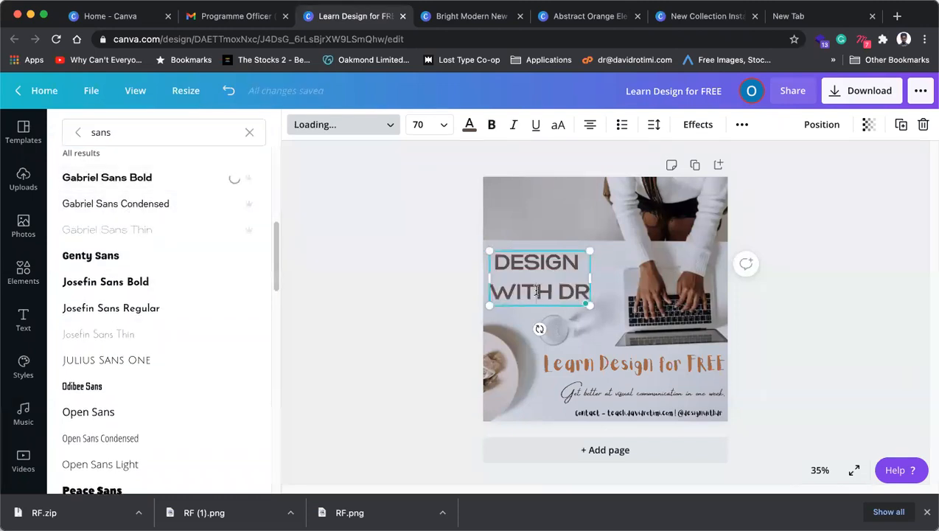
left_click(590, 124)
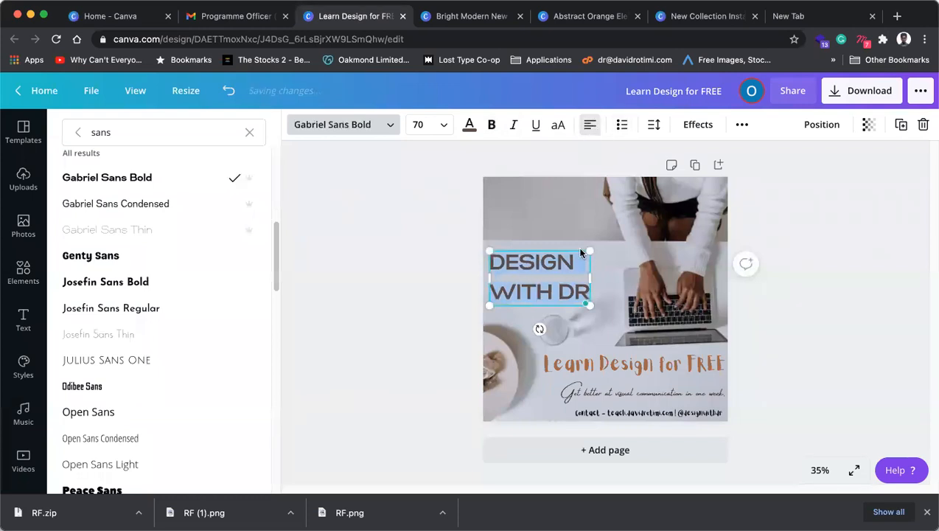
left_click_drag(573, 306, 599, 306)
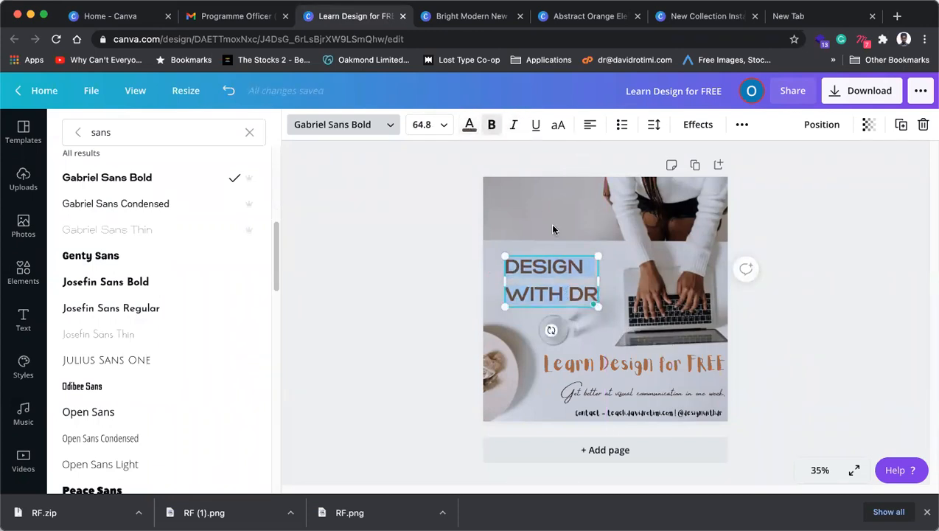
left_click_drag(598, 293, 569, 295)
left_click(569, 296)
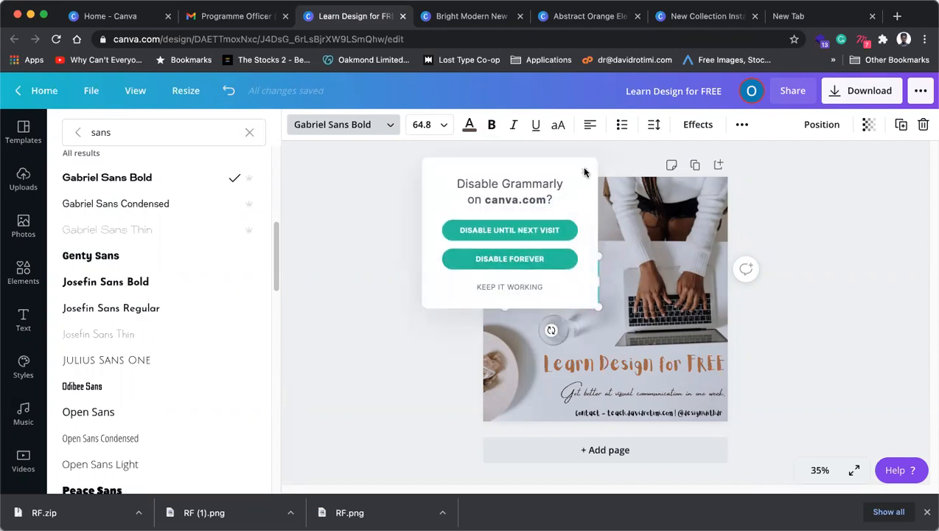
left_click(584, 172)
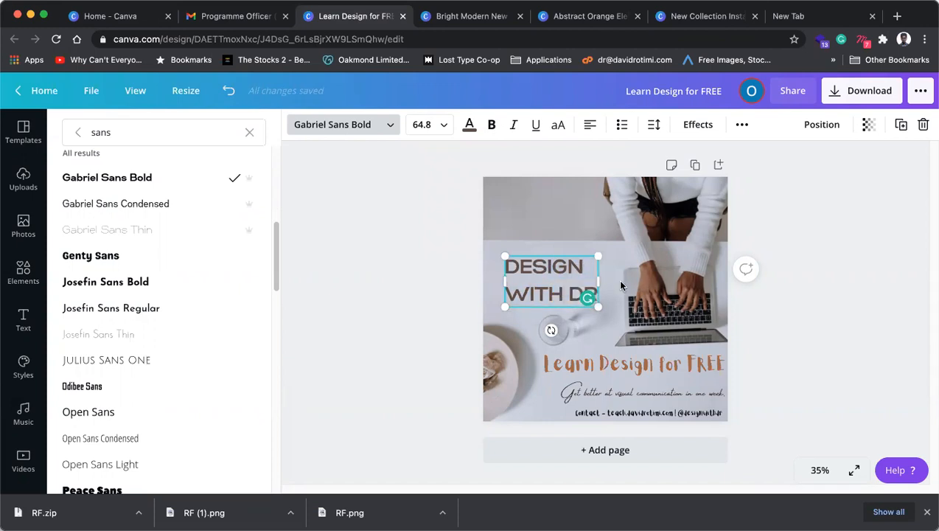
key("ctrl+b")
key("Escape")
left_click(796, 299)
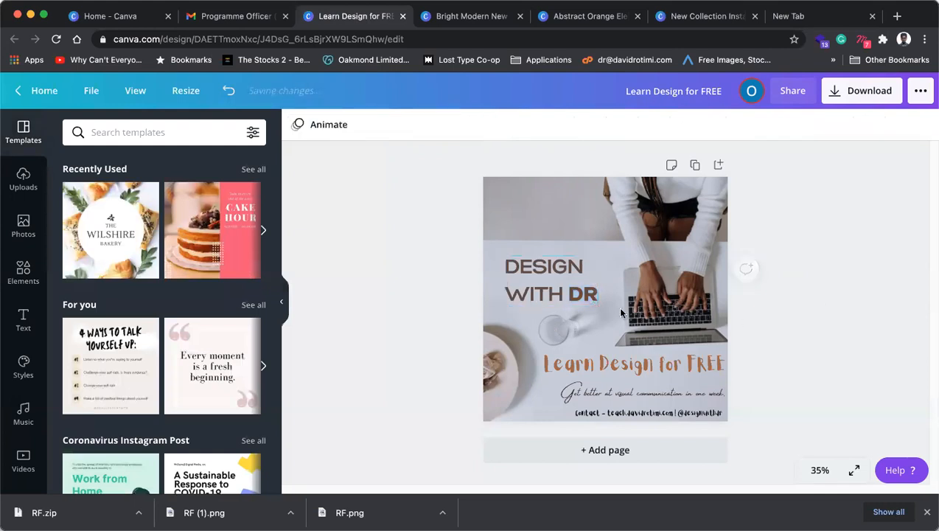
Step: Tighten the heading's line height to 1.05 and nudge it into alignment
triple_click(572, 297)
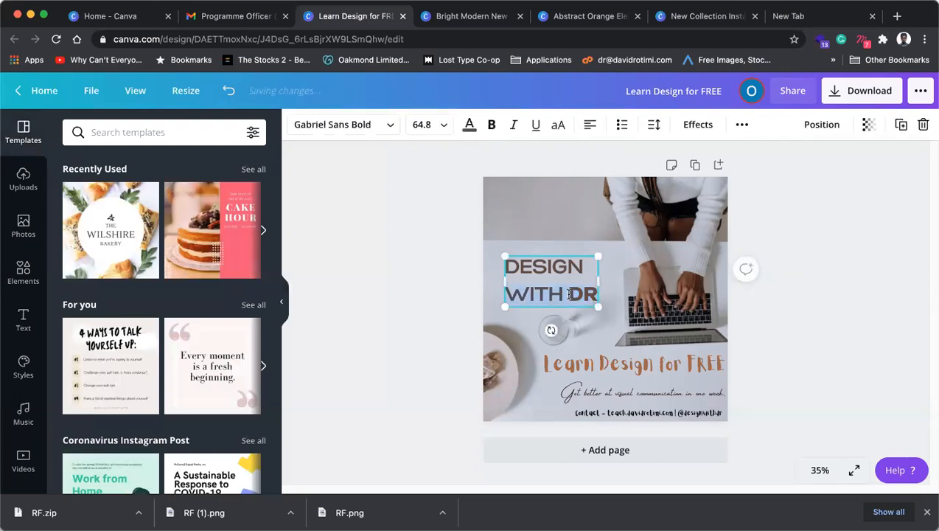
left_click(654, 125)
left_click(754, 193)
left_click_drag(754, 193, 740, 193)
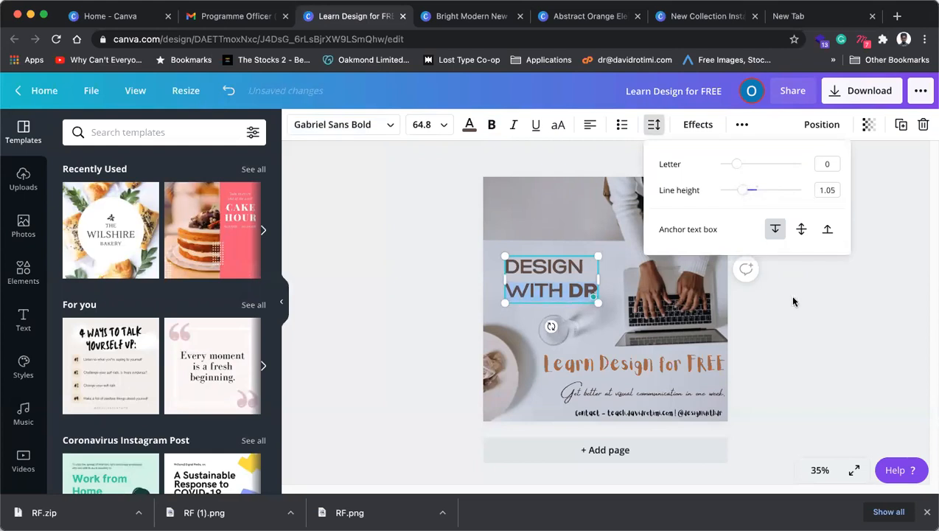
left_click(849, 315)
left_click(543, 290)
left_click_drag(543, 292, 541, 296)
left_click(720, 364)
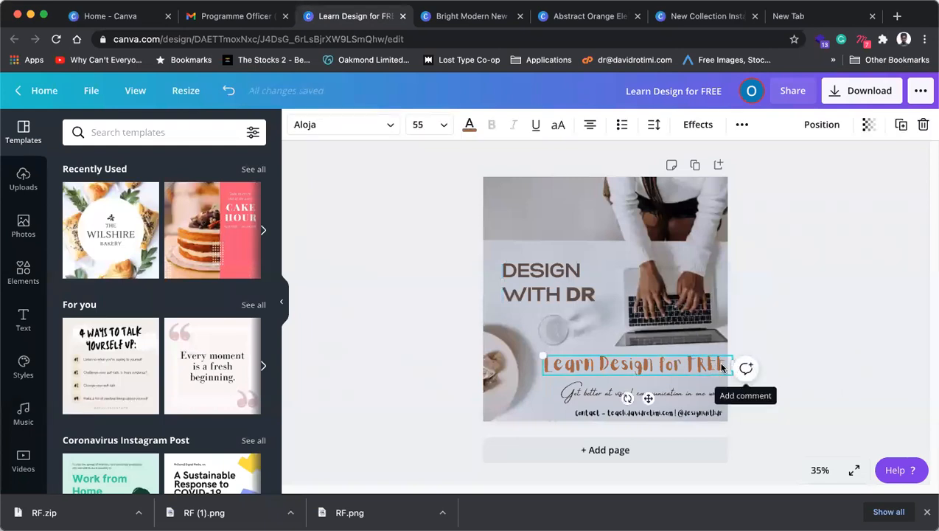
Step: Right-align Learn Design for FREE, delete a trailing character, and shrink it to 46.1
left_click_drag(715, 364, 686, 360)
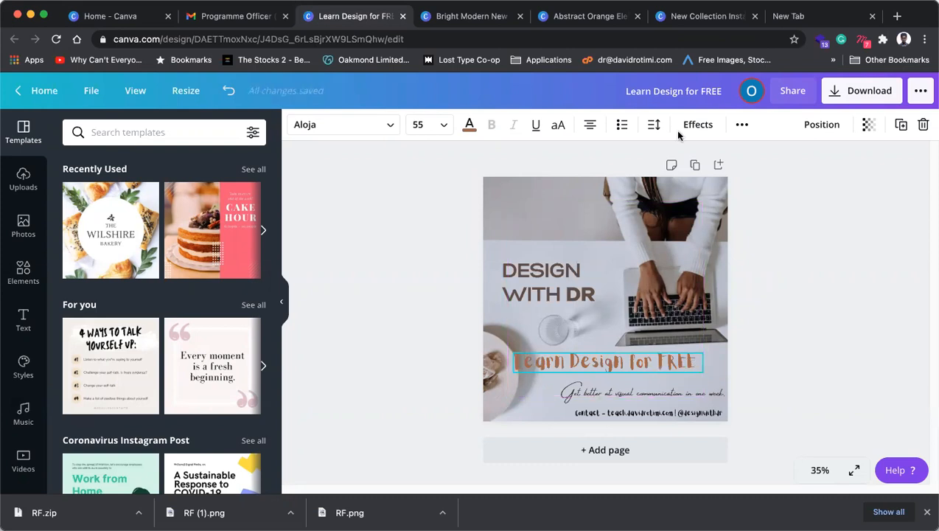
left_click(591, 125)
left_click(590, 127)
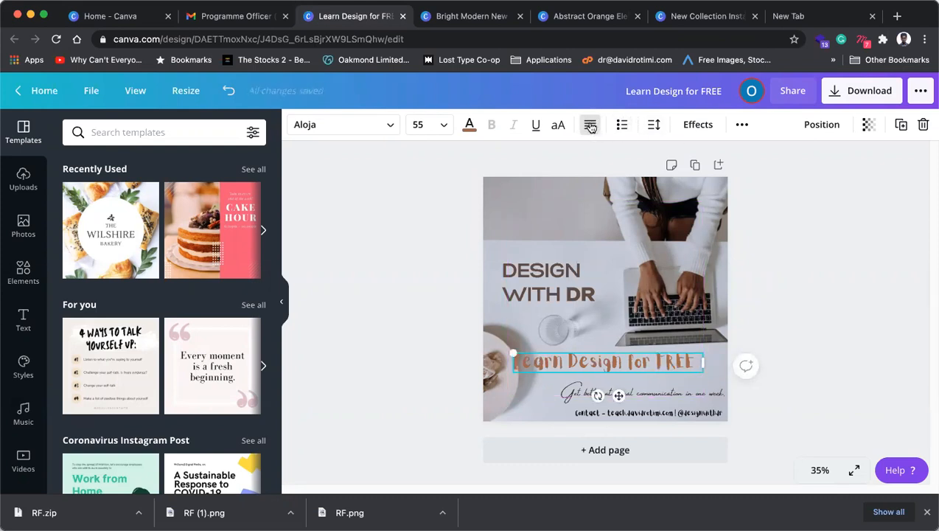
left_click(629, 360)
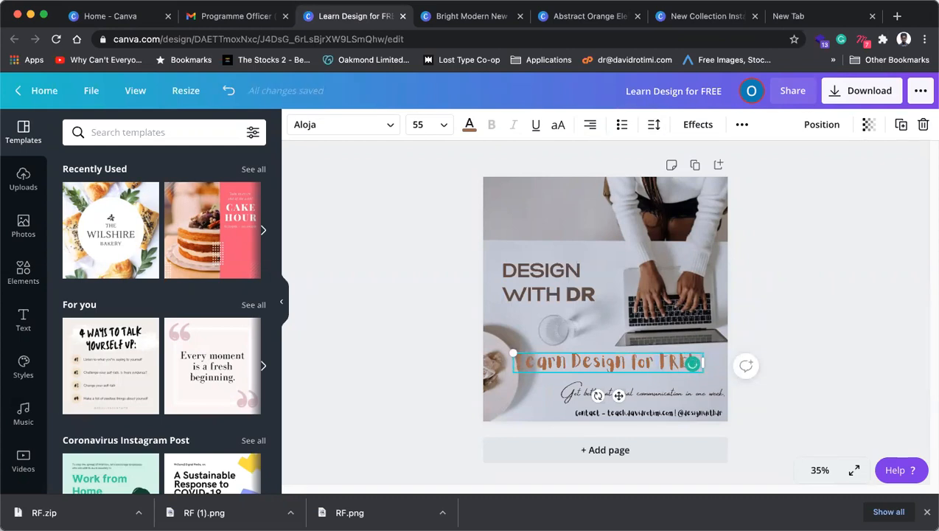
key("BackSpace")
left_click_drag(514, 352, 544, 355)
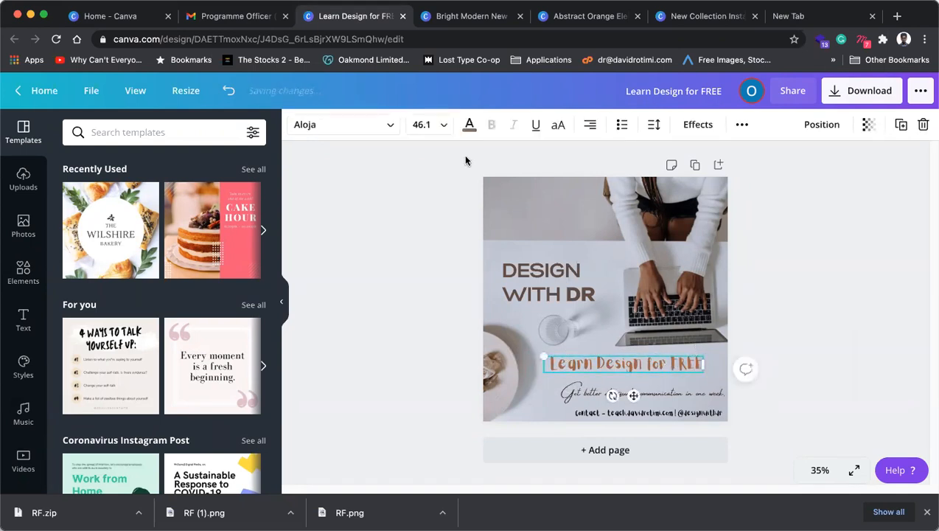
Step: Apply Gabriel Sans Condensed Bold to the Learn Design for FREE heading
left_click(388, 127)
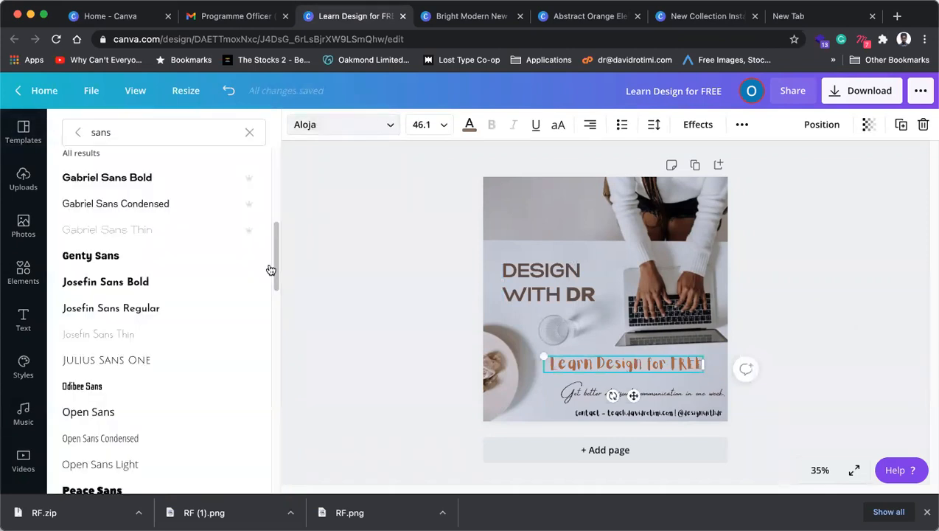
scroll(269, 270, "down", 3)
scroll(147, 333, "down", 2)
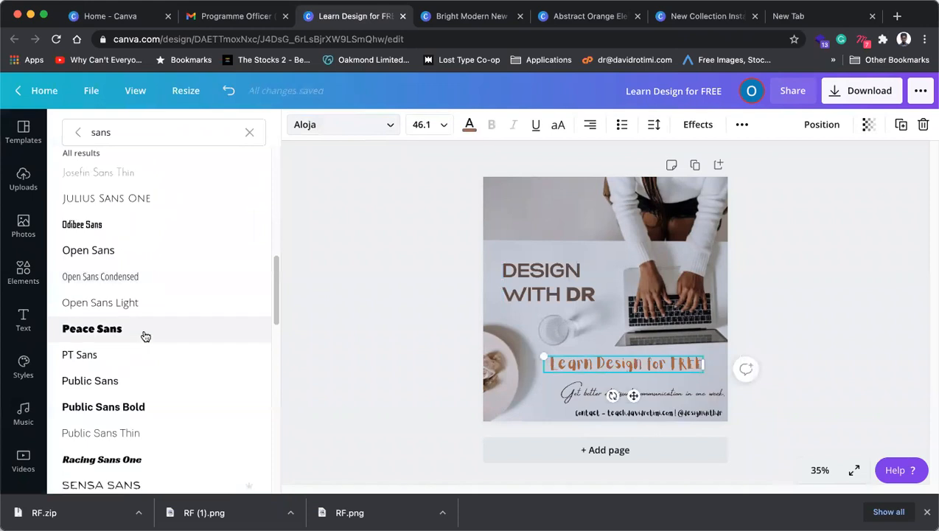
scroll(145, 336, "down", 1)
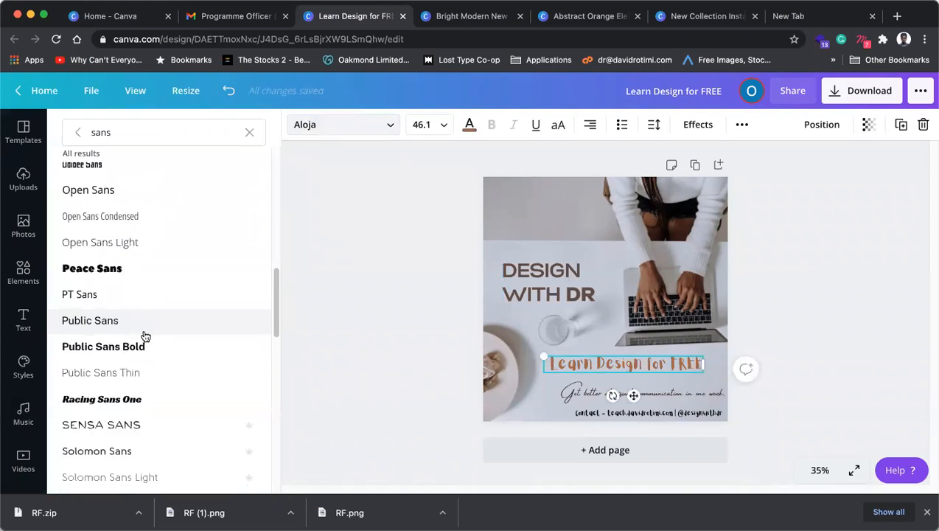
scroll(145, 336, "down", 5)
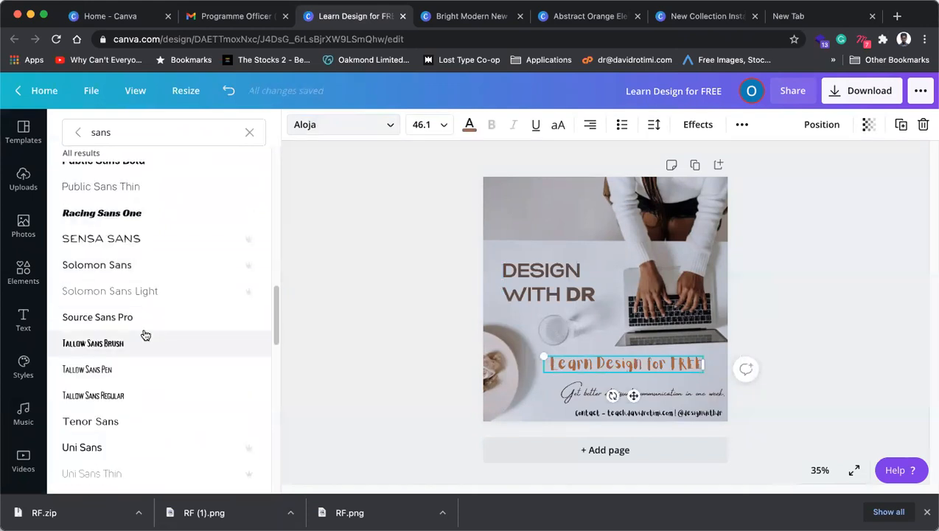
scroll(145, 335, "down", 2)
scroll(145, 335, "down", 5)
scroll(146, 335, "up", 15)
scroll(145, 334, "down", 8)
scroll(146, 334, "down", 6)
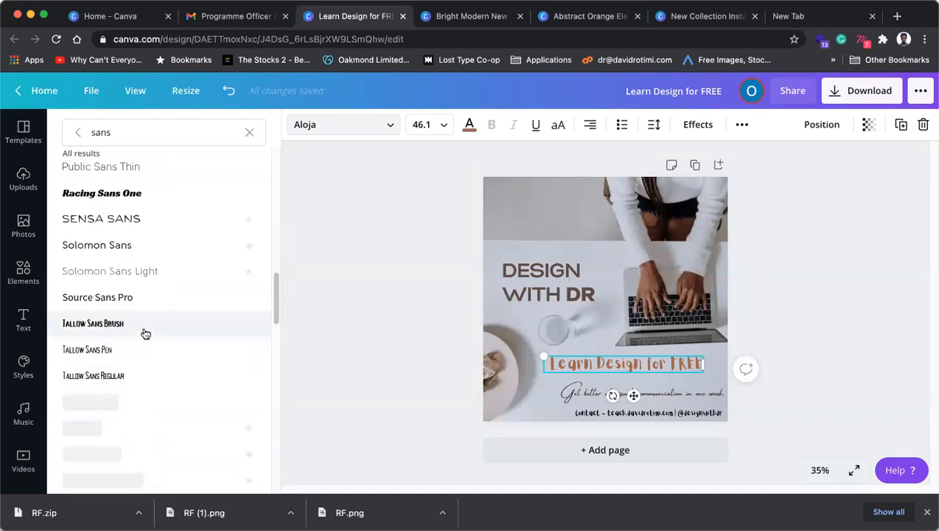
scroll(145, 334, "down", 7)
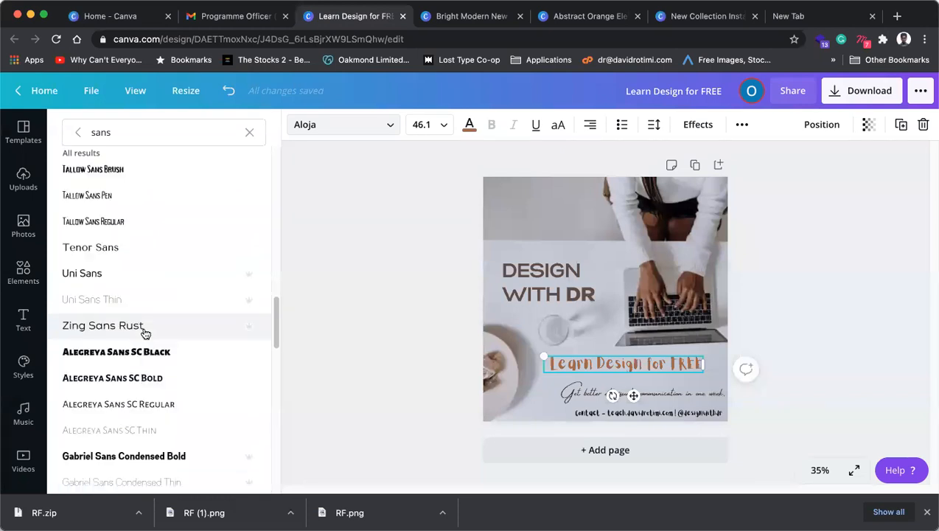
left_click(140, 366)
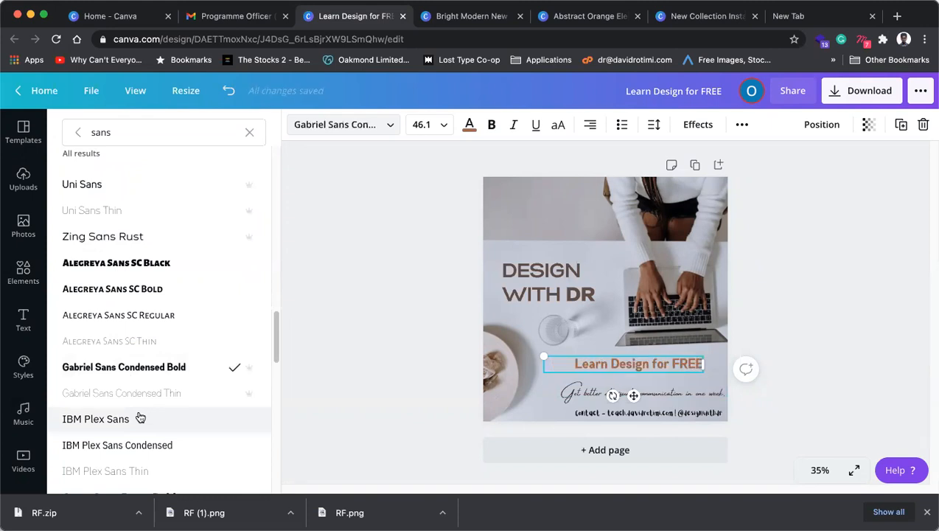
left_click(776, 320)
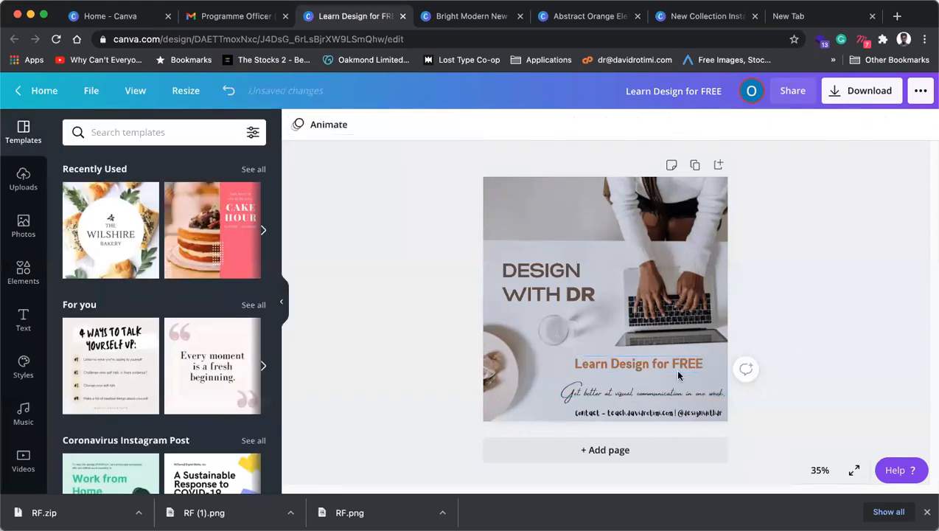
Step: Lower the heading slightly and set the script tagline in IBM Plex Sans
mouse_move(679, 375)
left_mouse_down()
mouse_move(691, 391)
mouse_move(683, 389)
left_mouse_up()
left_click(703, 391)
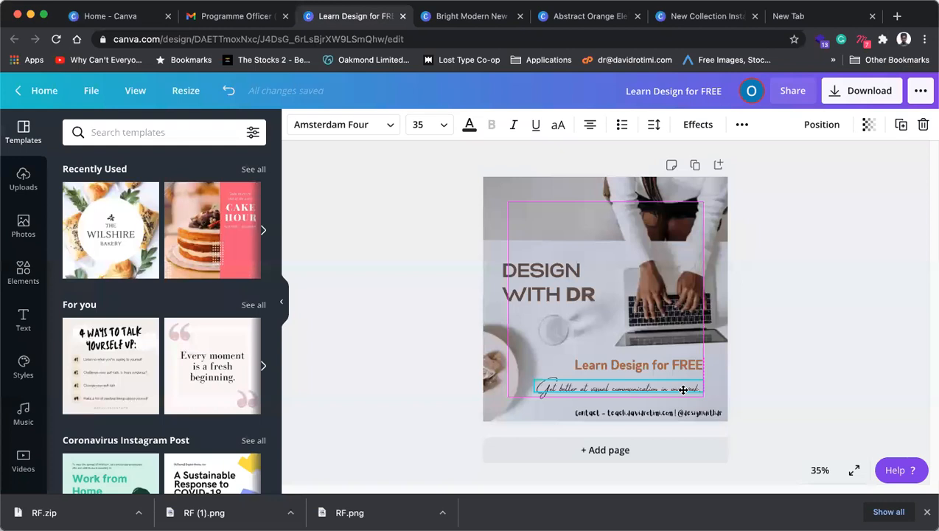
left_click_drag(683, 390, 684, 390)
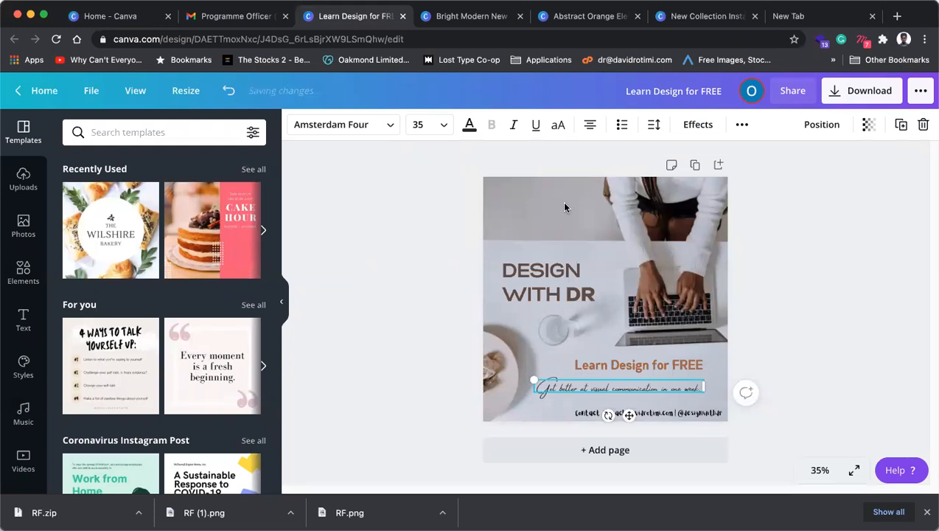
left_click(386, 126)
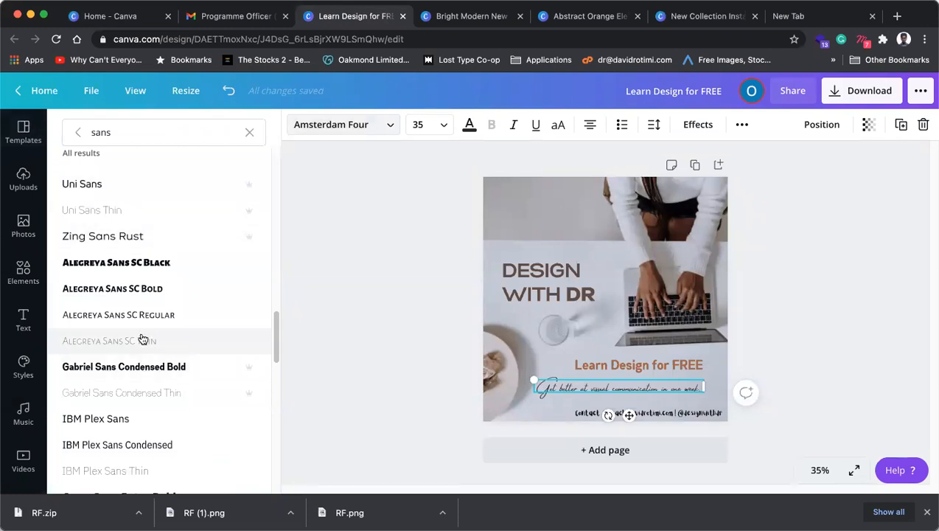
scroll(142, 396, "down", 2)
scroll(142, 398, "down", 2)
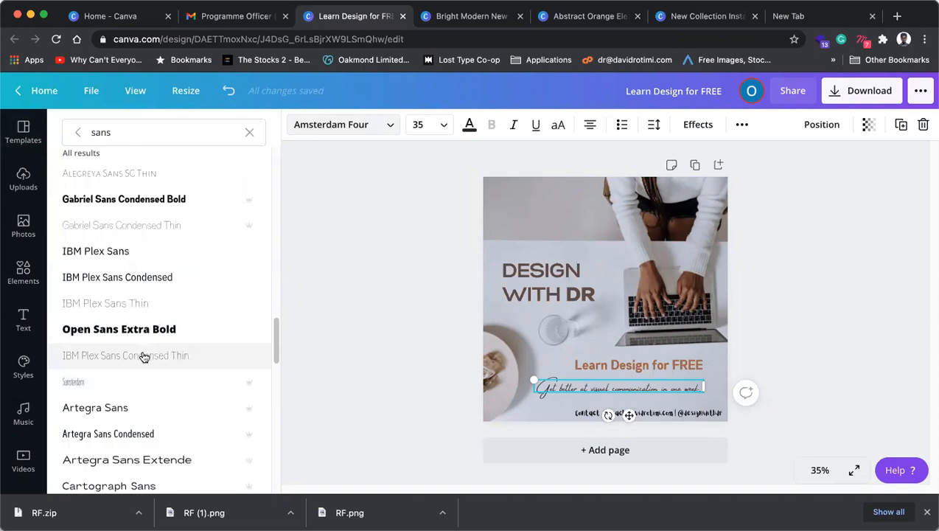
scroll(145, 358, "down", 1)
left_click(139, 222)
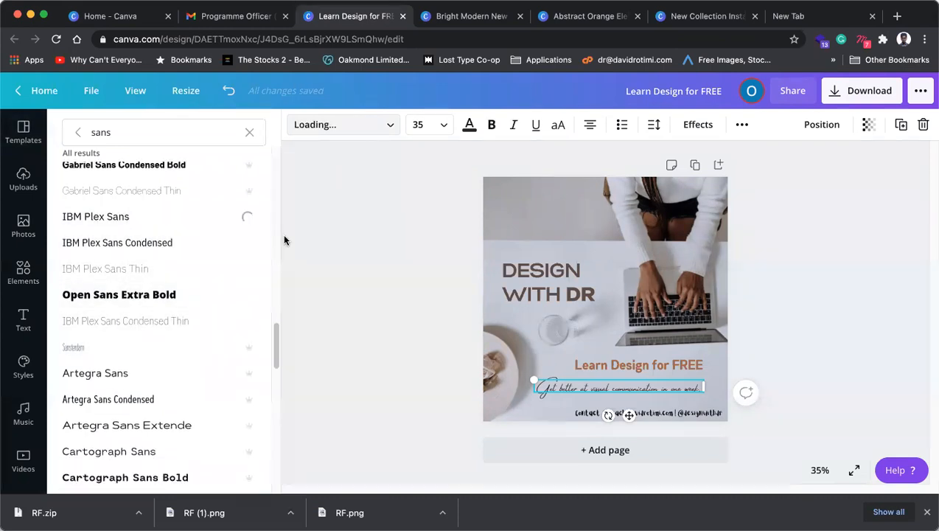
Step: Reduce the tagline to size 25 on one line and right-align it
key("super+shift+comma")
key("super+shift+comma")
key("super+shift+comma")
key("super+shift+comma")
key("super+shift+comma")
key("super+shift+comma")
key("super+shift+comma")
key("super+shift+comma")
key("super+shift+comma")
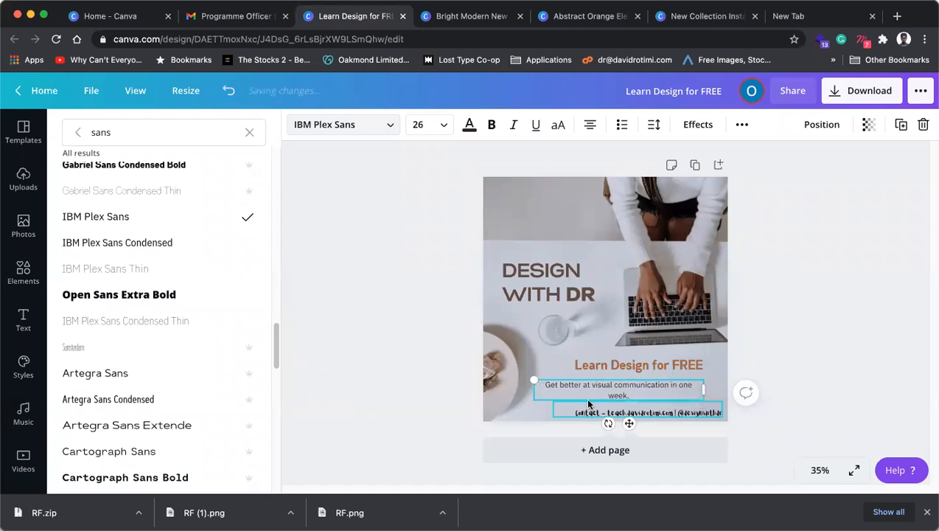
key("super+shift+comma")
left_click(589, 127)
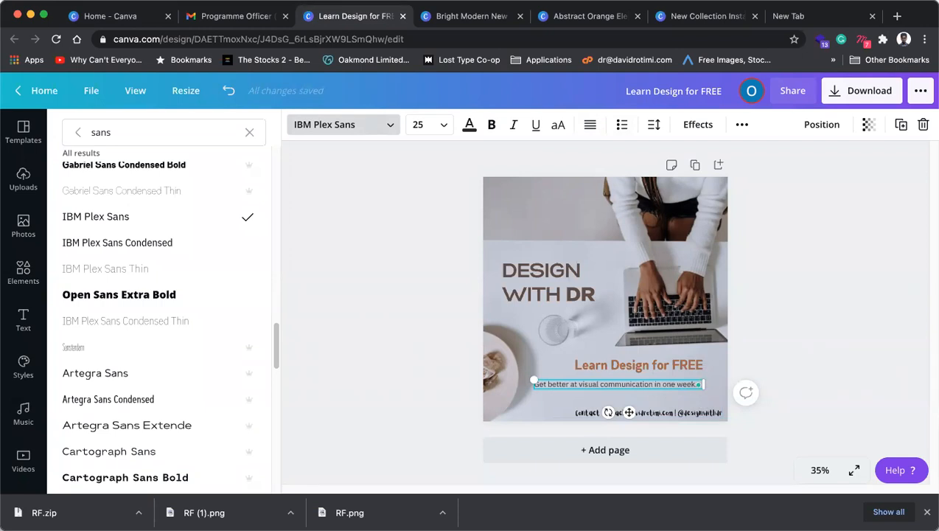
double_click(587, 386)
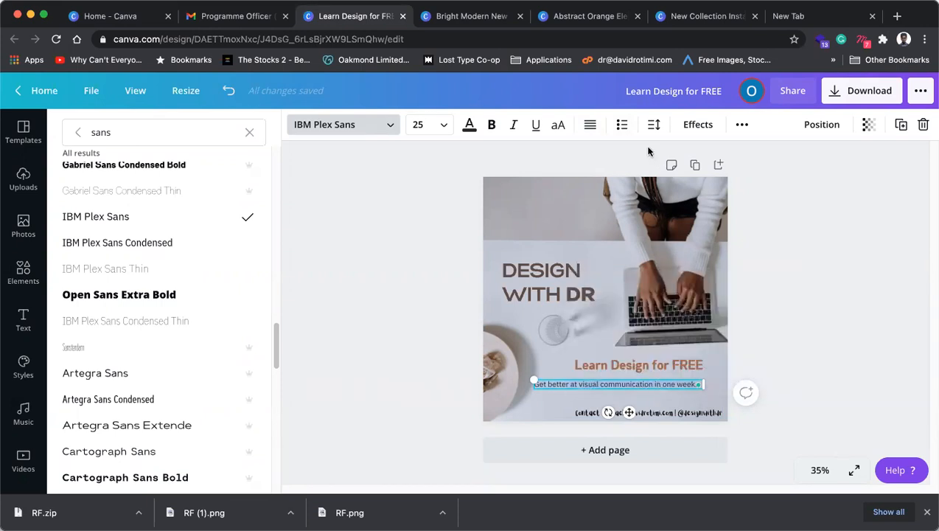
left_click(590, 126)
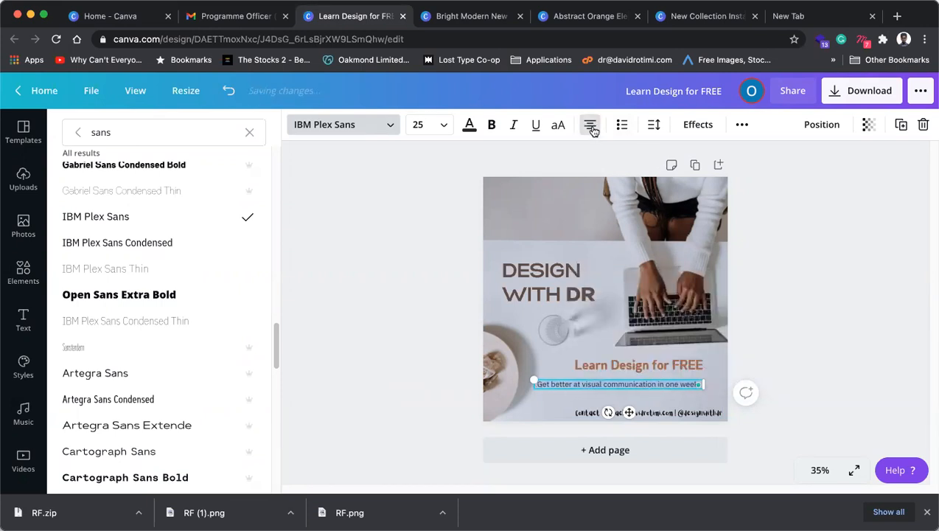
left_click(819, 343)
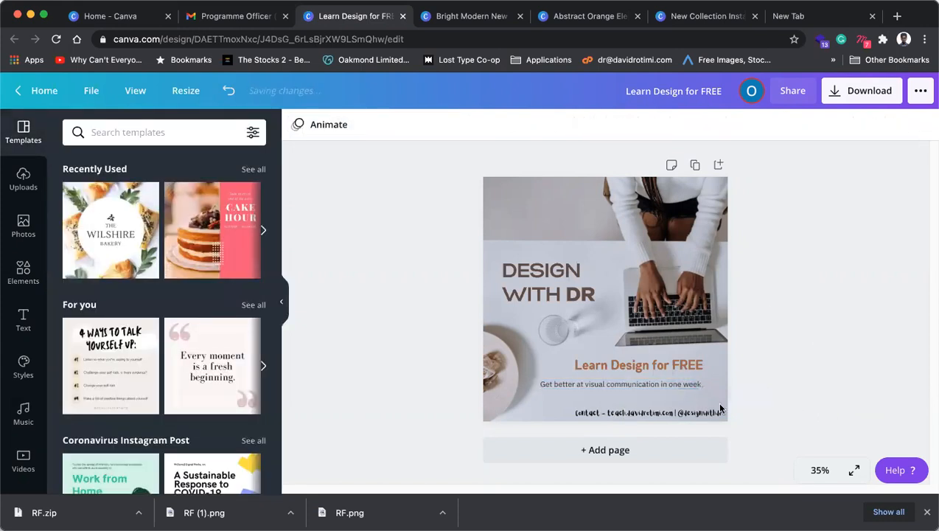
Step: Delete the tagline's trailing full stop and nudge the tagline up slightly
left_click(657, 387)
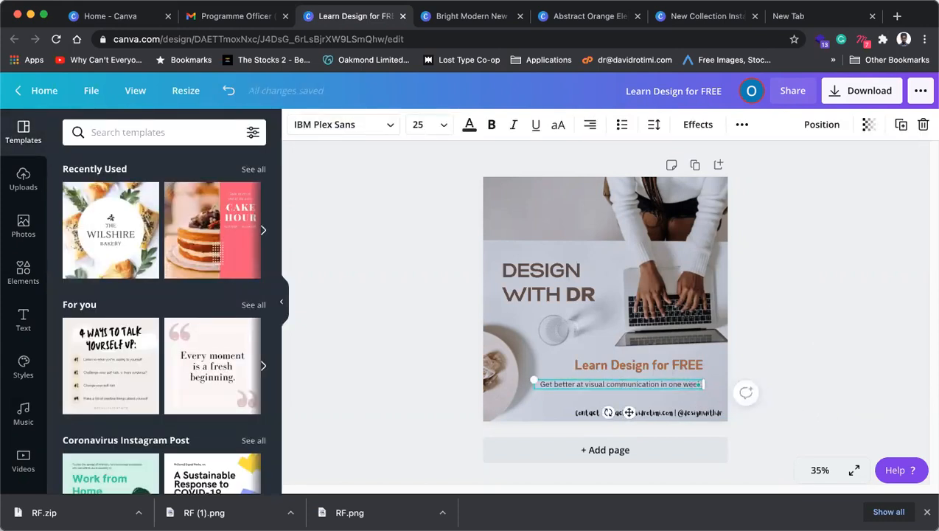
key("BackSpace")
left_click(909, 312)
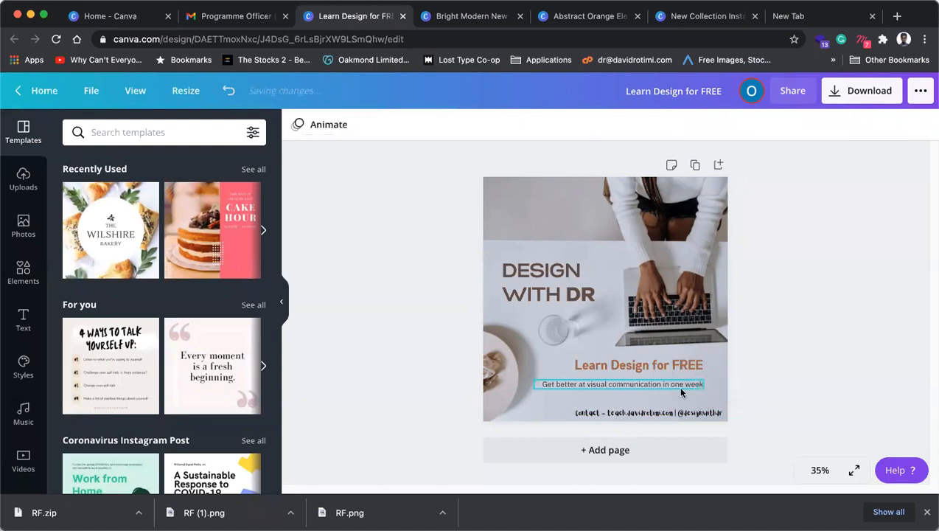
left_click_drag(671, 385, 672, 384)
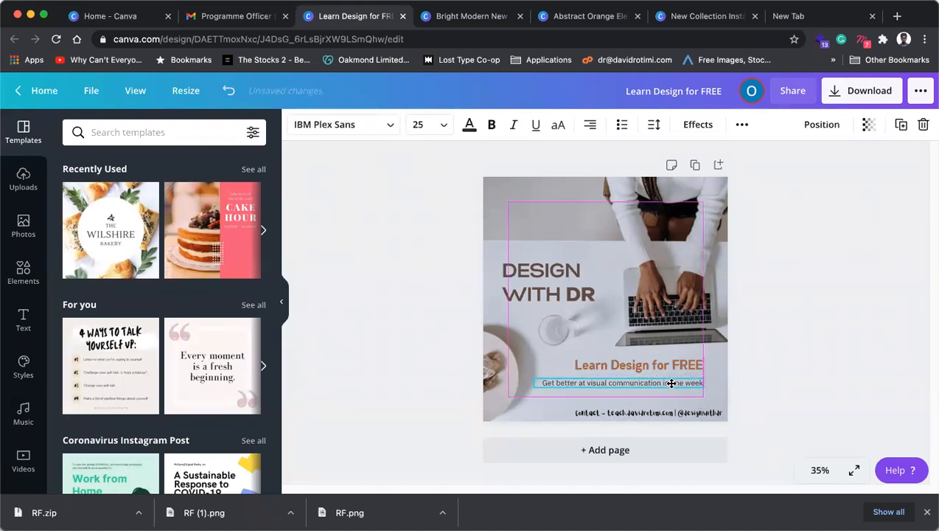
left_click(803, 386)
Step: Nudge the contact line left and move the heading and tagline up together
left_click(689, 401)
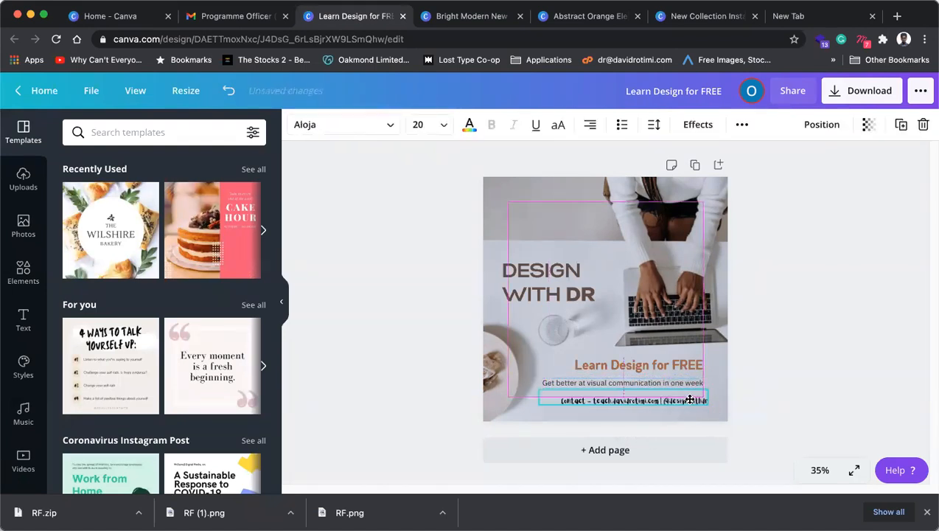
left_click_drag(689, 401, 684, 400)
left_click(686, 383, "shift")
left_click(688, 368, "shift")
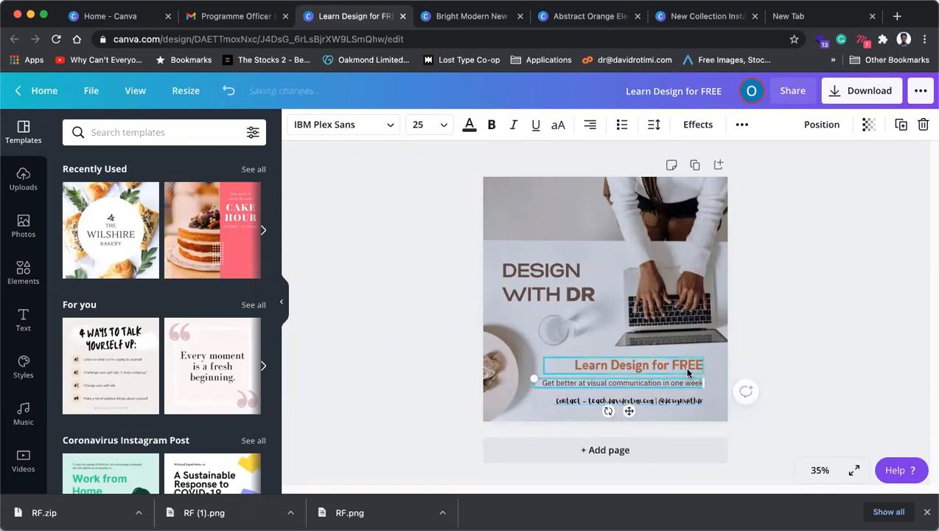
left_click(687, 368, "shift")
left_click_drag(674, 368, 674, 364)
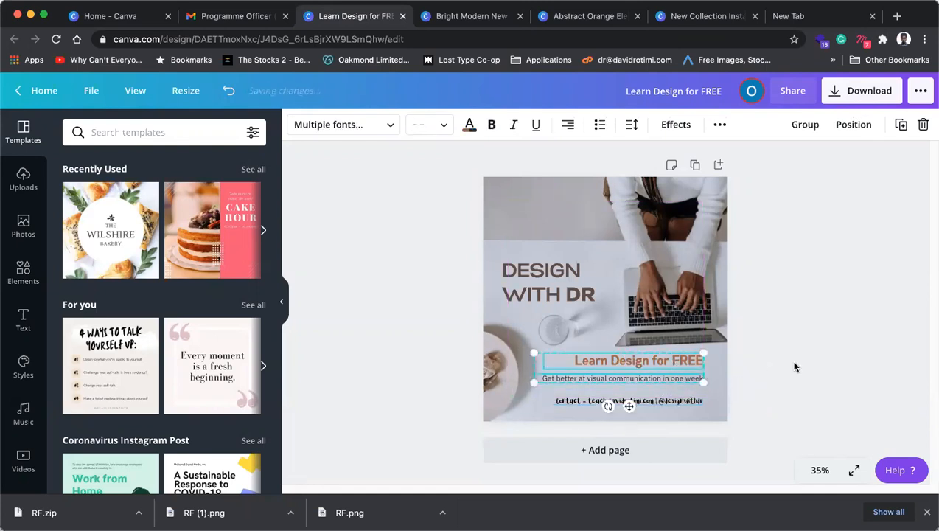
left_click(795, 366)
Step: Move the contact line up snugly beneath the tagline
left_click(683, 384)
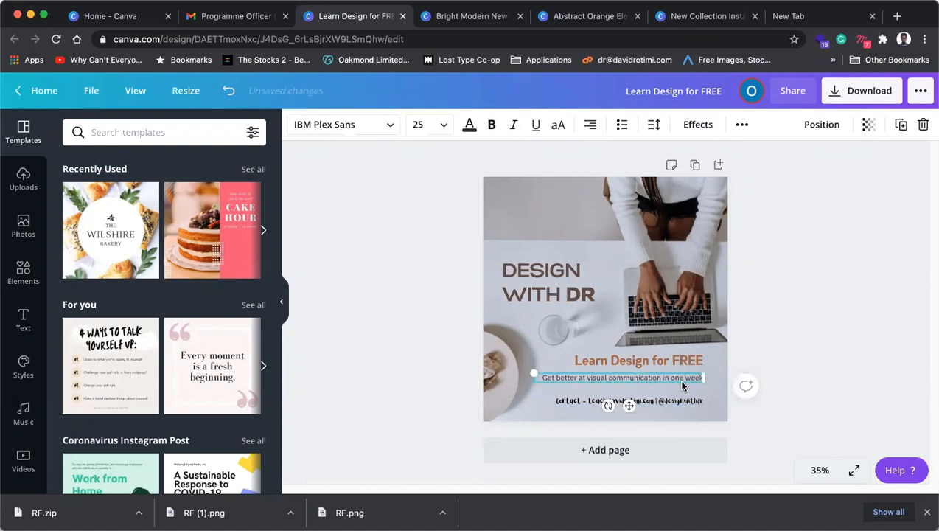
left_click(840, 358)
left_click_drag(680, 400, 679, 392)
left_click(738, 370)
left_click(669, 395)
left_click(384, 126)
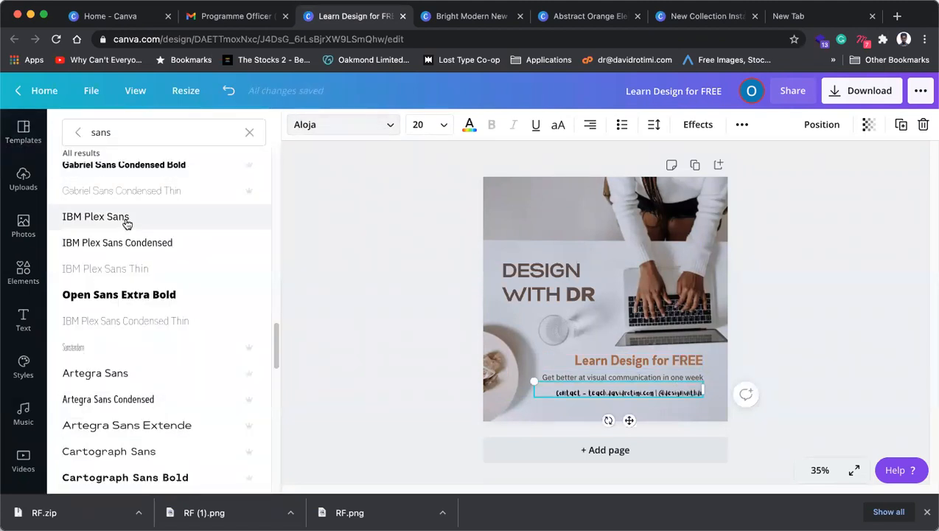
Step: Set the contact line in brown IBM Plex Sans Condensed at size 22
left_click(122, 267)
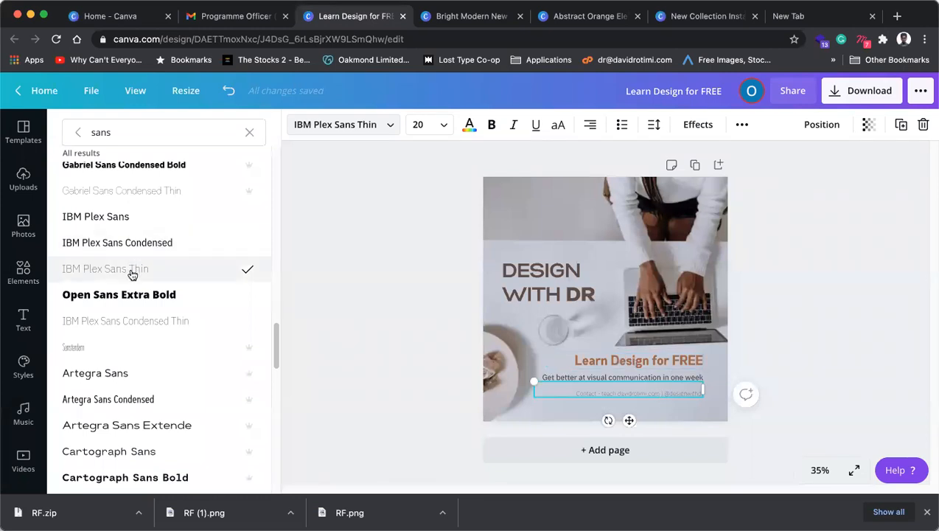
left_click(146, 246)
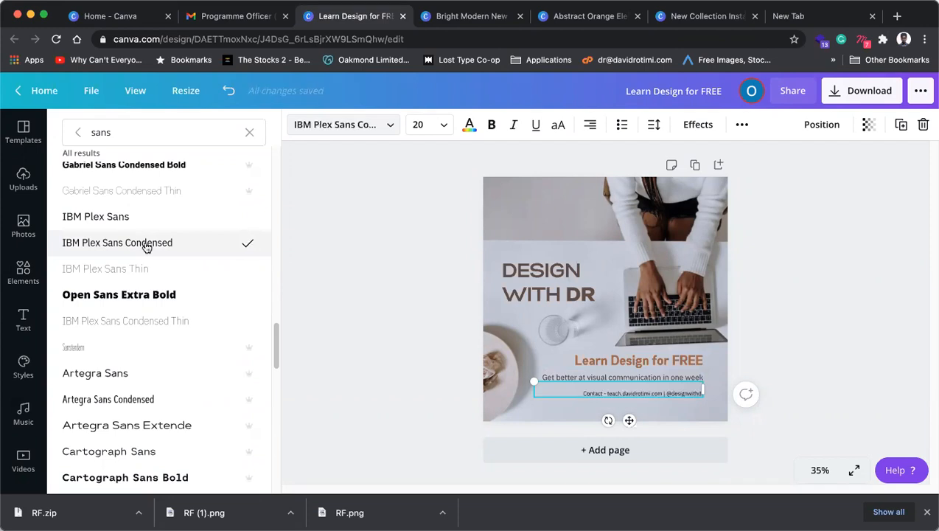
left_click(469, 124)
left_click(177, 264)
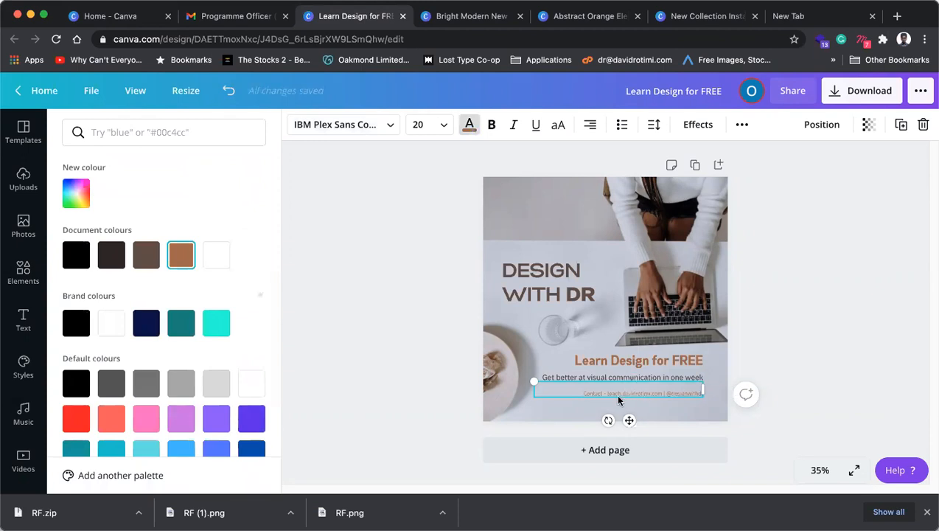
key("super+shift+period")
key("super+shift+period")
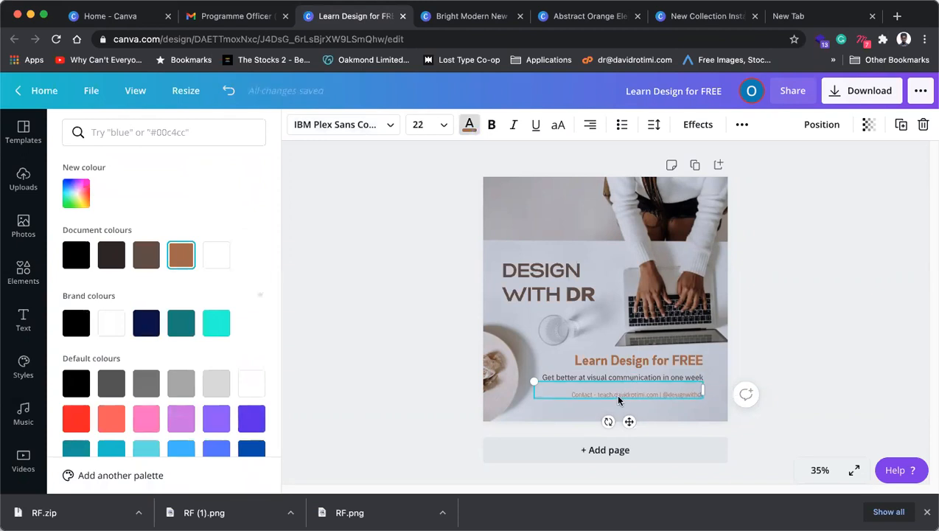
left_click(803, 372)
Step: Delete the 'Contact -' prefix and enlarge the contact line to size 24
left_click(562, 398)
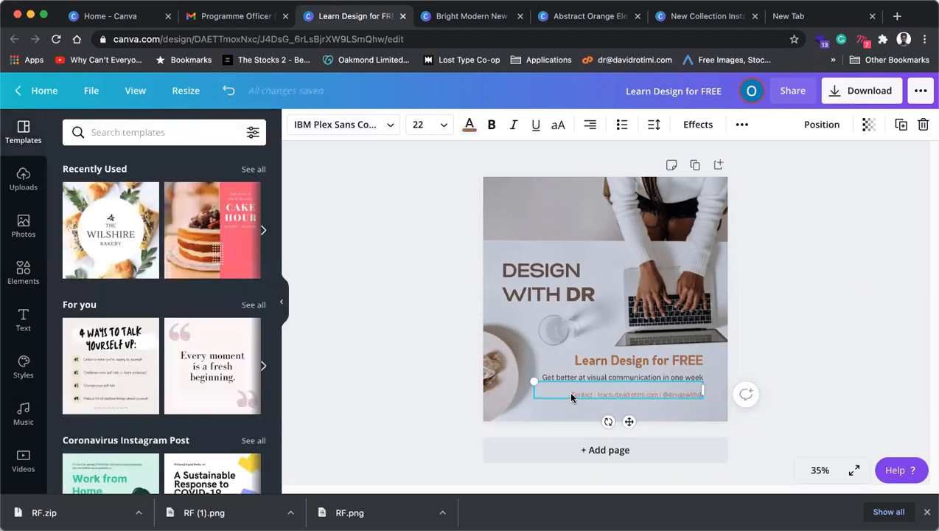
left_click_drag(573, 394, 602, 395)
key("BackSpace")
key("super+a")
key("super+shift+period")
key("super+shift+period")
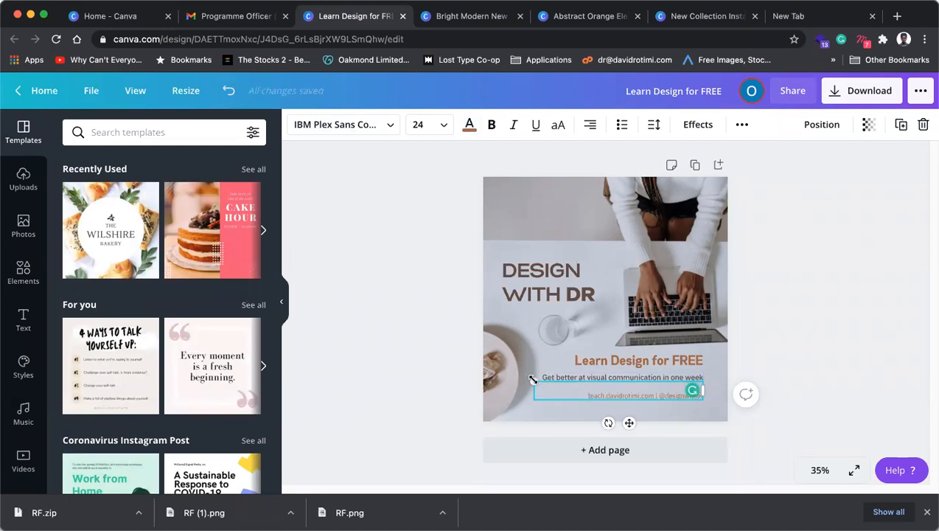
Step: Nudge the contact line up slightly, finishing with a one-pixel Up-arrow move
left_click(771, 375)
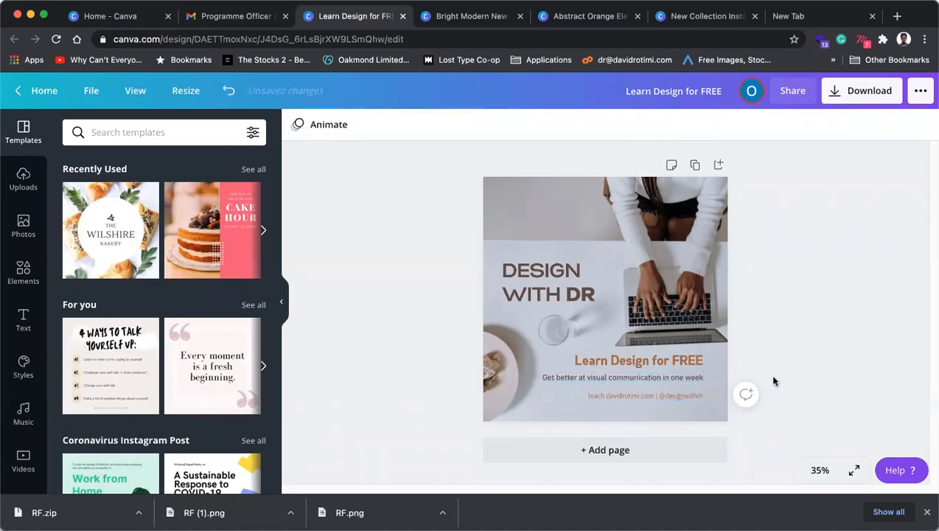
left_click_drag(689, 393, 690, 392)
left_click(807, 372)
left_click(676, 394)
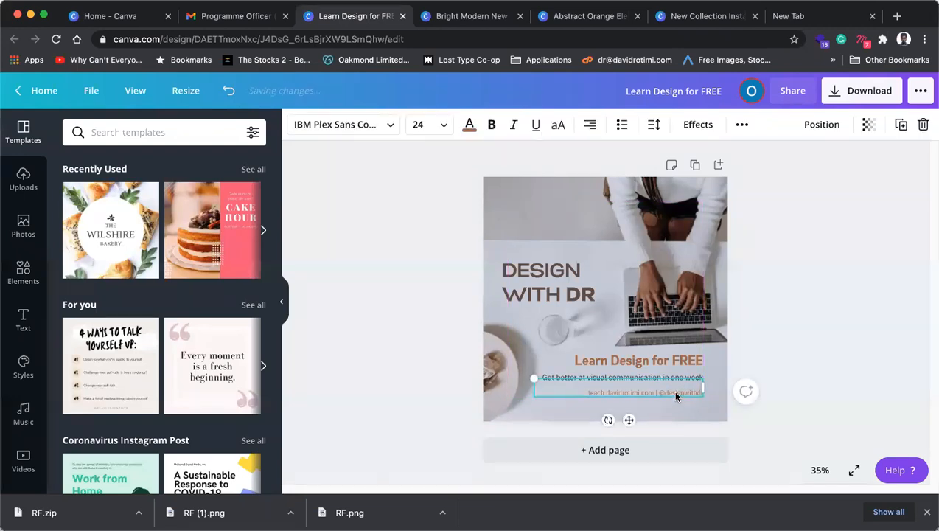
key("Up")
key("Up")
key("Up")
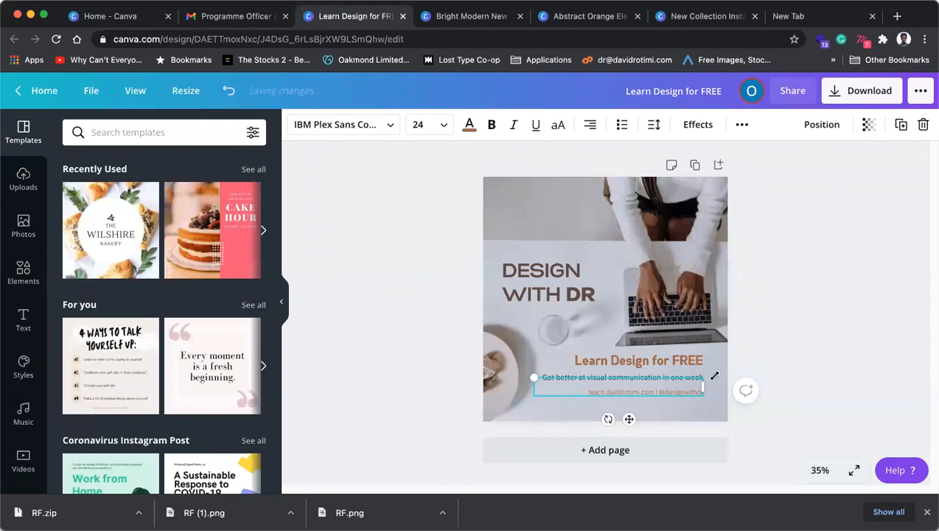
left_click(855, 337)
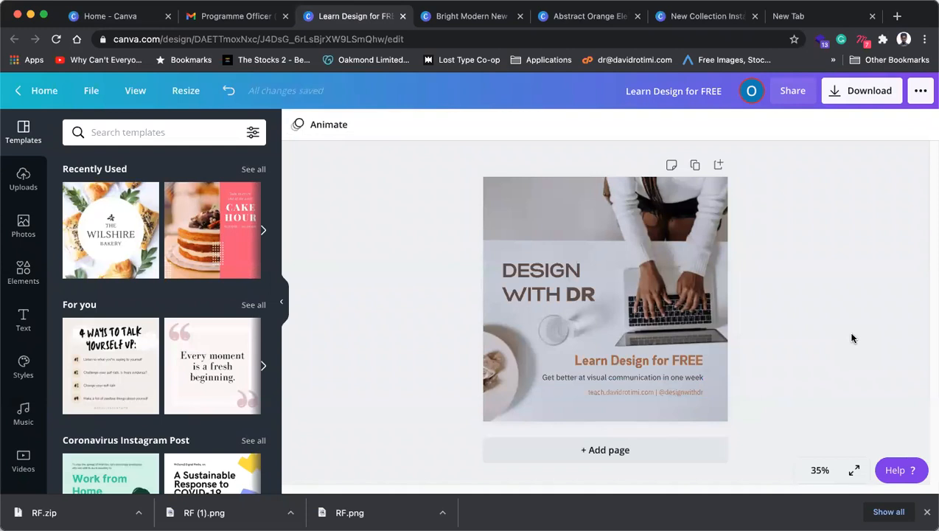
left_click(686, 389)
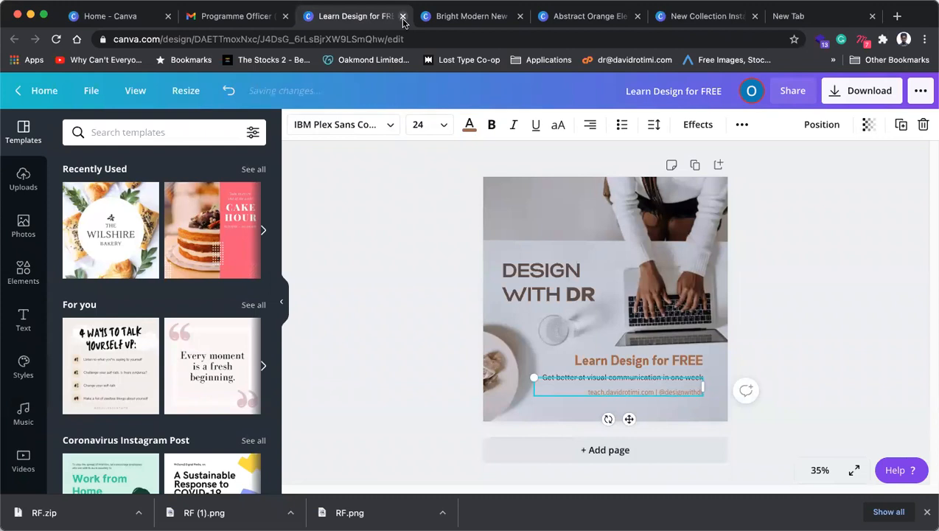
Step: Switch from the Learn Design for FREE post to the Bright Modern New poster
left_click(403, 16)
left_click(451, 224)
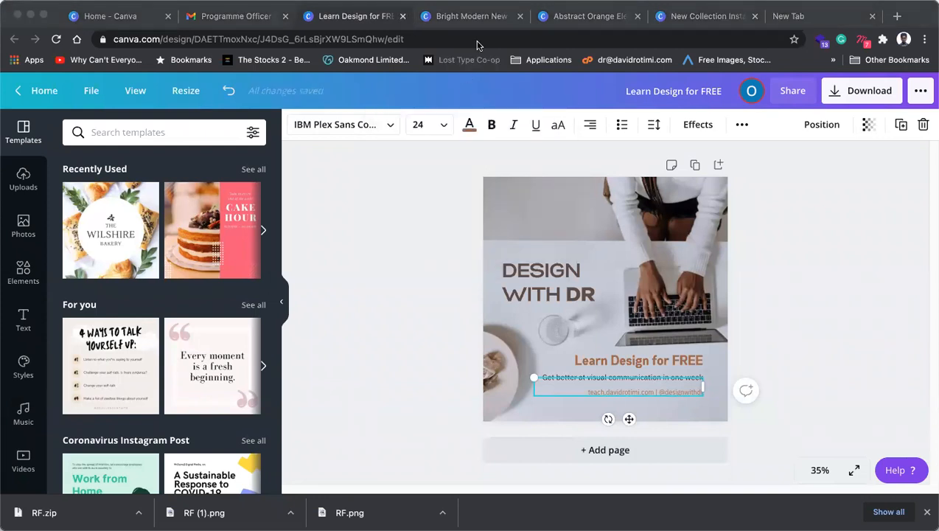
left_click(489, 22)
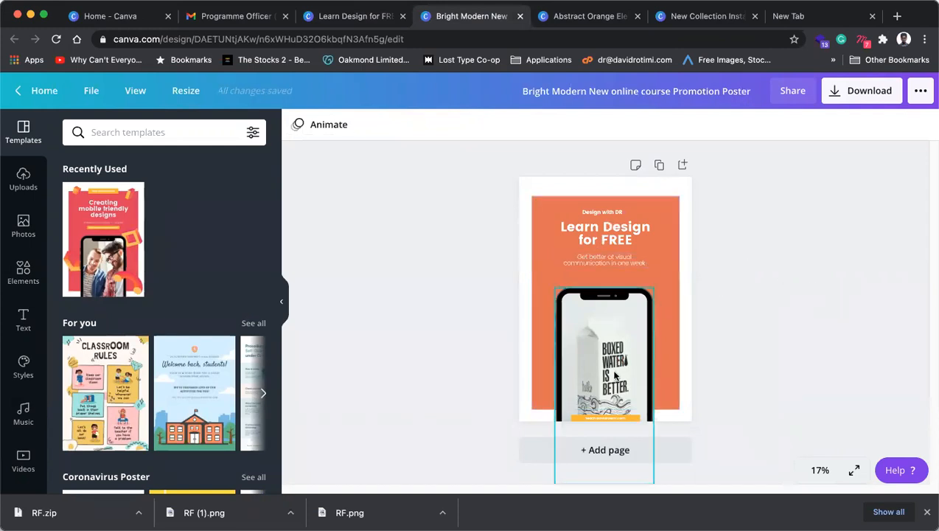
Step: Zoom the poster canvas out step by step to 25%
left_click(609, 420)
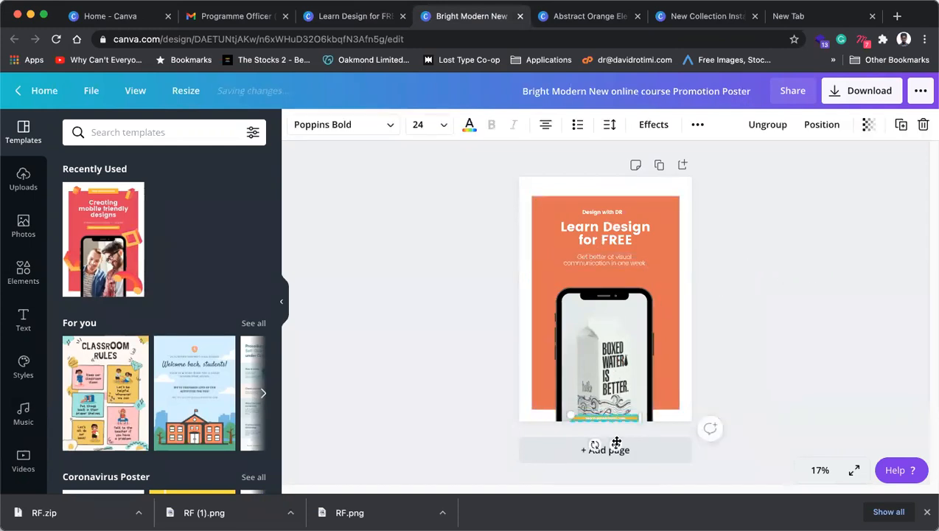
left_click(820, 470)
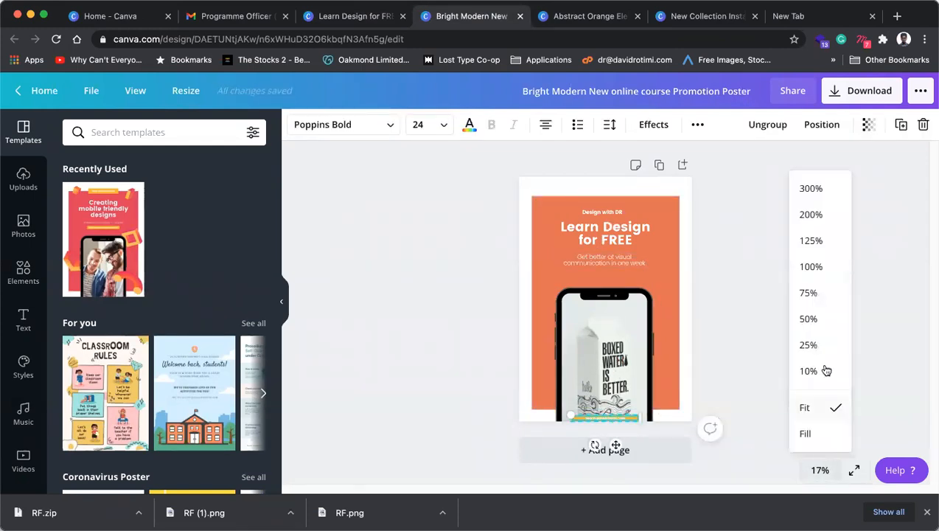
left_click(816, 294)
left_click(821, 472)
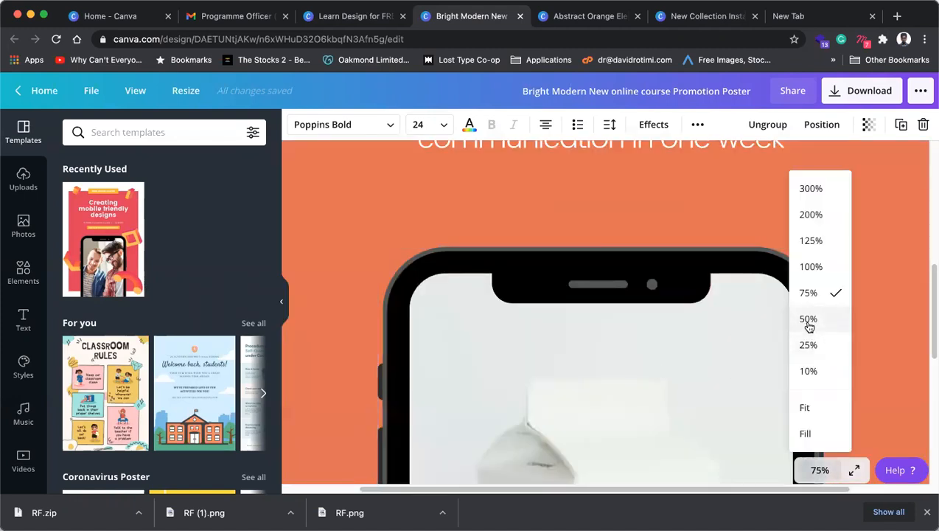
left_click(814, 320)
left_click(819, 472)
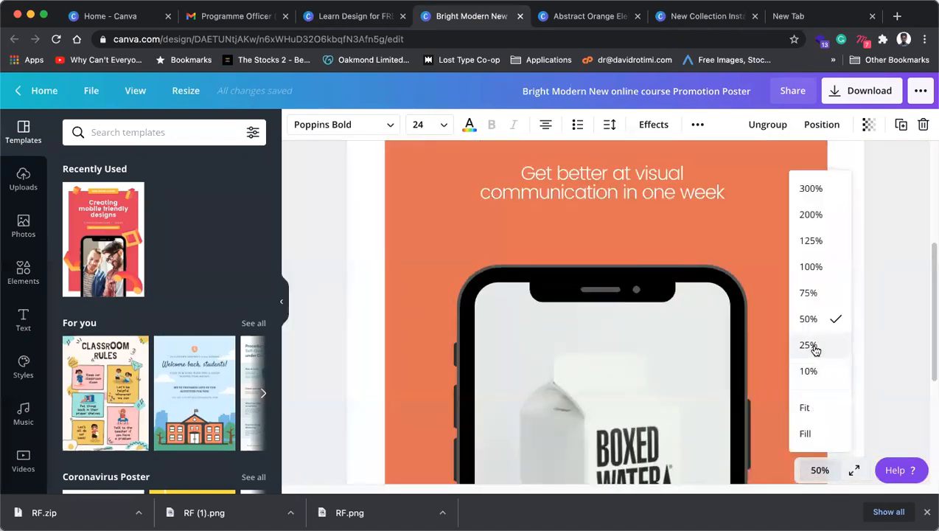
left_click(814, 345)
left_click(821, 370)
Step: Drag the website banner from the phone's bottom up beneath the subtitle
scroll(649, 404, "down", 2)
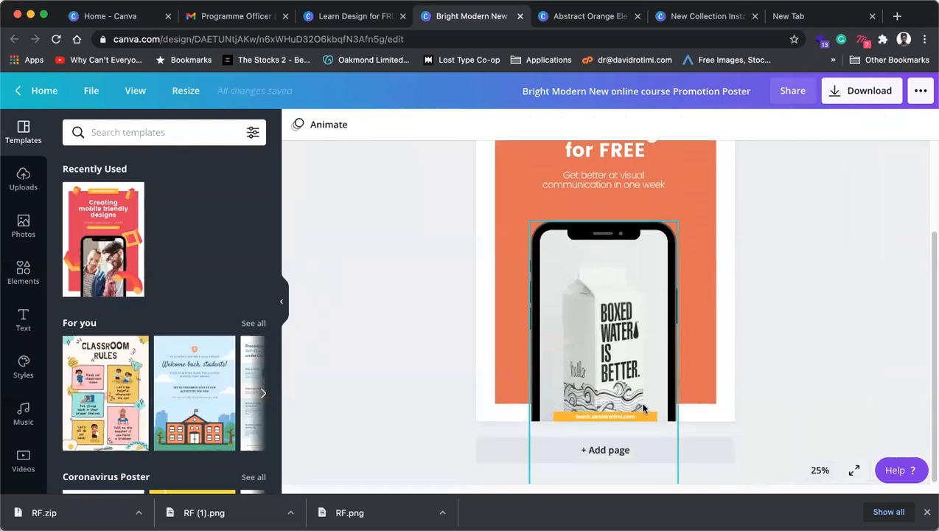
left_click(615, 416)
left_click(846, 379)
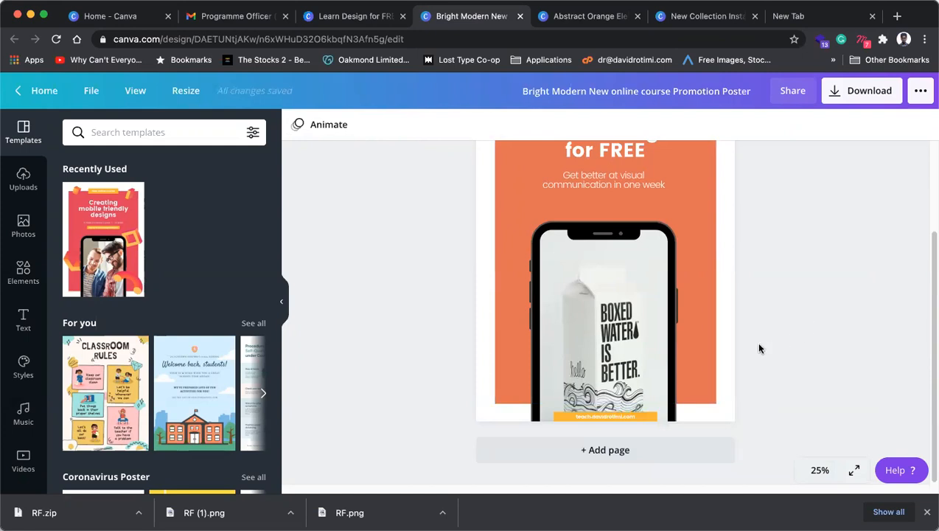
left_click(635, 418)
left_click_drag(636, 422, 631, 208)
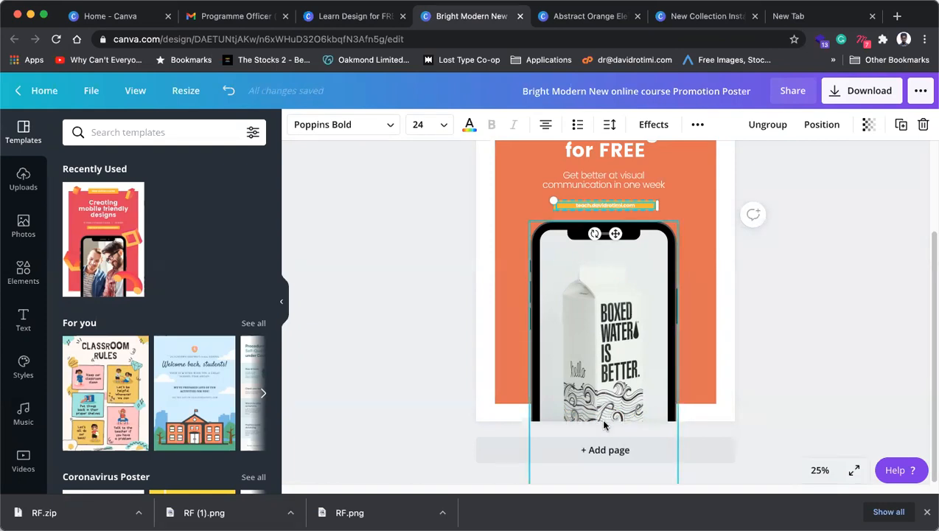
Step: Ungroup the website banner at 50% zoom and narrow its text box from the right
scroll(603, 425, "up", 3)
left_click(895, 351)
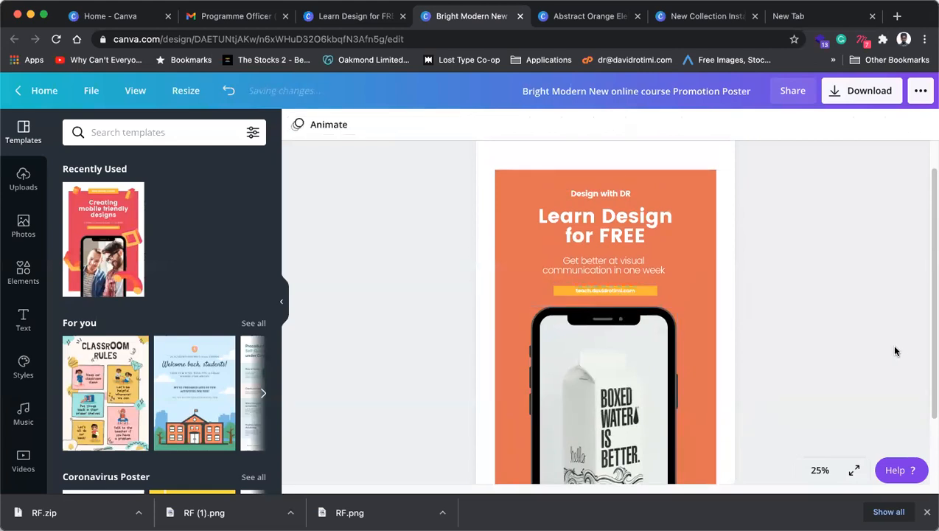
left_click(640, 291)
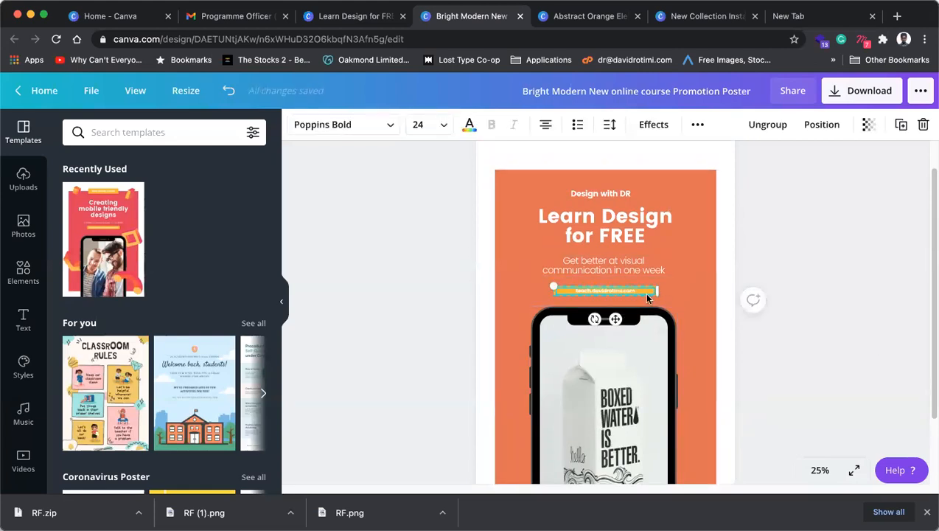
left_click(820, 469)
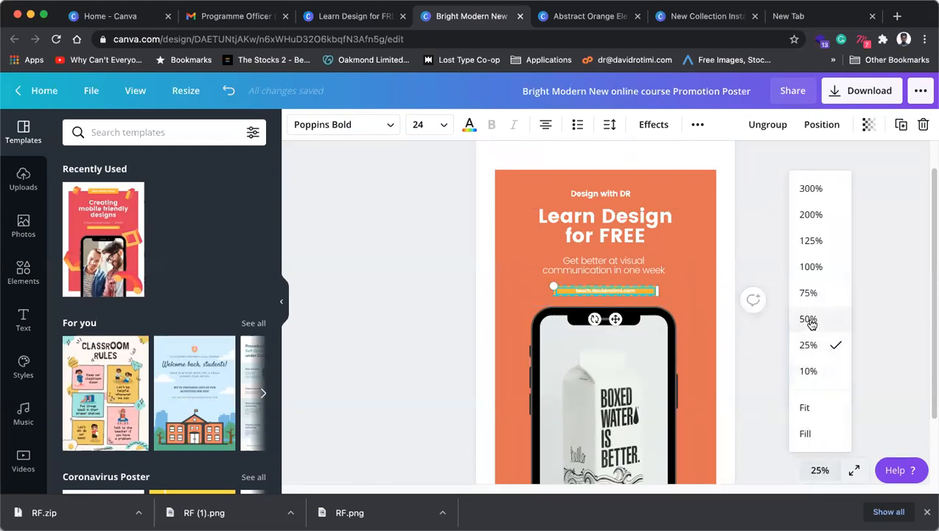
left_click(808, 318)
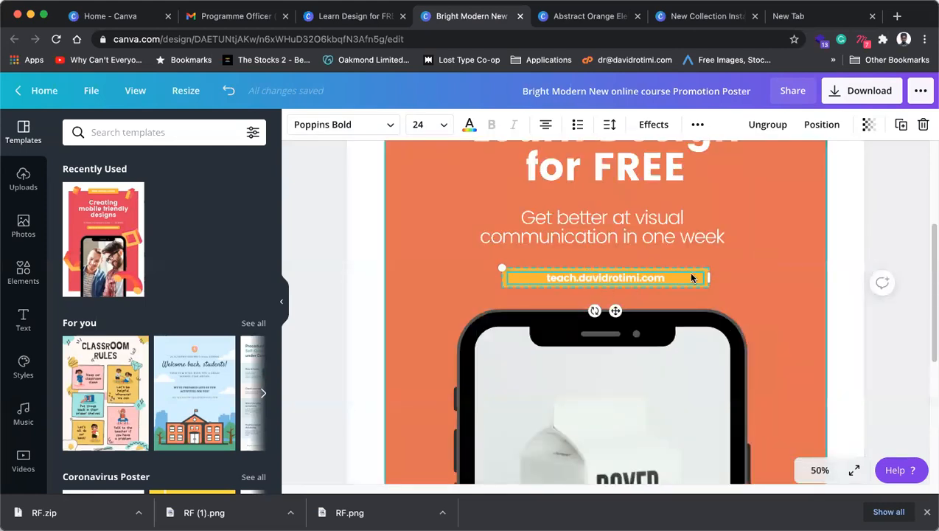
left_click(877, 212)
left_click(704, 282)
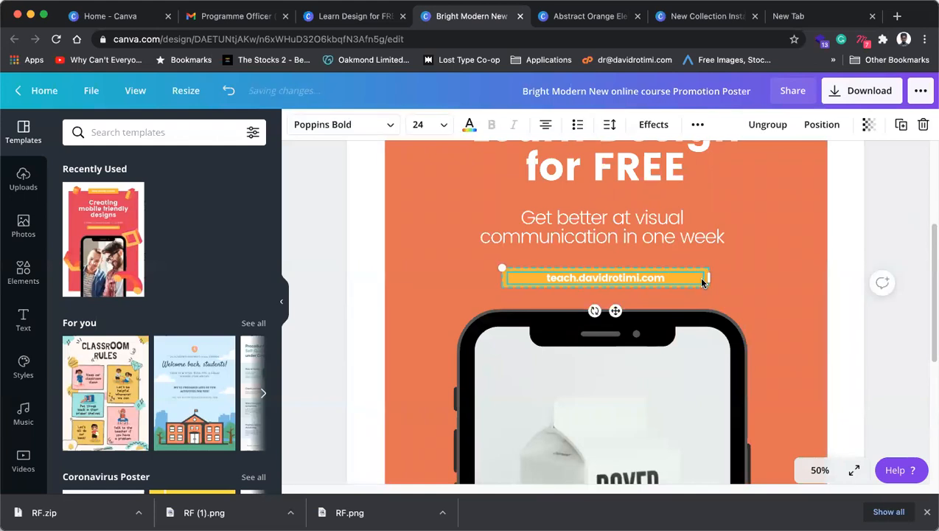
key("super+shift+g")
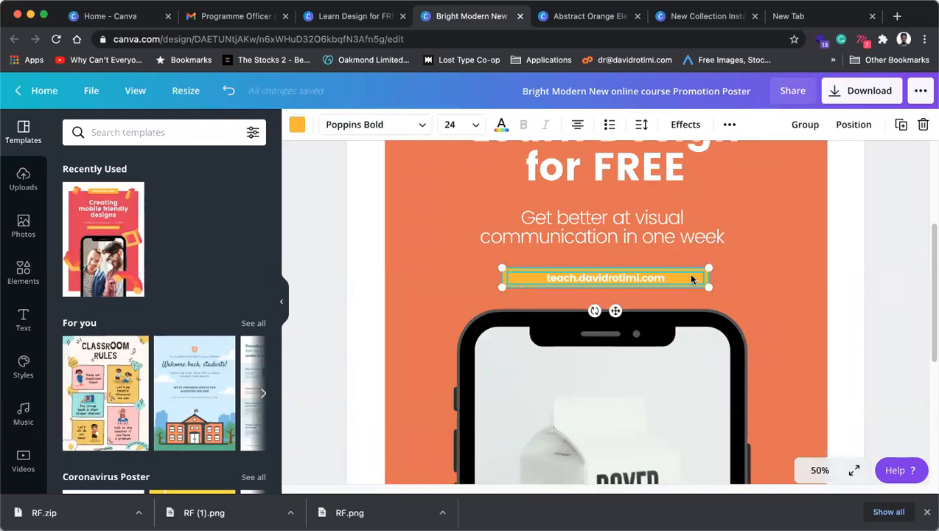
left_click(787, 238)
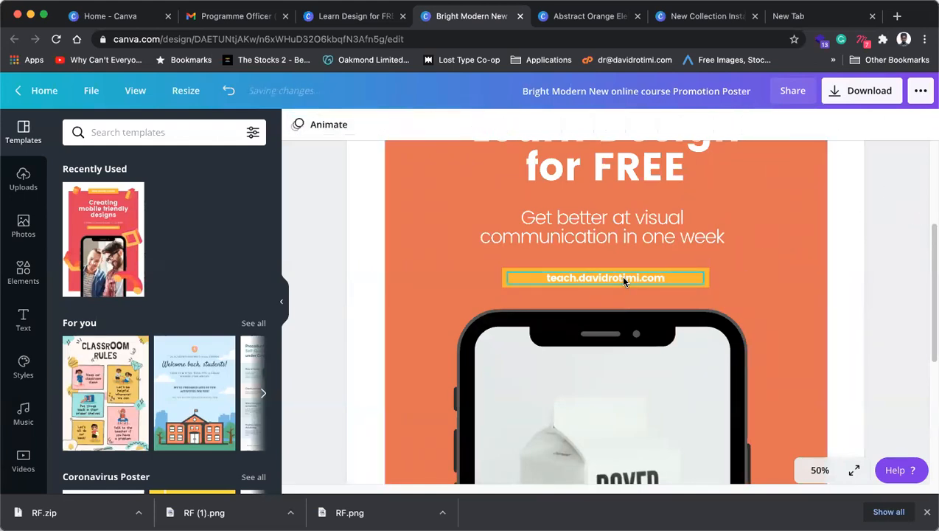
left_click(620, 276)
left_click_drag(702, 279, 683, 279)
Step: Zoom out to 25% and pull the orange background panel's top edge upward
left_click(706, 279)
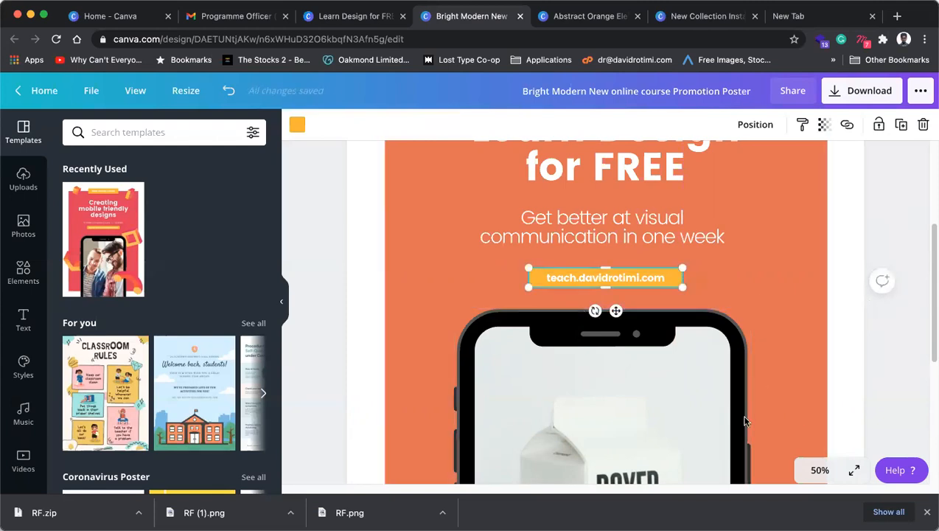
left_click(808, 472)
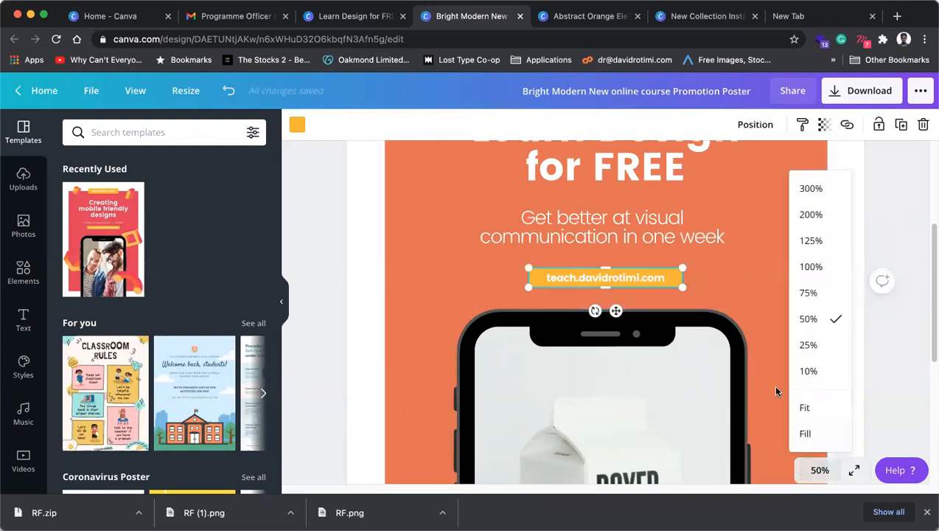
left_click(811, 343)
scroll(663, 314, "up", 1)
scroll(664, 314, "down", 2)
scroll(664, 313, "up", 2)
scroll(697, 280, "down", 3)
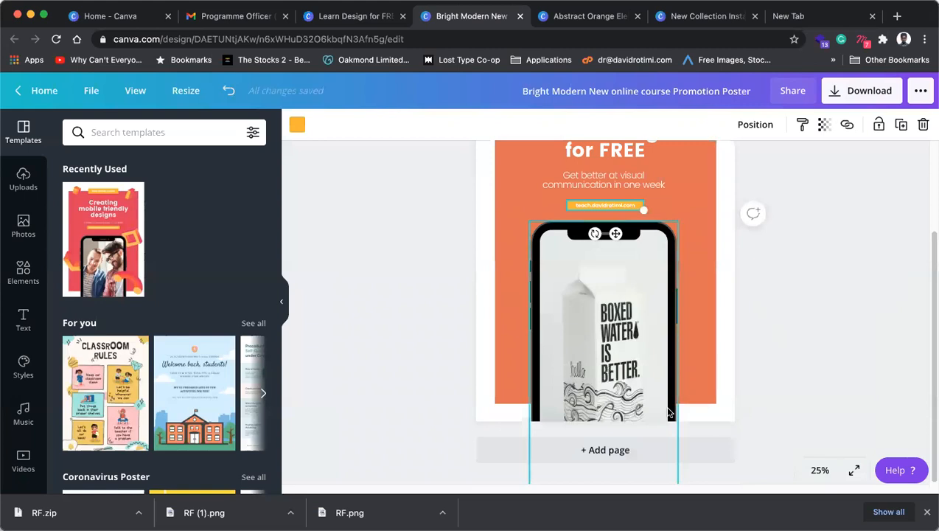
scroll(694, 394, "up", 3)
left_click(537, 211)
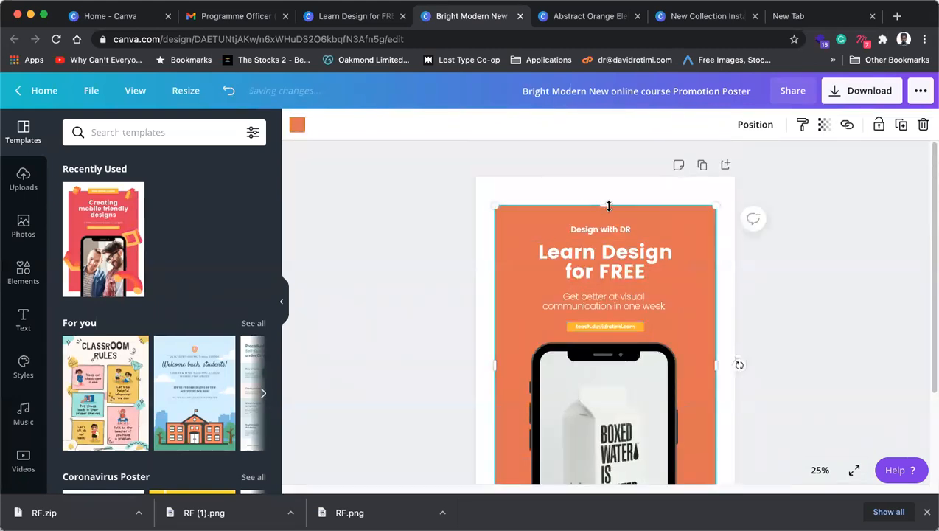
left_click_drag(609, 203, 606, 202)
Step: Pull the orange background panel's bottom edge up slightly
scroll(609, 249, "down", 3)
left_click(720, 415)
left_click(684, 396)
left_click_drag(601, 396, 601, 400)
left_click(854, 376)
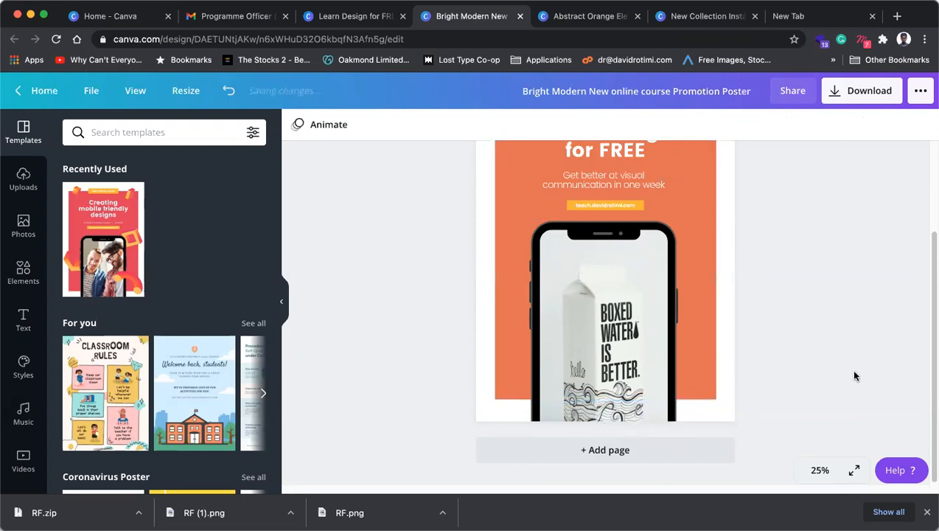
Step: Close the Bright Modern New poster to show the Abstract Orange Elegant Product story
scroll(852, 379, "up", 3)
scroll(852, 379, "down", 3)
scroll(854, 380, "up", 3)
left_click(820, 470)
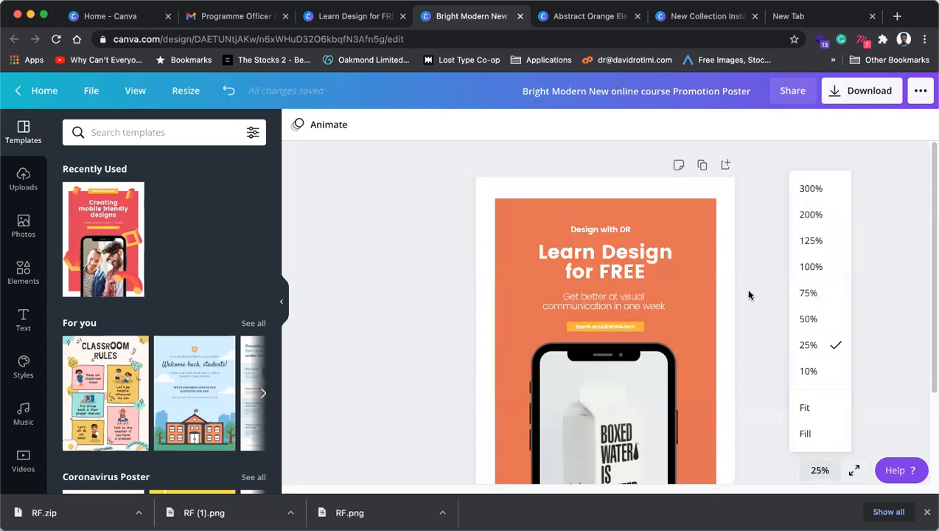
left_click(921, 245)
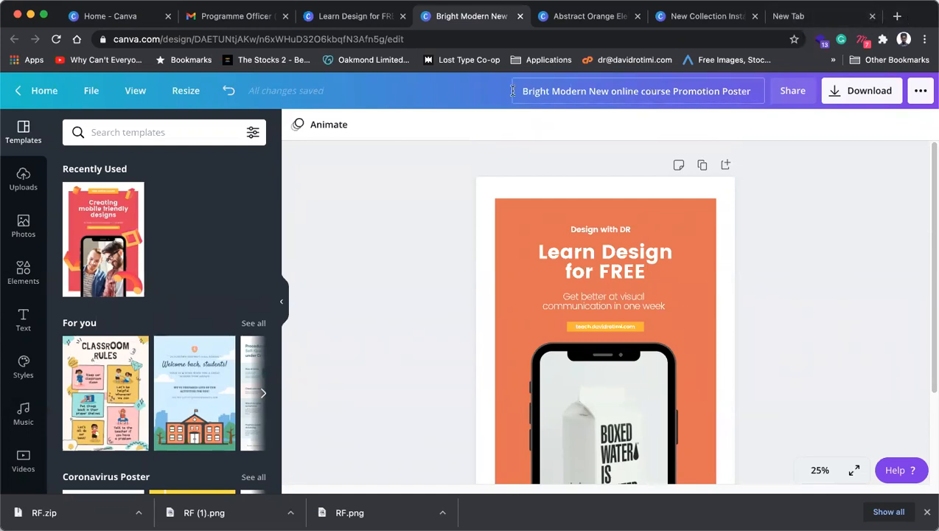
left_click(519, 18)
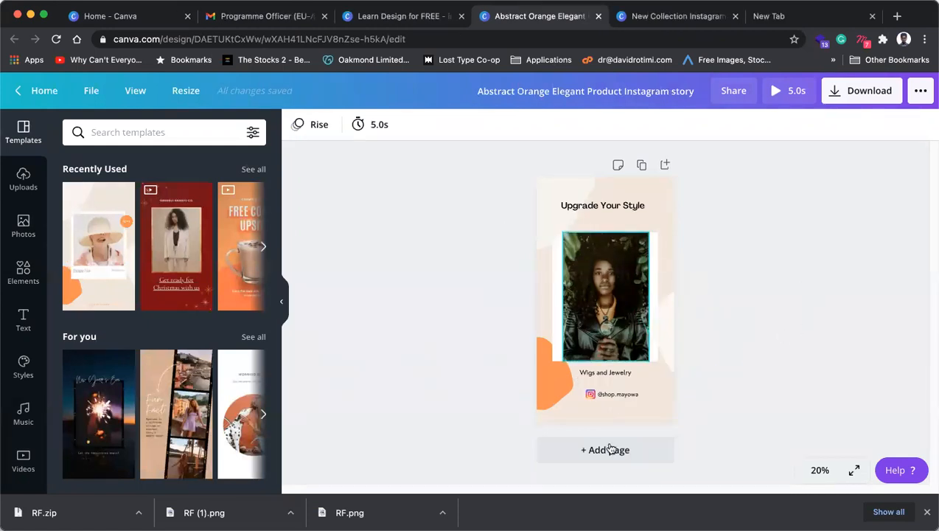
Step: Inspect the portrait photo and its white frame, ending at 25% zoom
left_click(817, 469)
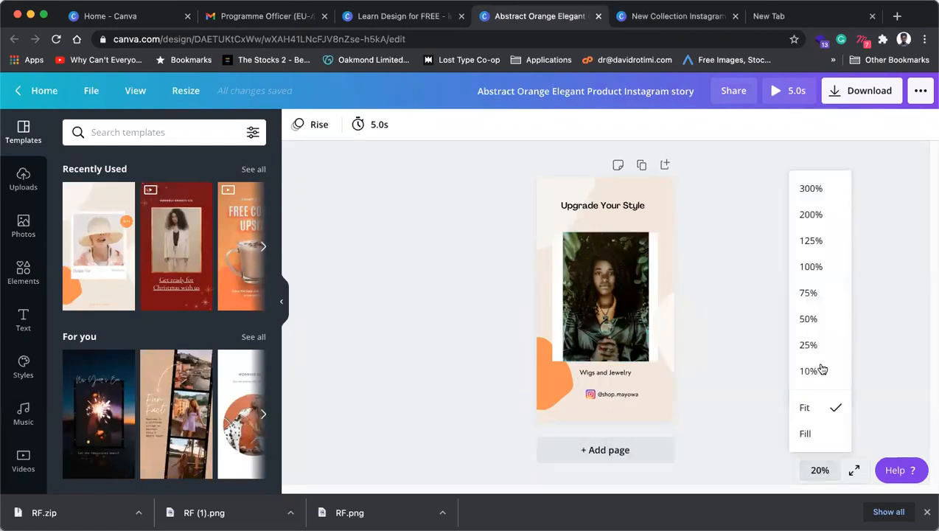
left_click(808, 318)
left_click(609, 333)
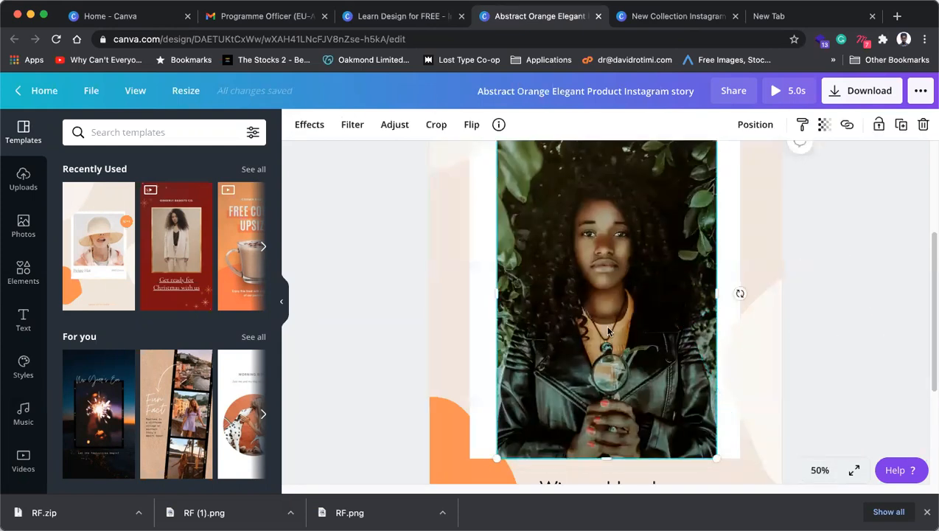
double_click(663, 280)
left_click(378, 312)
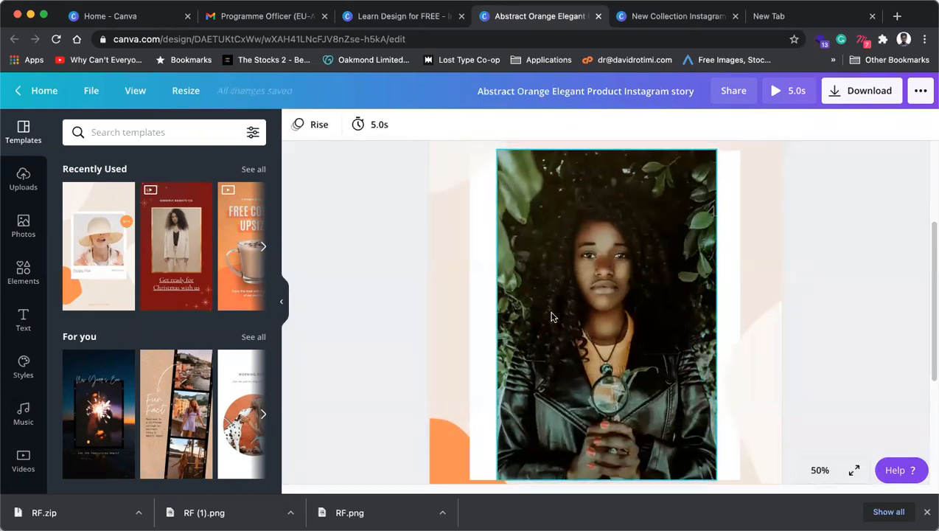
scroll(509, 316, "up", 2)
left_click(593, 284)
scroll(593, 284, "down", 4)
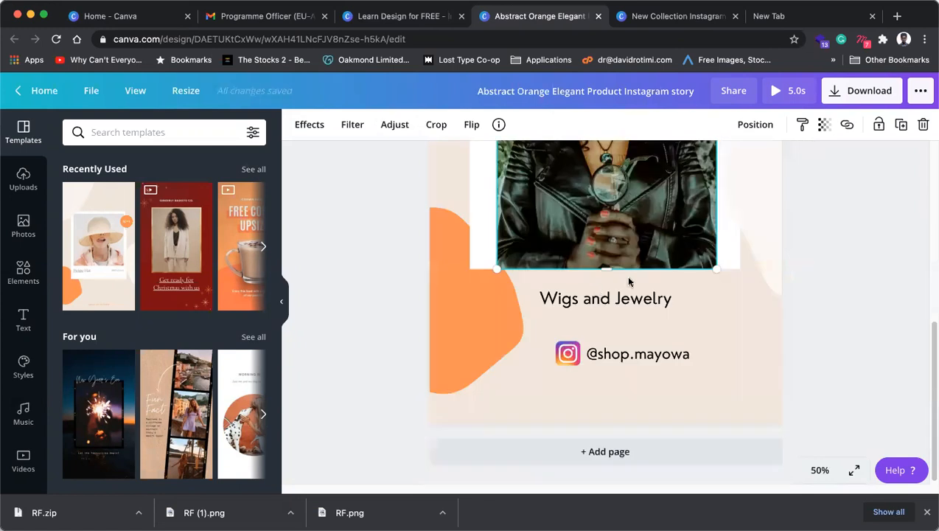
left_click(729, 253)
scroll(495, 292, "up", 2)
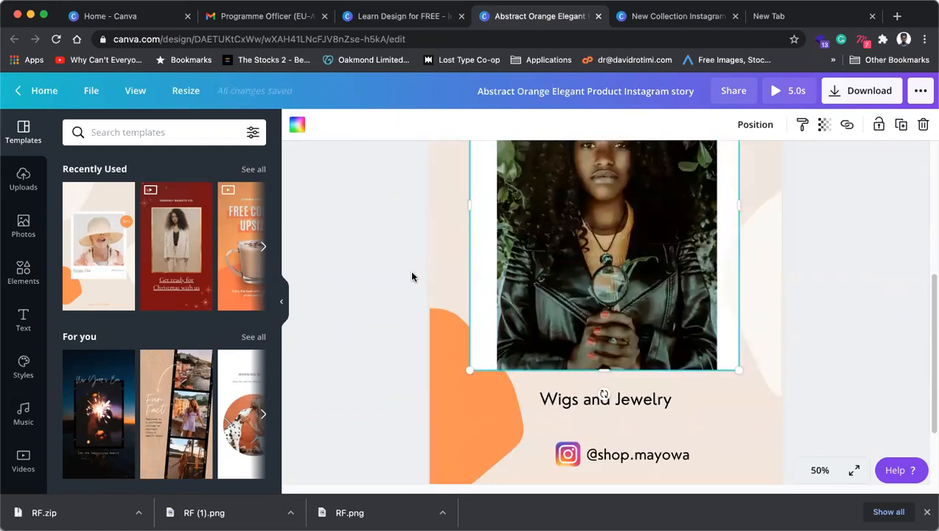
left_click(818, 470)
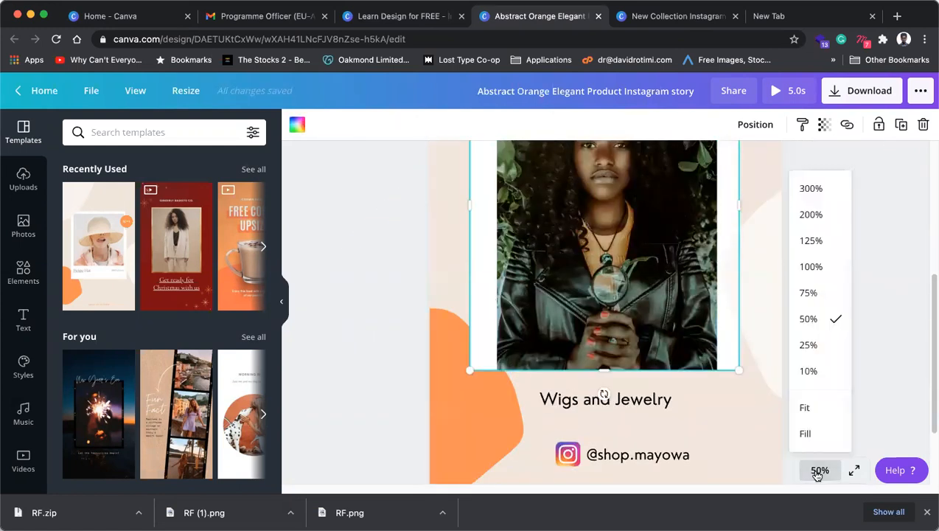
left_click(812, 345)
Step: Undo a trial widening of the photo, then shorten it from the bottom to 675 × 855
left_click(649, 275)
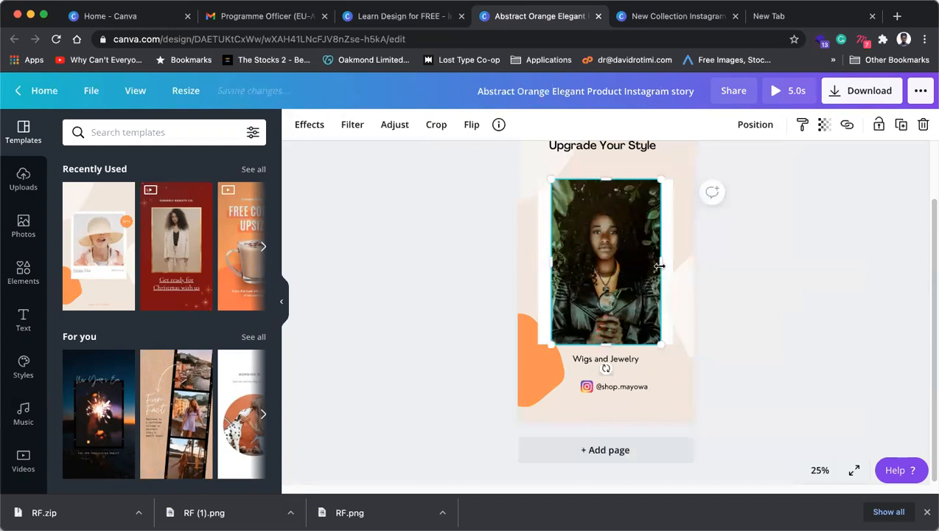
left_click_drag(664, 266, 672, 266)
left_click(807, 280)
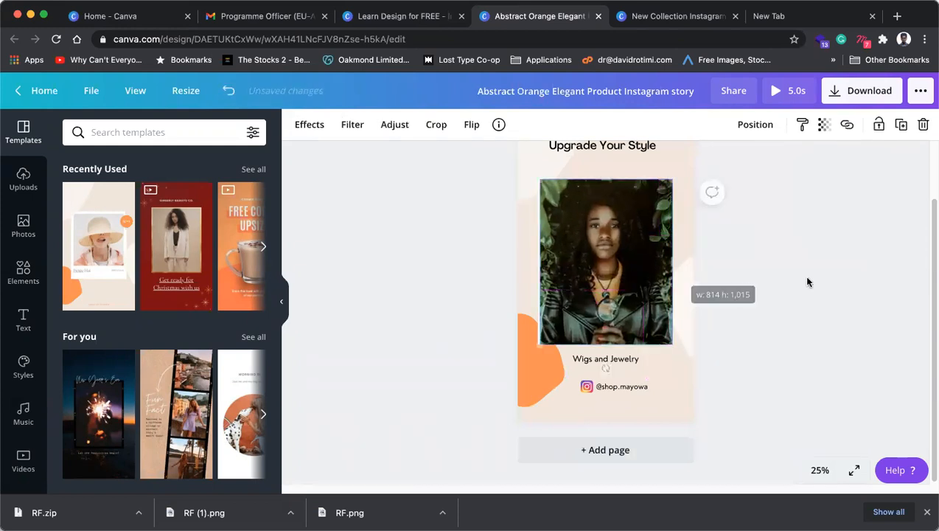
left_click(622, 272)
left_click_drag(540, 262, 537, 262)
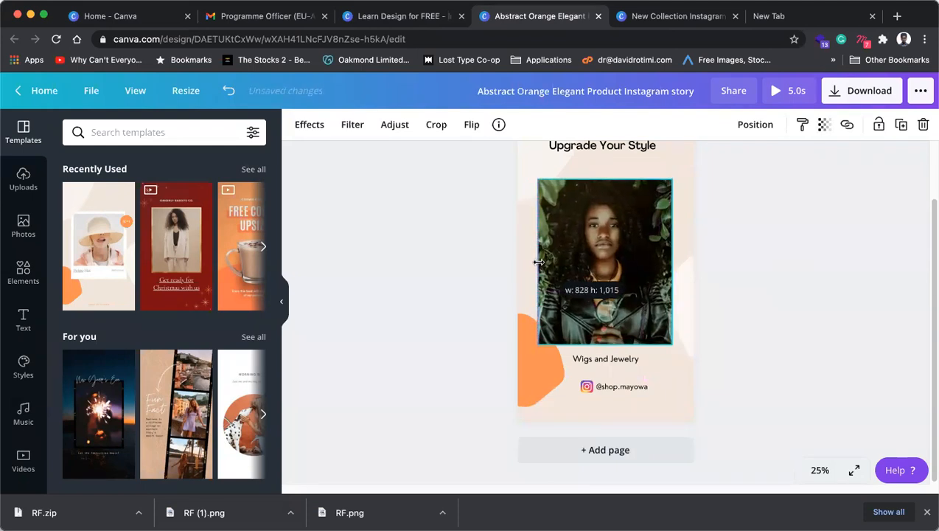
left_click(795, 265)
scroll(800, 336, "up", 2)
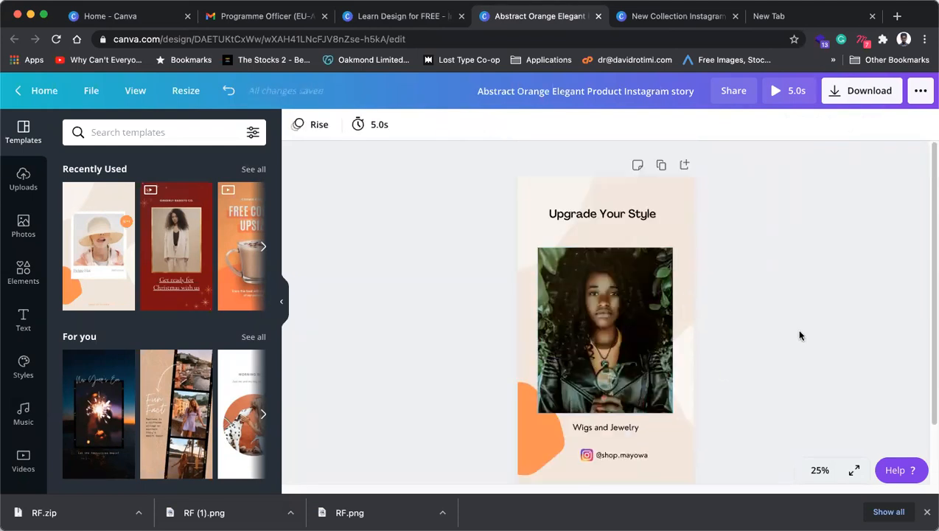
key("super+z")
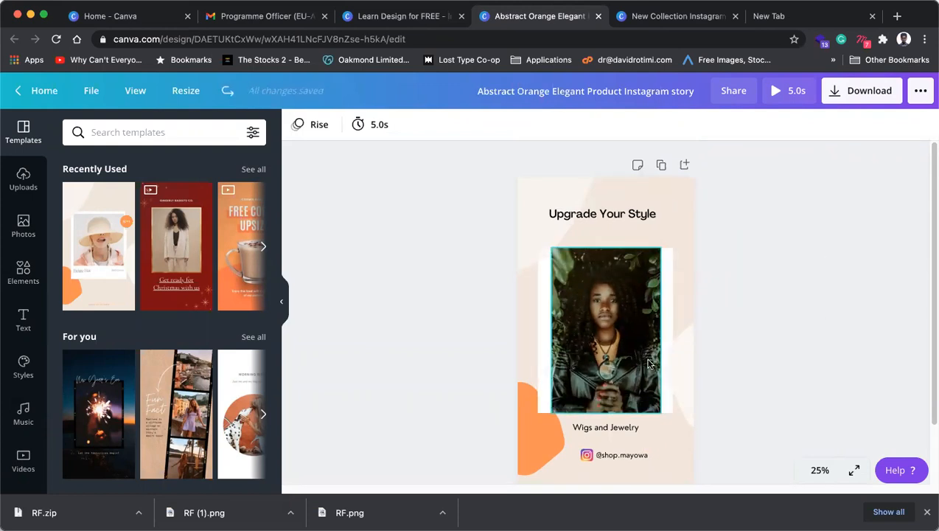
left_click(602, 398)
left_click_drag(601, 411, 600, 399)
left_click(807, 359)
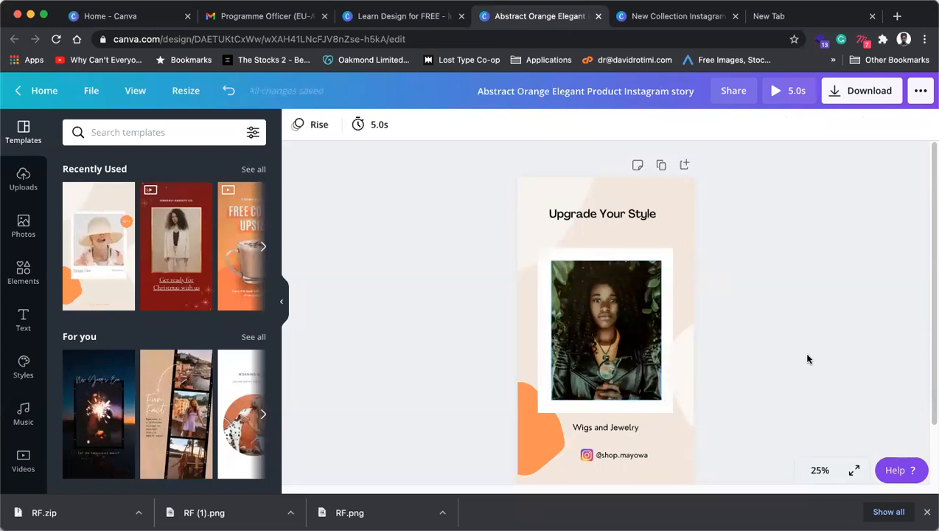
Step: Break the heading after 'Upgrade' onto two lines and raise its font size to 72
left_click(613, 215)
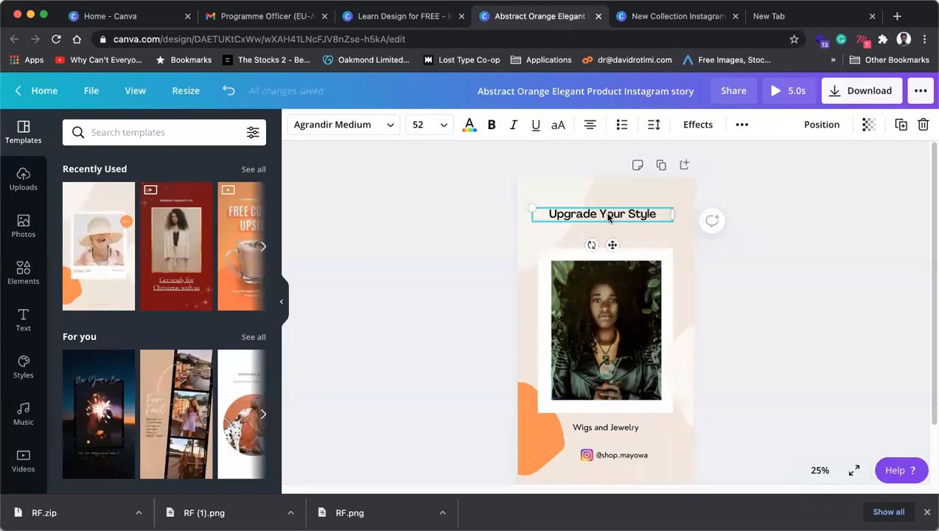
double_click(618, 213)
key("BackSpace")
key("Return")
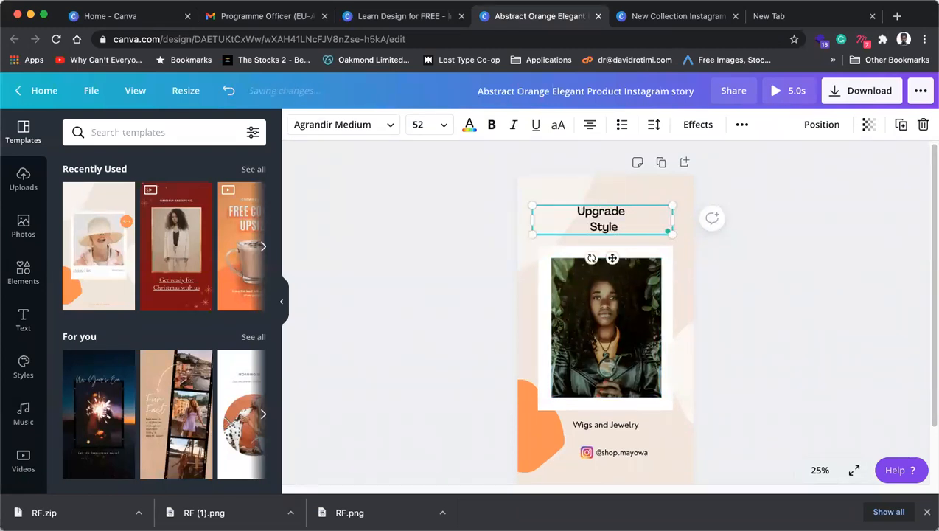
key("super+z")
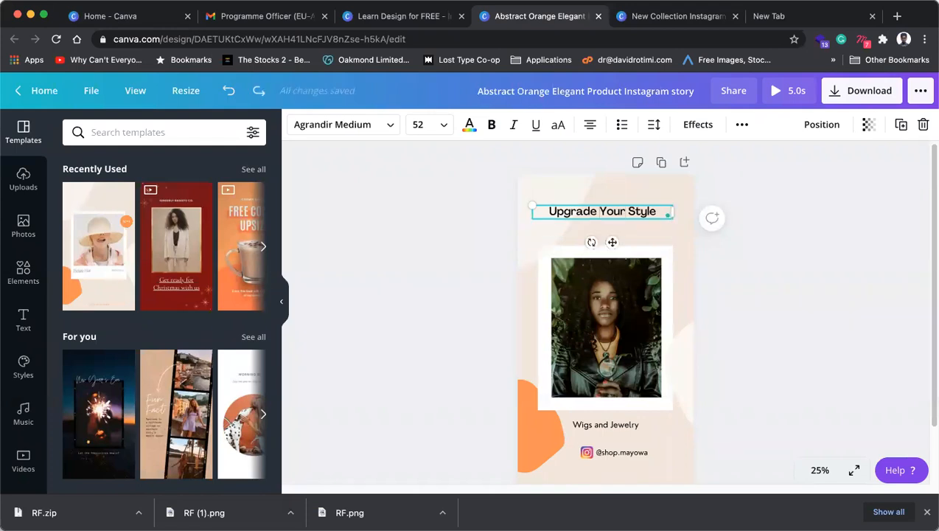
key("Return")
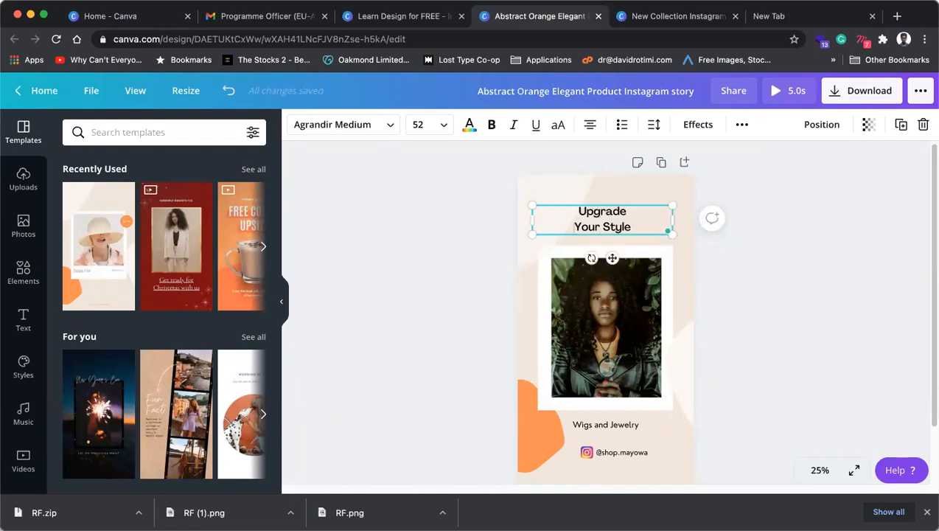
key("super+a")
key("super+shift+period")
key("super+shift+period")
key("super+shift+period")
key("super+shift+period")
key("super+shift+period")
key("super+shift+period")
key("super+shift+period")
key("super+shift+period")
key("super+shift+period")
key("super+shift+period")
key("super+shift+period")
key("super+shift+period")
key("super+shift+period")
key("super+shift+period")
key("super+shift+period")
key("super+shift+period")
key("super+shift+period")
key("super+shift+period")
key("super+shift+period")
key("super+shift+period")
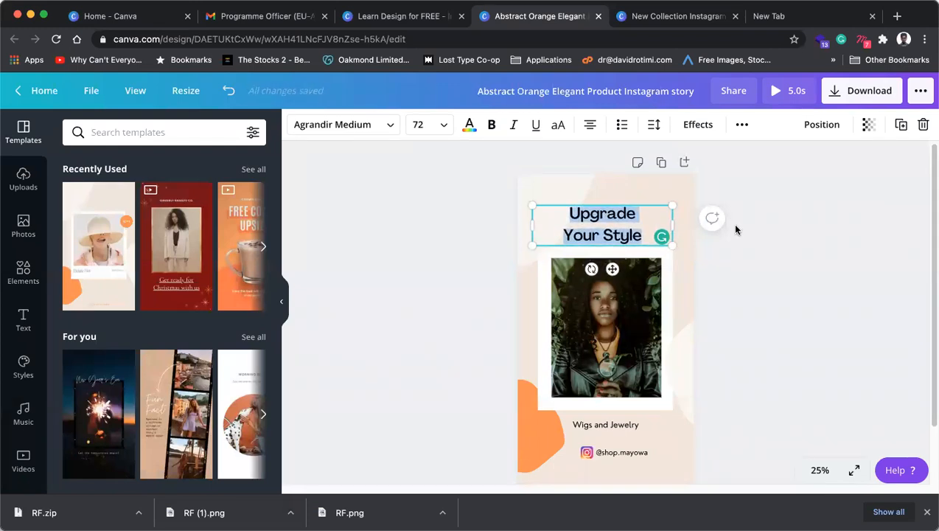
Step: Lower the heading's line height to about 1.01
left_click(610, 235)
left_click_drag(640, 235, 548, 228)
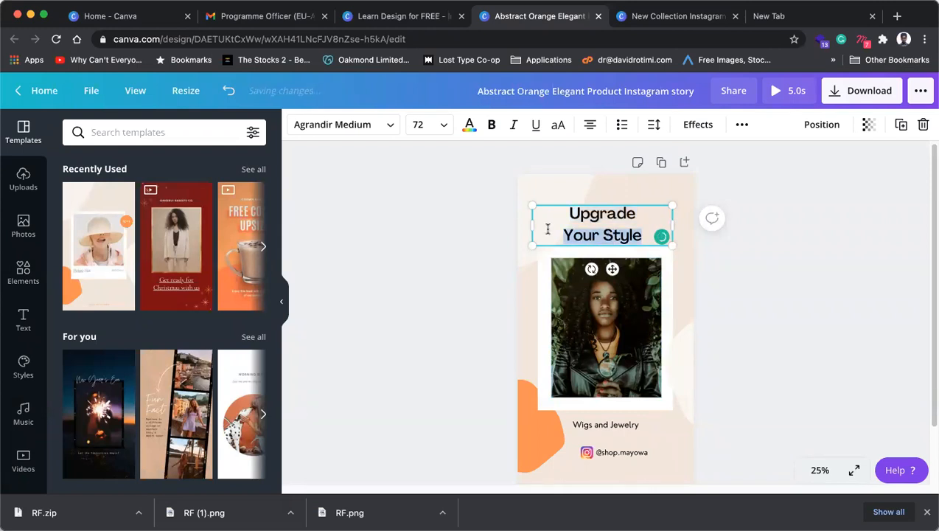
left_click(654, 124)
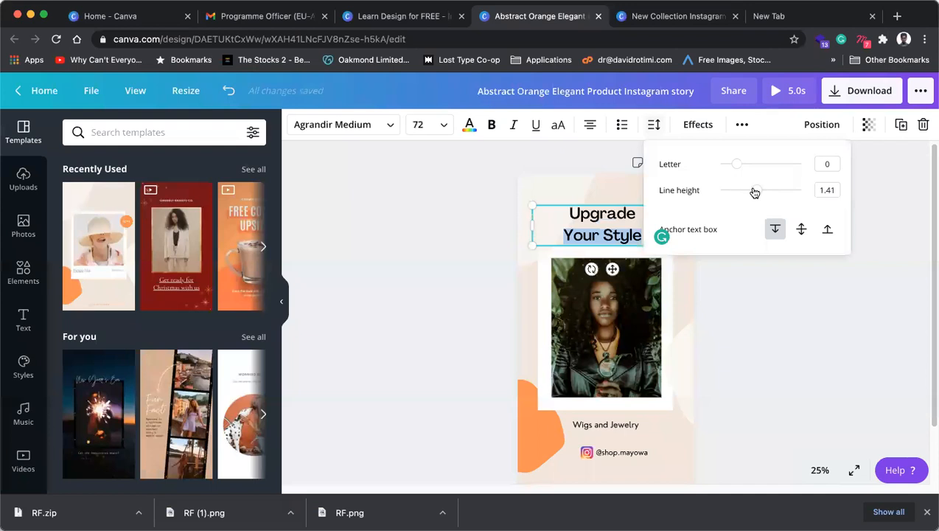
left_click_drag(755, 192, 740, 191)
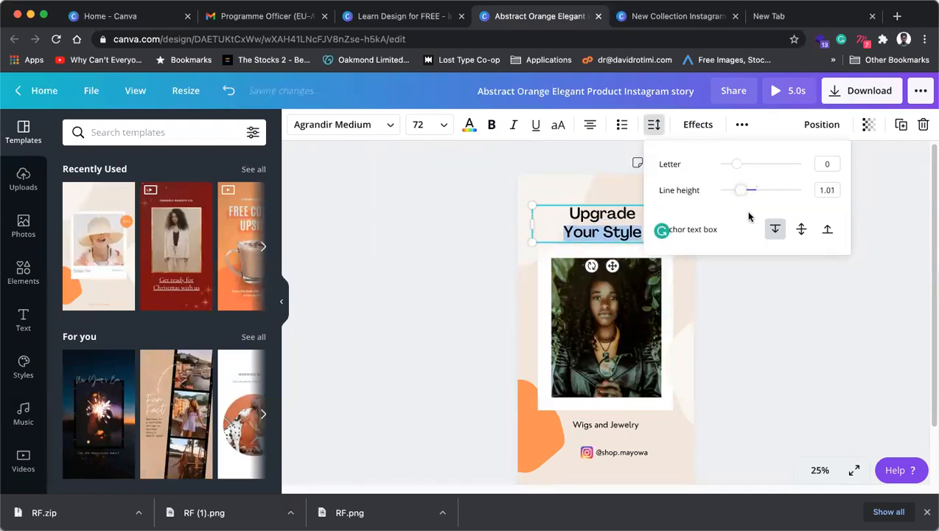
left_click(786, 330)
left_click(787, 332)
Step: Shorten the portrait photo to 675 × 755, leaving a deeper white margin below
left_click(608, 400)
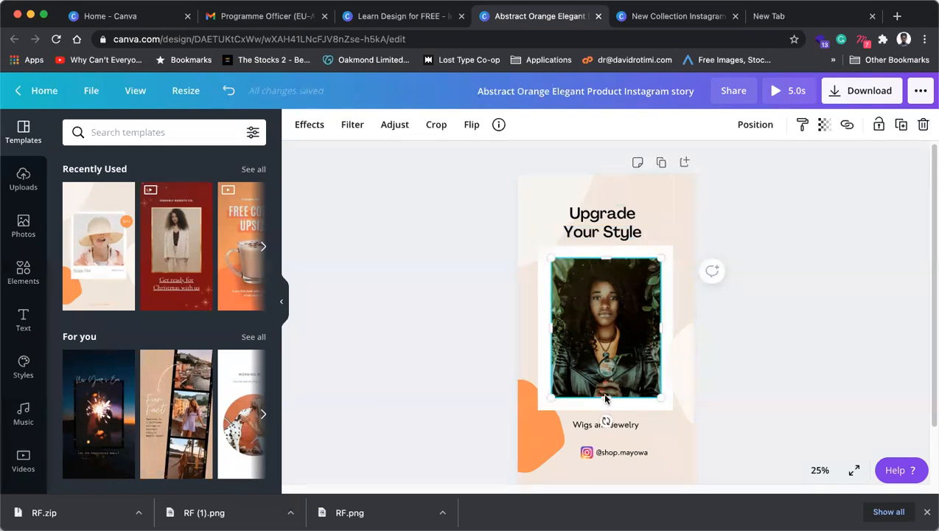
left_click_drag(605, 398, 605, 386)
left_click_drag(605, 258, 605, 258)
left_click_drag(605, 387, 604, 382)
left_click(825, 312)
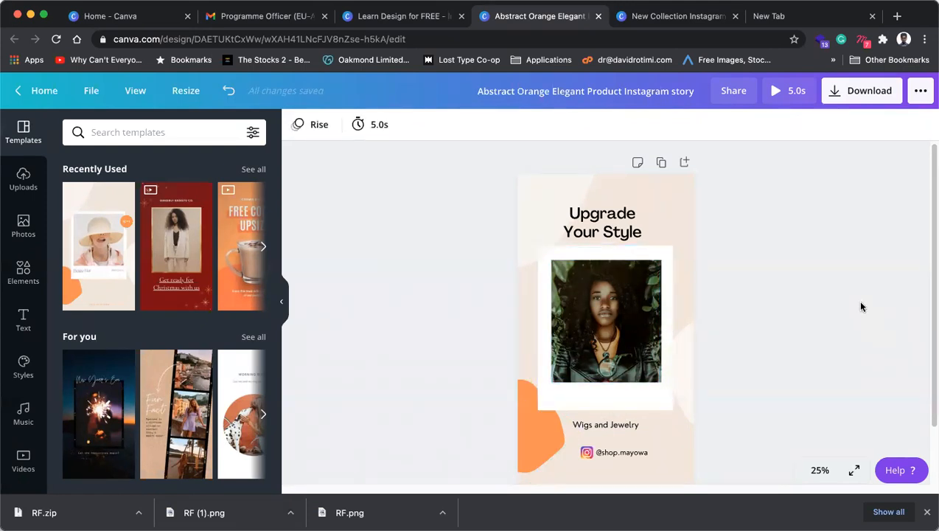
Step: Duplicate the page as Page 2 and move its photo frame group up
left_click(661, 162)
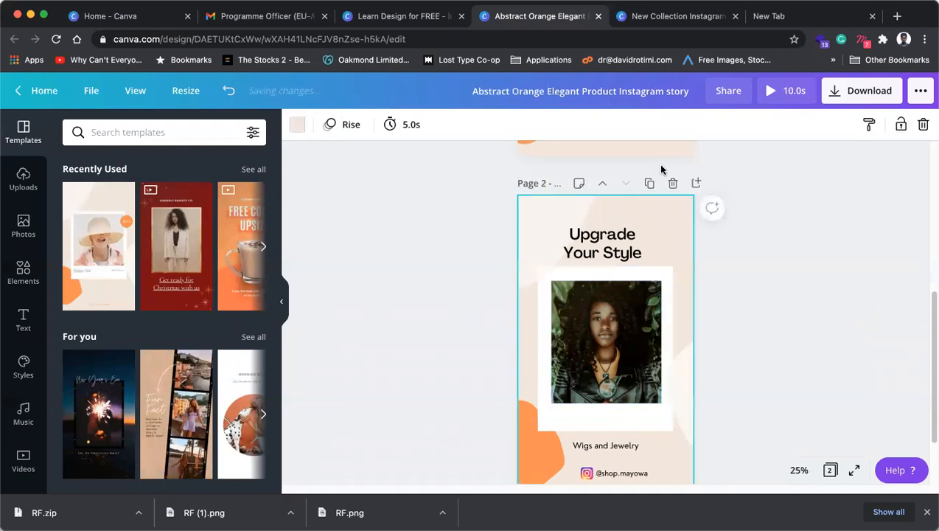
left_click(634, 312)
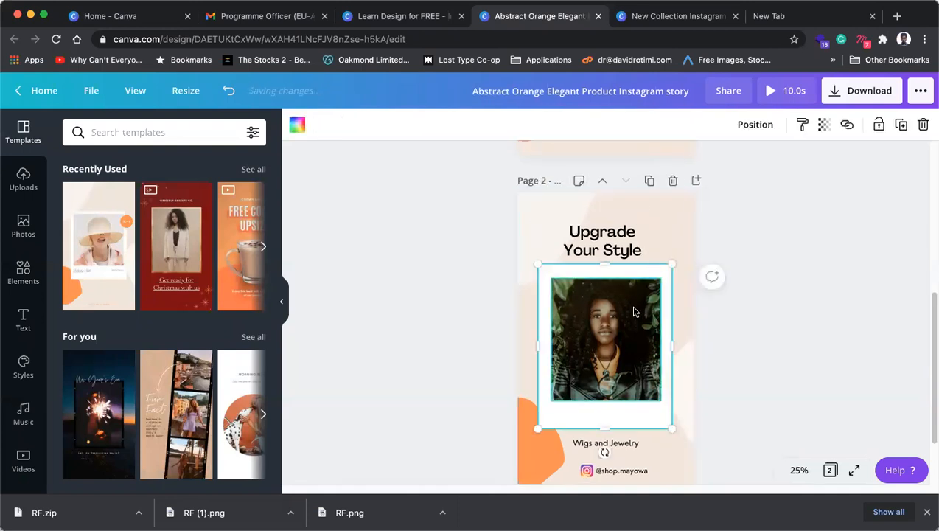
left_click(634, 312)
left_click(796, 268)
left_click(645, 297)
left_click(659, 268)
left_click_drag(635, 410, 638, 382)
Step: Extend the photo frame slightly and place the 'Upgrade Your Style' heading over the photo's bottom
left_click_drag(594, 236, 457, 406)
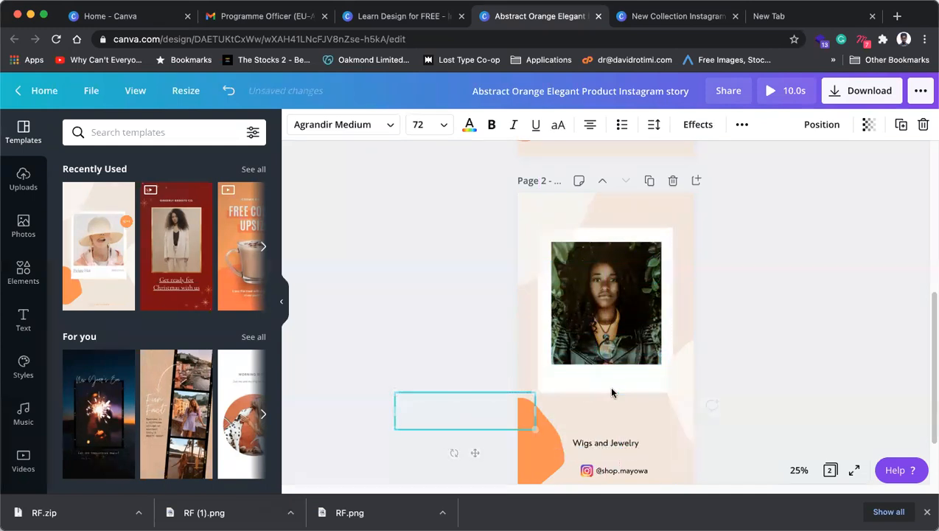
left_click(609, 391)
left_click_drag(608, 399, 607, 415)
left_click_drag(522, 398, 670, 364)
left_click(324, 138)
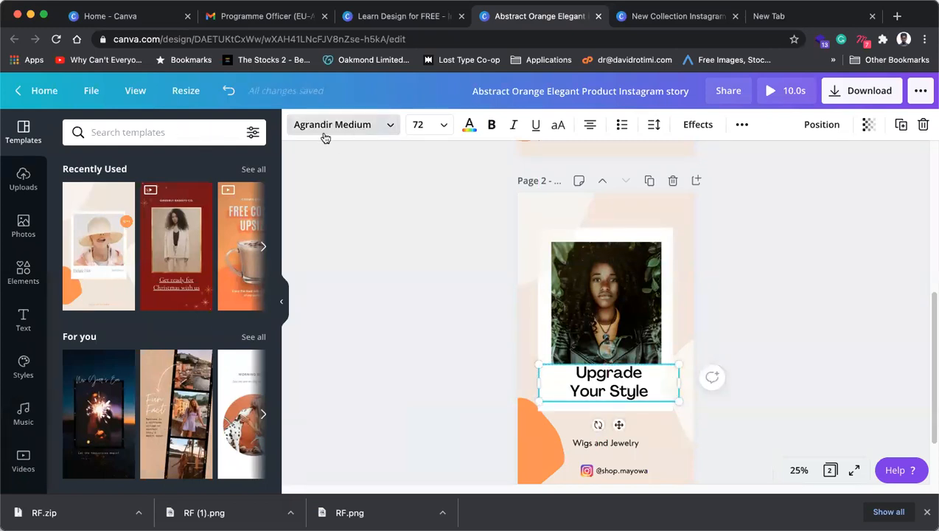
Step: Search fonts for 'handwriting' and apply Holiday to the heading
type("hndwritin")
double_click(172, 131)
type("handwi")
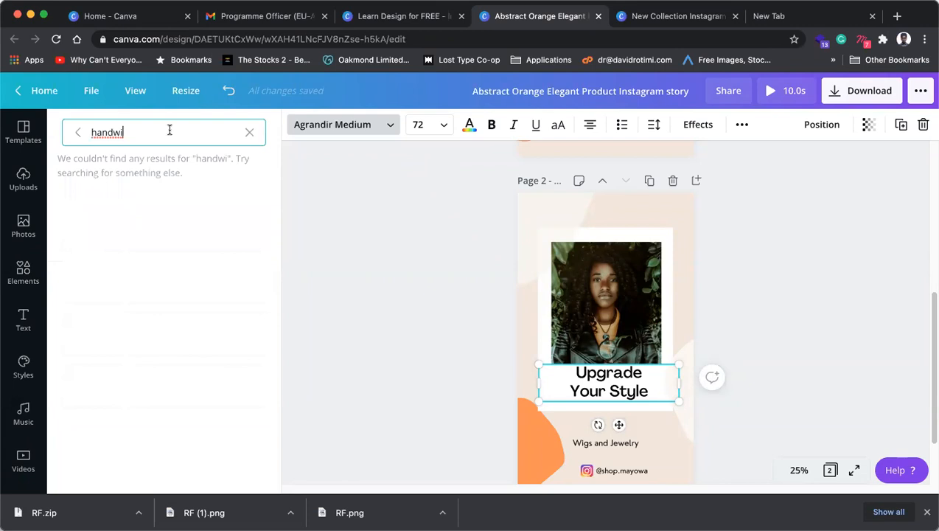
key("BackSpace")
type("riting")
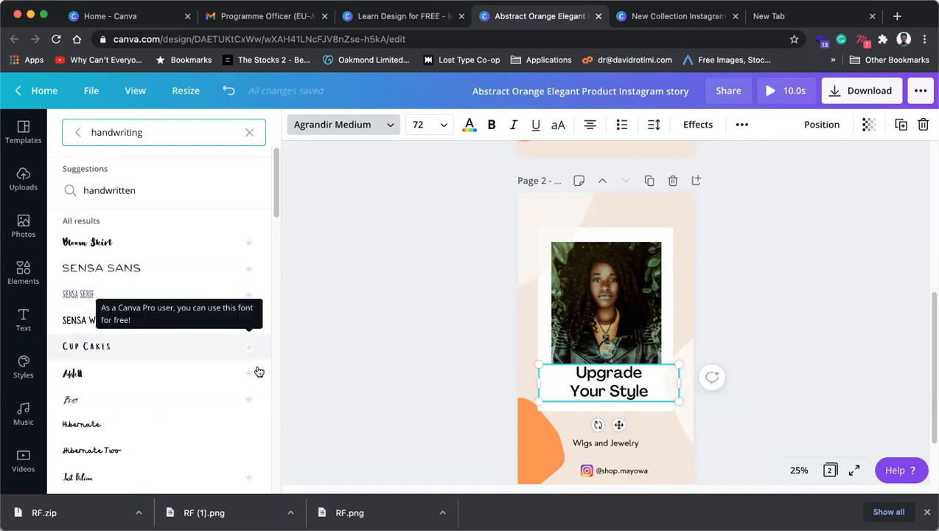
scroll(155, 405, "down", 6)
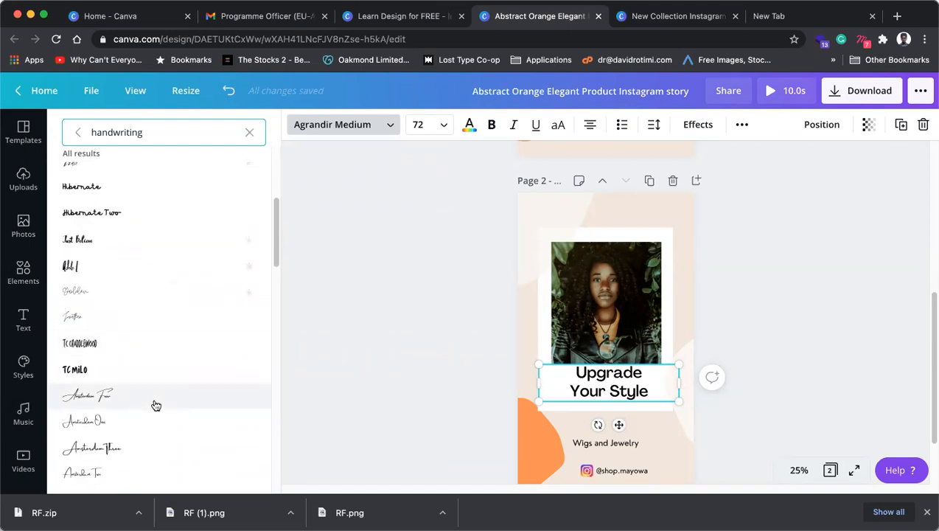
scroll(114, 384, "down", 8)
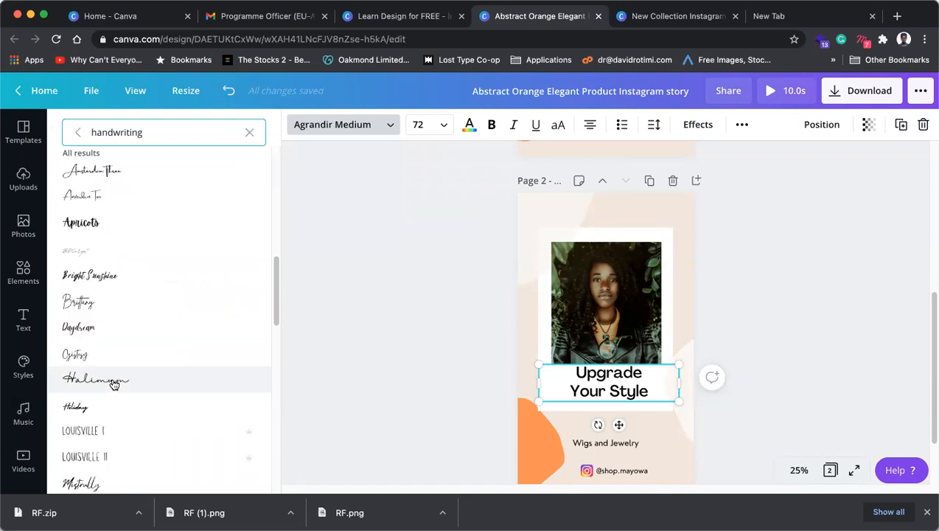
left_click(98, 321)
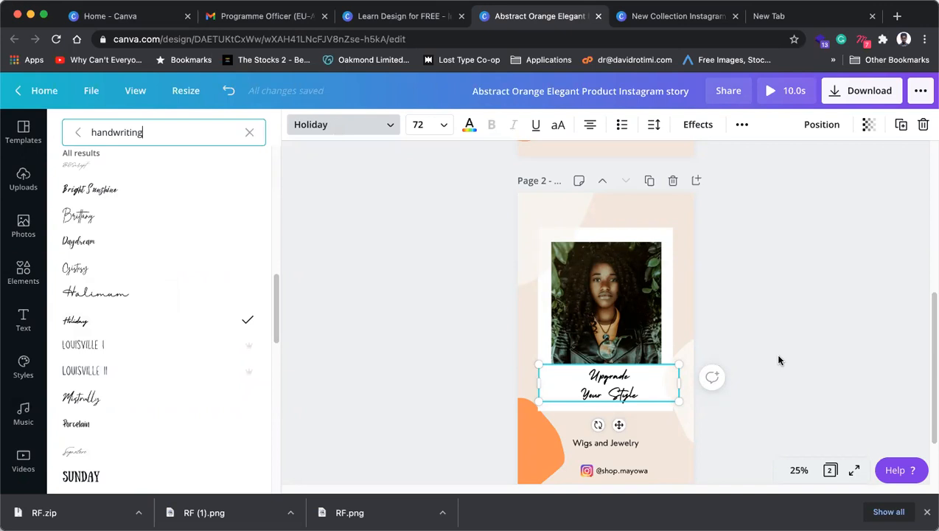
Step: Extend the white photo frame's bottom edge down behind the heading
left_click(632, 422)
left_click(627, 406)
left_click_drag(608, 412, 608, 421)
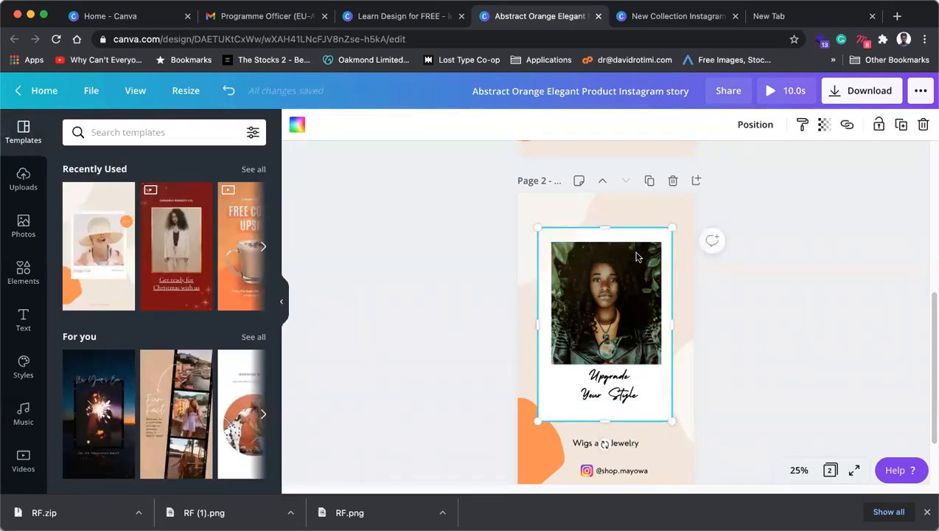
Step: Move the photo and frame up together, then nudge the heading up and enlarge it
left_click(625, 271, "shift")
left_click_drag(625, 272, 630, 260)
left_click(638, 392)
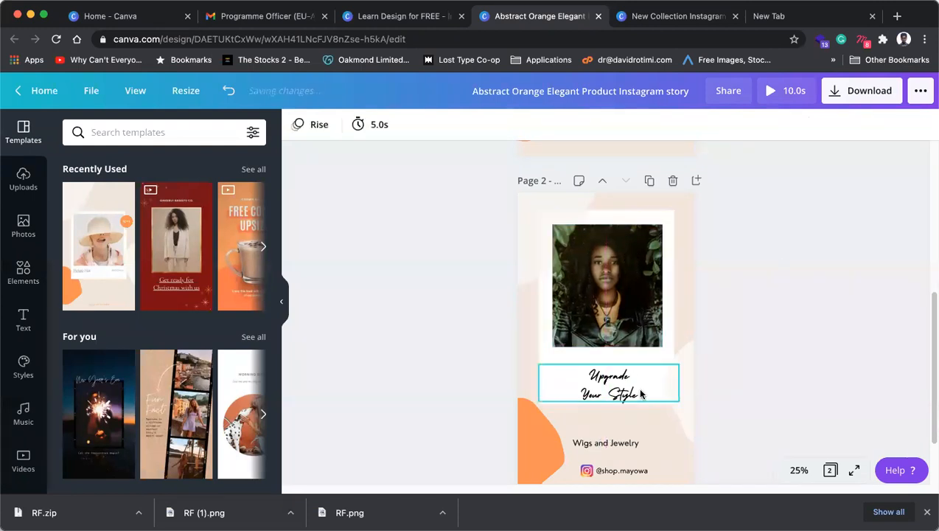
left_click_drag(621, 395, 621, 382)
key("super+shift+period")
key("super+shift+period")
key("super+shift+period")
key("super+shift+period")
key("super+shift+period")
key("super+shift+period")
key("super+shift+period")
key("super+shift+period")
key("super+shift+period")
key("super+shift+period")
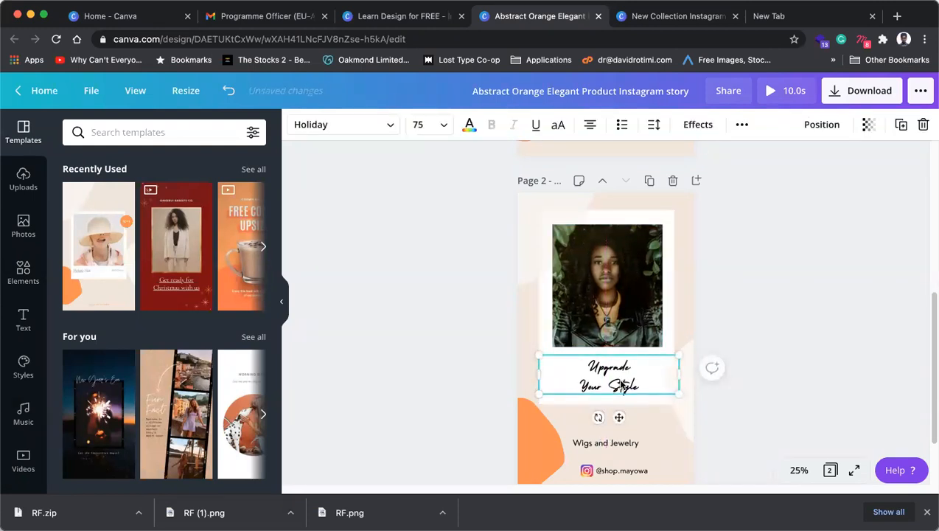
key("super+shift+period")
key("super+shift+period")
key("super+shift+period")
key("super+shift+period")
key("super+shift+period")
key("super+shift+period")
key("super+shift+period")
key("super+shift+period")
key("super+shift+period")
key("super+shift+period")
key("super+shift+period")
key("super+shift+period")
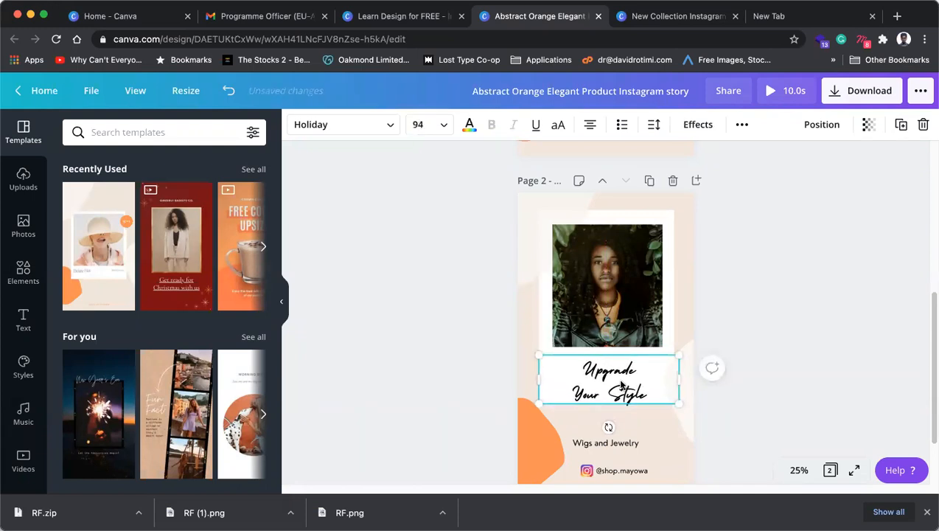
Step: Put the heading on one line, narrow its box, and reduce the font size to 75
double_click(581, 394)
left_click(572, 391)
key("BackSpace")
left_click_drag(676, 368, 666, 360)
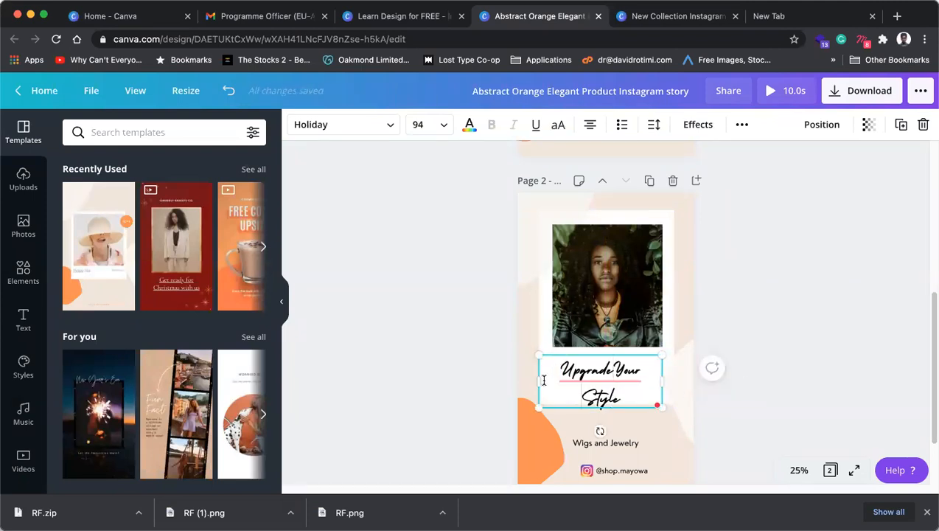
left_click_drag(539, 378, 553, 380)
double_click(607, 374)
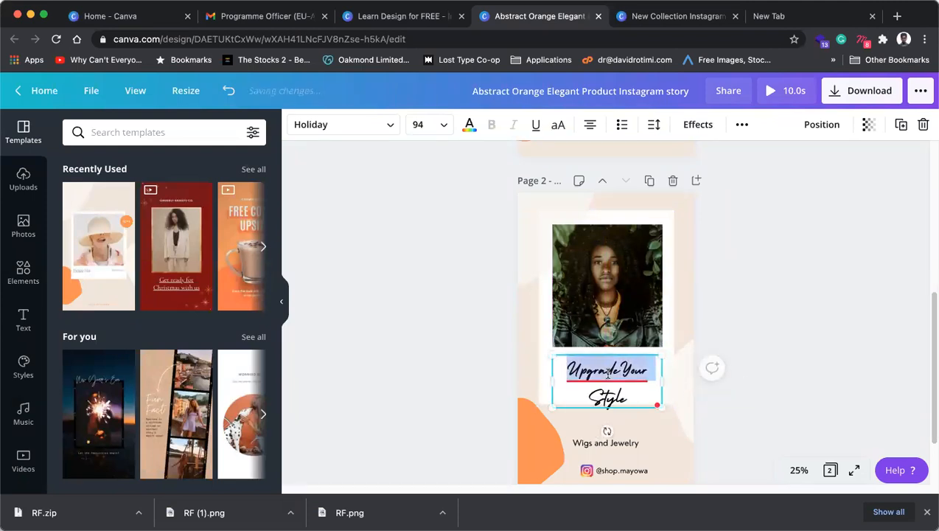
left_click(602, 266)
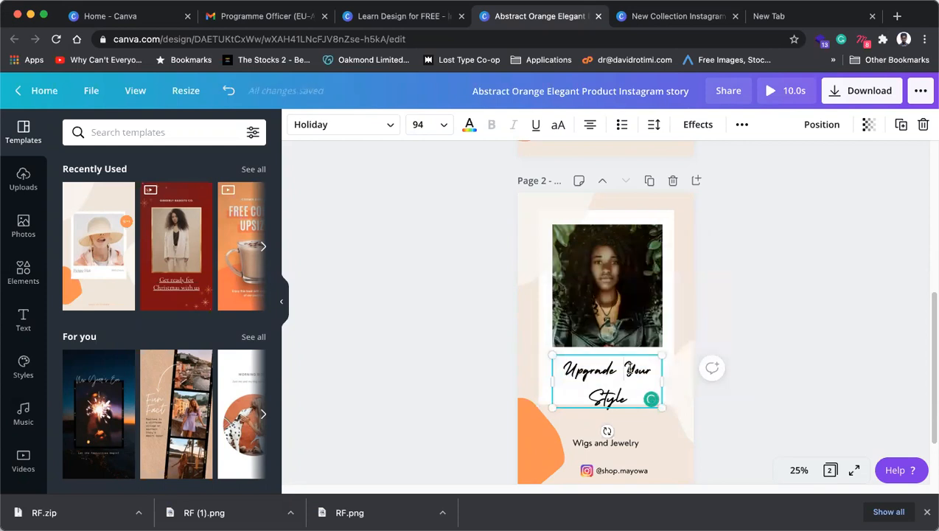
key("super+a")
key("super+shift+comma")
key("super+shift+comma")
key("super+shift+comma")
key("super+shift+comma")
key("super+shift+comma")
key("super+shift+comma")
key("super+shift+comma")
key("super+shift+comma")
key("super+shift+comma")
key("super+shift+comma")
key("super+shift+comma")
key("super+shift+comma")
key("super+shift+comma")
key("super+shift+comma")
key("super+shift+comma")
key("super+shift+comma")
key("super+shift+comma")
key("super+shift+comma")
key("super+shift+comma")
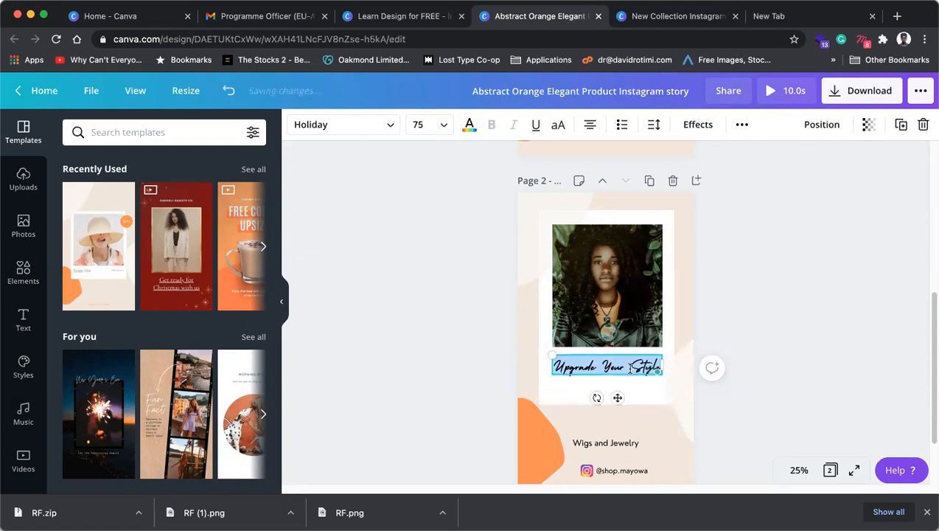
left_click(630, 366)
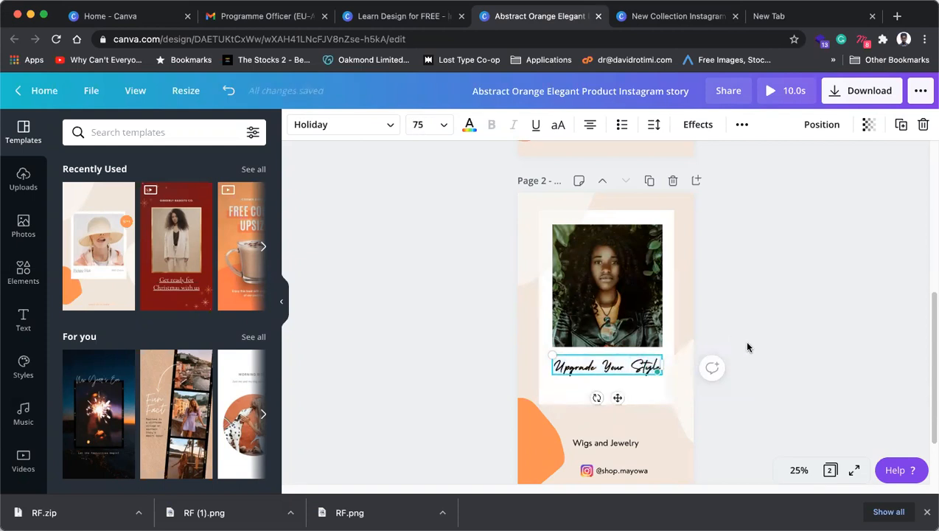
left_click(851, 340)
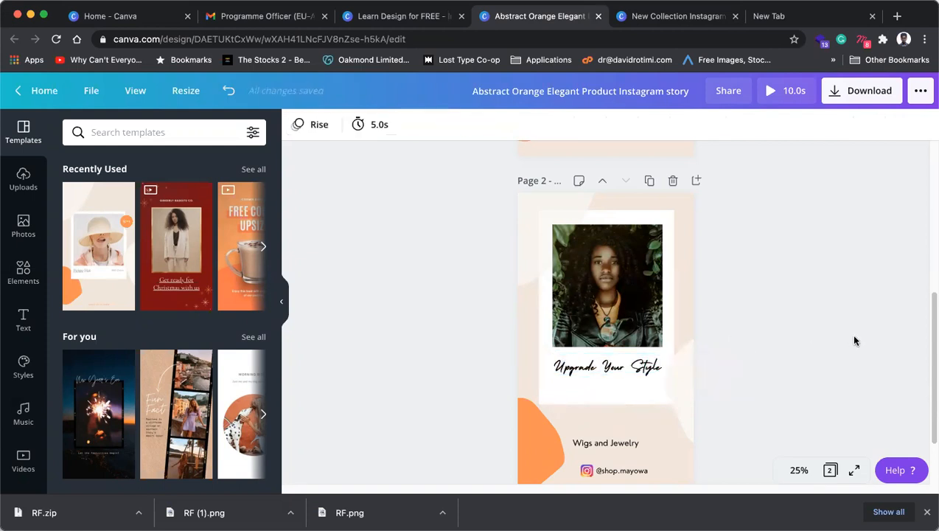
Step: Trim the white frame to 828 × 1,086 so its bottom sits just below the heading
left_click(606, 402)
left_click_drag(606, 403, 607, 386)
left_click(804, 365)
left_click(604, 382)
left_click(814, 352)
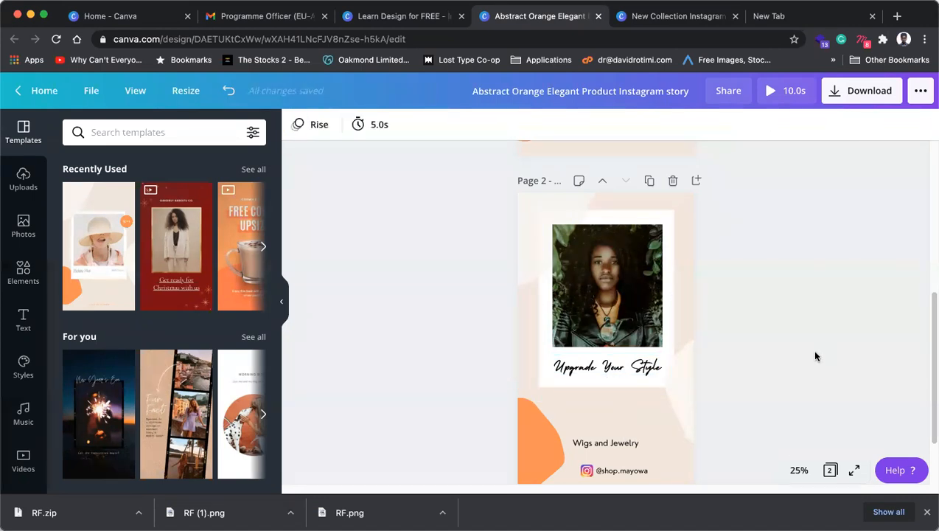
left_click(604, 386)
left_click_drag(606, 395, 606, 369)
left_click(605, 367)
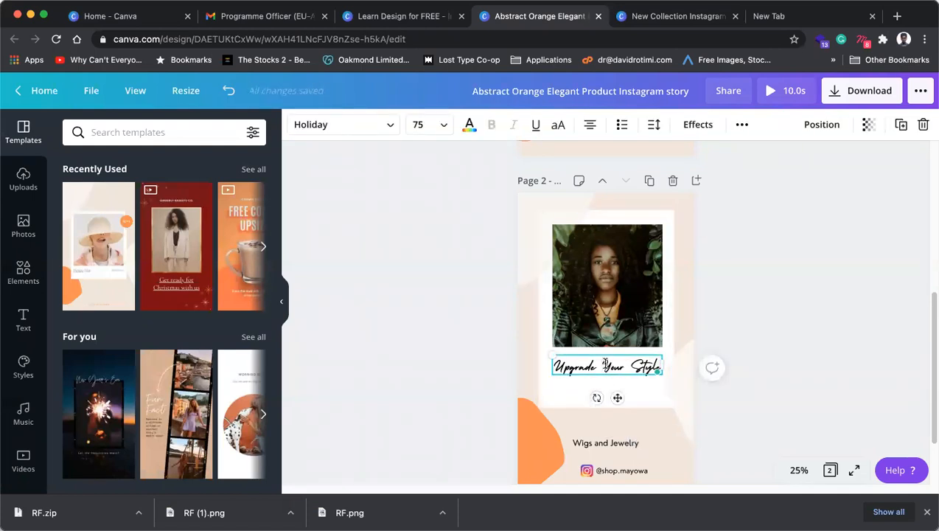
Step: Split the heading into 'Upgrade / Your Style' and raise its font size to 92
left_click(604, 365)
key("Return")
key("super+a")
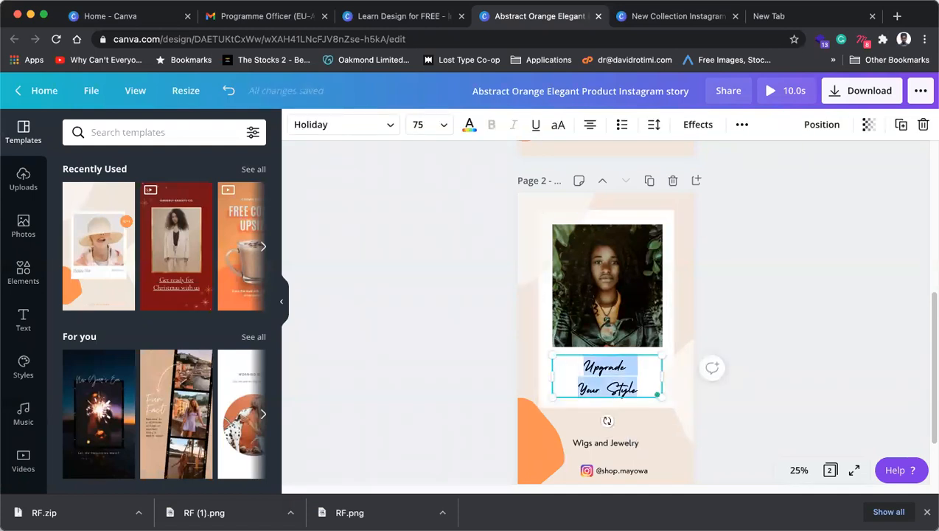
key("super+shift+period")
key("super+shift+period")
key("super+shift+period")
key("super+shift+period")
key("super+shift+period")
key("super+shift+period")
key("super+shift+period")
key("super+shift+period")
key("super+shift+period")
key("super+shift+period")
key("super+shift+period")
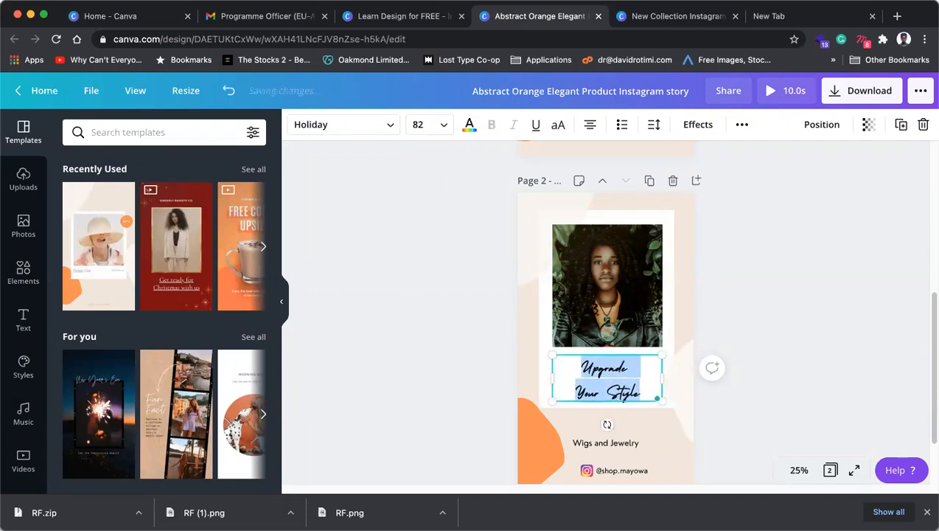
key("super+shift+period")
key("super+shift+period")
key("super+shift+period")
key("super+shift+period")
key("super+shift+period")
key("super+shift+period")
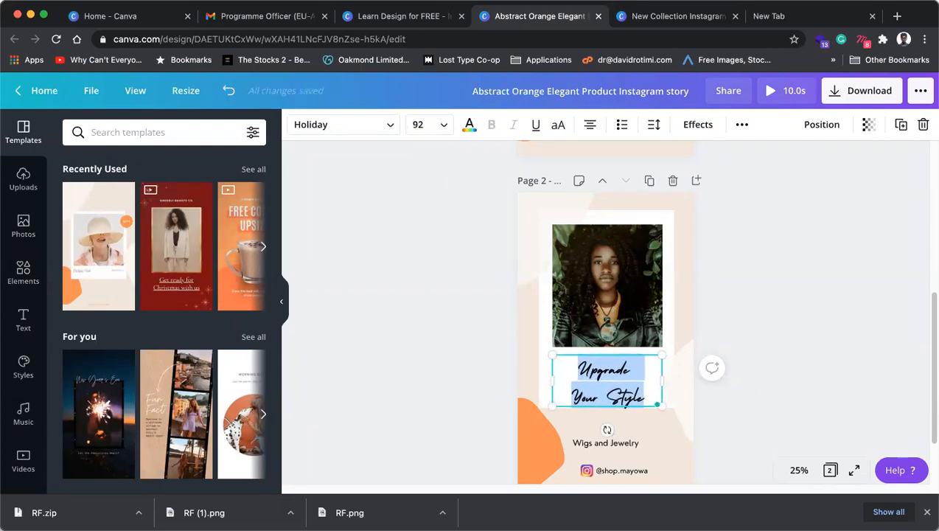
left_click_drag(661, 395, 558, 393)
key("super+z")
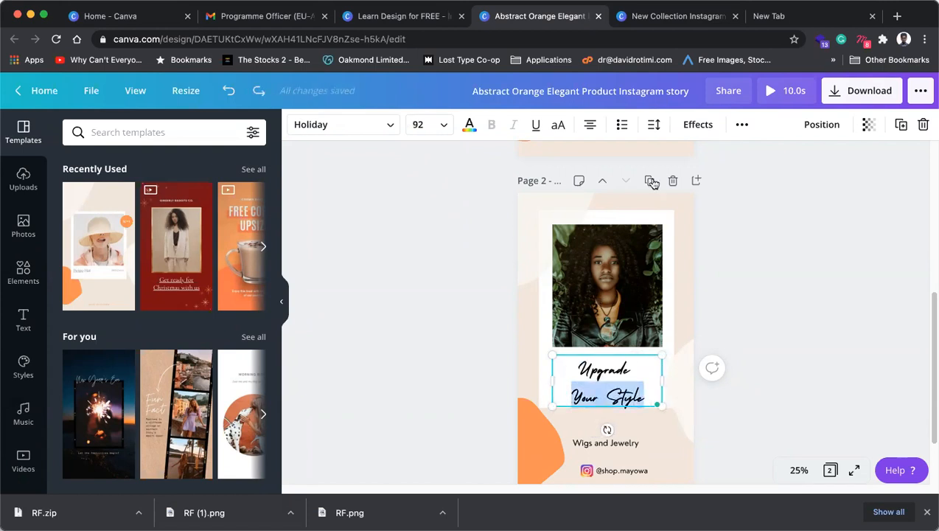
Step: Tighten the heading's line height to 0.57 and reposition it slightly
left_click(655, 127)
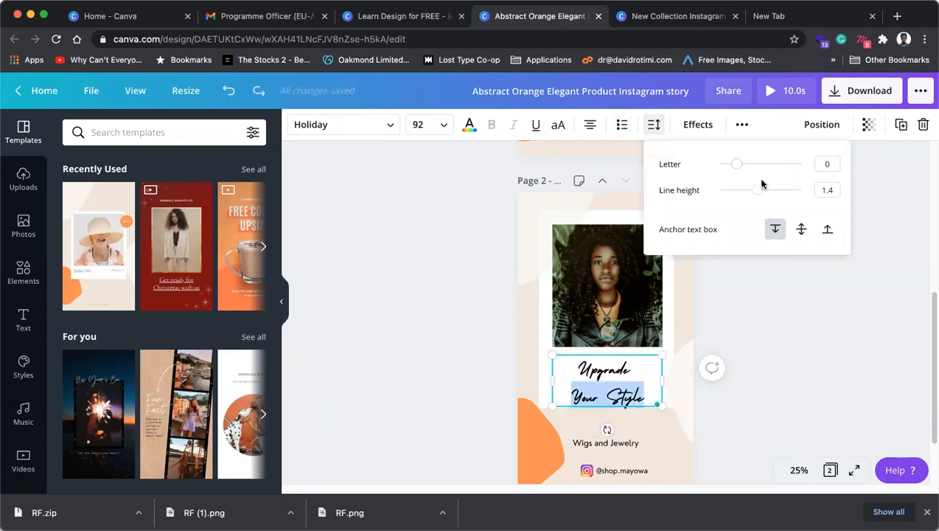
left_click_drag(756, 191, 721, 192)
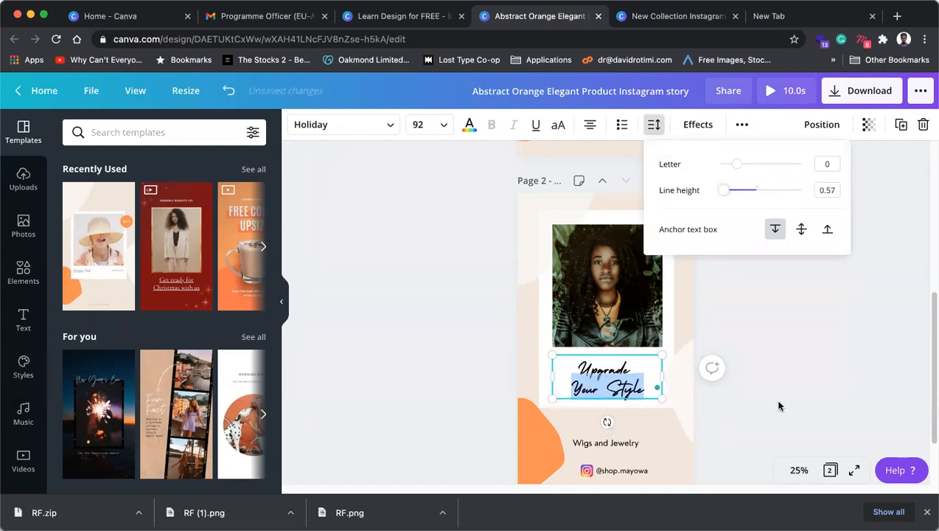
left_click(616, 404)
left_click_drag(620, 392, 620, 381)
left_click(783, 373)
Step: Enlarge the heading to size 111 and snap it directly below the photo
left_click(634, 381)
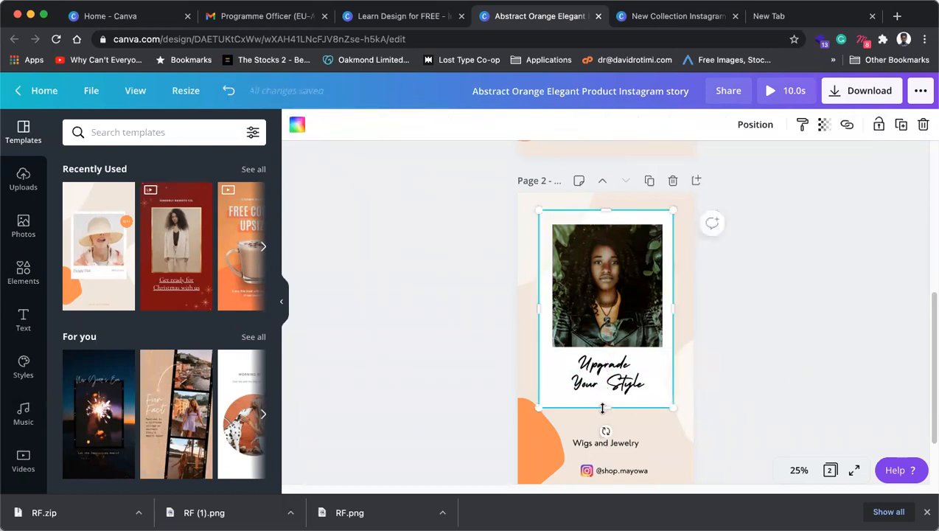
left_click(634, 381)
left_click_drag(668, 395, 648, 394)
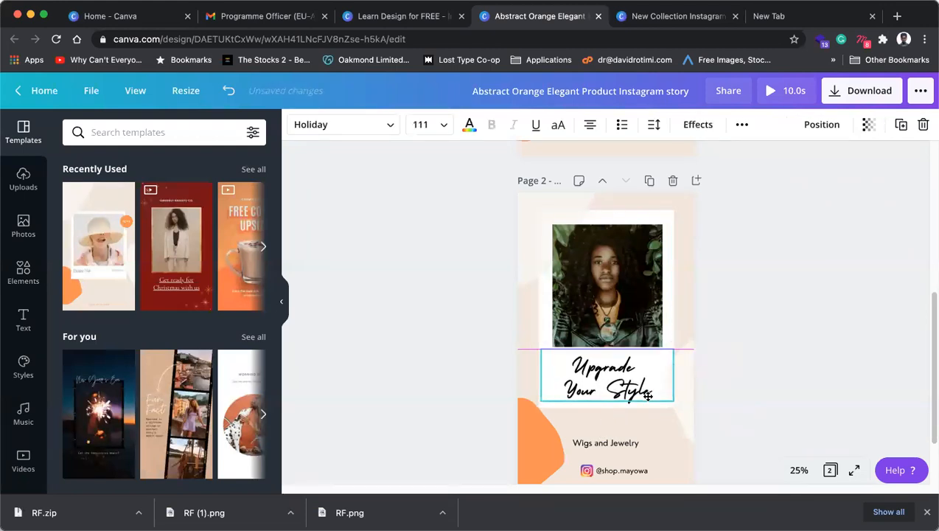
left_click(766, 364)
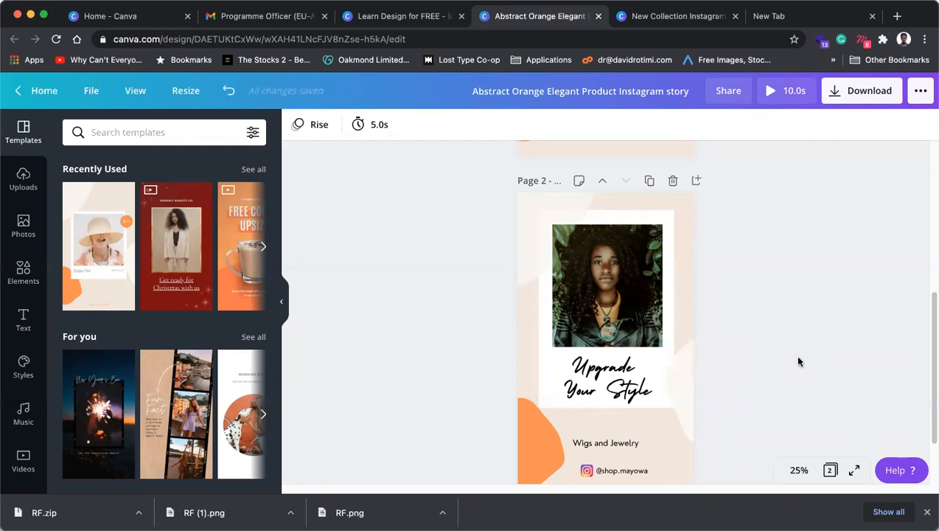
Step: Enlarge the 'Wigs and Jewelry' line with a corner-handle drag
scroll(649, 405, "down", 2)
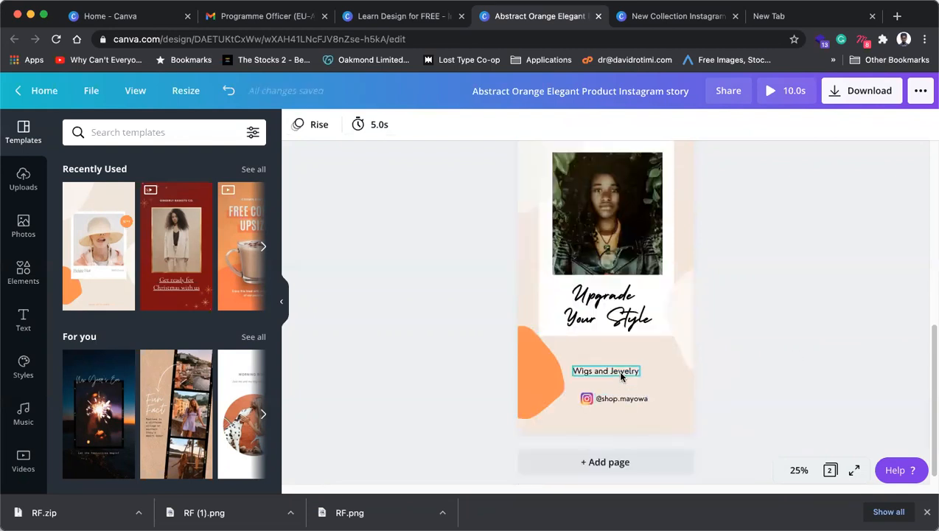
left_click(621, 373)
left_click_drag(641, 376, 612, 362)
left_click(612, 399)
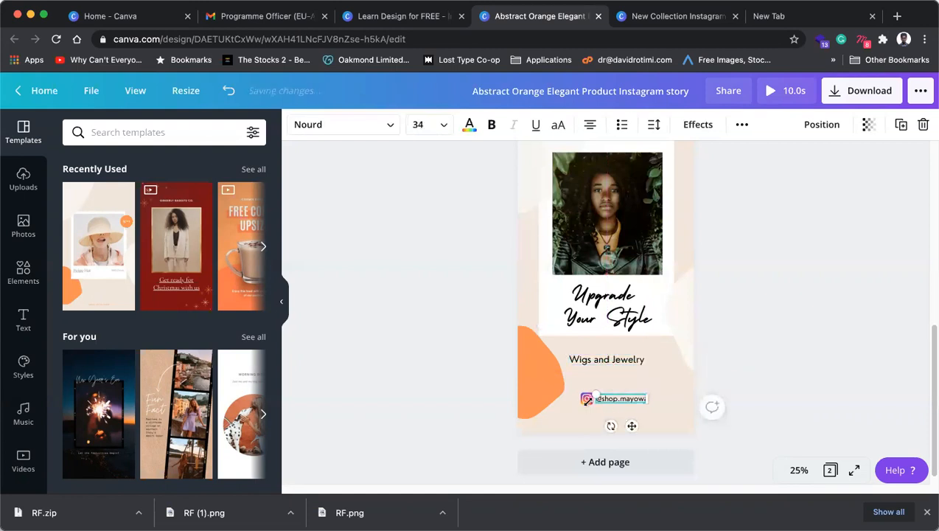
left_click(798, 470)
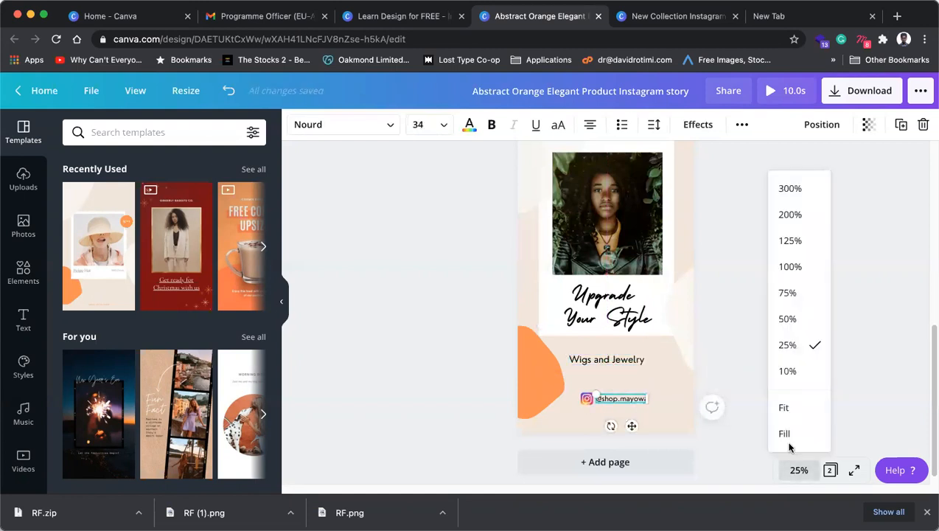
left_click(788, 320)
scroll(530, 434, "down", 2)
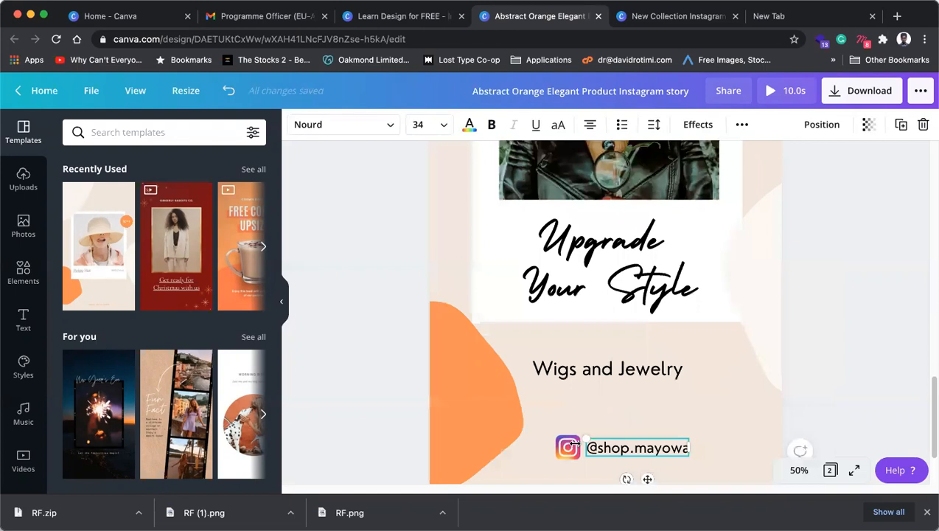
left_click(565, 452)
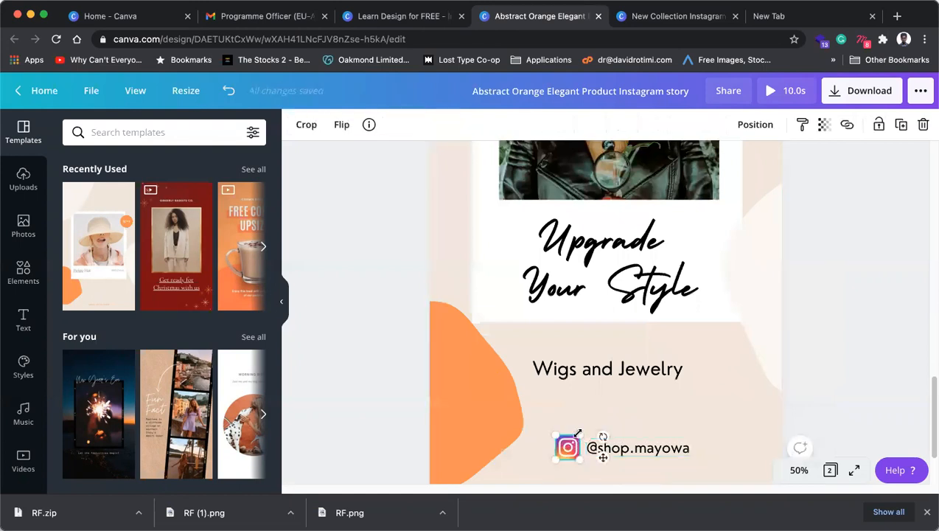
mouse_move(580, 436)
left_mouse_down()
mouse_move(561, 448)
mouse_move(570, 448)
left_mouse_up()
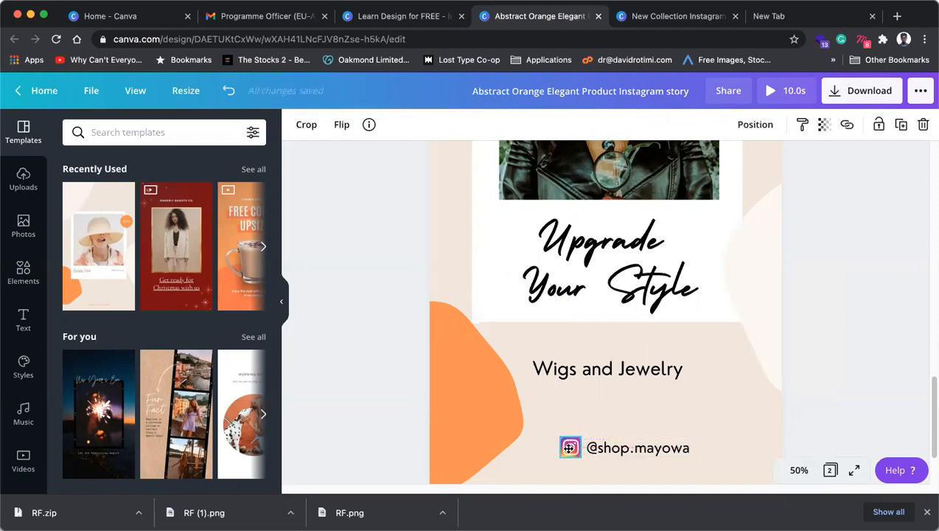
left_click(638, 450, "shift")
mouse_move(648, 450)
left_mouse_down()
mouse_move(636, 446)
mouse_move(640, 438)
left_mouse_up()
Step: At 25% zoom, enlarge 'Wigs and Jewelry' to size 47.6 and nudge it down
left_click(798, 470)
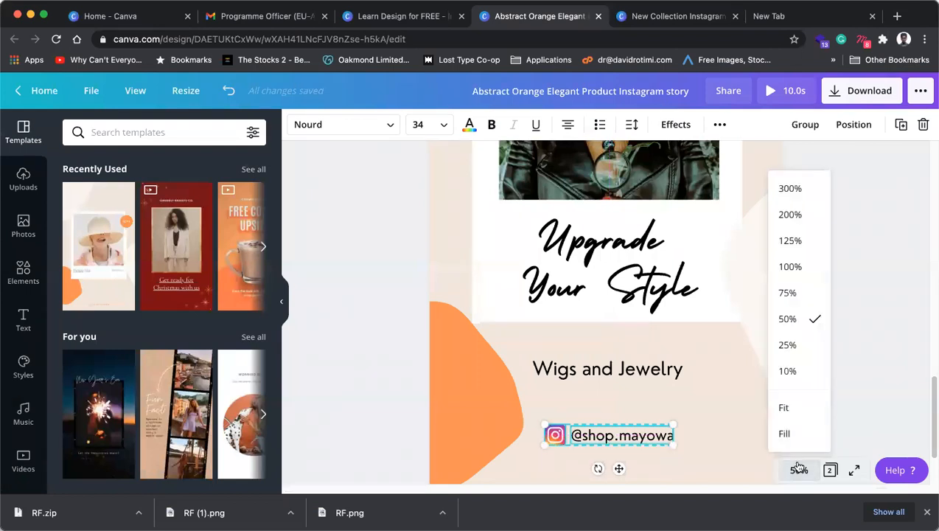
left_click(787, 344)
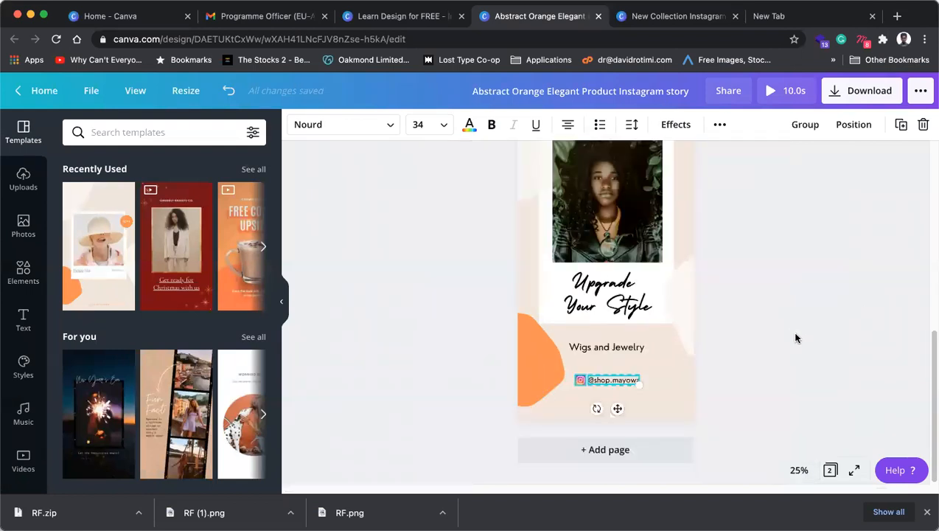
left_click(784, 384)
scroll(690, 425, "up", 1)
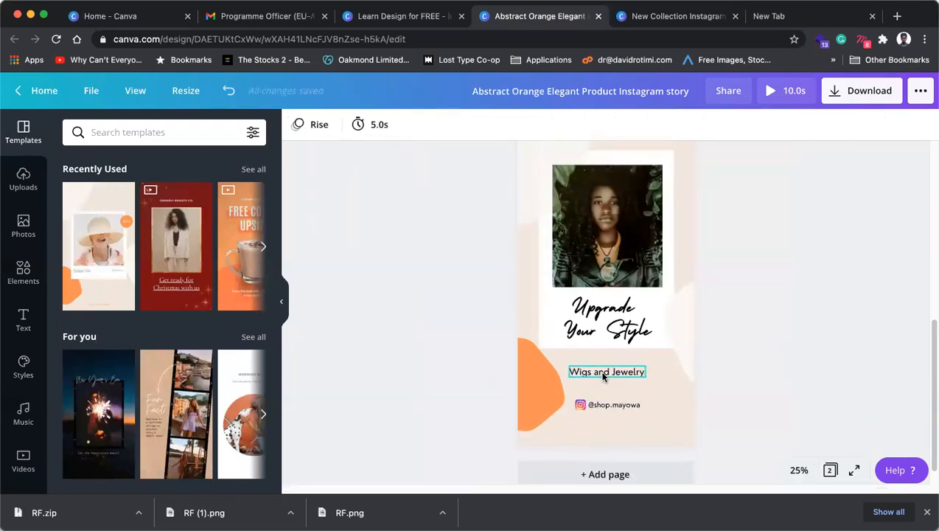
left_click(603, 375)
left_click_drag(645, 376, 625, 377)
left_click(674, 360)
Step: Review both story pages, then close the orange Instagram story design
left_click(803, 358)
scroll(709, 419, "up", 3)
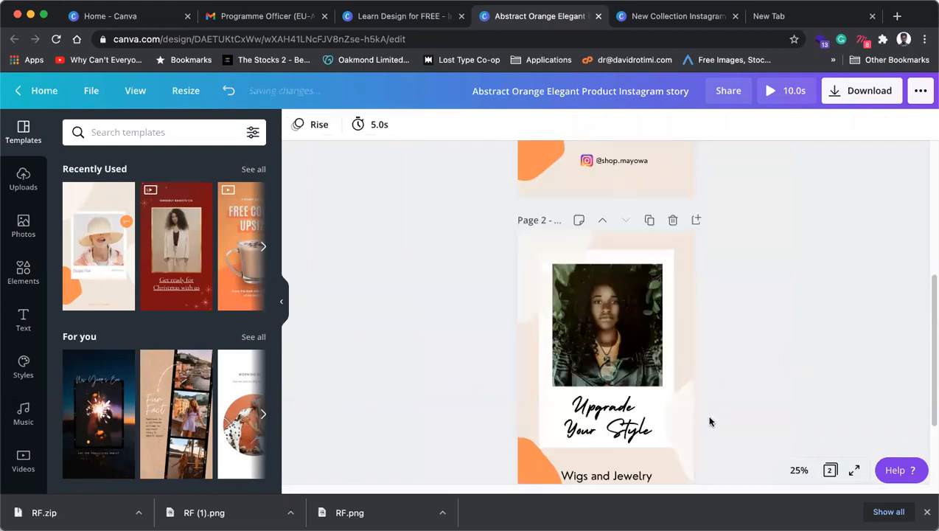
scroll(709, 419, "down", 3)
scroll(710, 420, "up", 5)
scroll(711, 421, "up", 3)
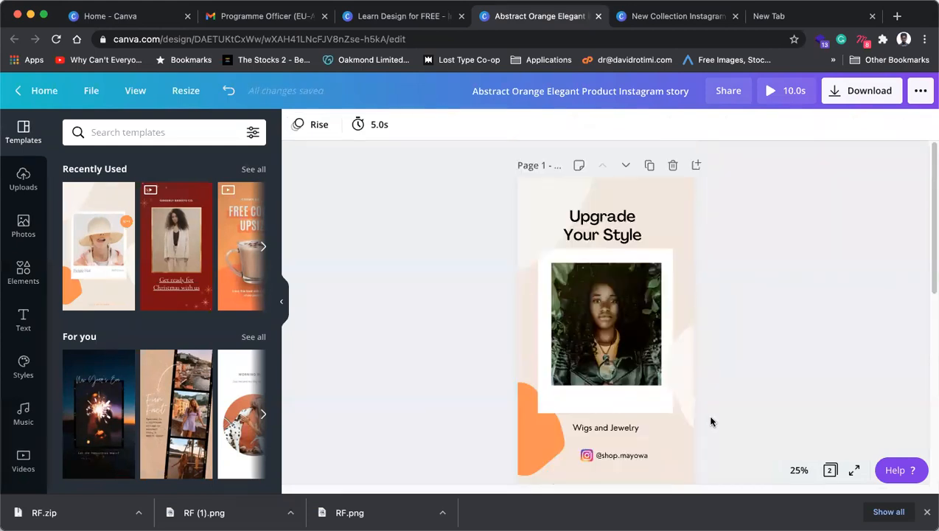
scroll(711, 421, "down", 8)
scroll(711, 421, "up", 8)
left_click(597, 16)
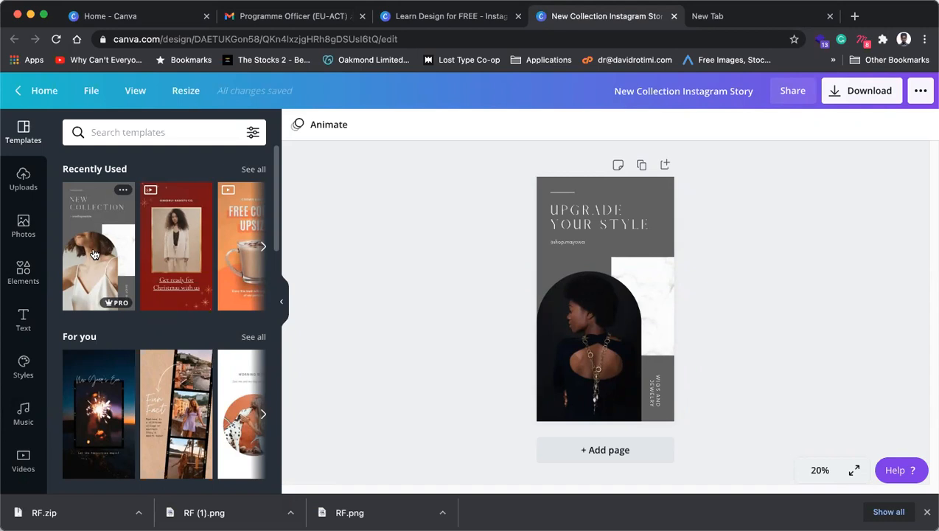
Step: Select the New Collection white marble panel, then go to a blank new browser tab's address bar
left_click(653, 284)
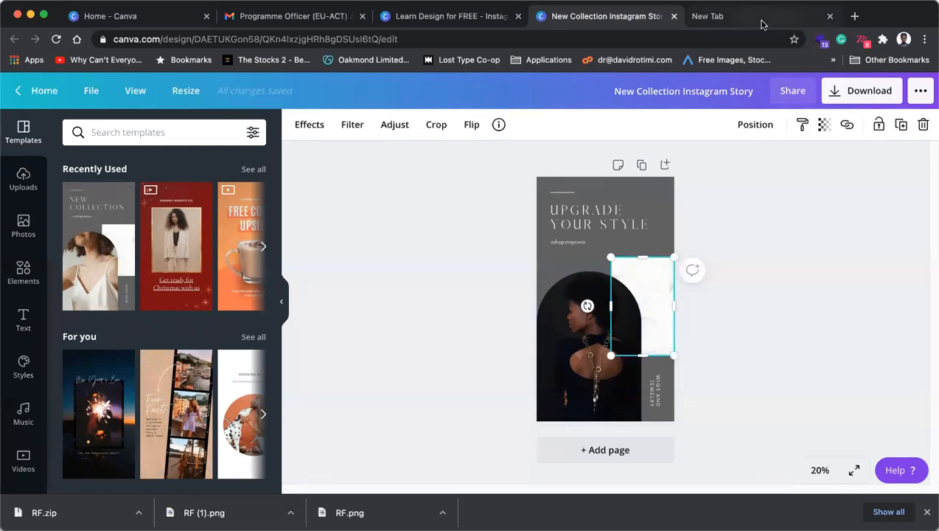
left_click(762, 25)
left_click(451, 38)
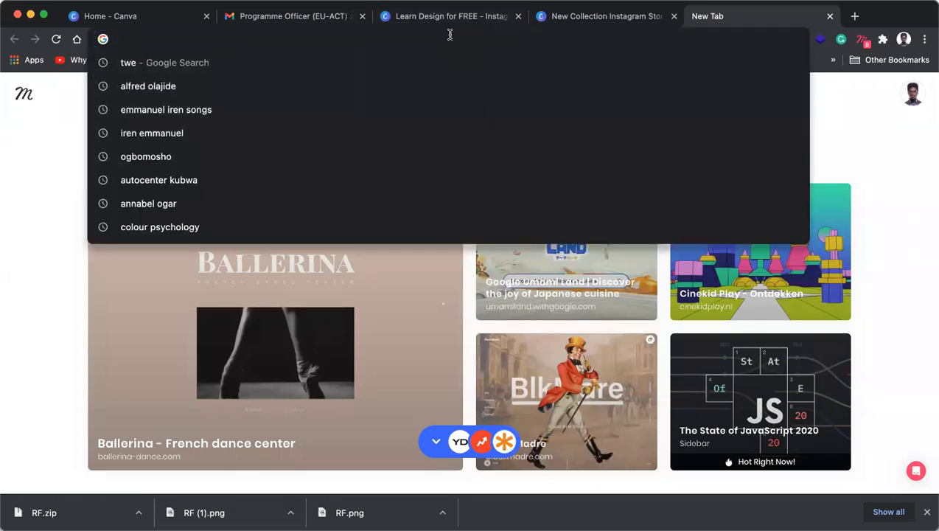
Step: Search Google Images for 'gold marble' and copy the Gold Marble Wallpapers preview image
type("gold marble")
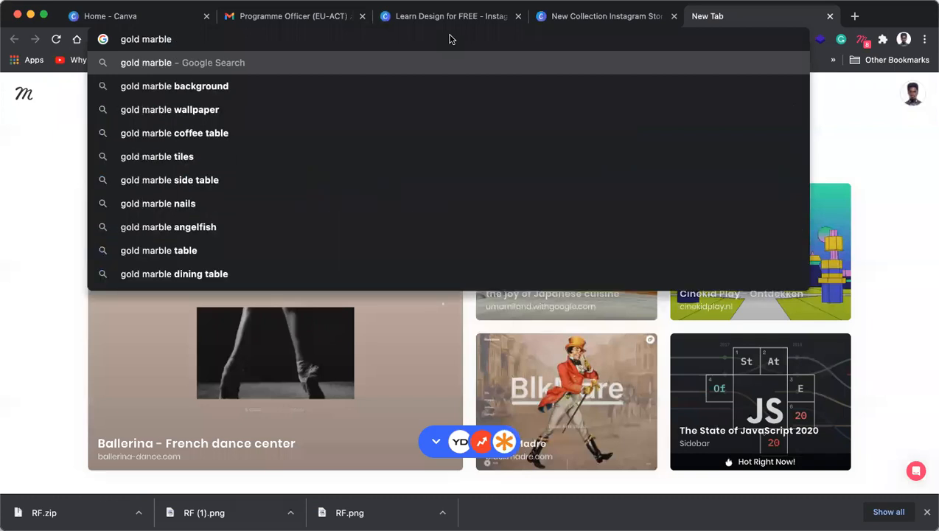
key("Return")
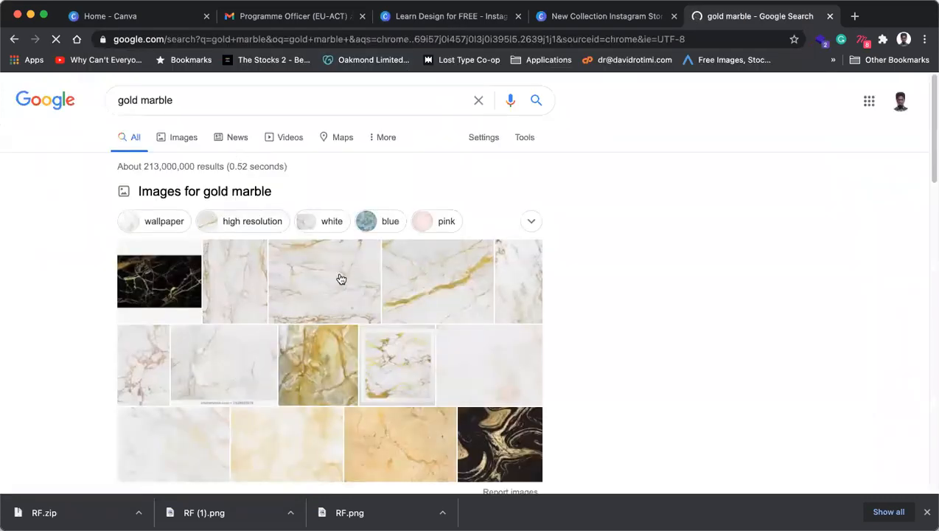
left_click(340, 278)
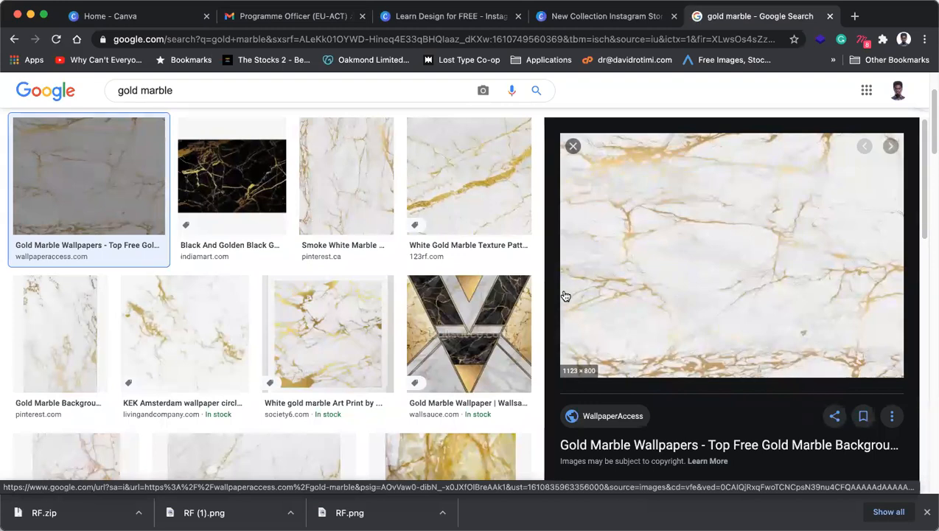
right_click(664, 248)
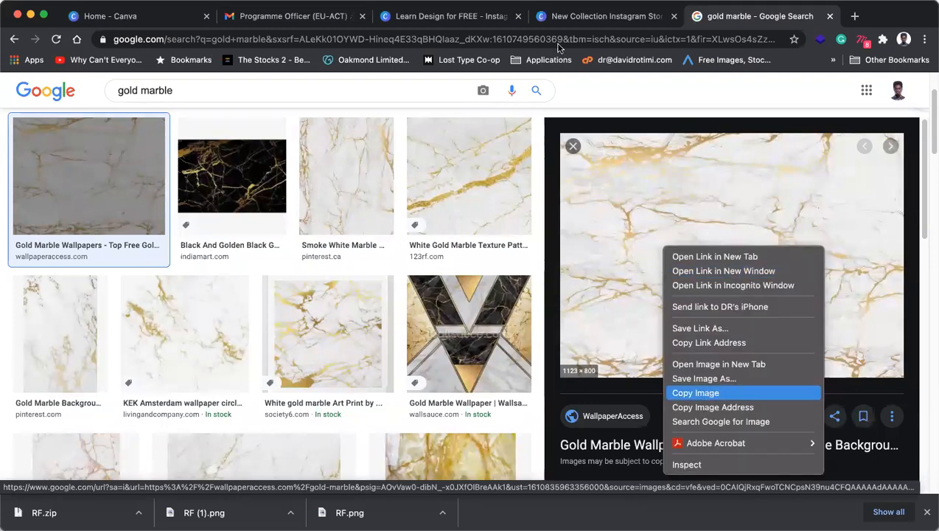
left_click(604, 16)
Step: Paste the gold marble image into New Collection, undo its frame drop, and move it off-page right
left_click(428, 16)
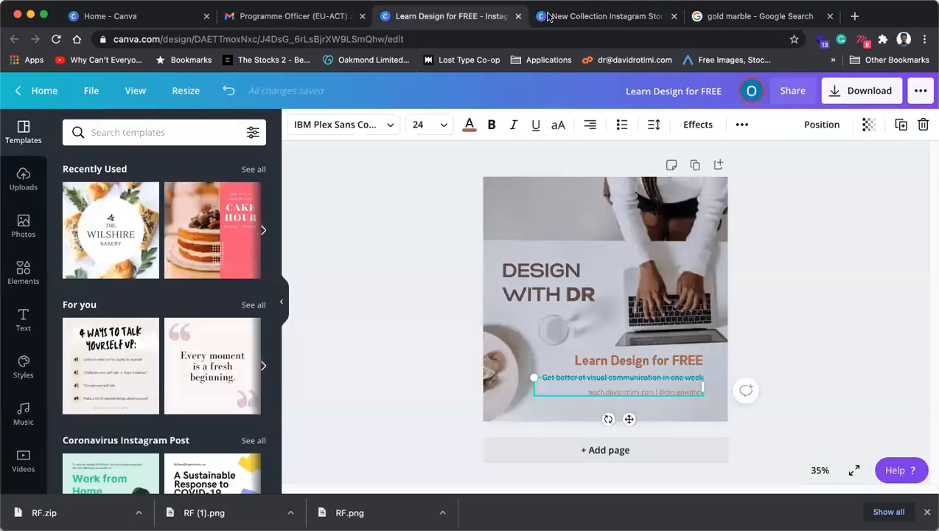
left_click(560, 16)
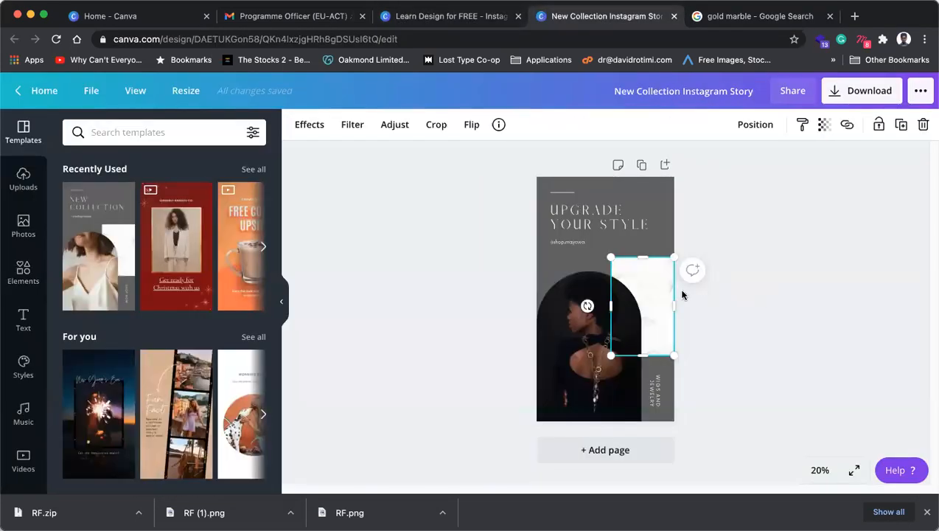
key("super+v")
left_click_drag(639, 309, 660, 279)
key("super+z")
left_click_drag(639, 311, 749, 271)
Step: Check the white marble panel and page background, then close the New Collection design
left_click(653, 276)
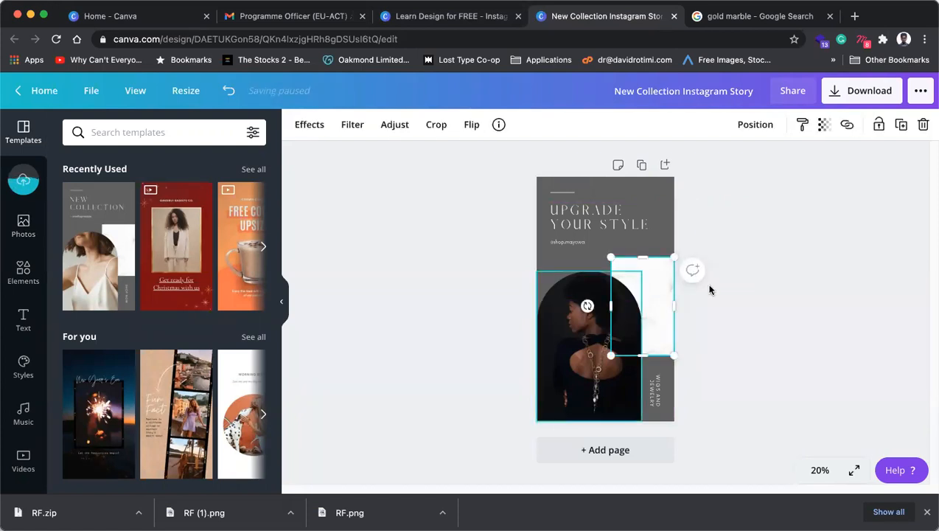
left_click(665, 284)
left_click(304, 124)
left_click(874, 255)
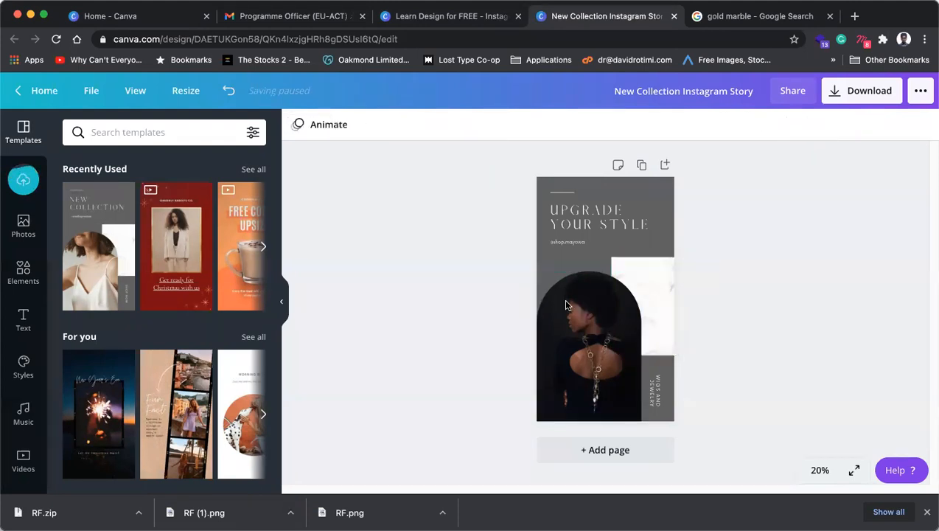
left_click(659, 193)
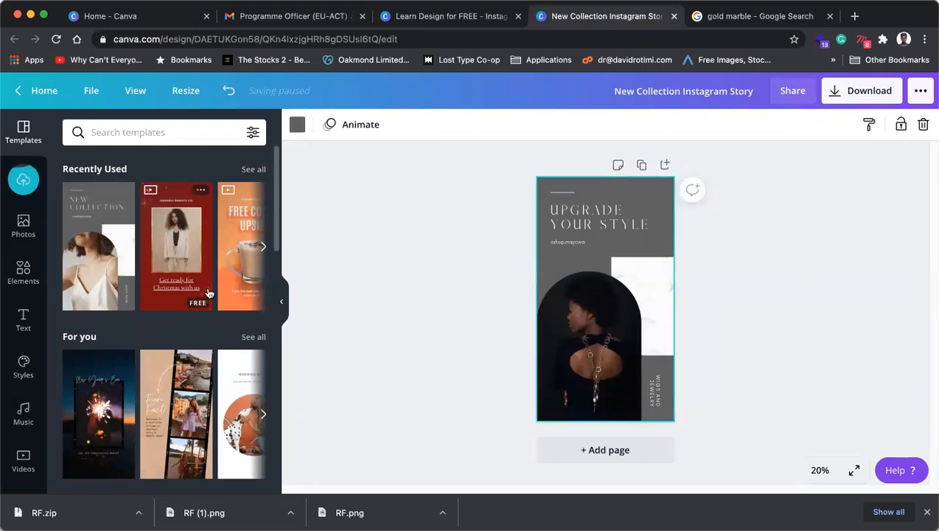
left_click(674, 16)
Step: Confirm leaving, close the Learn Design for FREE design, and return to Canva Home
left_click(503, 219)
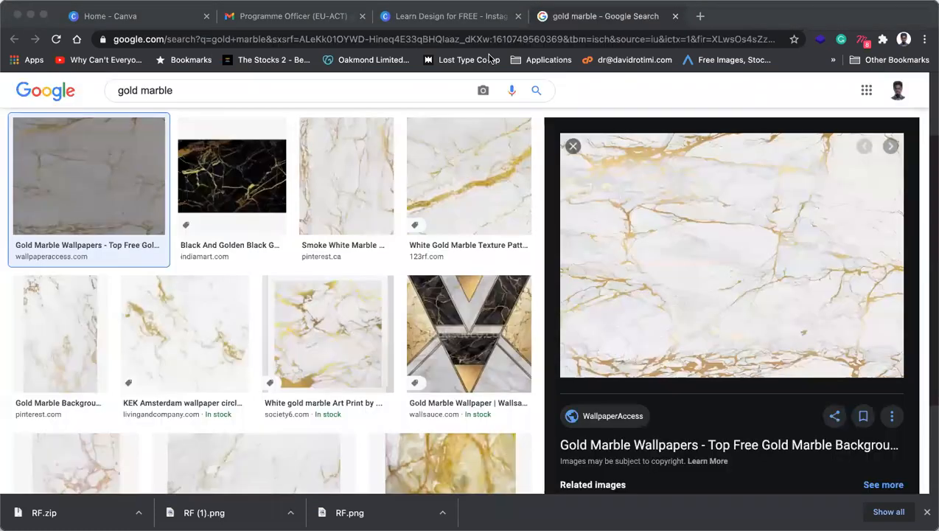
left_click(485, 23)
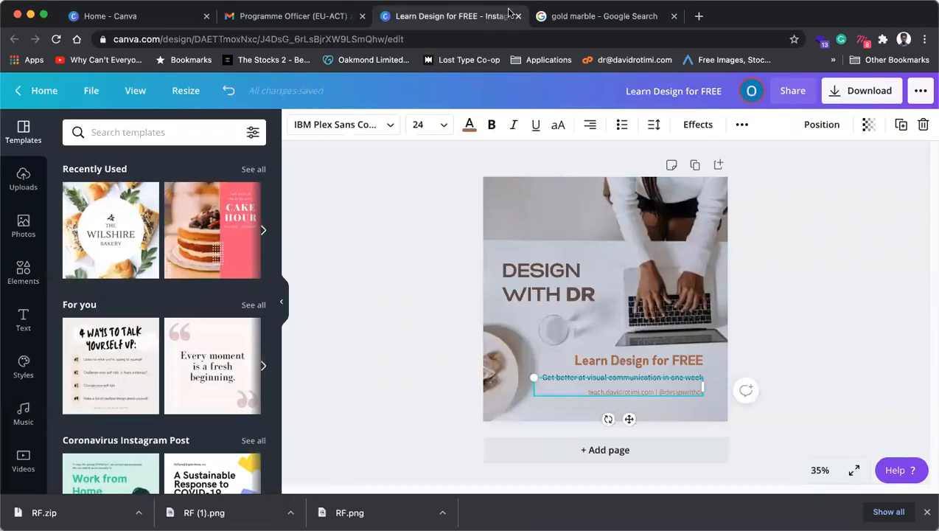
left_click(519, 17)
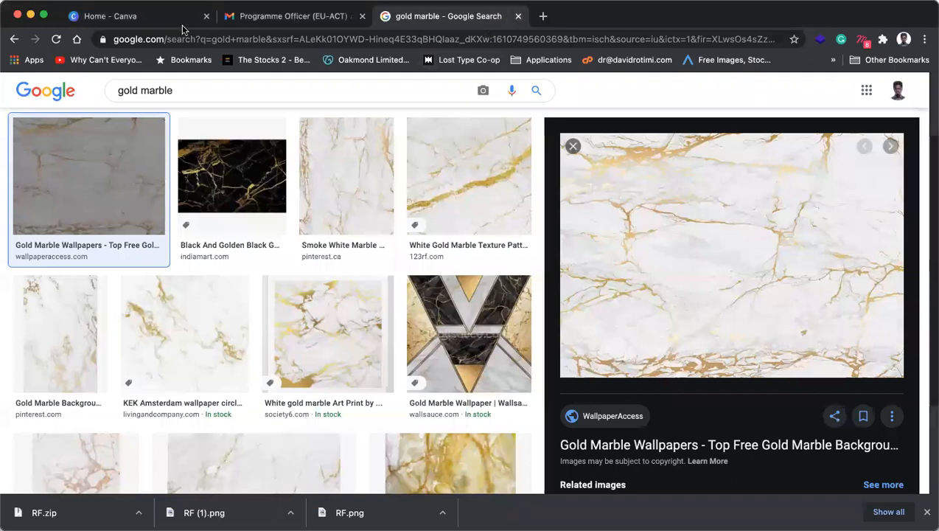
key("super+1")
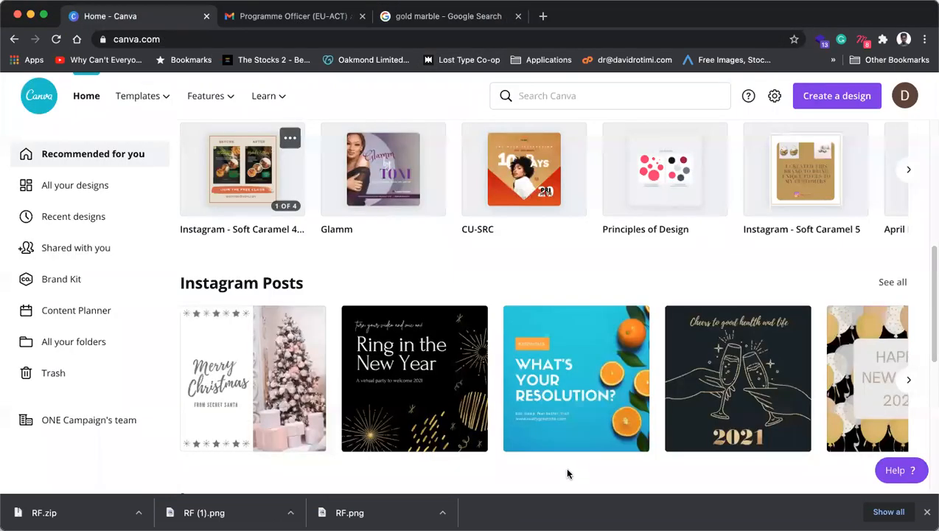